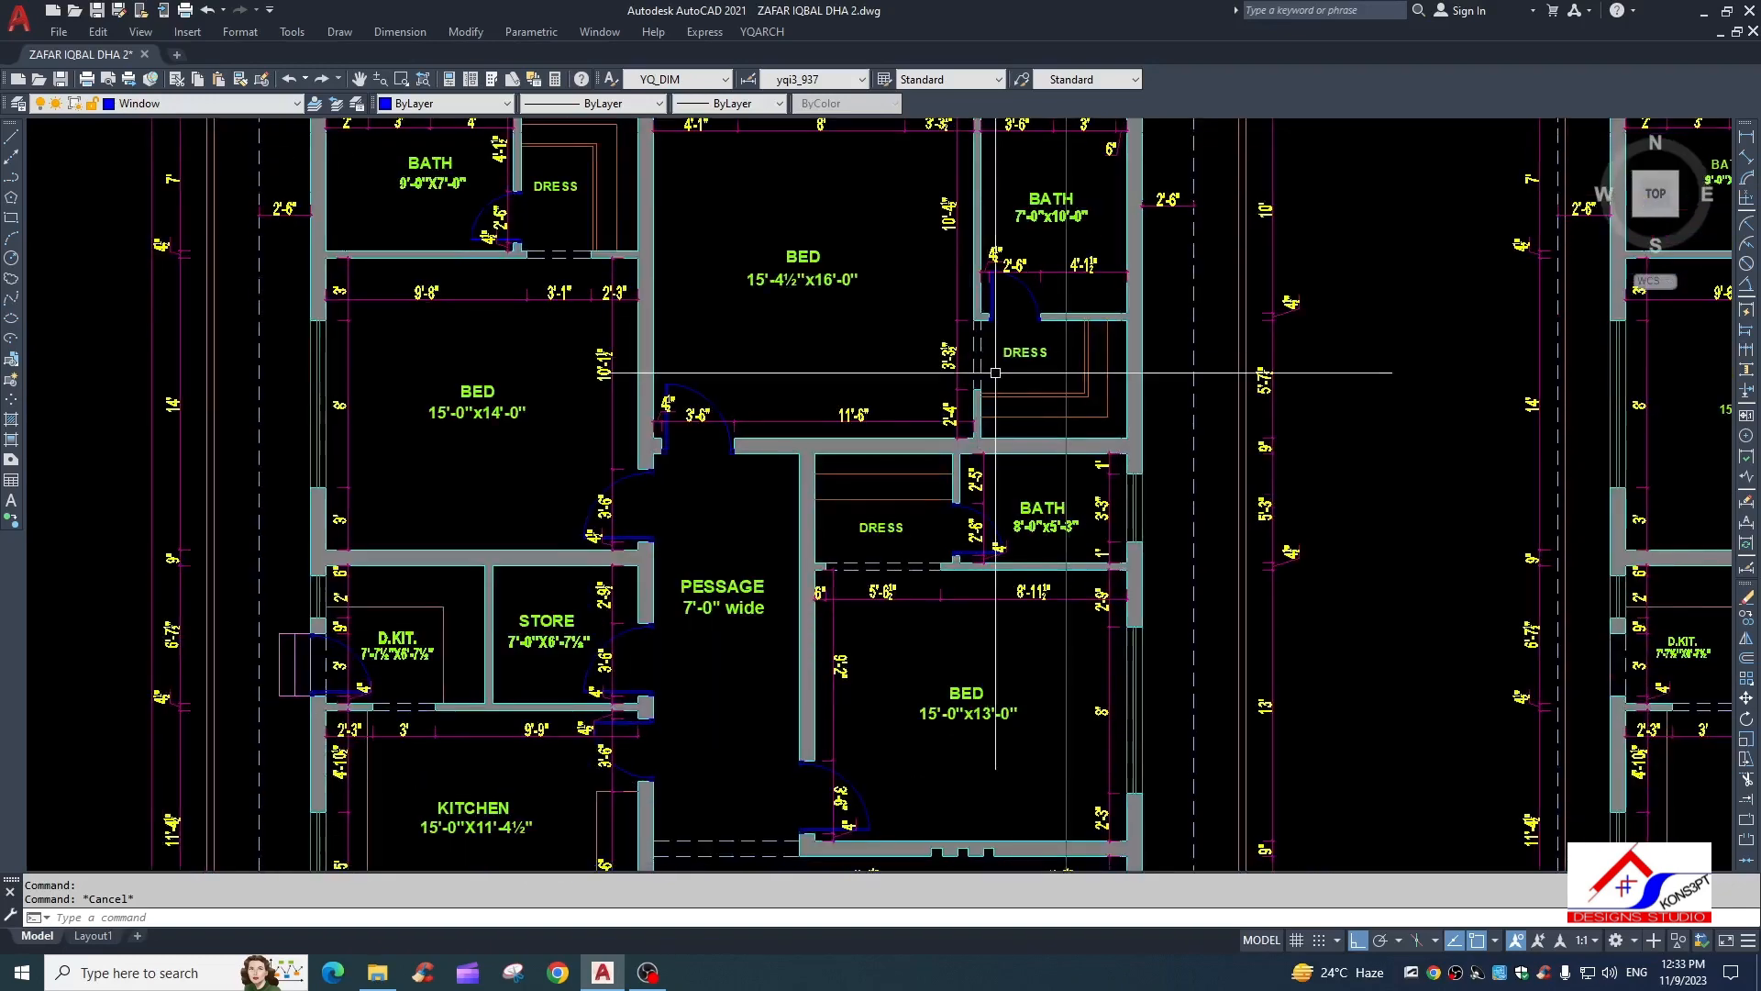
Copy the complete dimensioned ground-floor plan into the empty space directly left of the original
scroll(963, 748, "down", 2)
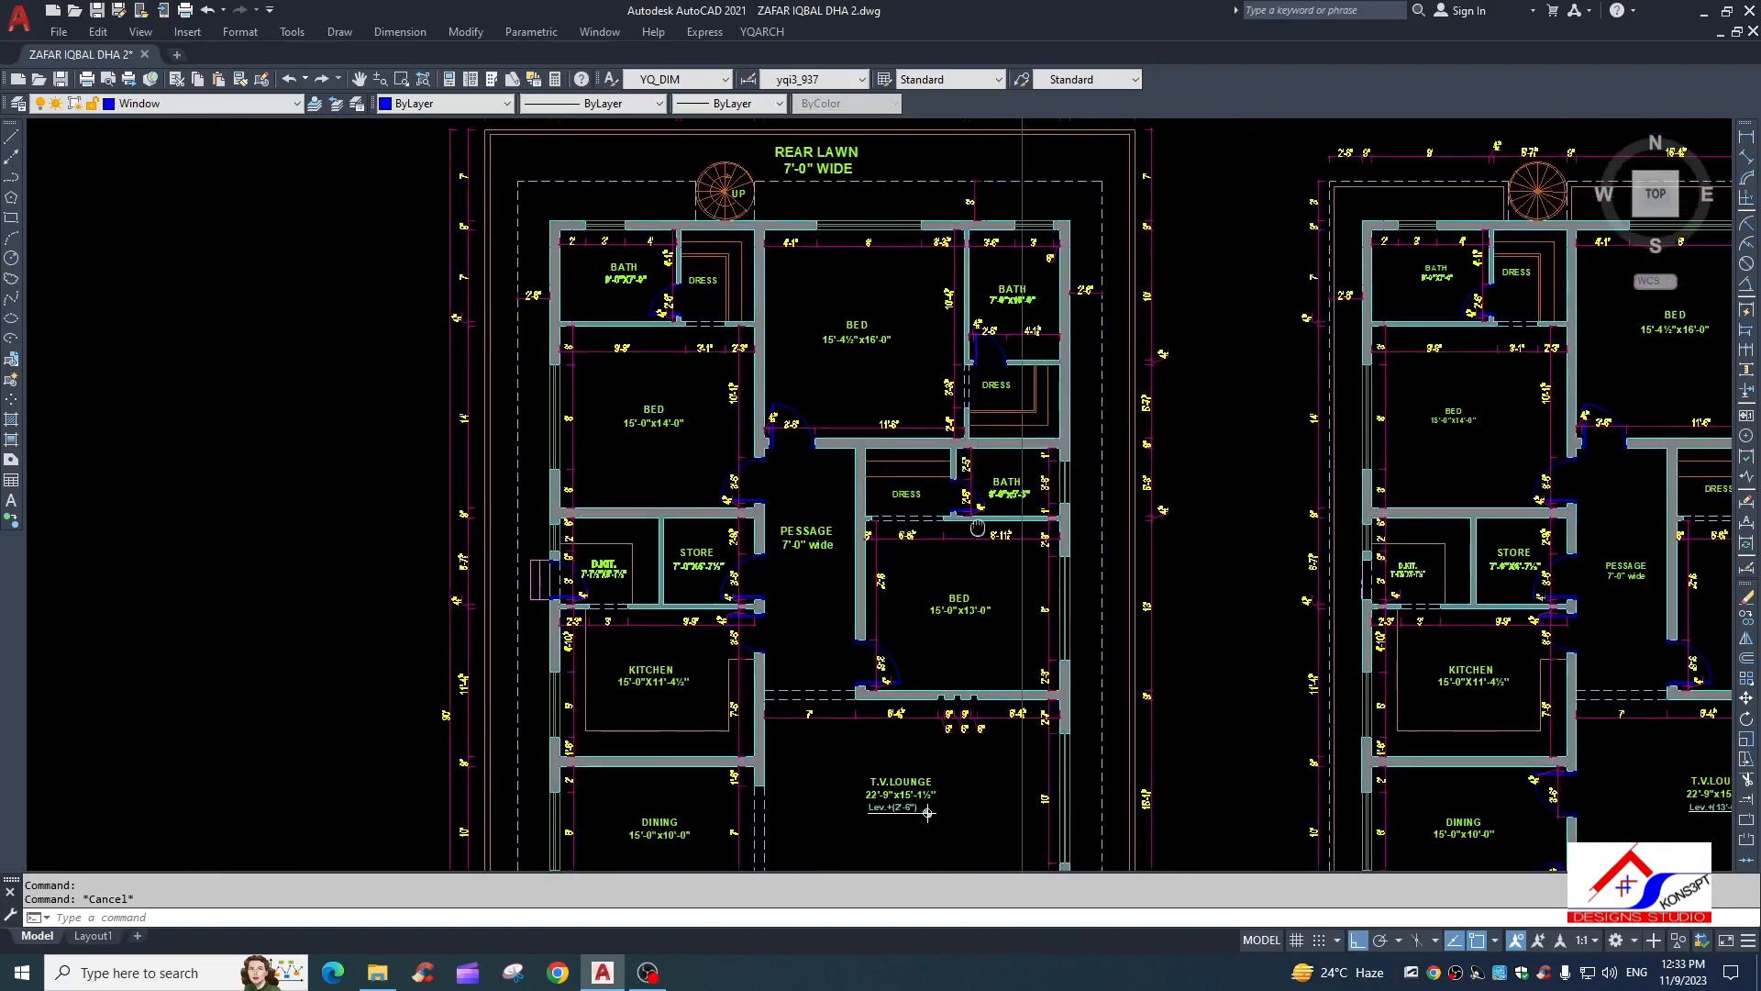
middle_click_drag(963, 748, 975, 503)
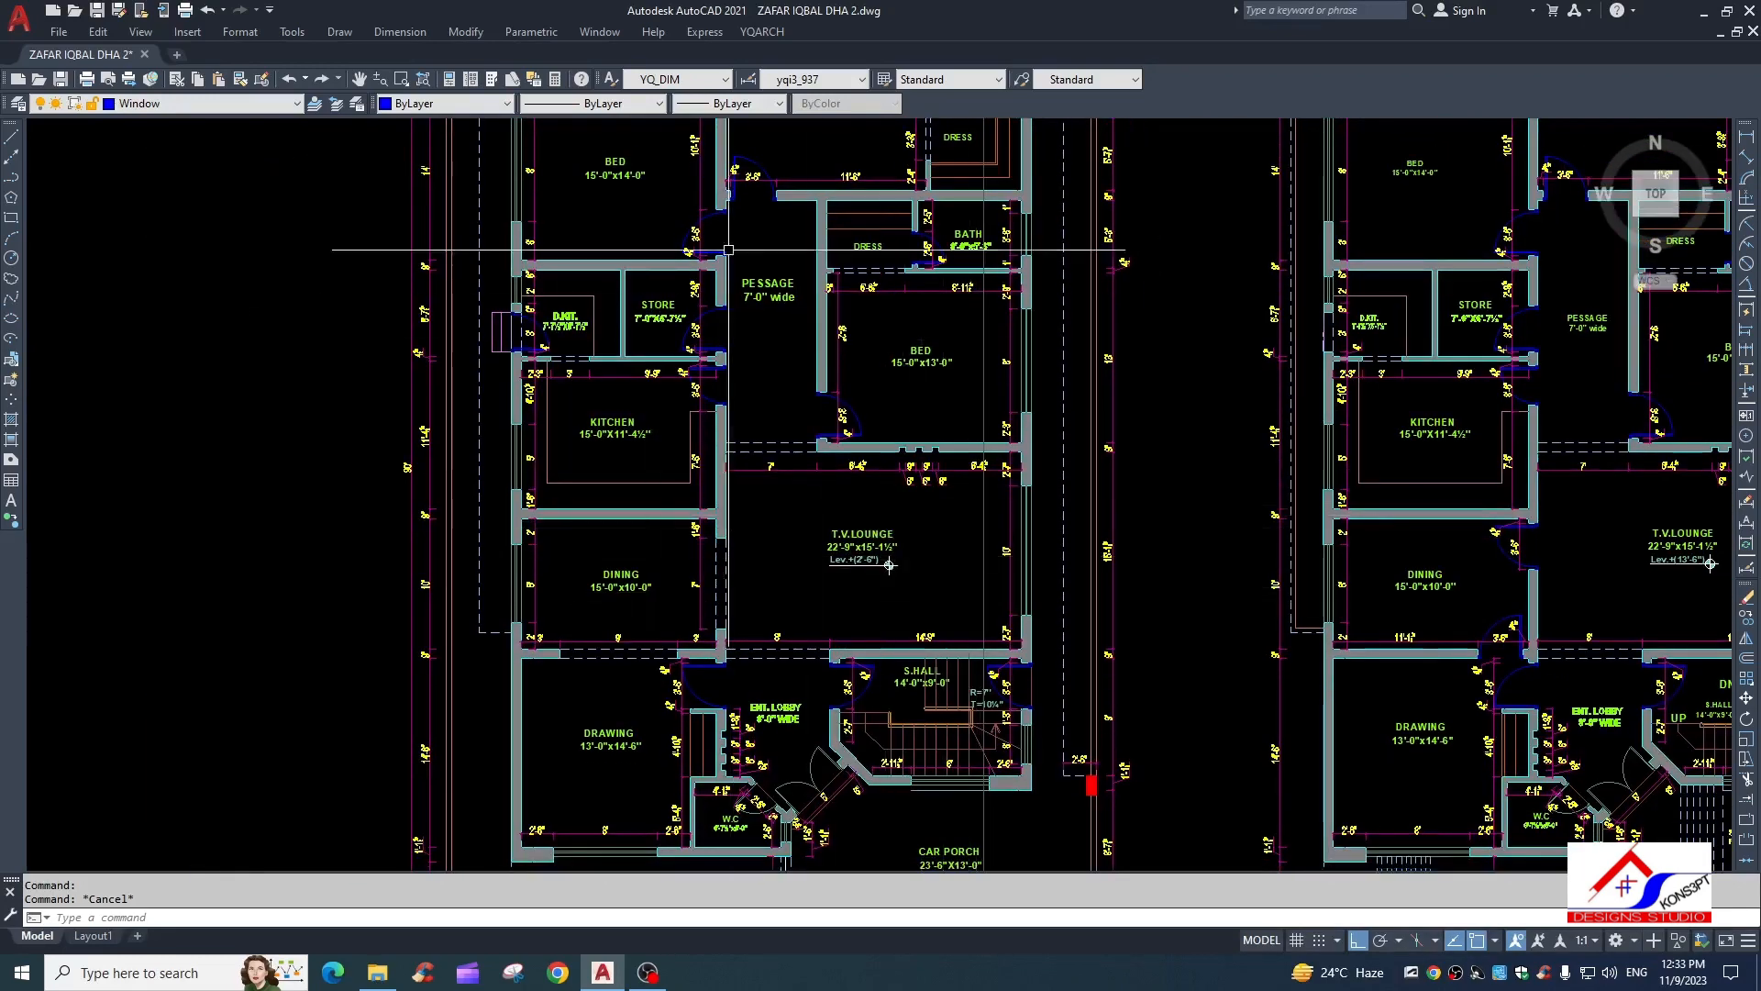
scroll(805, 405, "down", 4)
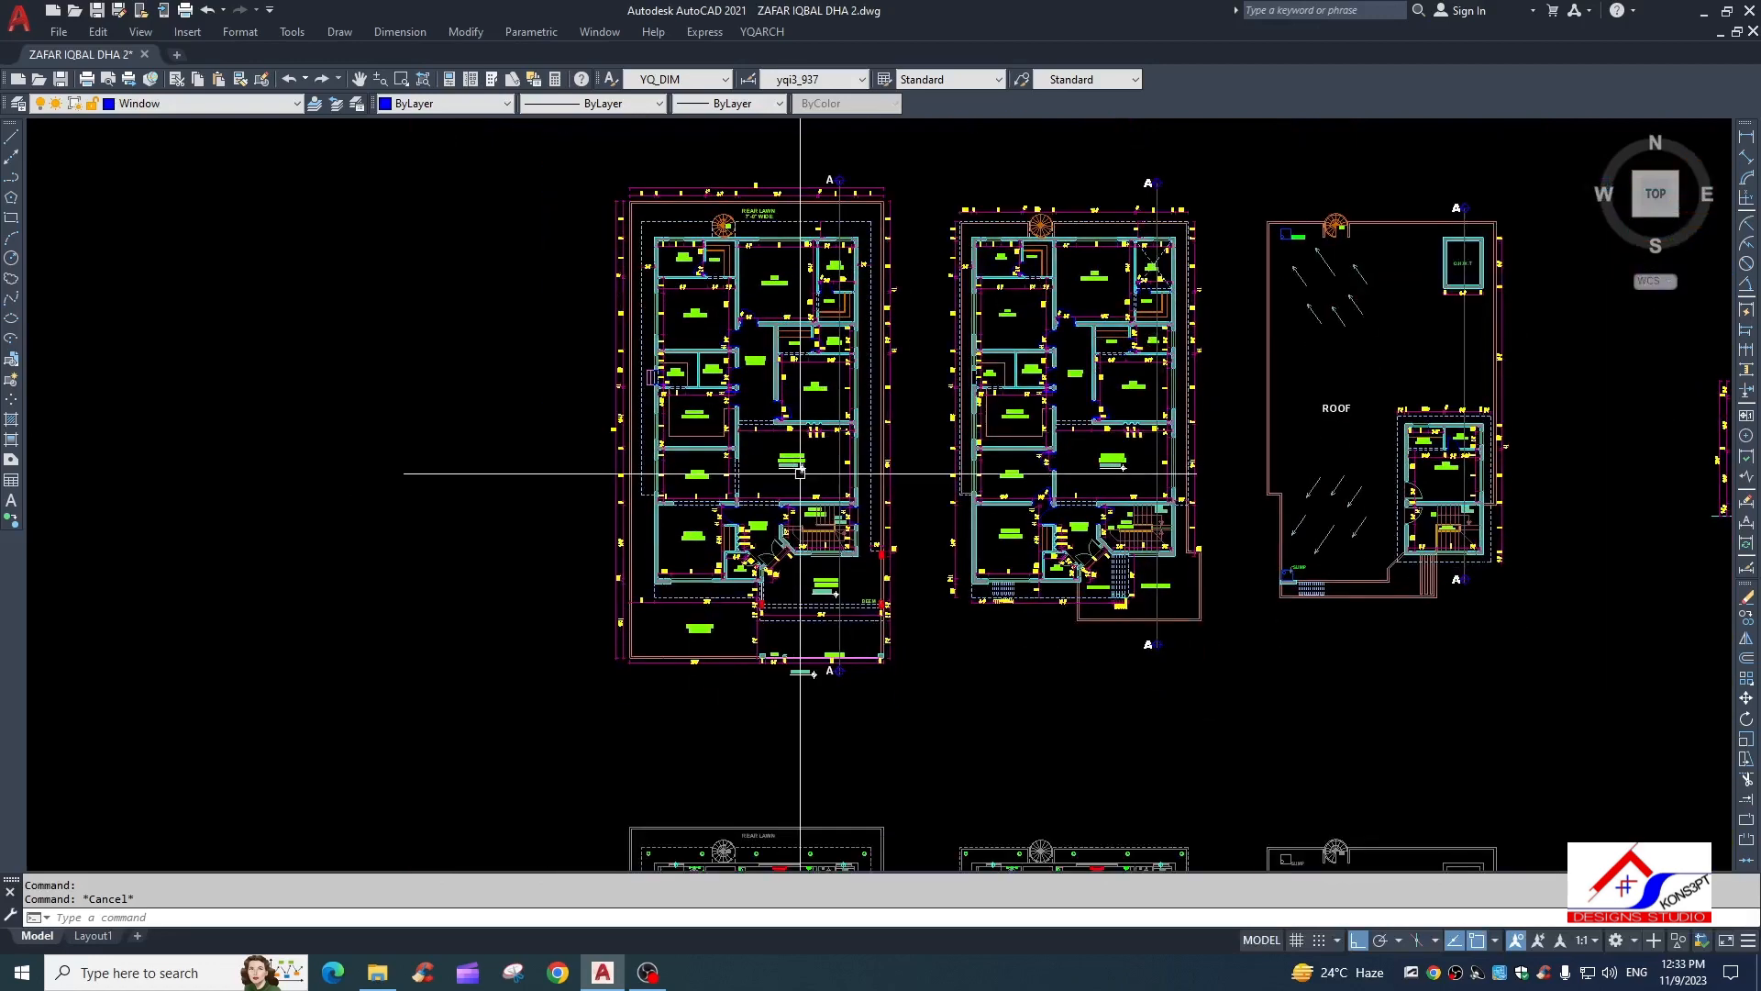
key("Escape")
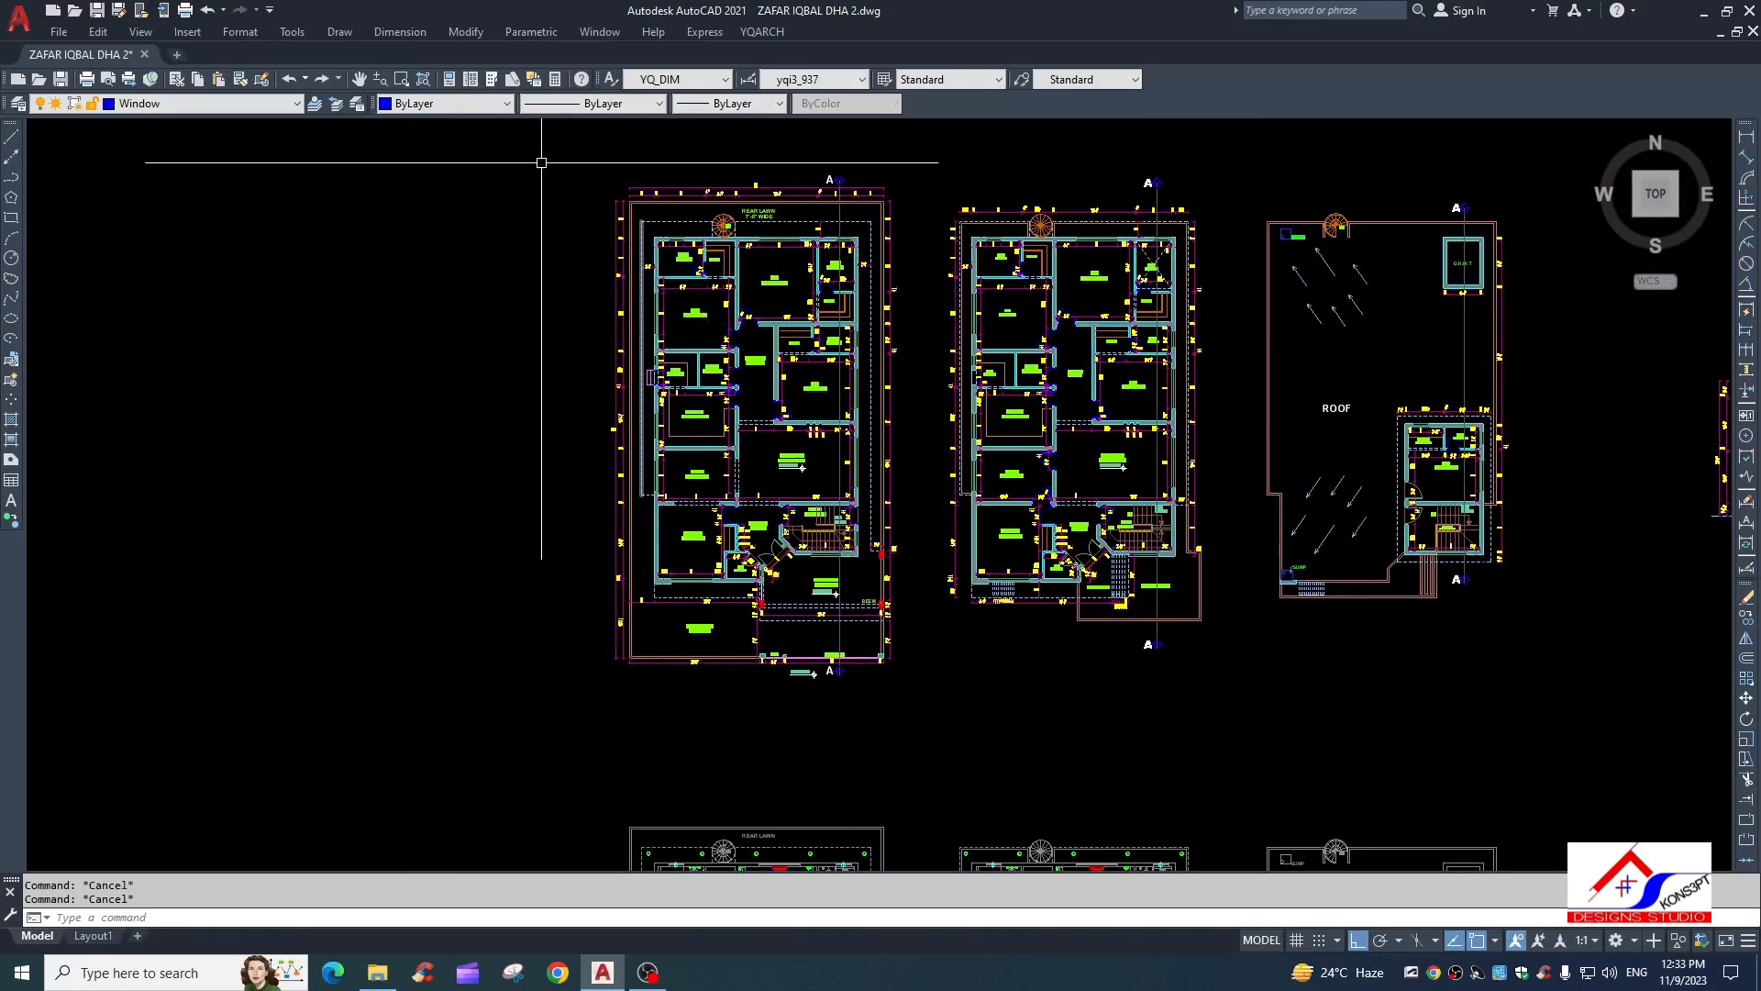
left_click(541, 162)
left_click(913, 699)
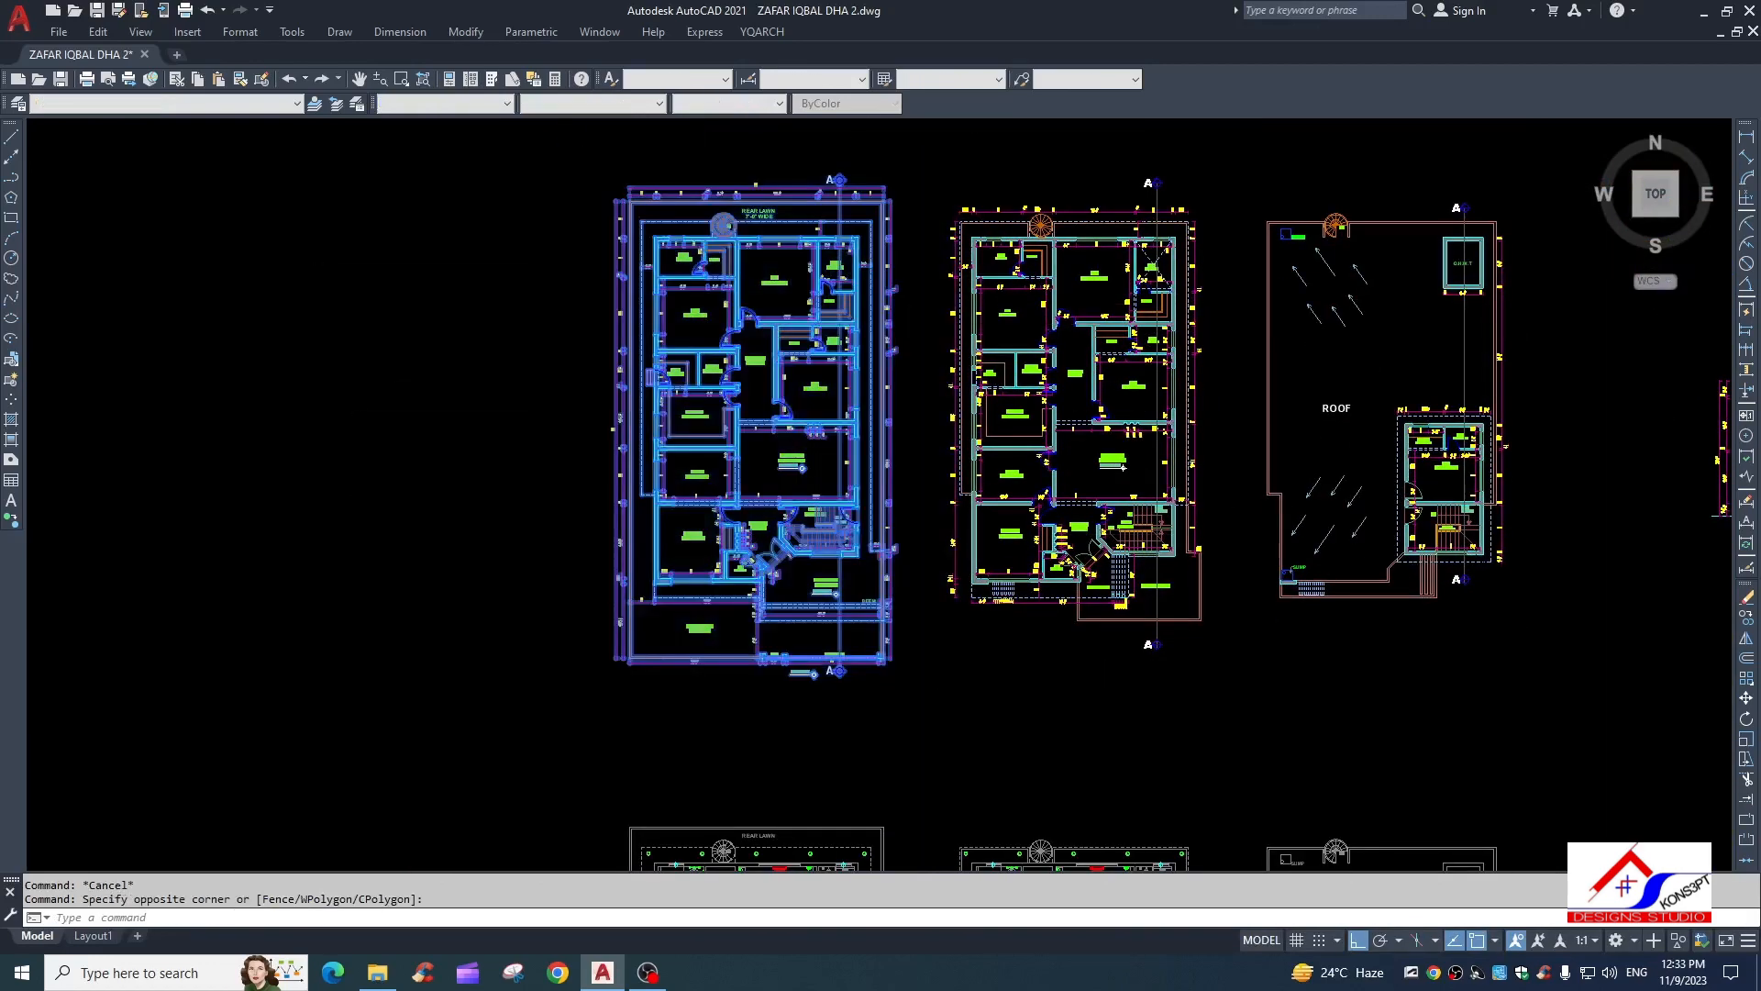
scroll(943, 693, "down", 4)
type("co")
key("Return")
left_click(858, 633)
left_click(721, 628)
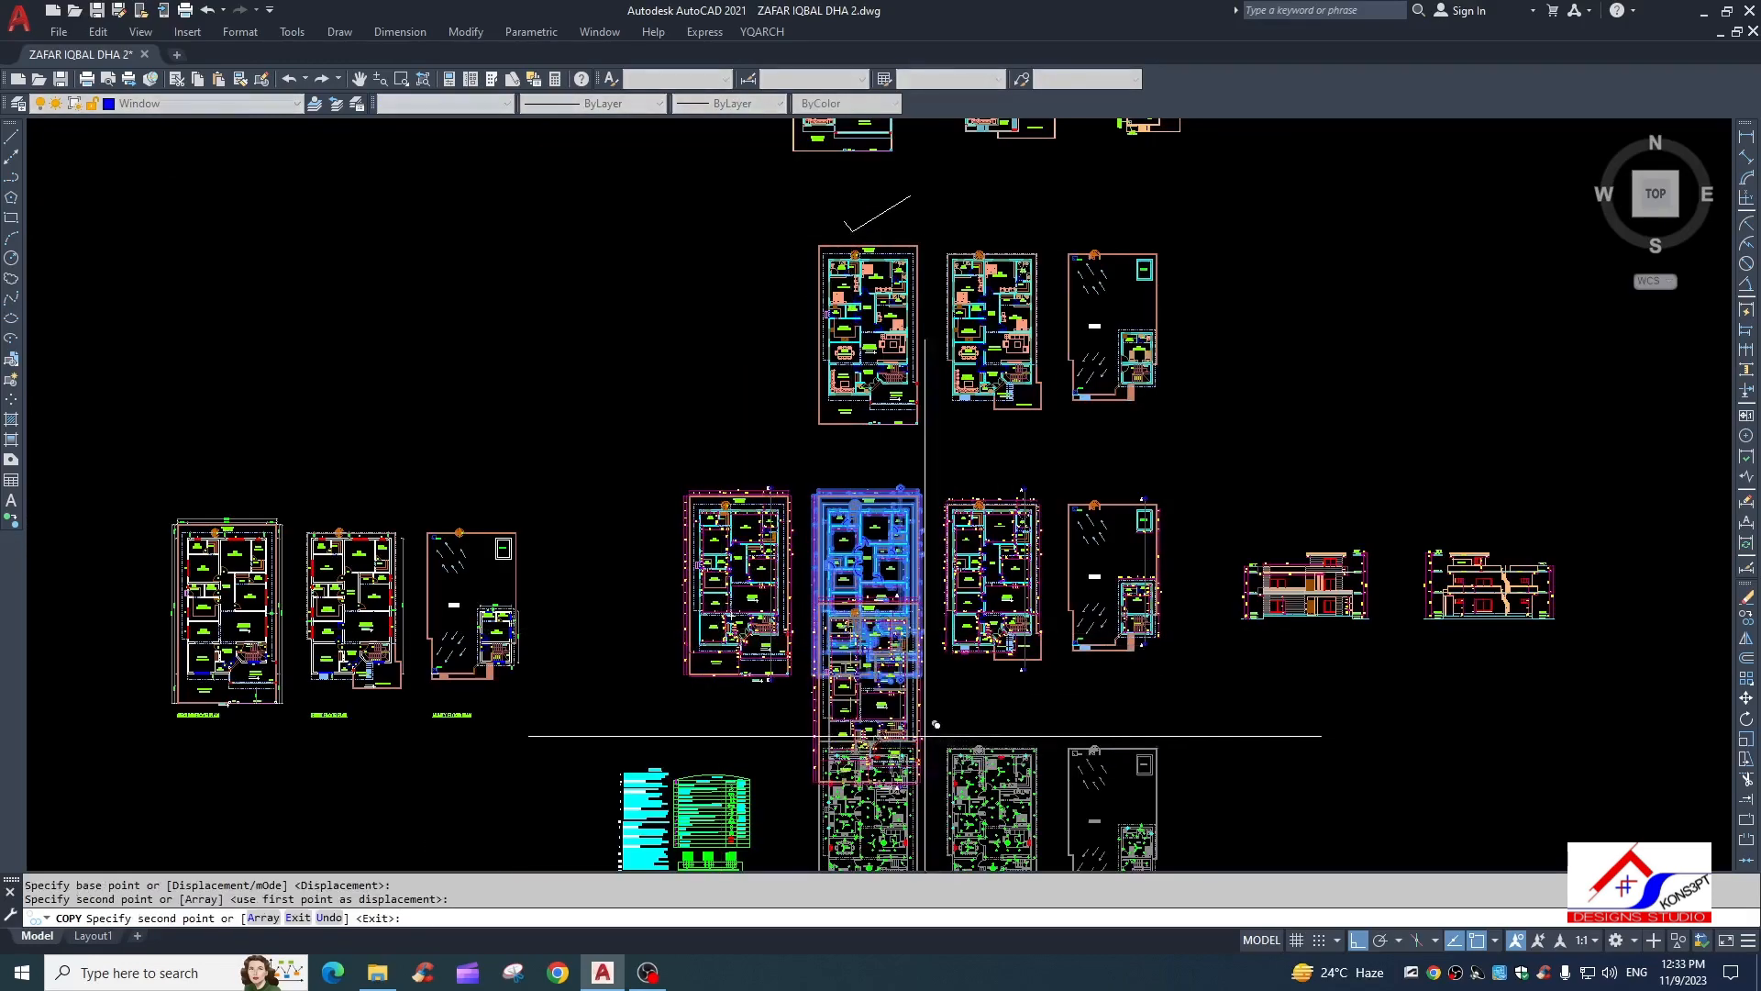
scroll(771, 605, "up", 4)
key("Escape")
Turn off the dimension and room-text layers by picking a dimension and a room label in the plan
scroll(791, 433, "up", 4)
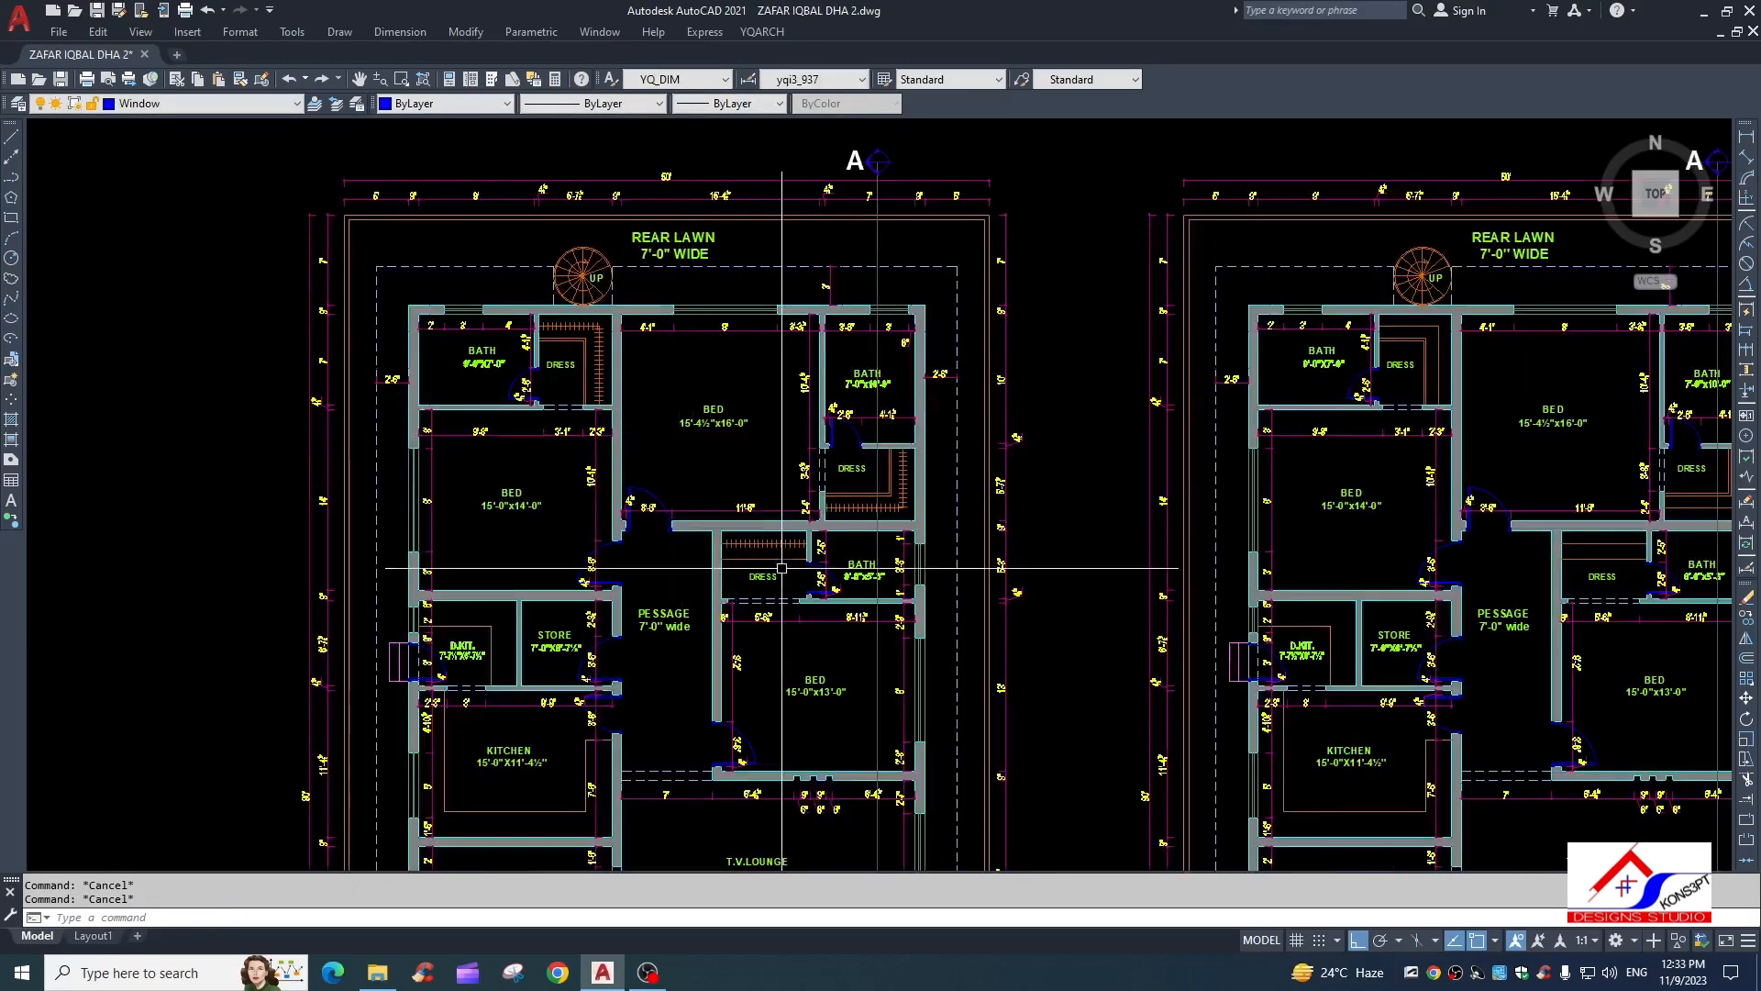
middle_click_drag(642, 404, 674, 550)
scroll(629, 550, "up", 3)
scroll(683, 443, "down", 3)
middle_click_drag(684, 443, 674, 368)
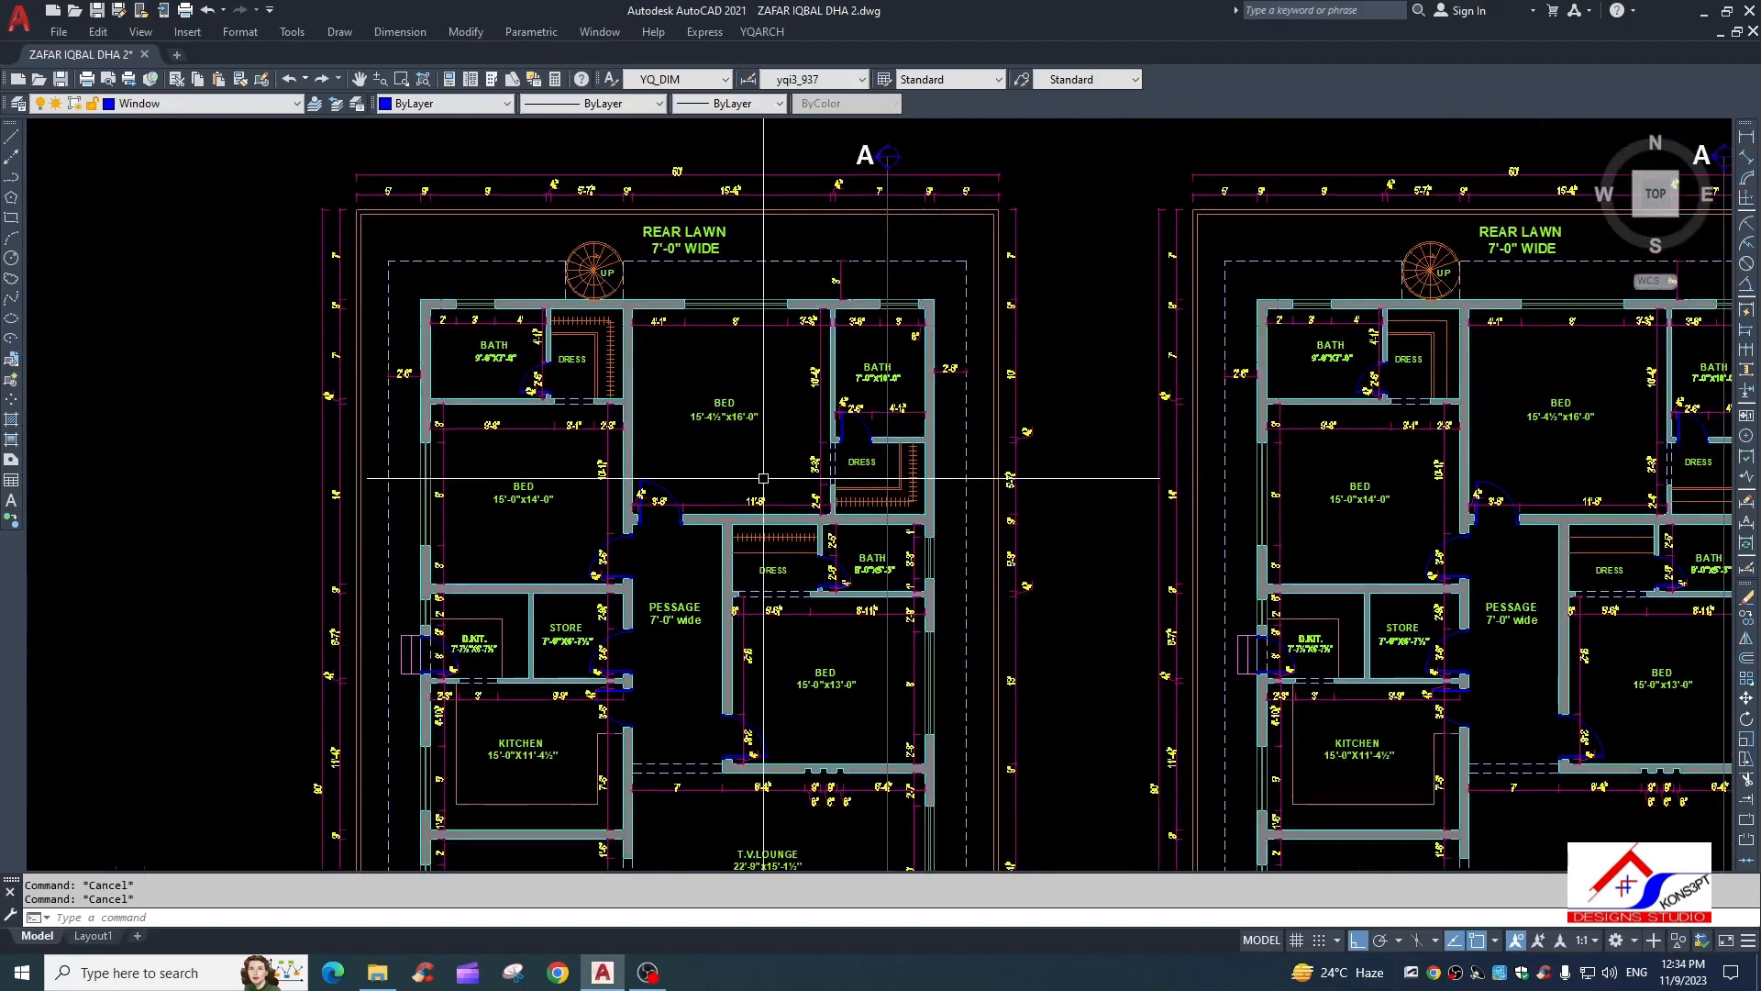
type("layoff")
key("Return")
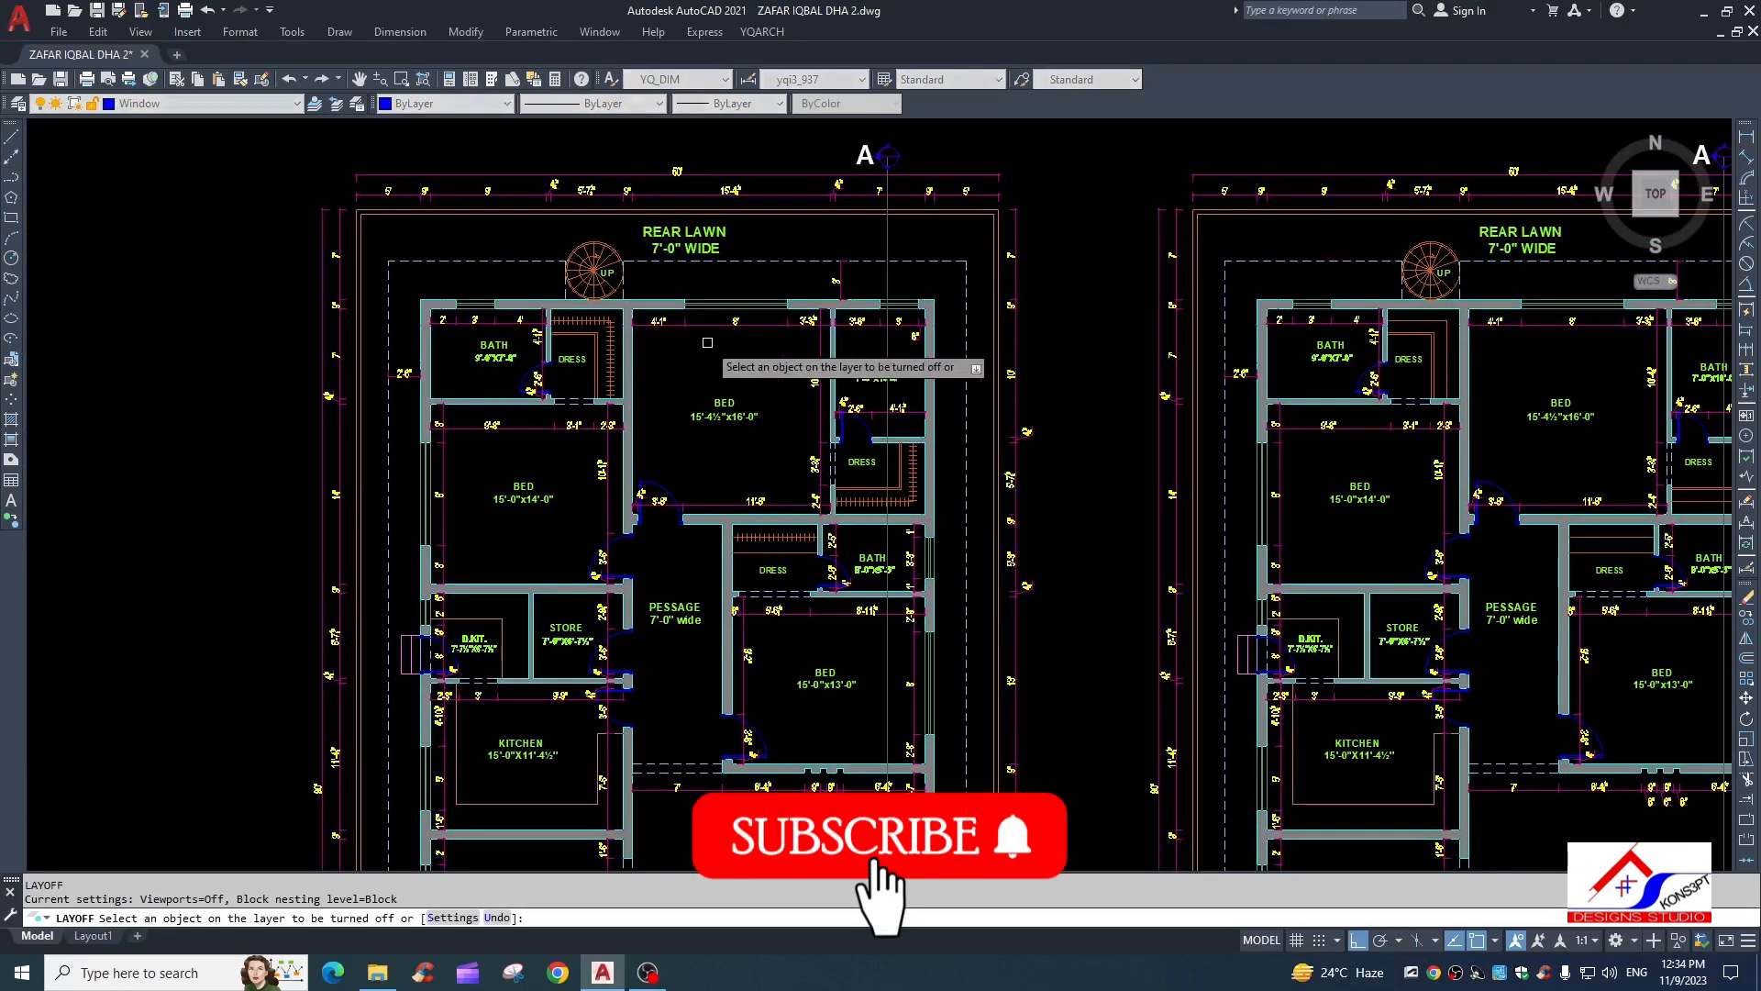
scroll(741, 317, "up", 2)
left_click(730, 323)
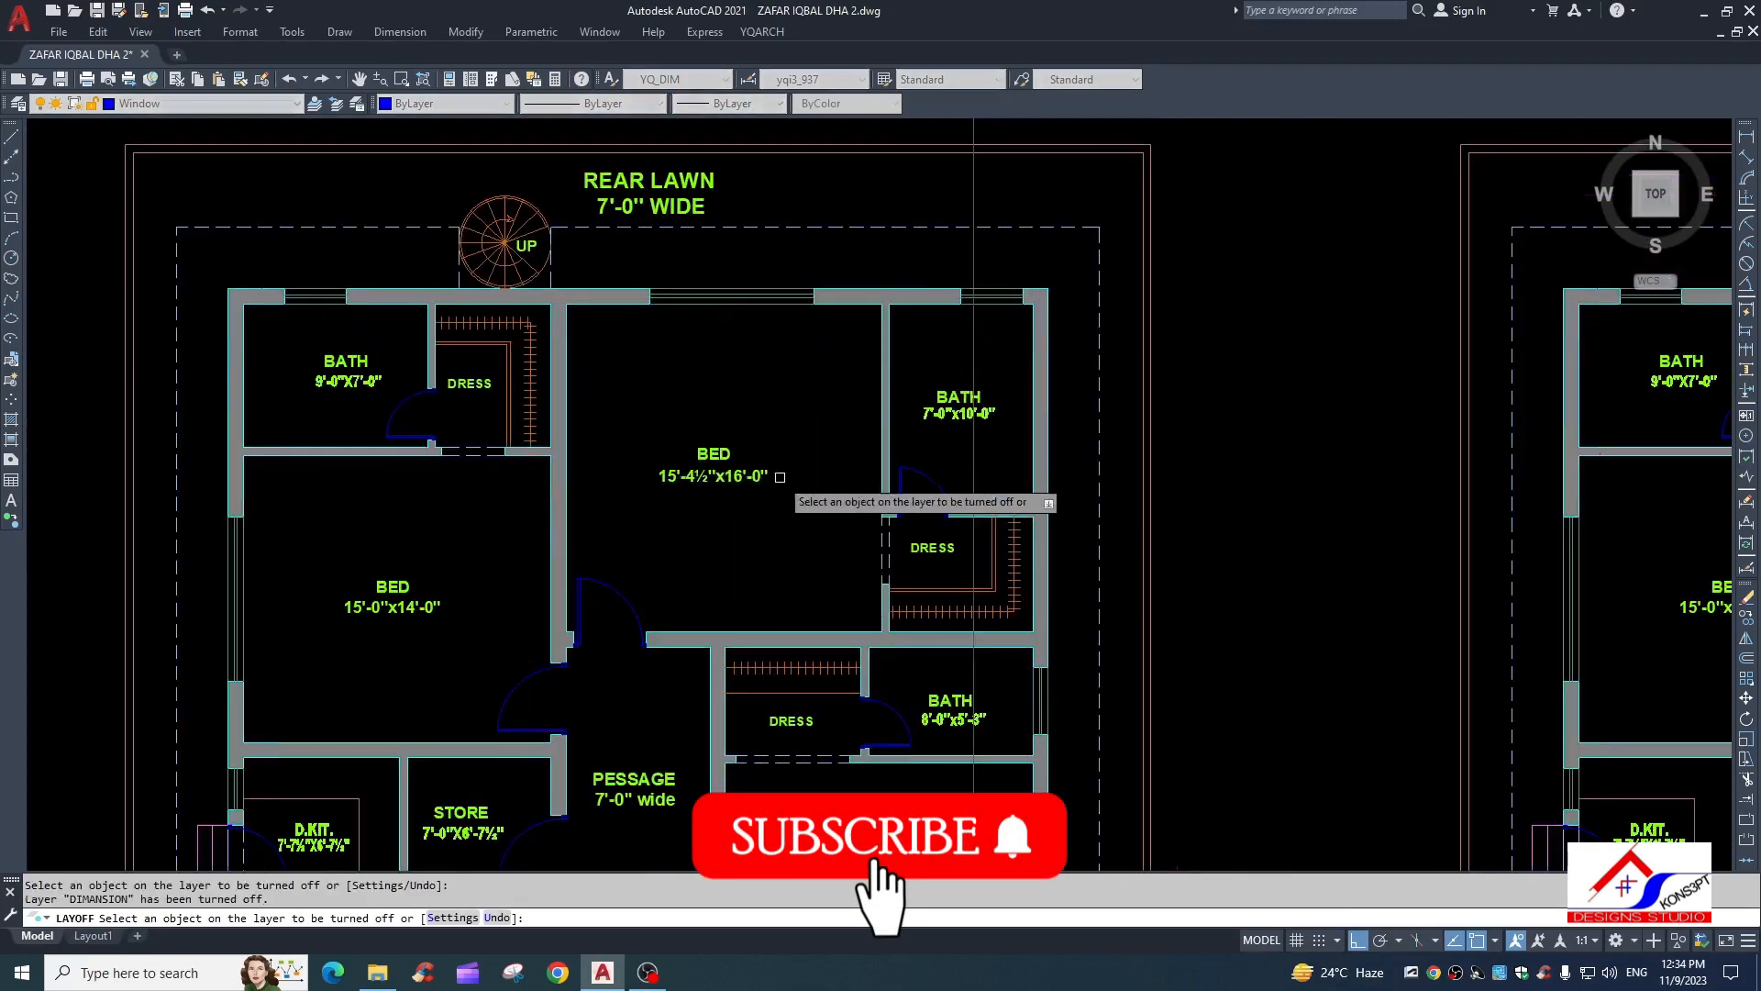
left_click(725, 475)
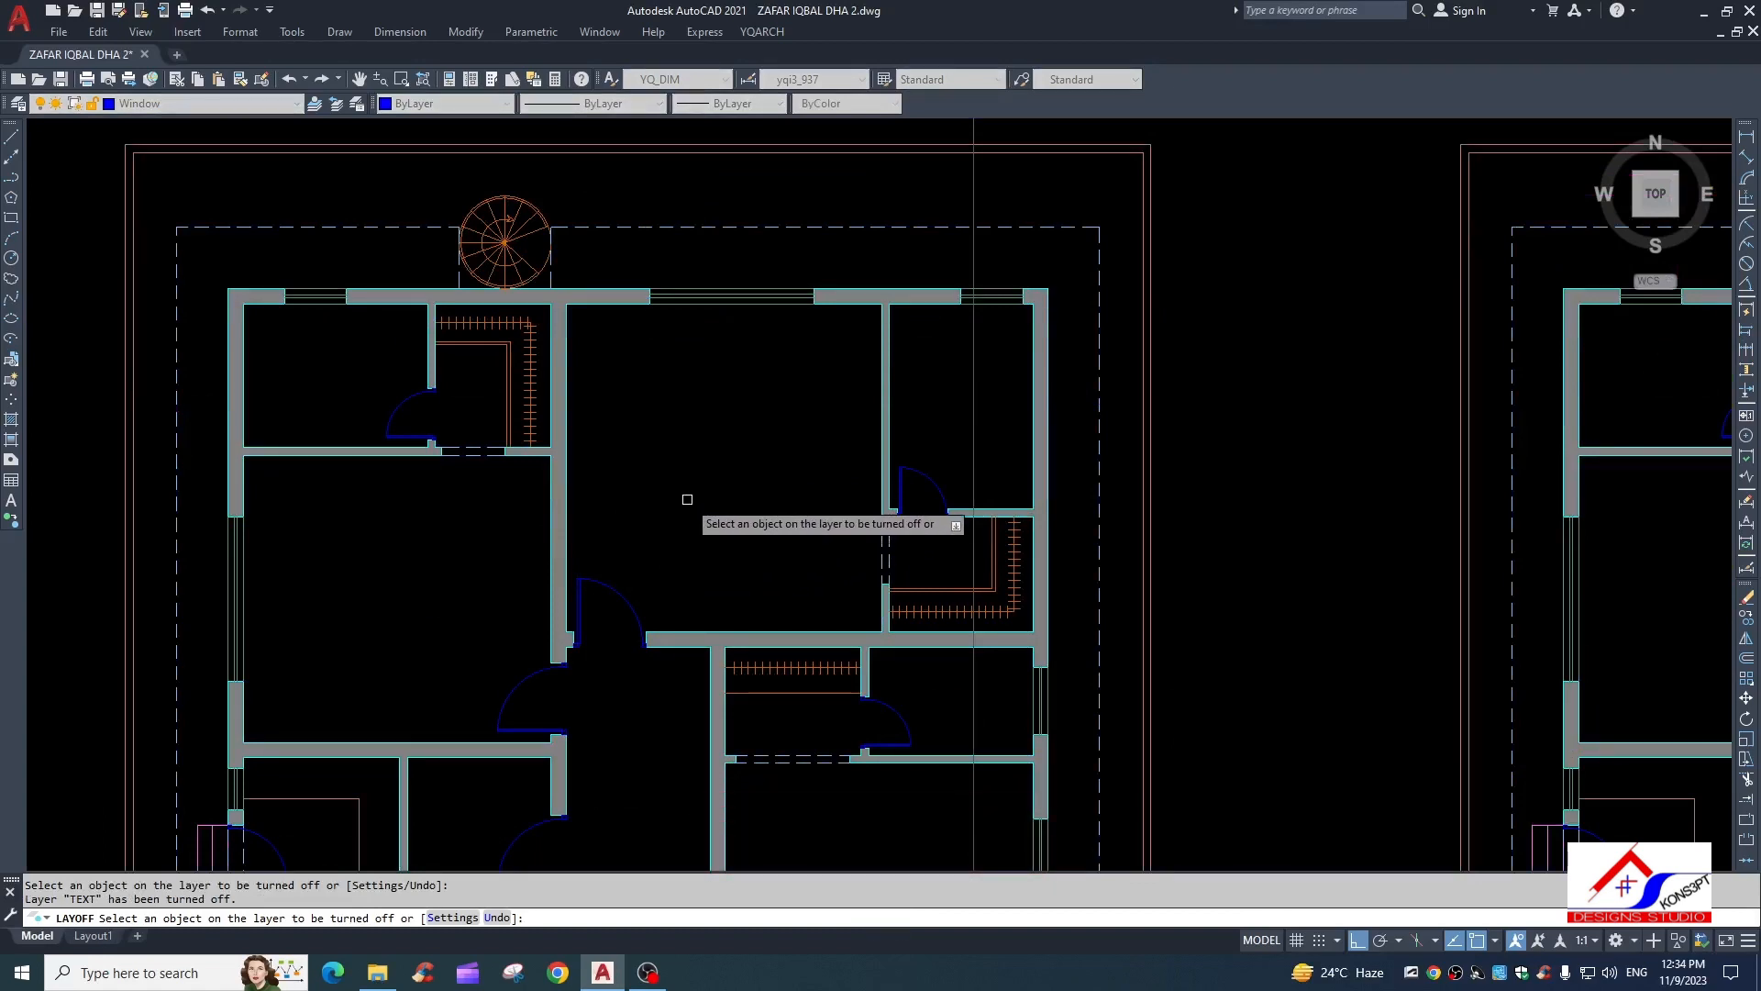
key("Escape")
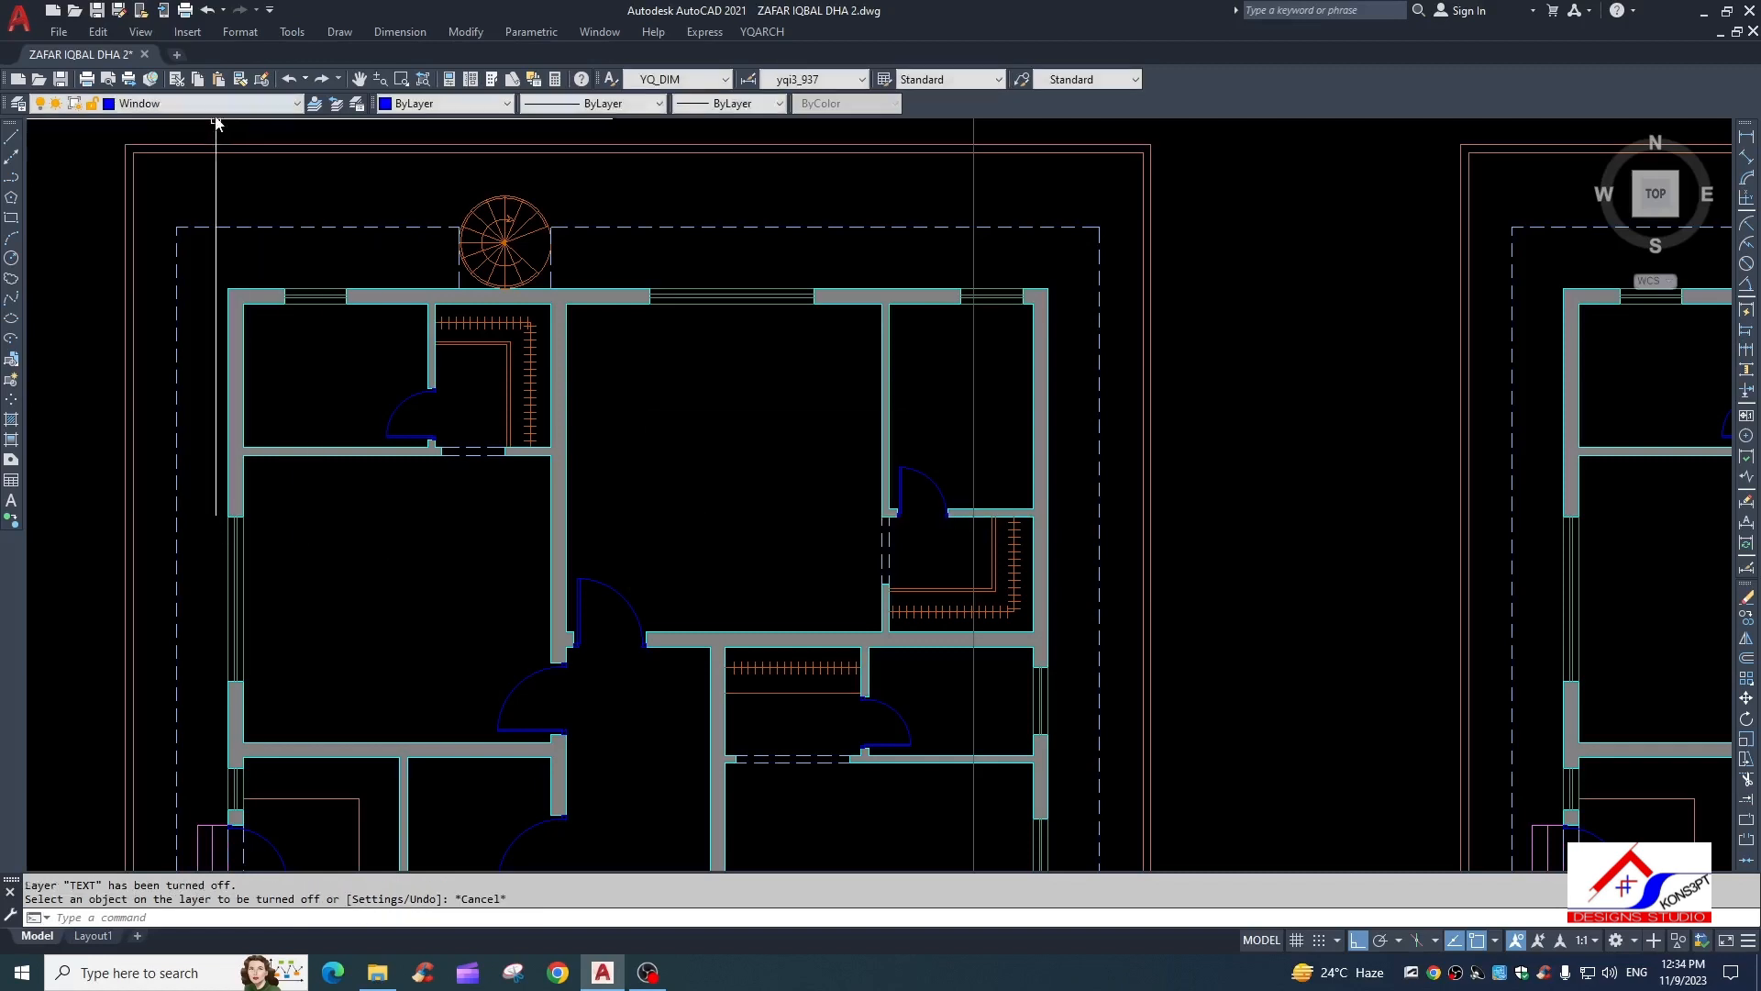
left_click(215, 103)
scroll(174, 408, "up", 10)
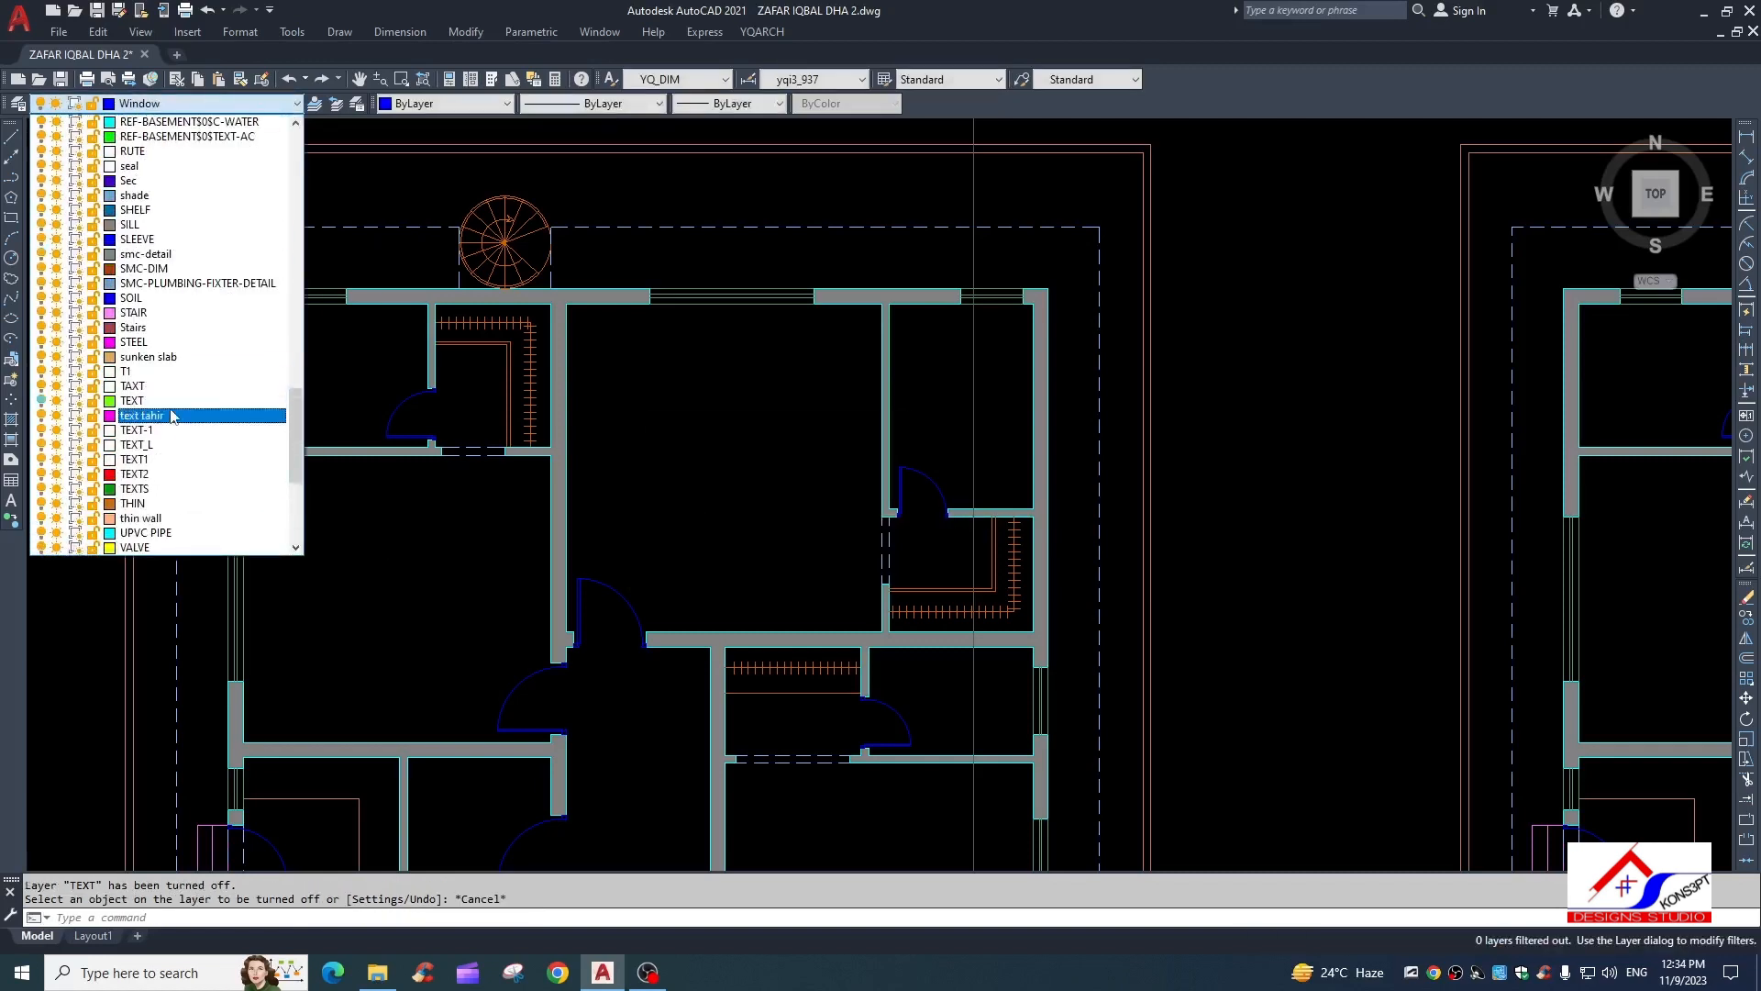
scroll(220, 459, "down", 5)
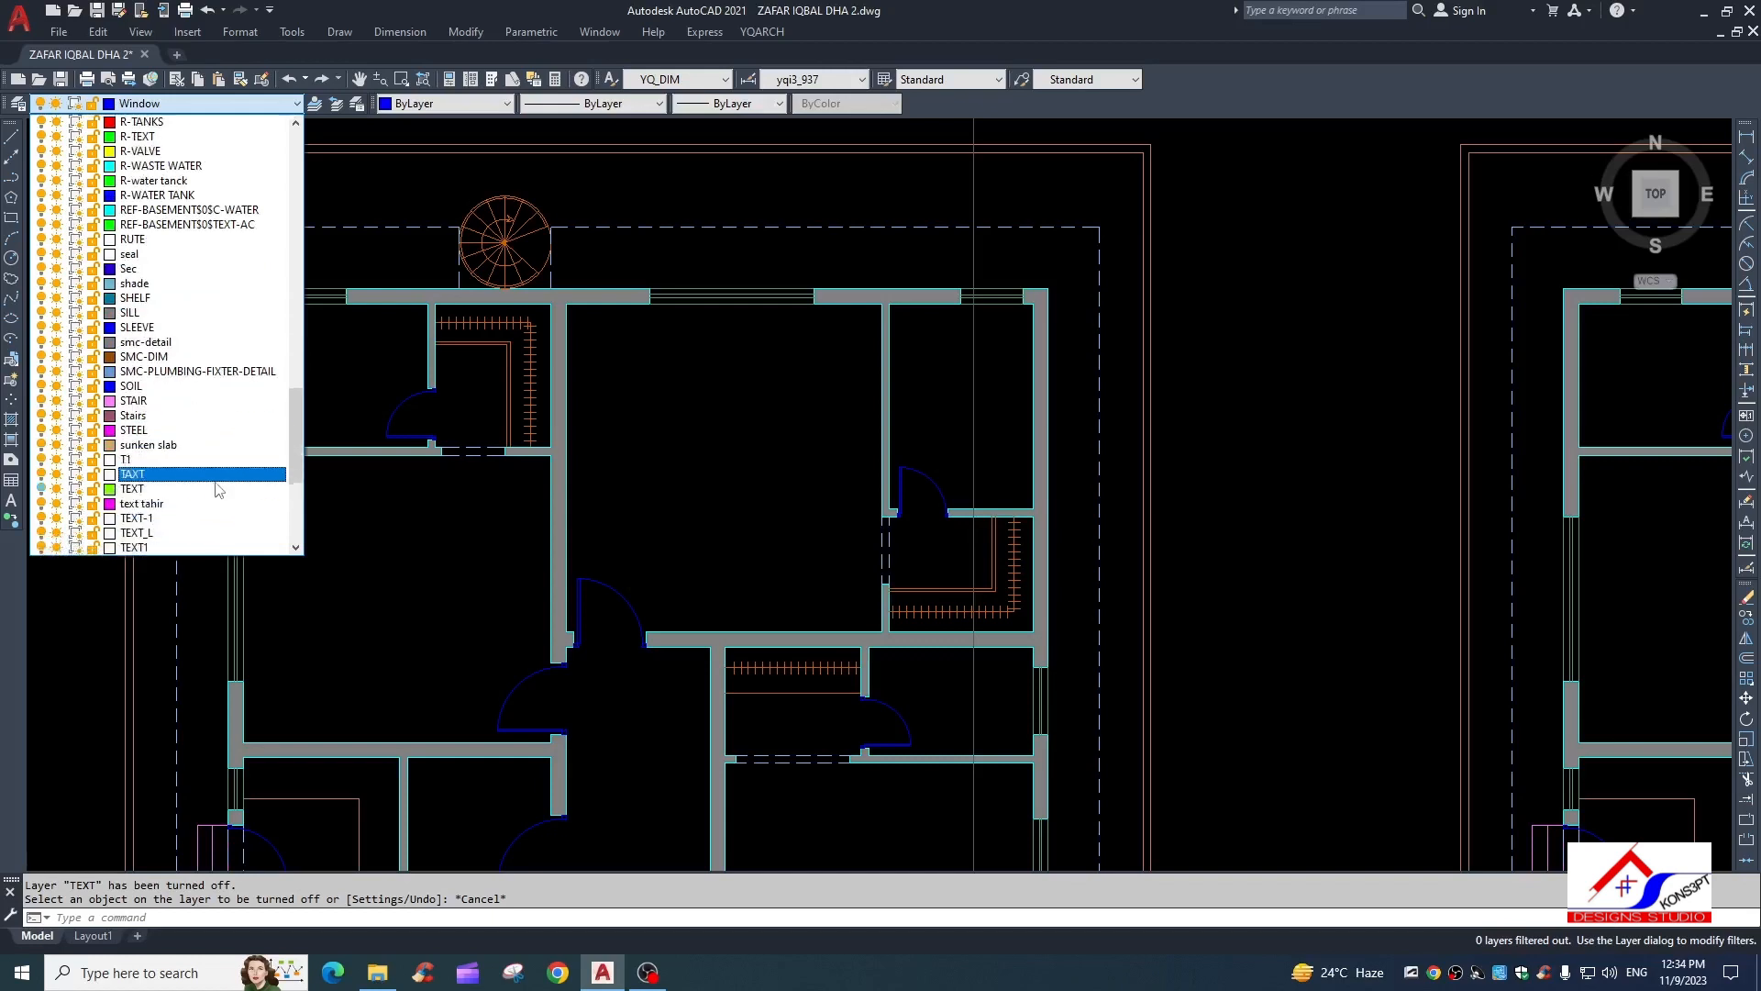
left_click(707, 472)
left_click(657, 512)
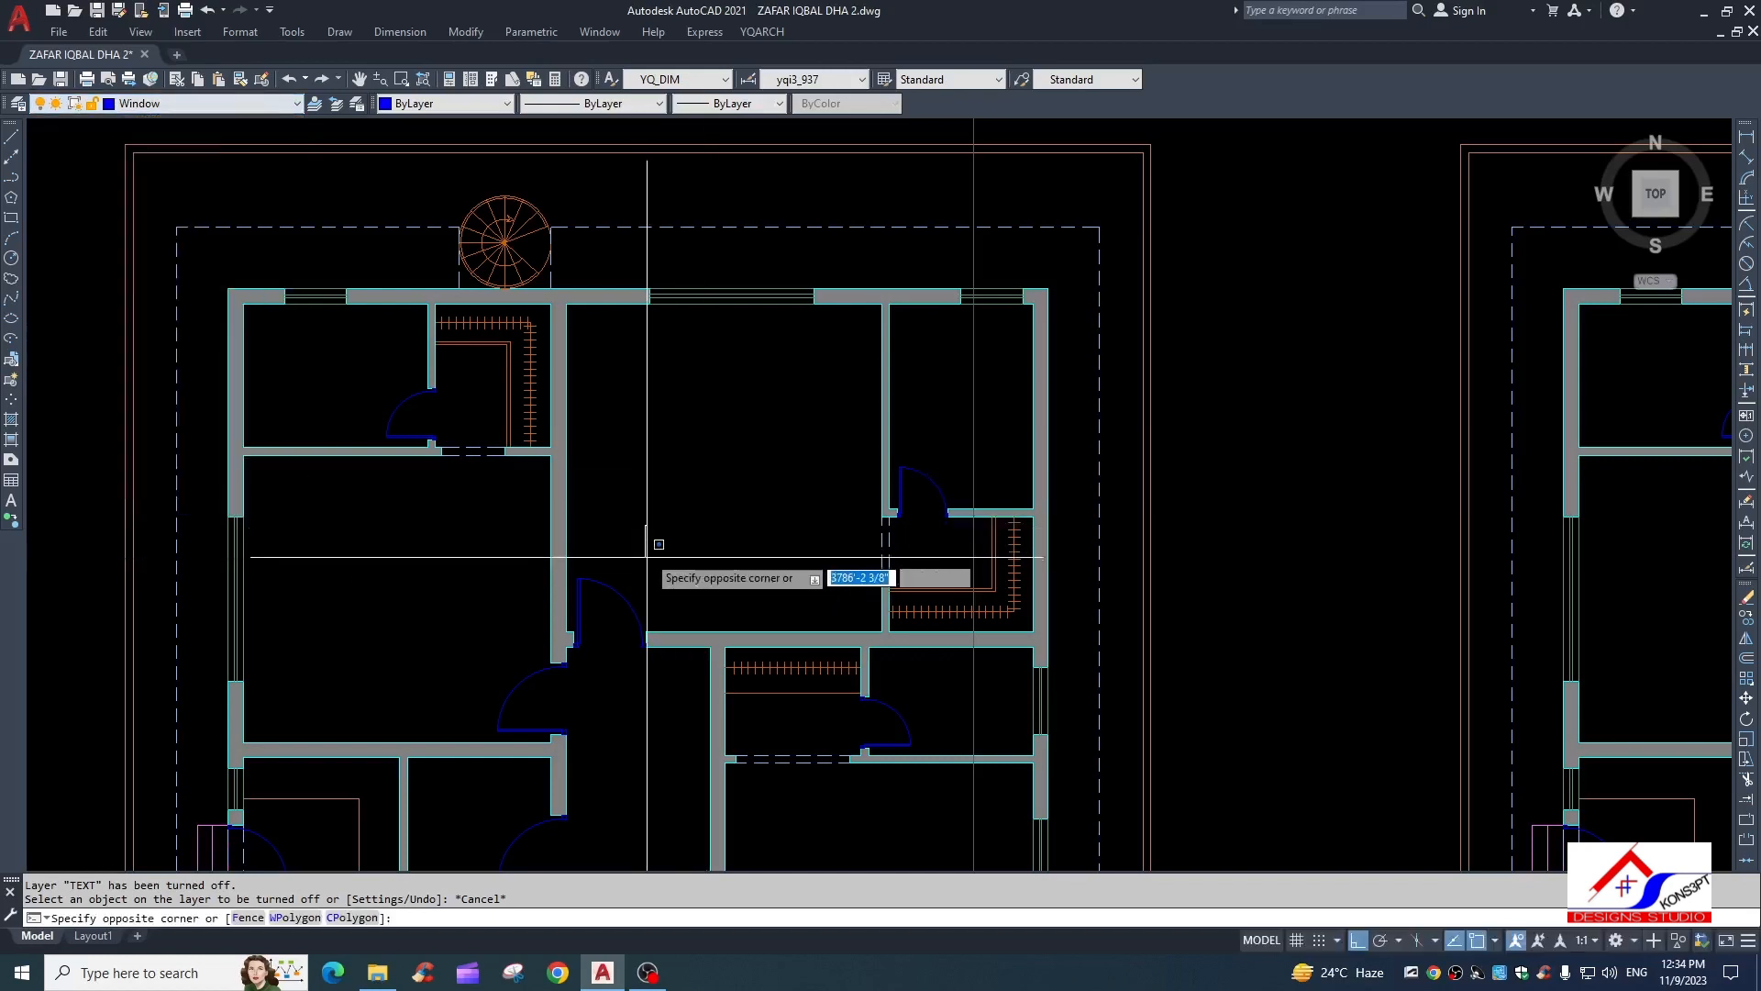
scroll(646, 524, "up", 4)
key("Escape")
scroll(738, 472, "down", 2)
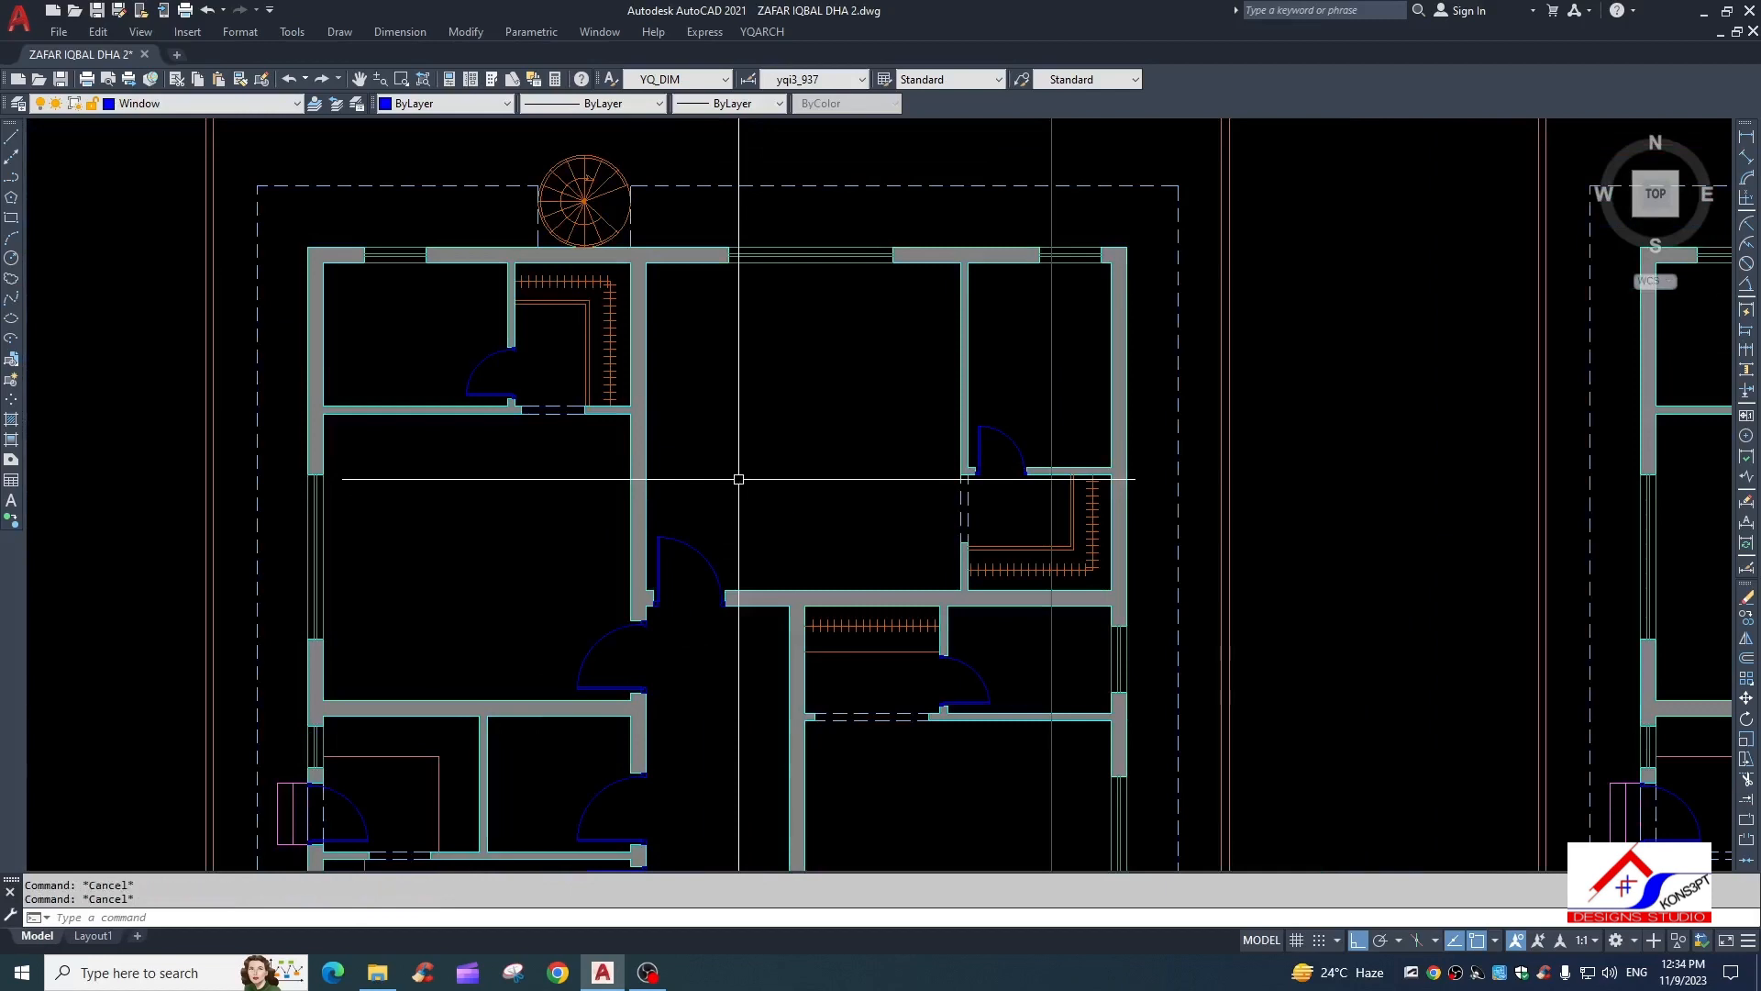
Turn off the WINDOWS layer and the current Window layer by picking a window and a door in the plan
type("F")
key("Return")
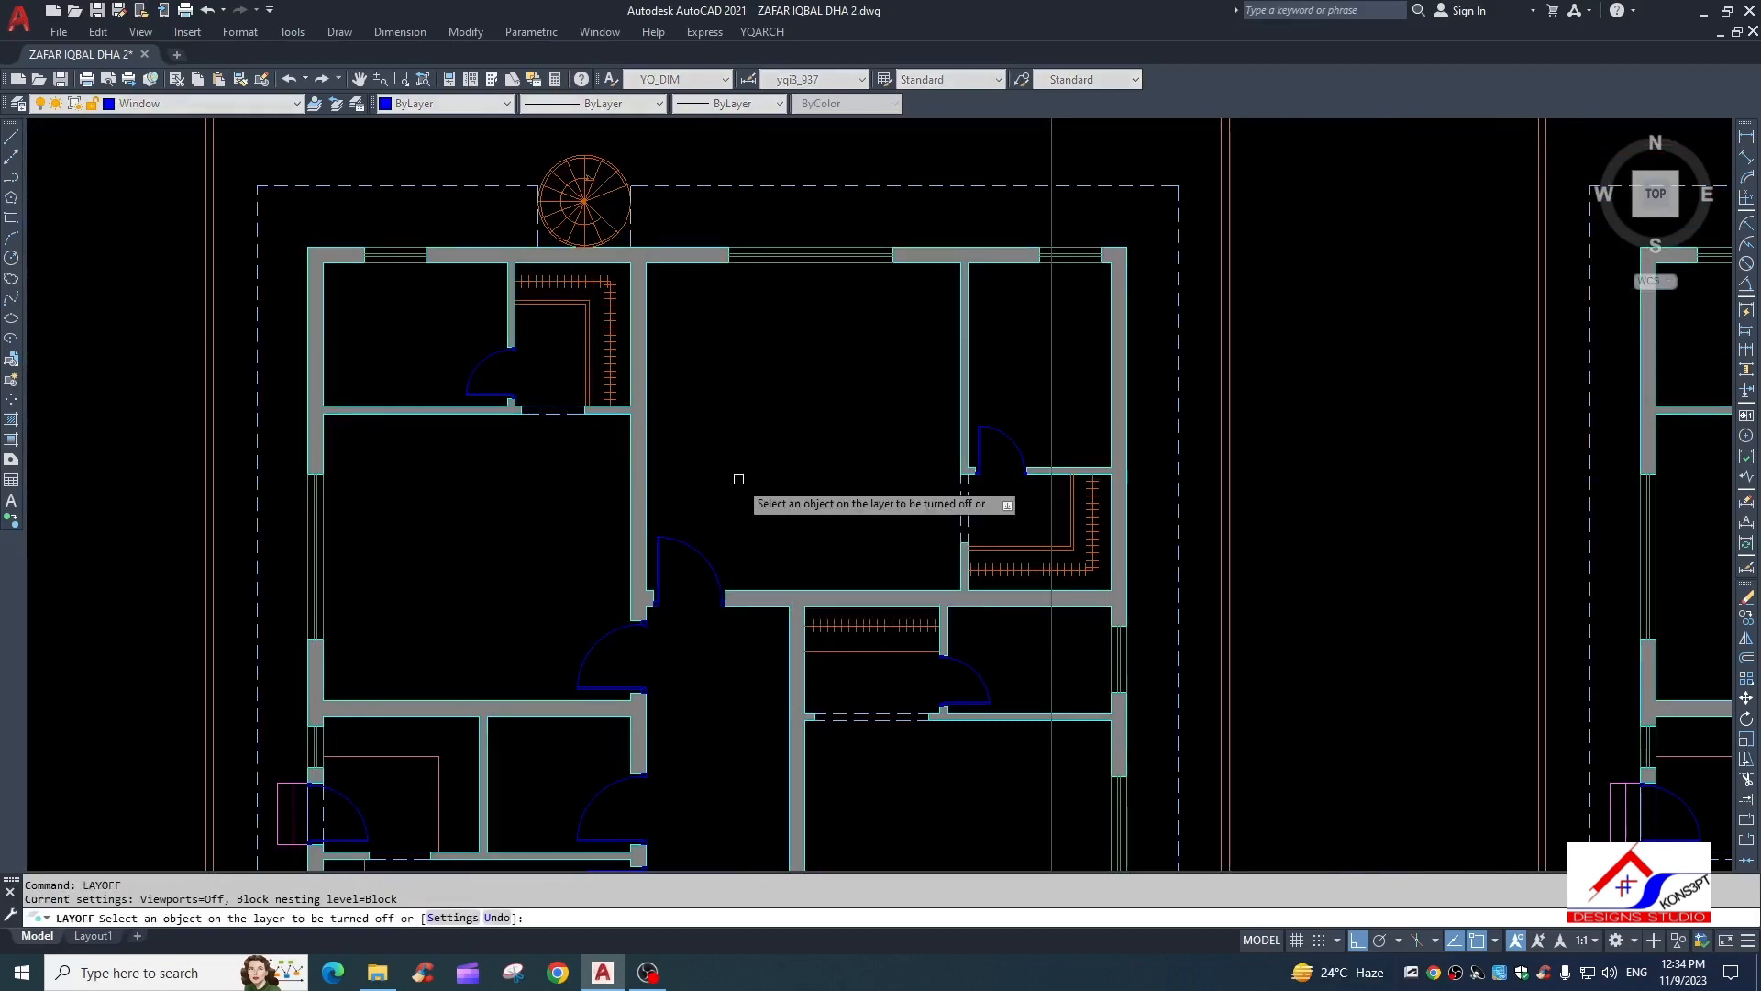
left_click(803, 256)
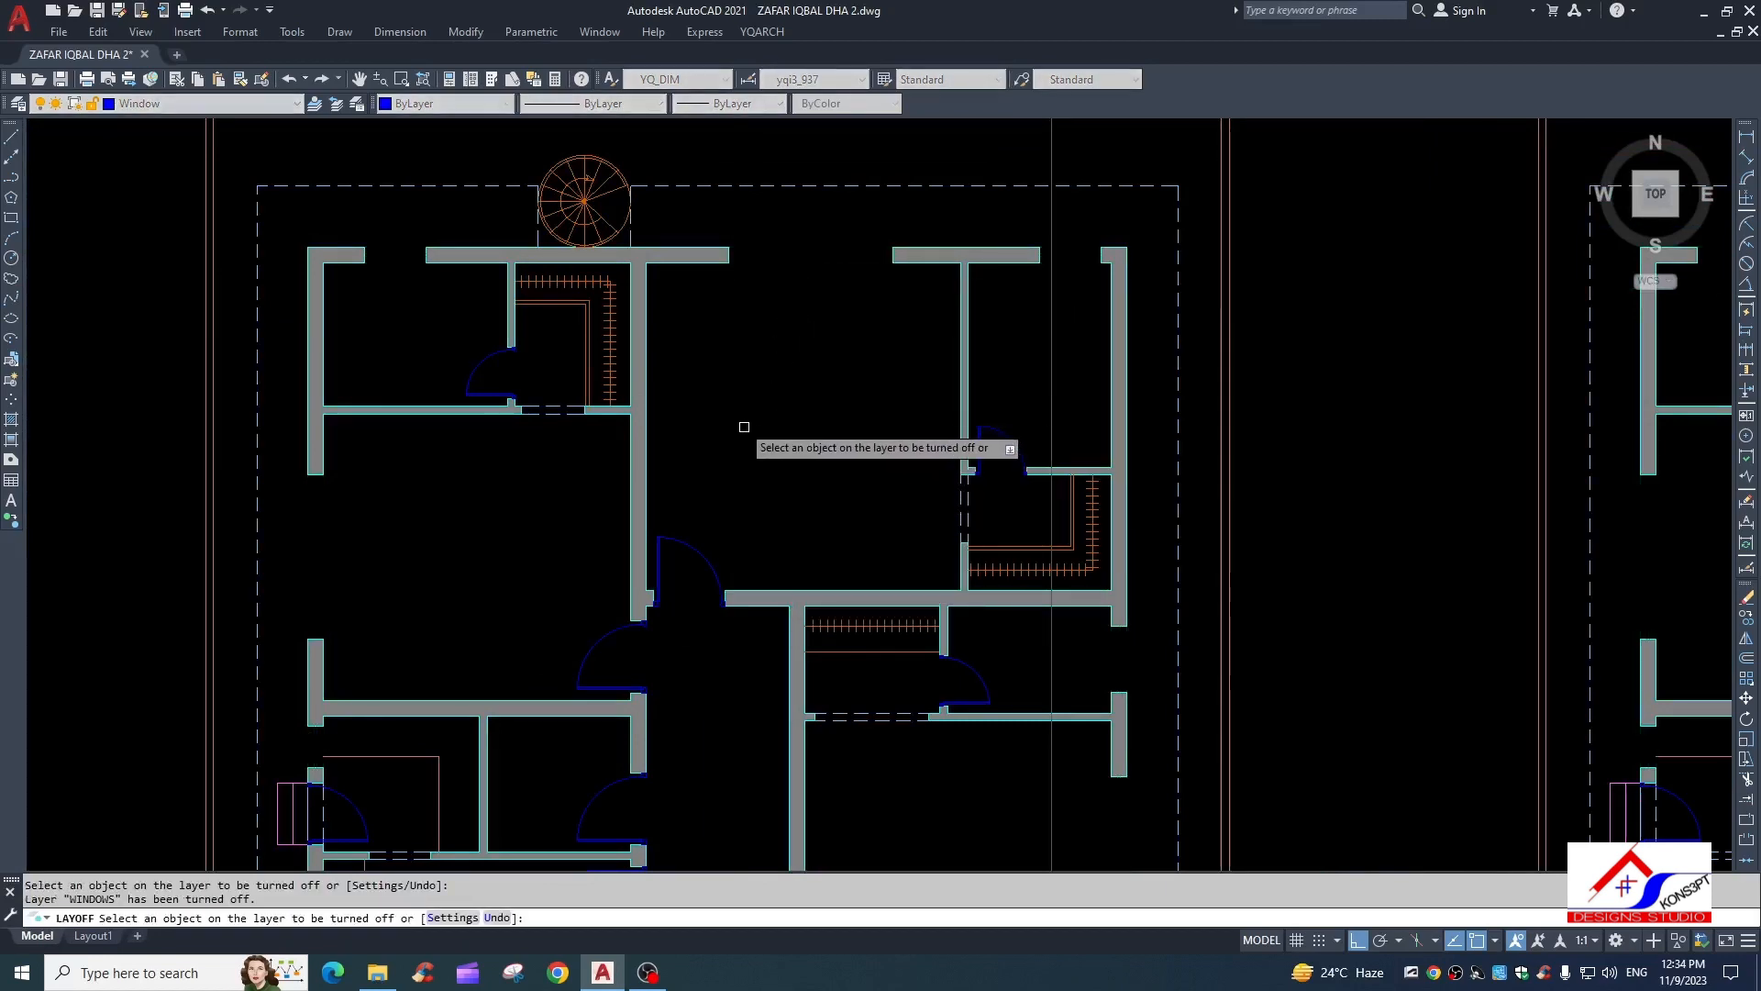
left_click(701, 550)
left_click(744, 598)
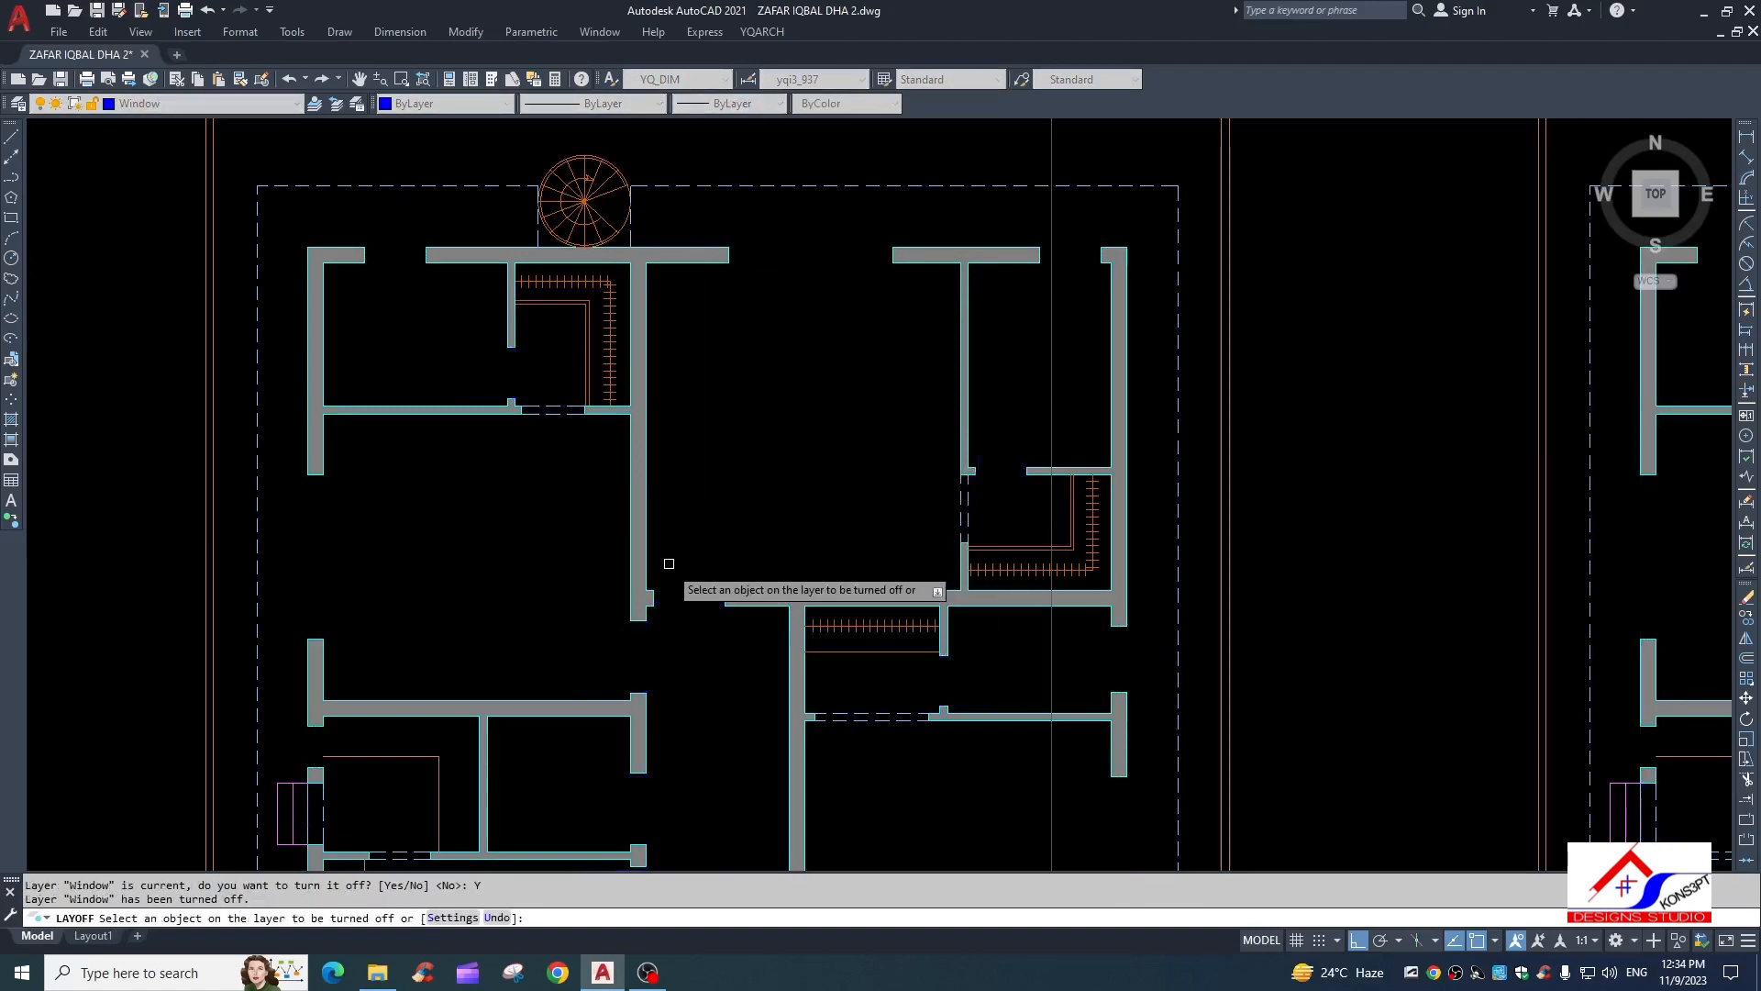
Try to turn off the THIN, W1 and WALL 001 layers by picking wardrobe lines, dashed outlines and wall edges
scroll(675, 569, "down", 2)
scroll(674, 569, "up", 2)
middle_click_drag(639, 462, 619, 424)
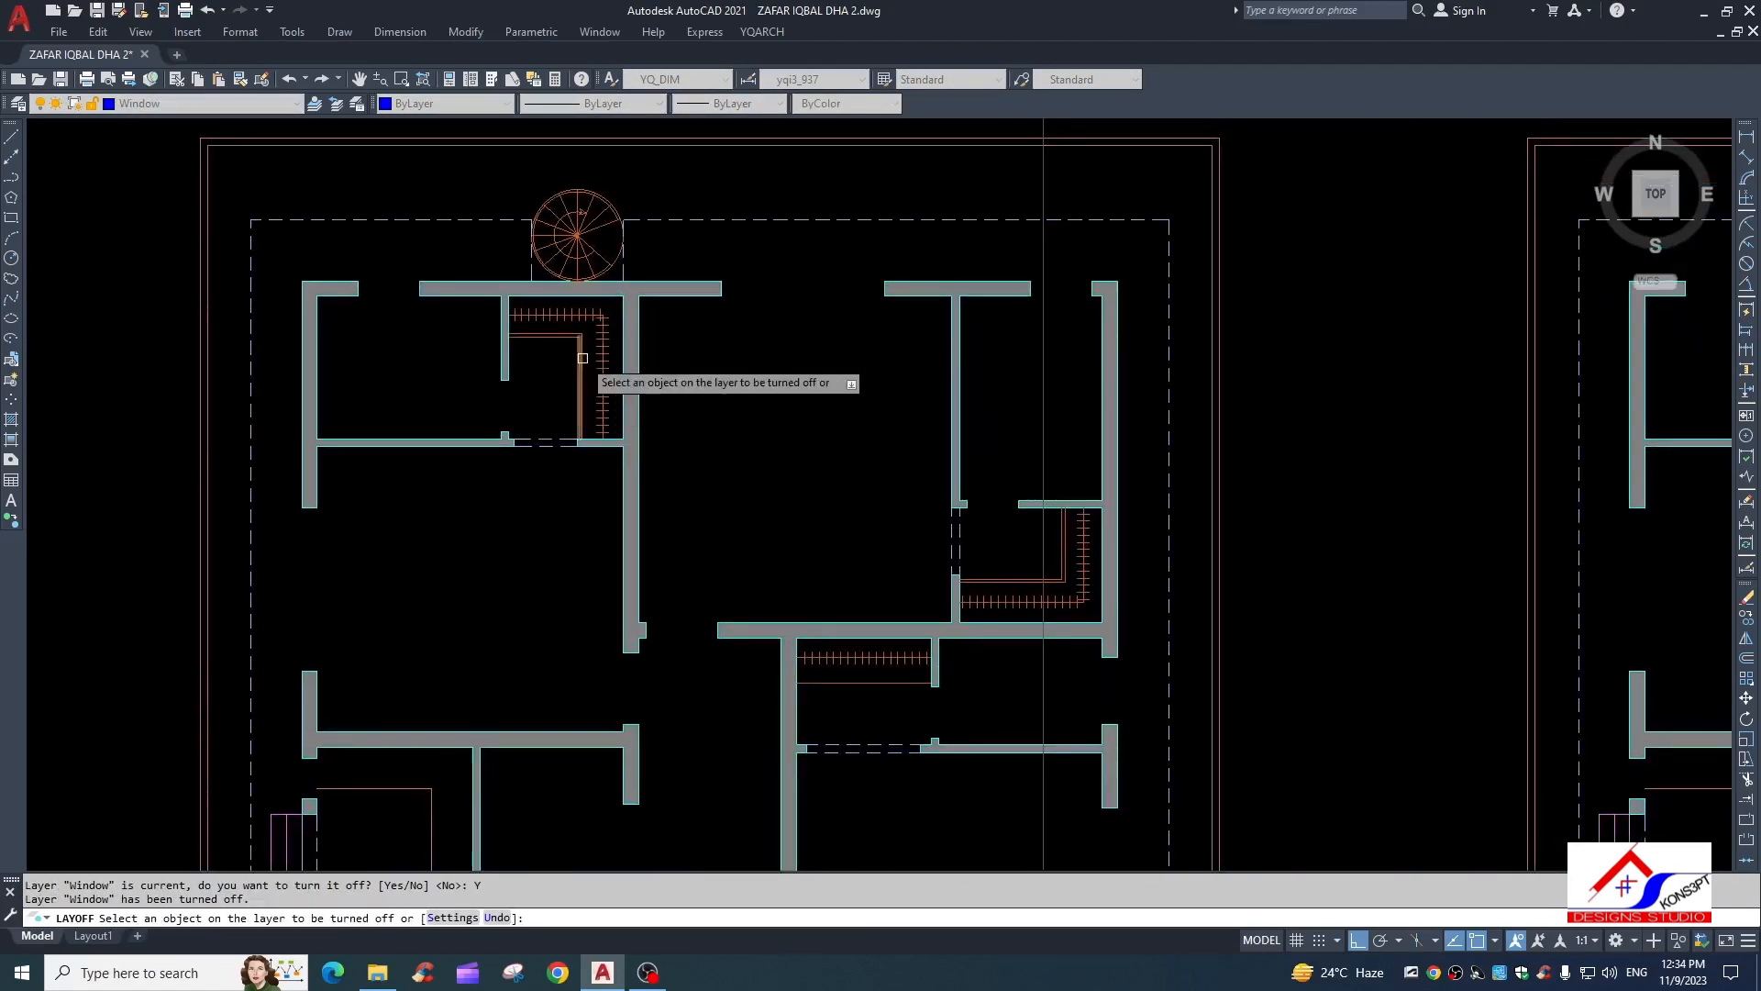
left_click(582, 360)
scroll(602, 493, "down", 4)
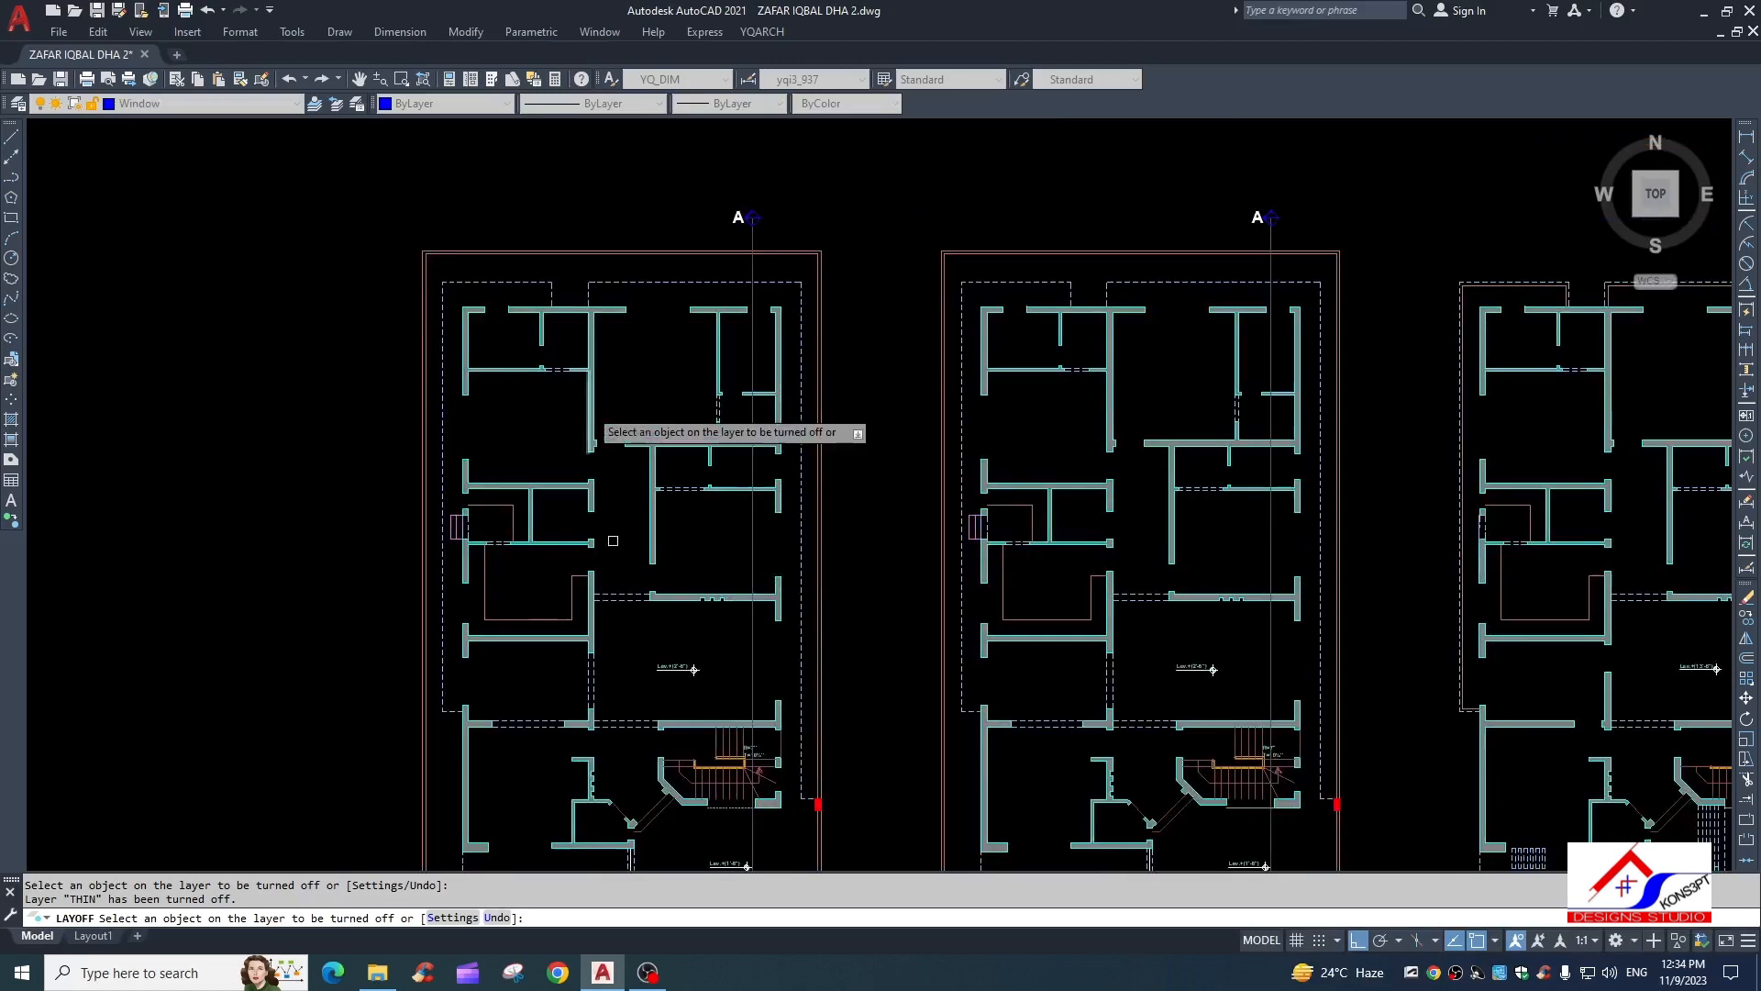
left_click(670, 282)
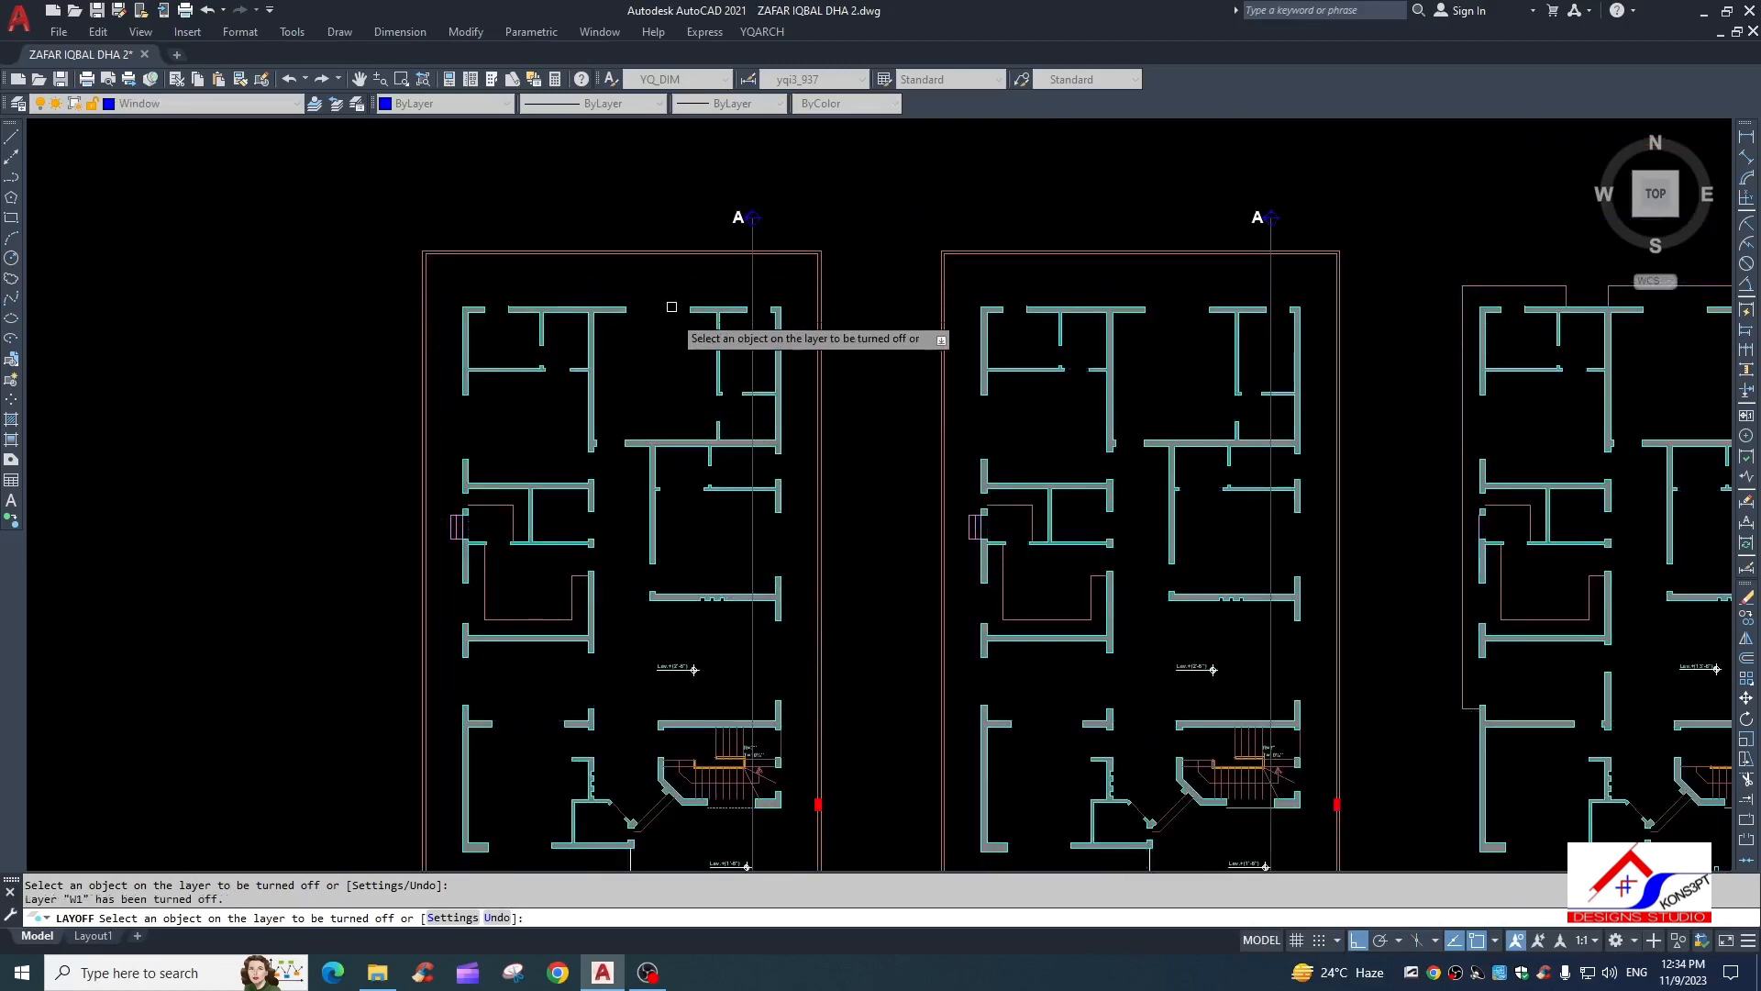
left_click(572, 481)
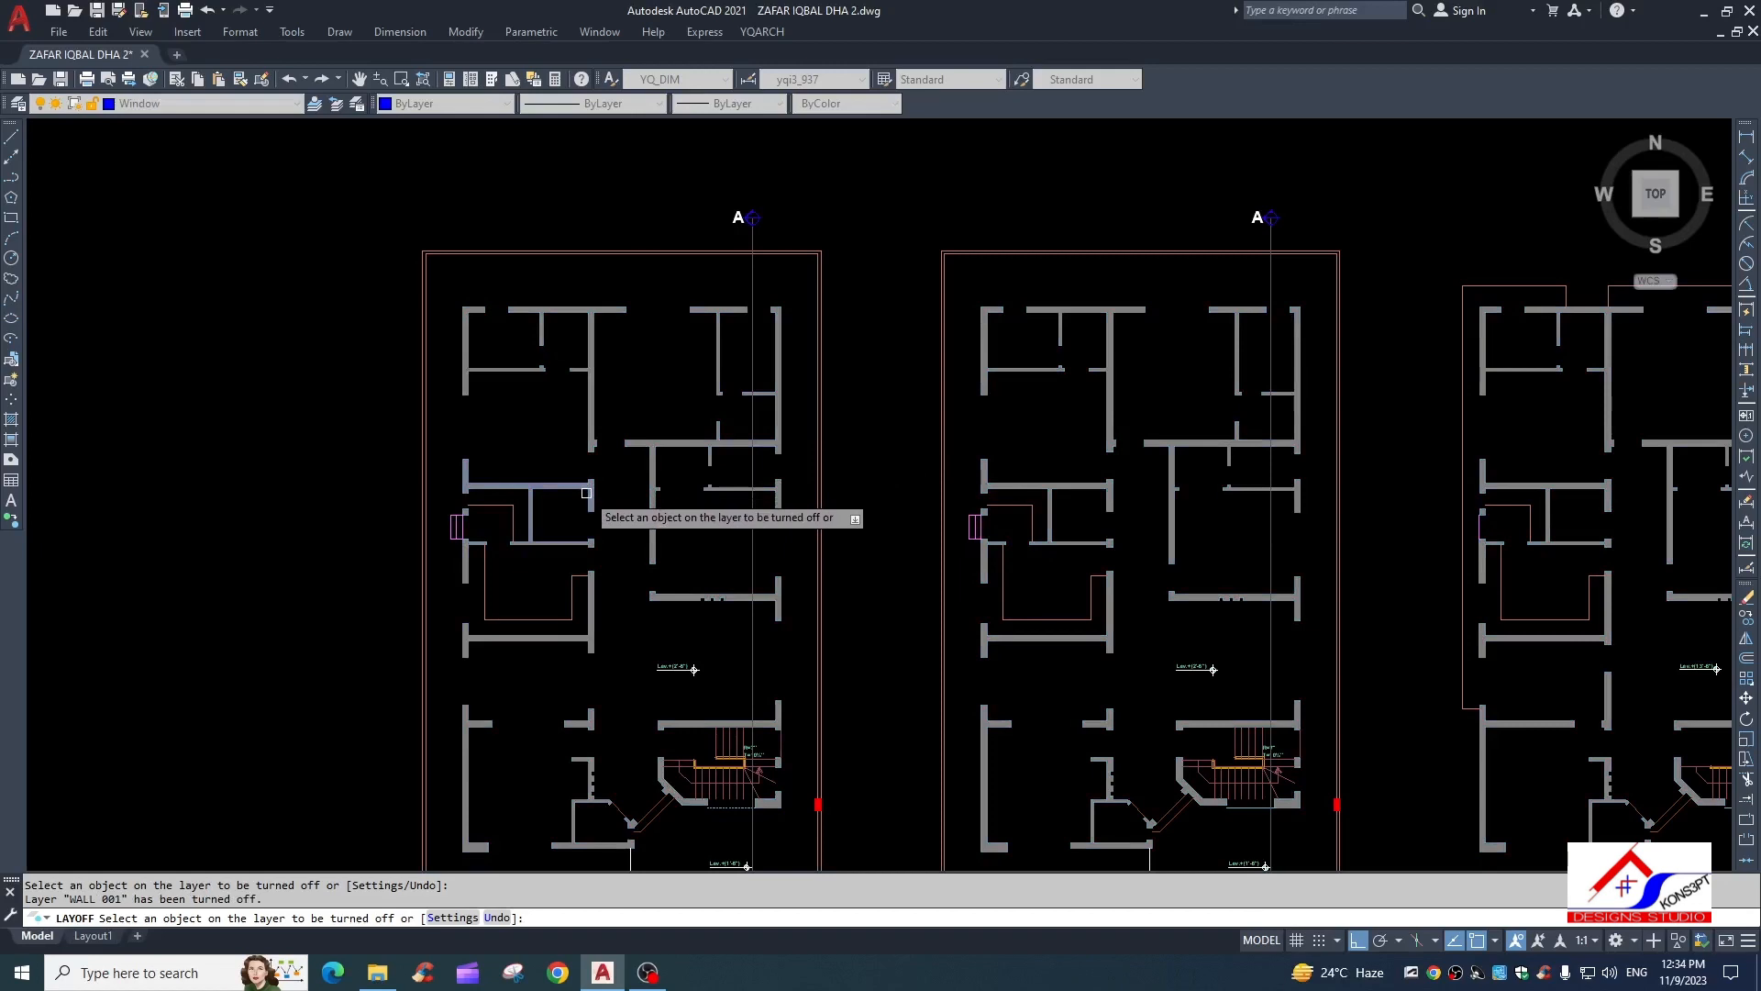
Undo turning off the wall, dashed-outline and wardrobe-line layers, and end the layer-off command
type("U")
key("Return")
type("U")
key("Return")
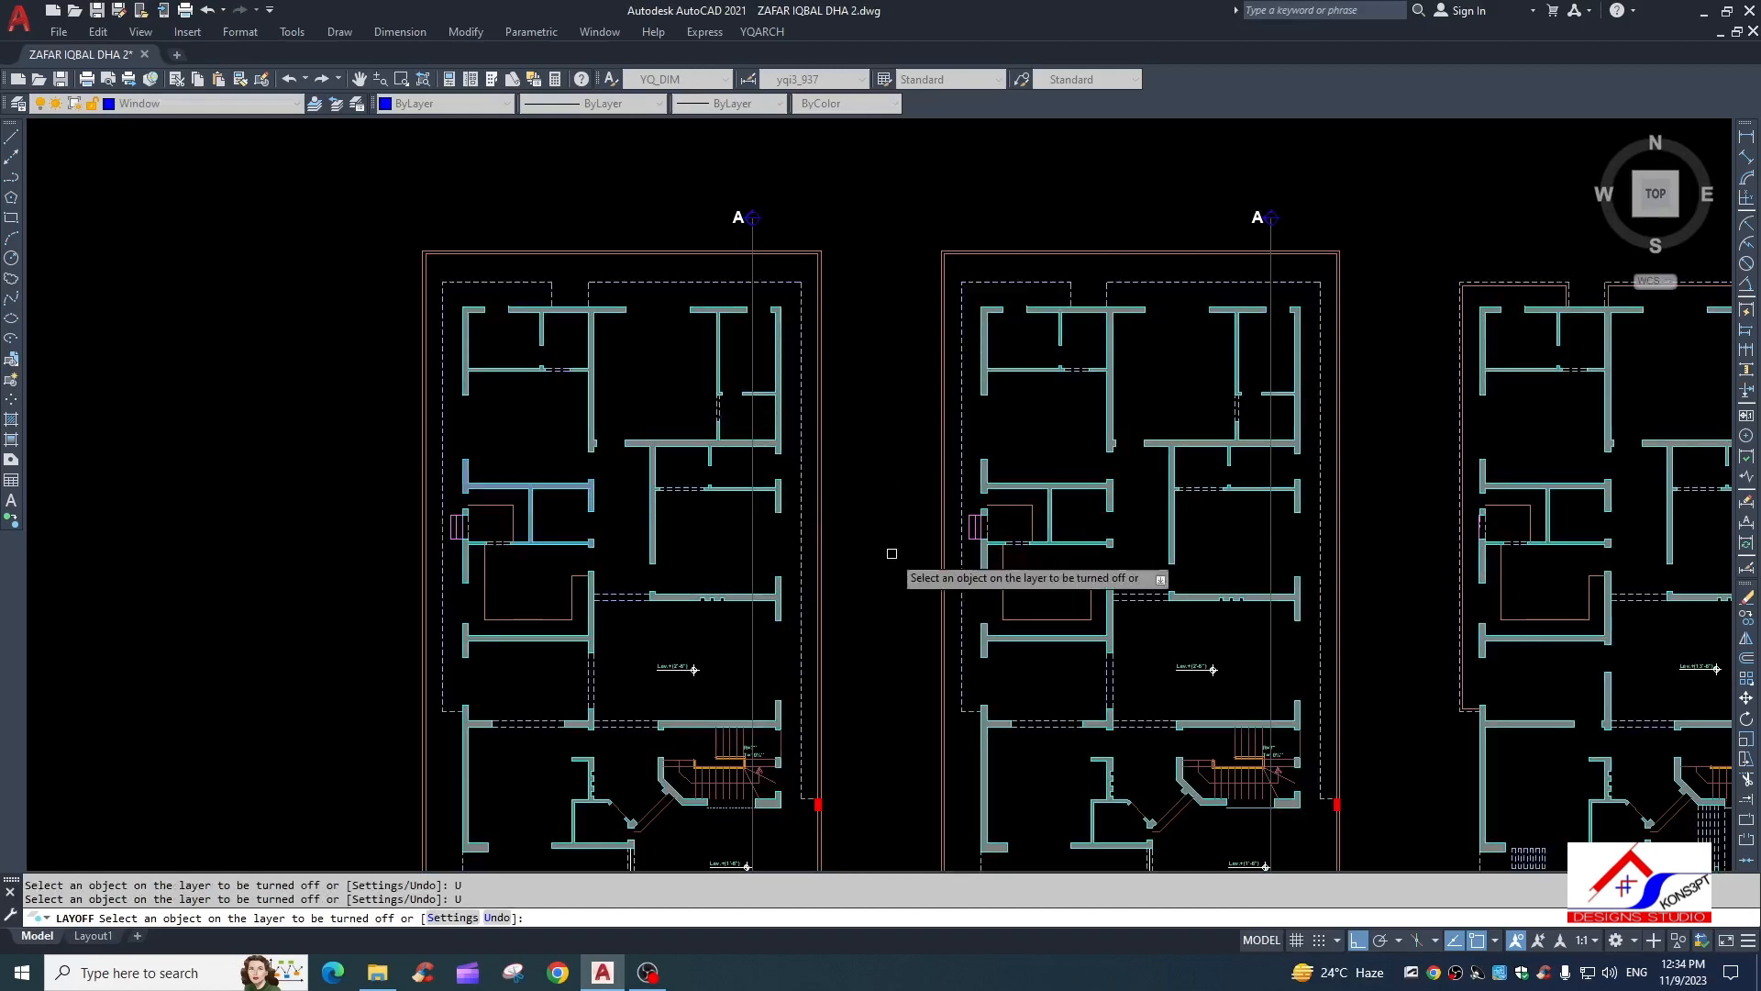
key("Escape")
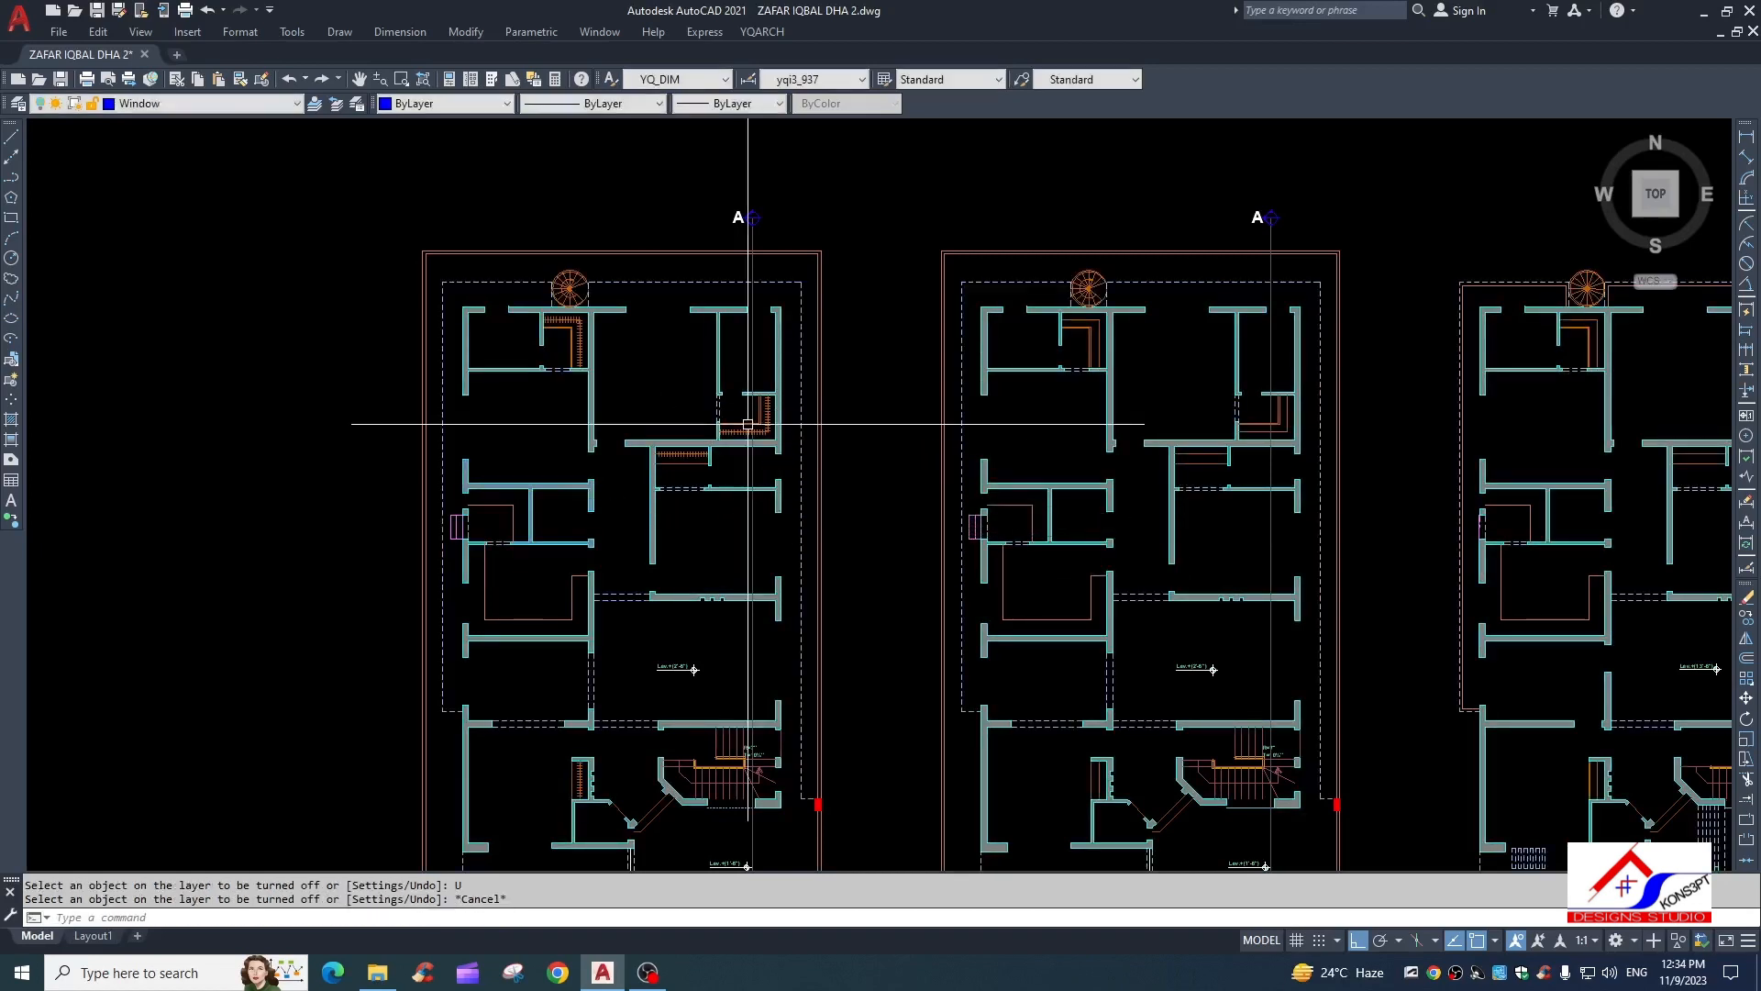
key("Escape")
Move the still visible walls and outlines of the copied plan horizontally left, away from the hidden text, dimensions, doors and windows
scroll(743, 514, "down", 4)
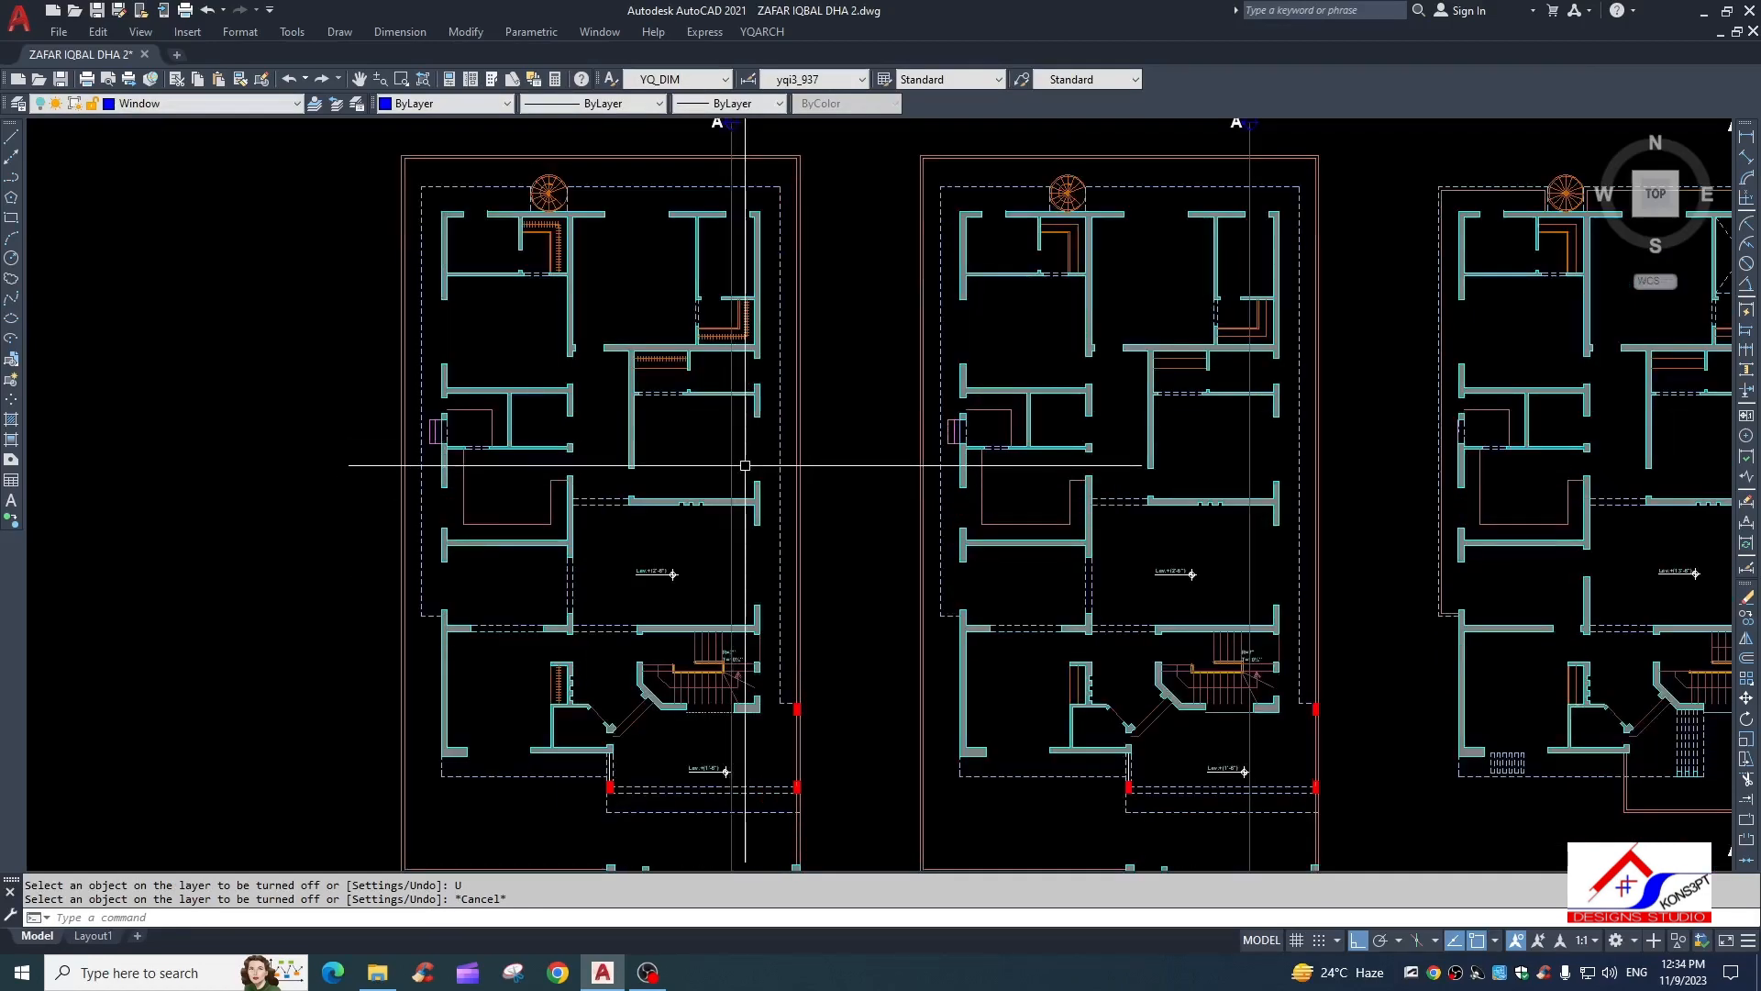
left_click(554, 327)
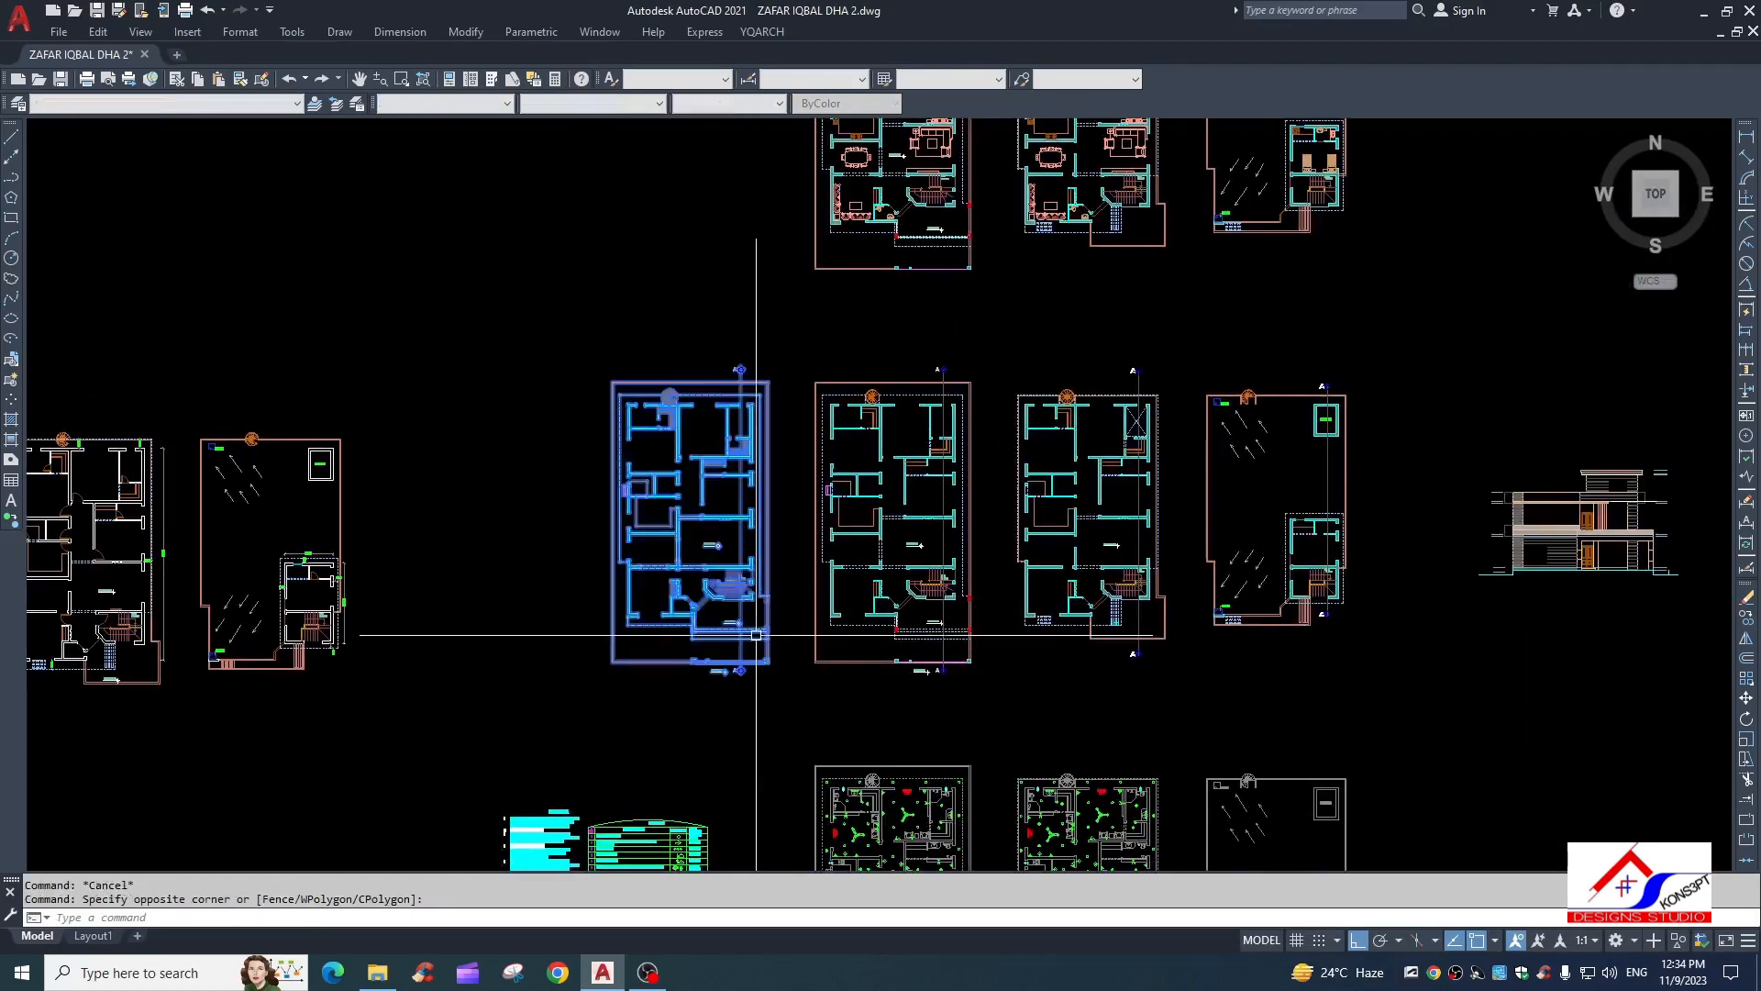
key("Escape")
left_click(499, 306)
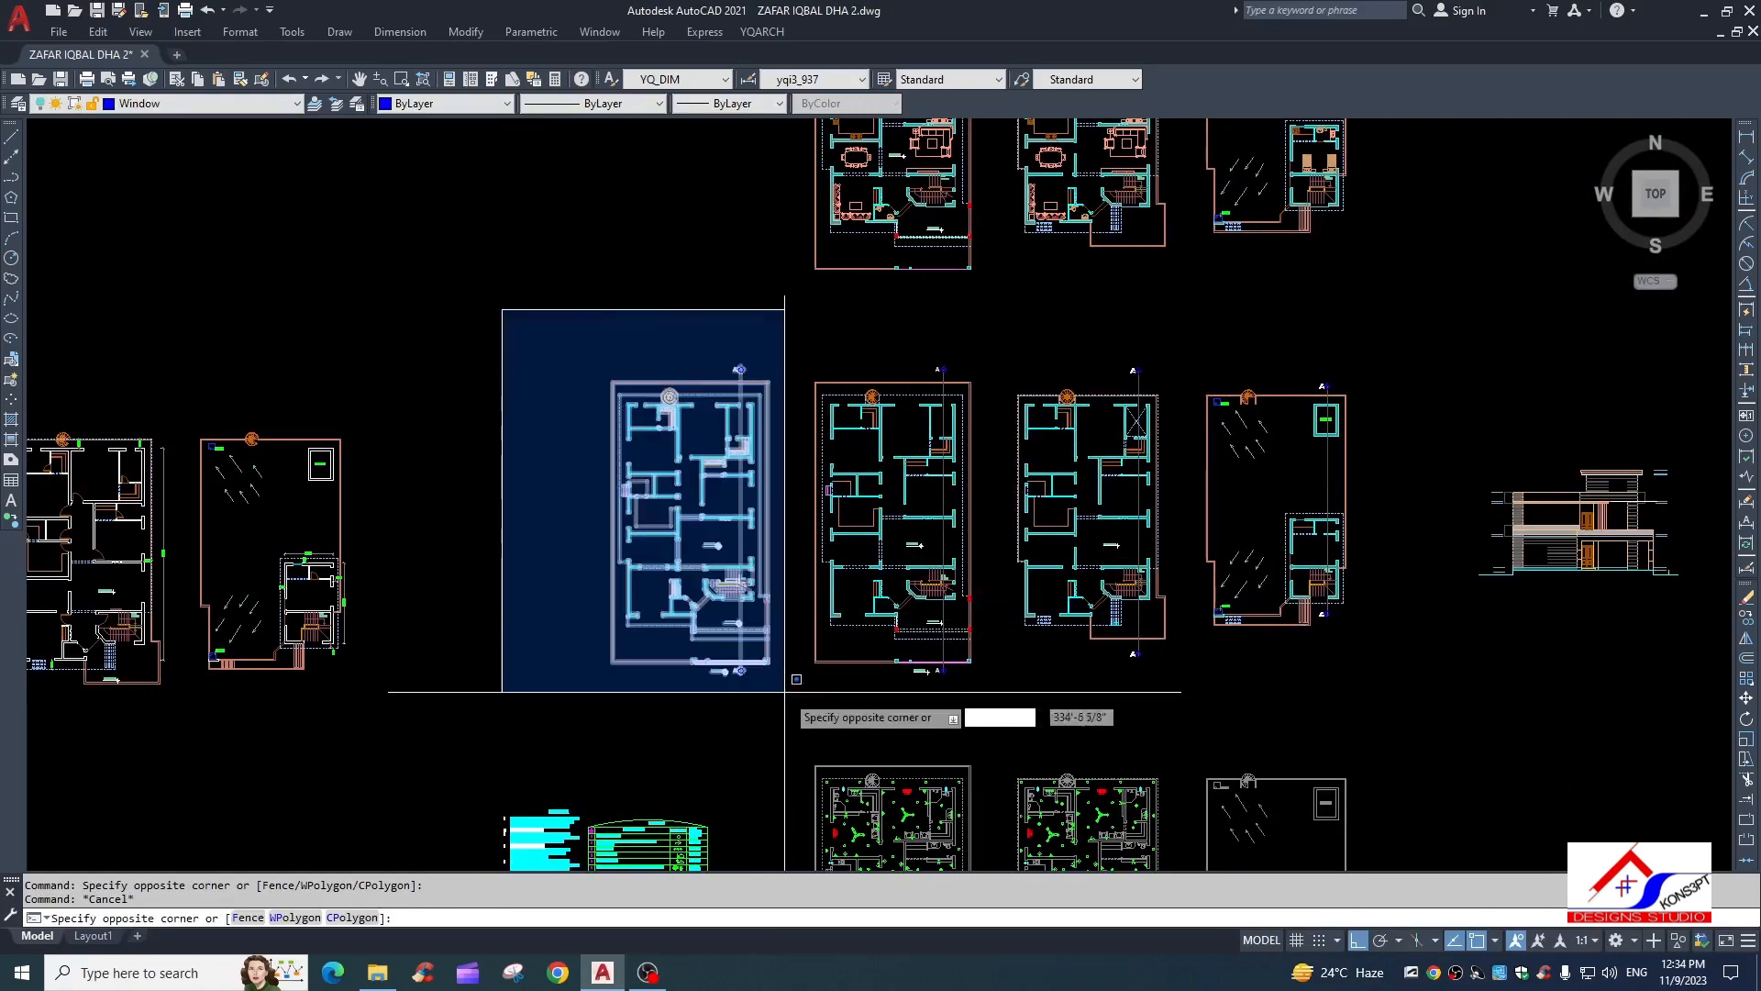
left_click(775, 704)
type("M")
key("Return")
left_click(697, 716)
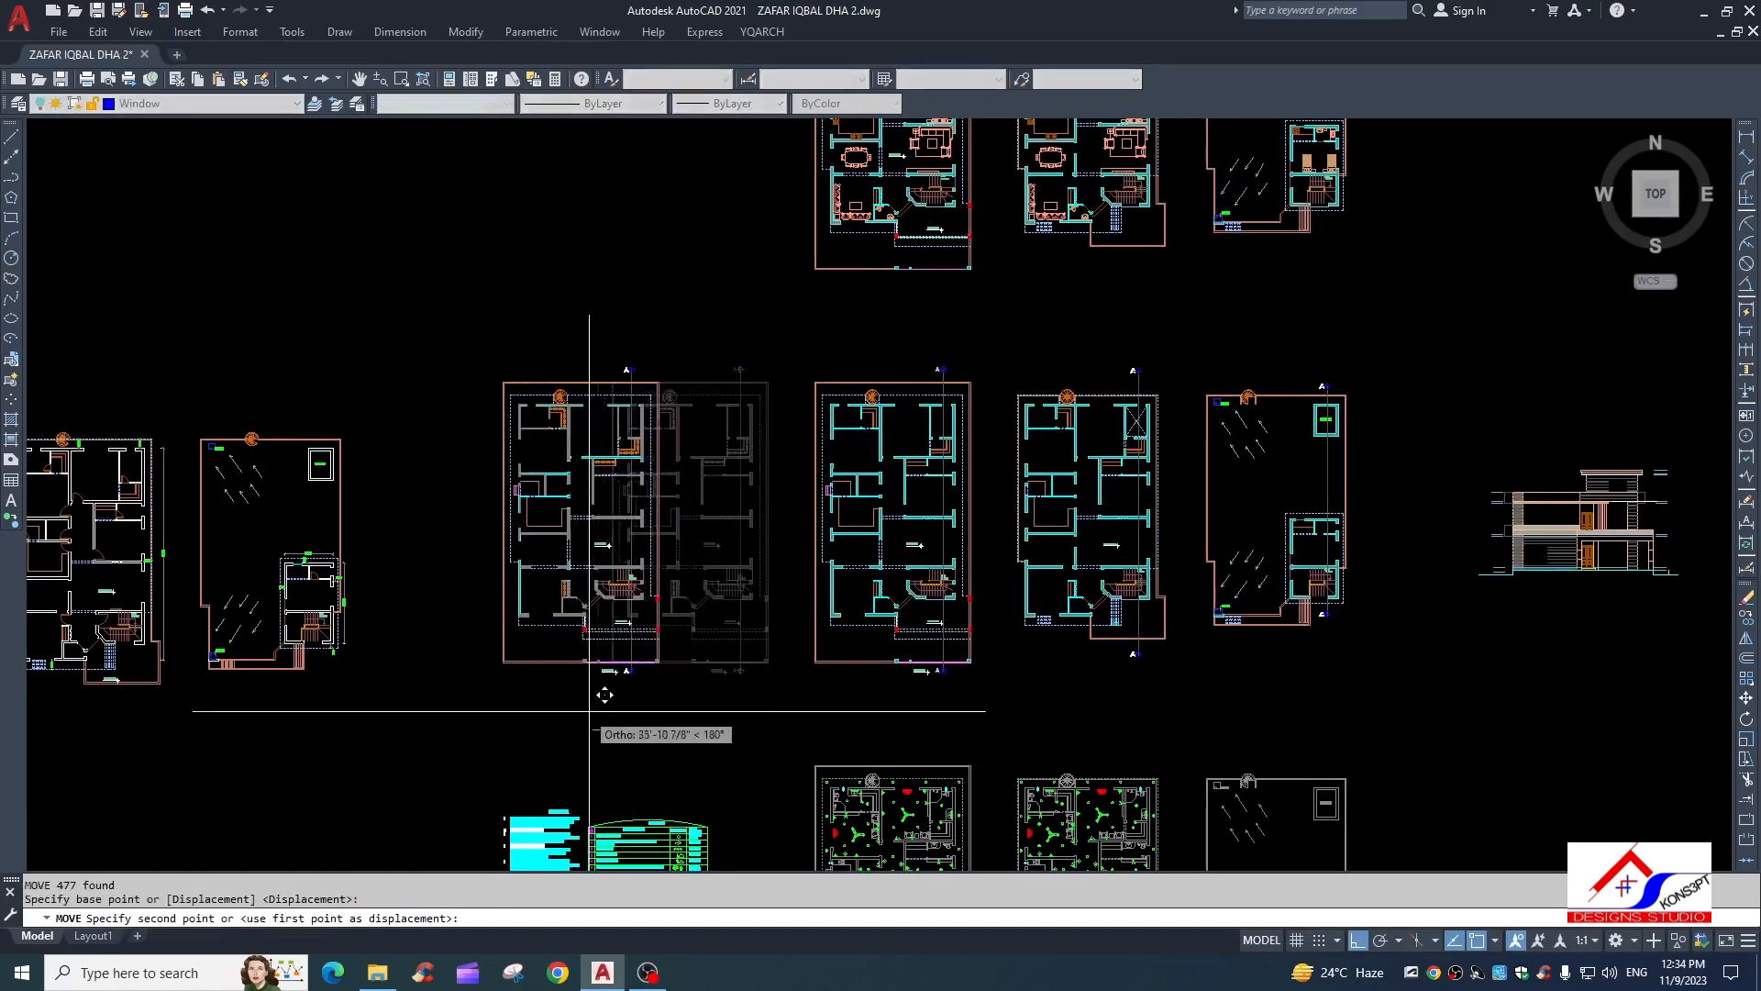
left_click(510, 725)
key("Escape")
Turn all layers of the drawing back on
type("LO")
key("Return")
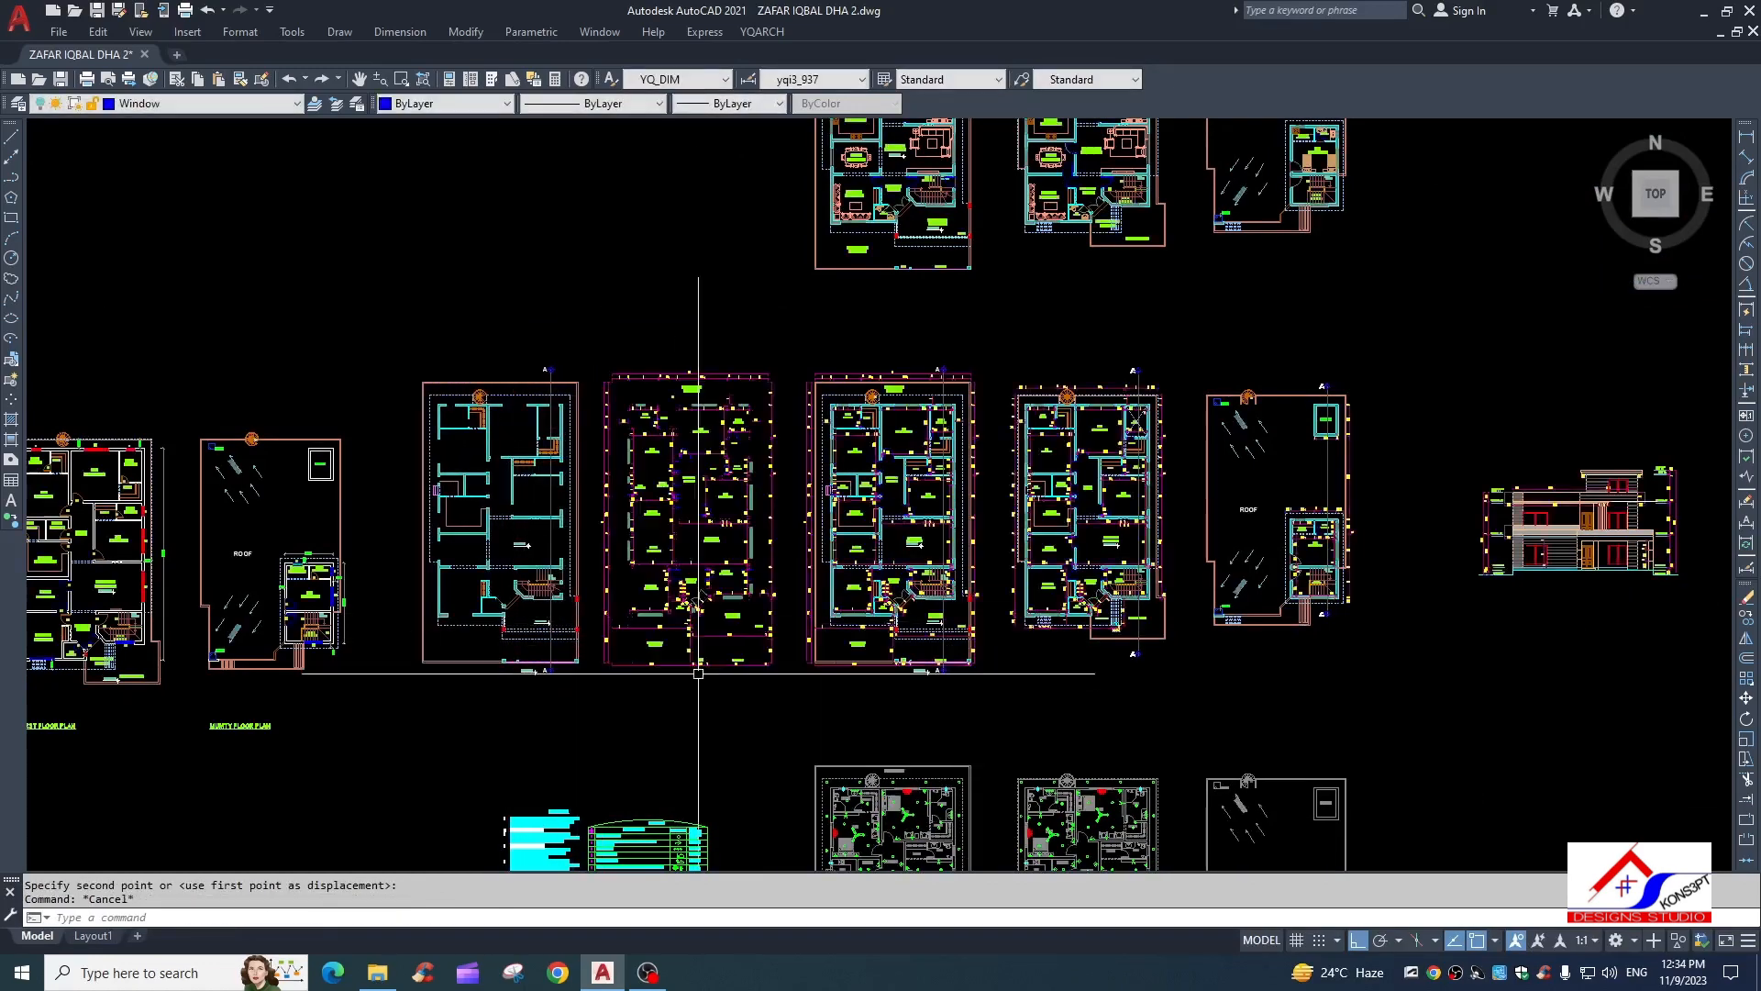
key("Escape")
Erase the separated text, dimensions, doors and windows left between the moved wall plan and the original plan
left_click(789, 334)
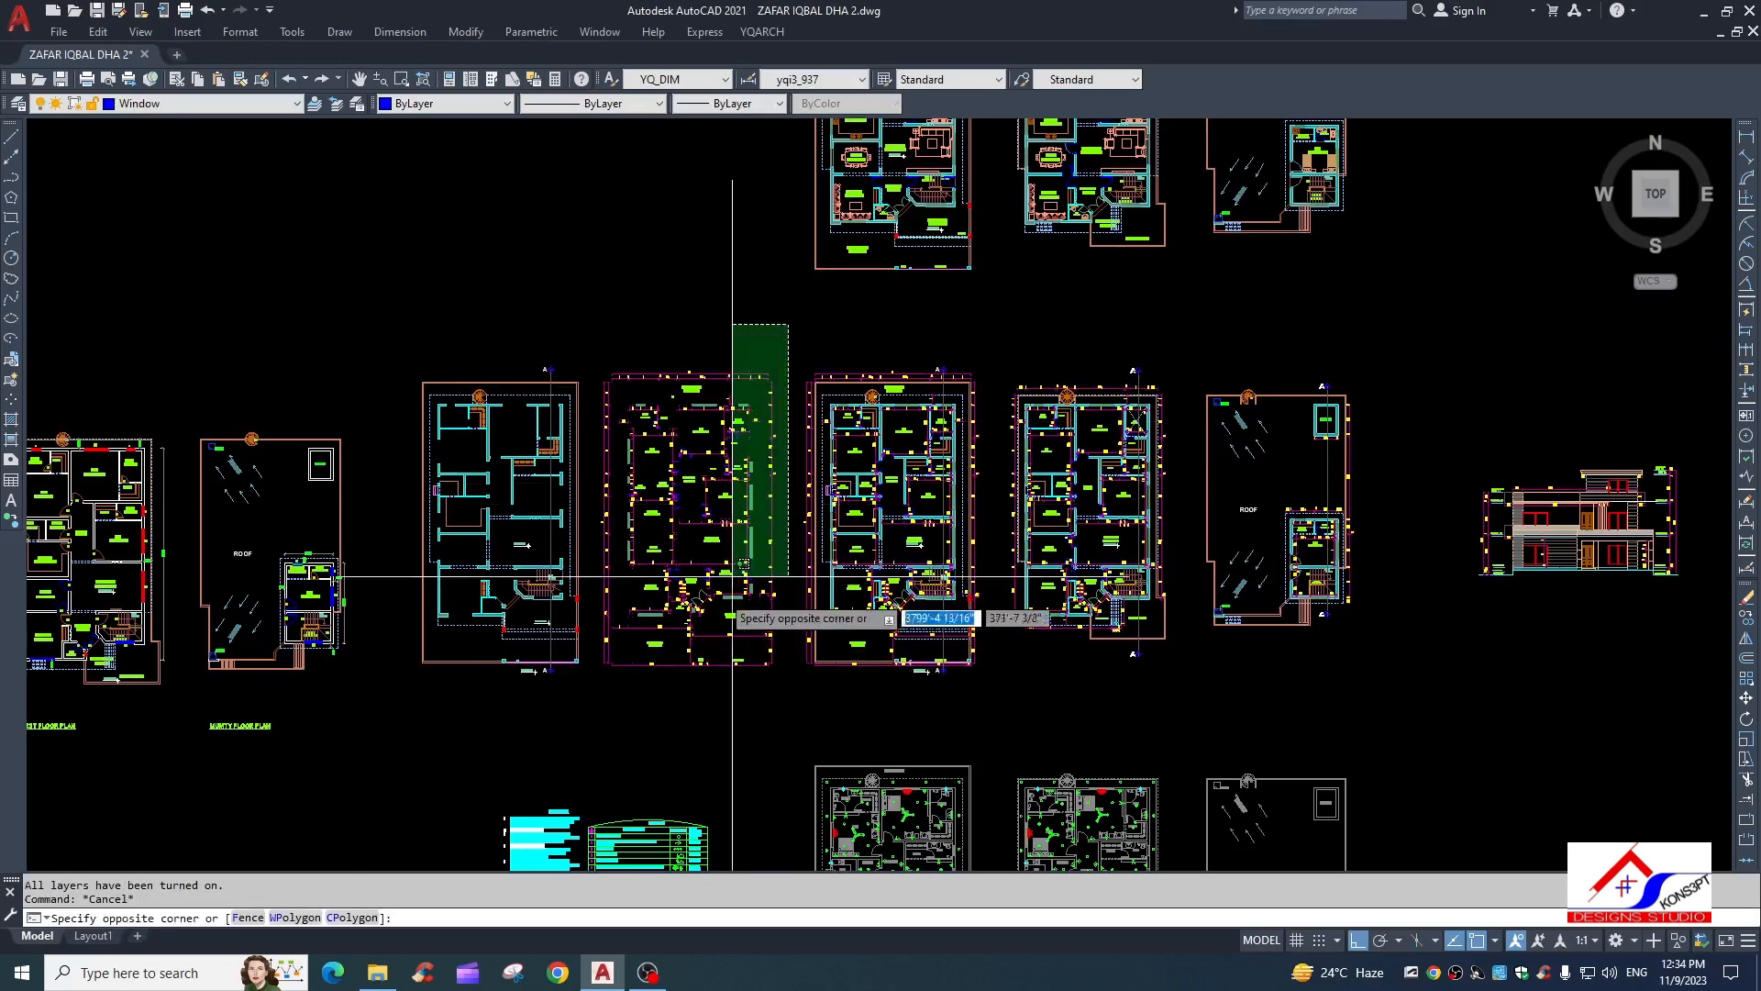
left_click(583, 734)
type("E")
key("Return")
key("Escape")
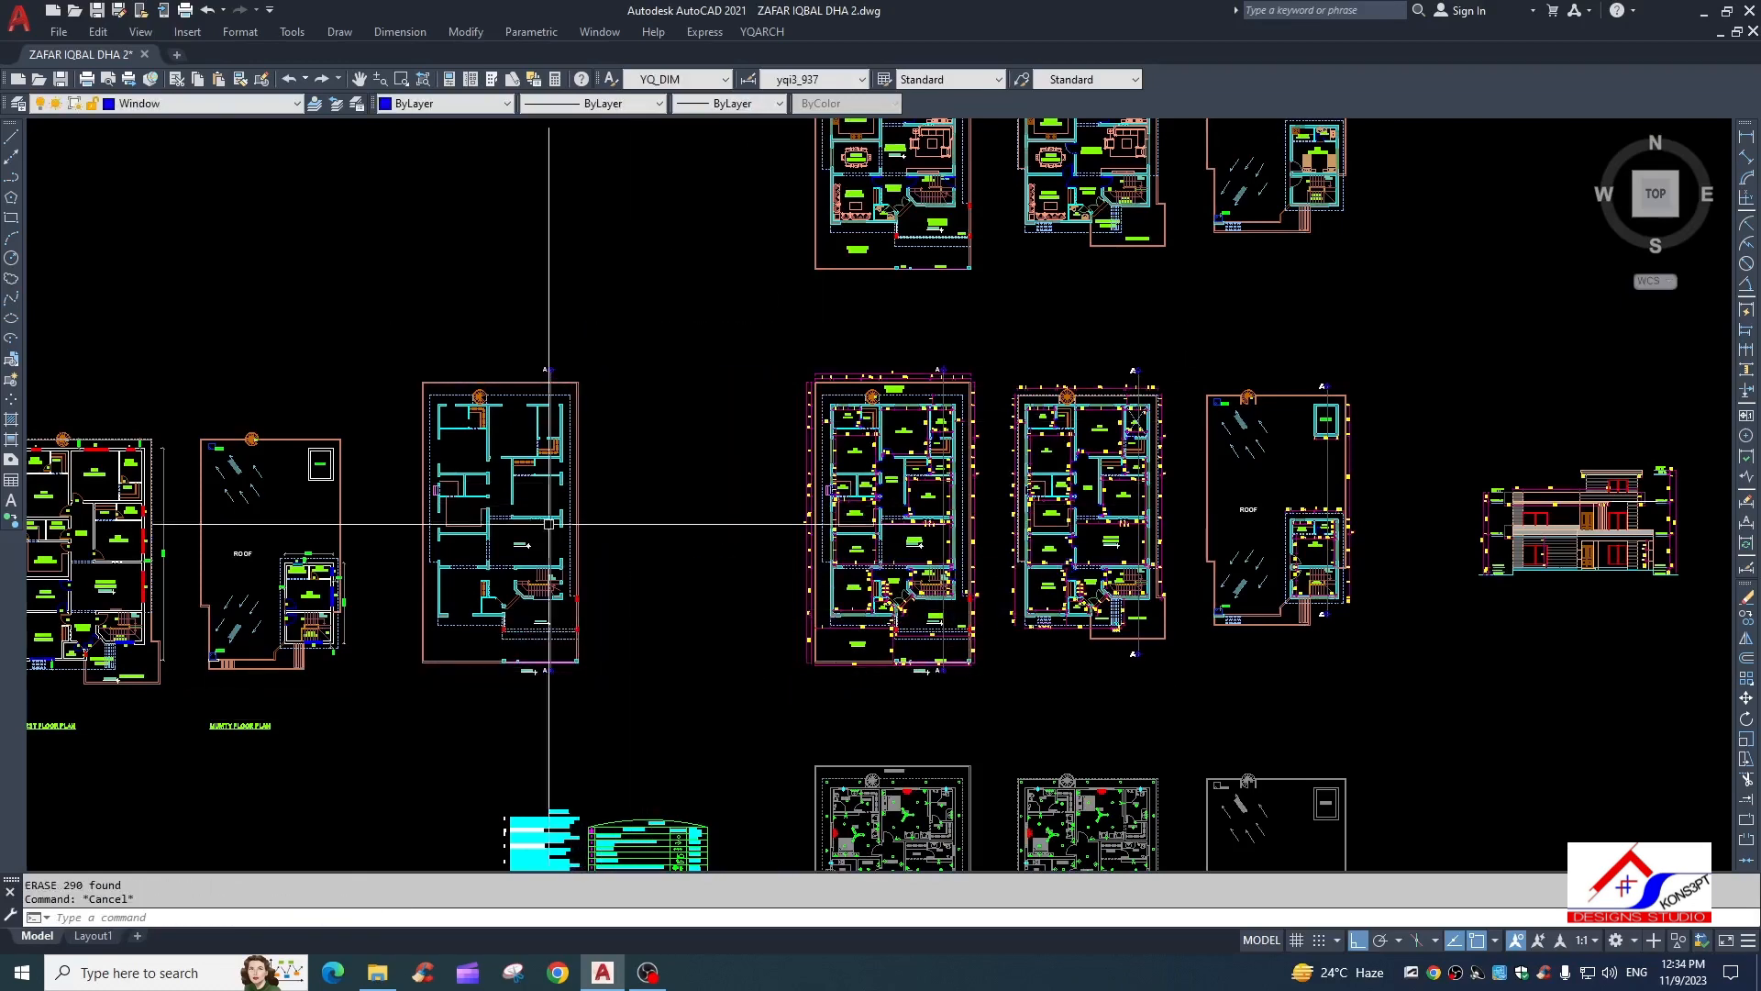
Move the stripped wall plan horizontally right so it sits beside the original ground-floor plan
left_click(649, 267)
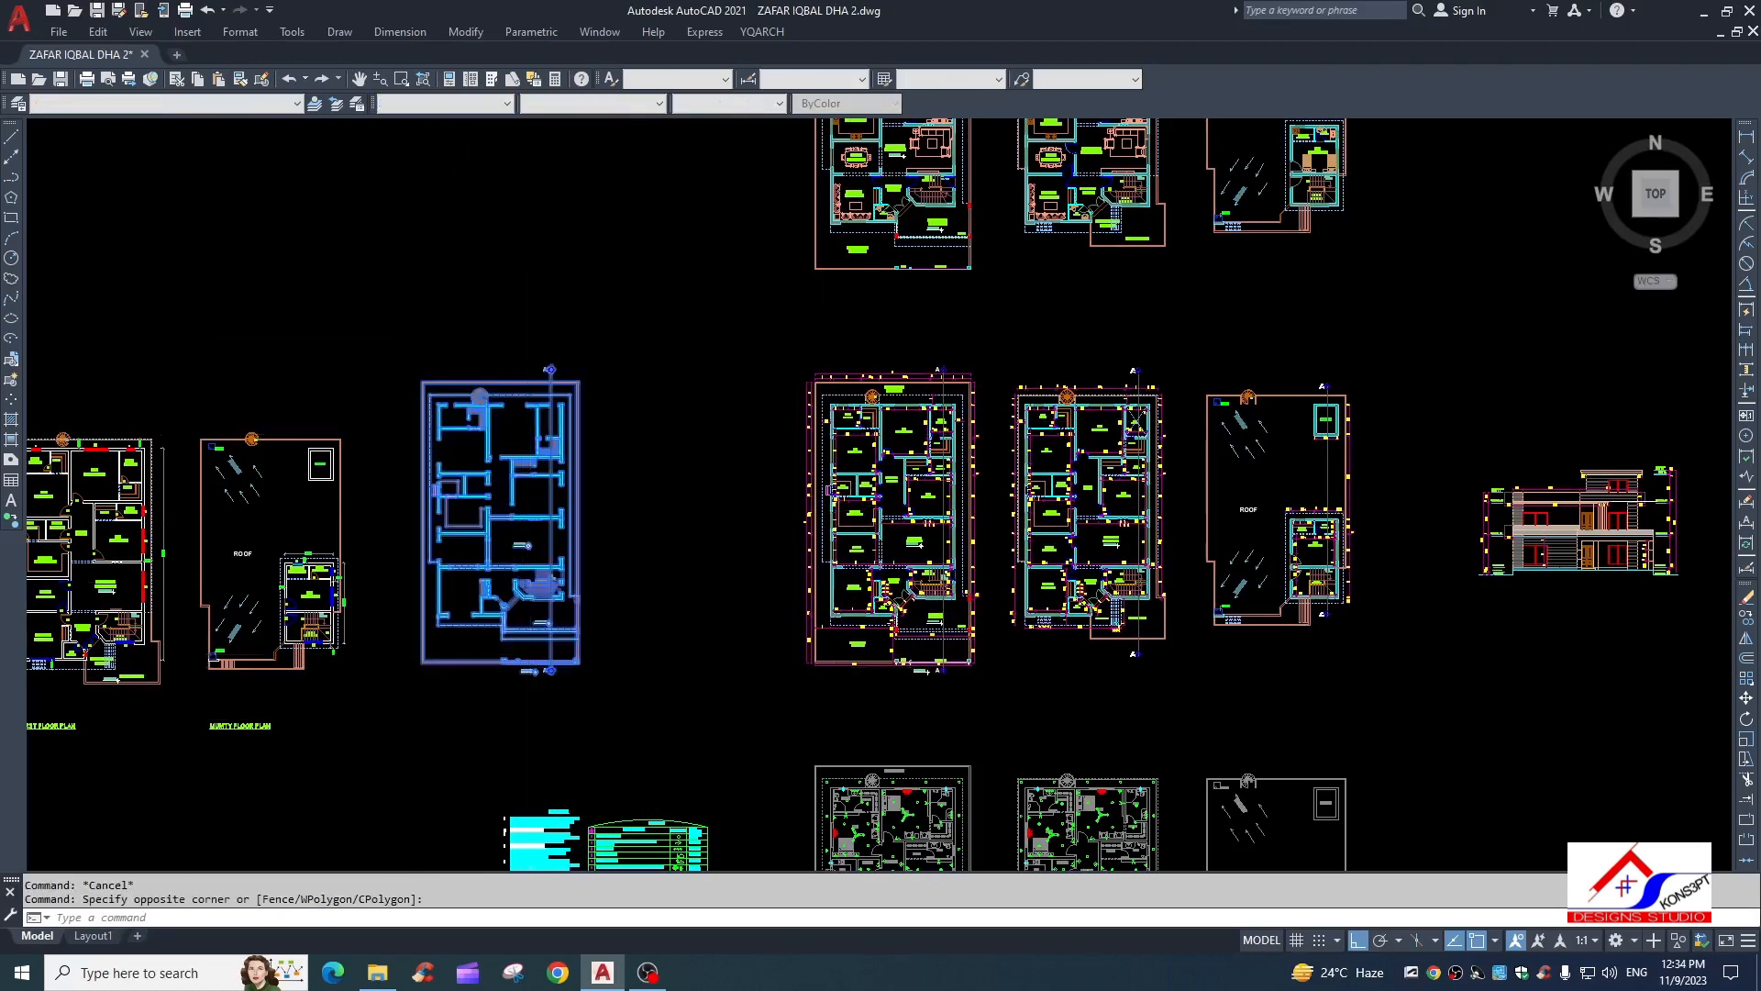
type("M")
key("Return")
left_click(538, 675)
left_click(727, 694)
key("Escape")
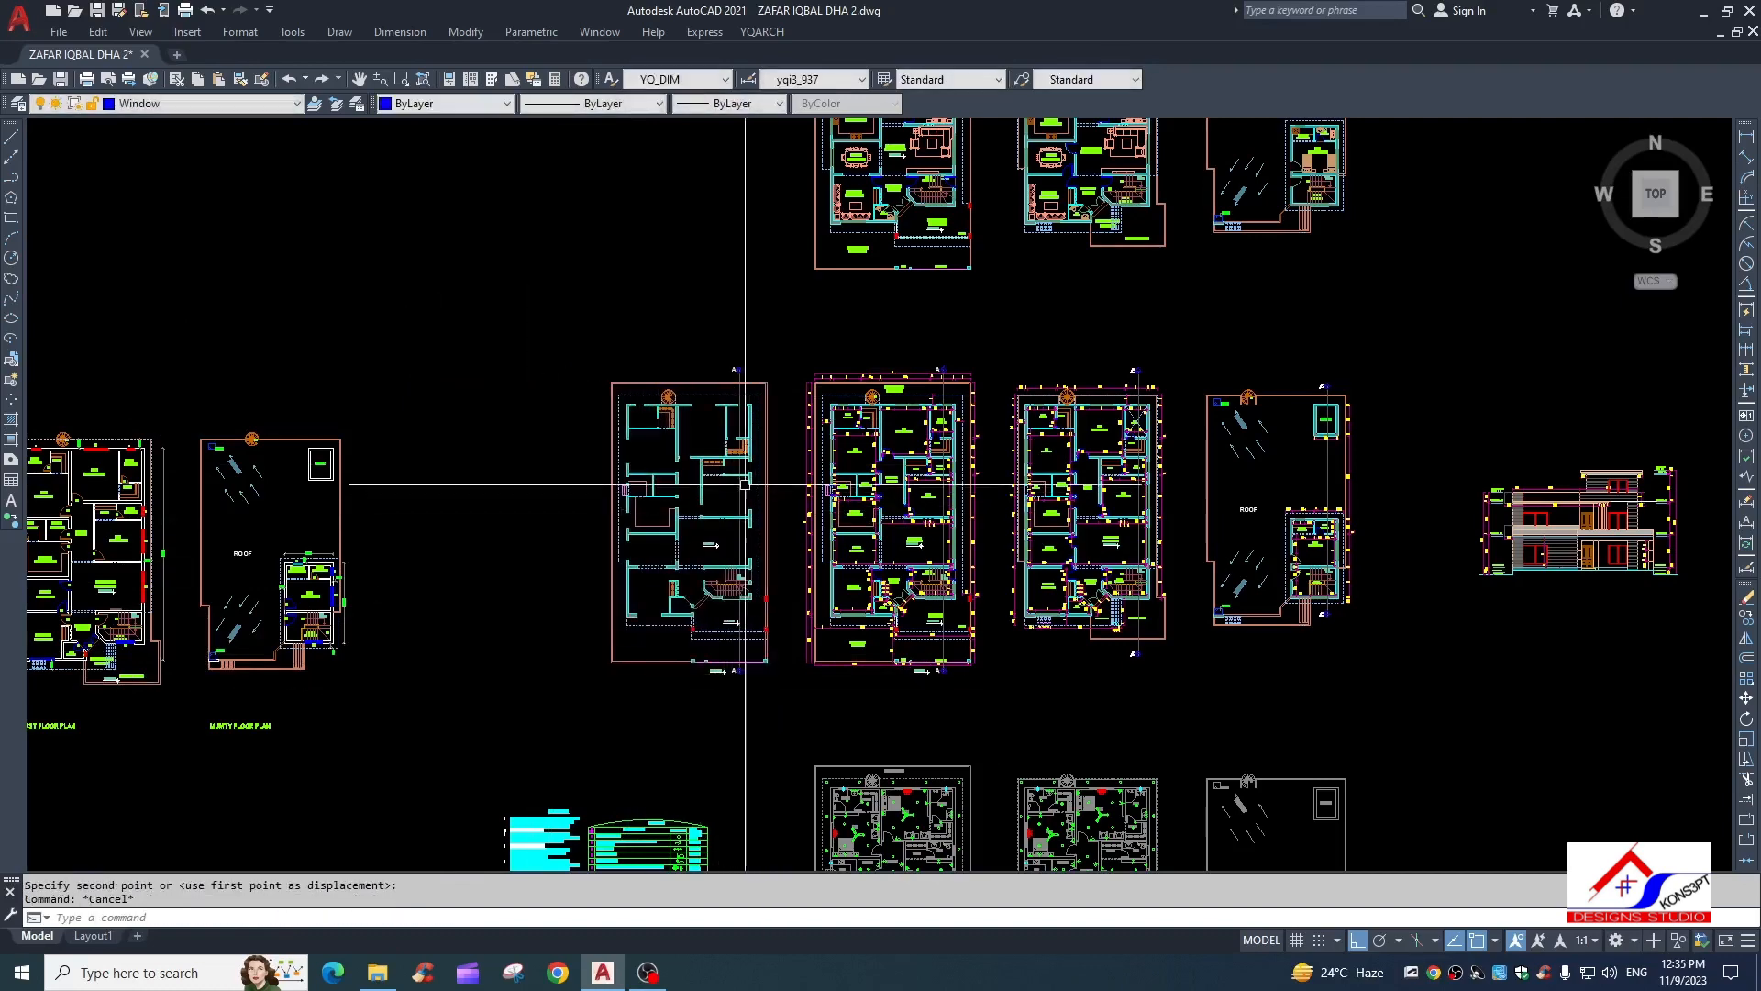
scroll(744, 484, "up", 4)
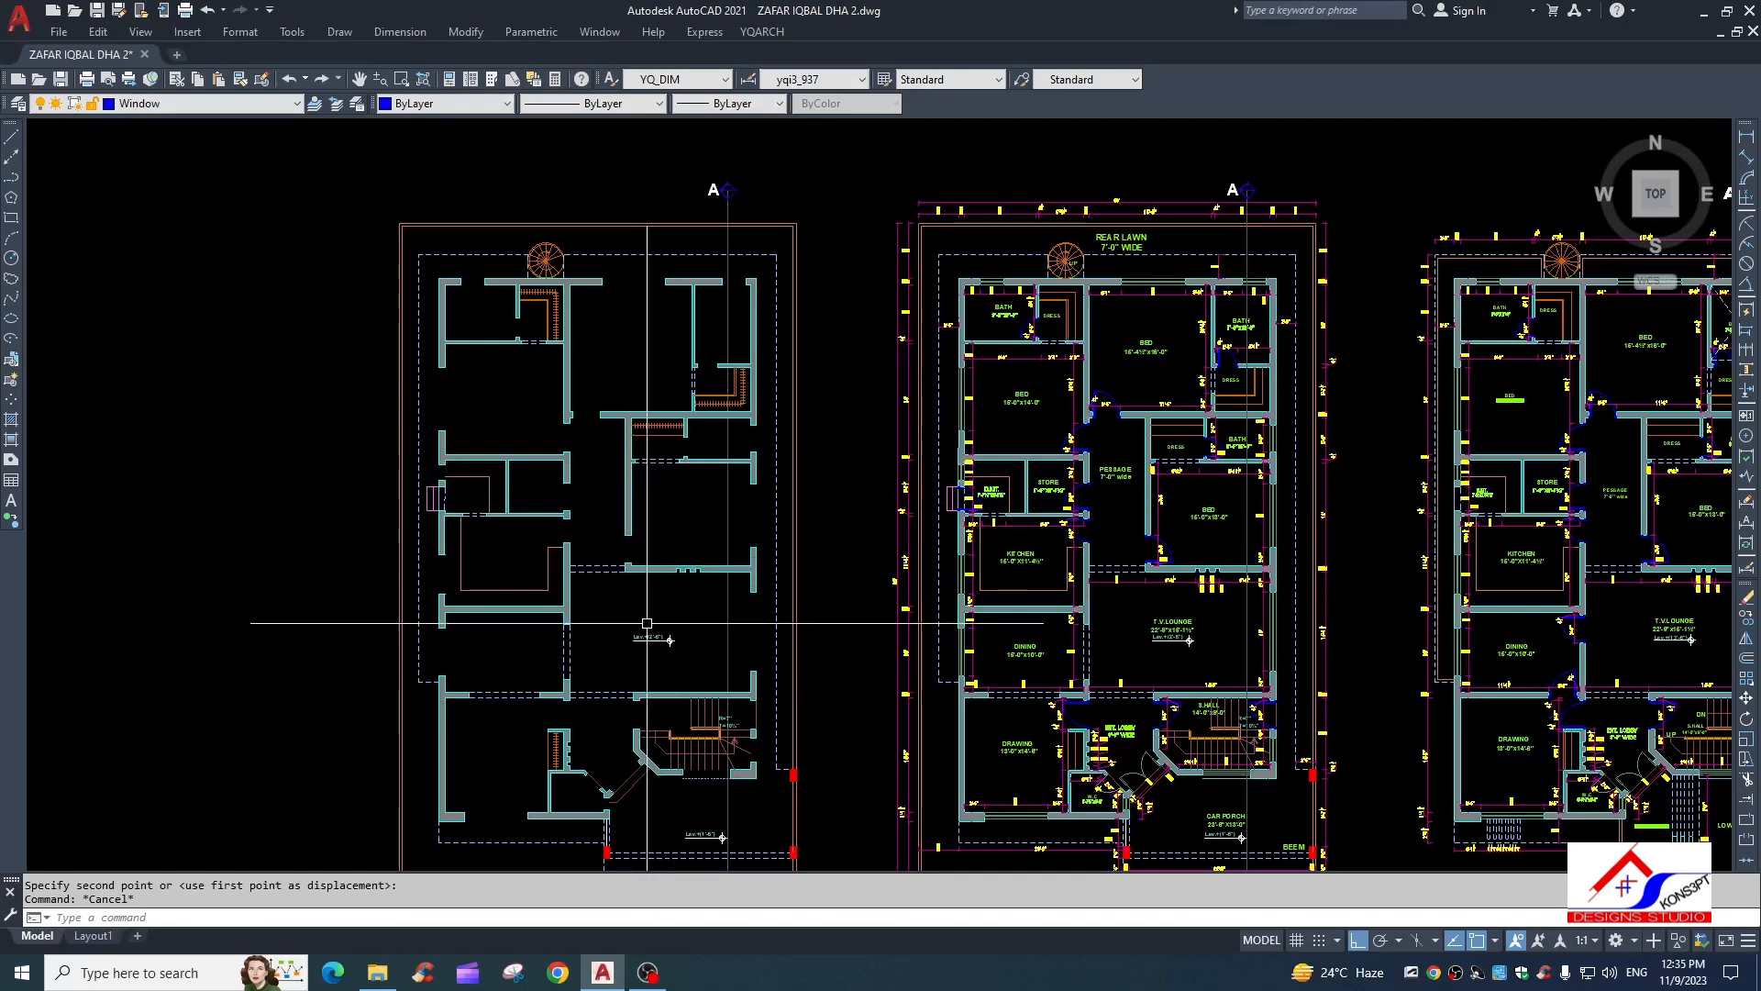
scroll(604, 609, "up", 8)
type("f")
key("Return")
left_click(572, 578)
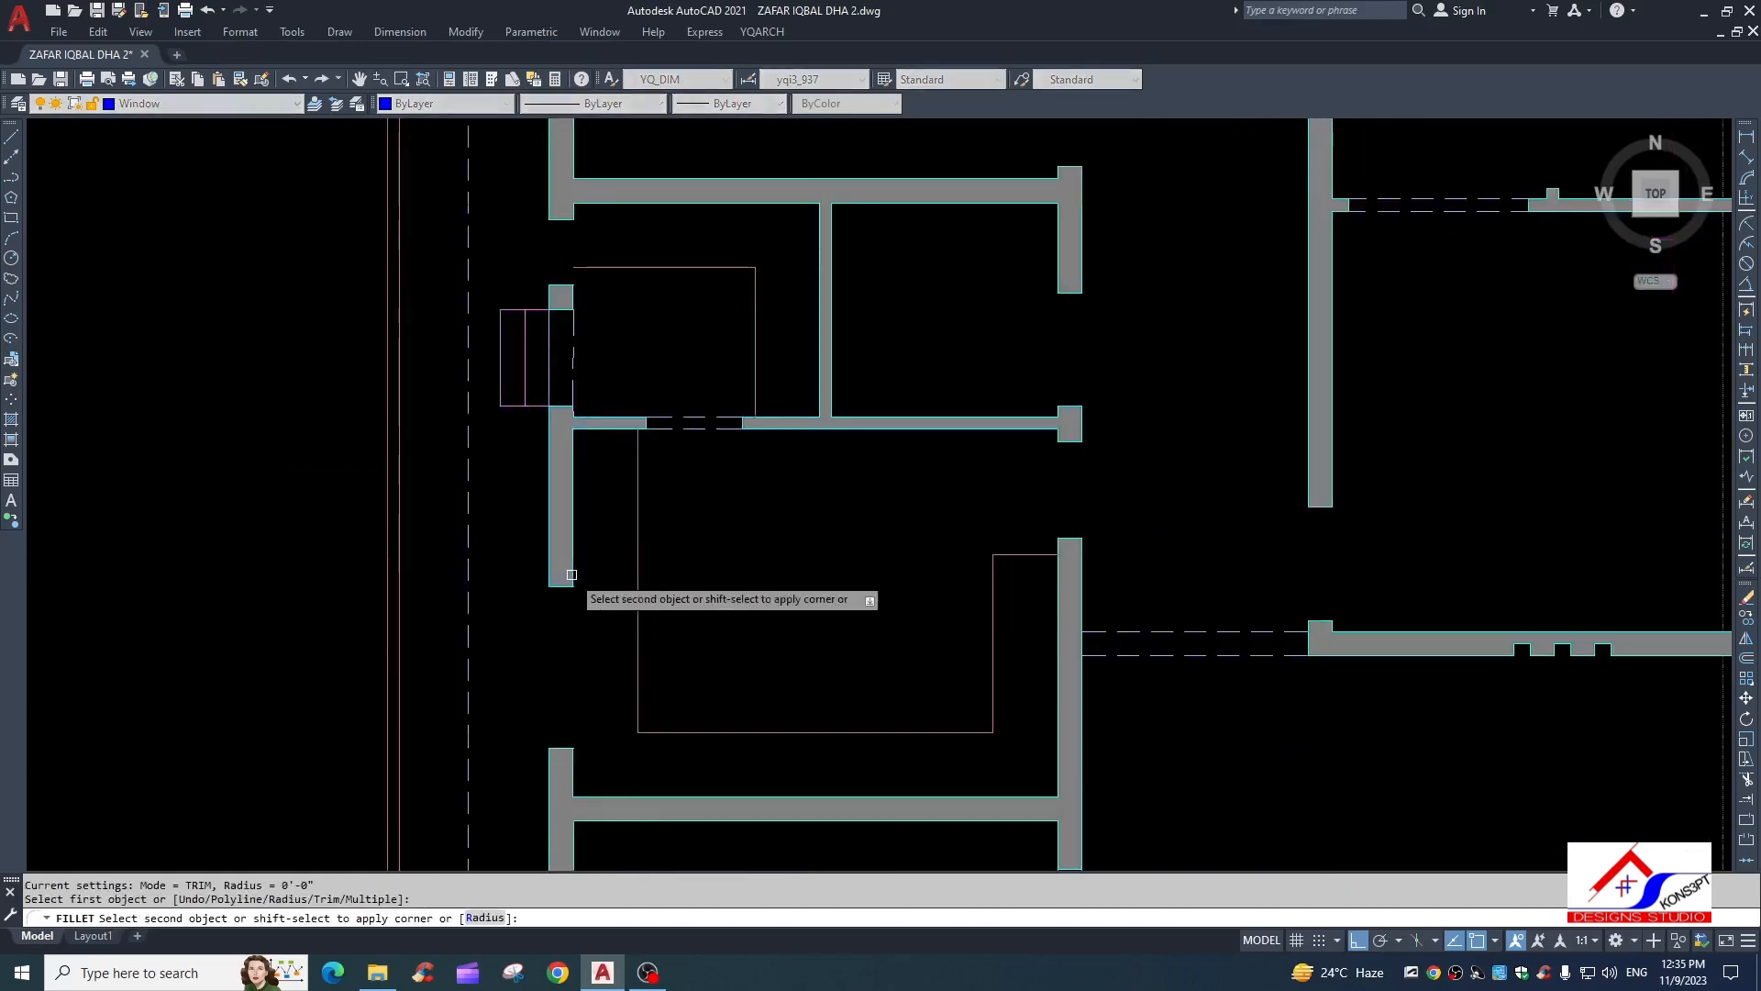
key("Escape")
scroll(881, 495, "down", 6)
scroll(558, 484, "up", 6)
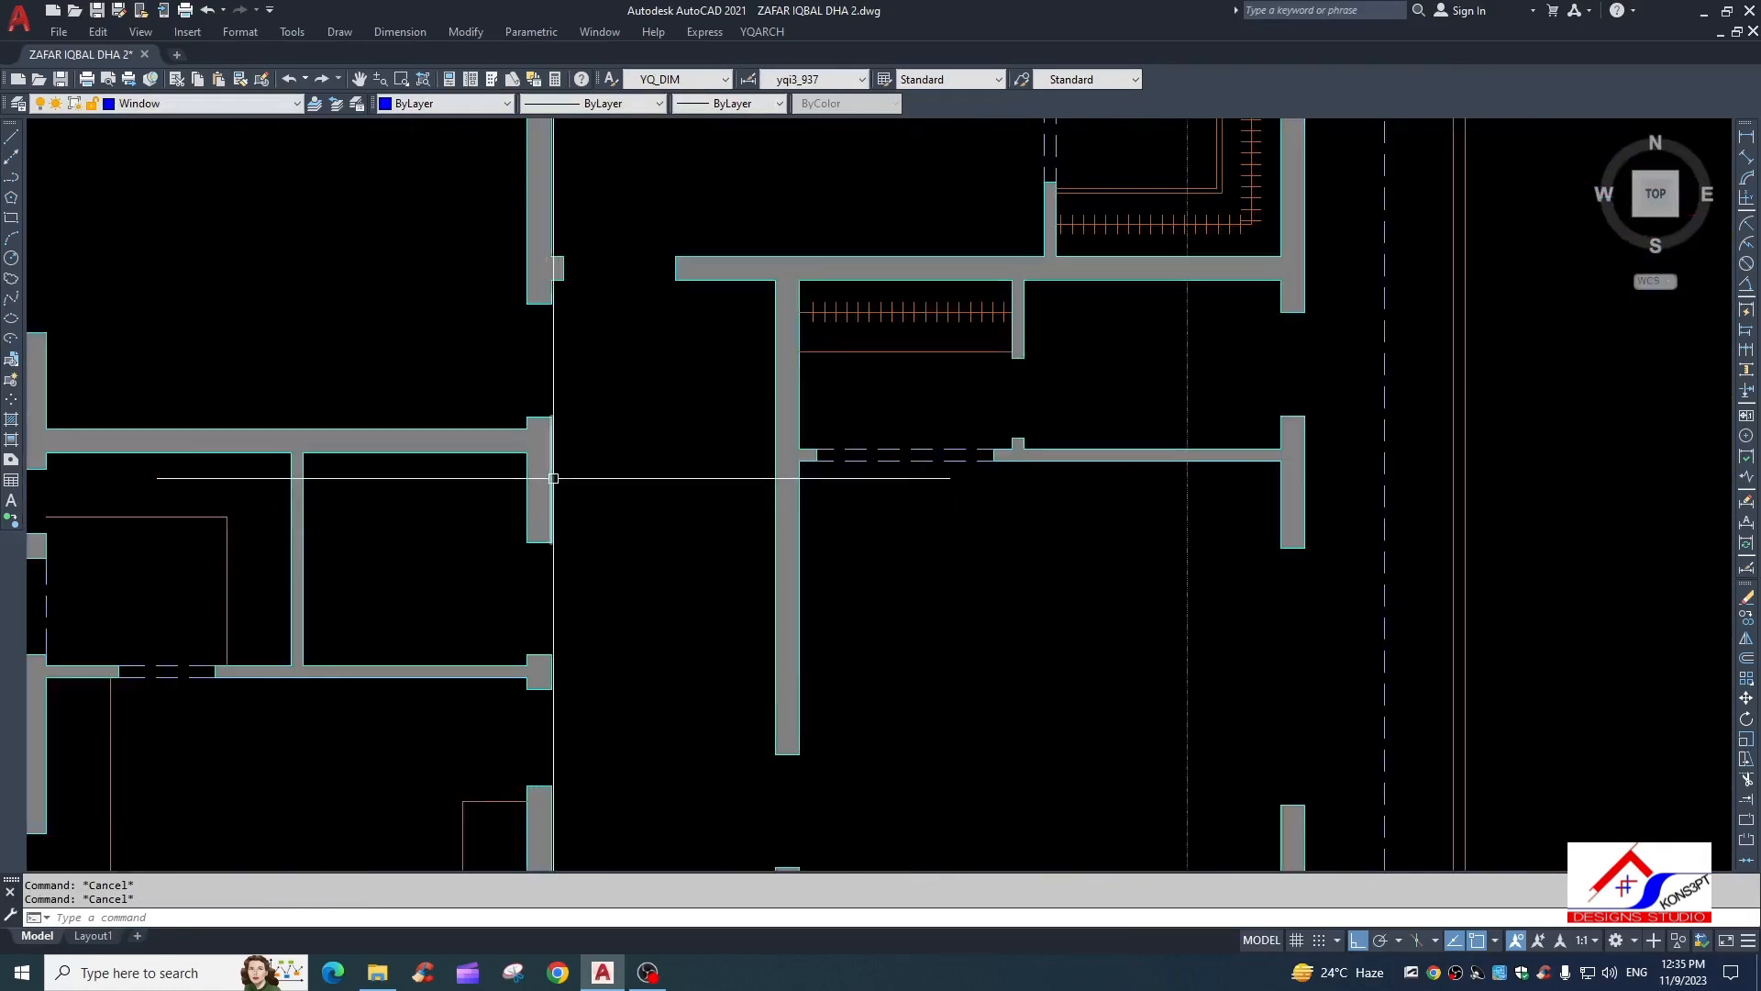
Erase the wall hatch around the store and kitchen area of the stripped plan copy
left_click(557, 484)
key("Delete")
scroll(558, 483, "down", 5)
scroll(582, 428, "up", 5)
Isolate the WALL_FILL layer using a wall hatch of the stripped plan
left_click(551, 441)
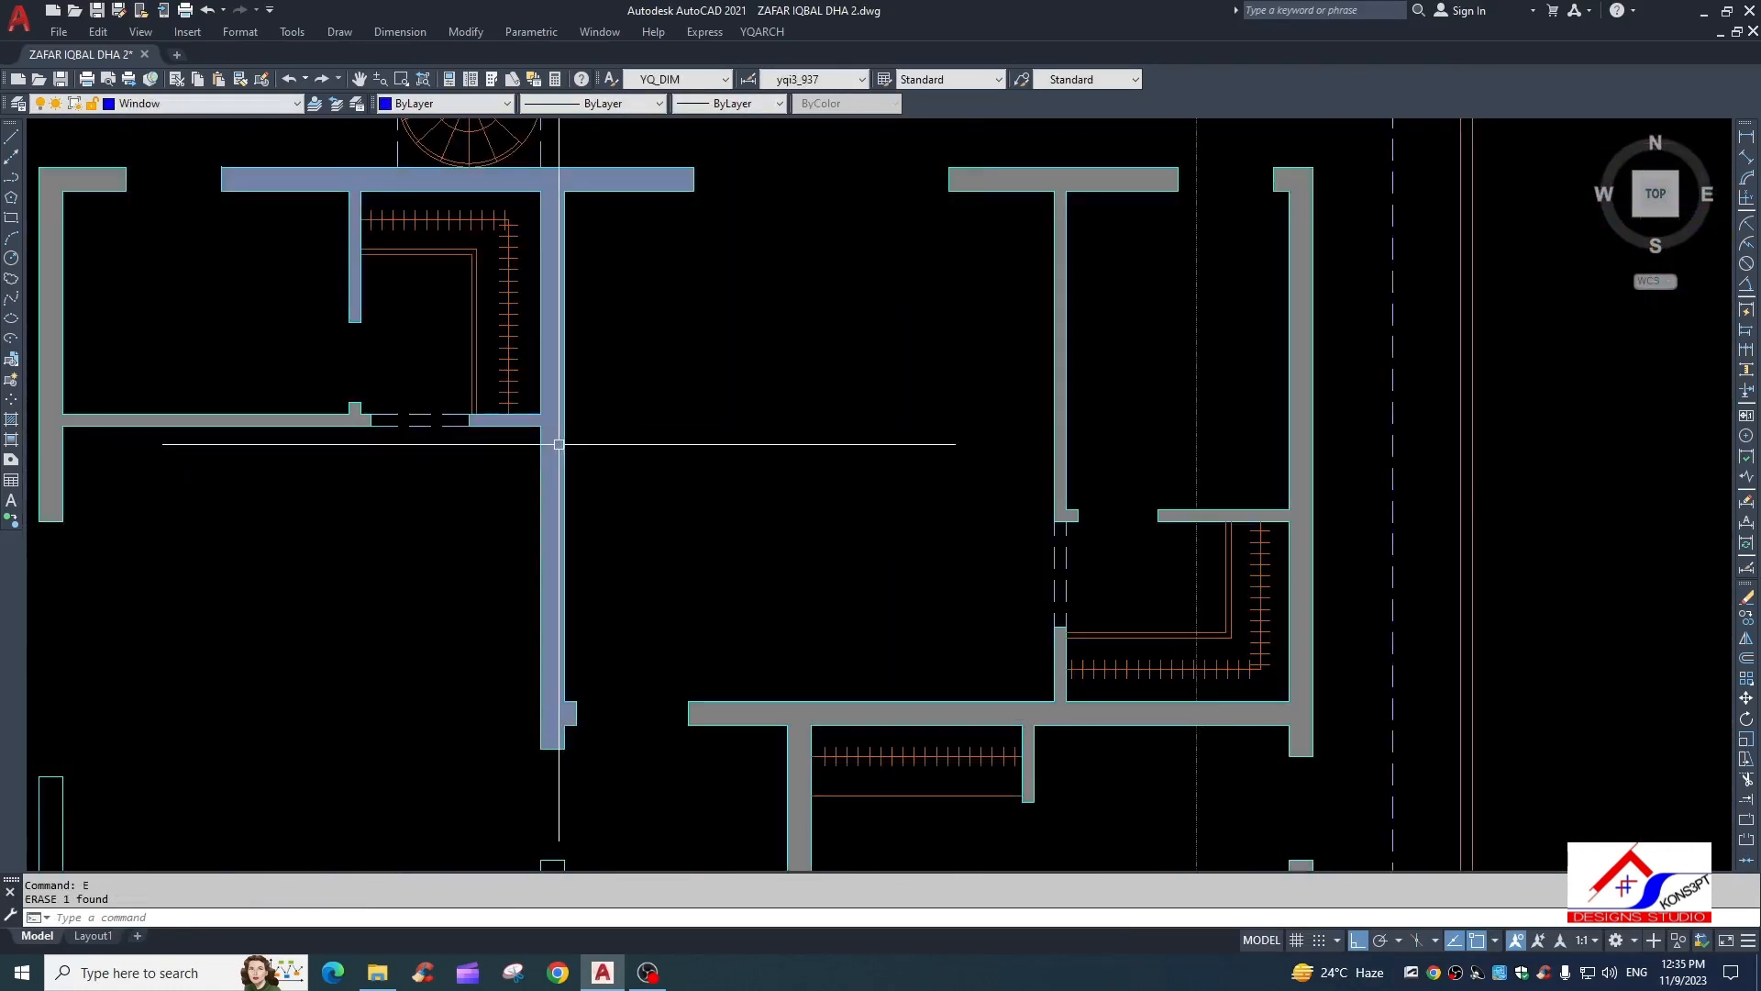
type("li")
key("Return")
scroll(585, 469, "down", 6)
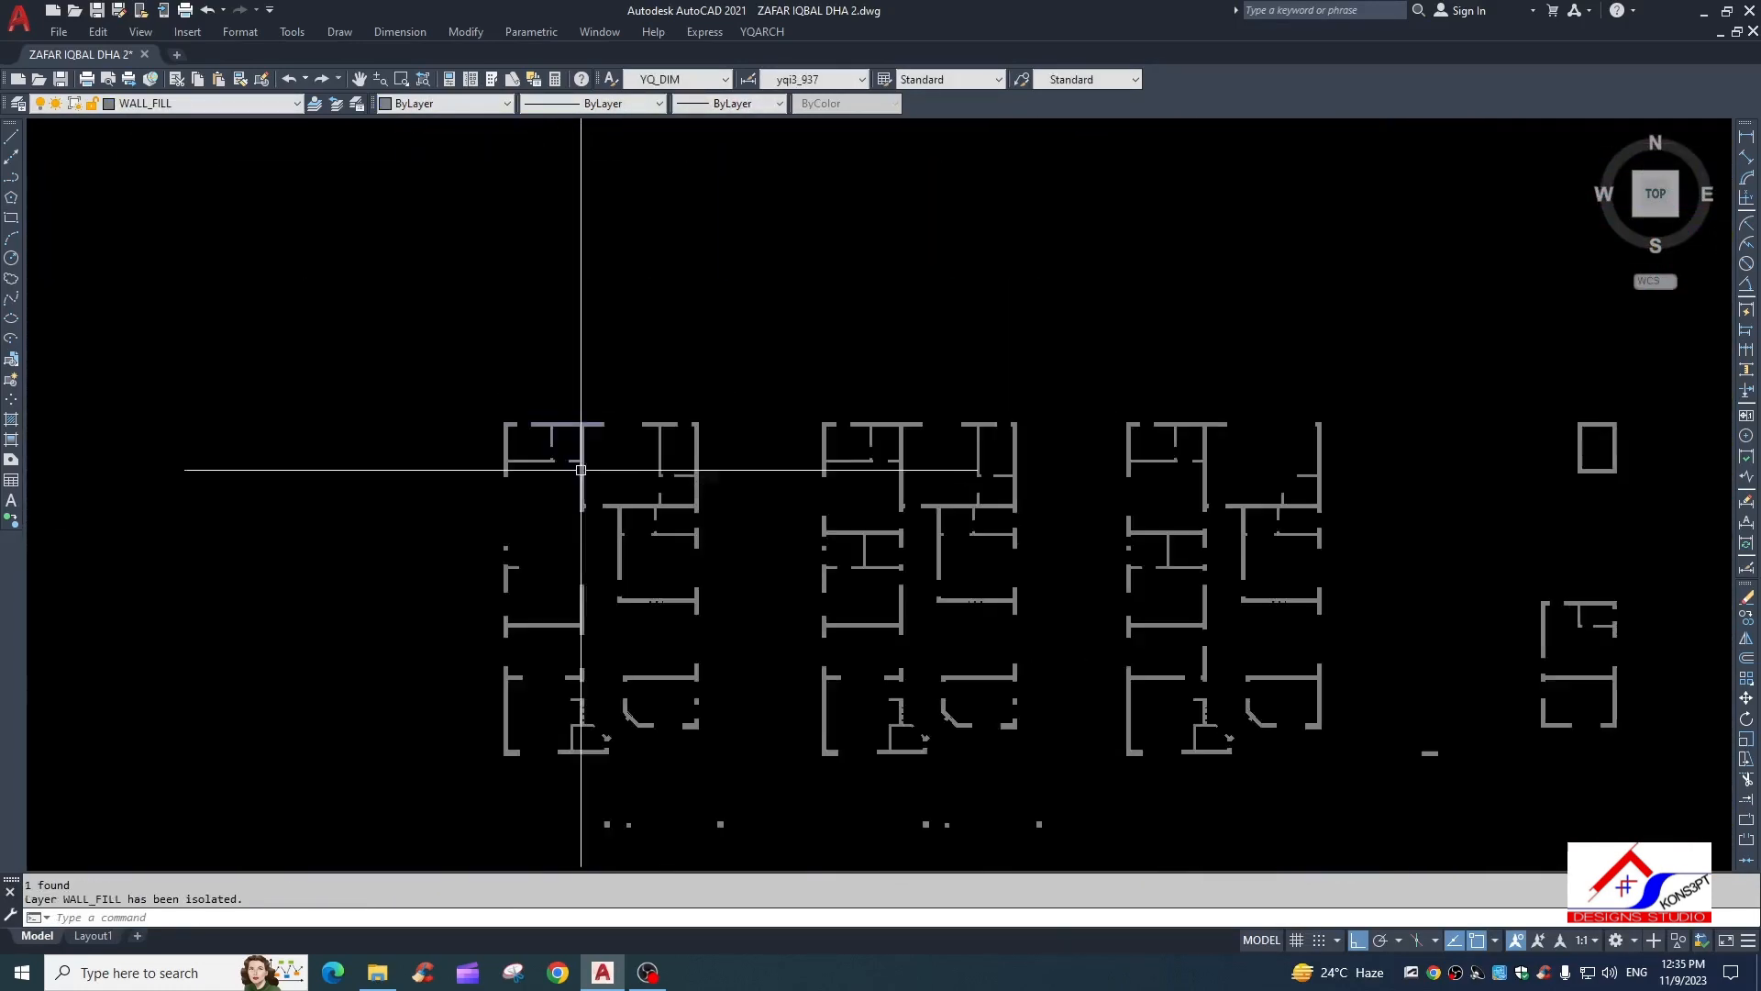
key("Escape")
Erase all remaining wall hatches of the stripped plan and turn all layers back on
left_click(429, 340)
left_click(760, 814)
type("e")
key("Return")
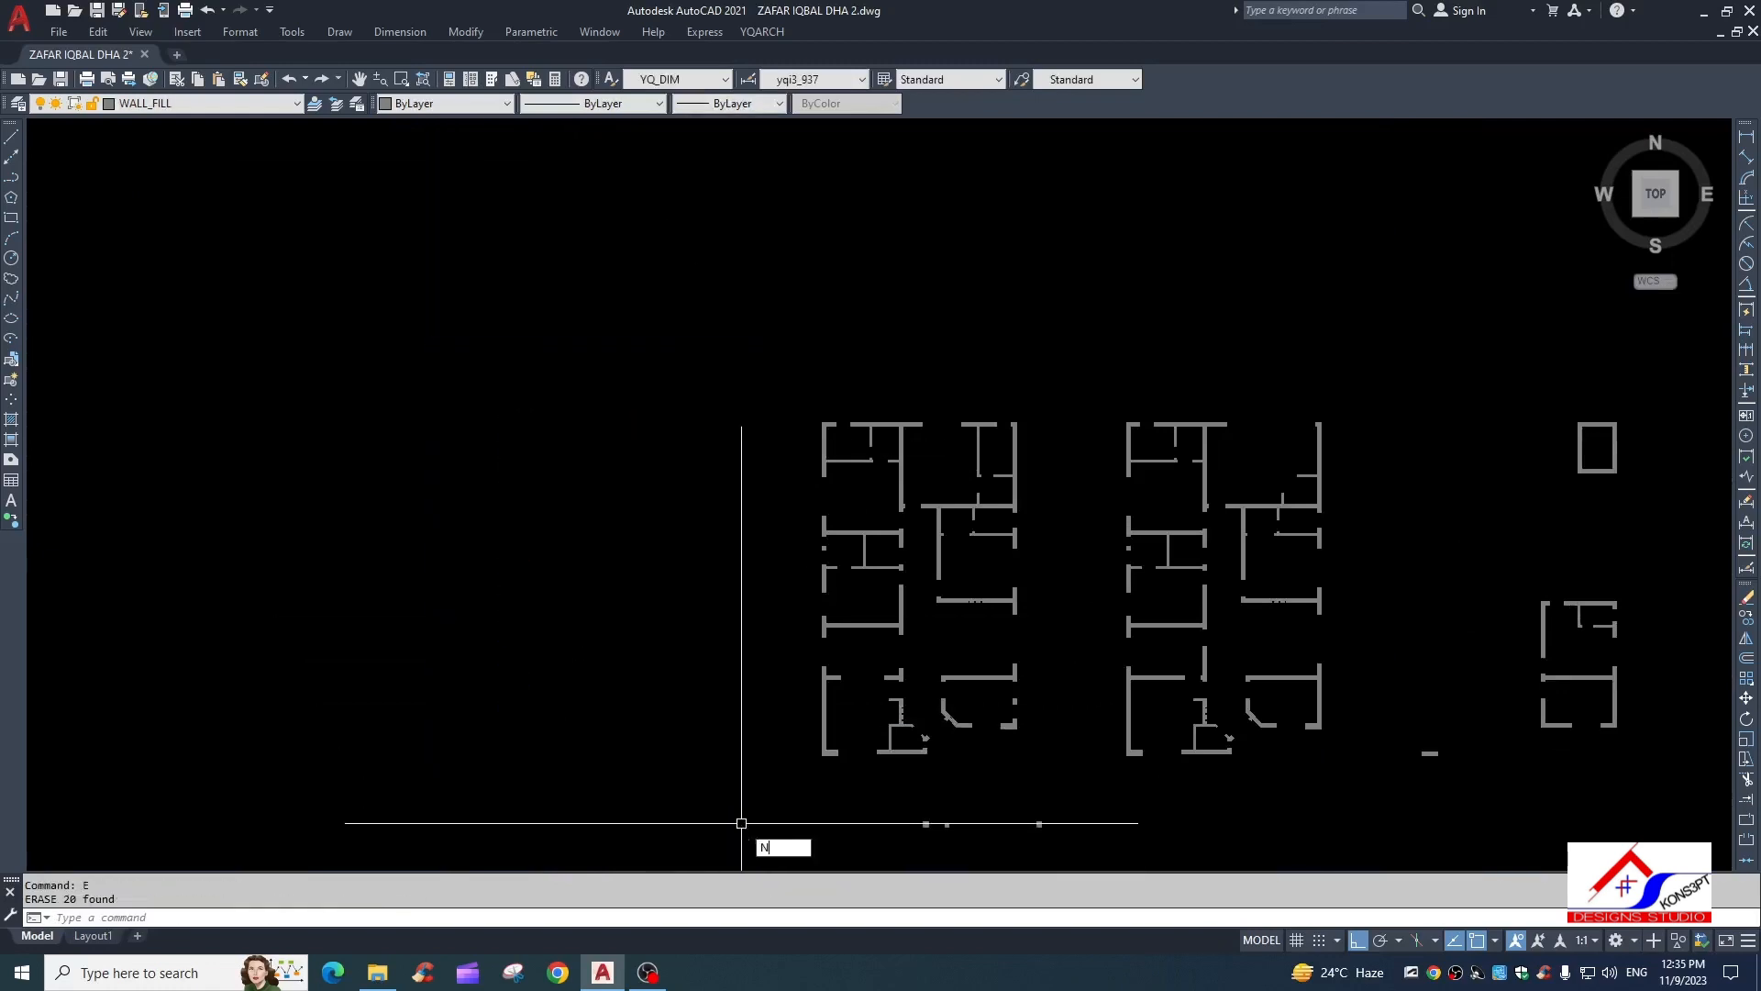
type("layon")
key("Return")
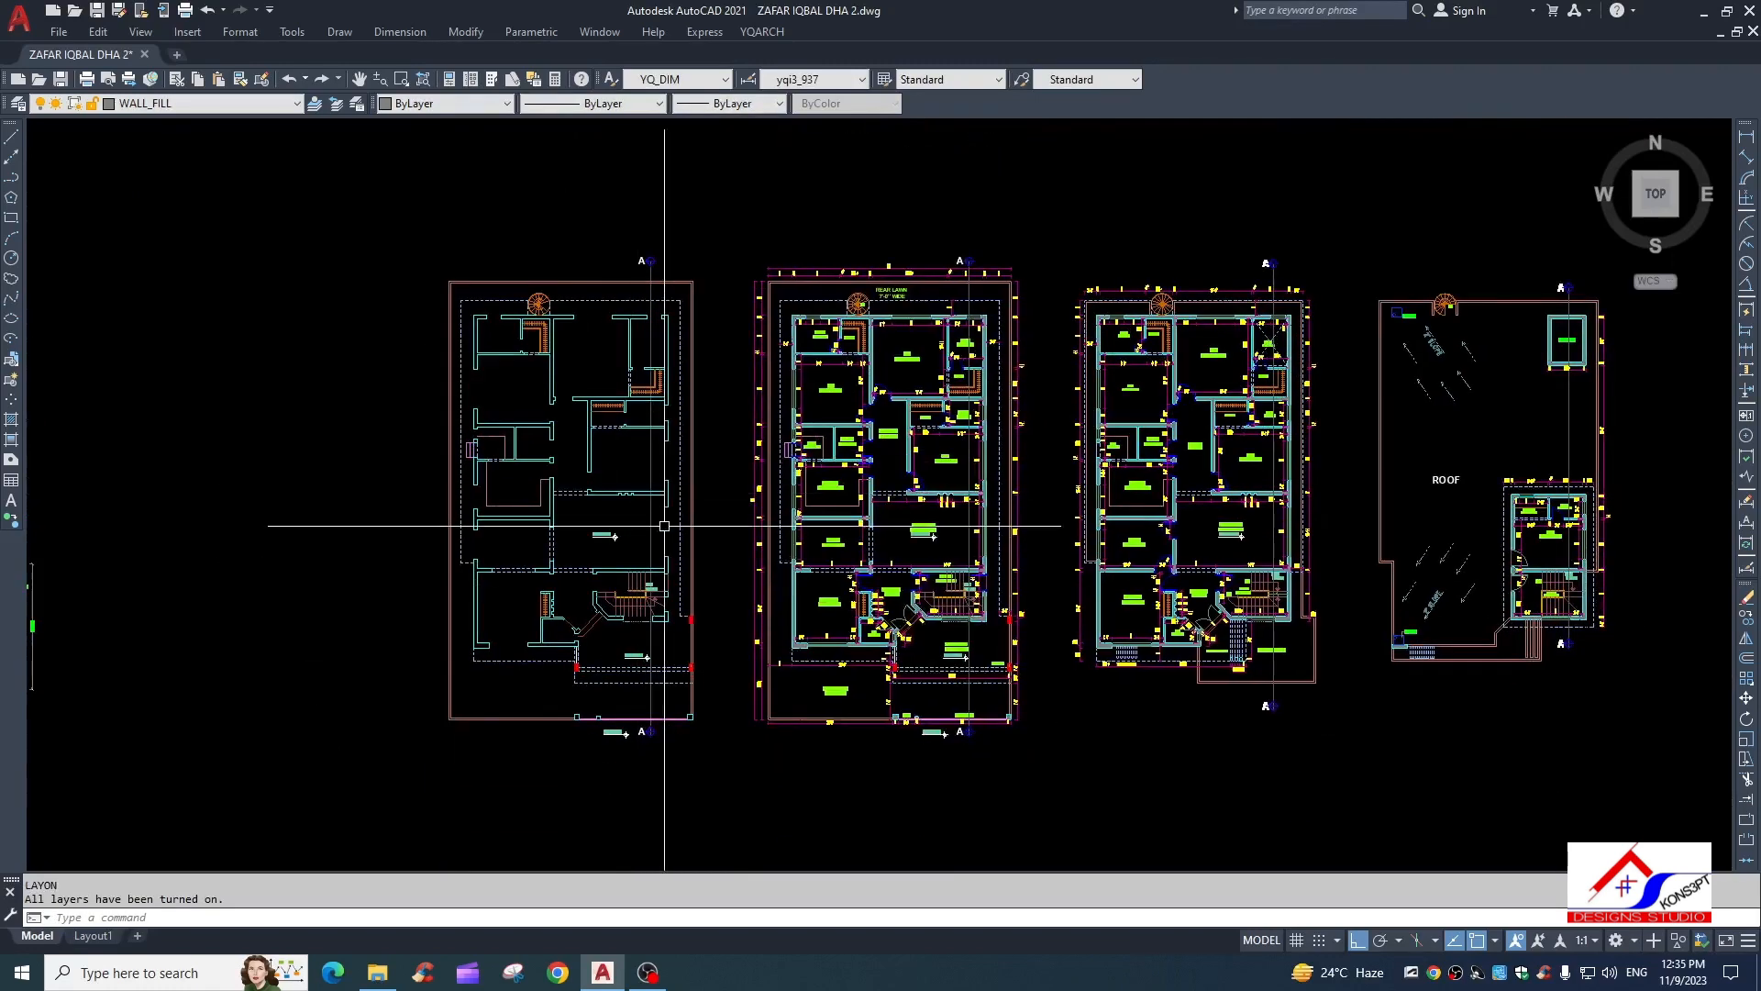
key("Escape")
Erase the dashed opening line in the side wall of the upper-right dressing room
scroll(584, 402, "up", 6)
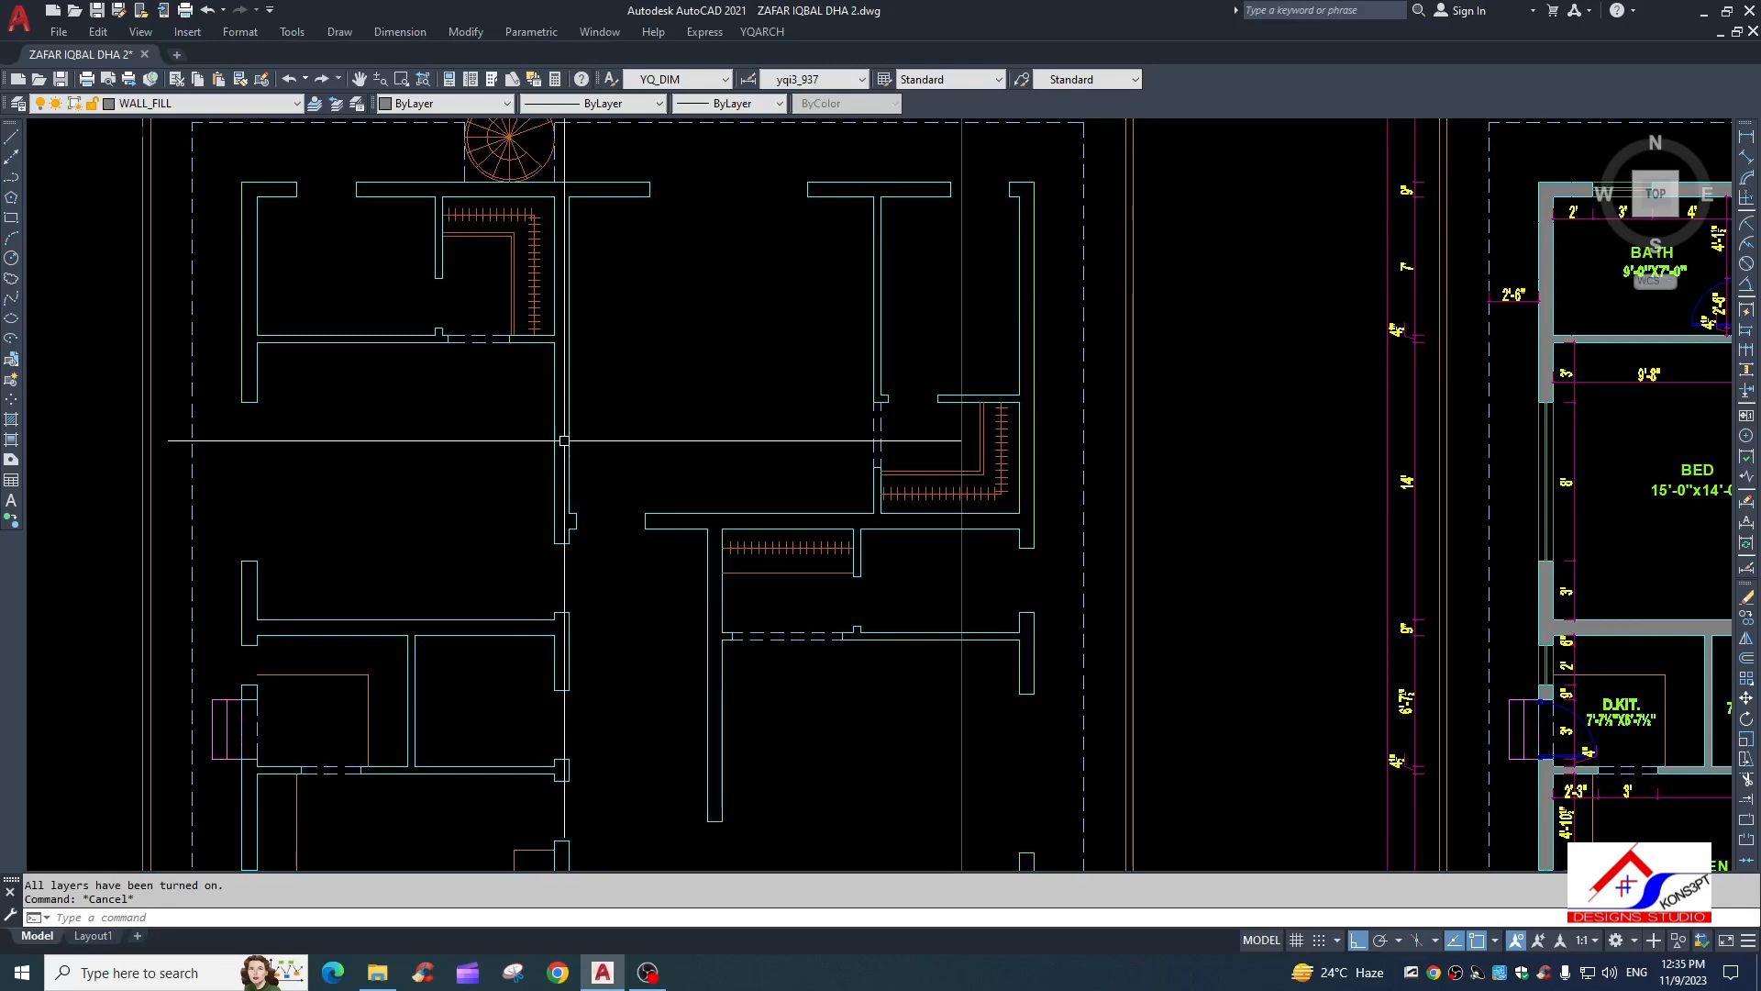
scroll(838, 177, "down", 6)
scroll(692, 464, "up", 8)
left_click(702, 522)
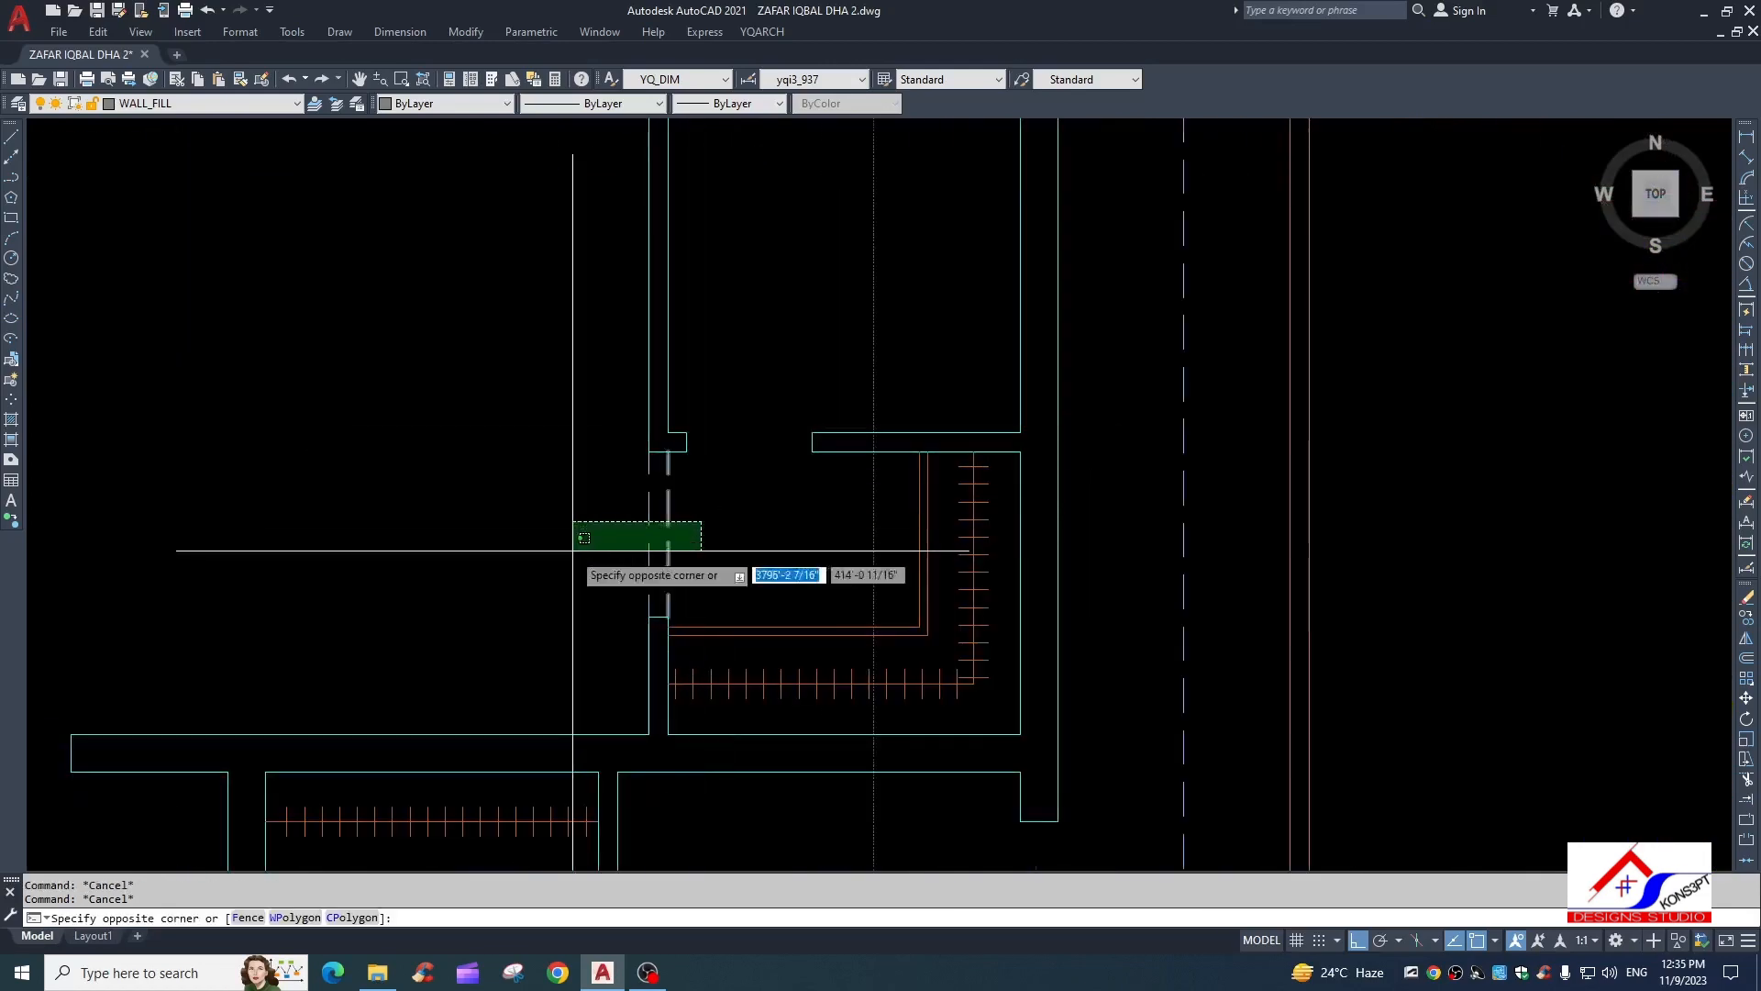
left_click(584, 538)
key("Delete")
Erase the section A markers and section line at the rear and front of the stripped plan
scroll(585, 537, "down", 8)
scroll(736, 259, "down", 2)
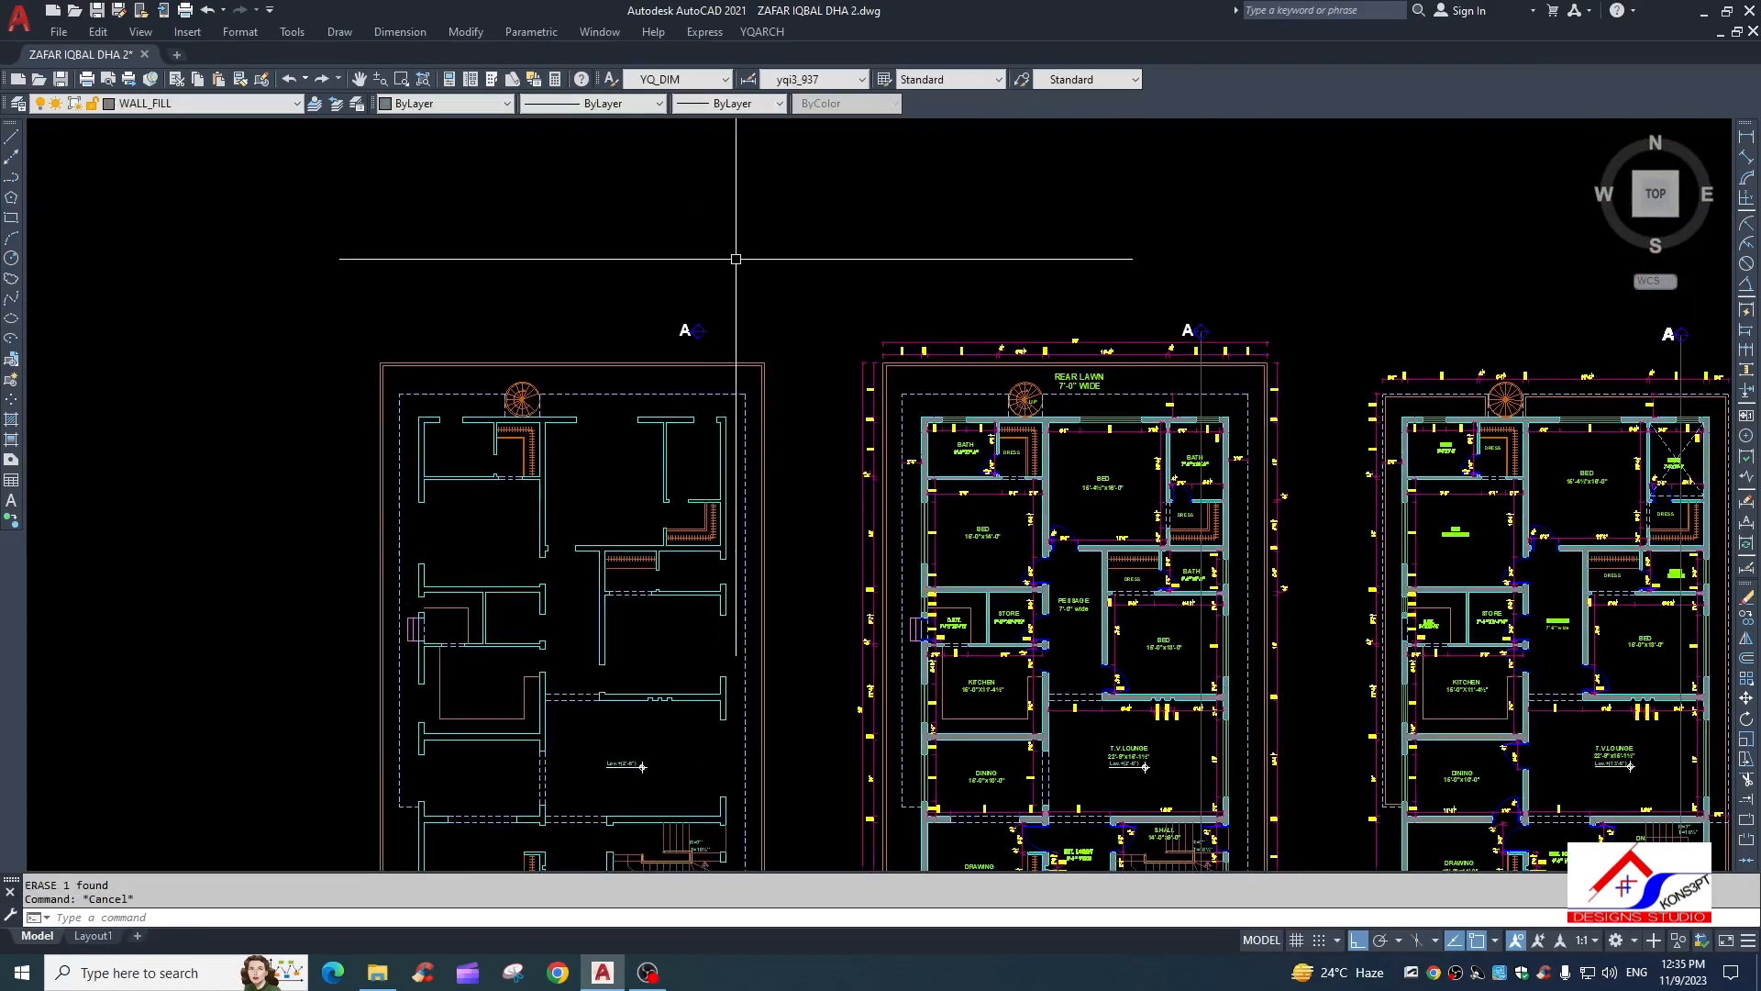
left_click(736, 266)
left_click(644, 351)
type("e")
key("space")
scroll(644, 351, "down", 7)
scroll(652, 495, "up", 9)
left_click(700, 592)
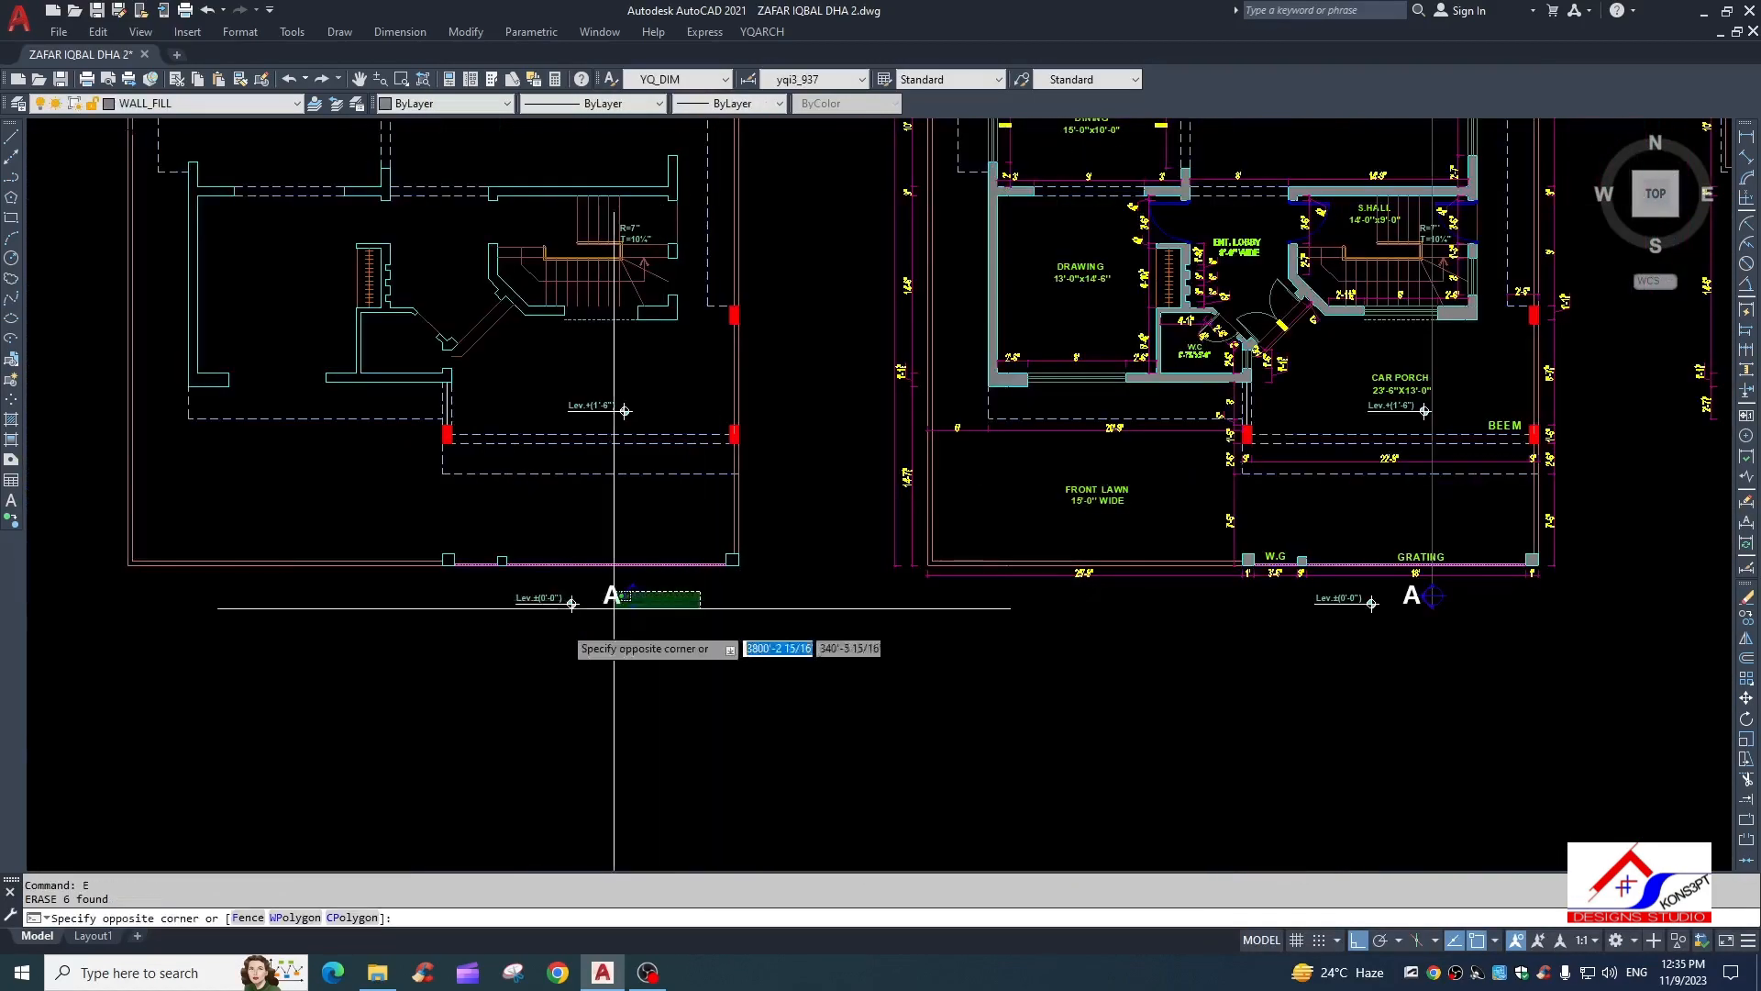
left_click(613, 596)
key("space")
scroll(618, 377, "down", 5)
Erase the end lines of the rear window opening in the stripped plan's upper-right bathroom
scroll(617, 377, "up", 10)
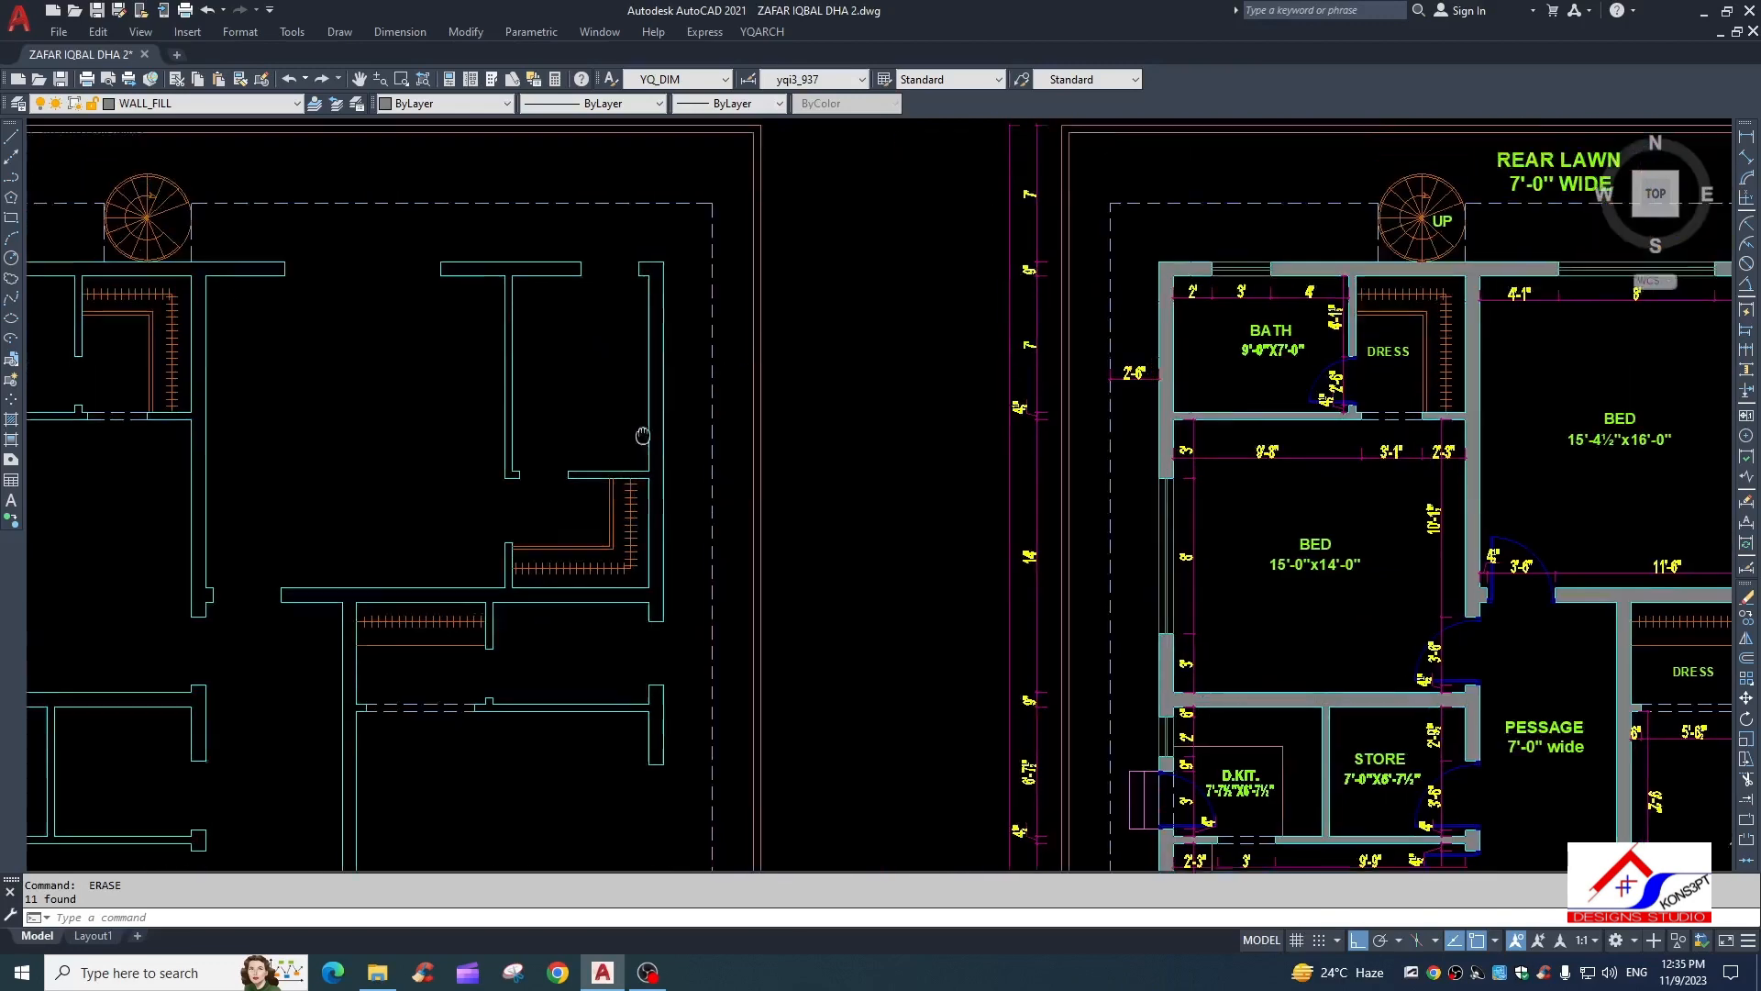
middle_click_drag(643, 436, 645, 499)
scroll(646, 366, "up", 5)
key("Escape")
key("Escape")
left_click(475, 228)
left_click(845, 349)
type("e ex")
Extend the rear wall lines across the upper-right bathroom's window opening toward the side wall
left_click(497, 208)
key("space")
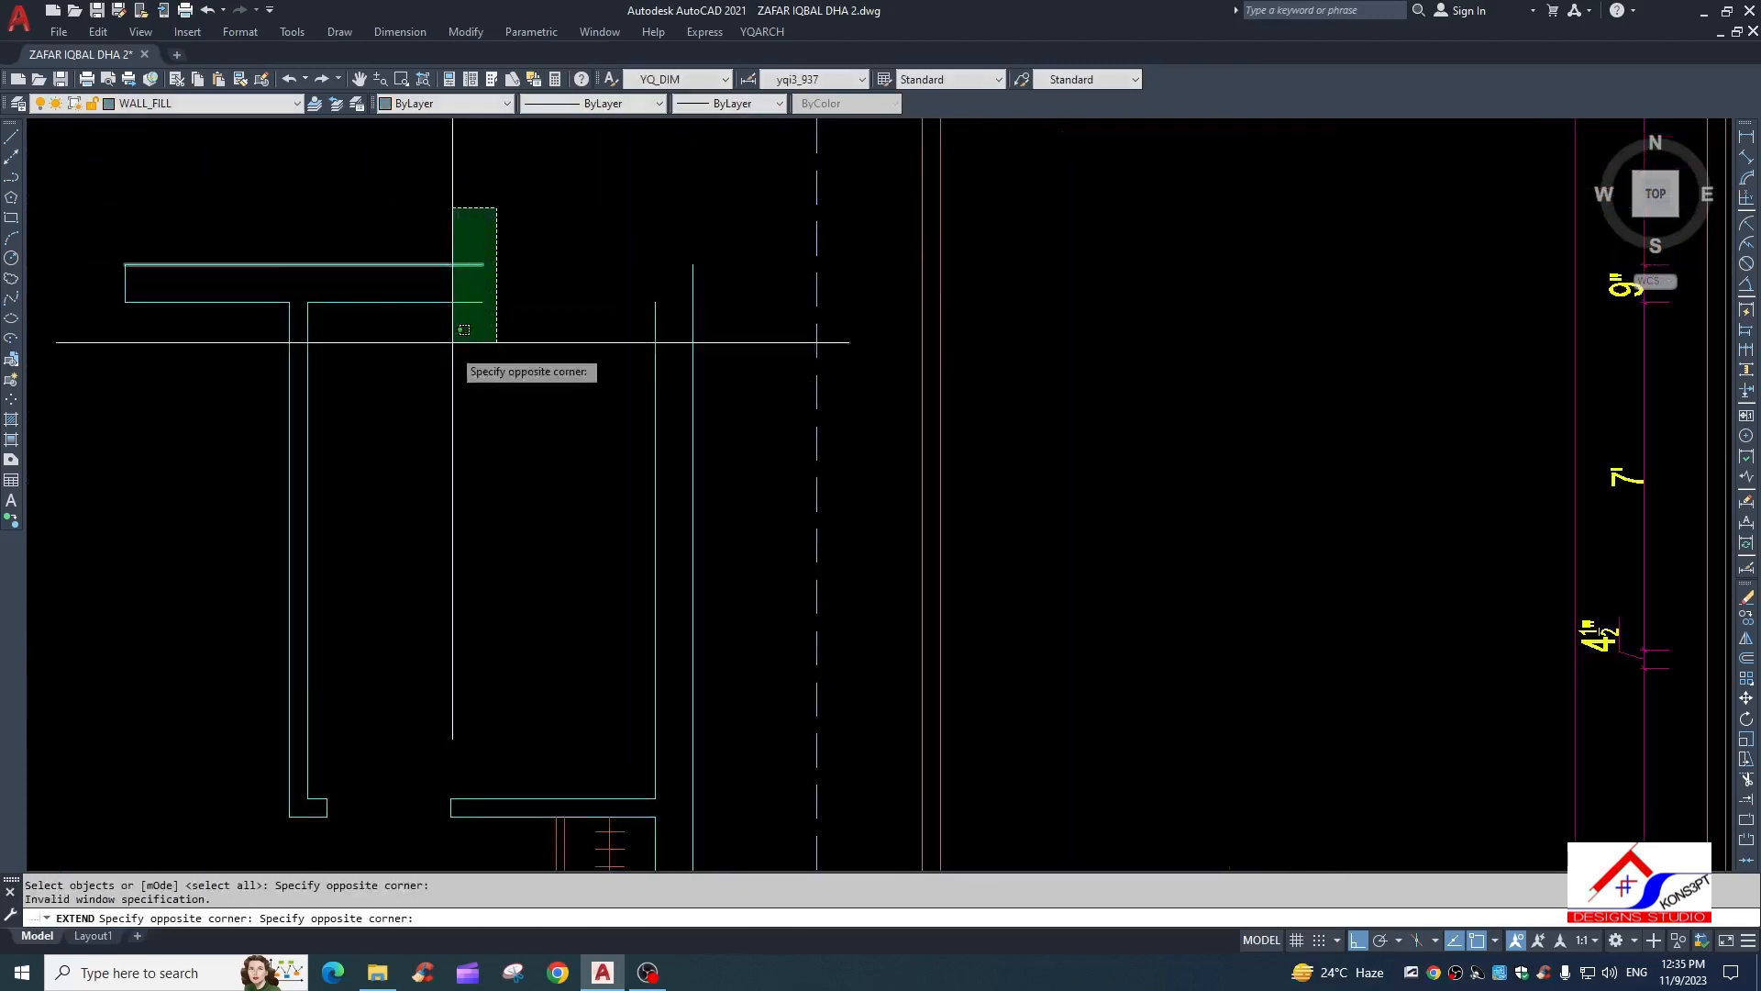
left_click(452, 342)
key("Escape")
type("ex")
key("space")
key("space")
left_click(475, 233)
left_click(462, 365)
key("Escape")
key("Escape")
scroll(600, 405, "down", 3)
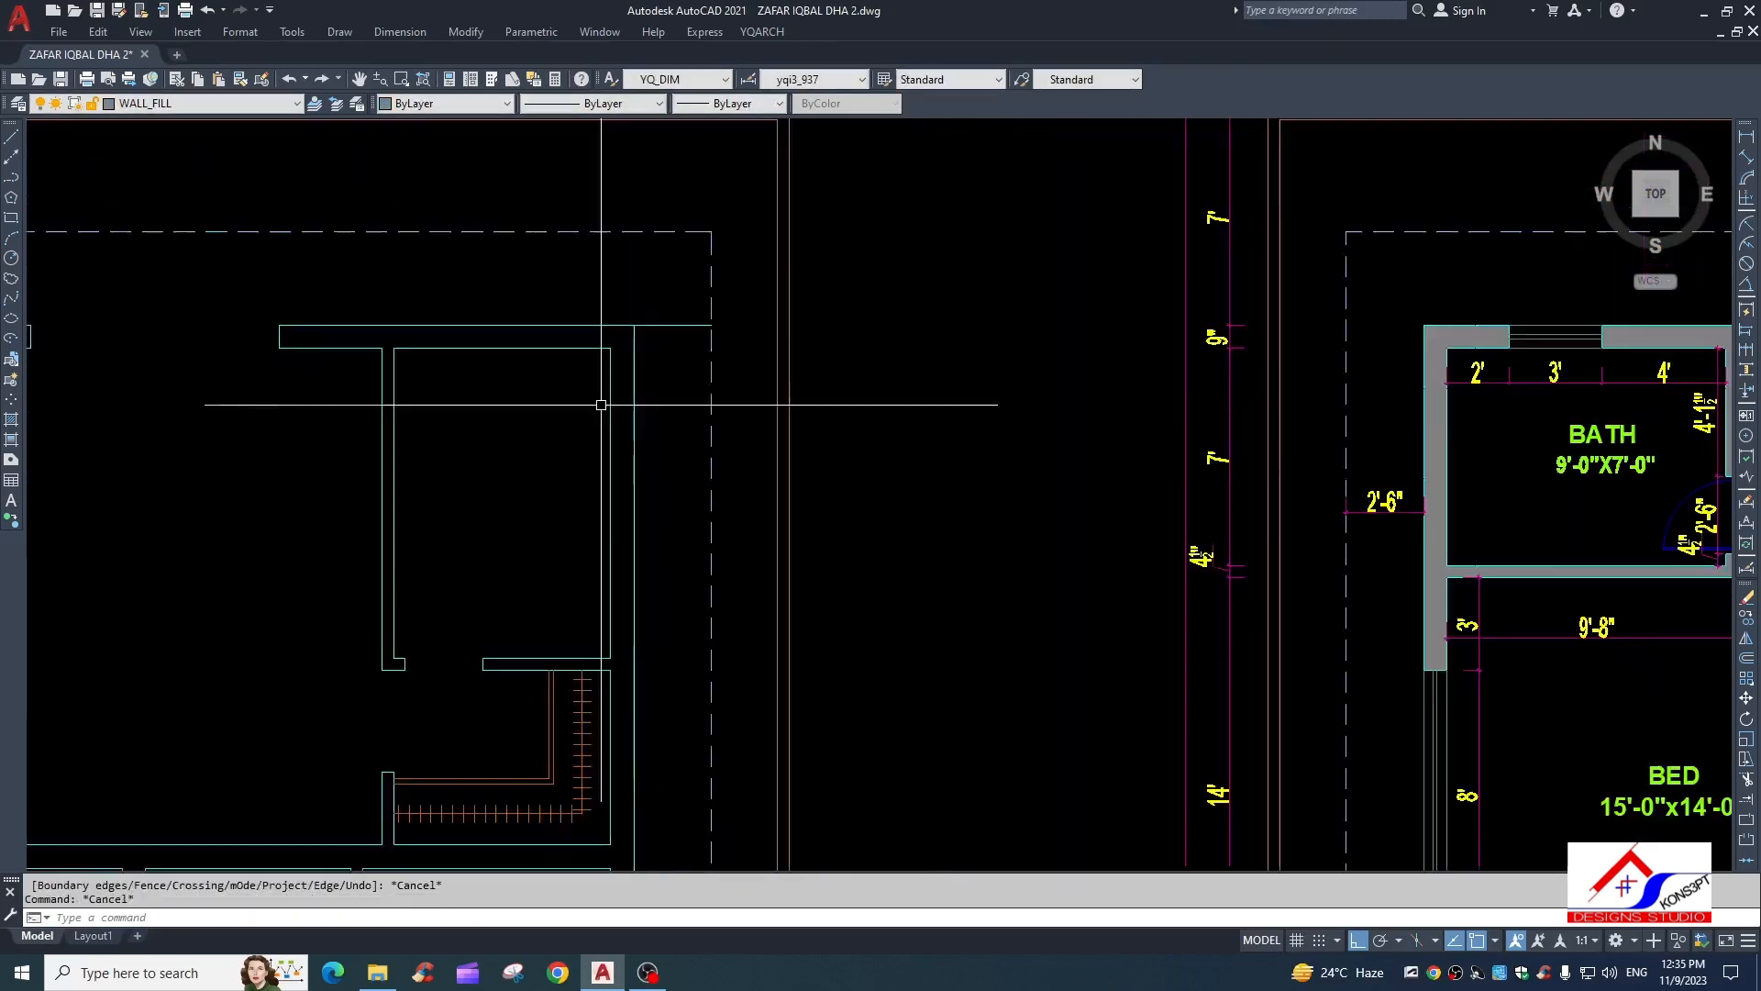
Fillet the outer rear wall line and the outer right side wall line into a sharp corner
type("f")
left_click(623, 328)
left_click(633, 395)
key("Escape")
key("Escape")
Close the door opening between the upper-right bathroom and dressing room by erasing its end lines and extending the wall lines
middle_click_drag(467, 665, 518, 507)
scroll(517, 507, "up", 2)
left_click(496, 433)
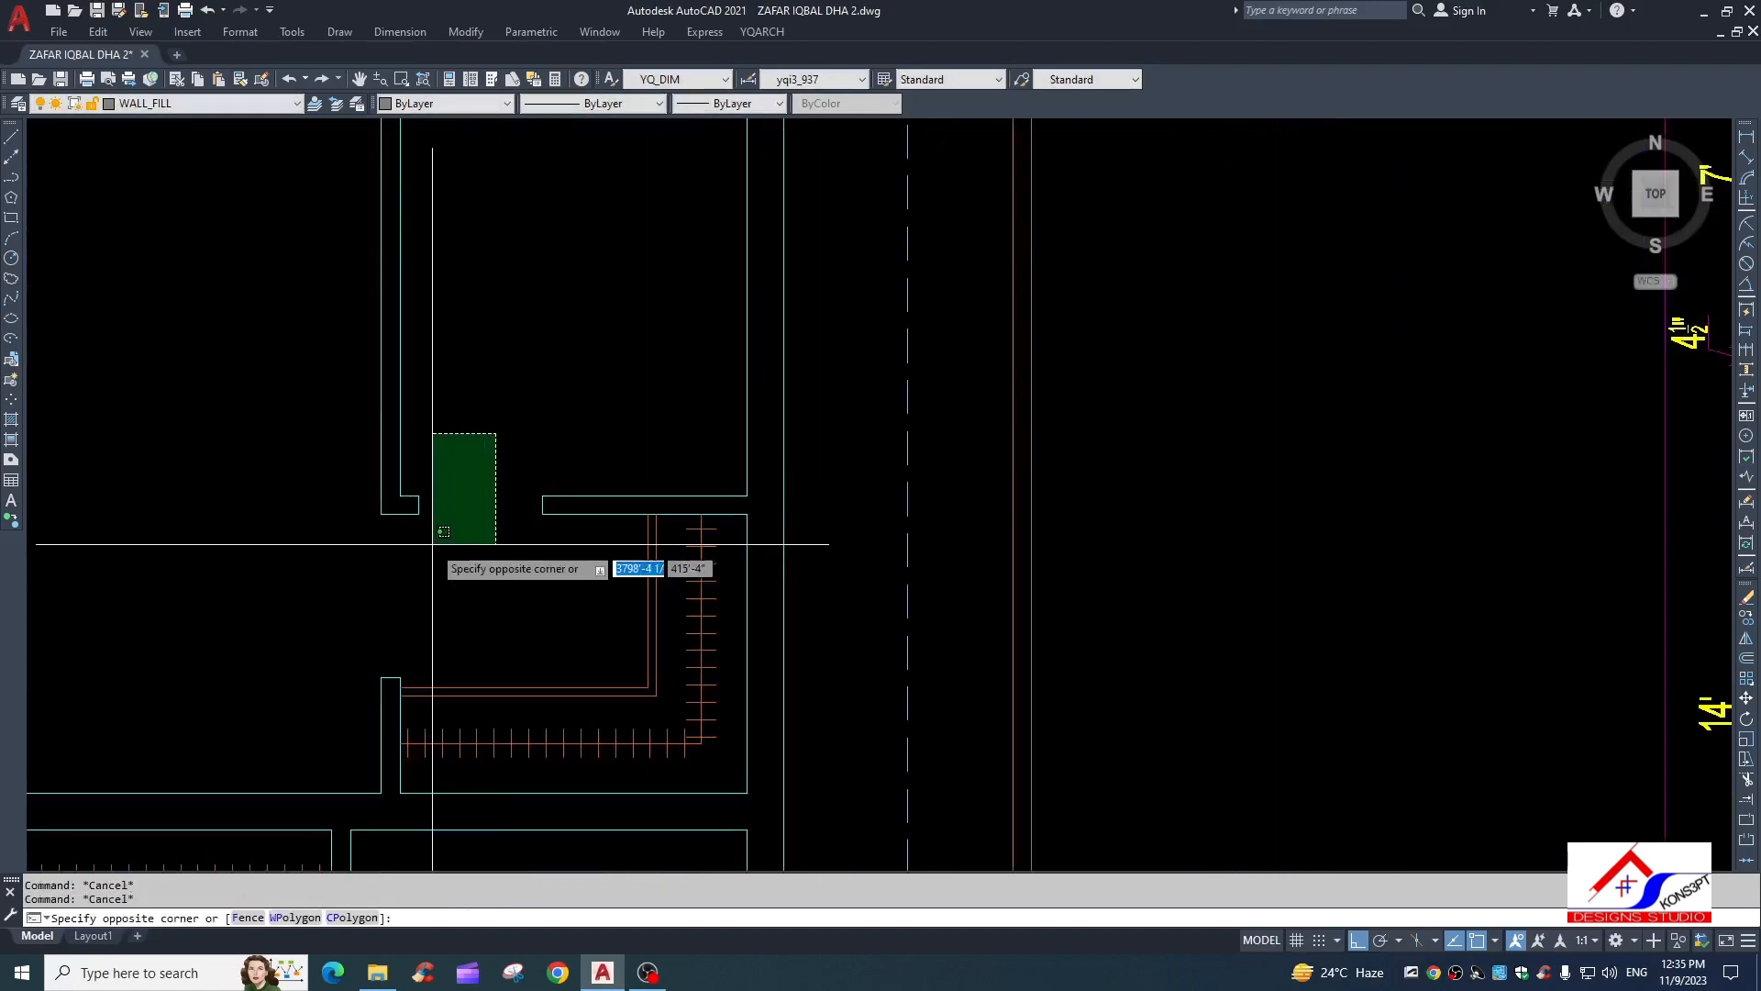
left_click(406, 577)
type("e ex")
key("space")
left_click(570, 464)
left_click(557, 556)
key("Escape")
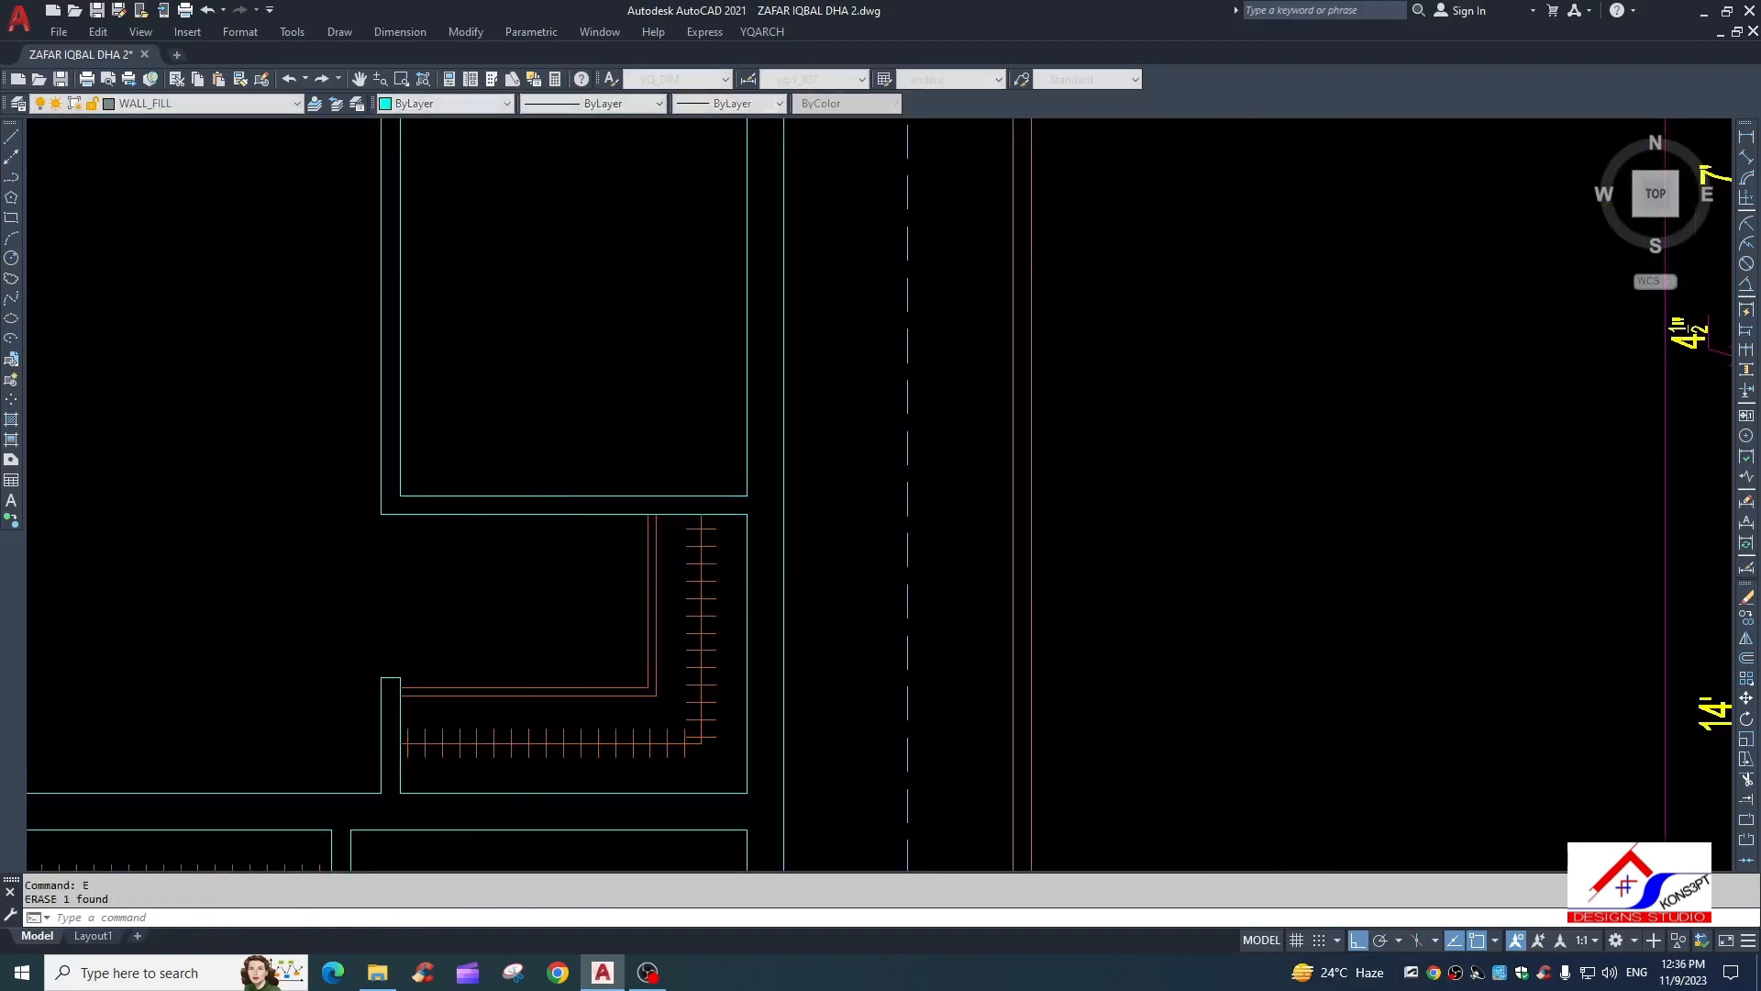
key("Escape")
Extend the upper-right dressing room's side wall lines across its opening and erase the leftover end line
middle_click_drag(583, 652, 641, 492)
type("ex")
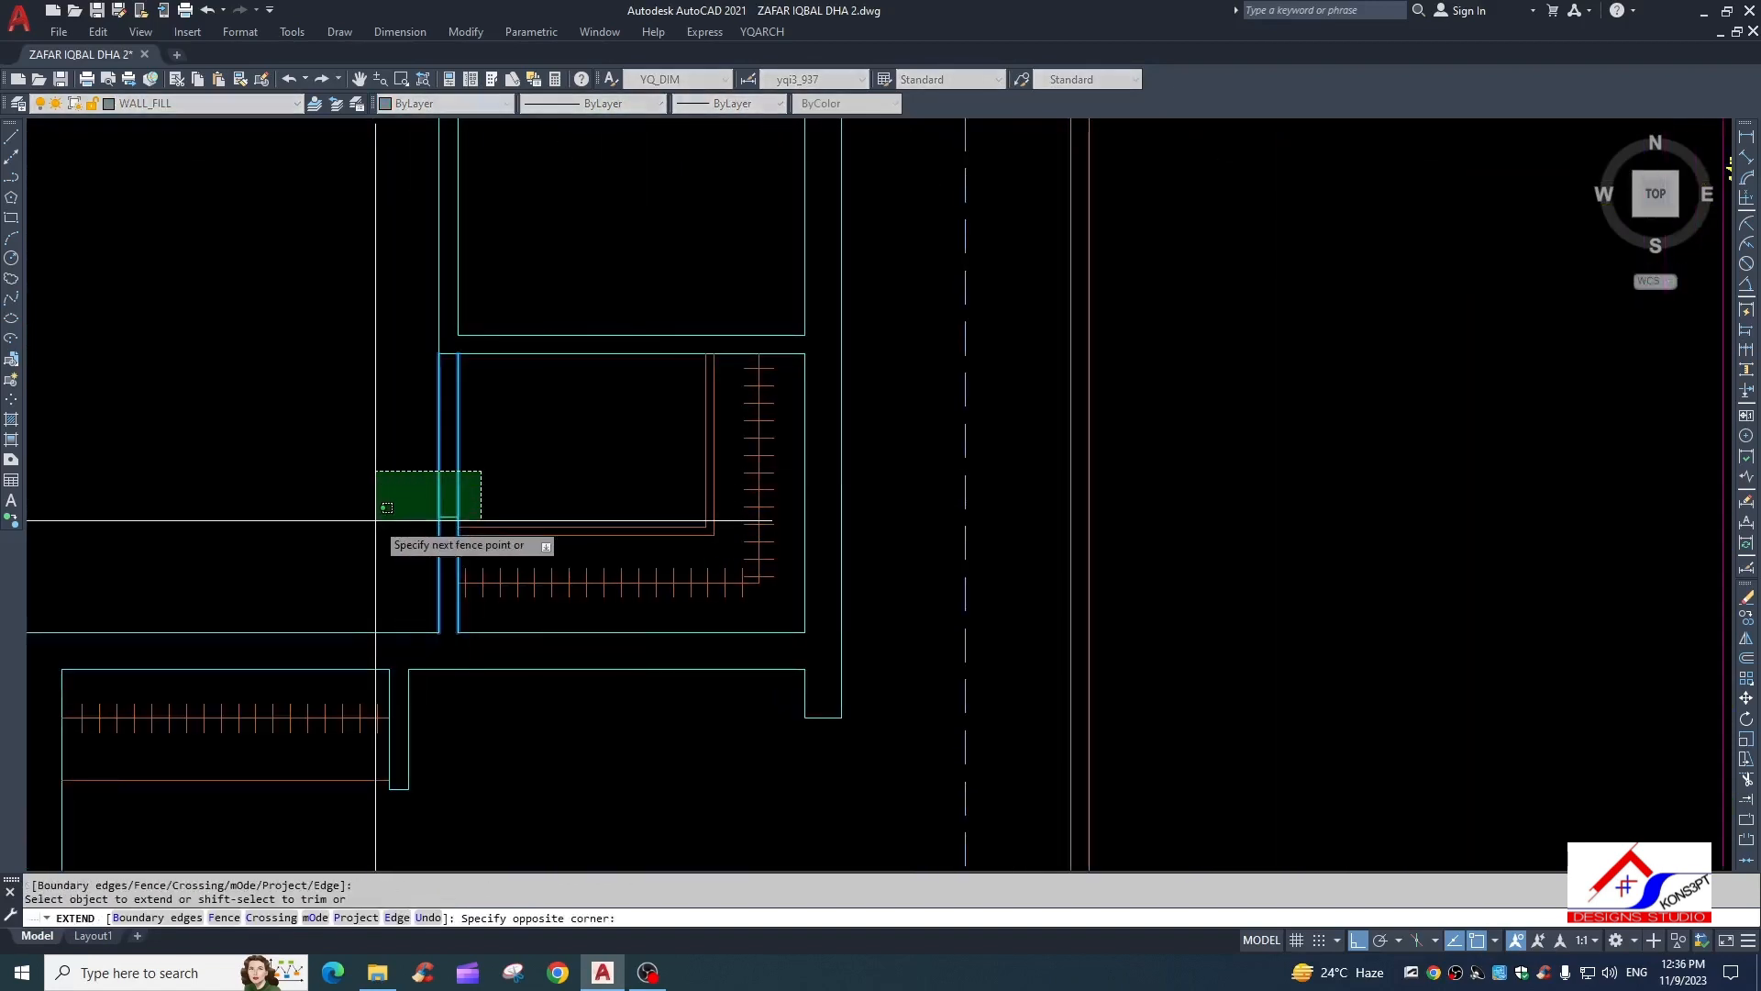
left_click(377, 519)
key("Escape")
left_click(397, 498)
left_click(489, 539)
type("e")
key("Escape")
Fillet the dressing room's upper wall line with its inner side wall line into a clean corner
type("f")
left_click(456, 355)
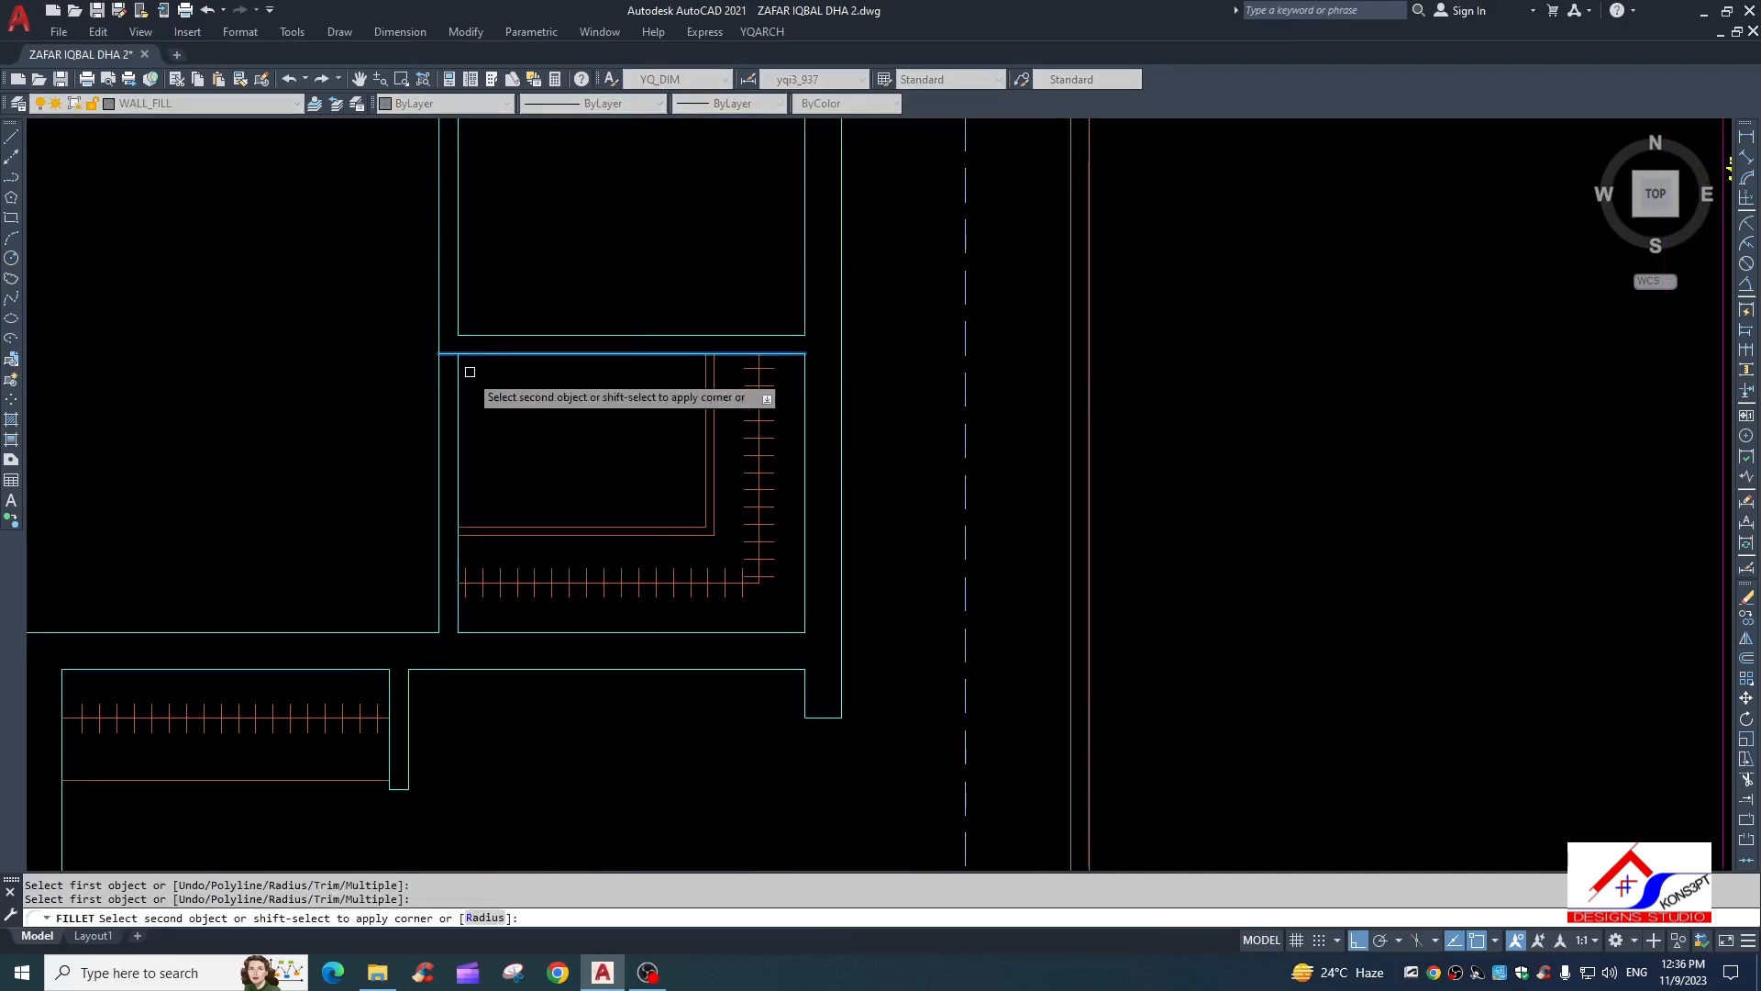
key("Escape")
Erase the right end line of the rear bedroom's window opening and extend the rear wall lines across it
scroll(484, 421, "down", 4)
scroll(485, 421, "up", 3)
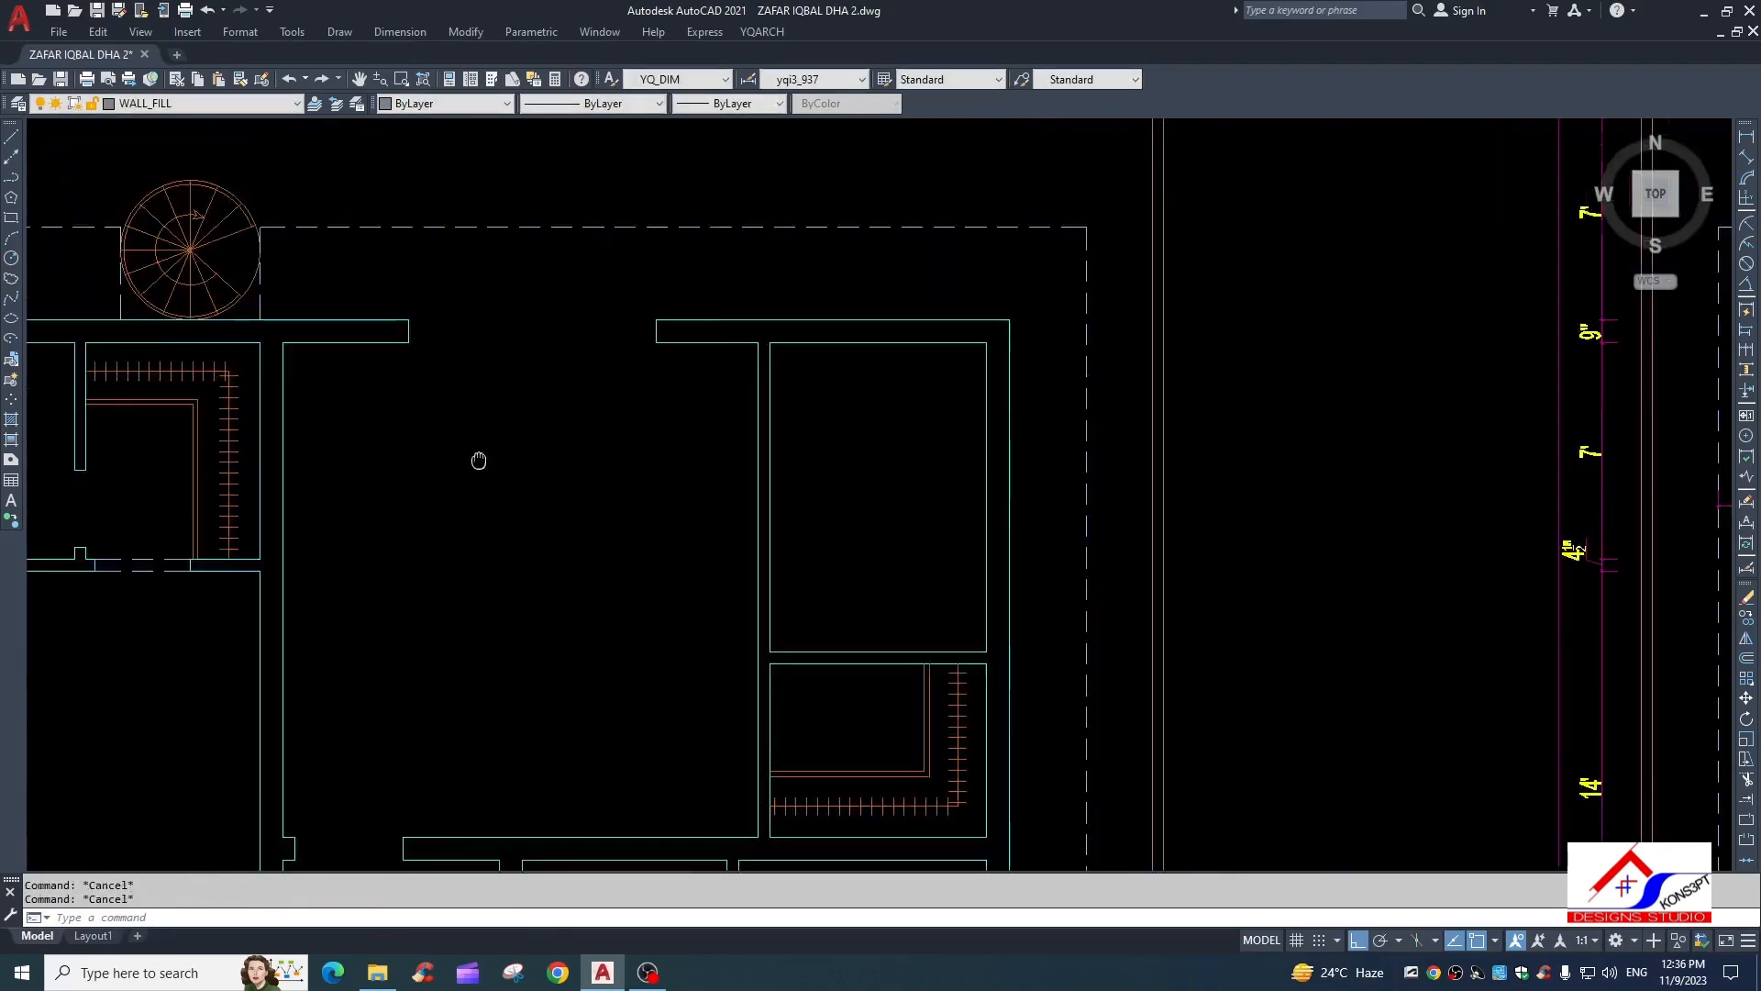
left_click(696, 334)
left_click(653, 425)
type("e ex")
key("space")
left_click_drag(432, 347, 421, 421)
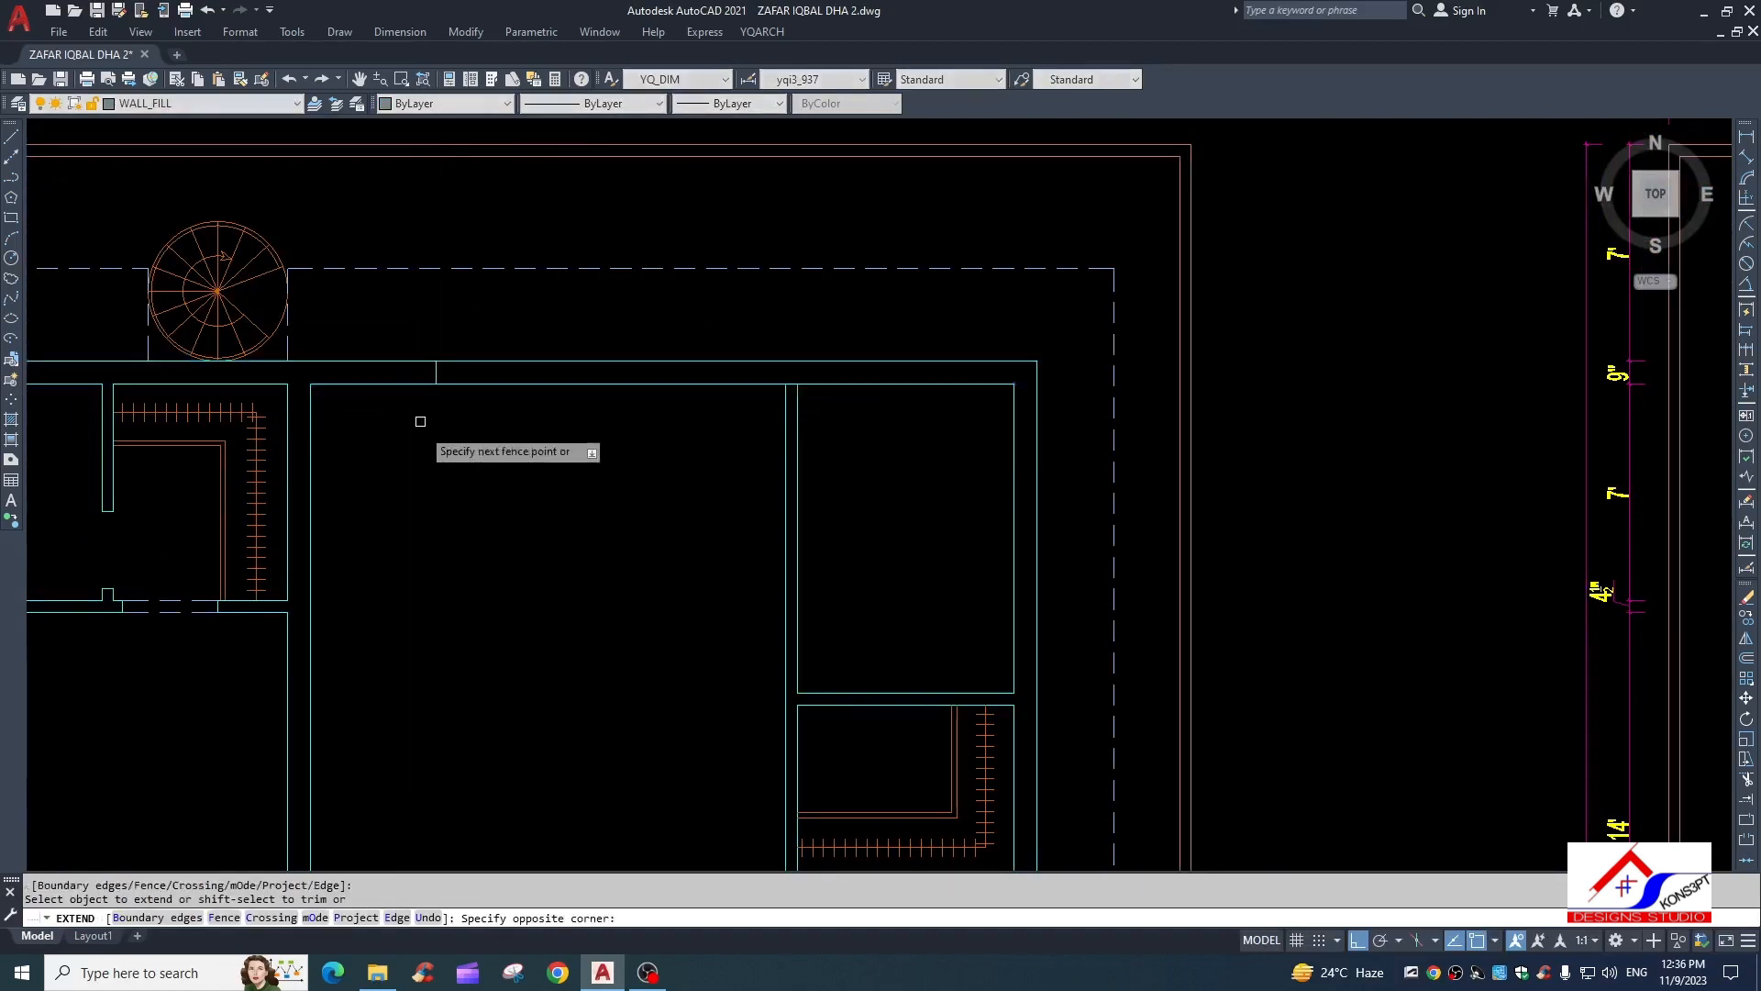
key("Escape")
key("Escape")
Extend the wall lines between the upper-left bathroom and dressing room across the door opening and erase its end lines
scroll(367, 503, "down", 4)
scroll(408, 494, "up", 4)
type("e")
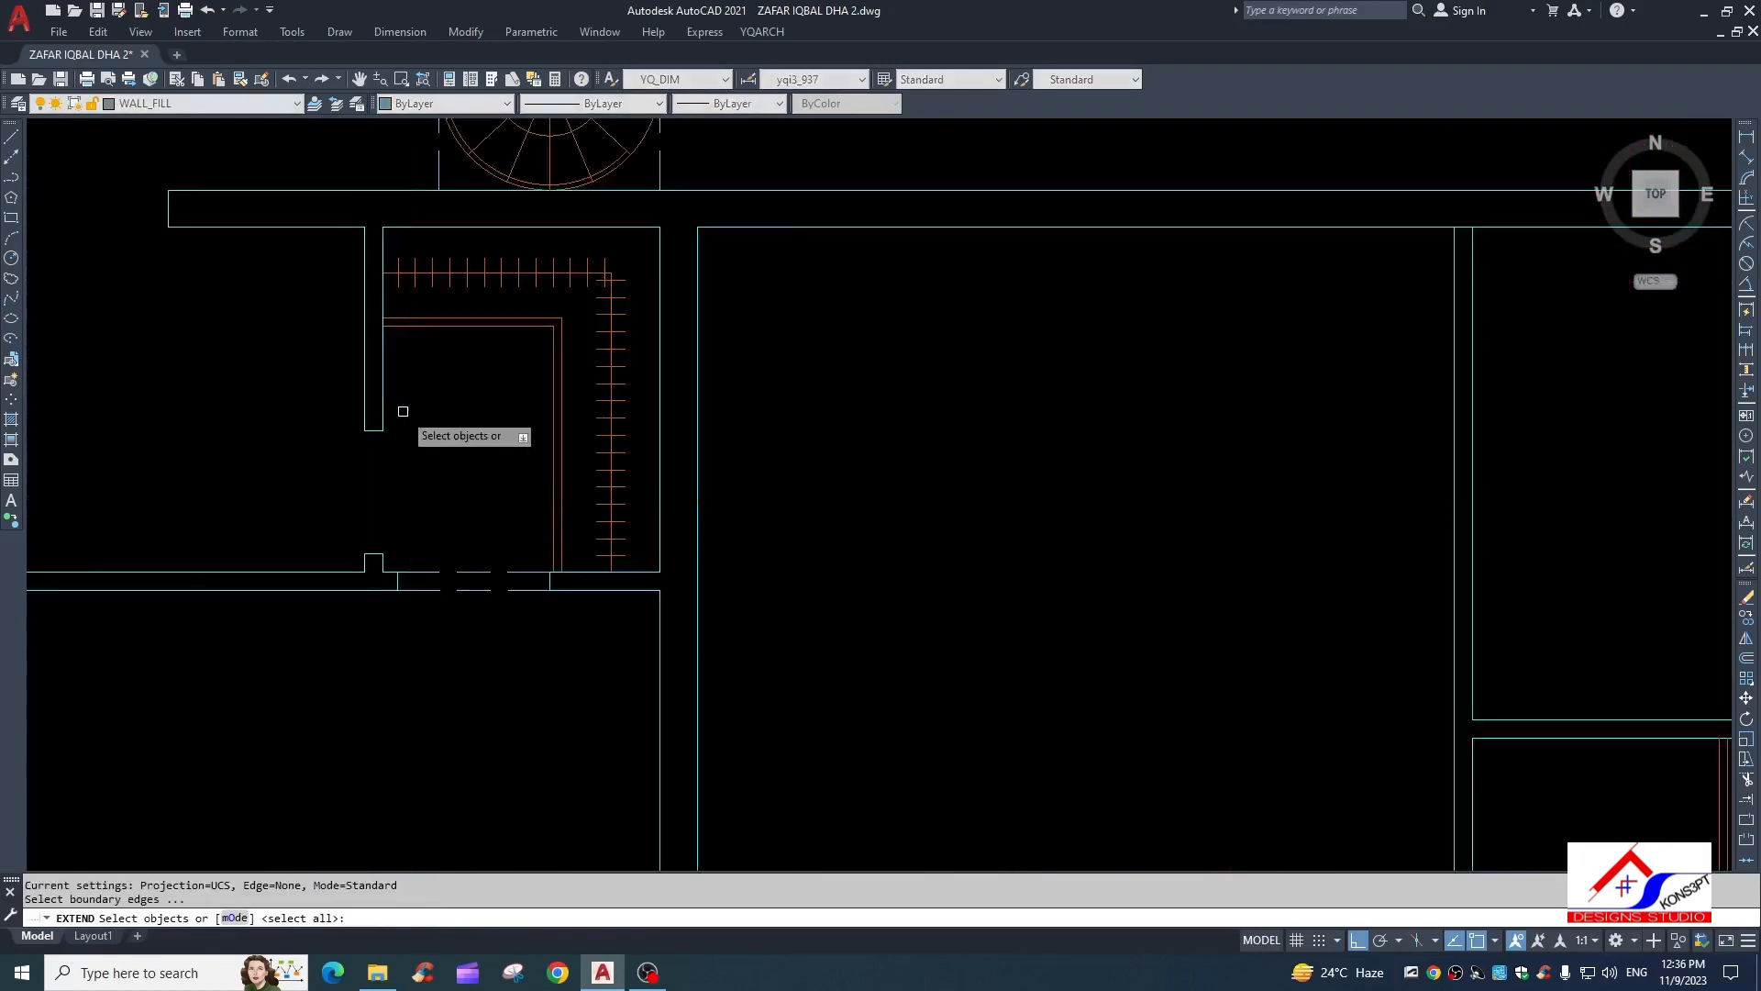
left_click(403, 410)
key("Escape")
type("e")
left_click(359, 434)
key("Escape")
left_click(276, 417)
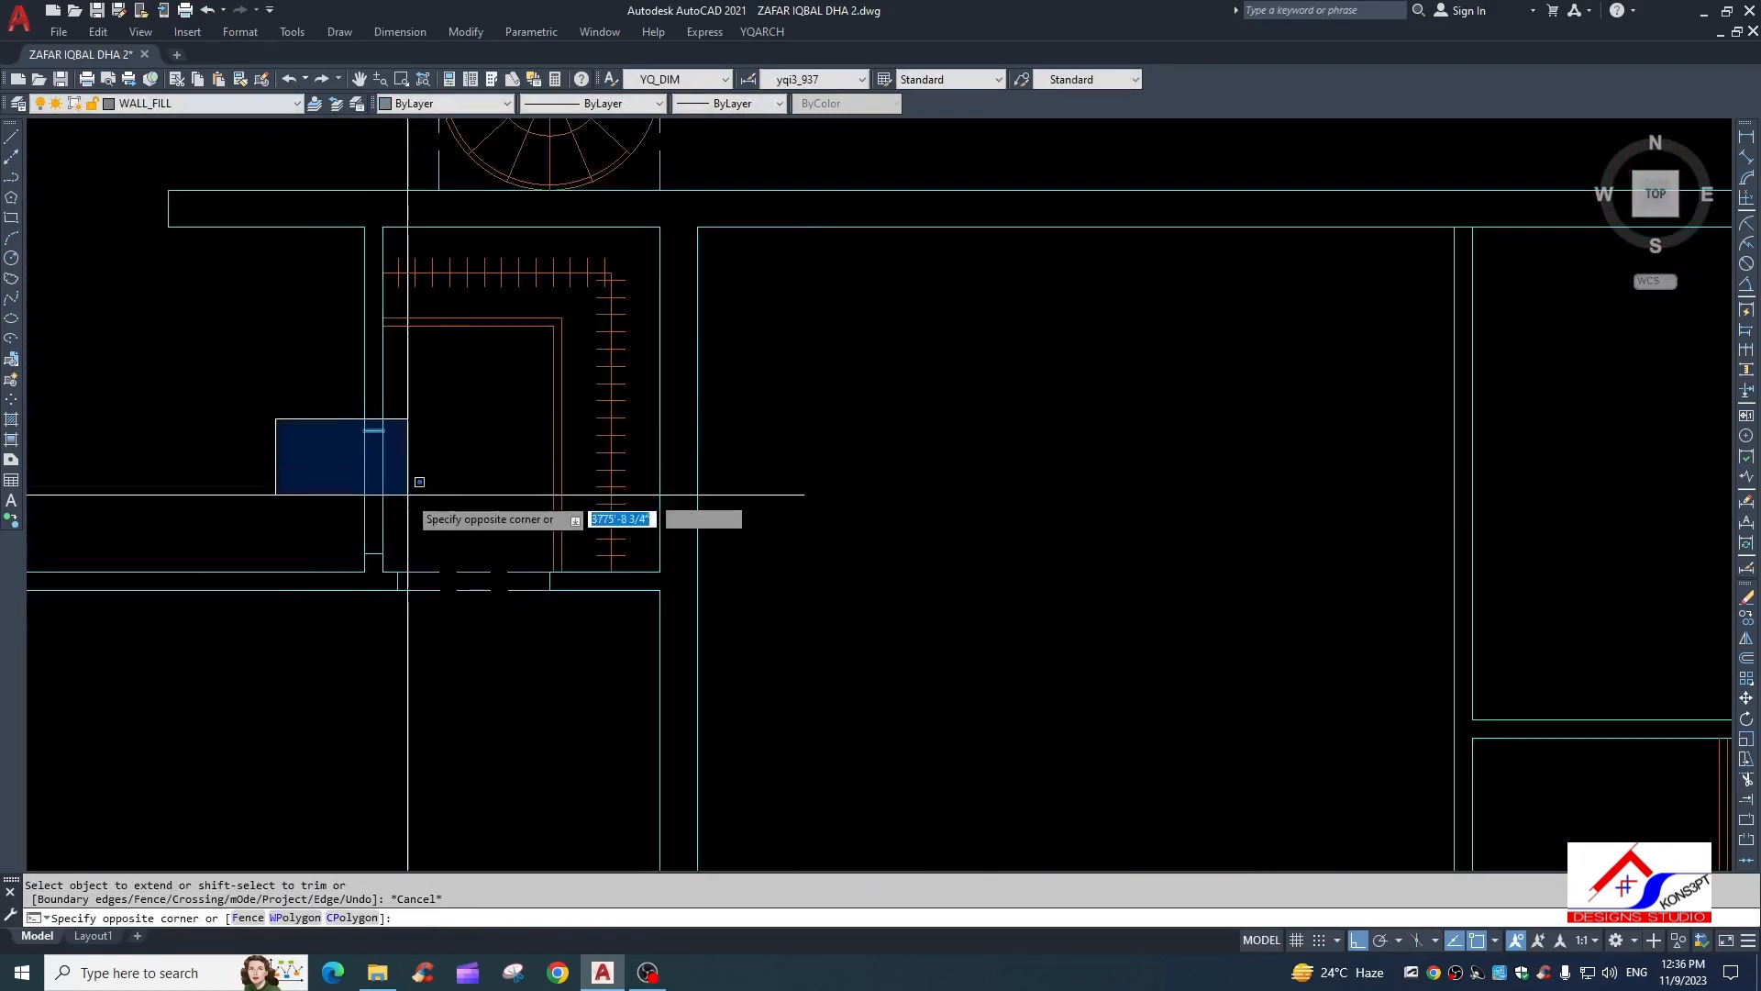
left_click(413, 565)
type("e")
Erase the dashed lines of the upper-left dressing room's opening and extend the lower wall line across it
left_click(426, 571)
type("e ex")
key("space")
left_click(427, 550)
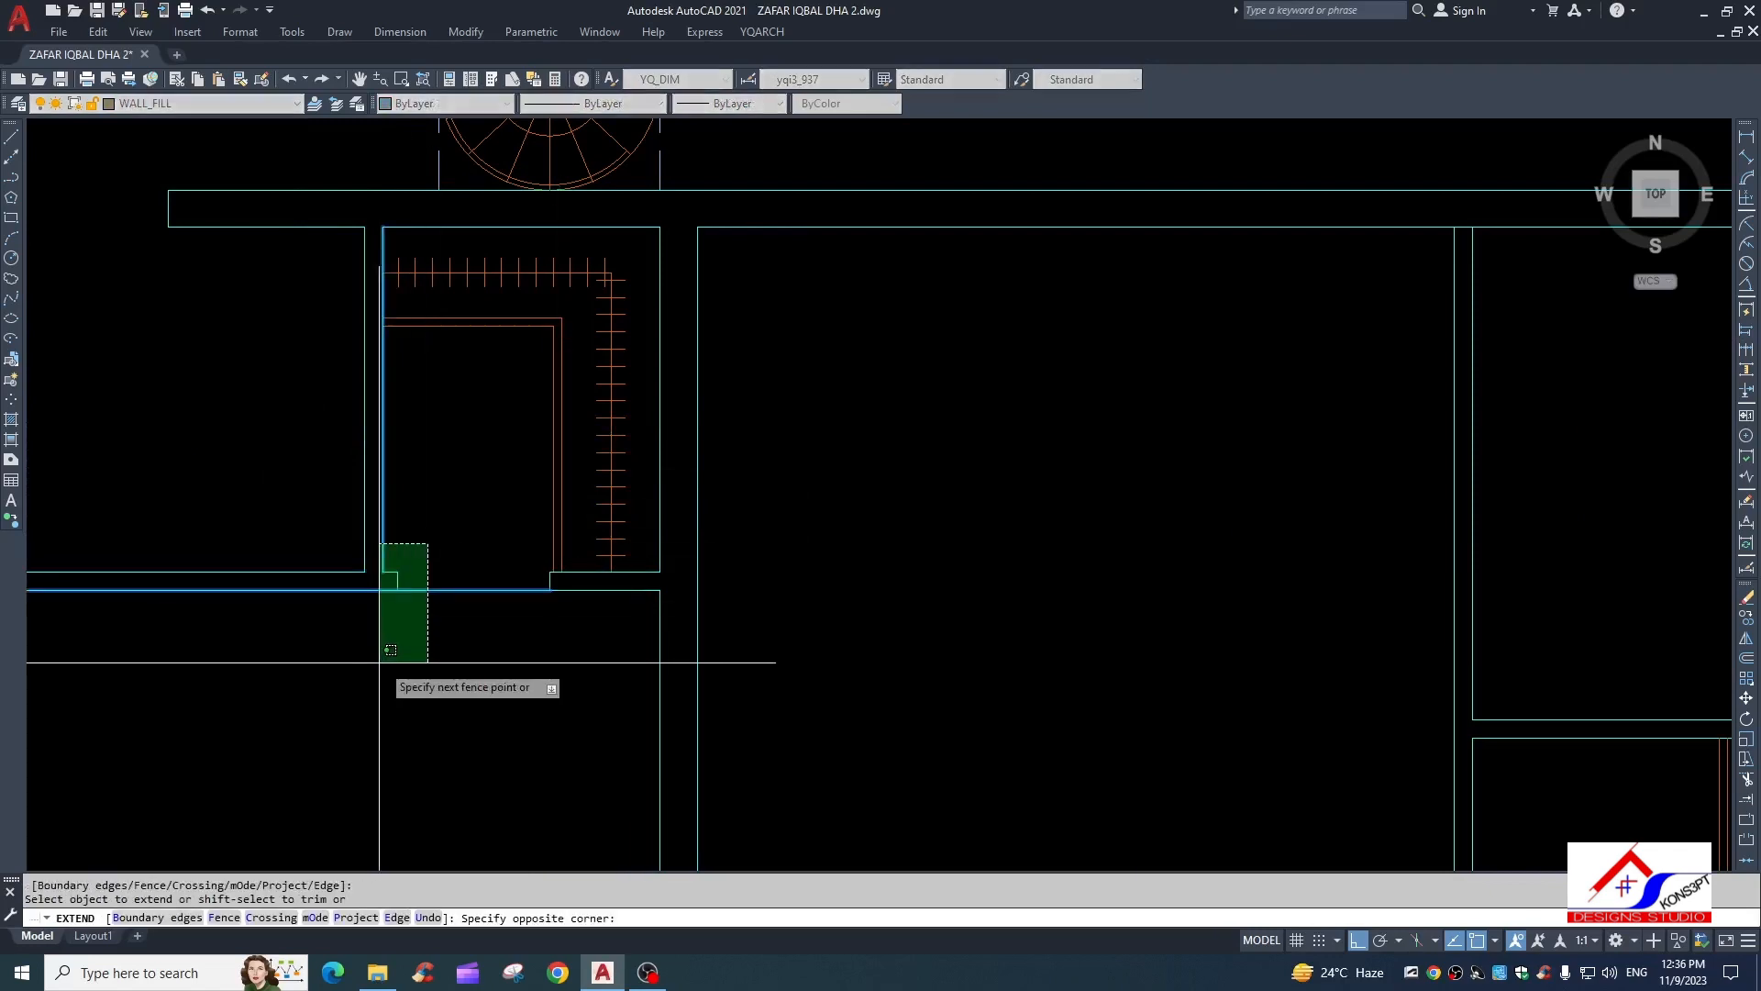
key("Escape")
Erase the end lines of the upper-left dressing room's opening and extend the upper wall line across it
left_click(378, 663)
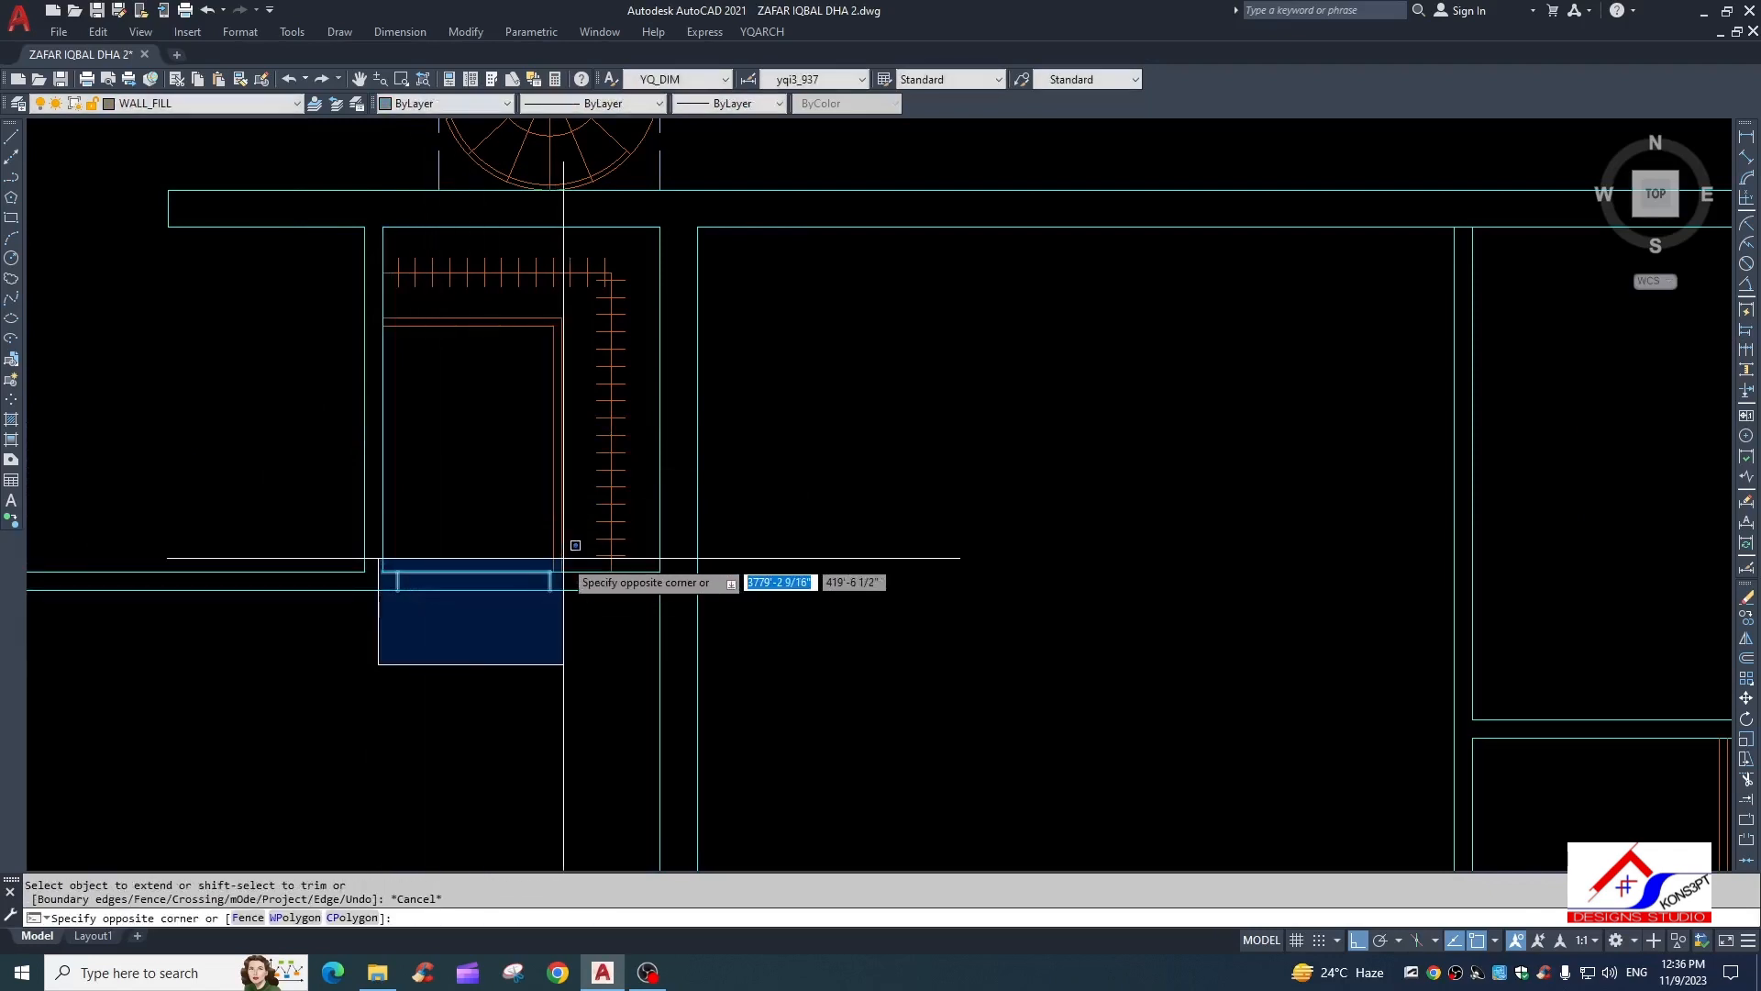
left_click(554, 545)
type("e")
key("Escape")
type("ex")
key("space")
key("space")
left_click(569, 573)
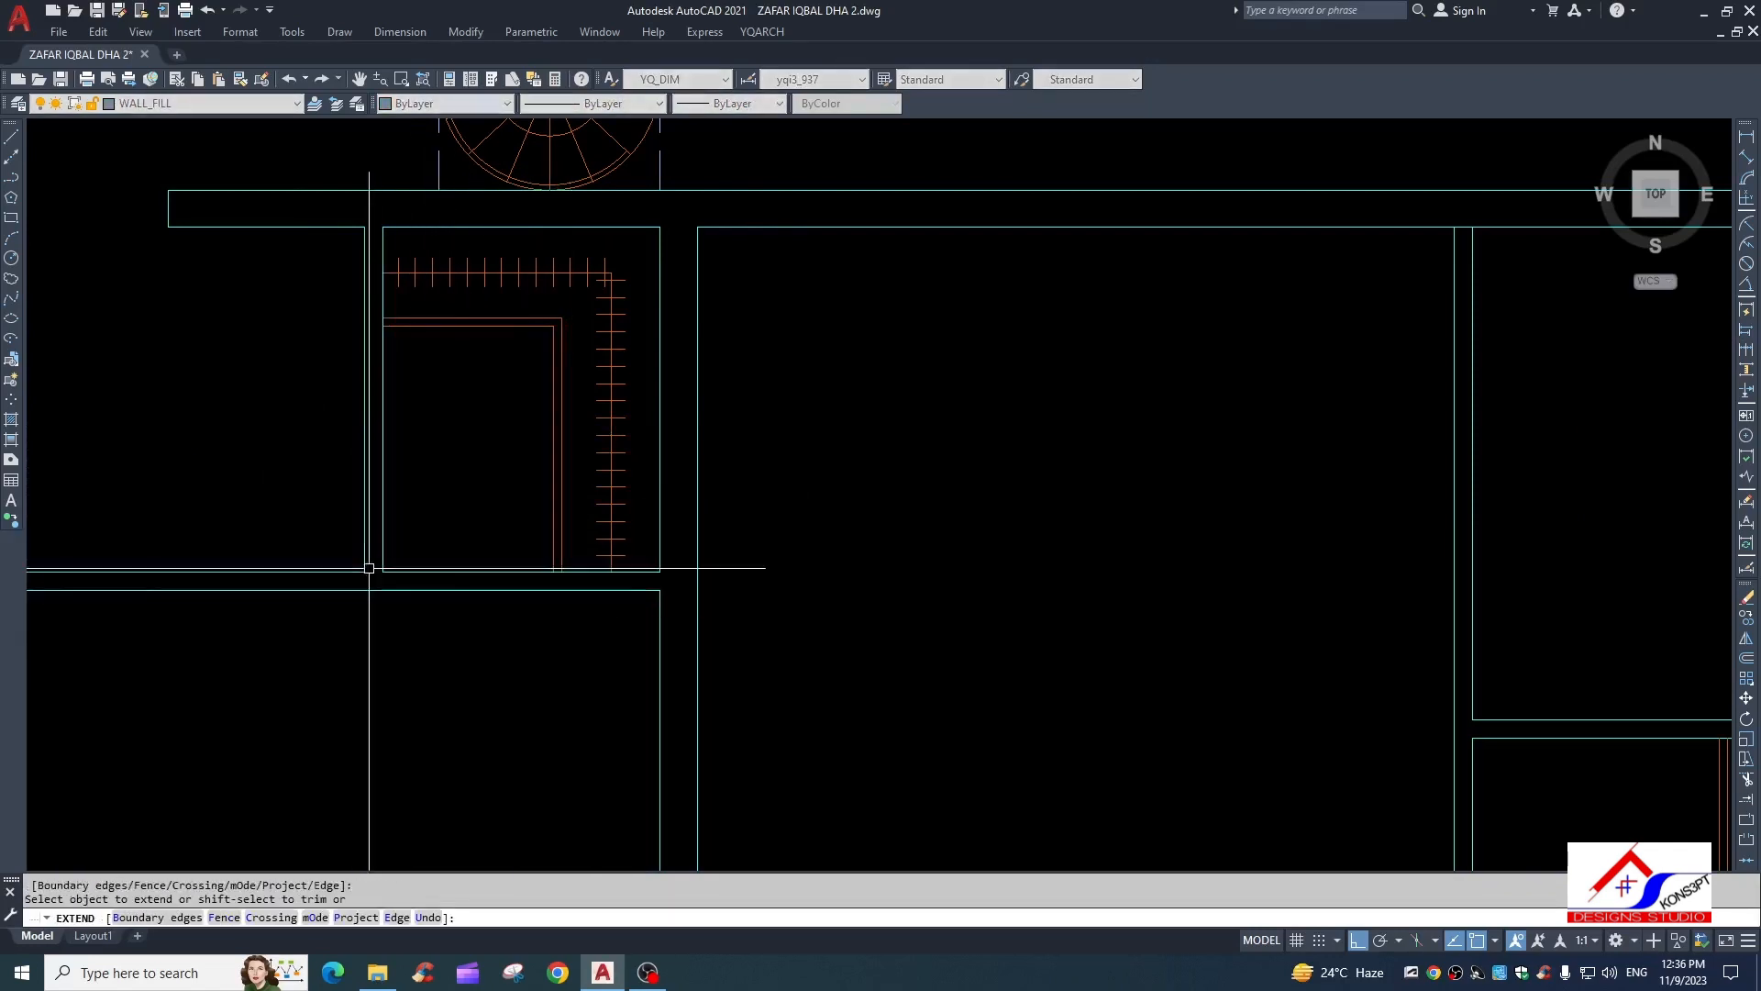
Extend the rear wall lines across the window opening of the upper-left bathroom
scroll(368, 566, "down", 2)
middle_click_drag(368, 566, 455, 641)
key("Escape")
key("Escape")
key("Escape")
key("space")
left_click(366, 395)
left_click(343, 443)
key("Escape")
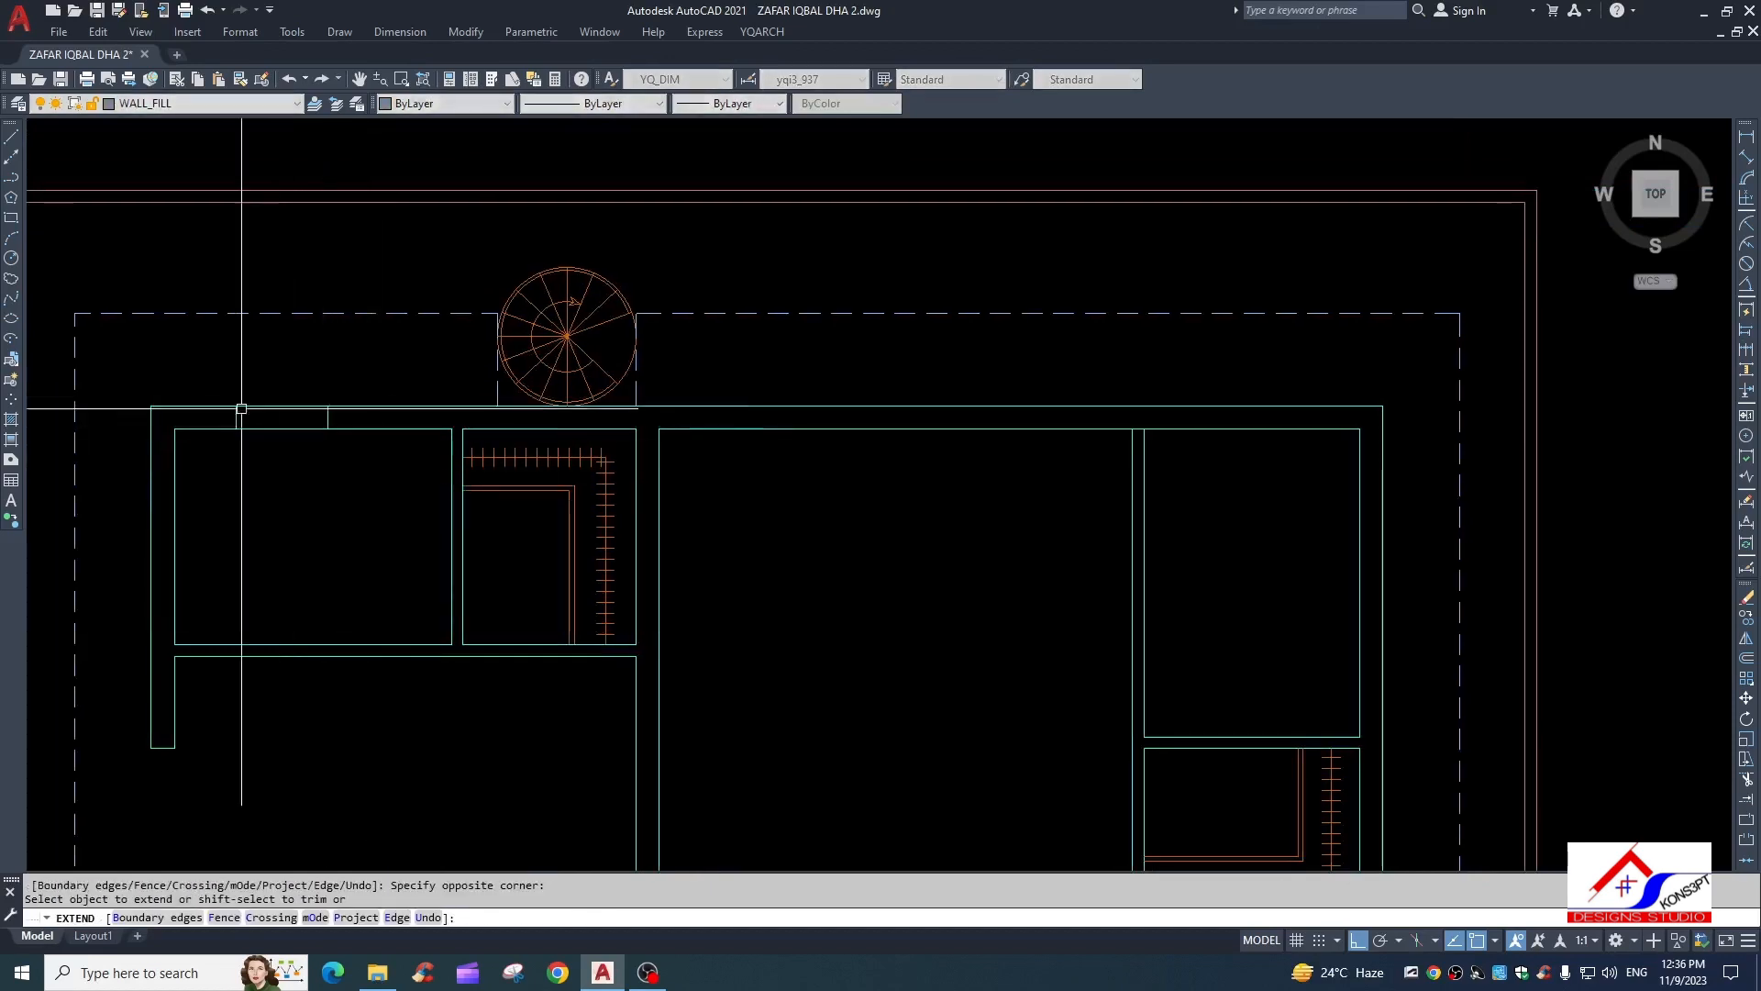
Erase the leftover end lines of the upper-left bathroom's window opening
left_click(219, 393)
left_click(354, 467)
type("e")
scroll(262, 695, "down", 2)
key("space")
Extend the left side wall lines across the left bedroom's window opening and erase its end lines
left_click(319, 463)
left_click(277, 472)
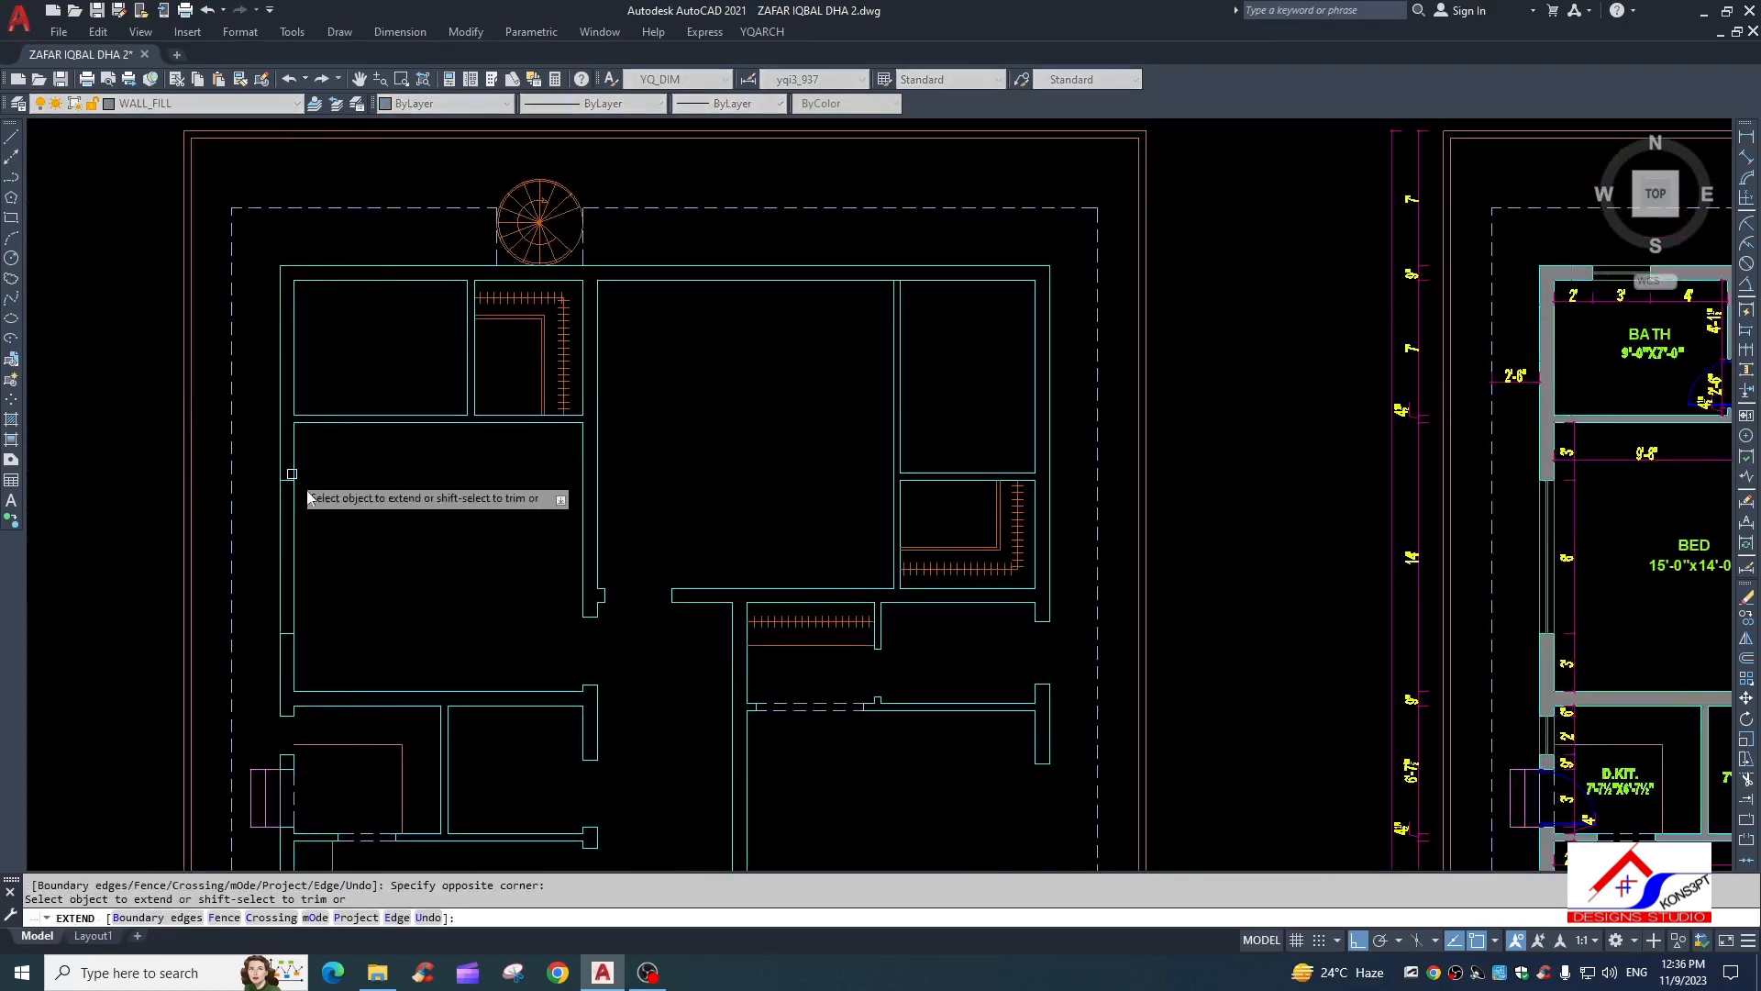
key("Escape")
left_click(265, 470)
left_click(358, 666)
key("e")
key("space")
key("Escape")
Extend the left side wall lines across the window and door openings of the D.KIT. room
middle_click_drag(320, 733, 357, 559)
scroll(357, 559, "up", 4)
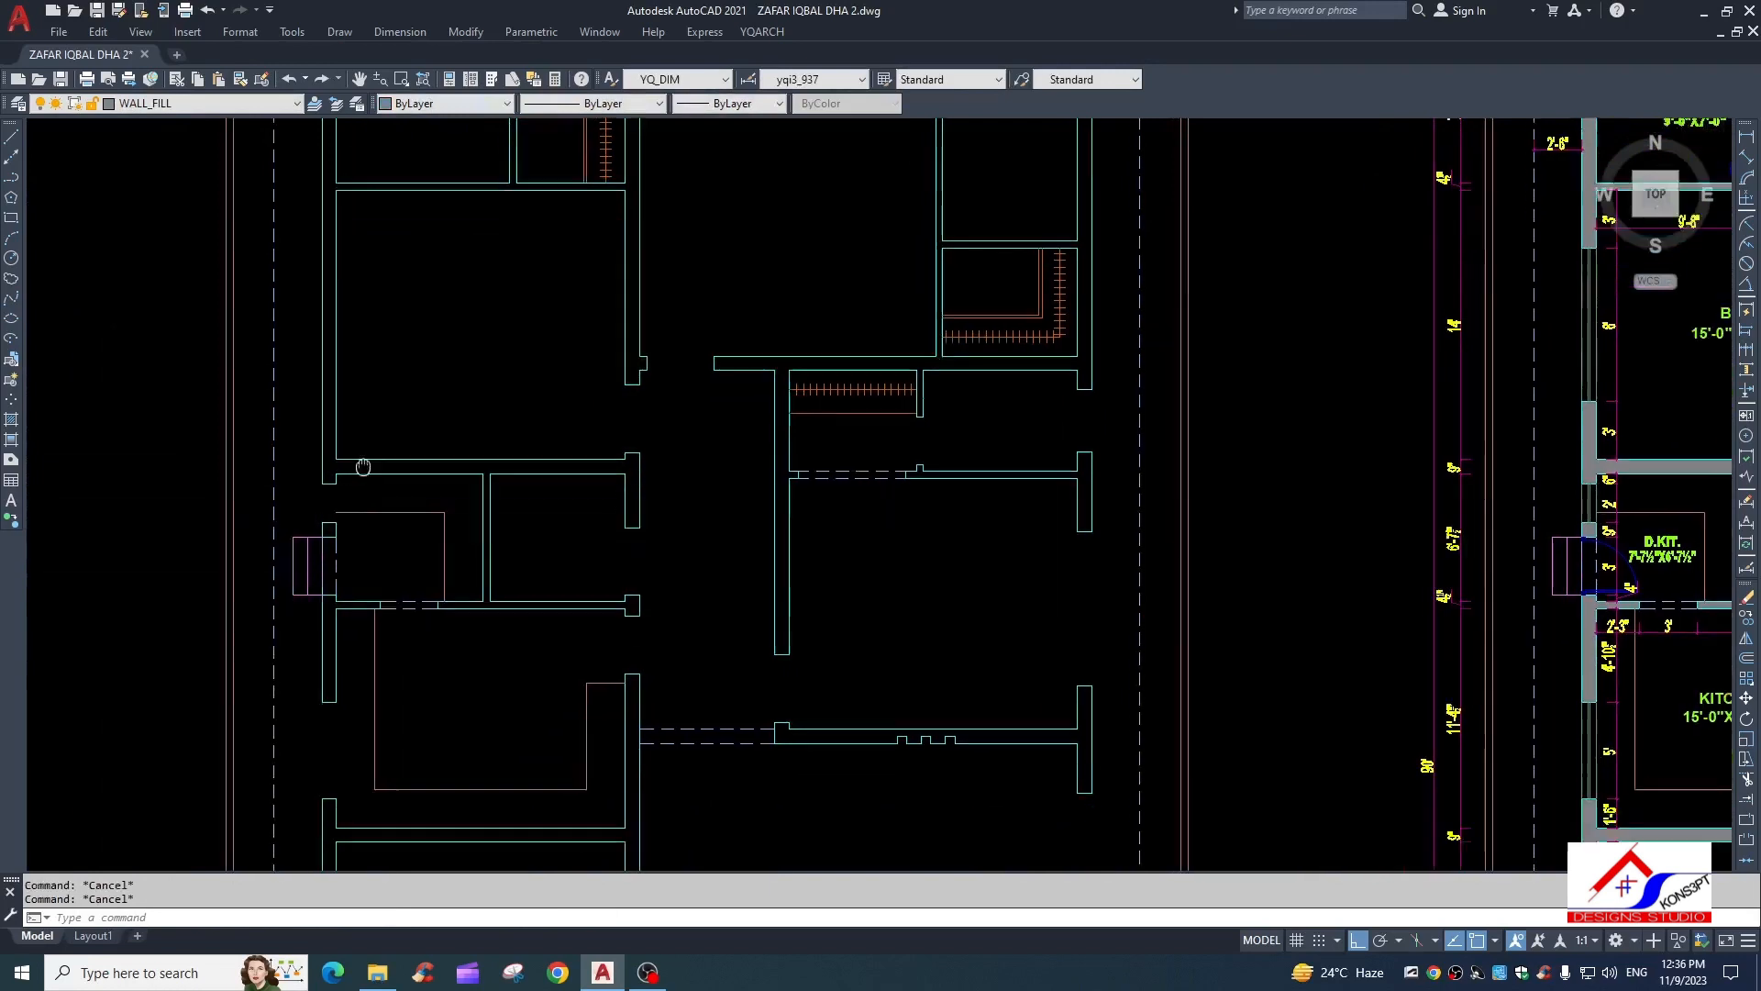
left_click(404, 476)
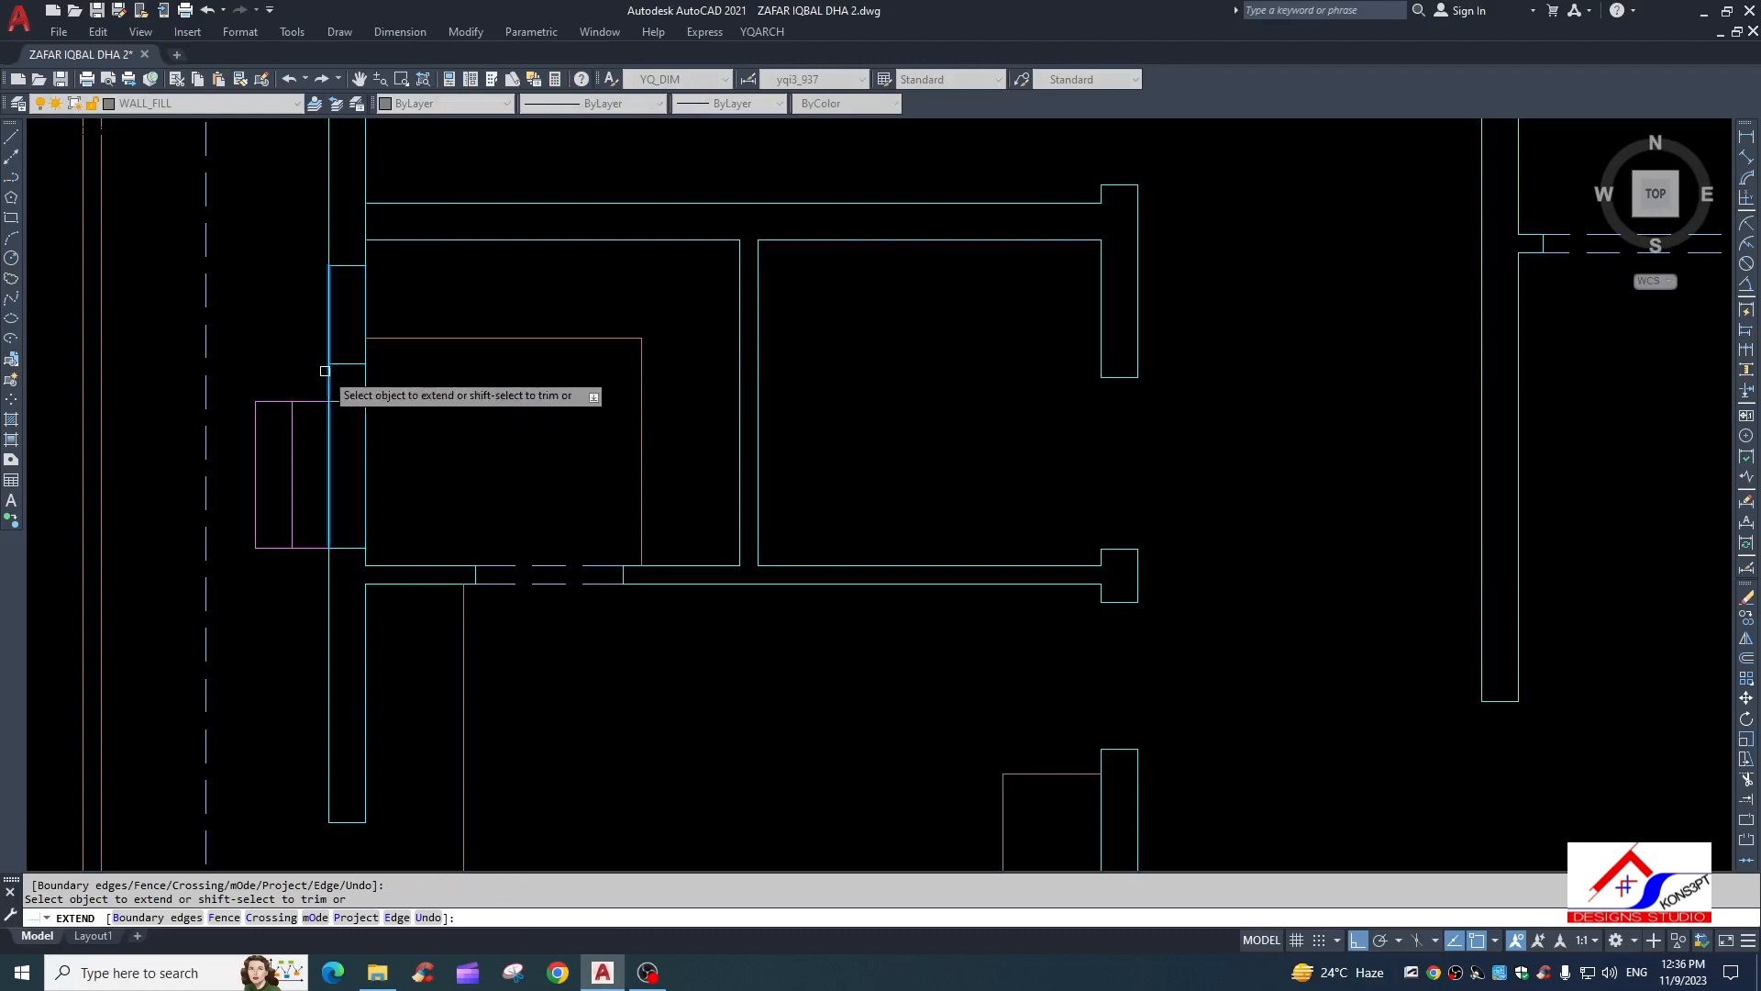
left_click(322, 373)
left_click(346, 384)
key("Escape")
Erase the leftover end lines in the D.KIT. room's outer wall and fillet the room's upper-left inner corner
left_click(296, 227)
left_click(403, 422)
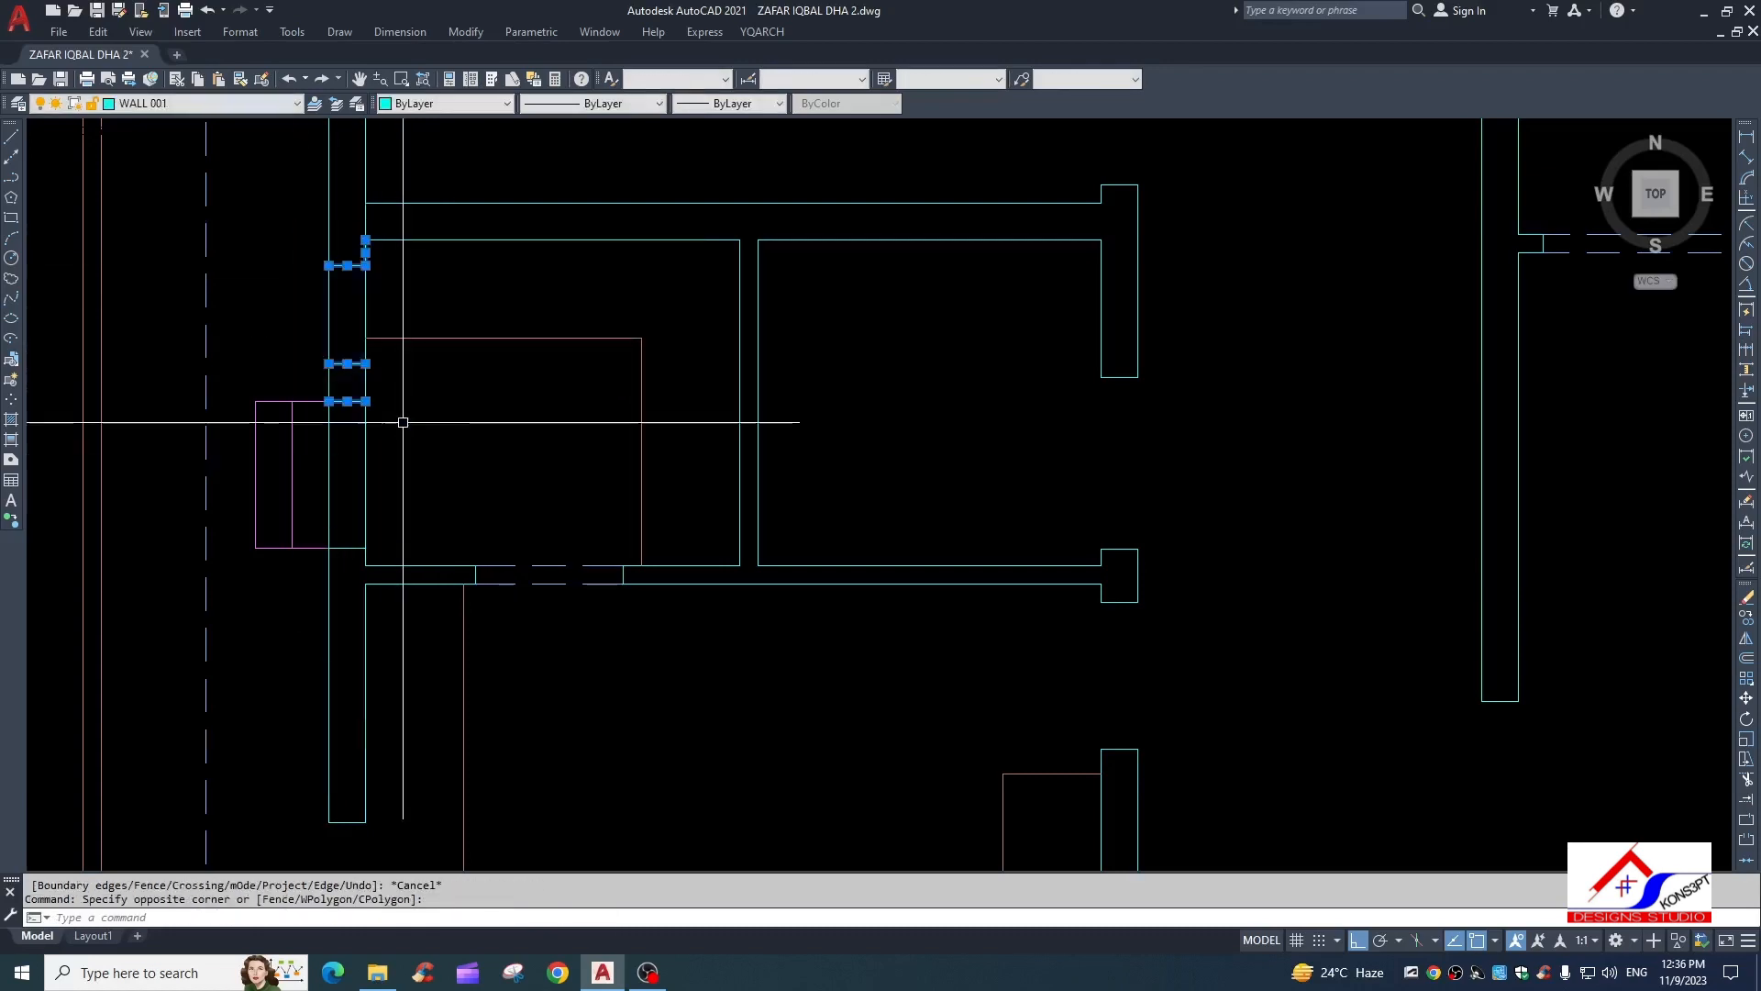
type("f")
key("space")
left_click(381, 240)
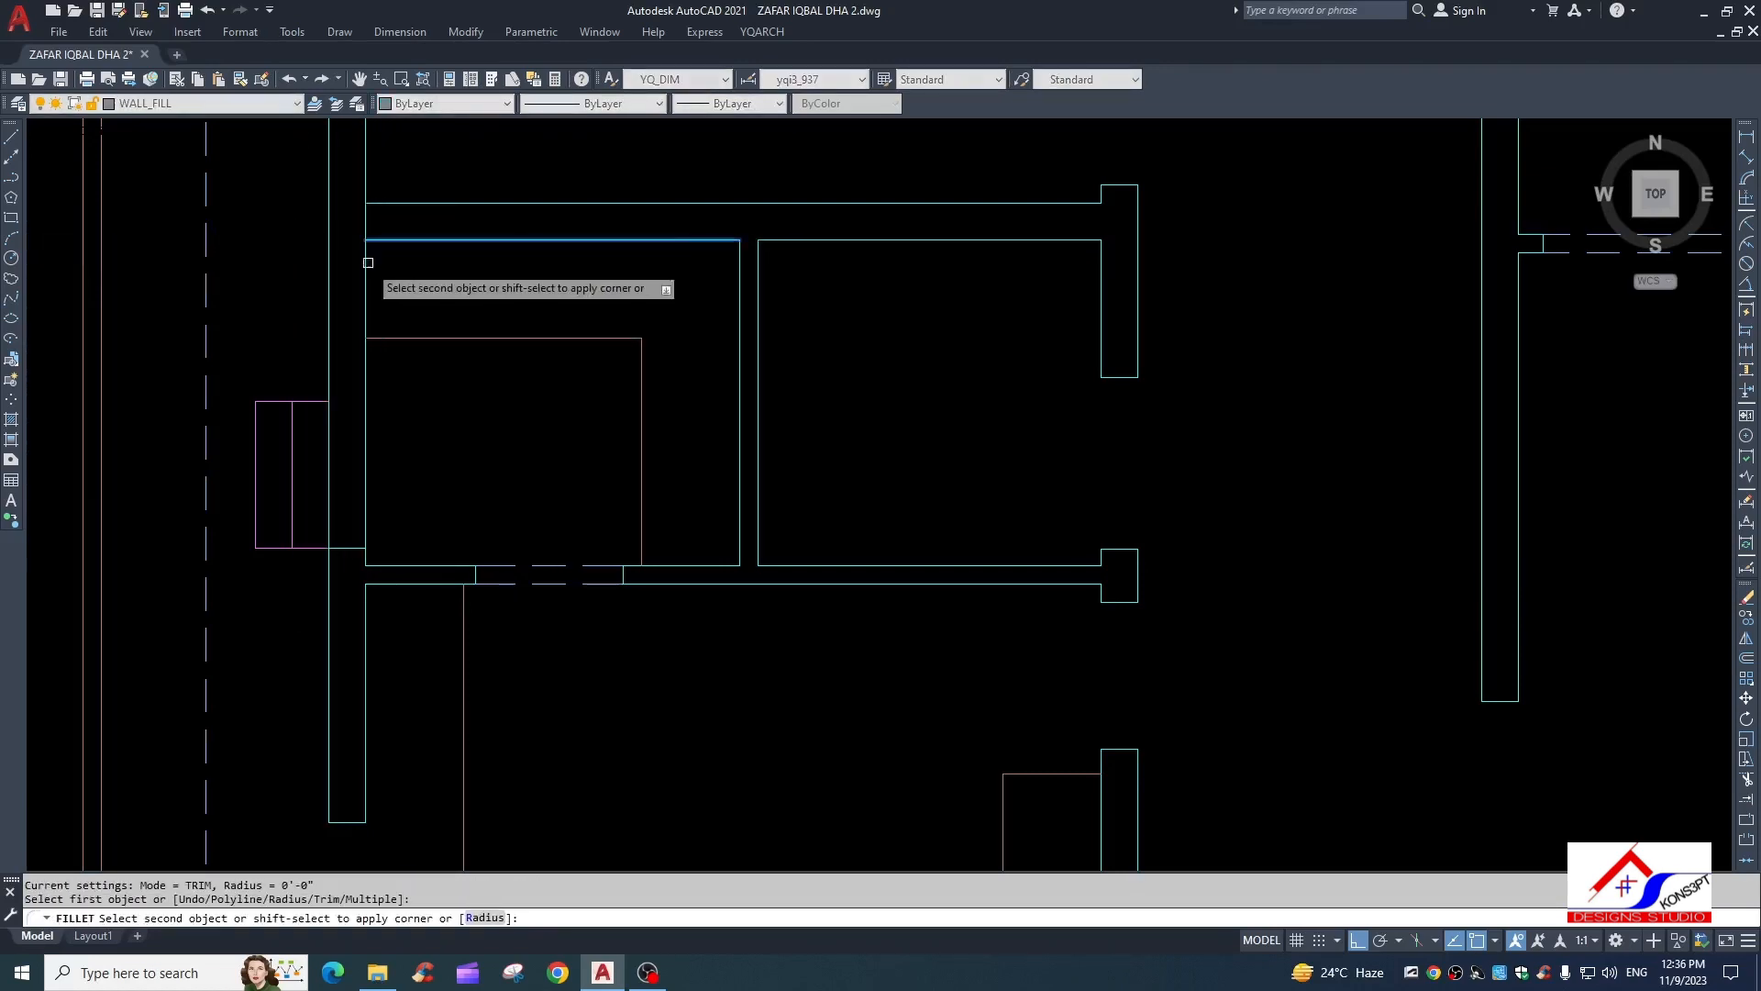
left_click(368, 264)
key("Escape")
Close the opening in the D.KIT. room's lower wall by erasing its dashed lines, extending the wall lines and erasing the end lines
scroll(371, 467, "down", 2)
key("Escape")
scroll(449, 725, "up", 2)
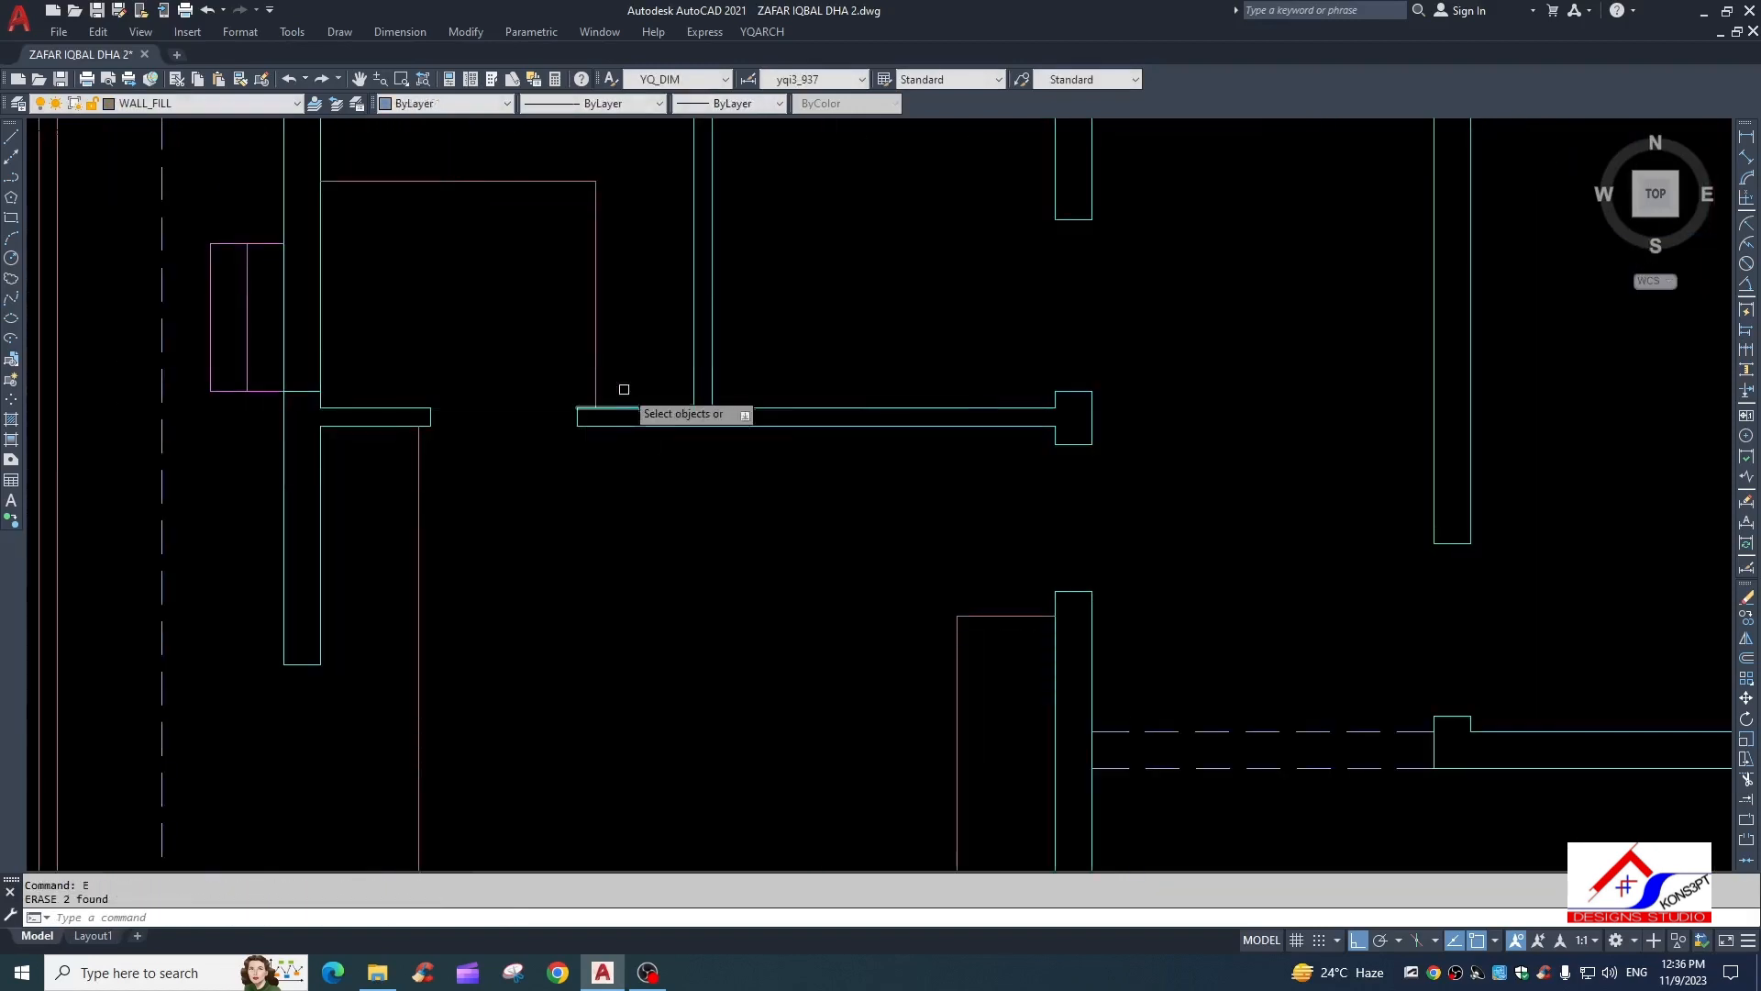
key("space")
left_click(624, 389)
left_click(617, 431)
key("Escape")
left_click(406, 377)
left_click(548, 467)
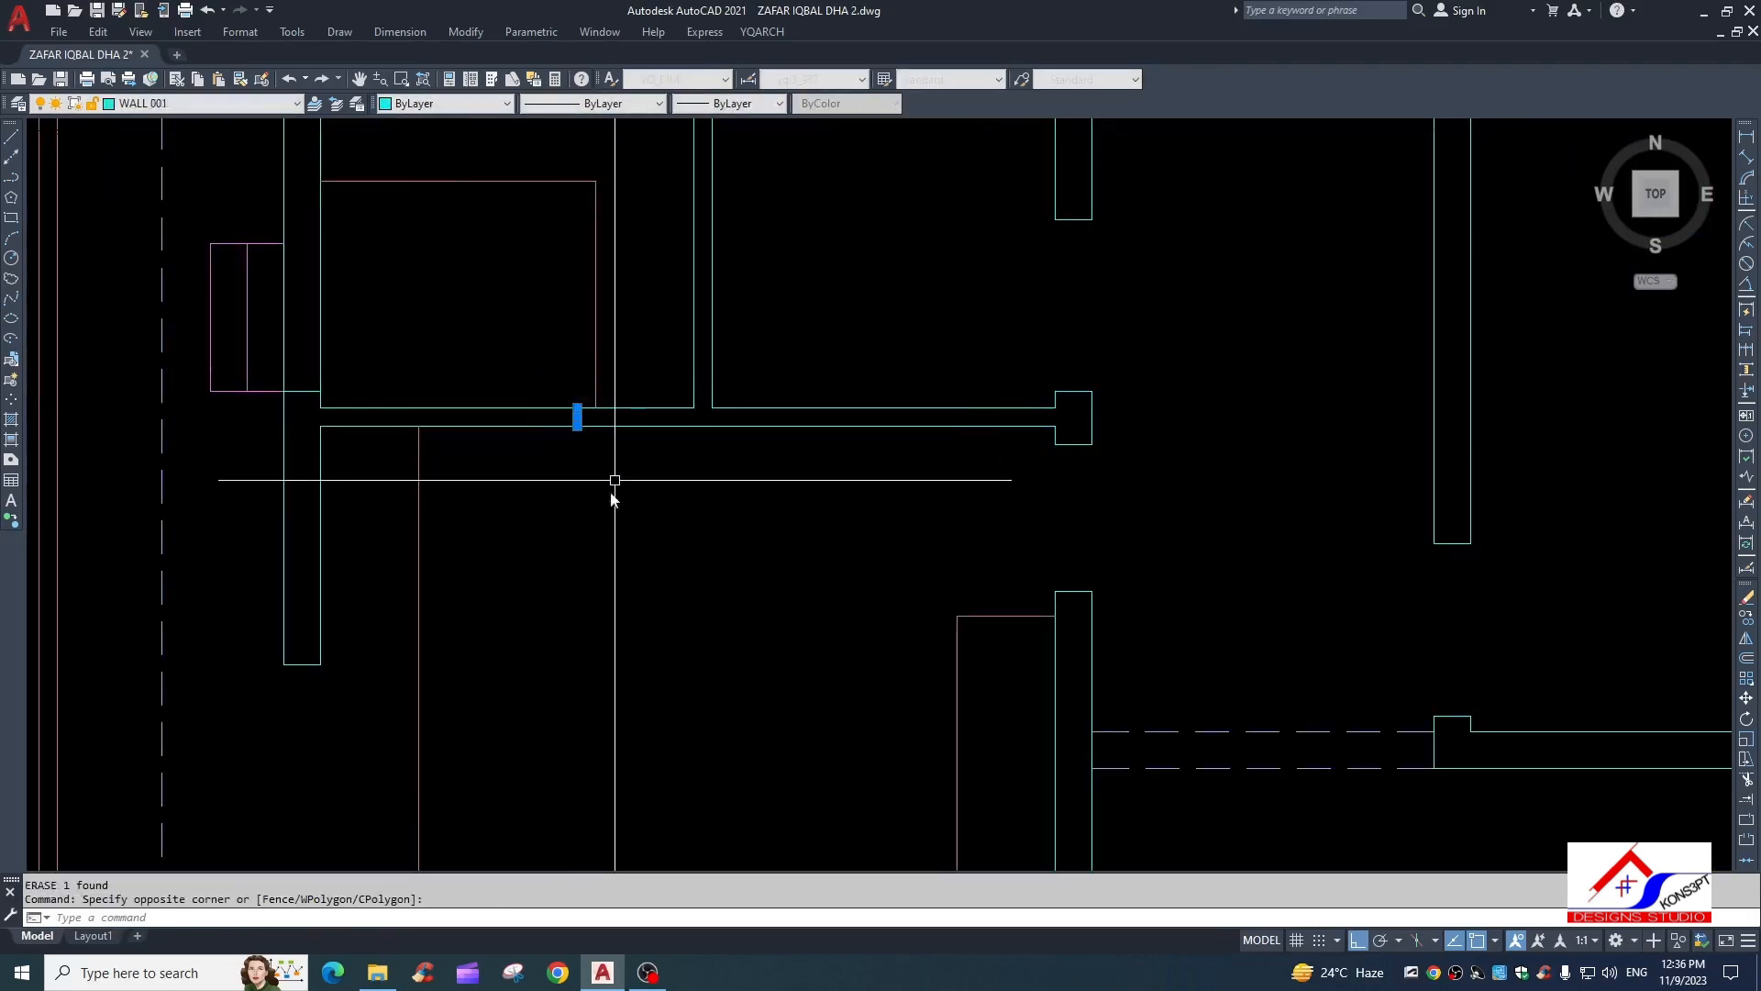
type("e")
Extend the left side wall lines across the window opening of the room below D.KIT. and erase its end lines
scroll(615, 480, "down", 2)
type("ex")
left_click(462, 412)
left_click(396, 413)
key("Escape")
left_click(386, 415)
left_click(458, 477)
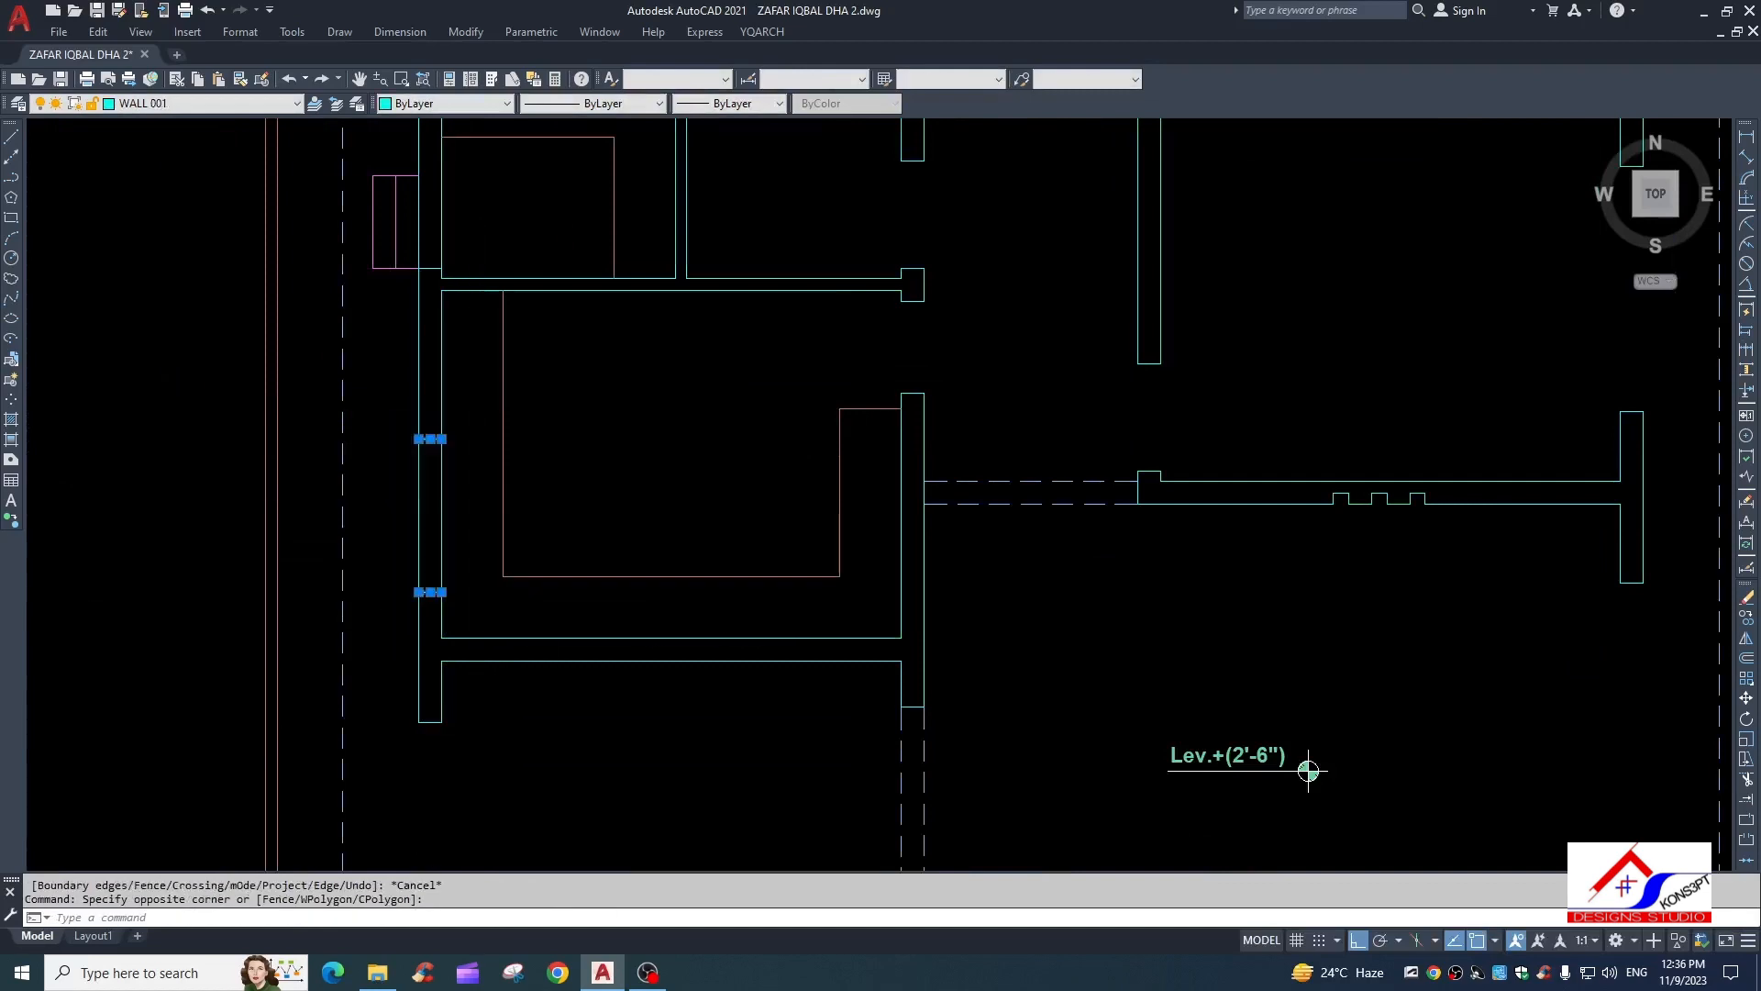
type("e")
Extend the left side wall lines across the next room's window opening further down and erase its end lines
middle_click_drag(449, 787, 452, 487)
type("ex")
left_click(470, 389)
left_click(400, 392)
key("Escape")
left_click(397, 429)
left_click(474, 646)
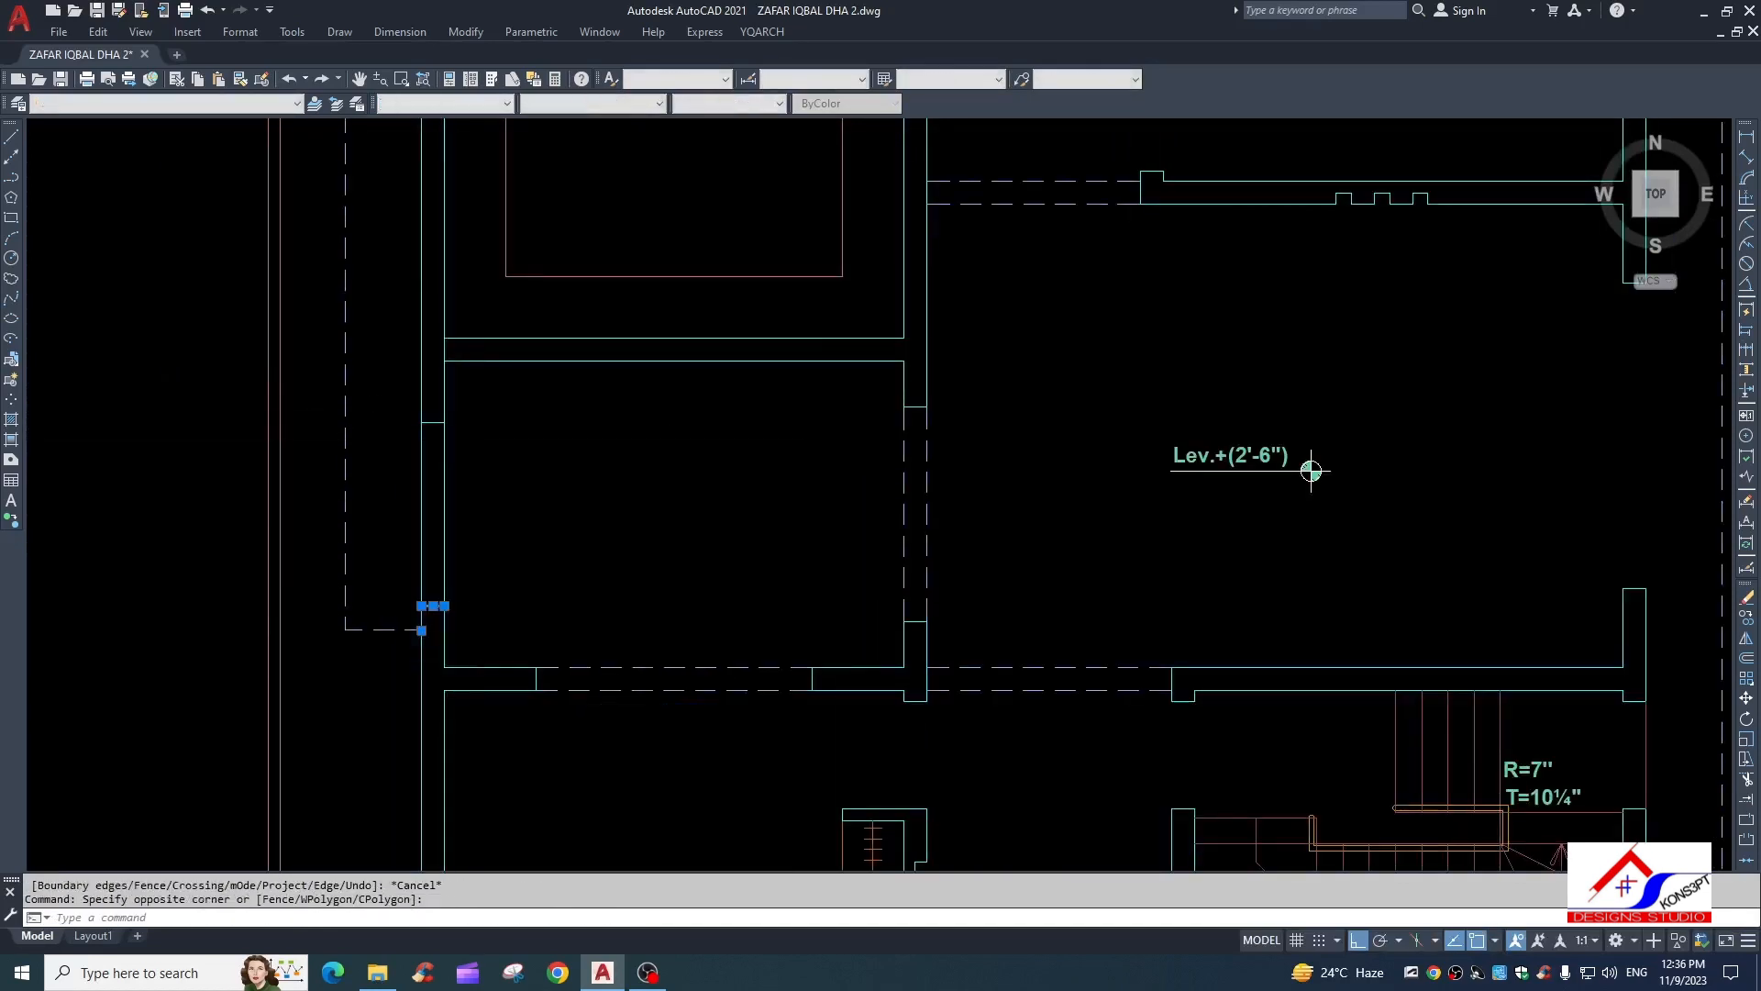
type("e")
left_click(381, 377)
left_click(466, 461)
type("e")
Erase the dashed lines spanning the opening in the horizontal wall above the lower-left room
middle_click_drag(454, 611, 409, 324)
key("Escape")
left_click(812, 307)
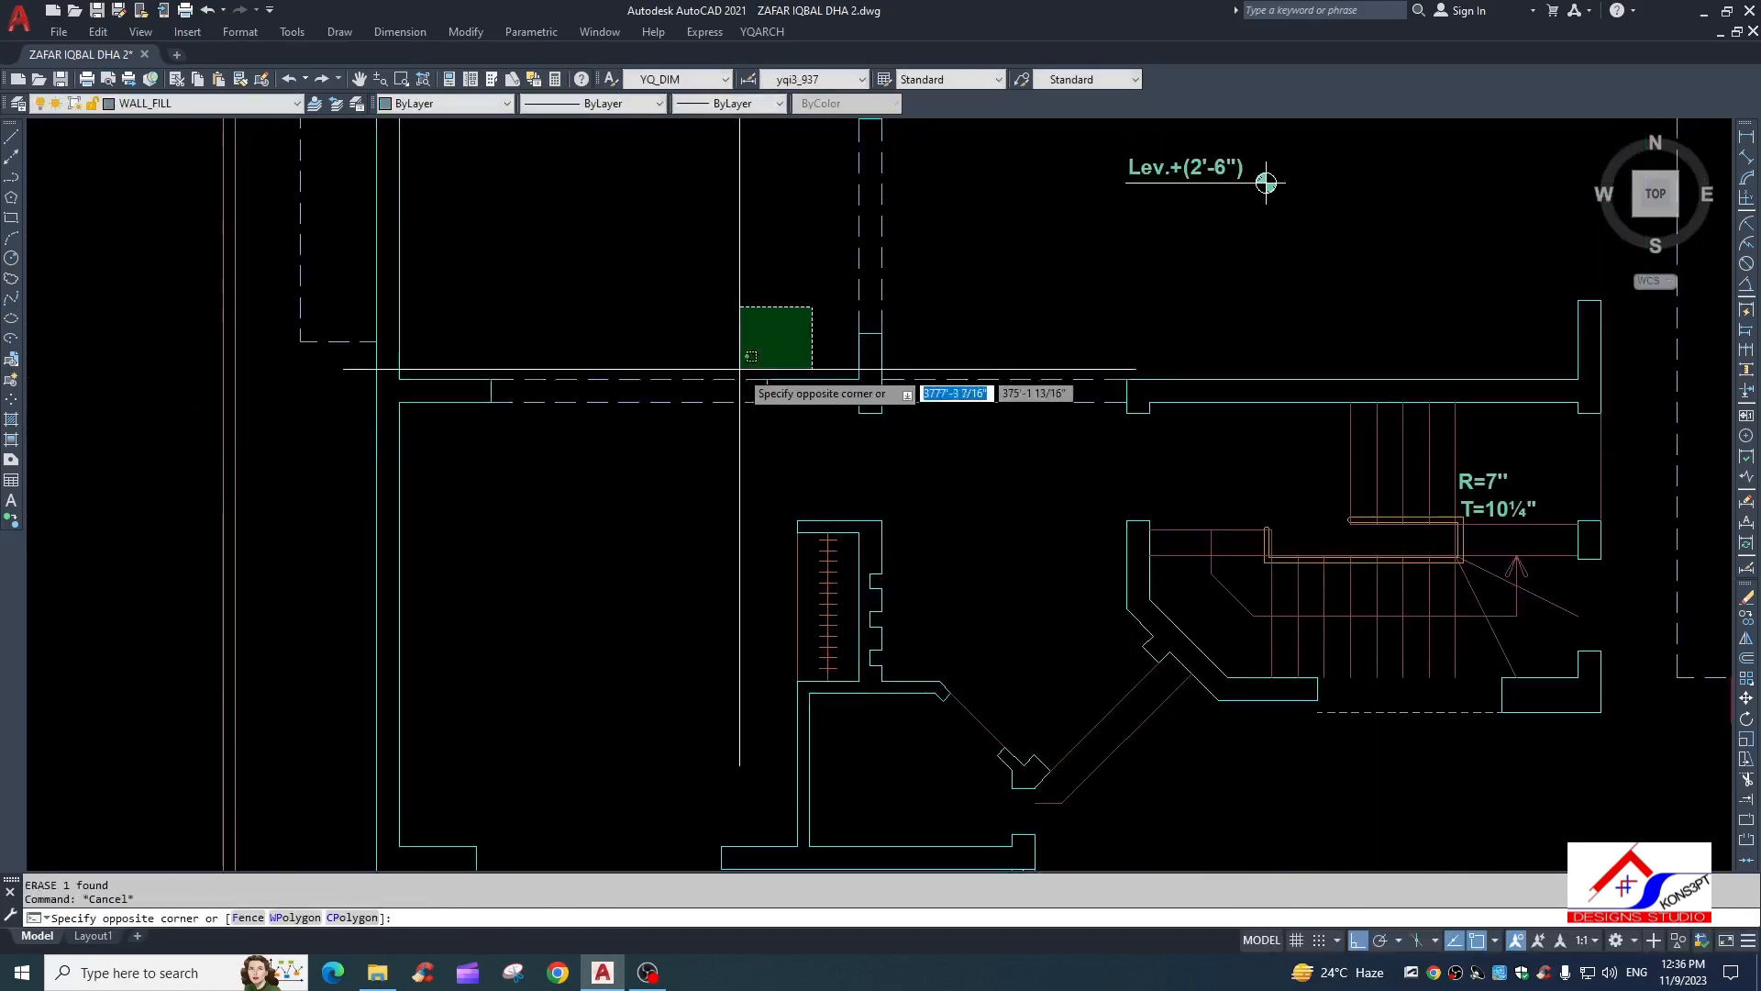
key("Escape")
left_click(700, 356)
left_click(672, 453)
type("e")
Extend both wall lines across the horizontal opening above the lower-left room and erase its end lines
left_click(481, 378)
left_click(481, 402)
key("Escape")
left_click(478, 359)
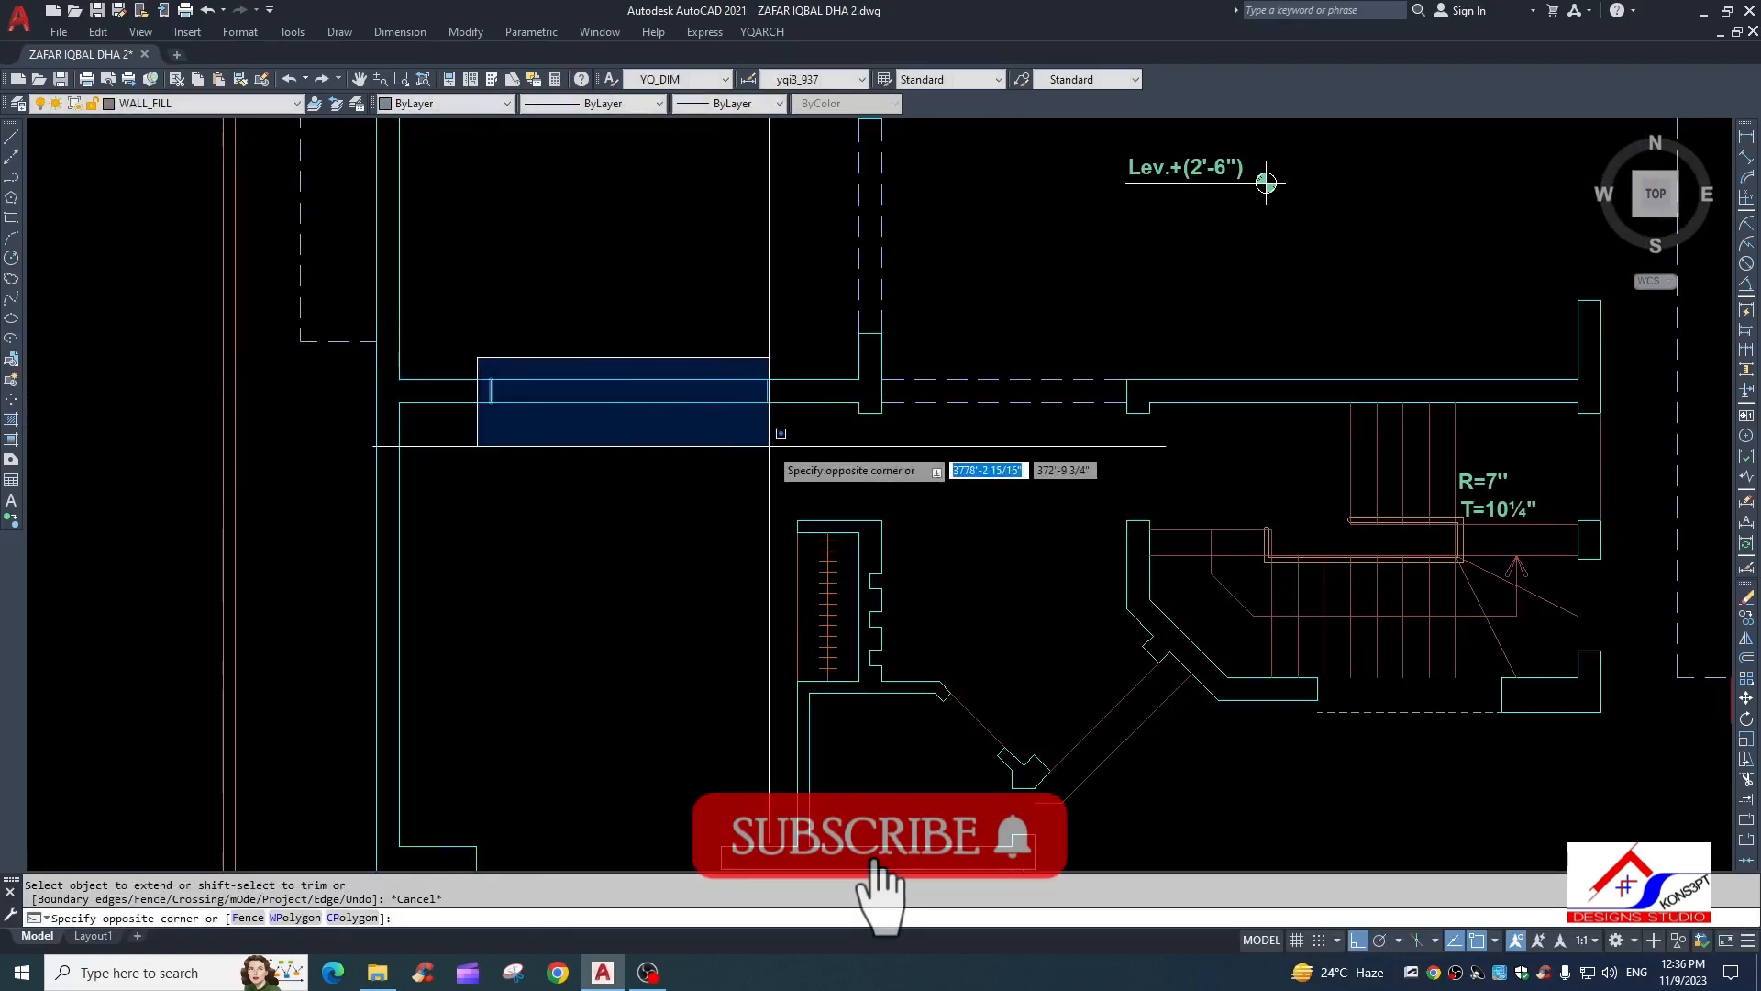
left_click(781, 445)
type("e")
Extend the lower-left room's bottom wall lines across its window opening
scroll(624, 499, "down", 2)
middle_click_drag(625, 499, 614, 353)
scroll(544, 579, "up", 2)
type("ex")
left_click(491, 566)
left_click(489, 601)
key("Escape")
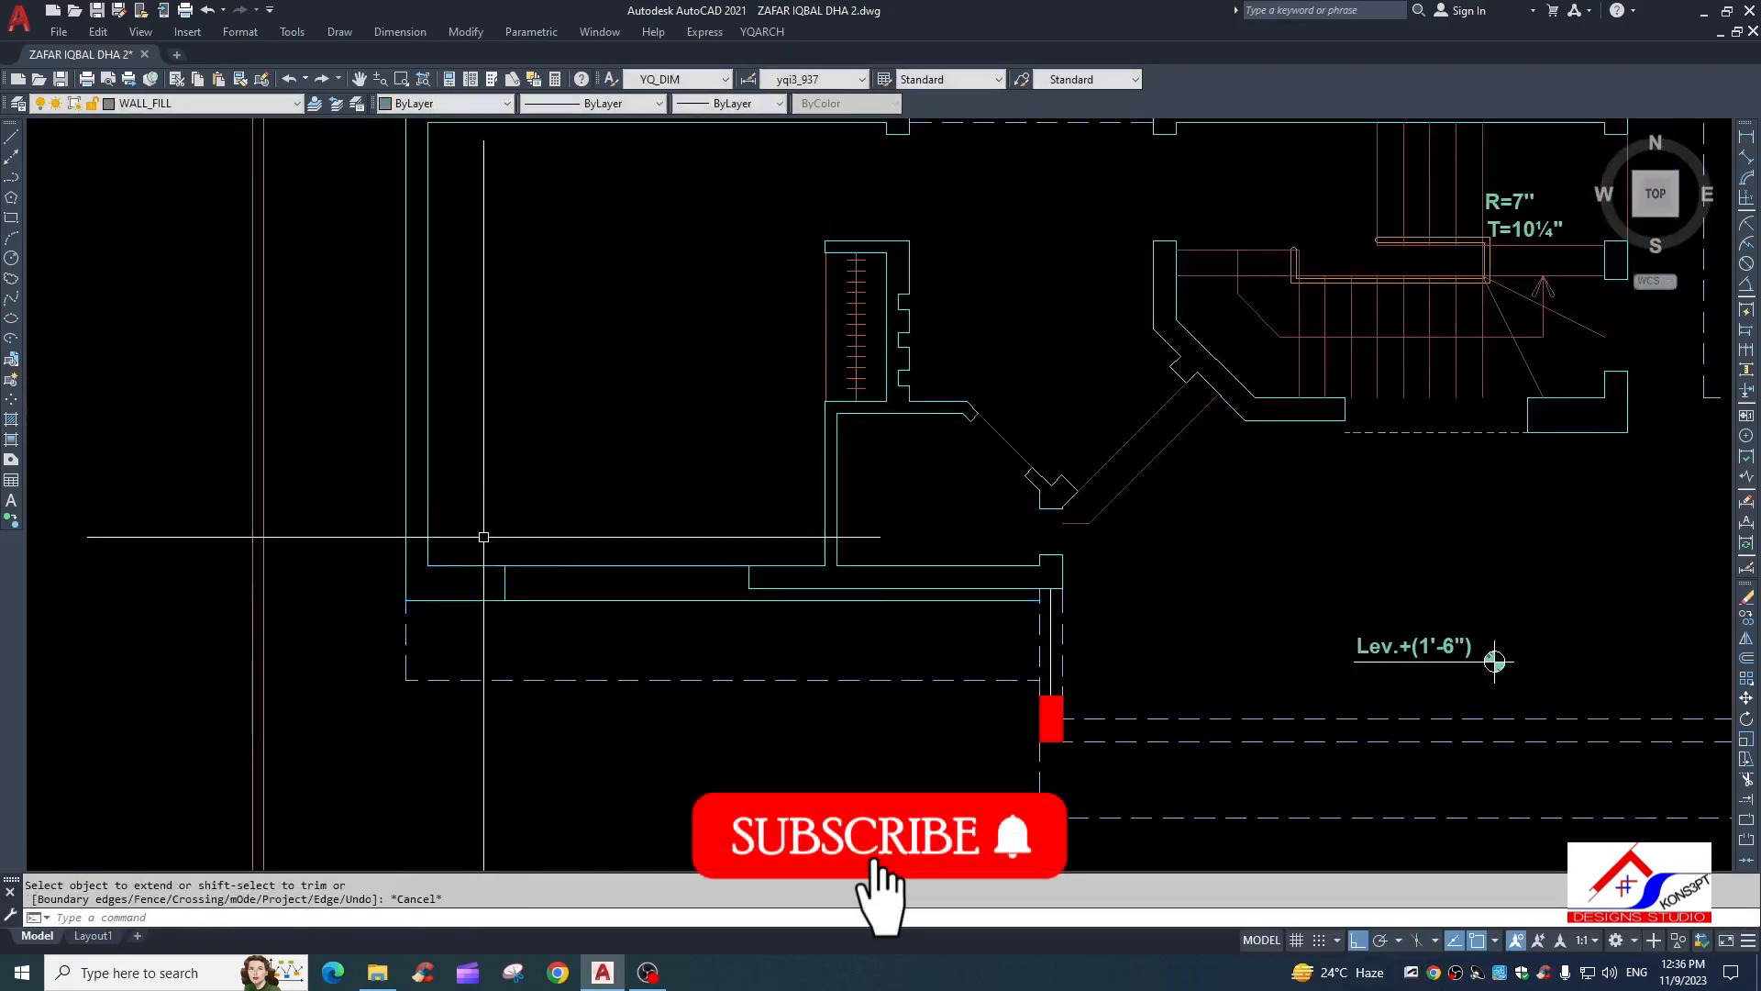
left_click(484, 536)
left_click(798, 628)
key("Escape")
key("Escape")
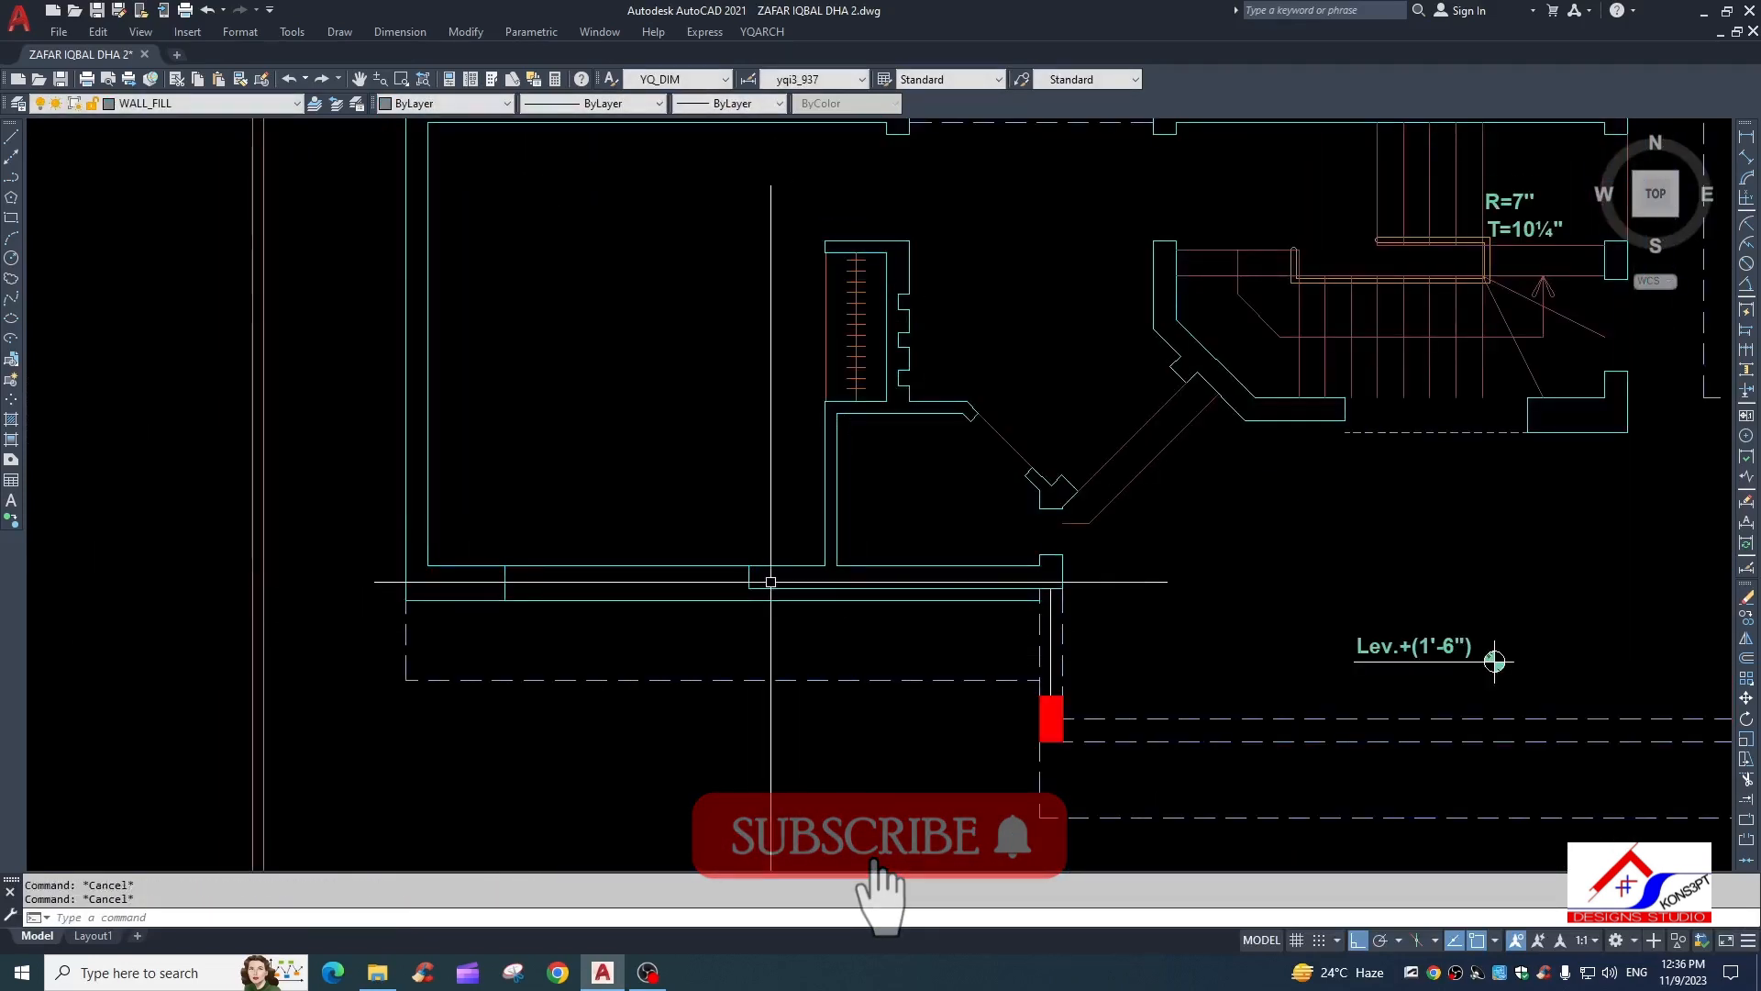
type("ex")
left_click(770, 588)
key("Escape")
Fillet the bottom wall's outer line with the window opening's left end line and erase the leftover piece crossing the wall
scroll(464, 572, "up", 2)
scroll(479, 585, "up", 2)
type("f")
left_click(538, 599)
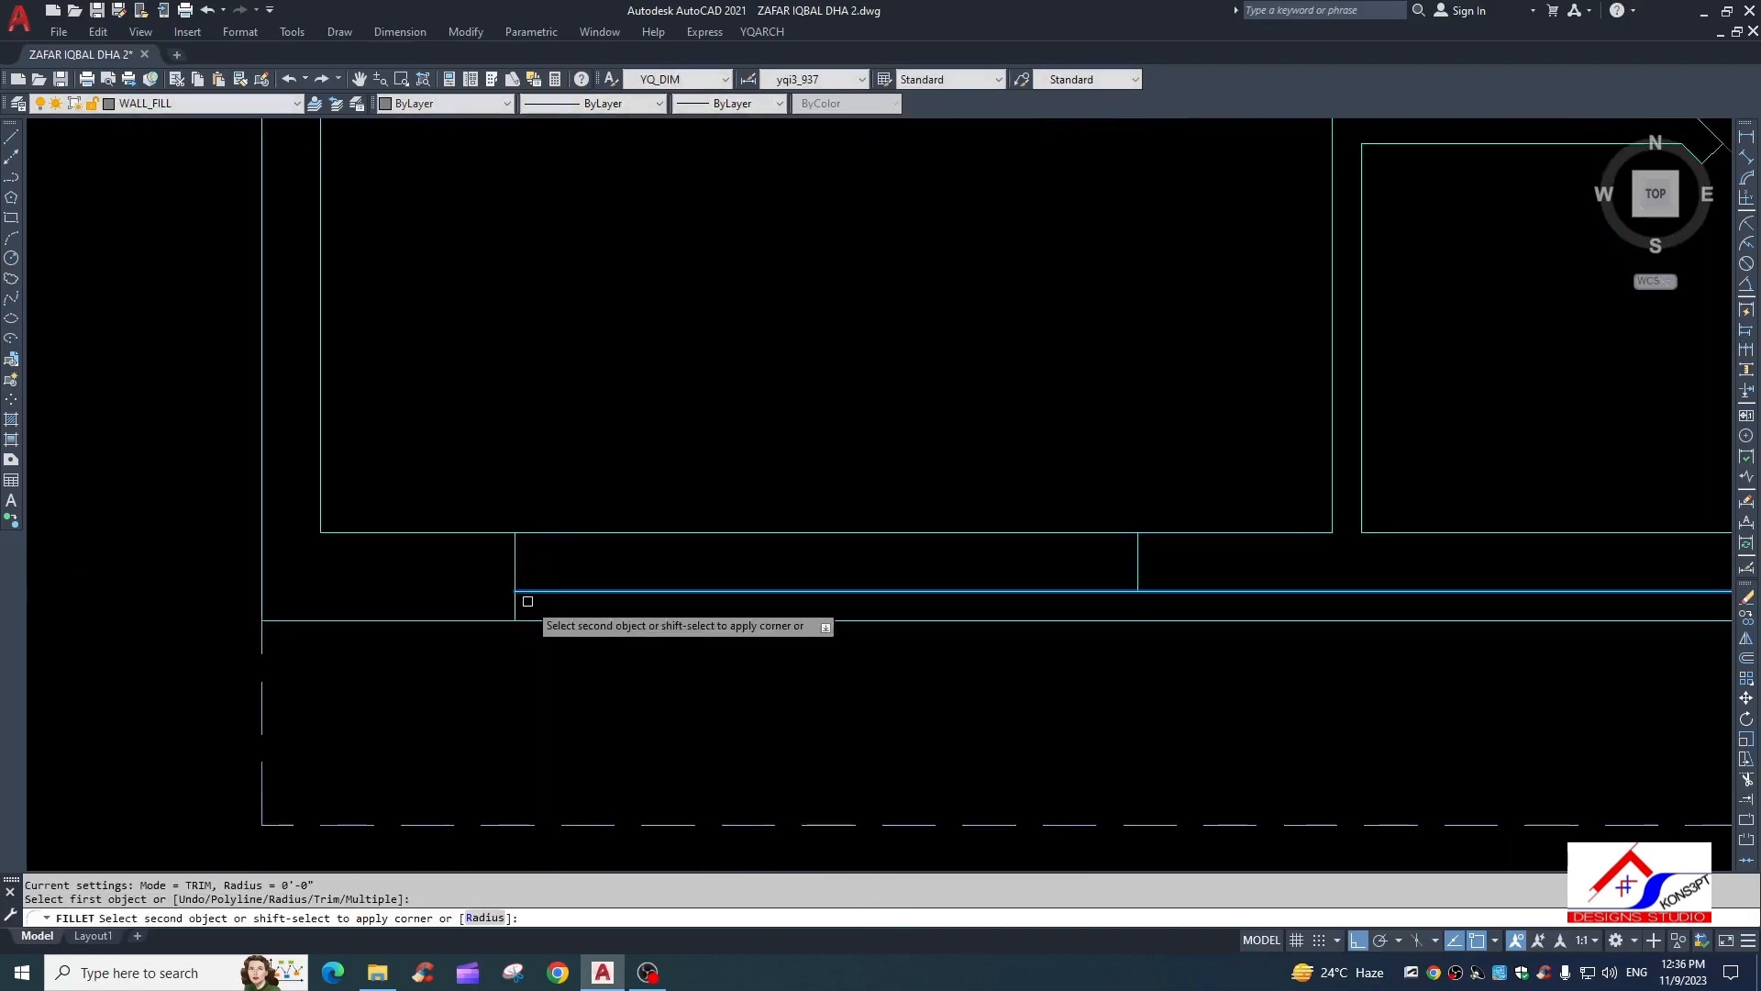
left_click(519, 603)
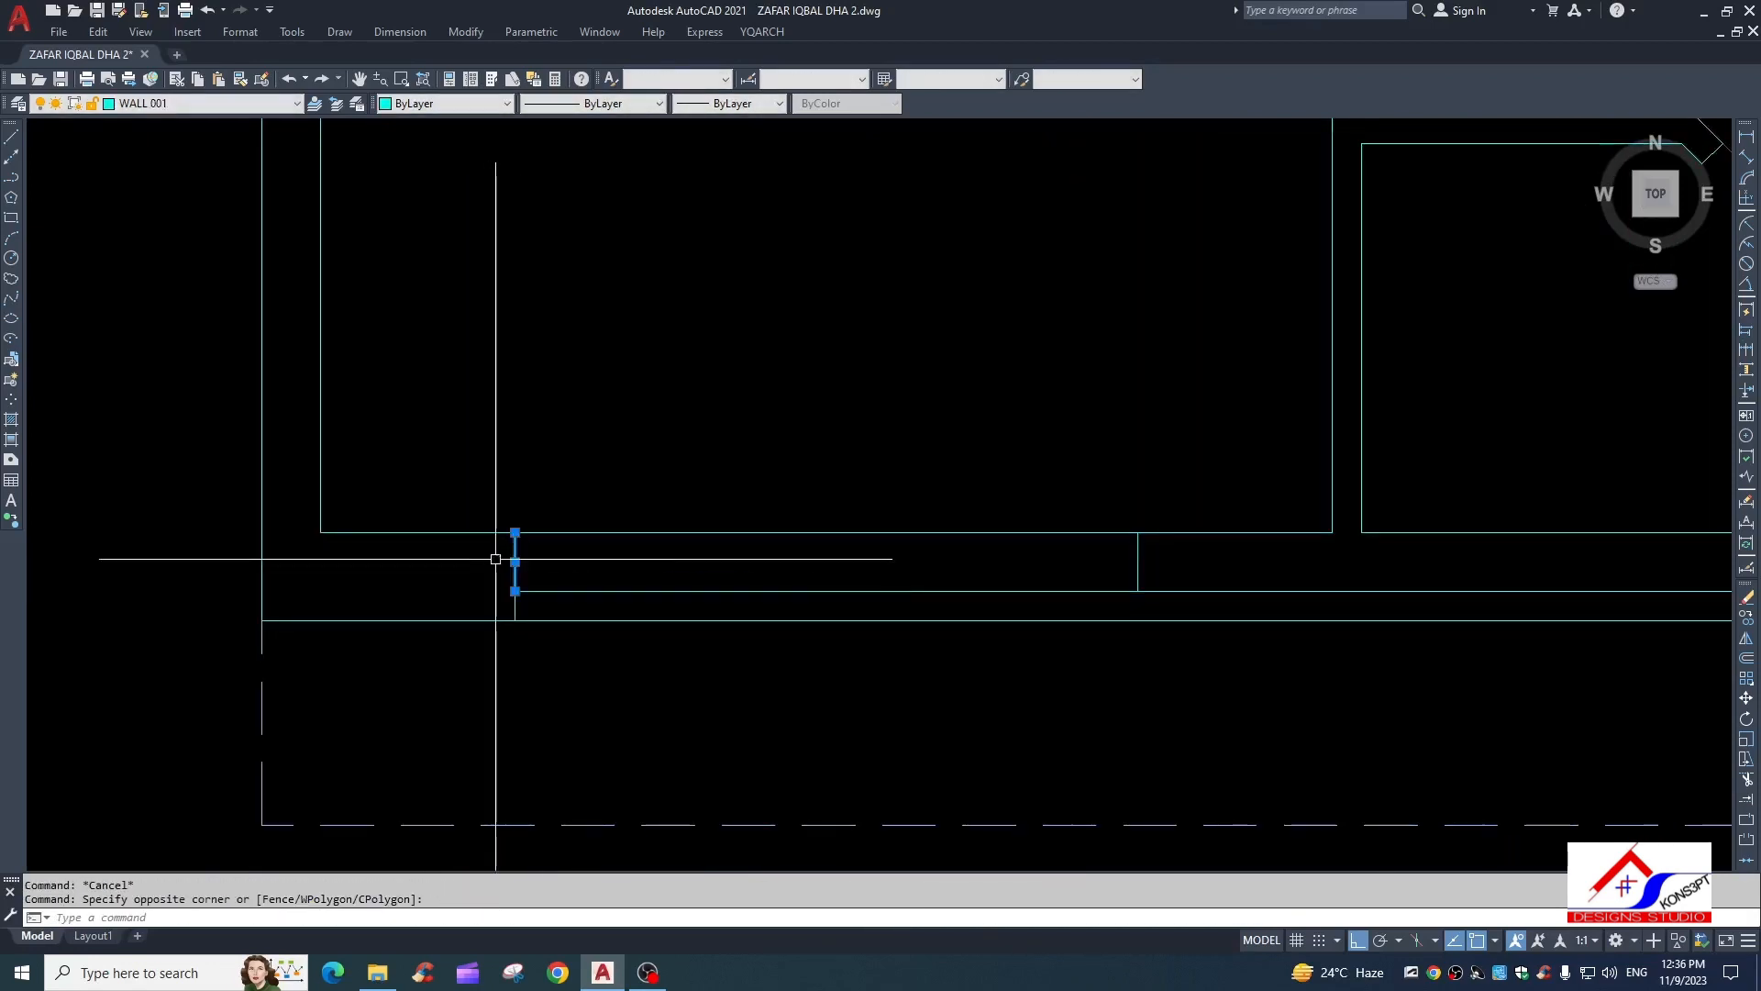
key("Delete")
key("Escape")
Trim the surplus outer line below the bottom wall and erase the window opening's right end line
scroll(509, 584, "down", 2)
key("space")
left_click(606, 575)
left_click(630, 559)
key("Escape")
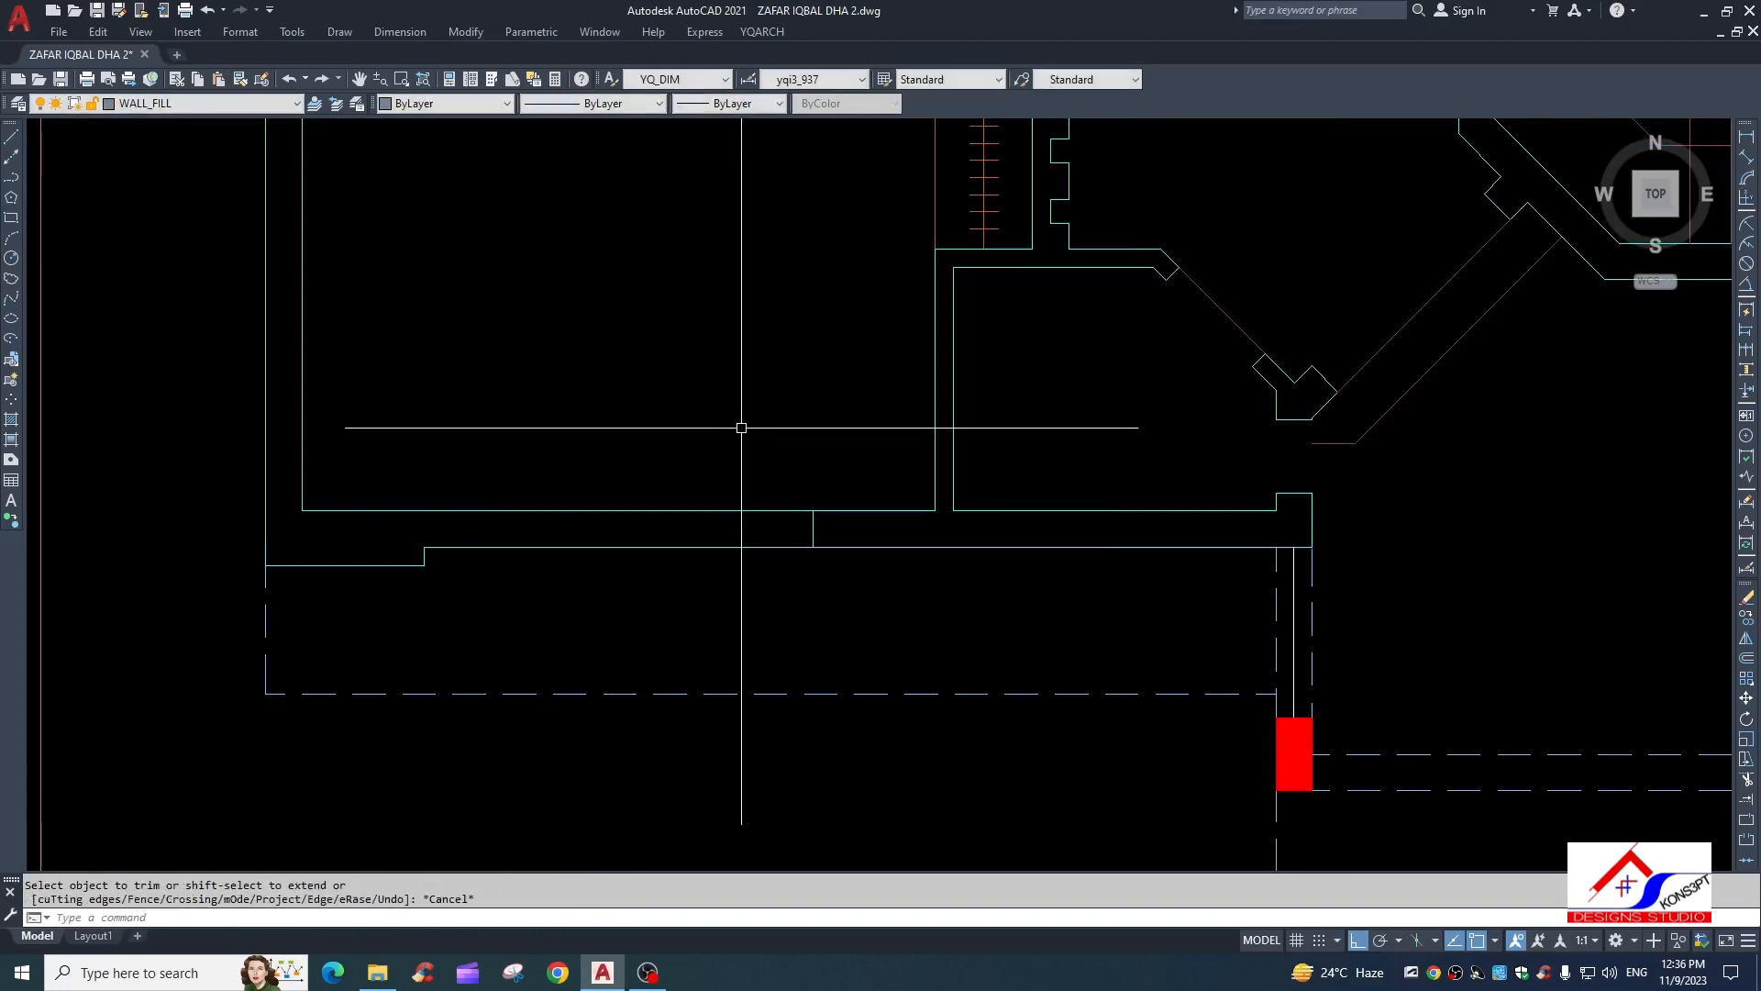
left_click(741, 428)
left_click(867, 614)
type("e")
Erase the door line in the diagonal opening of the small room beside the wardrobe
middle_click_drag(869, 577, 183, 757)
left_click(572, 468)
left_click(531, 527)
type("e")
Extend the small room's diagonal wall lines across the door opening and erase its end lines
scroll(471, 452, "up", 2)
type("ex")
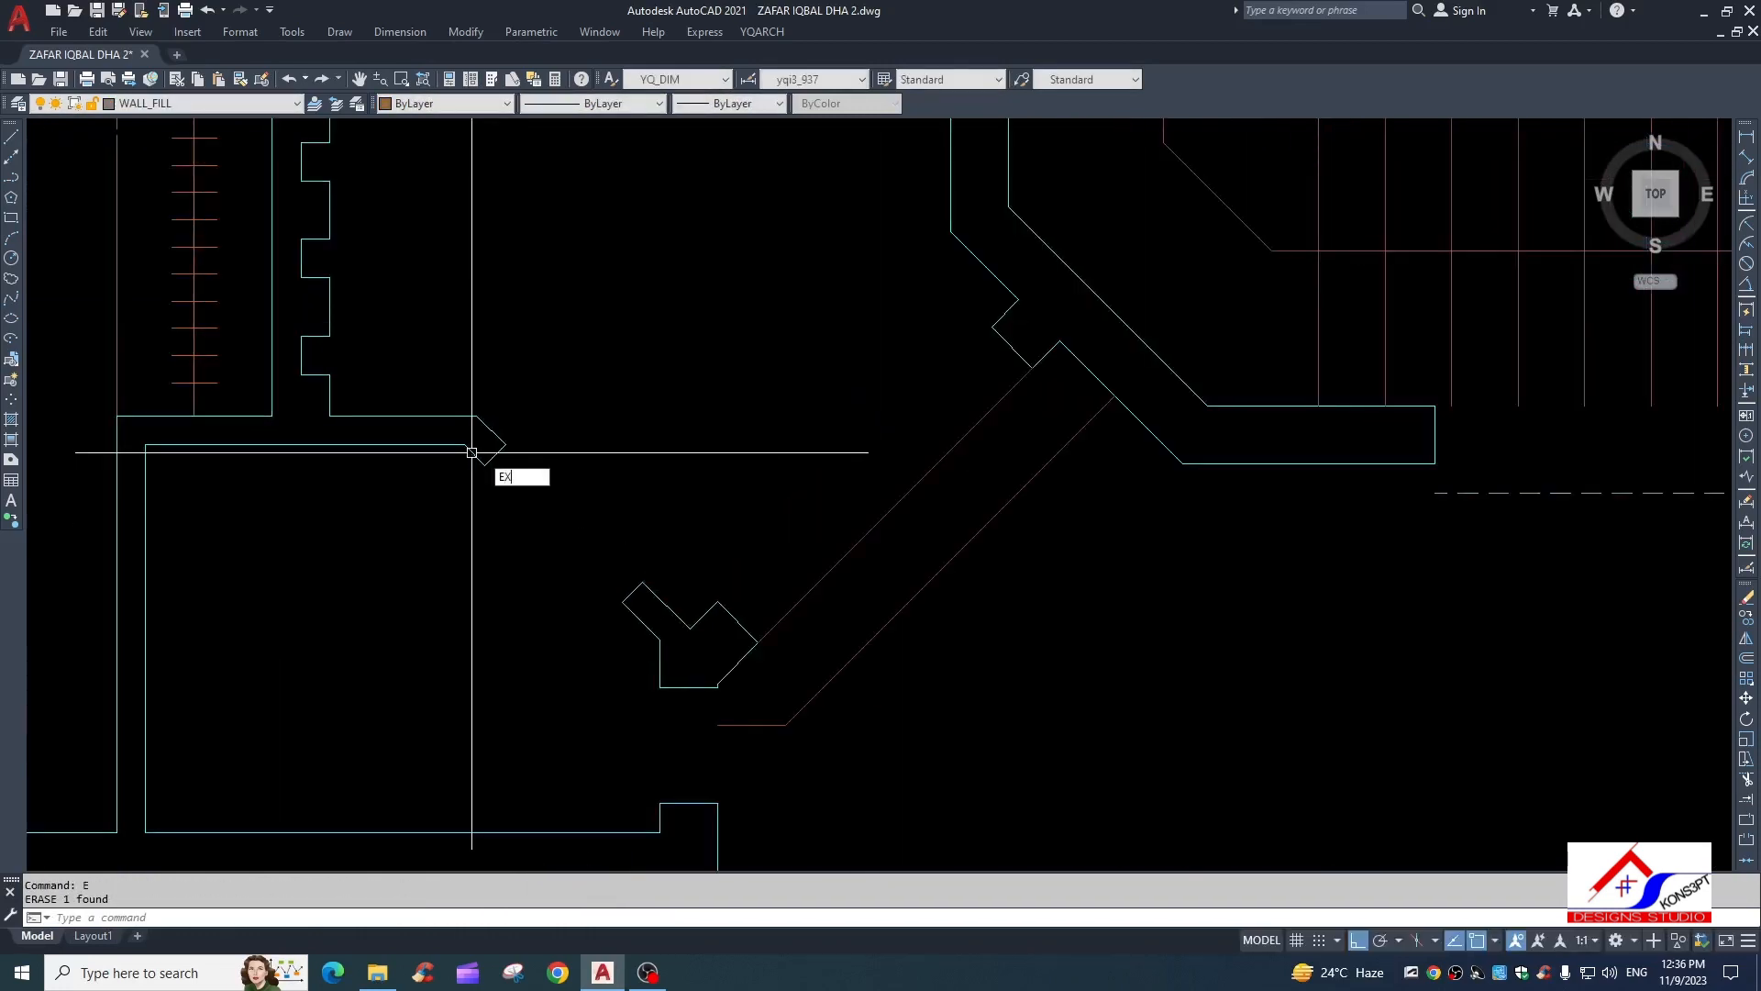
left_click(497, 438)
left_click(479, 460)
key("Escape")
left_click(477, 481)
left_click(538, 428)
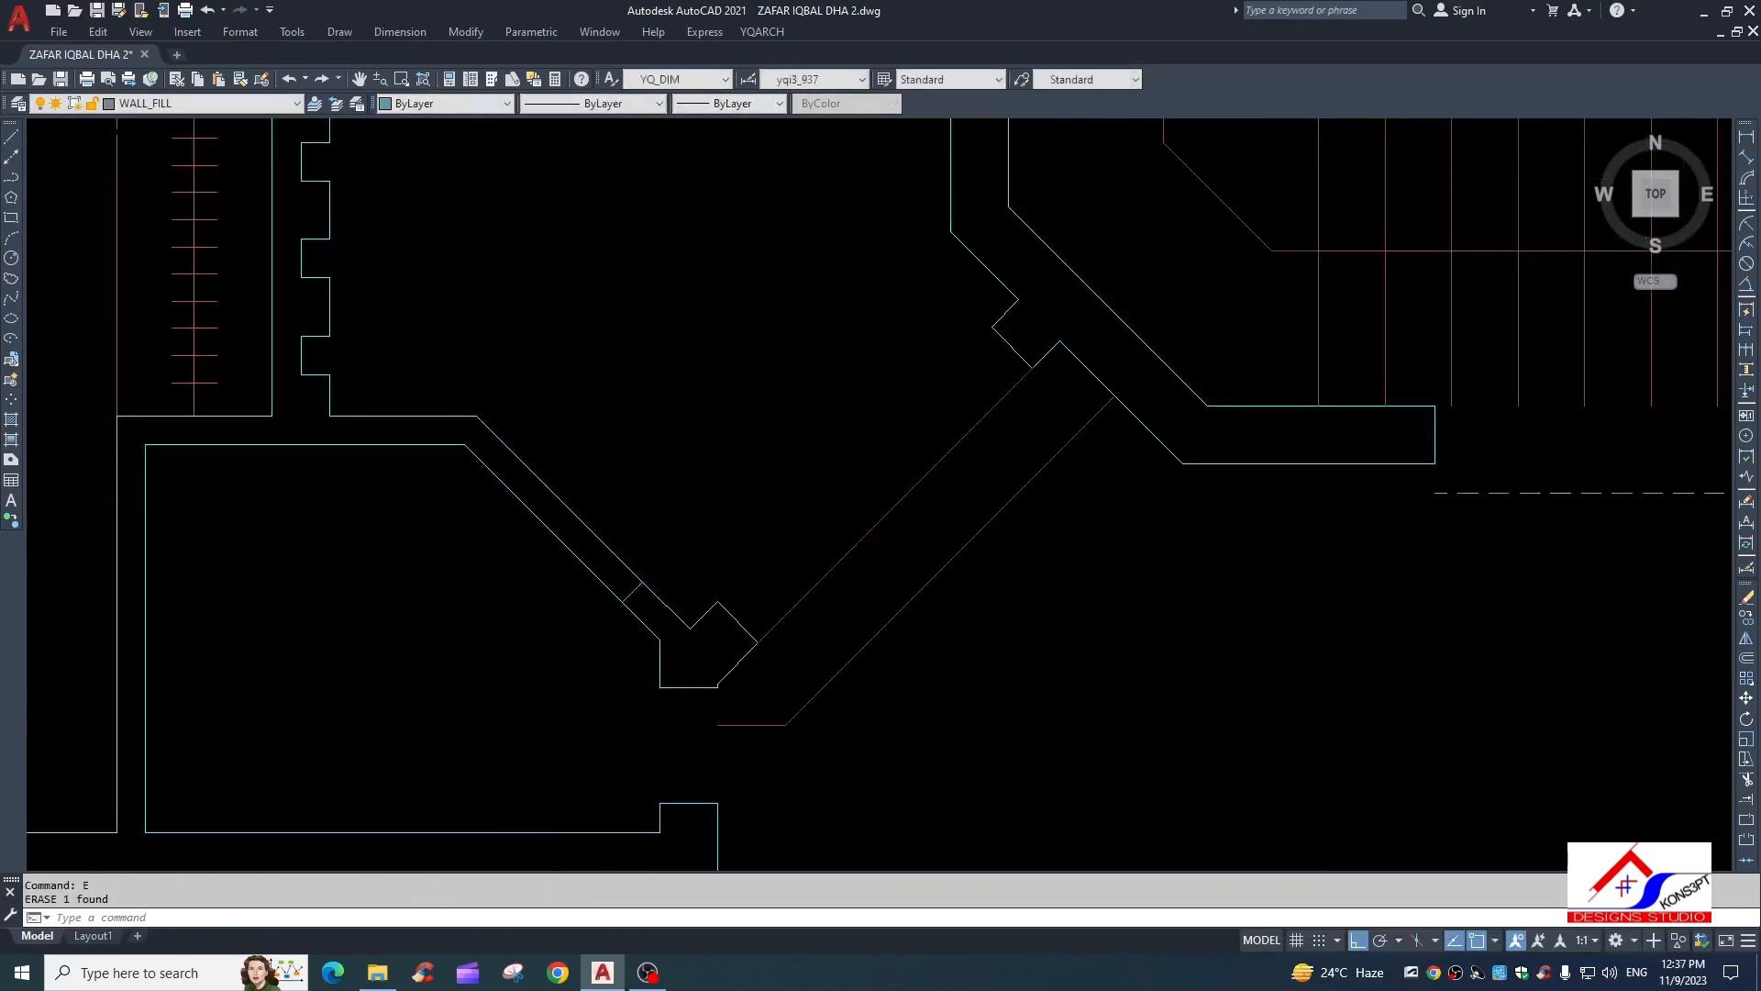
middle_click_drag(684, 709, 633, 570)
key("Escape")
Extend the small room's right wall lines across the vertical opening and erase its lower end line
left_click(693, 666)
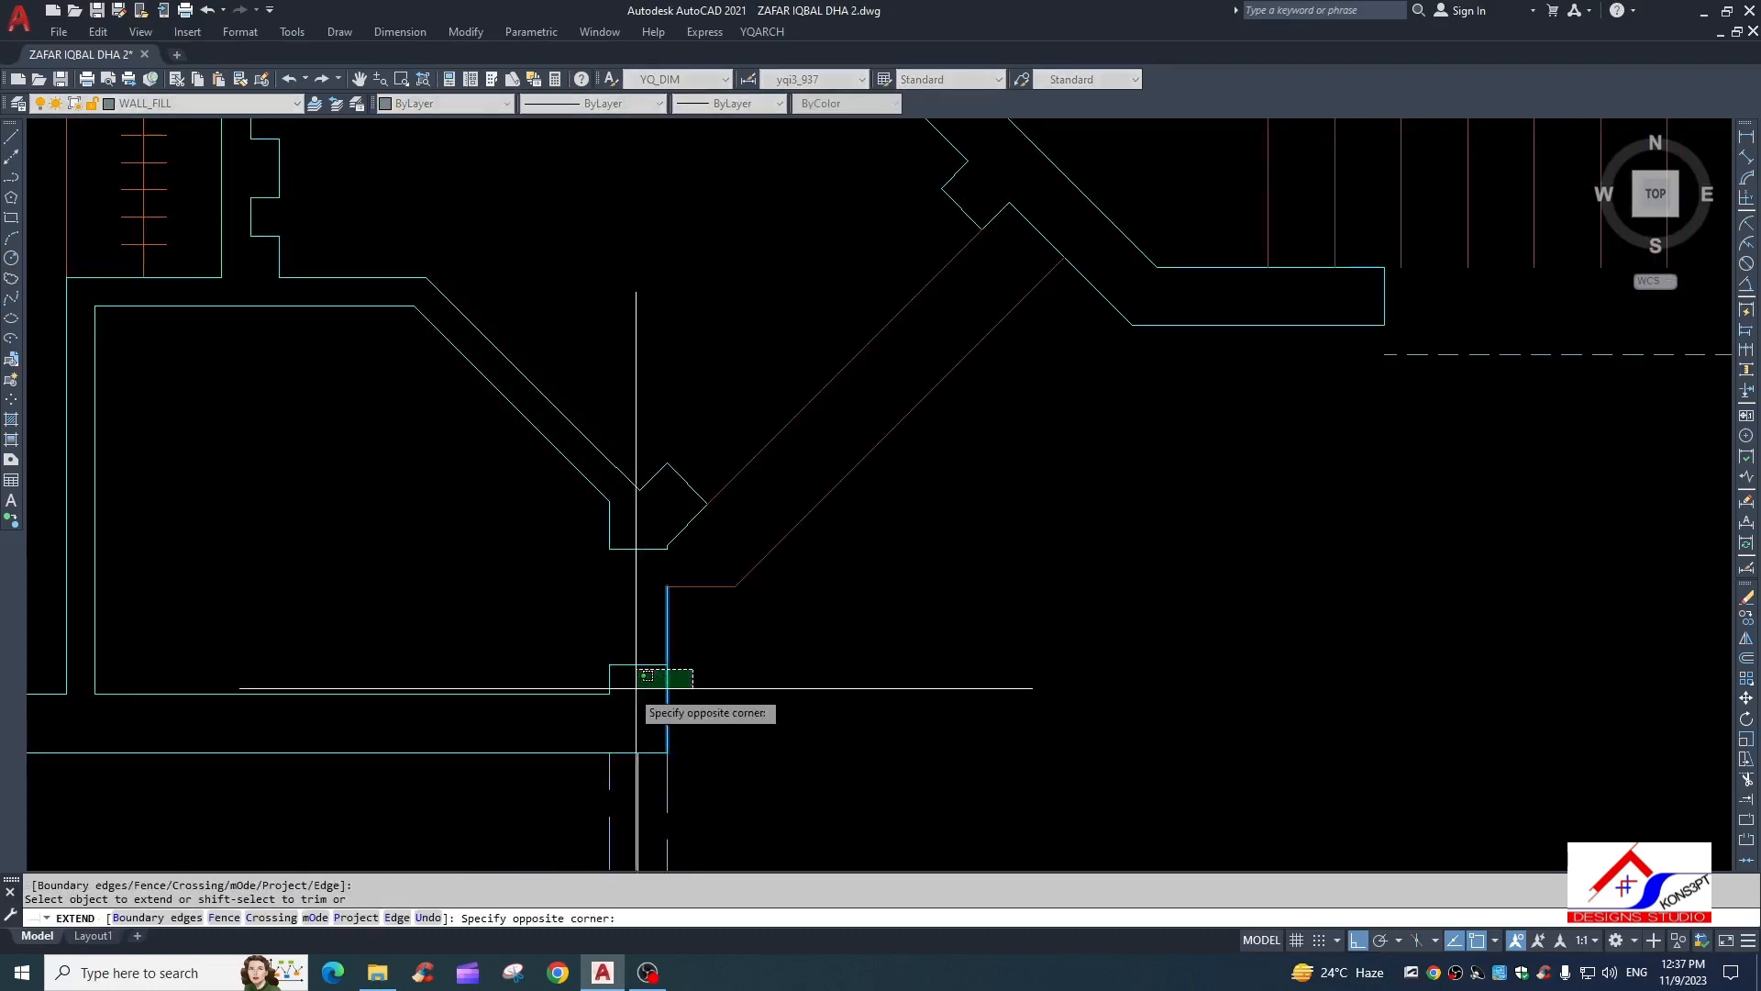
left_click(588, 675)
key("Escape")
left_click_drag(580, 659, 711, 675)
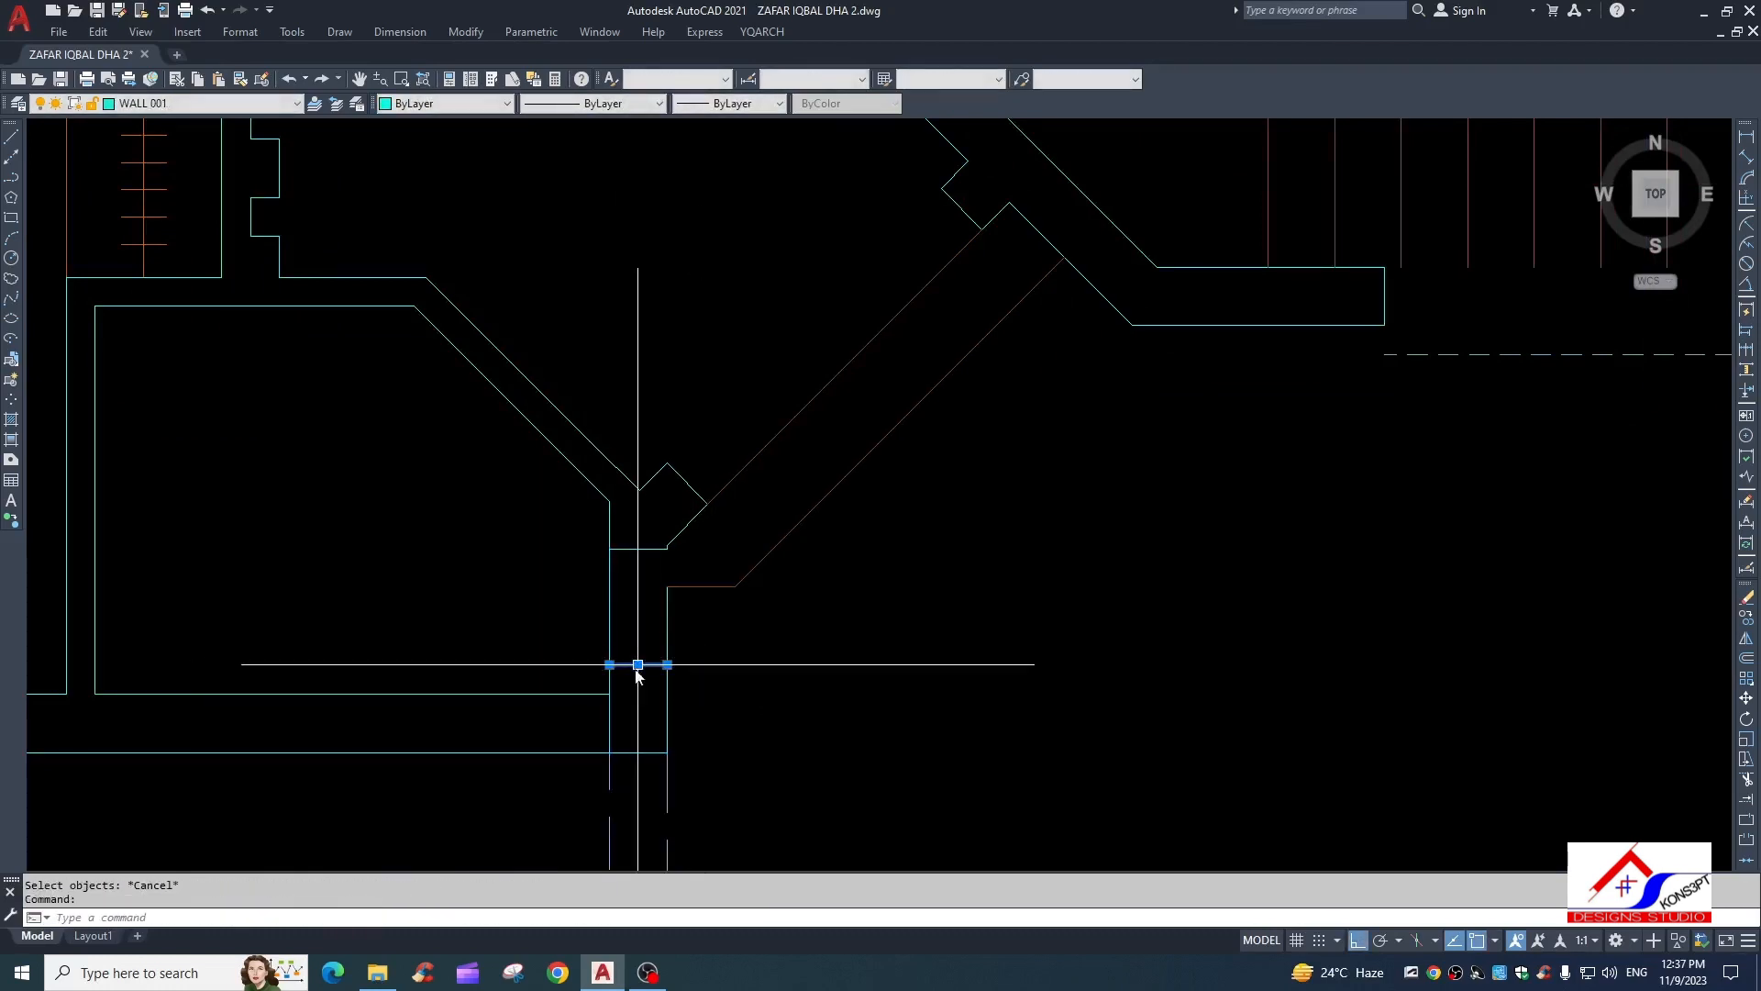
key("space")
left_click(610, 667)
left_click(590, 695)
key("Escape")
Erase the vertical opening's upper end line and extend the outer wall line to meet the diagonal wall corner
scroll(647, 549, "up", 2)
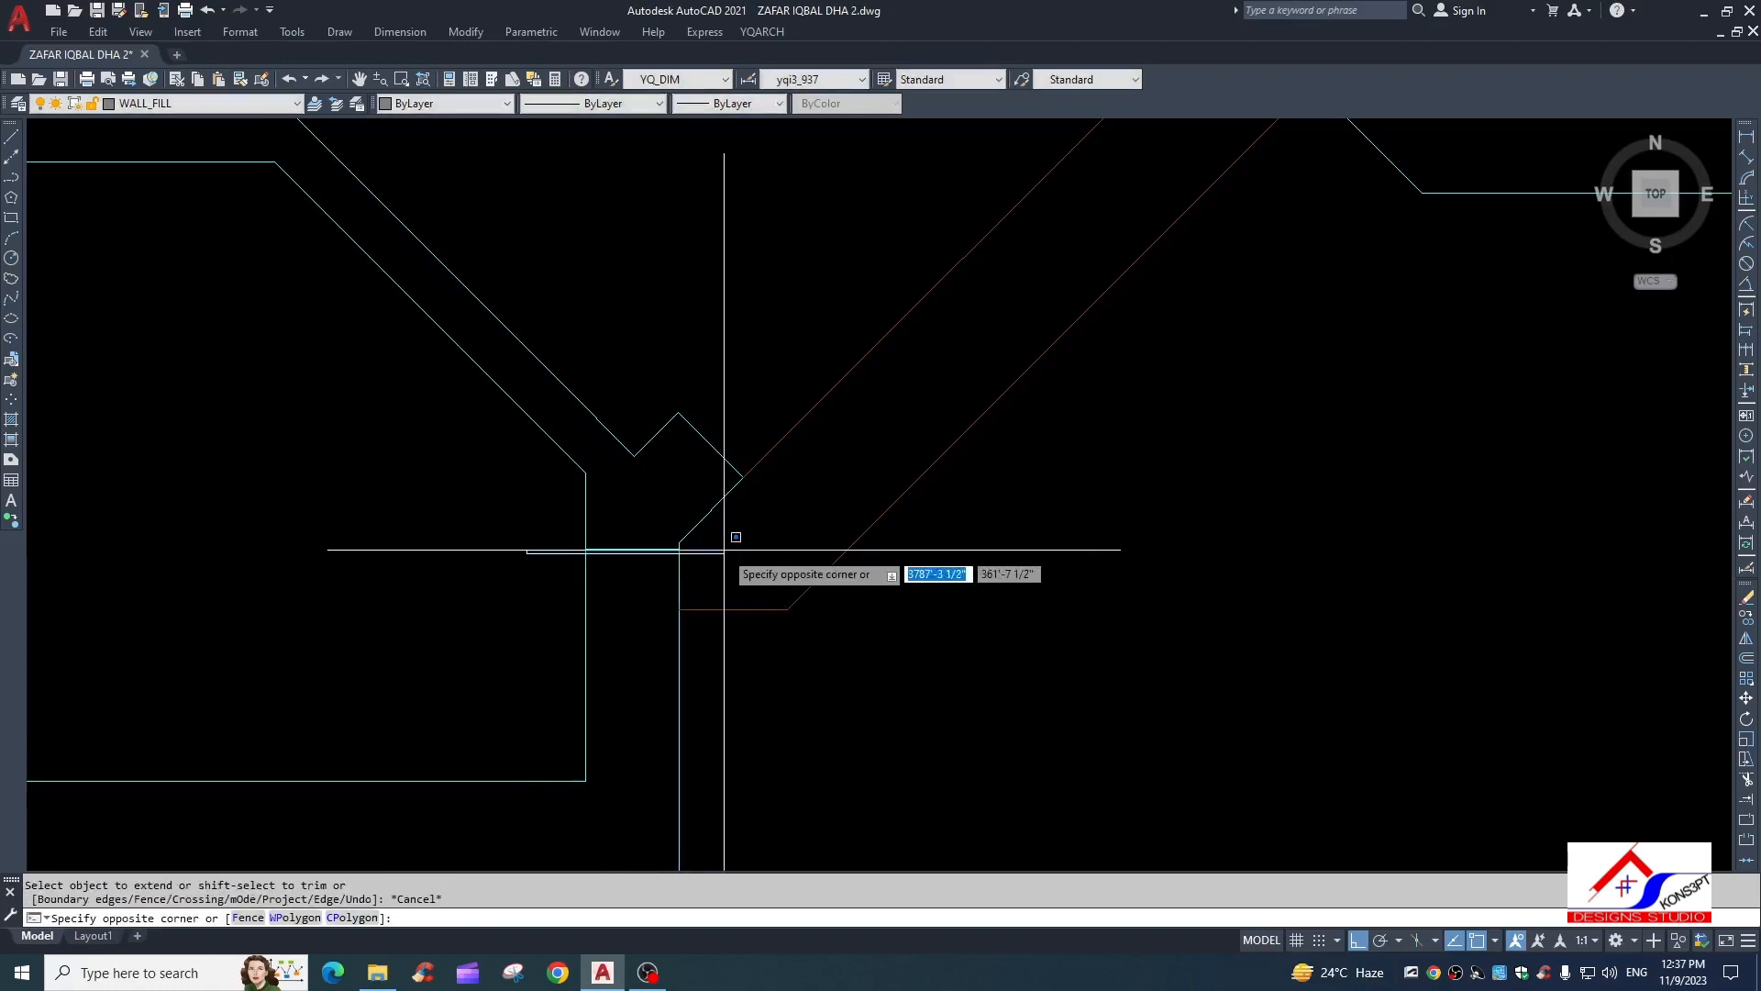
left_click(694, 554)
type("e")
key("Return")
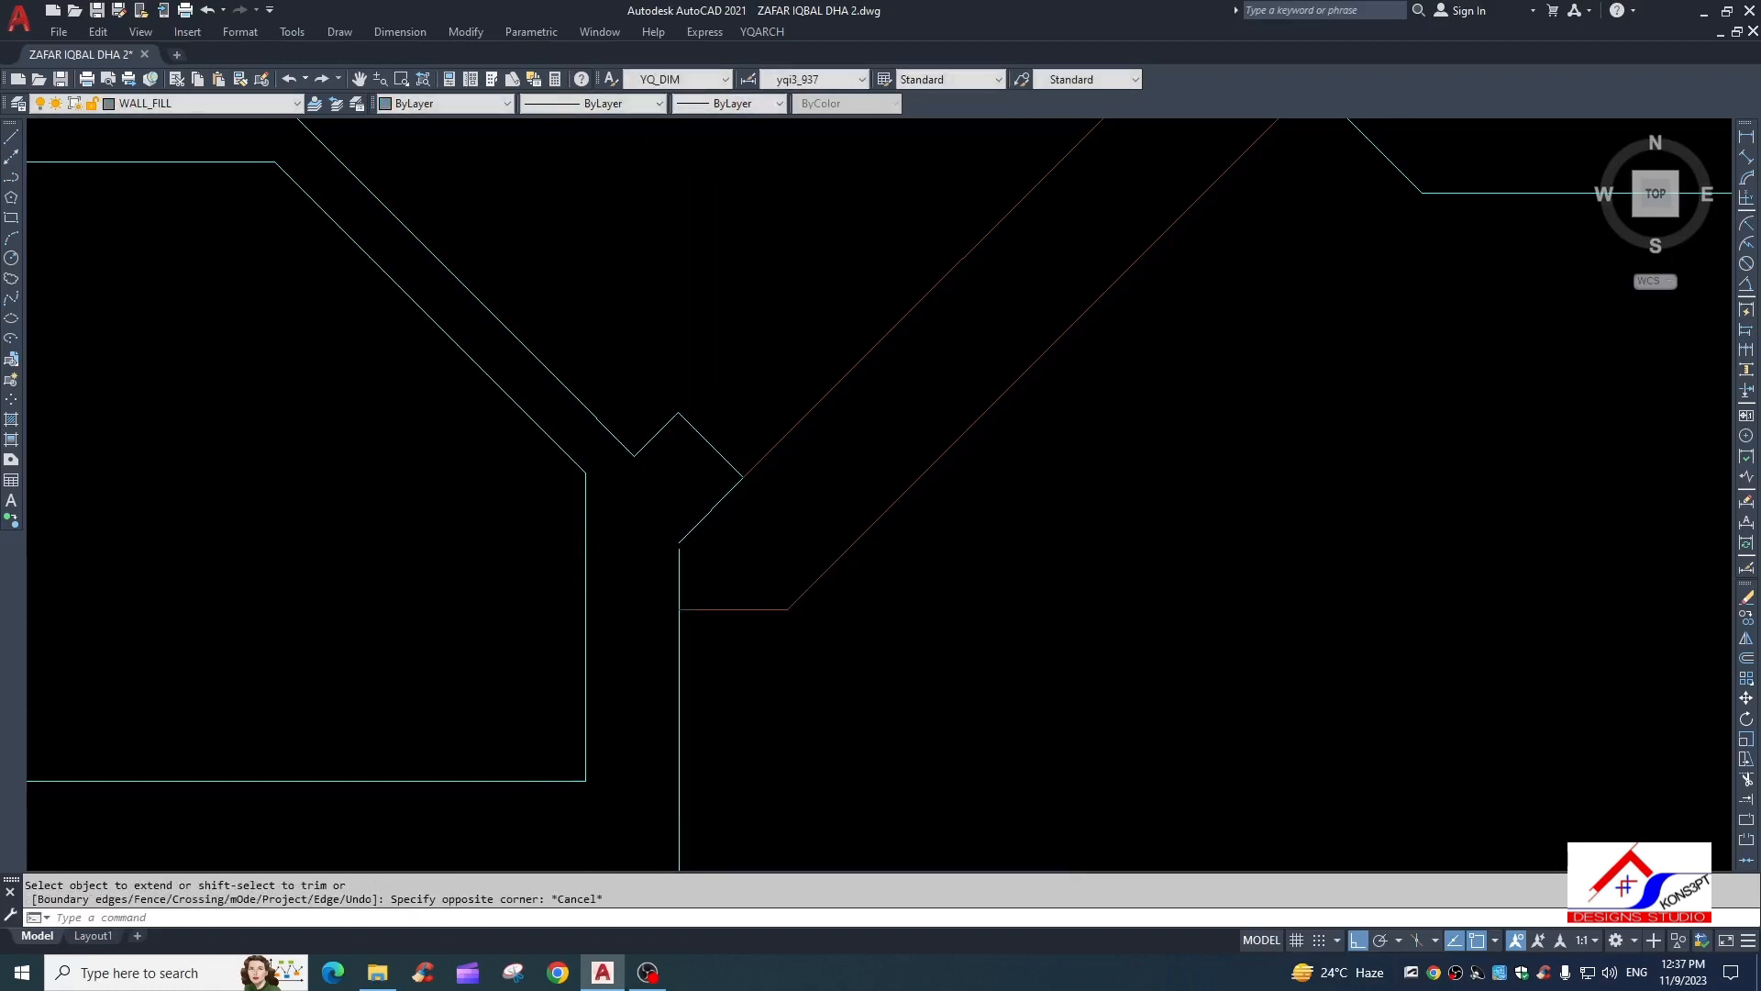
scroll(621, 591, "down", 2)
key("space")
middle_click_drag(695, 556, 665, 593)
key("Escape")
Close the diagonal entrance opening by erasing its door and jamb lines and extending the wall lines across it
left_click(734, 504)
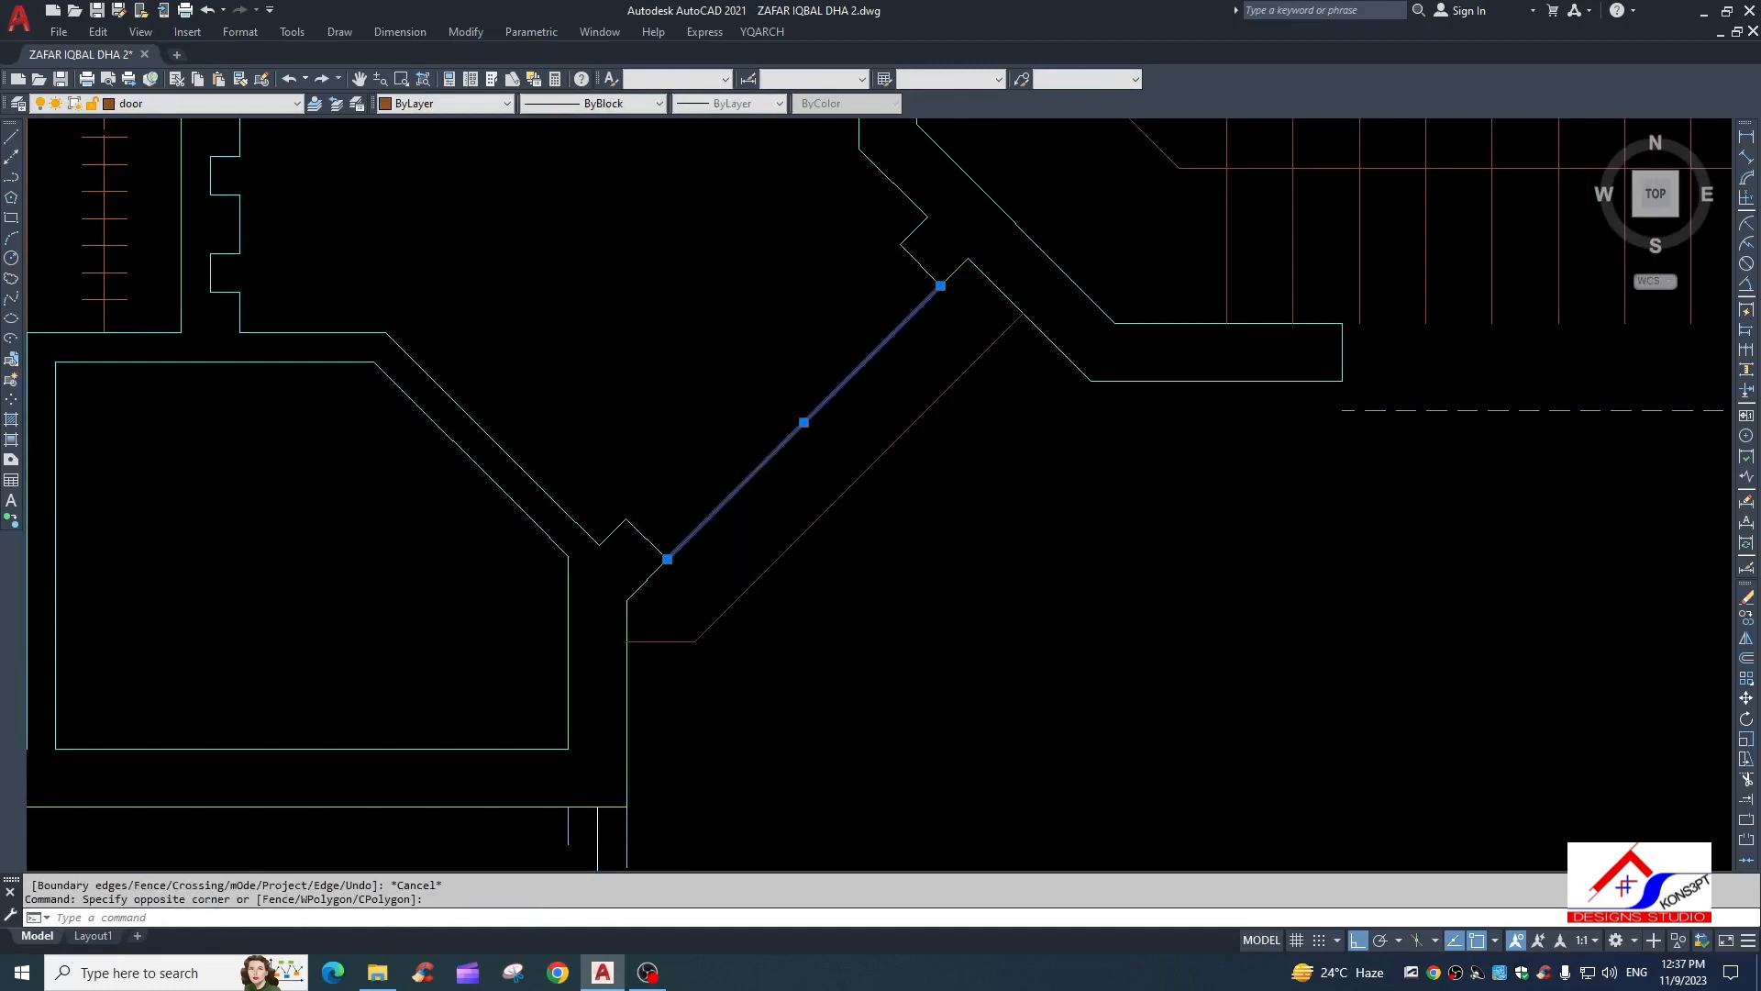
type("e")
key("Return")
left_click(656, 541)
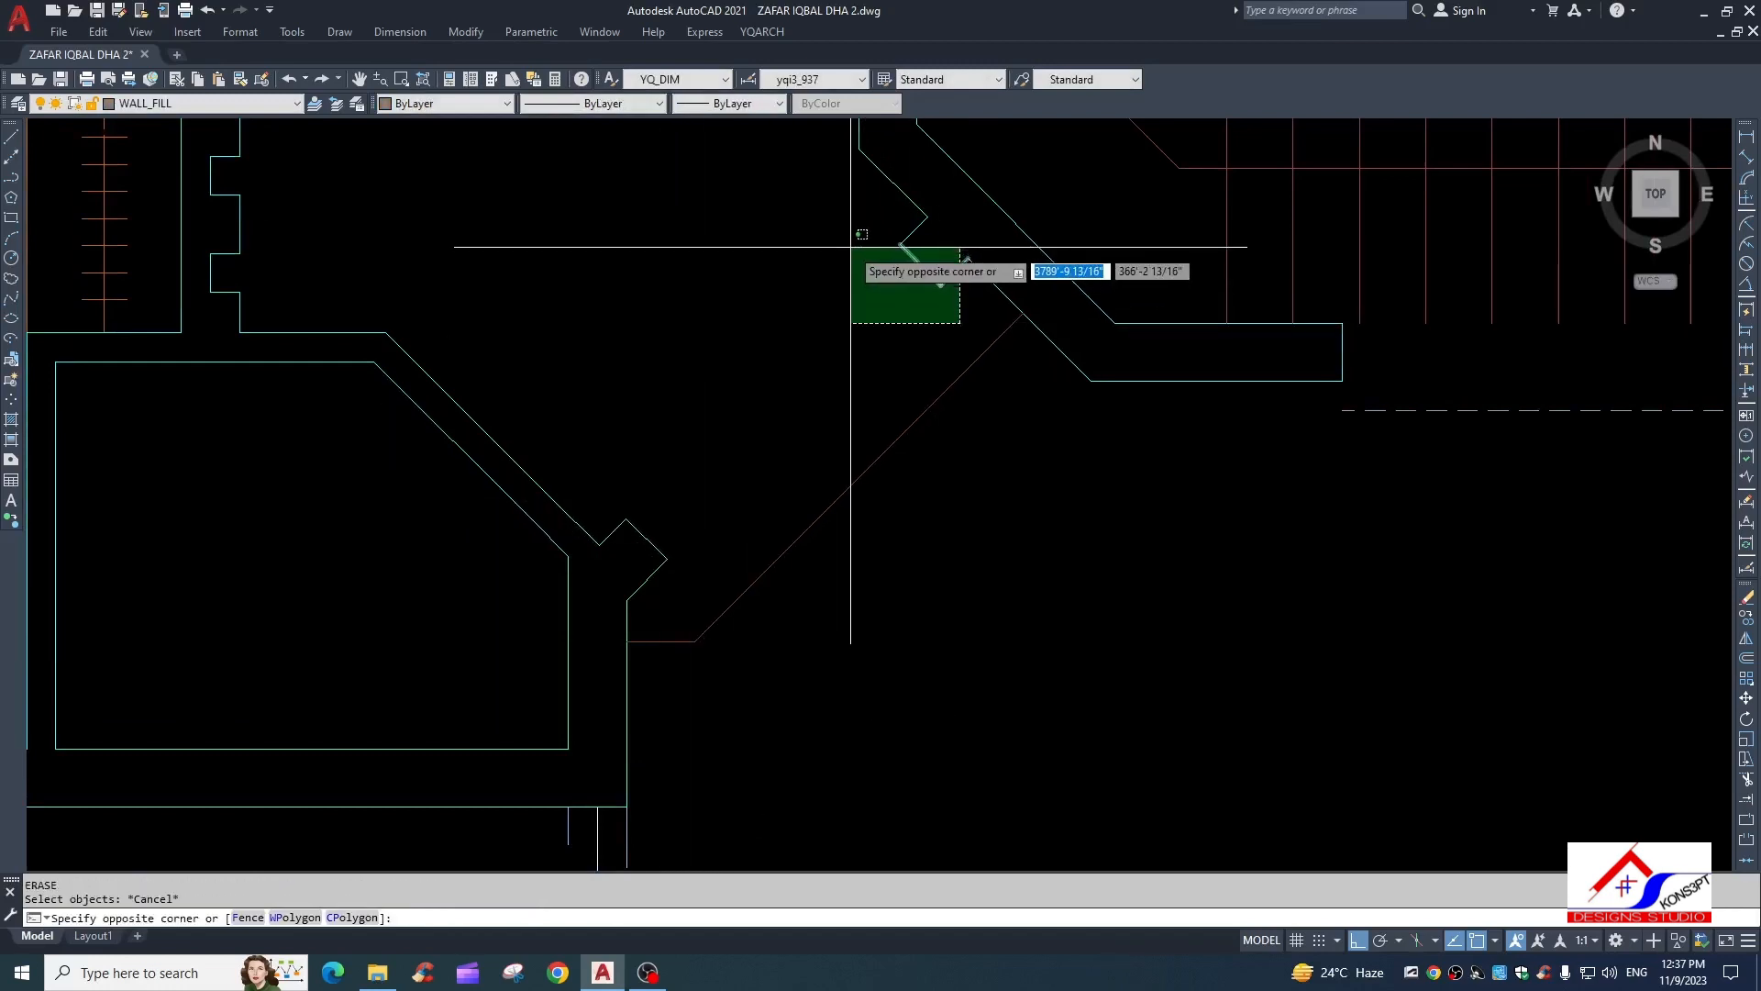
left_click(876, 261)
type("e")
key("Return")
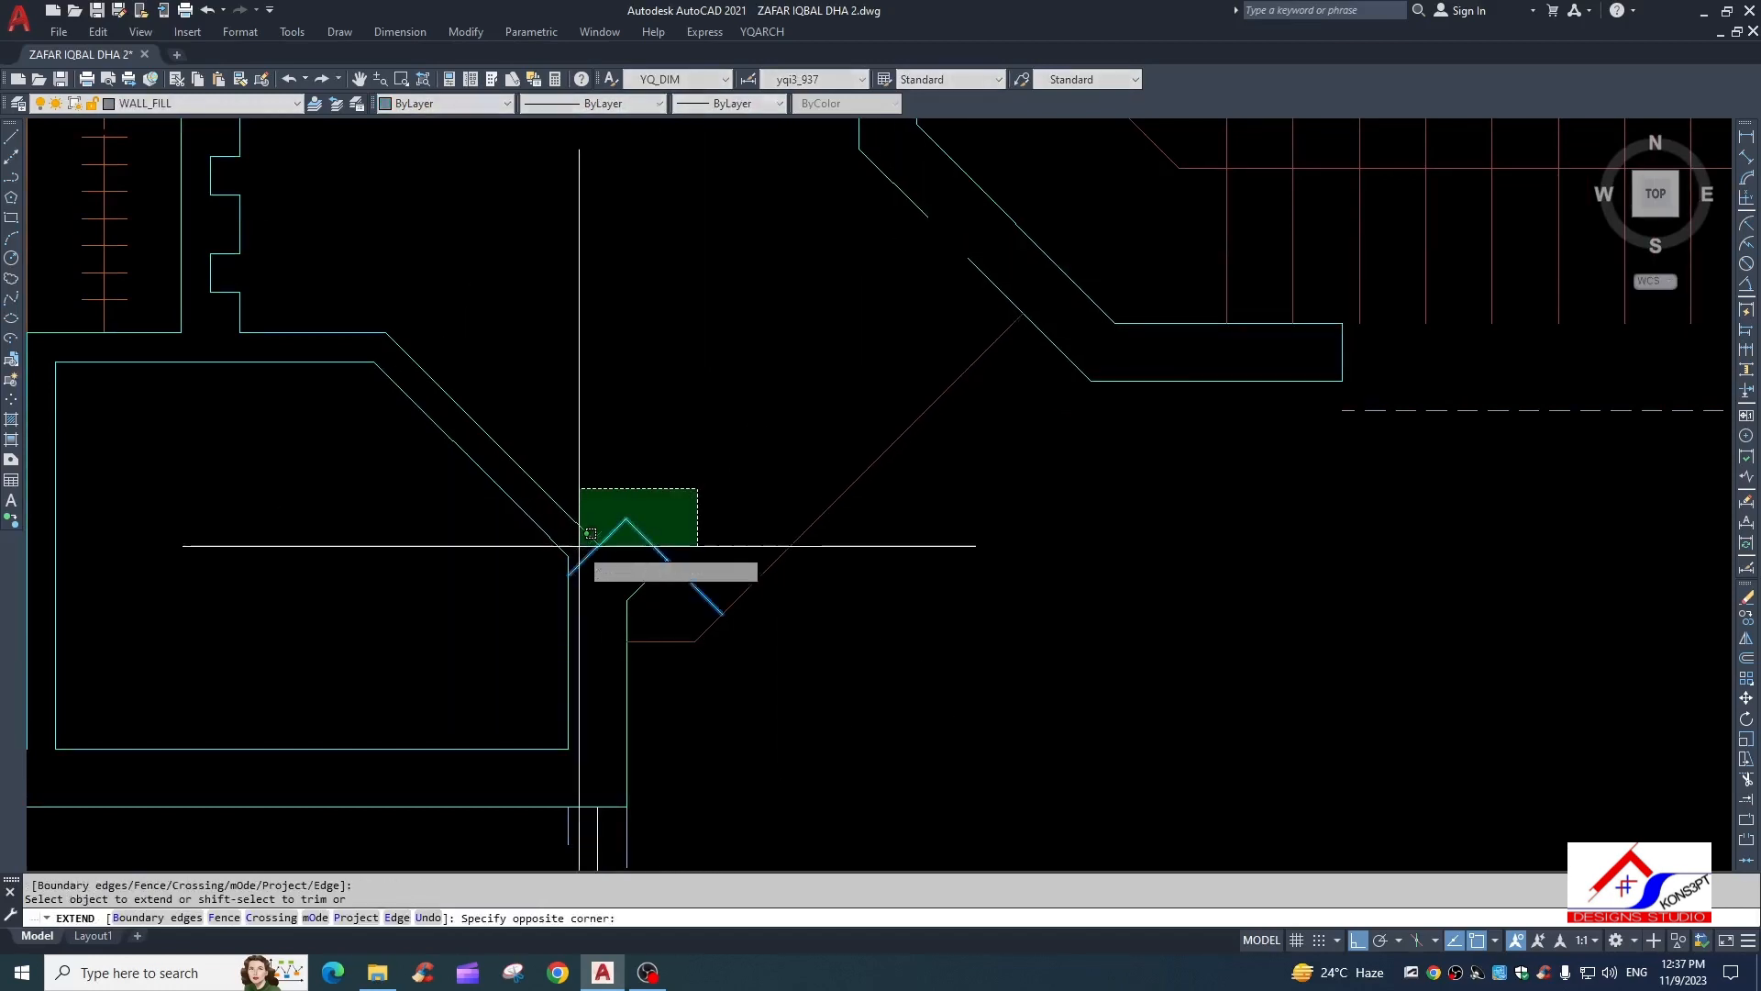
key("Escape")
key("Escape")
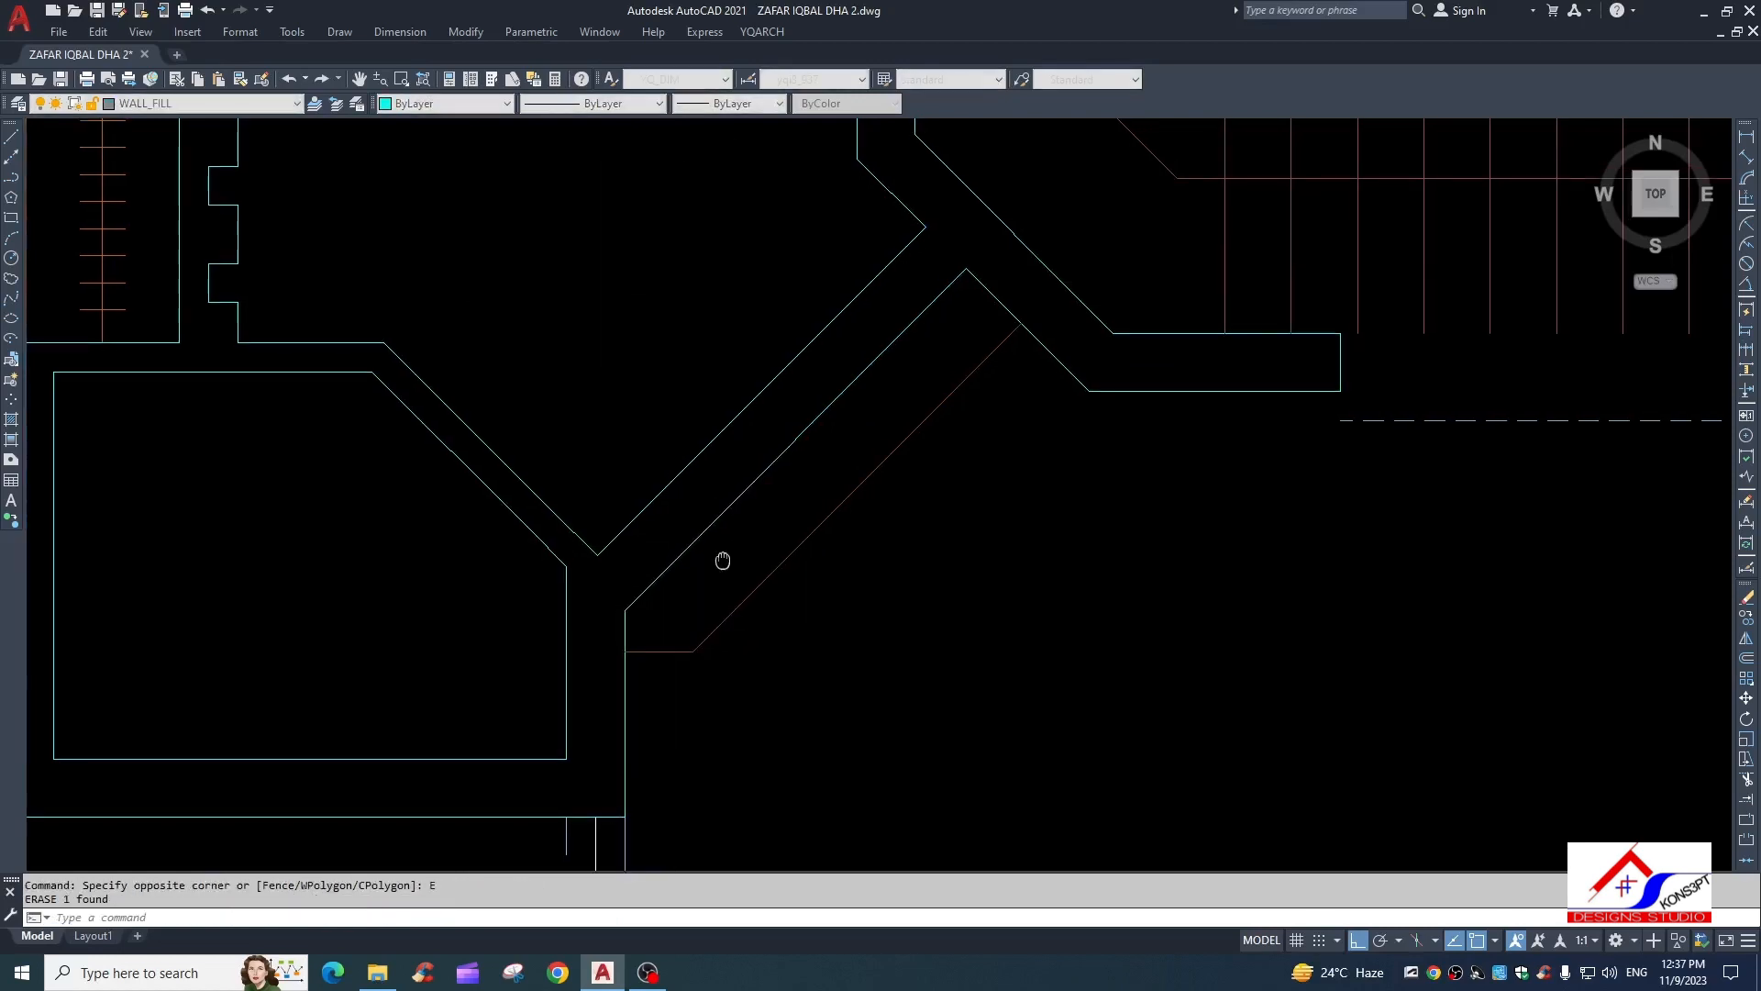
Extend the staircase's left wall lines across the opening to the upper wall and erase its end lines
scroll(666, 472, "down", 3)
scroll(853, 325, "up", 3)
type("EX")
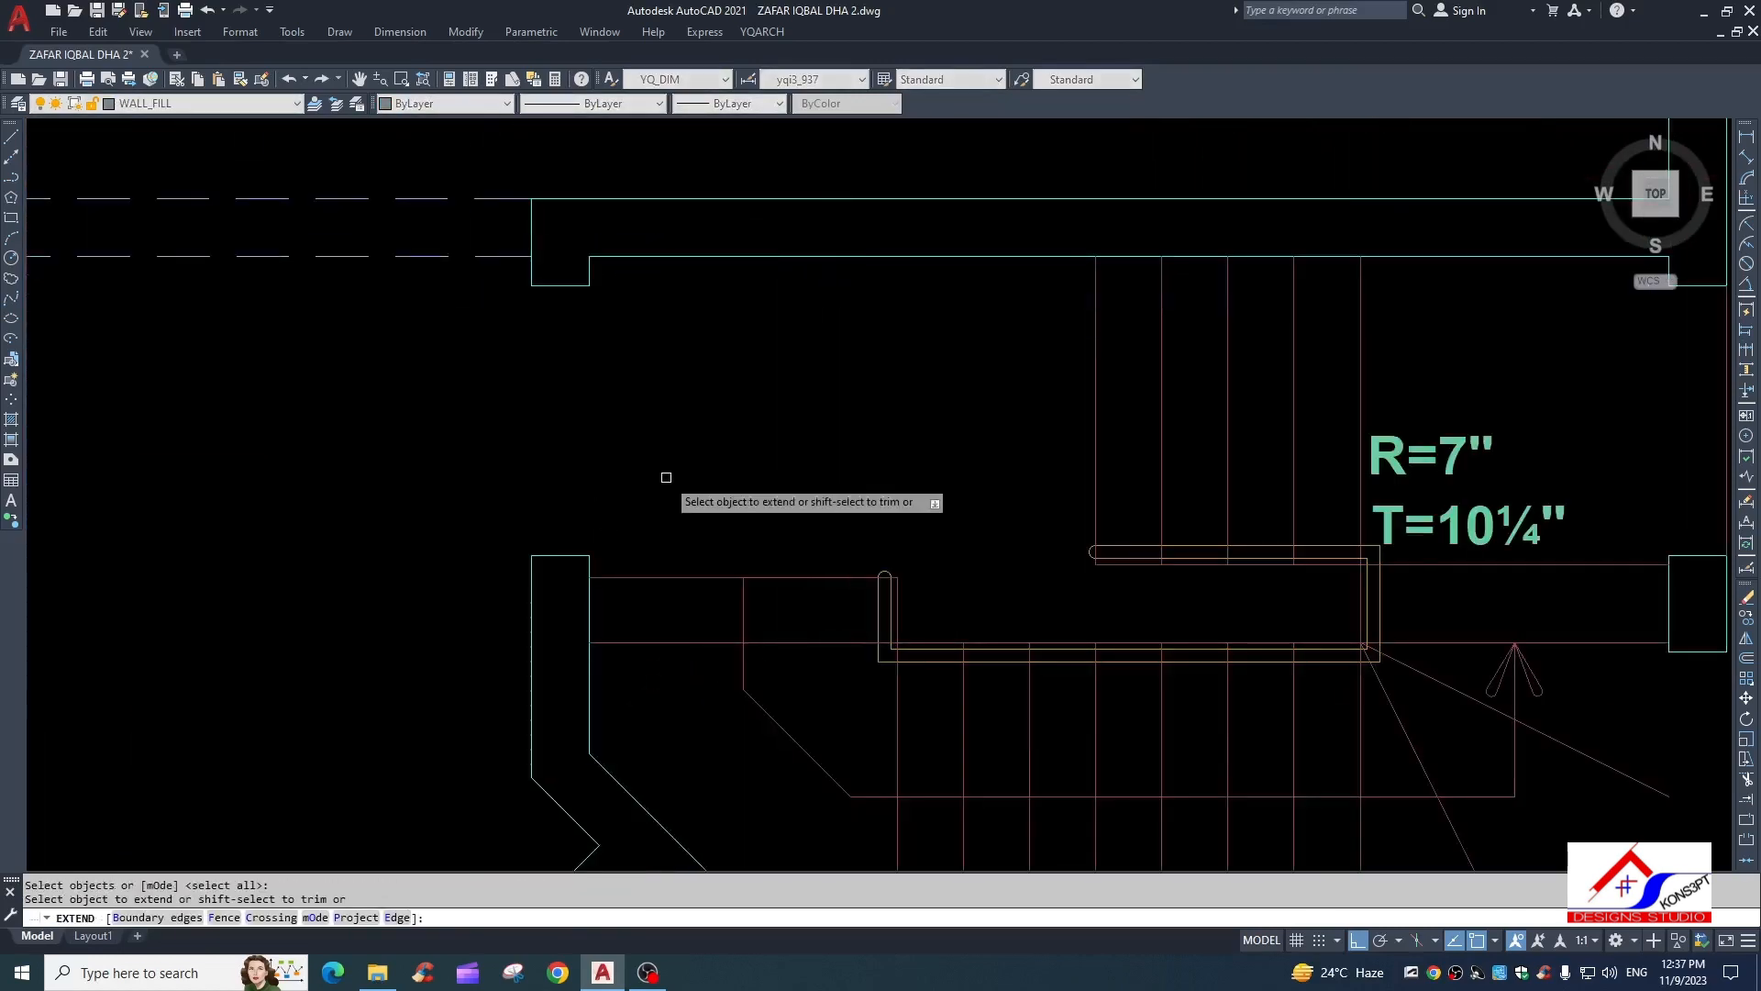
mouse_move(666, 477)
left_mouse_down()
mouse_move(472, 550)
mouse_move(730, 447)
left_mouse_up()
key("Escape")
key("Delete")
left_click_drag(504, 343, 691, 274)
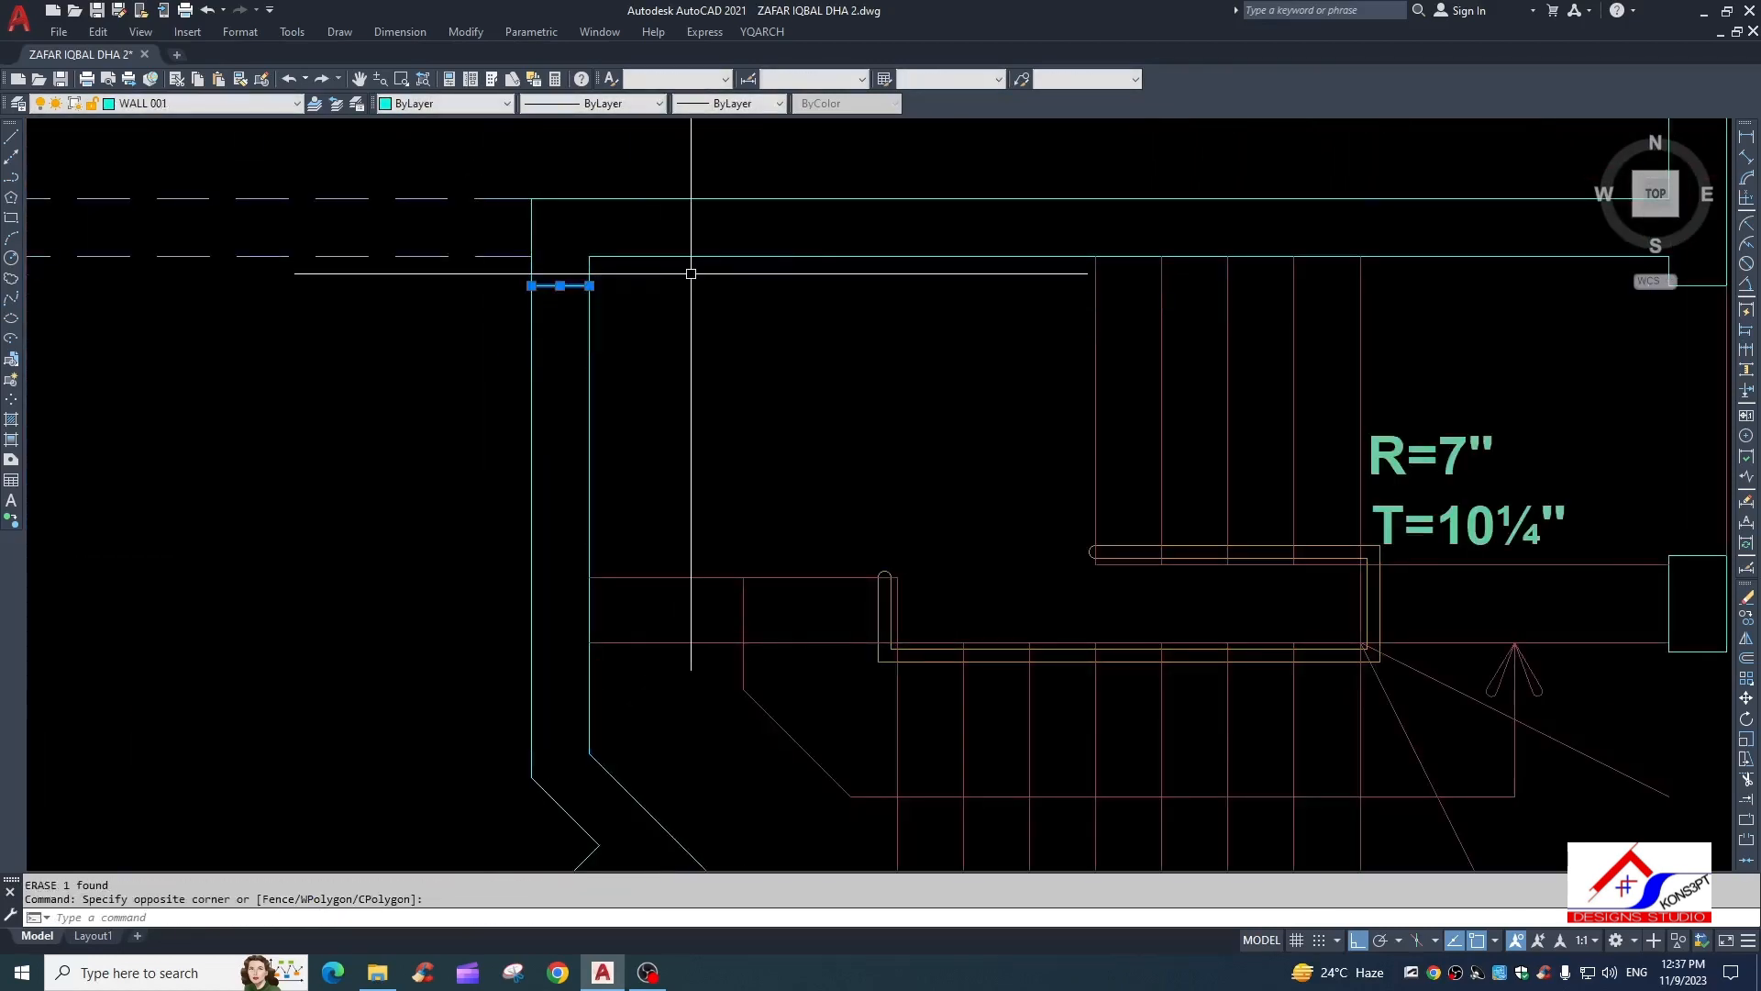
key("Escape")
key("Escape")
Extend the wall lines across the opening above the wardrobe, erase its end line and fillet the corner at the wardrobe
scroll(691, 273, "down", 3)
scroll(578, 399, "up", 3)
key("Return")
middle_click_drag(692, 216, 660, 354)
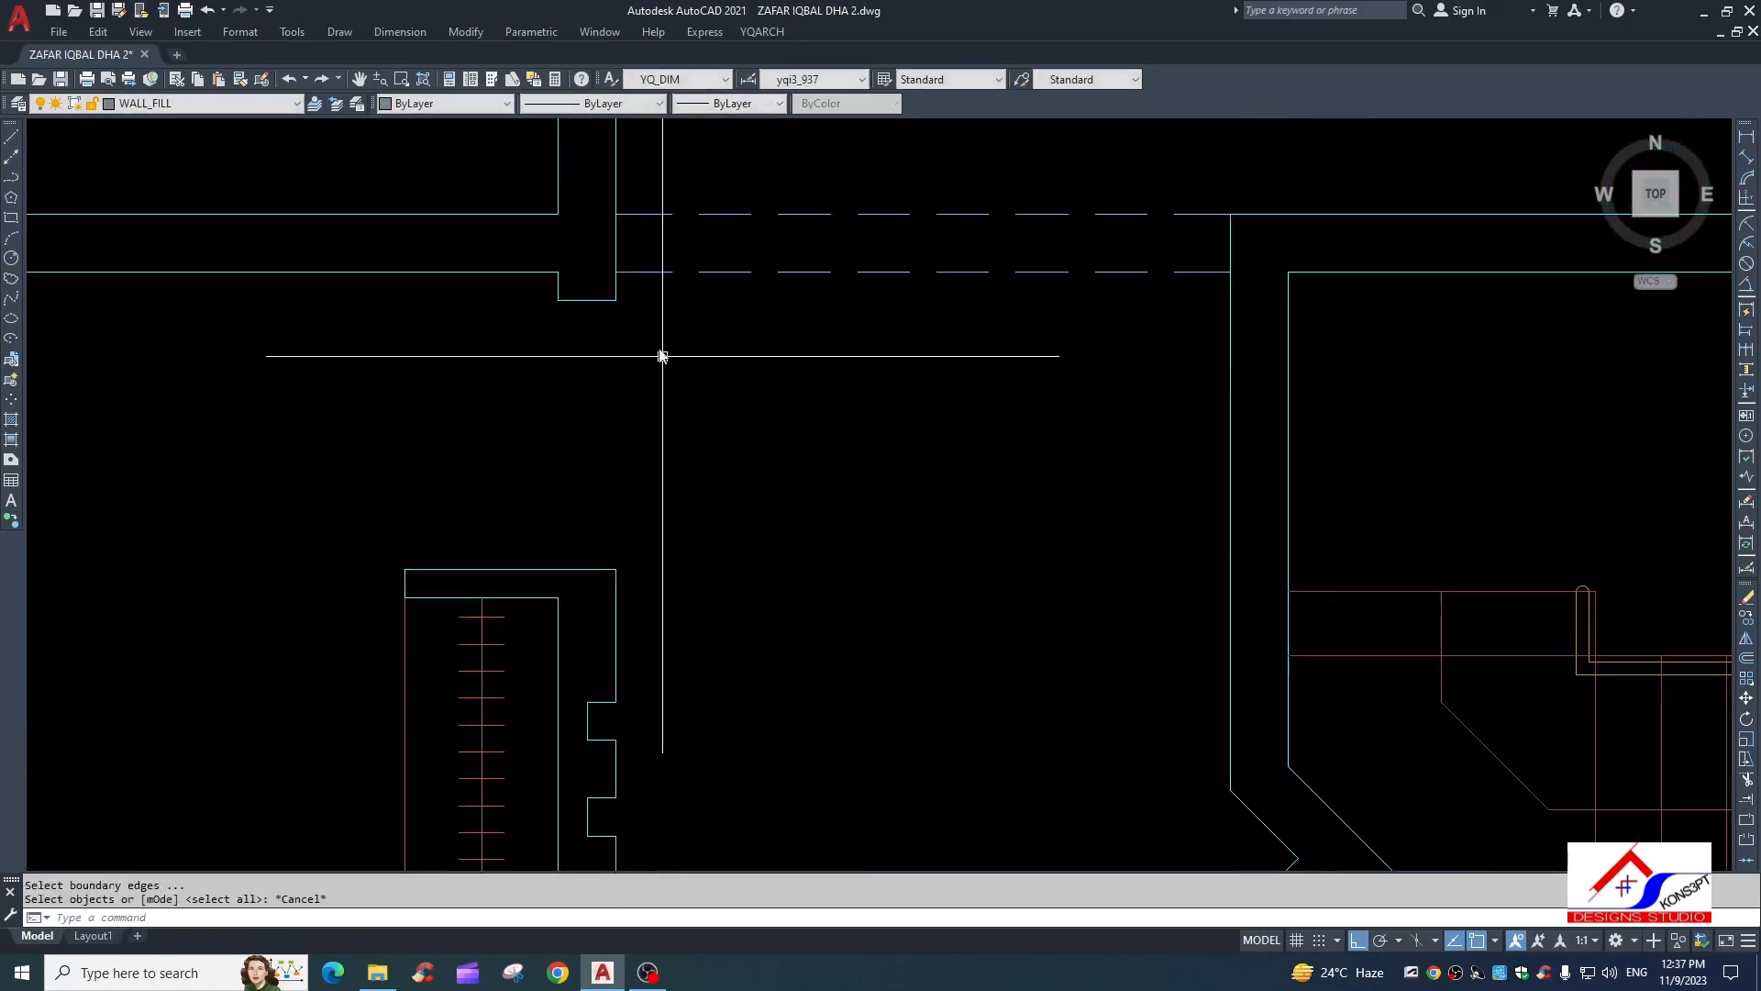
left_click(648, 382)
key("Escape")
left_click(525, 294)
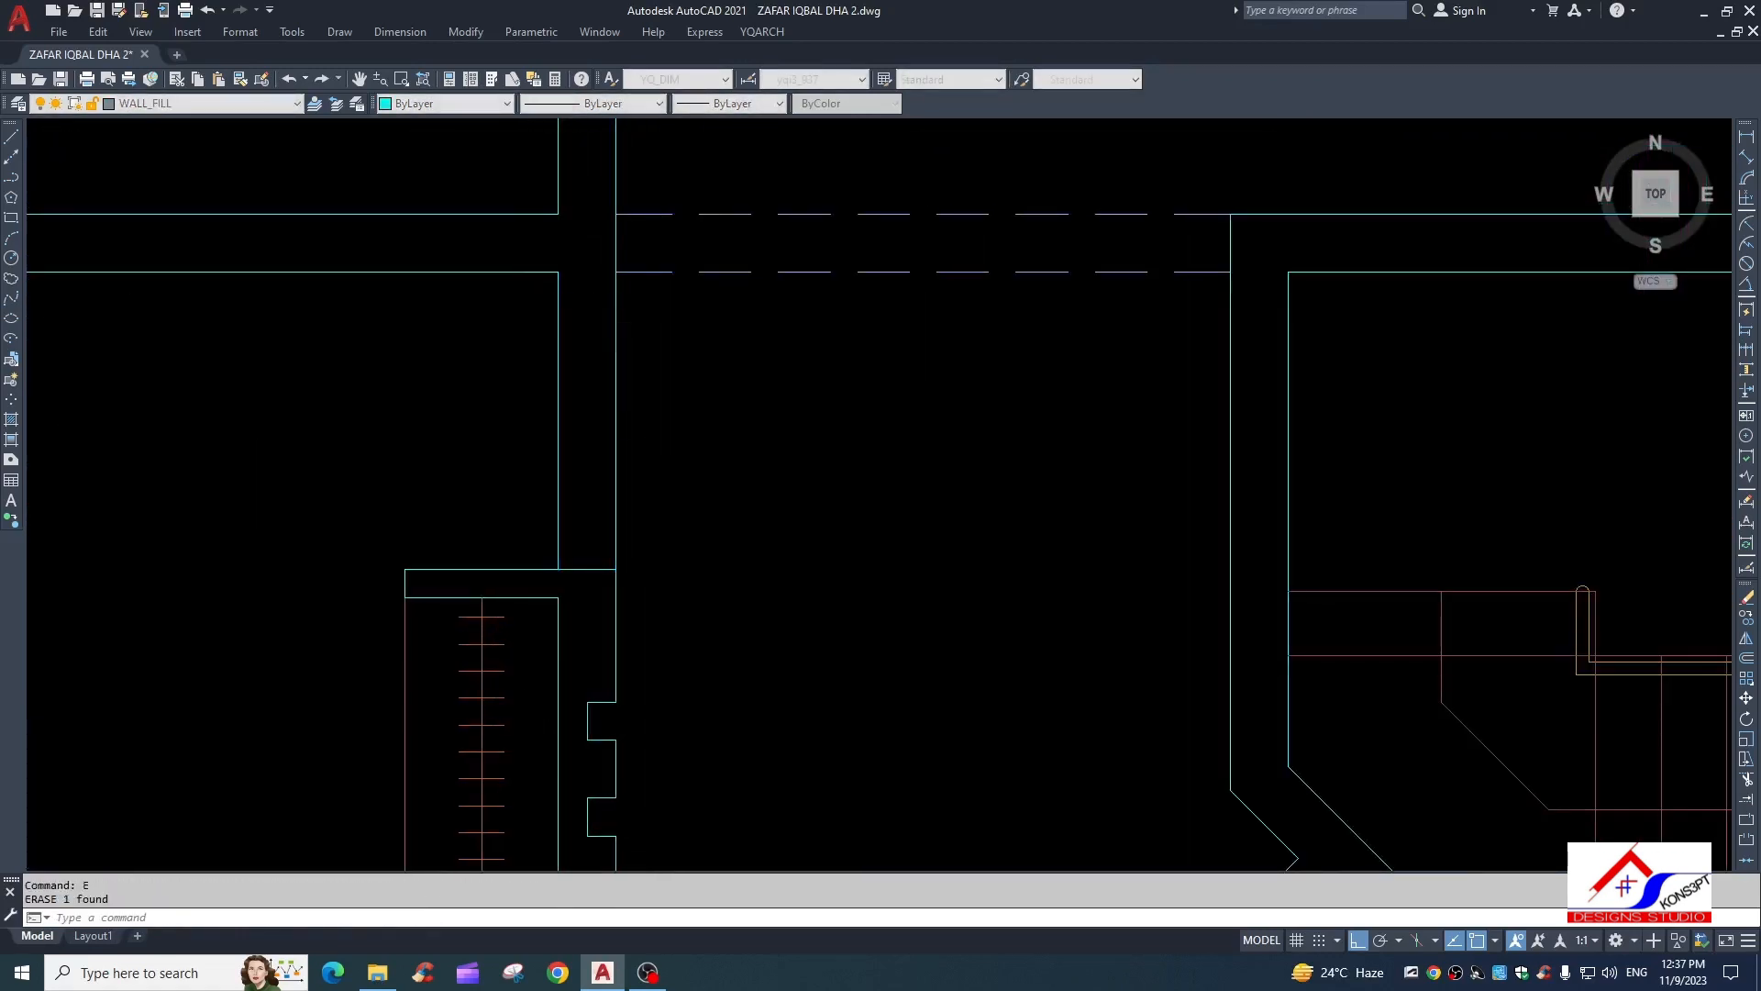
scroll(645, 484, "down", 2)
type("F")
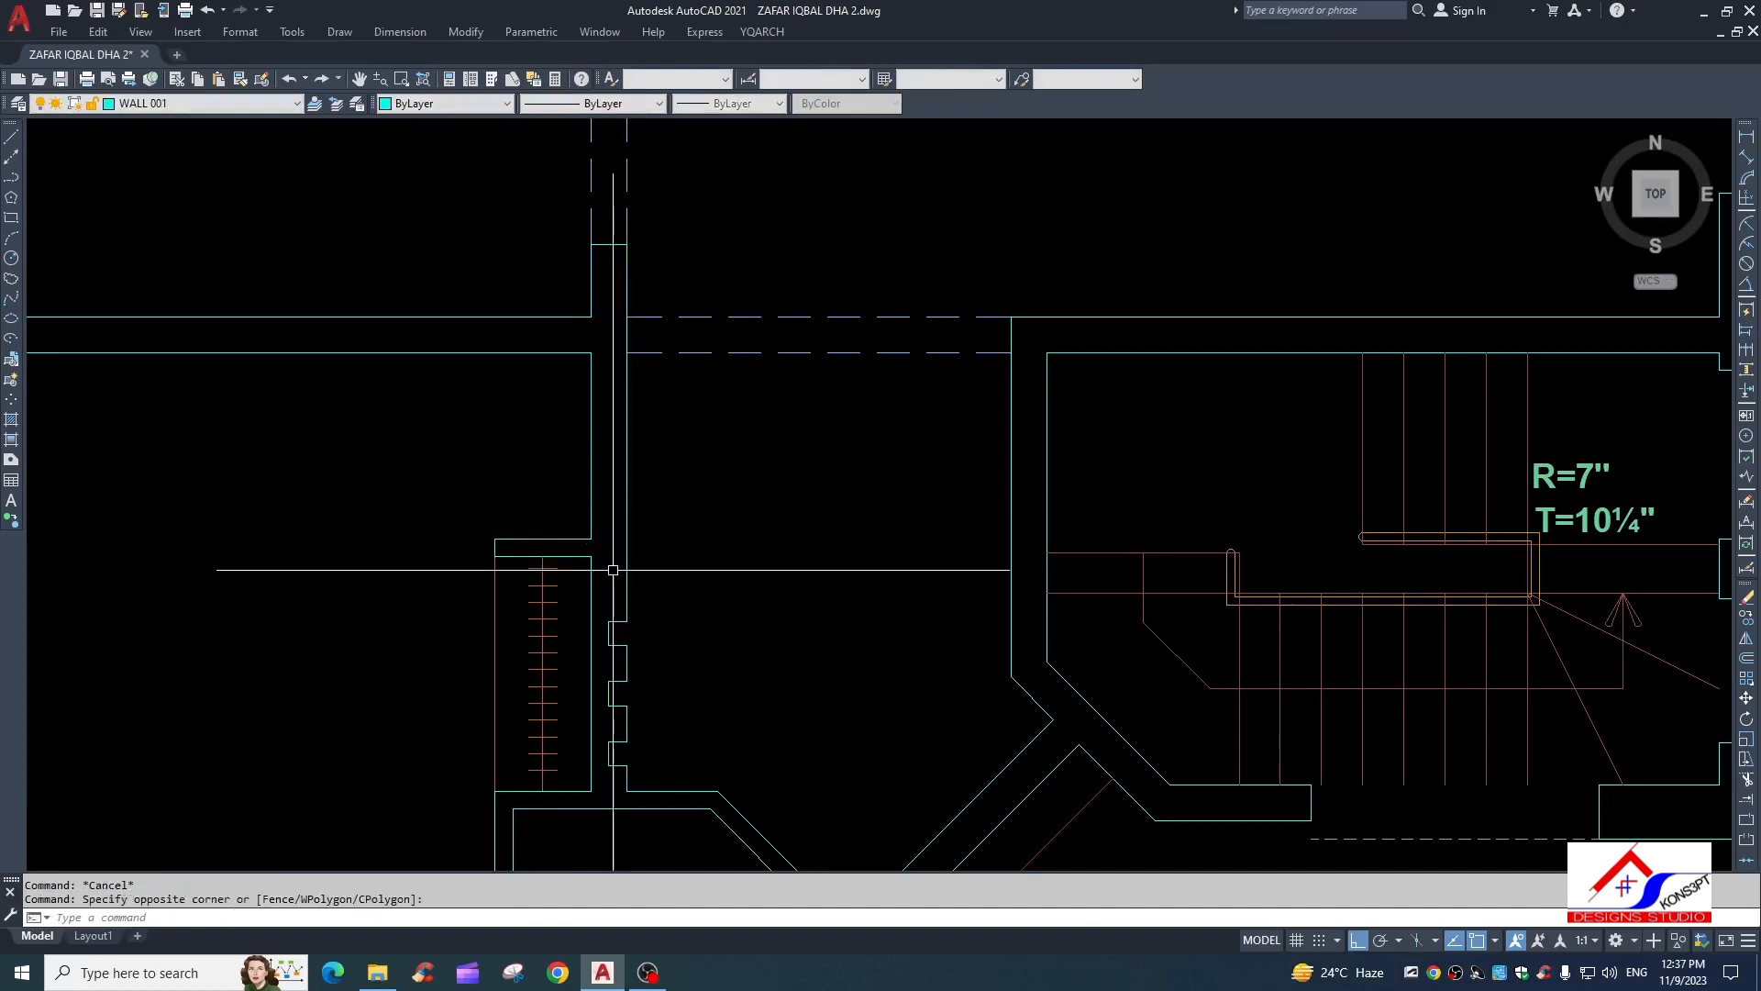
Erase the notched niche lines on the wall beside the wardrobe and extend the wall face down to the lower corner
left_click(607, 600)
left_click(669, 787)
type("E")
key("Return")
type("EX")
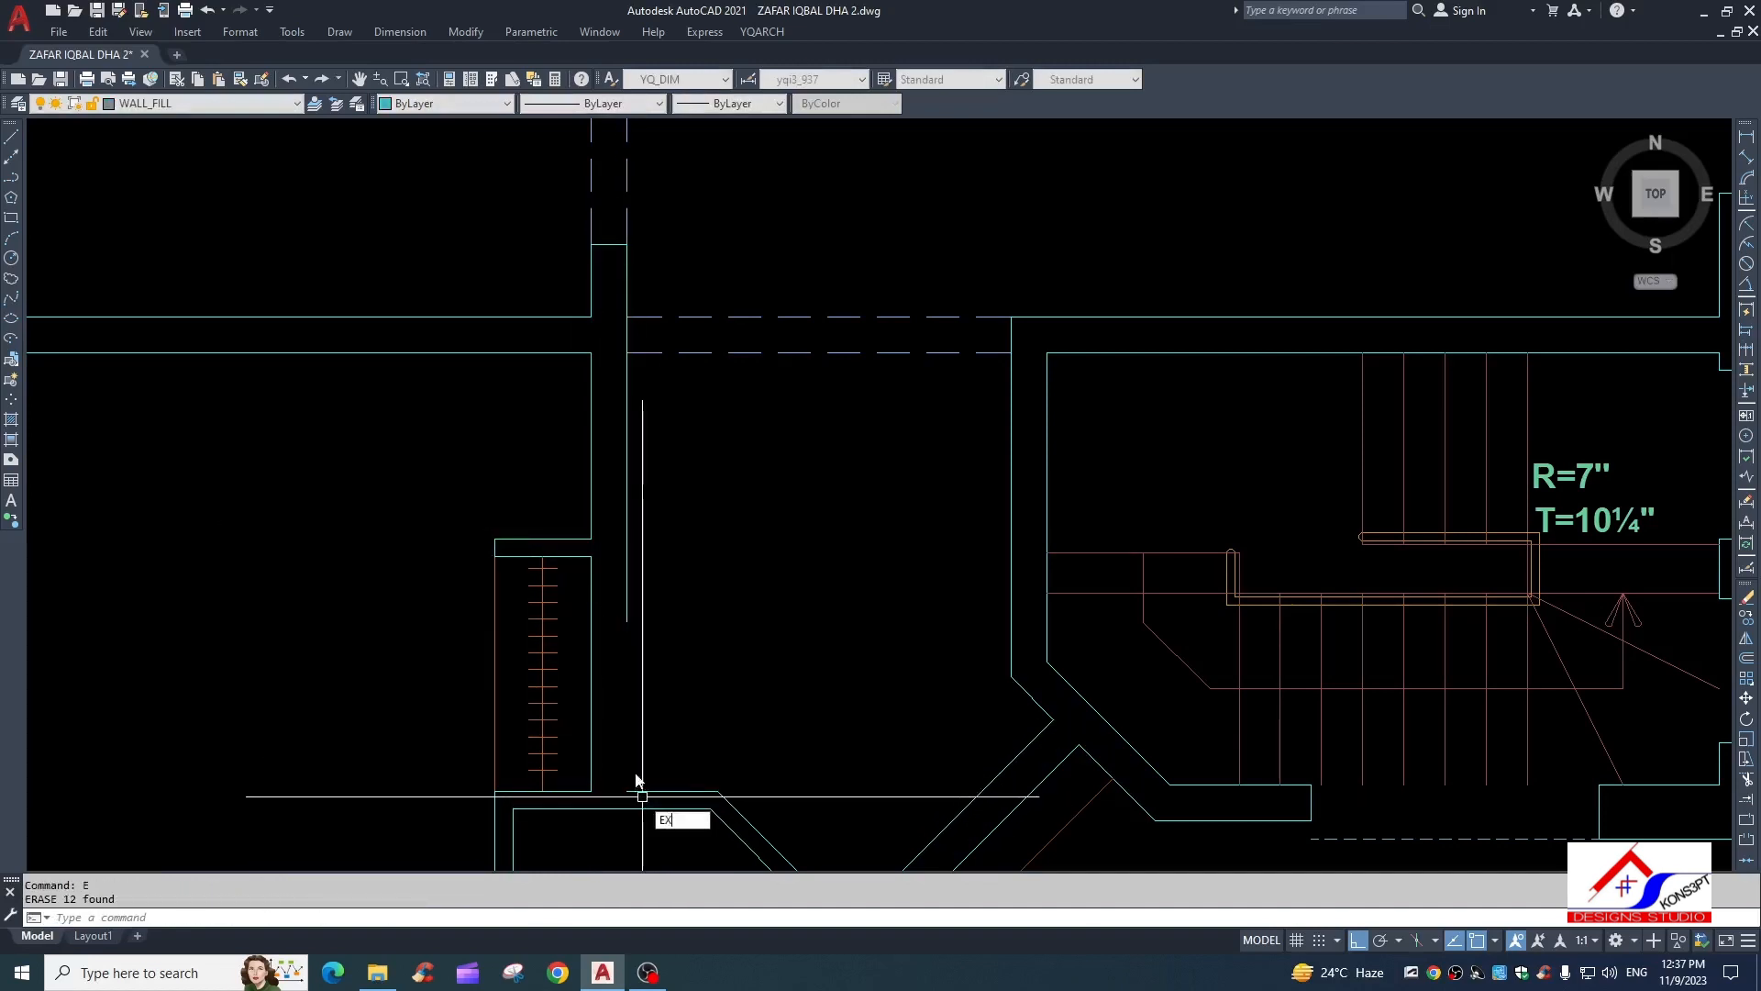
key("Escape")
Erase the dashed line across the opening in the staircase's lower wall
scroll(1022, 256, "down", 4)
scroll(725, 798, "up", 5)
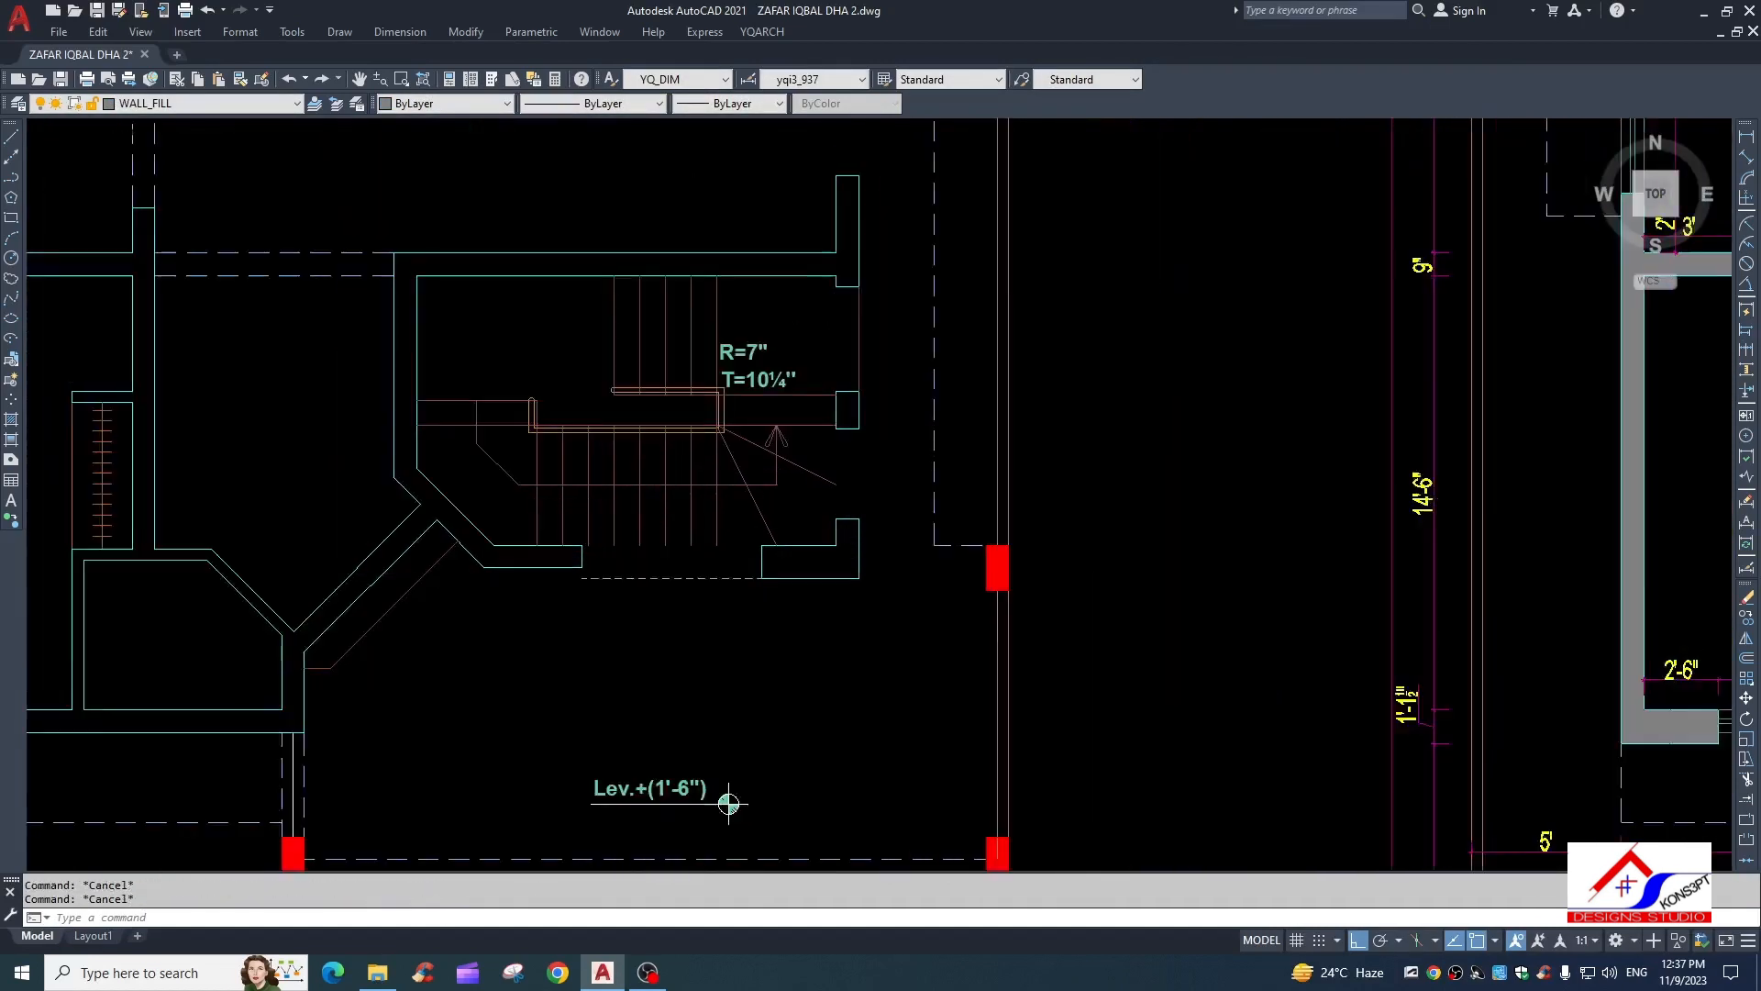
left_click(734, 576)
left_click(690, 629)
type("E")
key("Return")
Extend the staircase's lower wall lines across the opening to its right end line
key("Return")
left_click(725, 613)
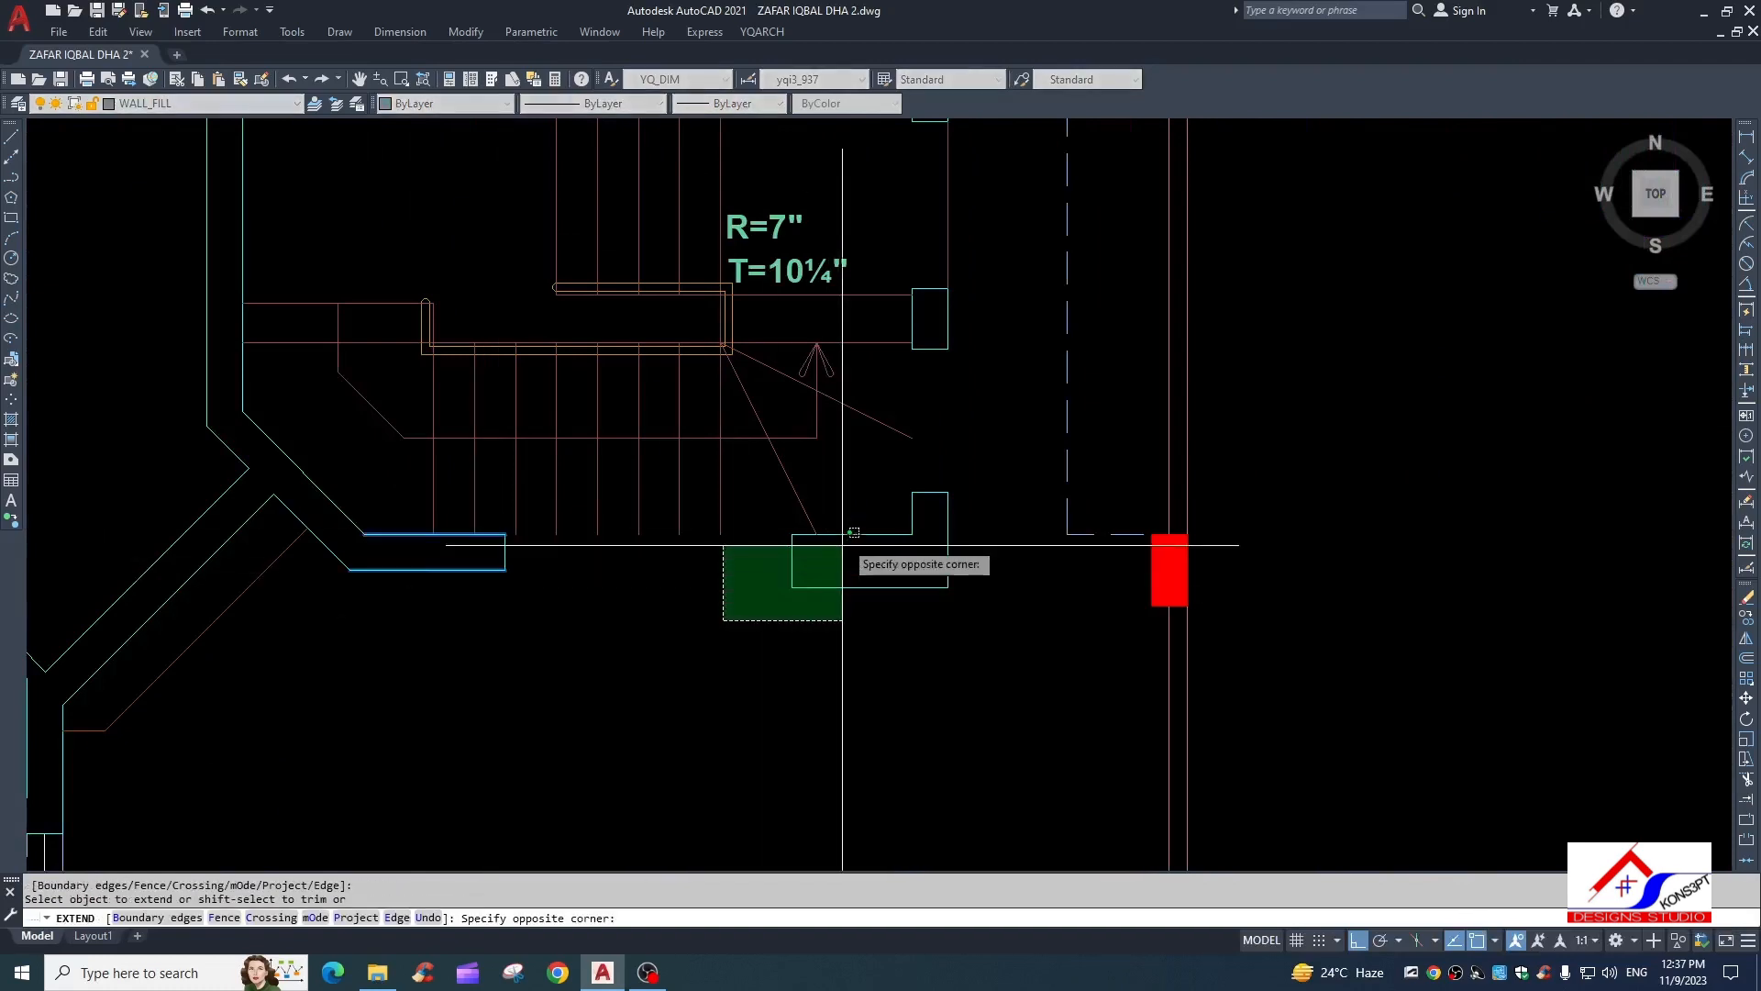
key("Escape")
left_click(811, 553)
key("Return")
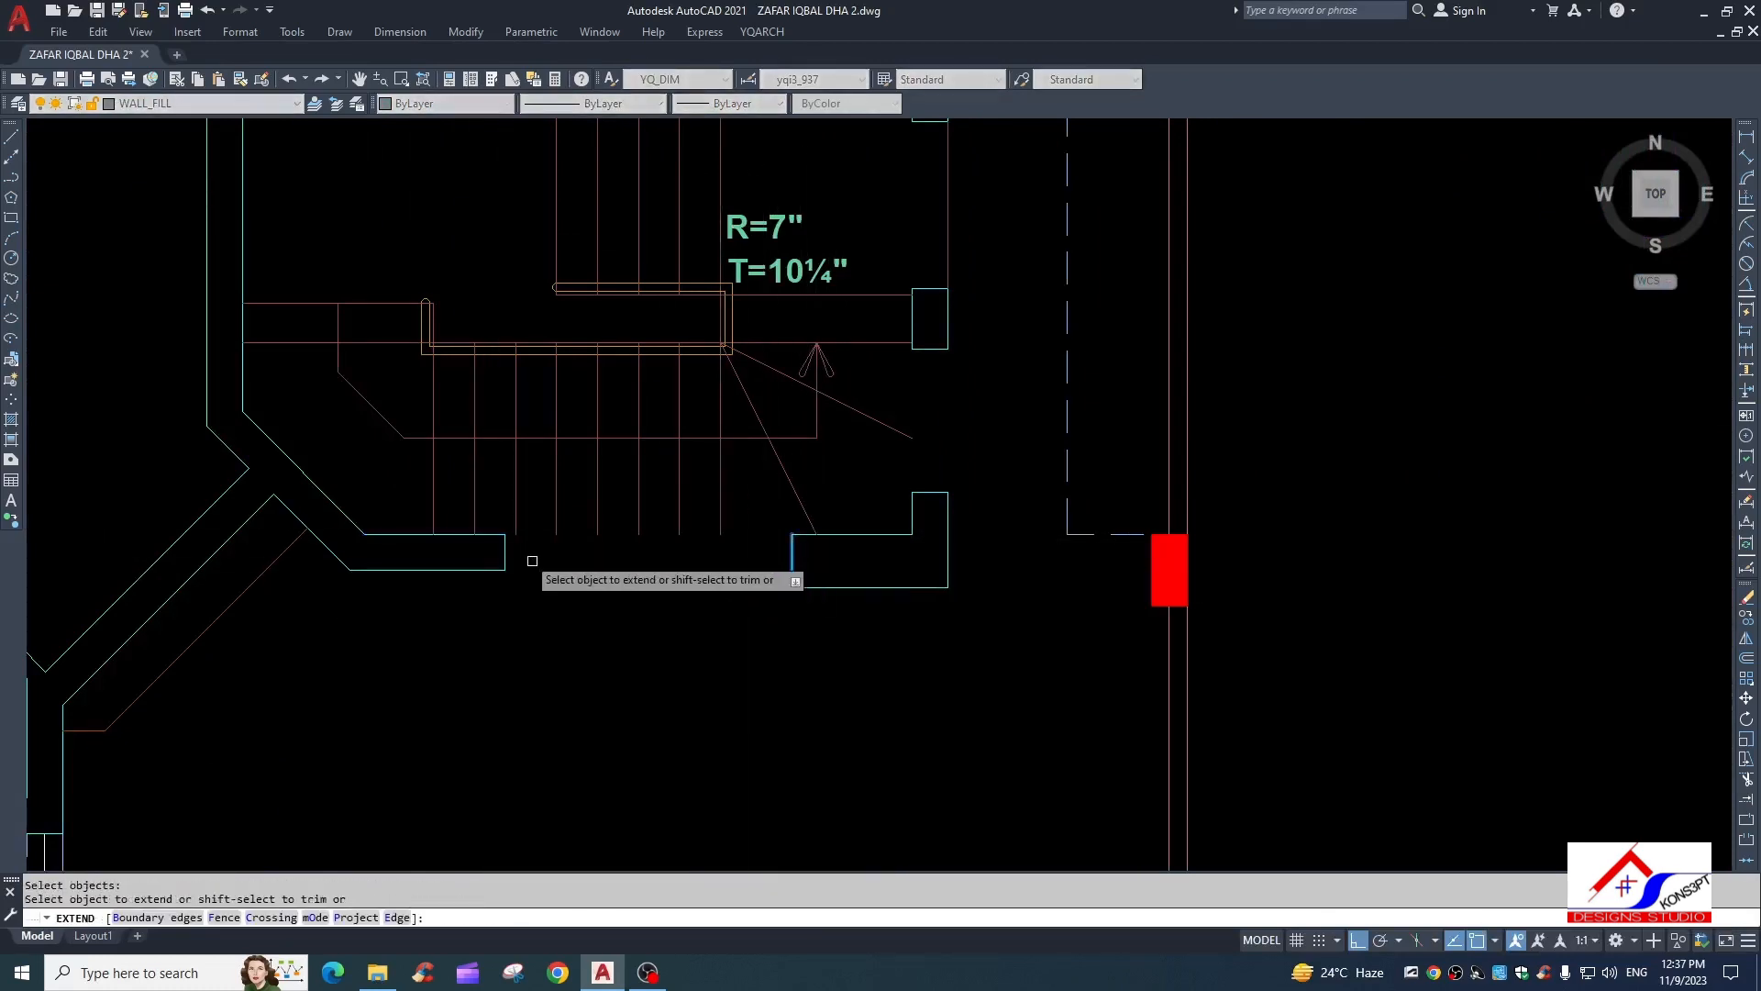
left_click(816, 500)
key("Escape")
Join the staircase's lower outer wall line to the thicker wall's step and erase the leftover end lines
type("f")
key("Return")
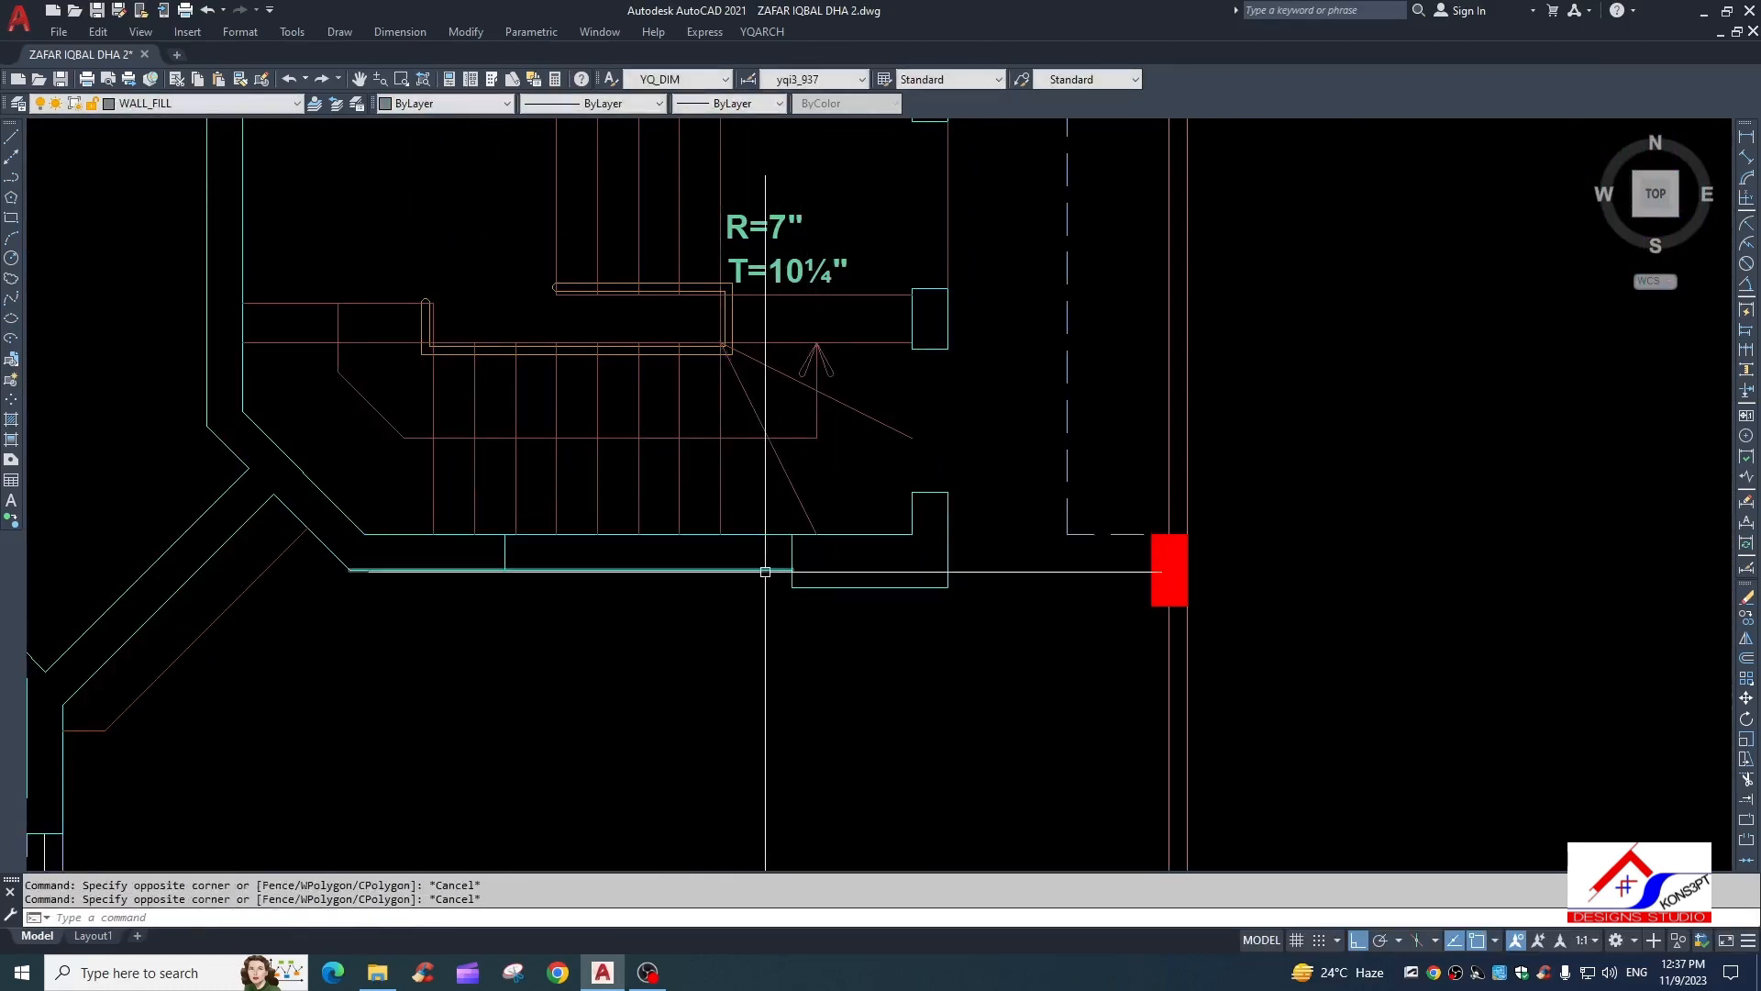
left_click(780, 570)
key("Escape")
scroll(598, 602, "up", 2)
left_click(441, 629)
key("Escape")
scroll(633, 507, "down", 2)
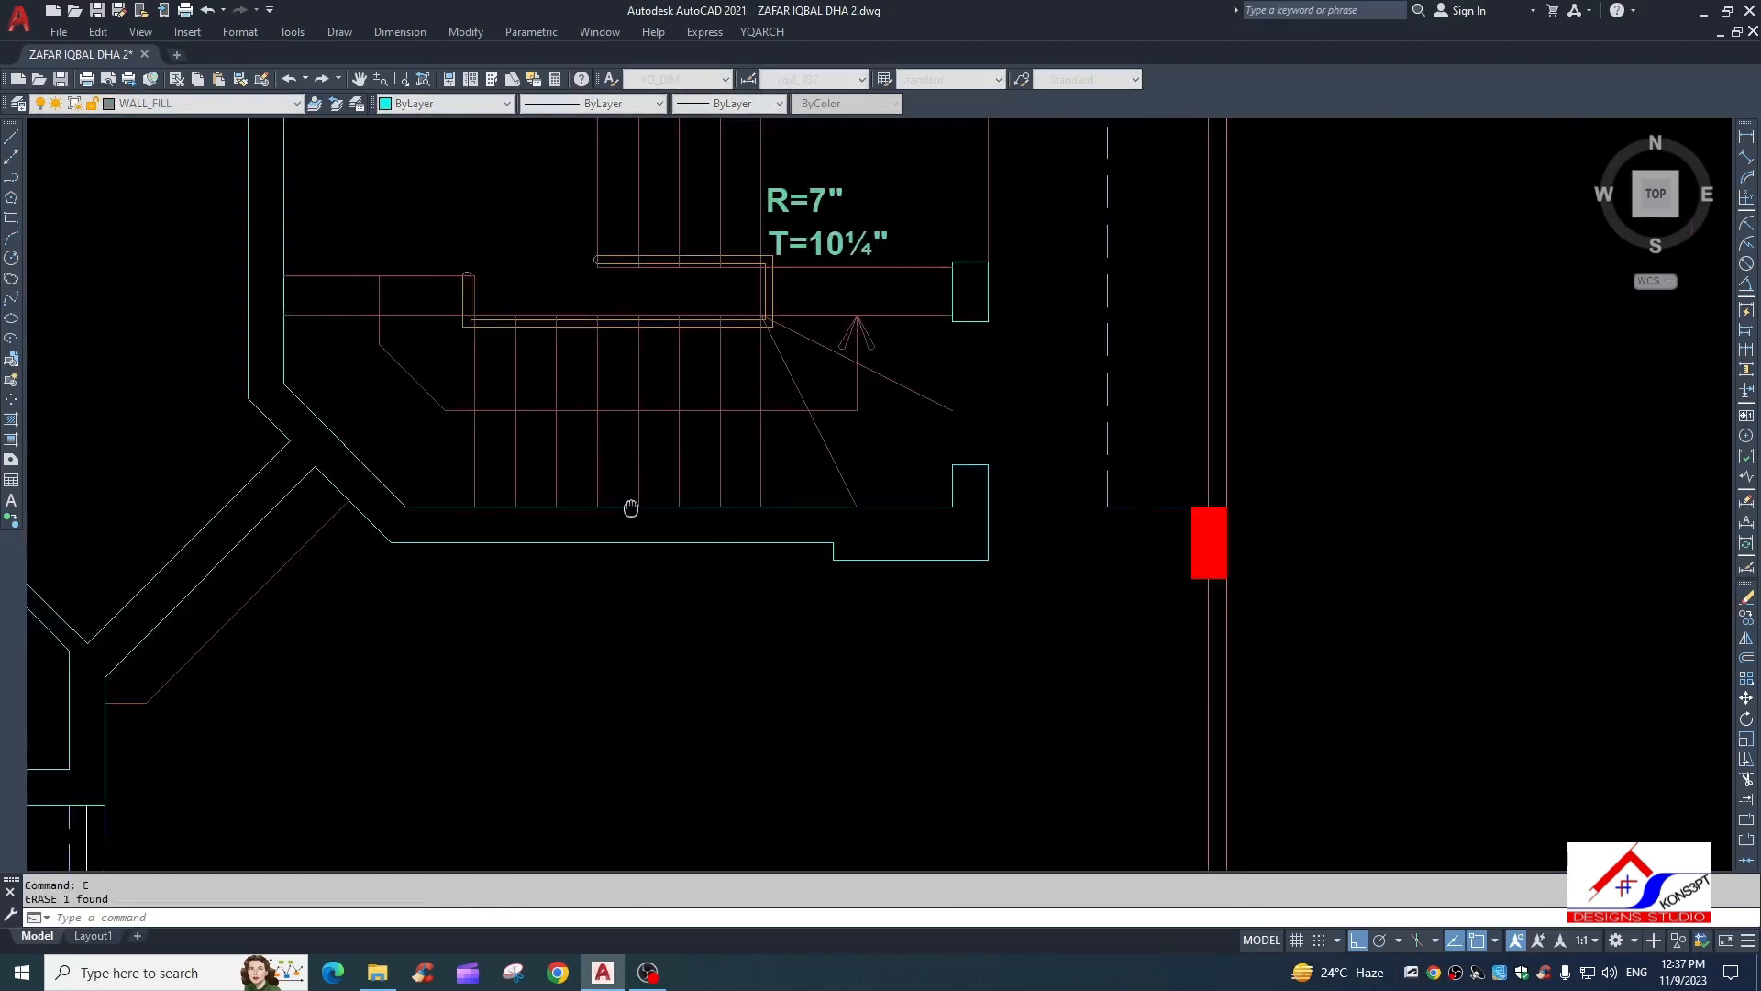
Extend the staircase's right wall lines across the lower opening and erase the end lines left inside the wall
type("ex")
key("Return")
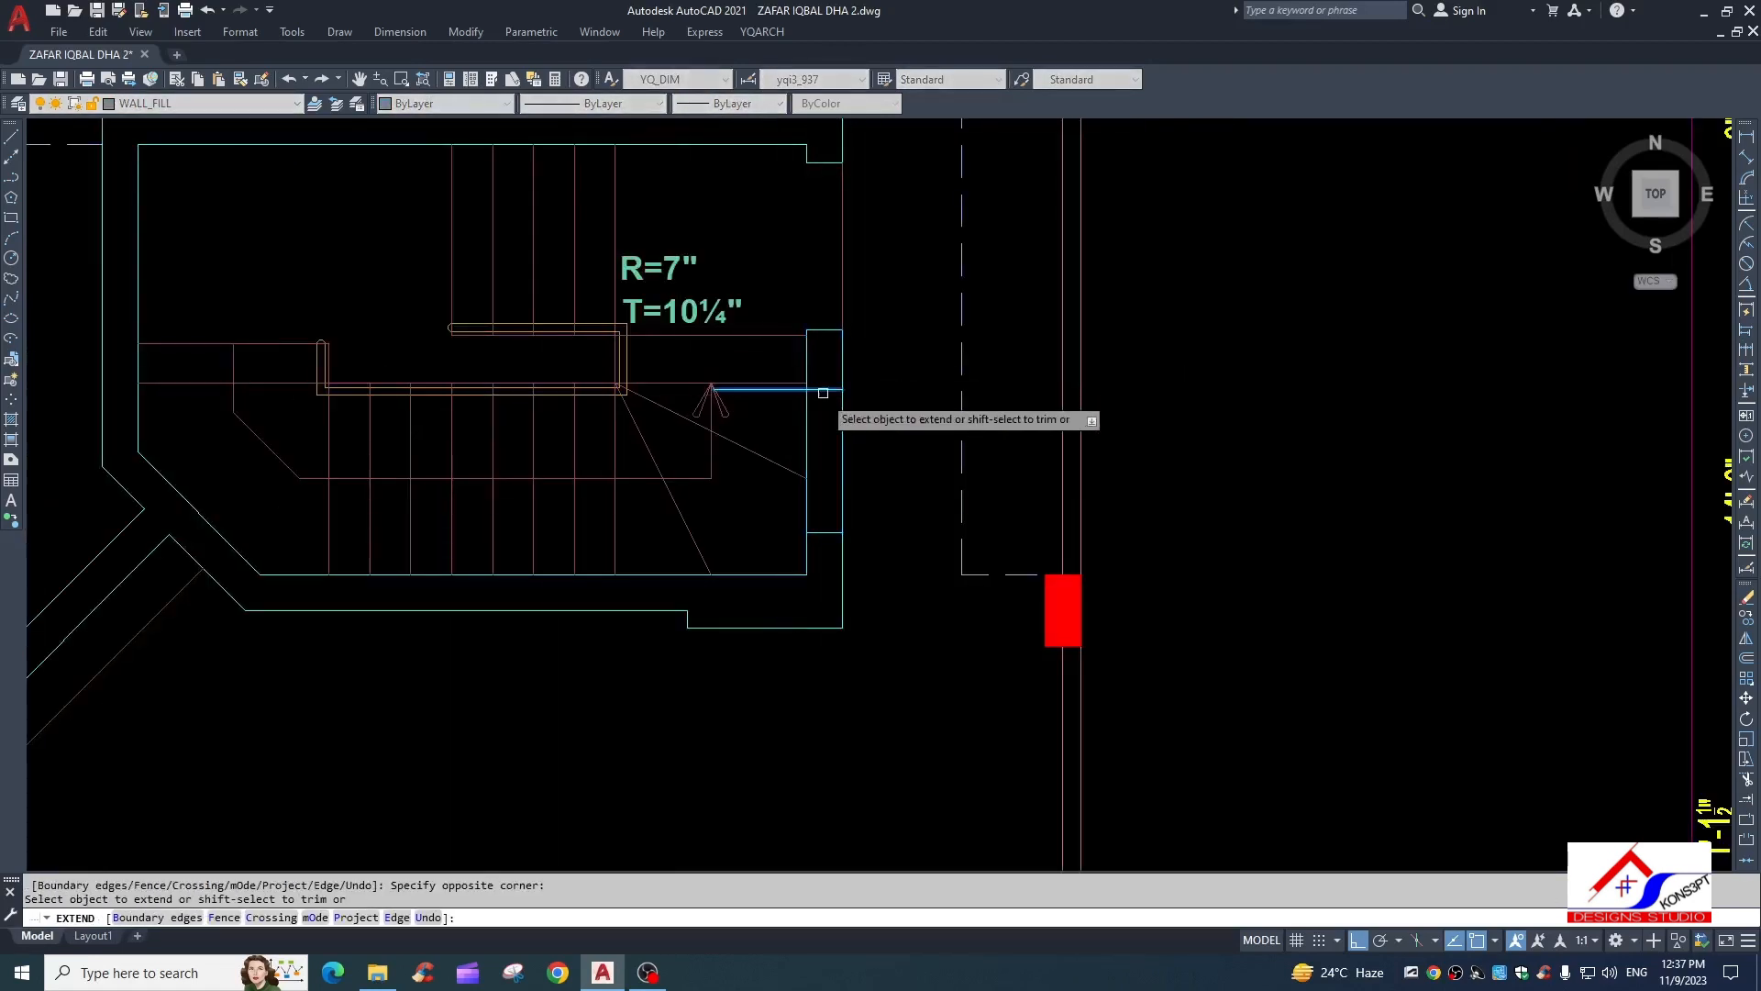
key("Escape")
left_click(781, 351)
key("Escape")
scroll(685, 834, "down", 2)
scroll(787, 440, "up", 3)
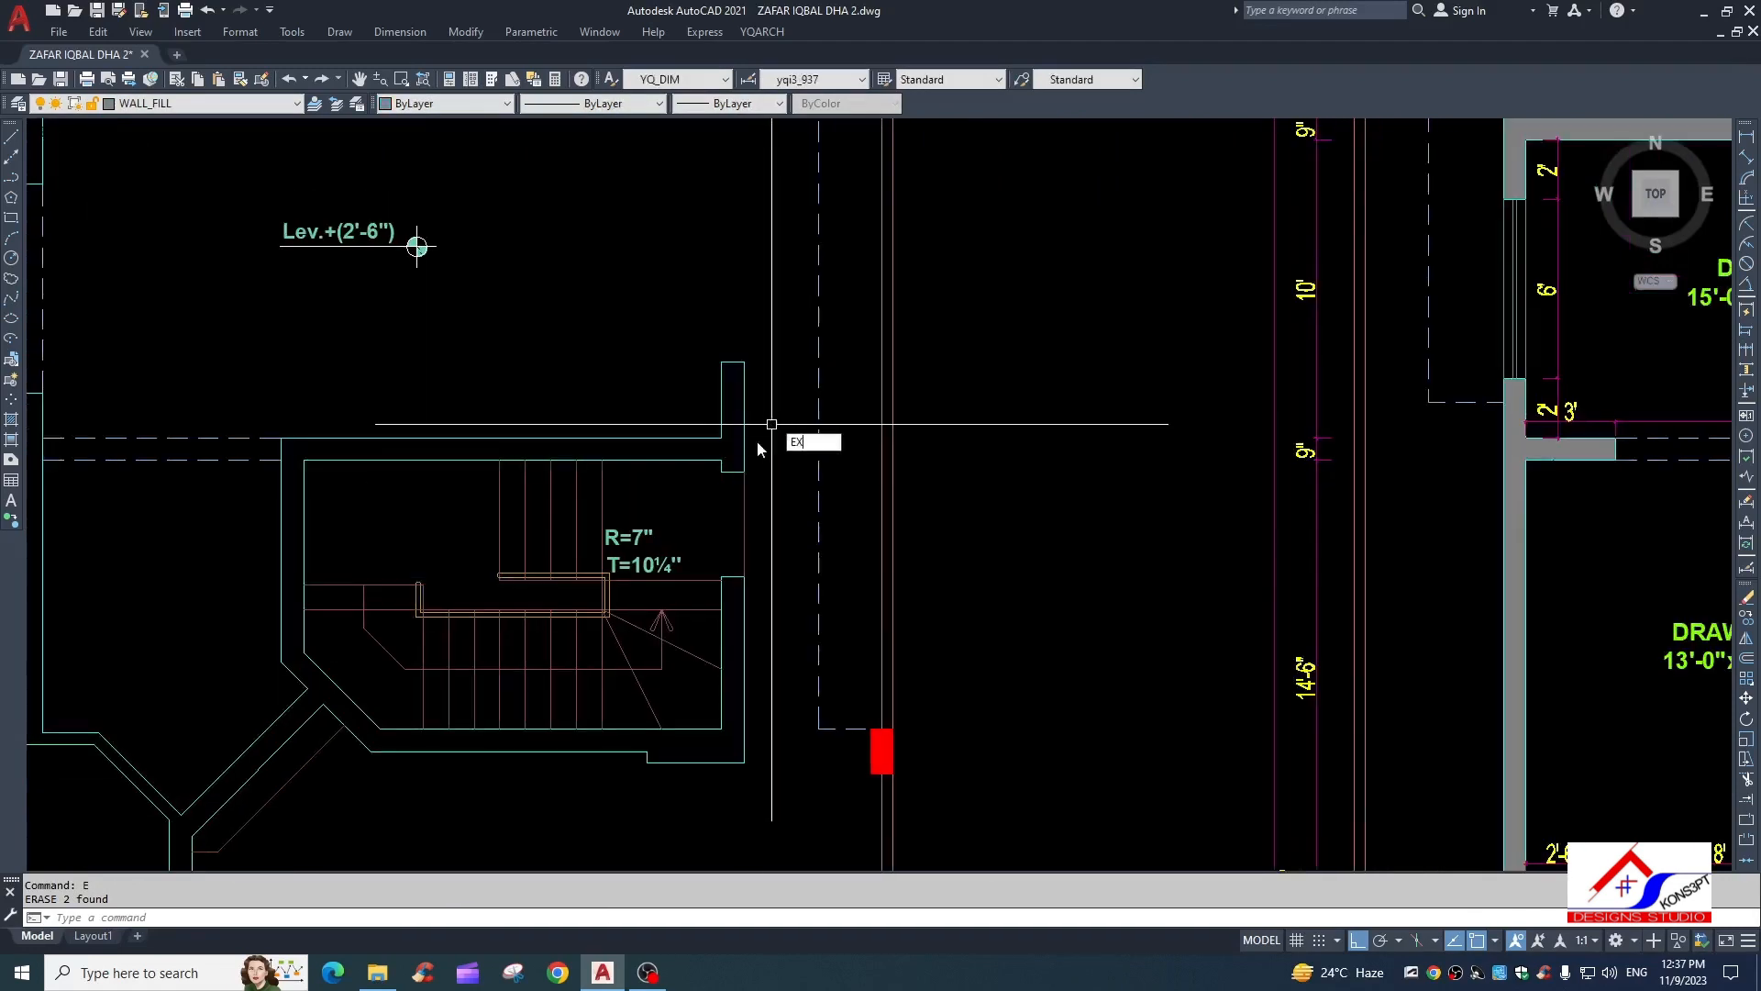
Extend the inner face of the staircase's right wall up across the upper opening to the staircase's top wall
type("ex")
key("Return")
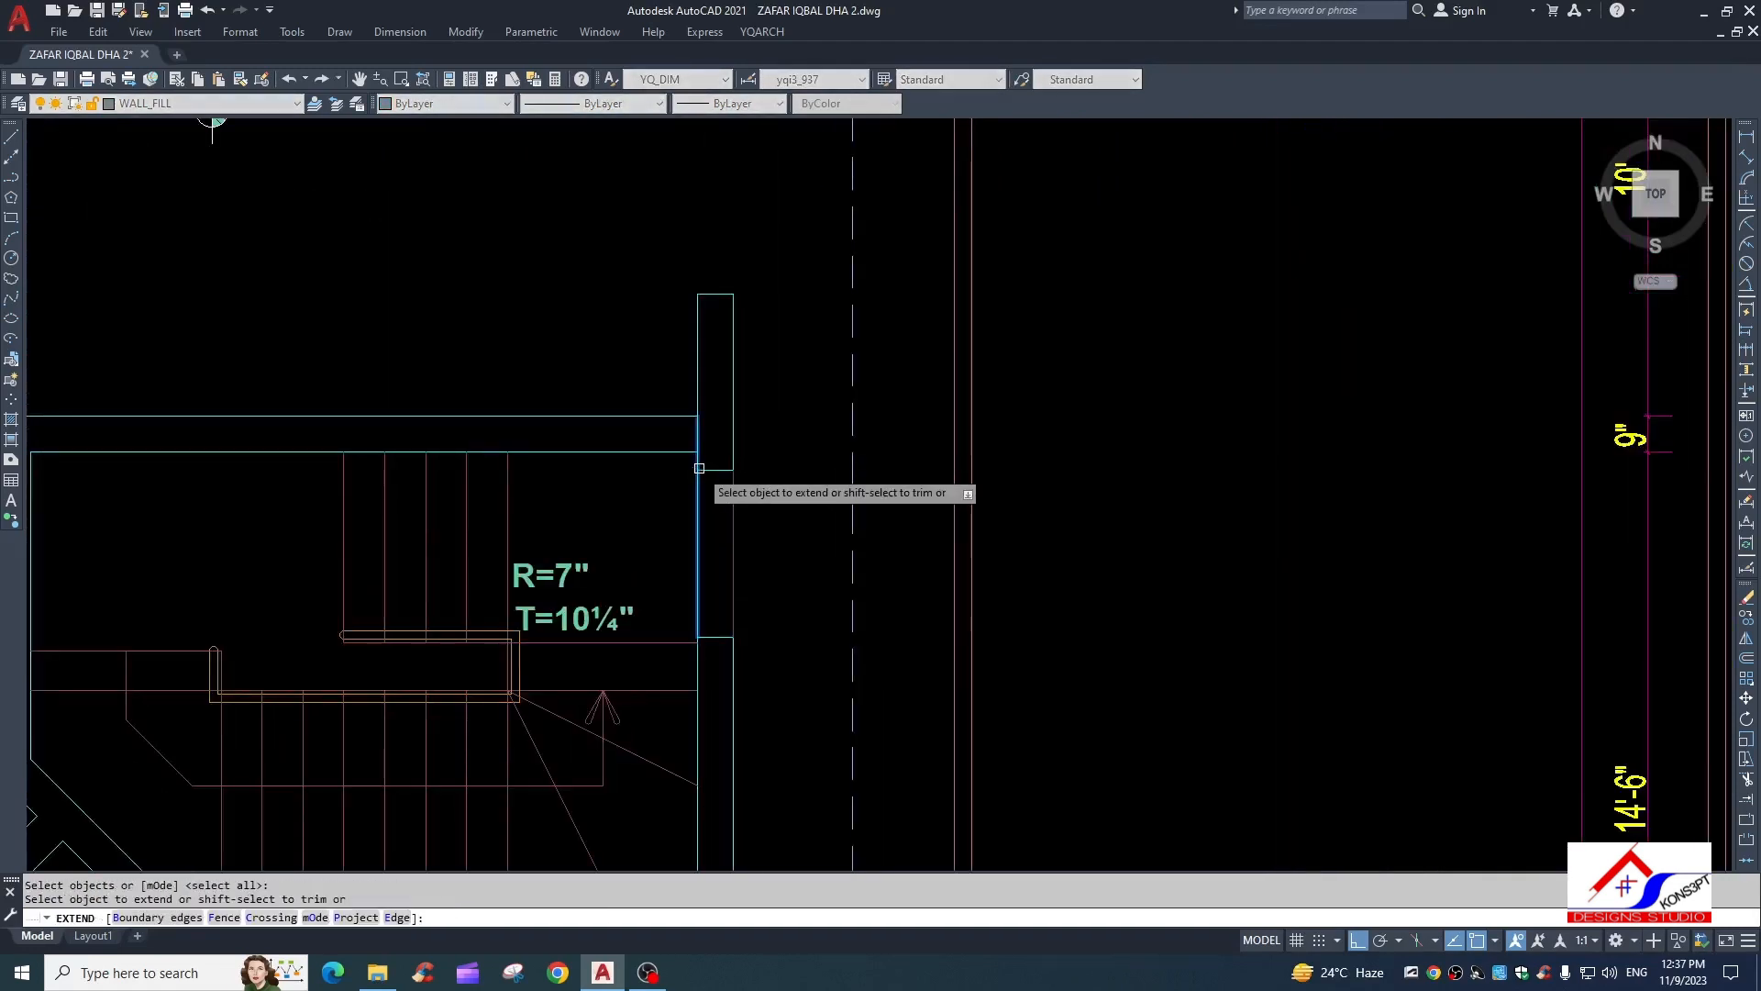
key("Escape")
type("f")
key("Return")
left_click(702, 485)
key("Escape")
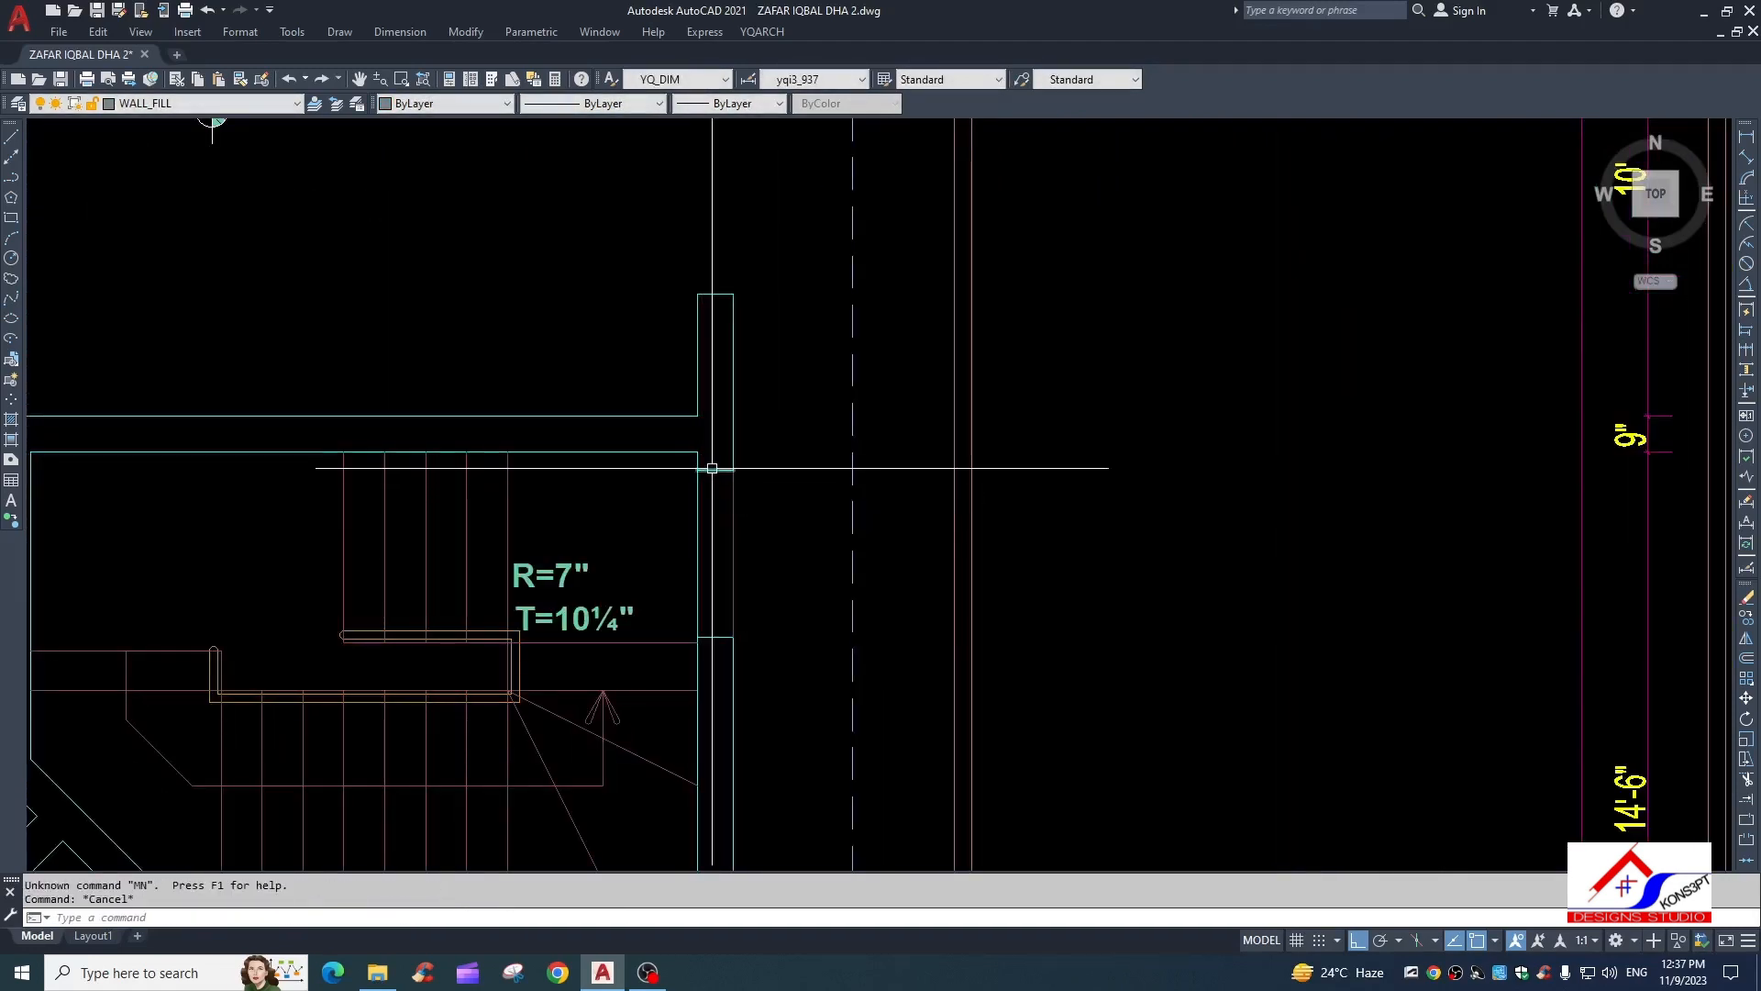
left_click(677, 465)
left_click(787, 647)
key("Escape")
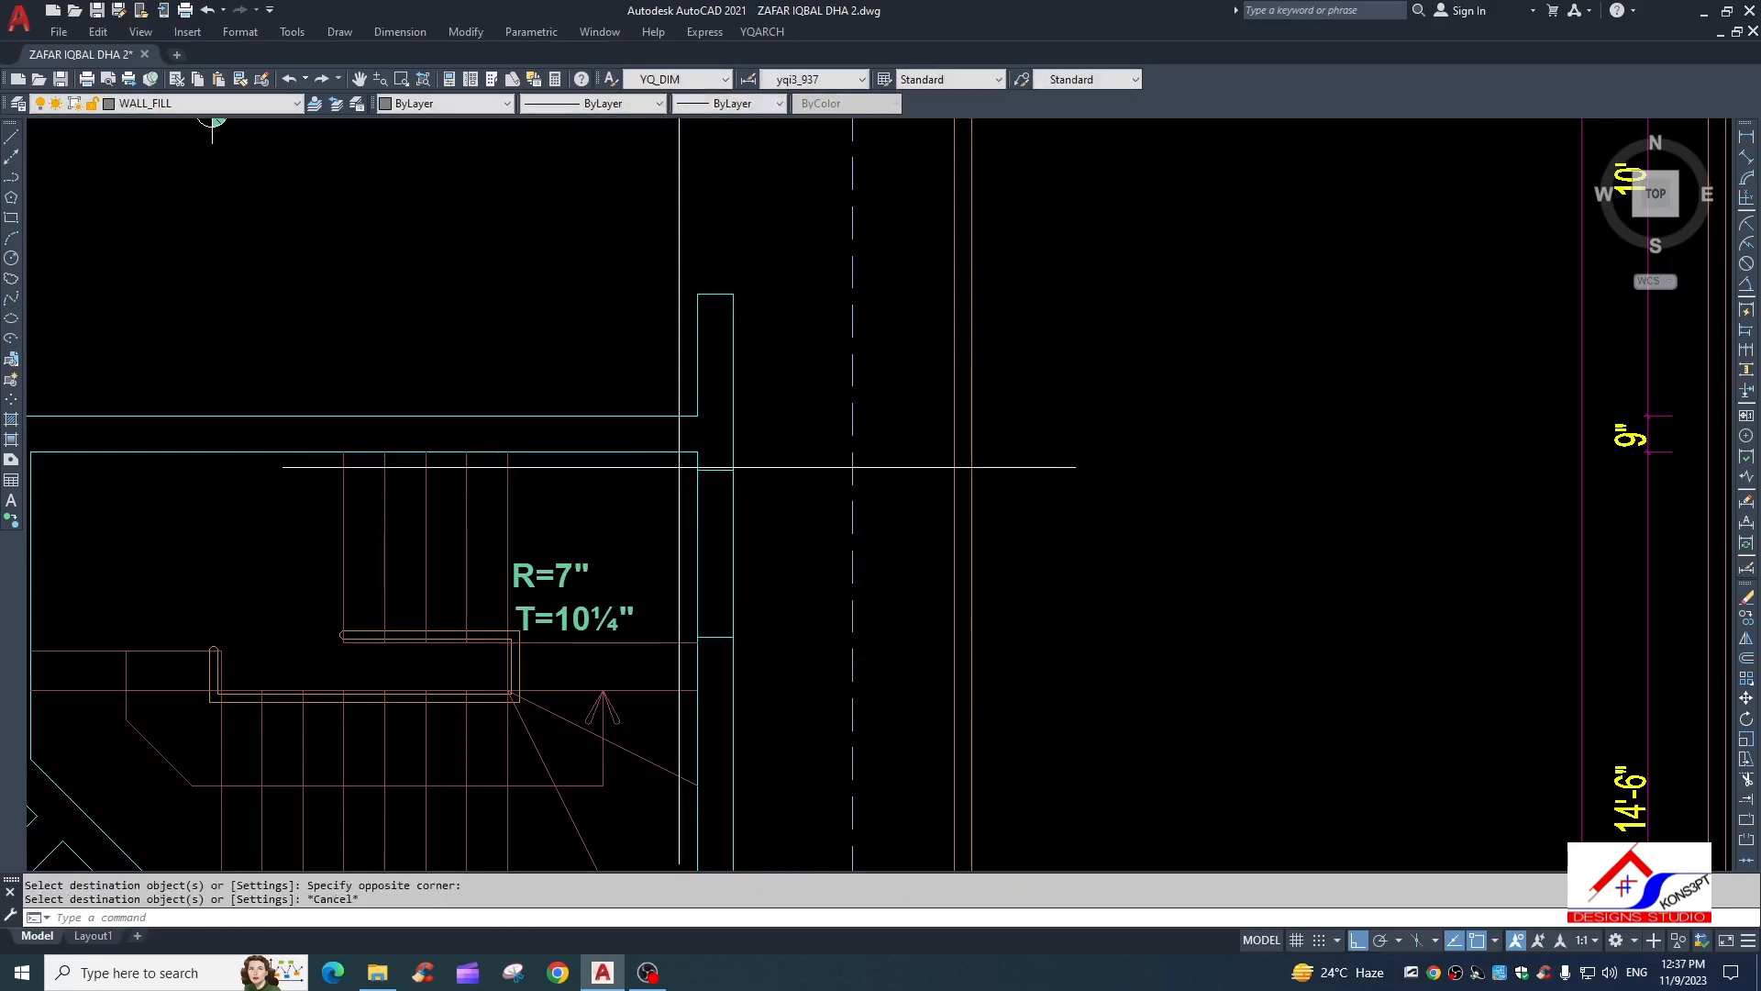
left_click(679, 467)
left_click(787, 677)
type("ma")
key("Return")
scroll(780, 605, "down", 1)
key("Escape")
Erase the end lines and the thin outer line at the upper opening in the staircase's right wall
left_click(689, 504)
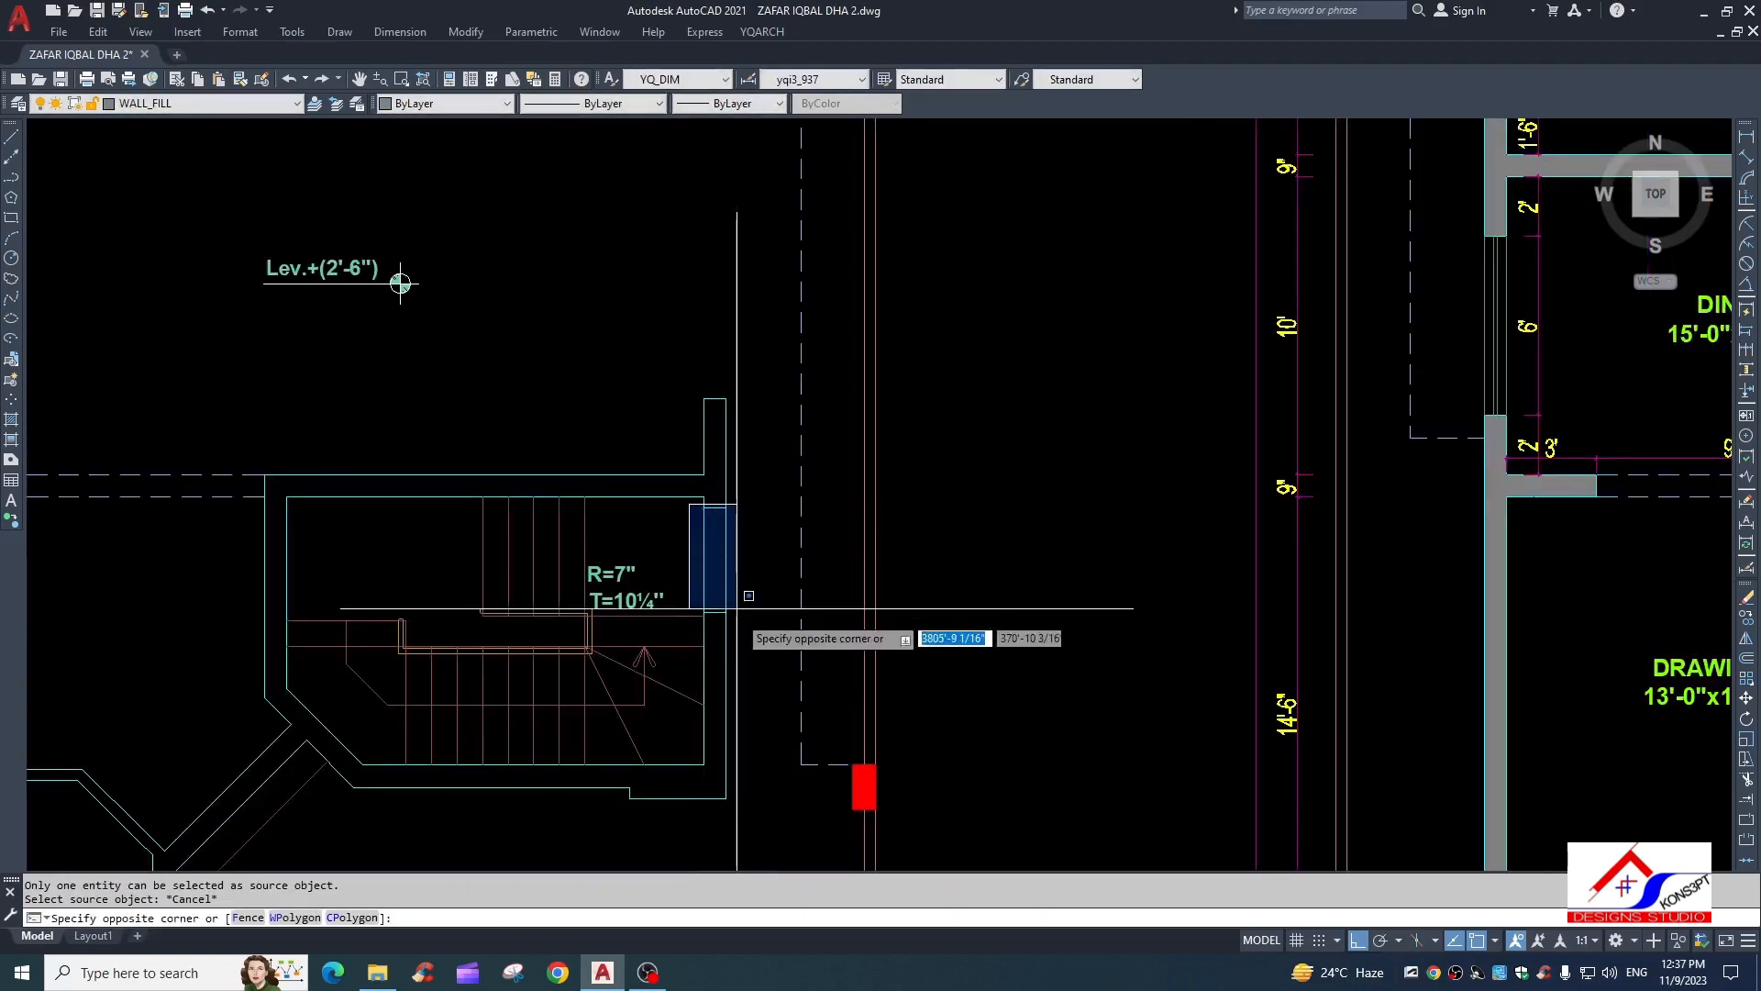
left_click(748, 596)
type("e")
key("Return")
Extend the outer face of the staircase's right wall across the gap to the wall segment above it
middle_click_drag(752, 420, 744, 530)
type("ex")
key("Return")
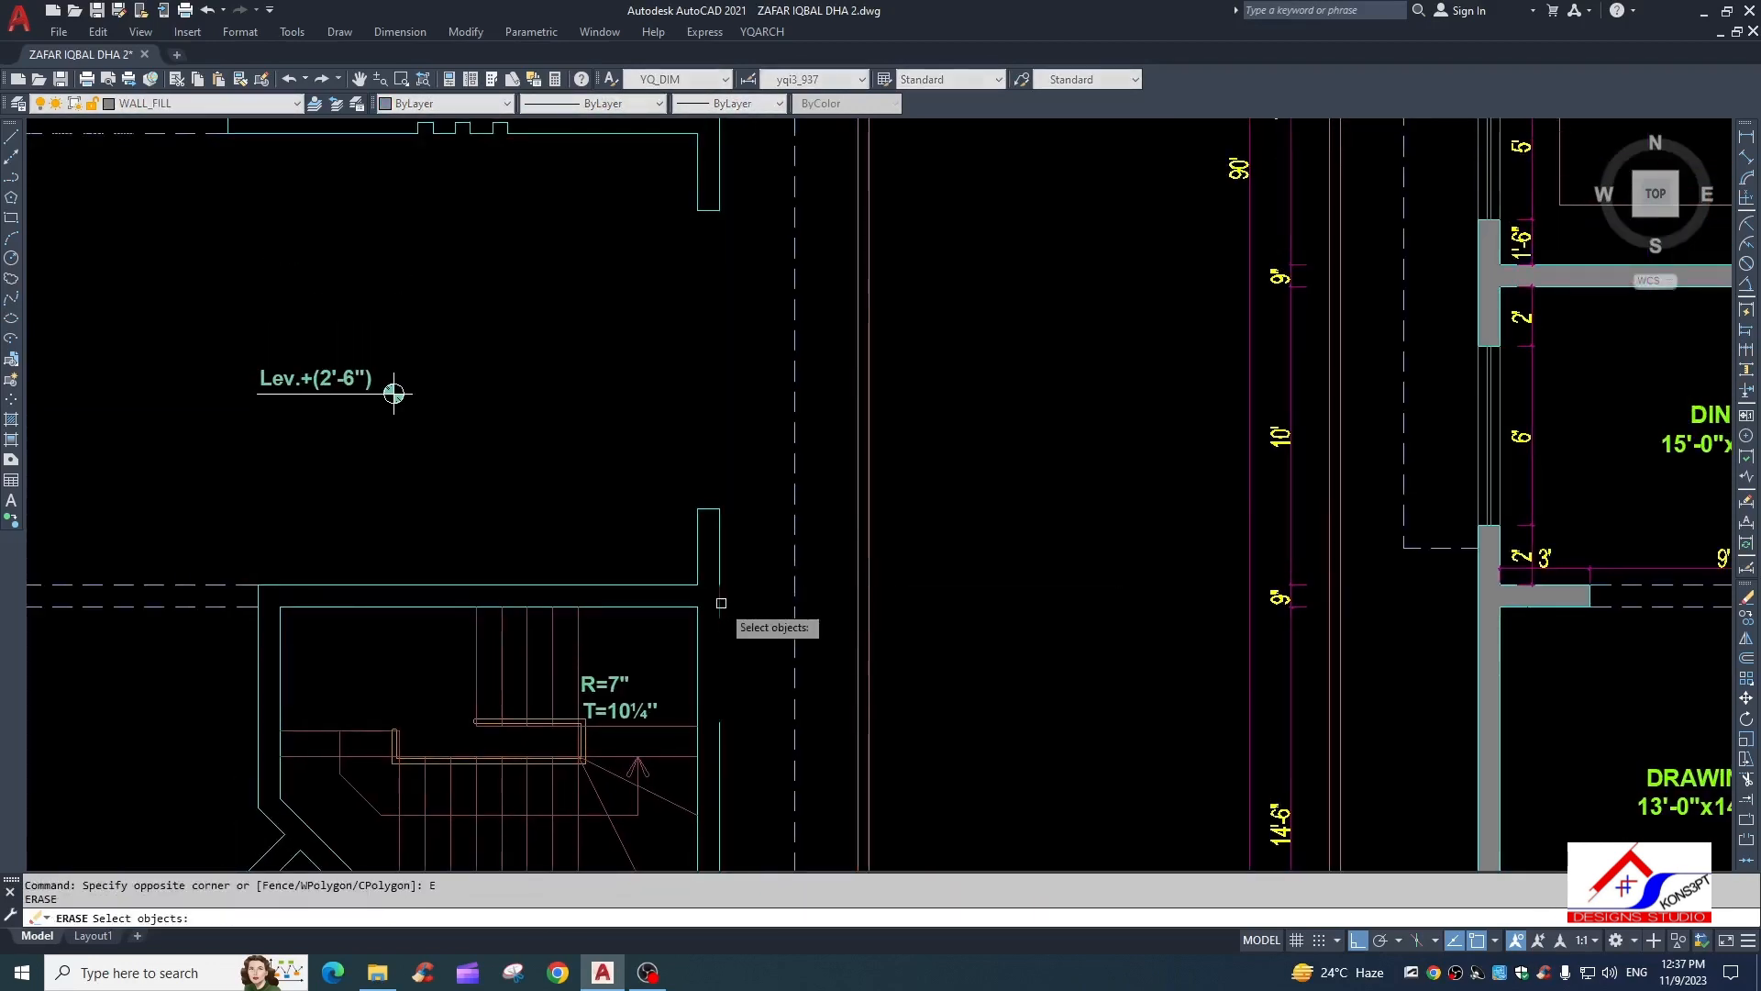
left_click(723, 571)
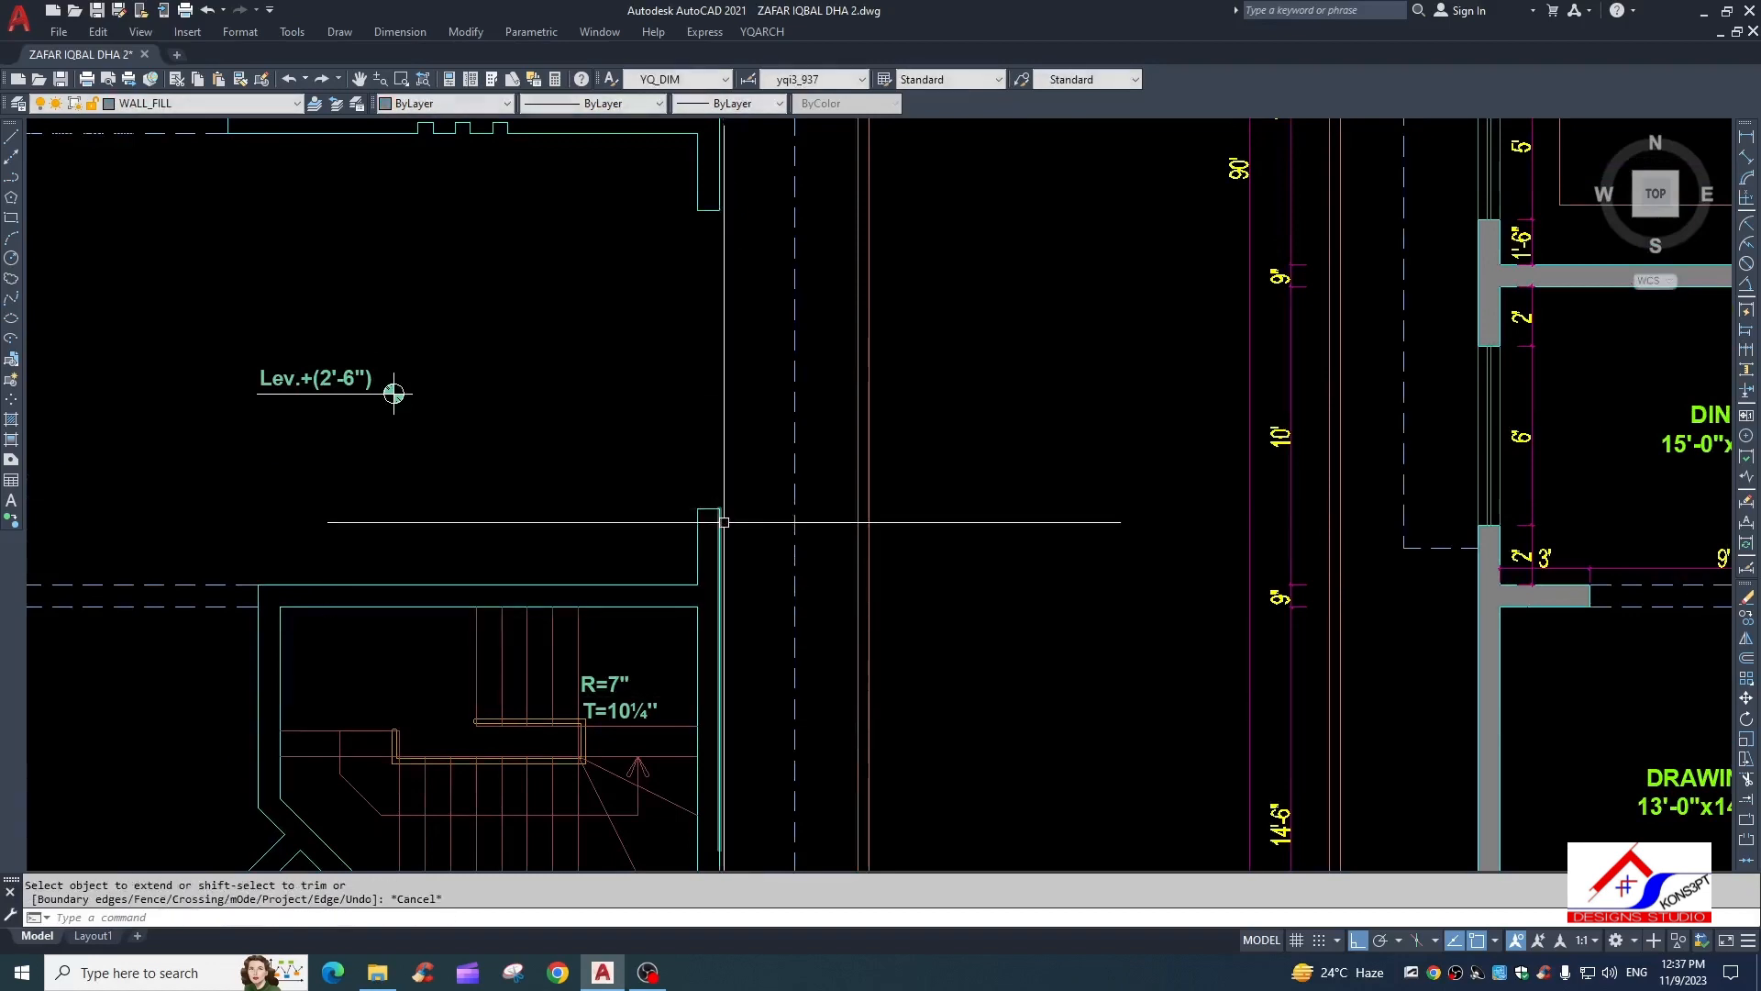
Extend both faces of the outer wall across the opening beside the level mark and erase its two end lines
middle_click_drag(719, 511, 707, 576)
type("ex")
left_click(641, 314)
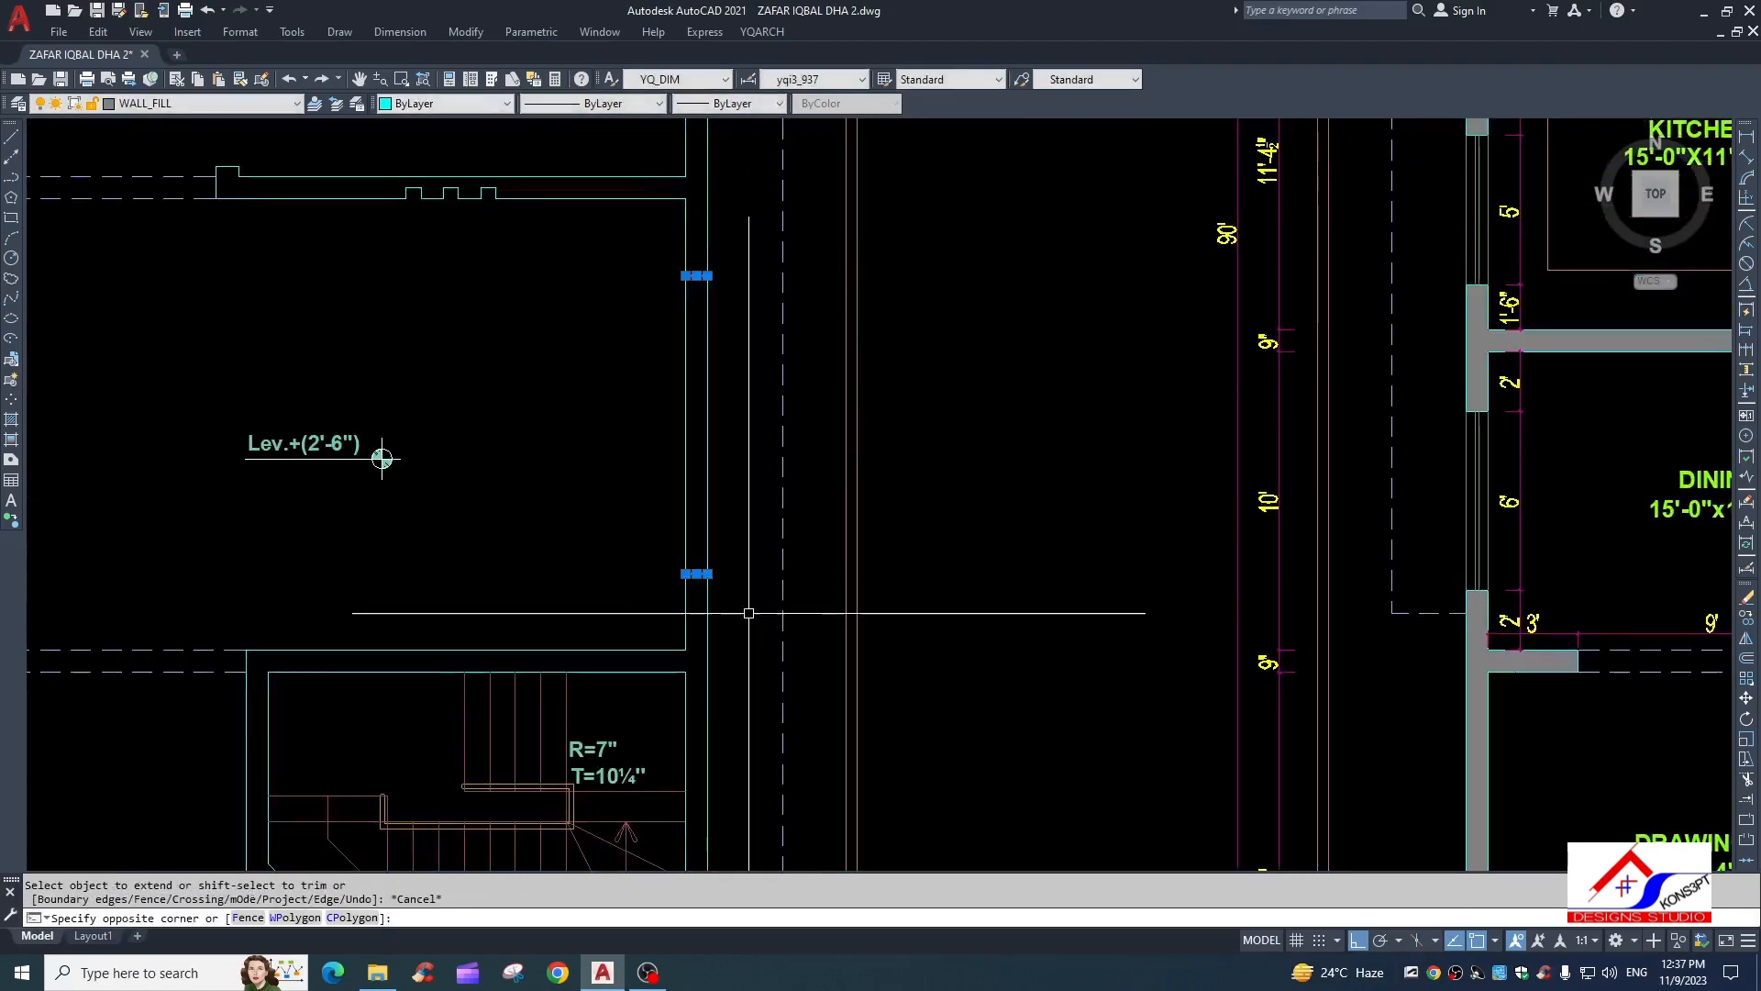
key("Escape")
scroll(571, 415, "up", 2)
type("e")
key("Return")
Erase the notched lines in the horizontal wall above the level mark and extend its lower face to the outer wall
left_click(300, 314)
left_click(596, 408)
key("Return")
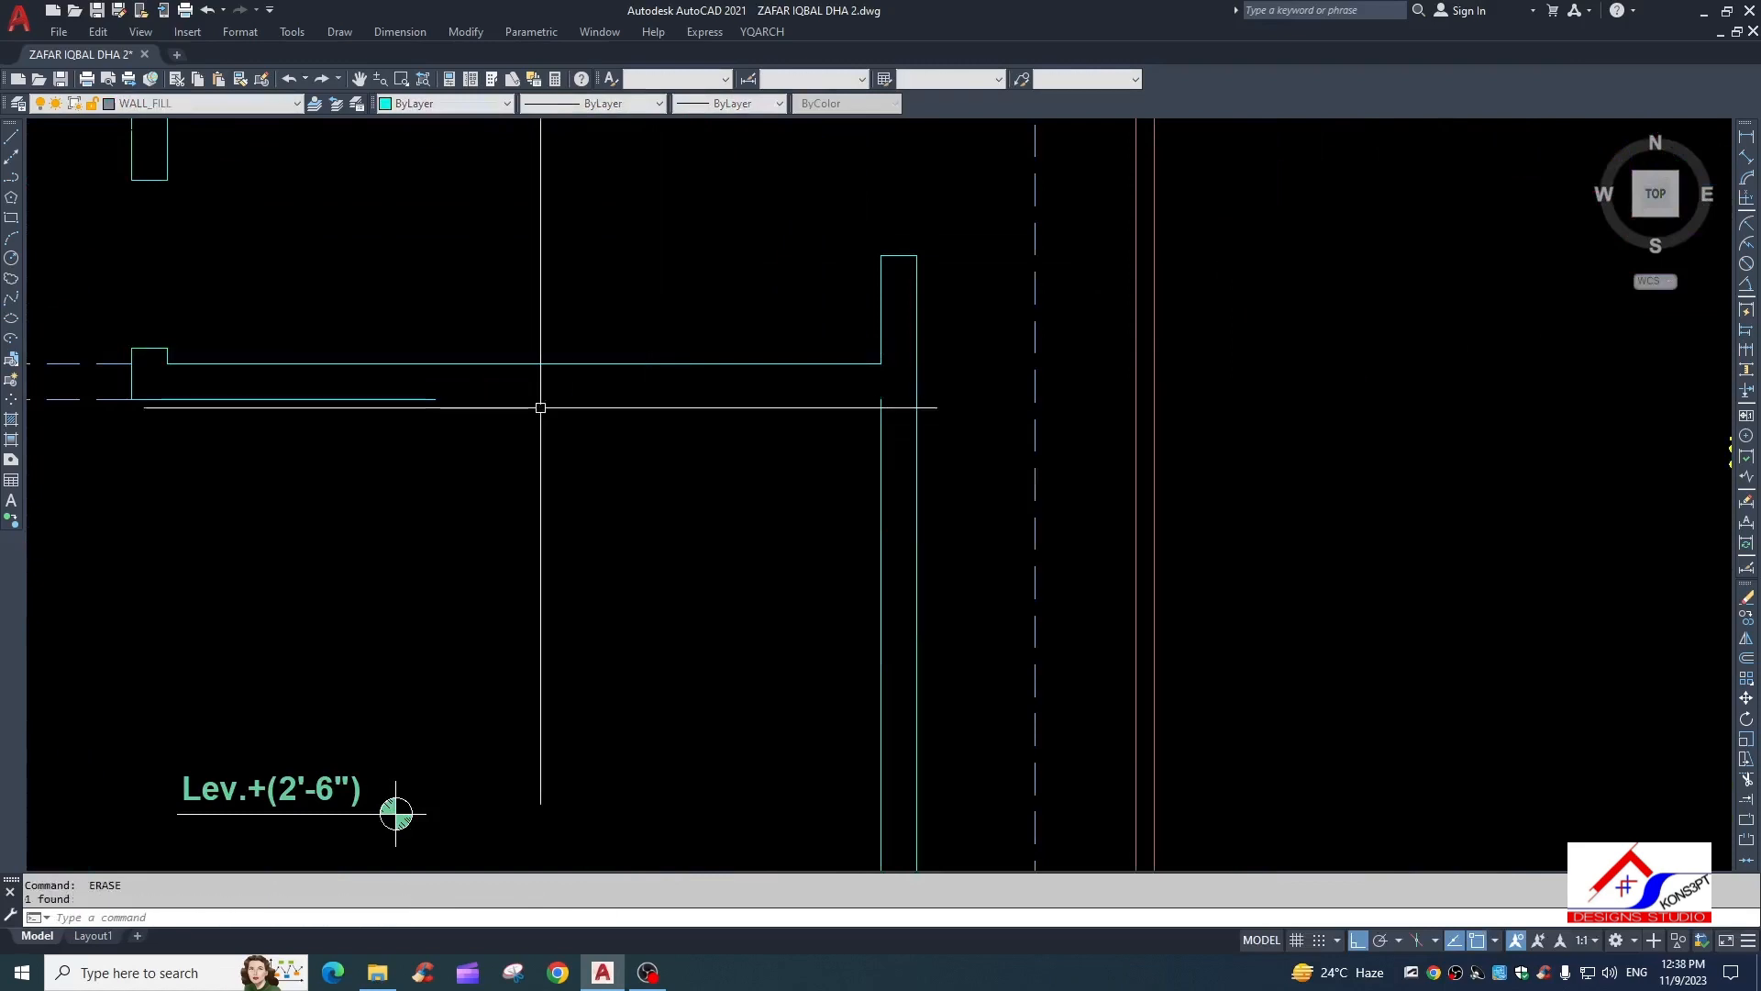
key("Return")
type("ex")
key("Return")
left_click(382, 400)
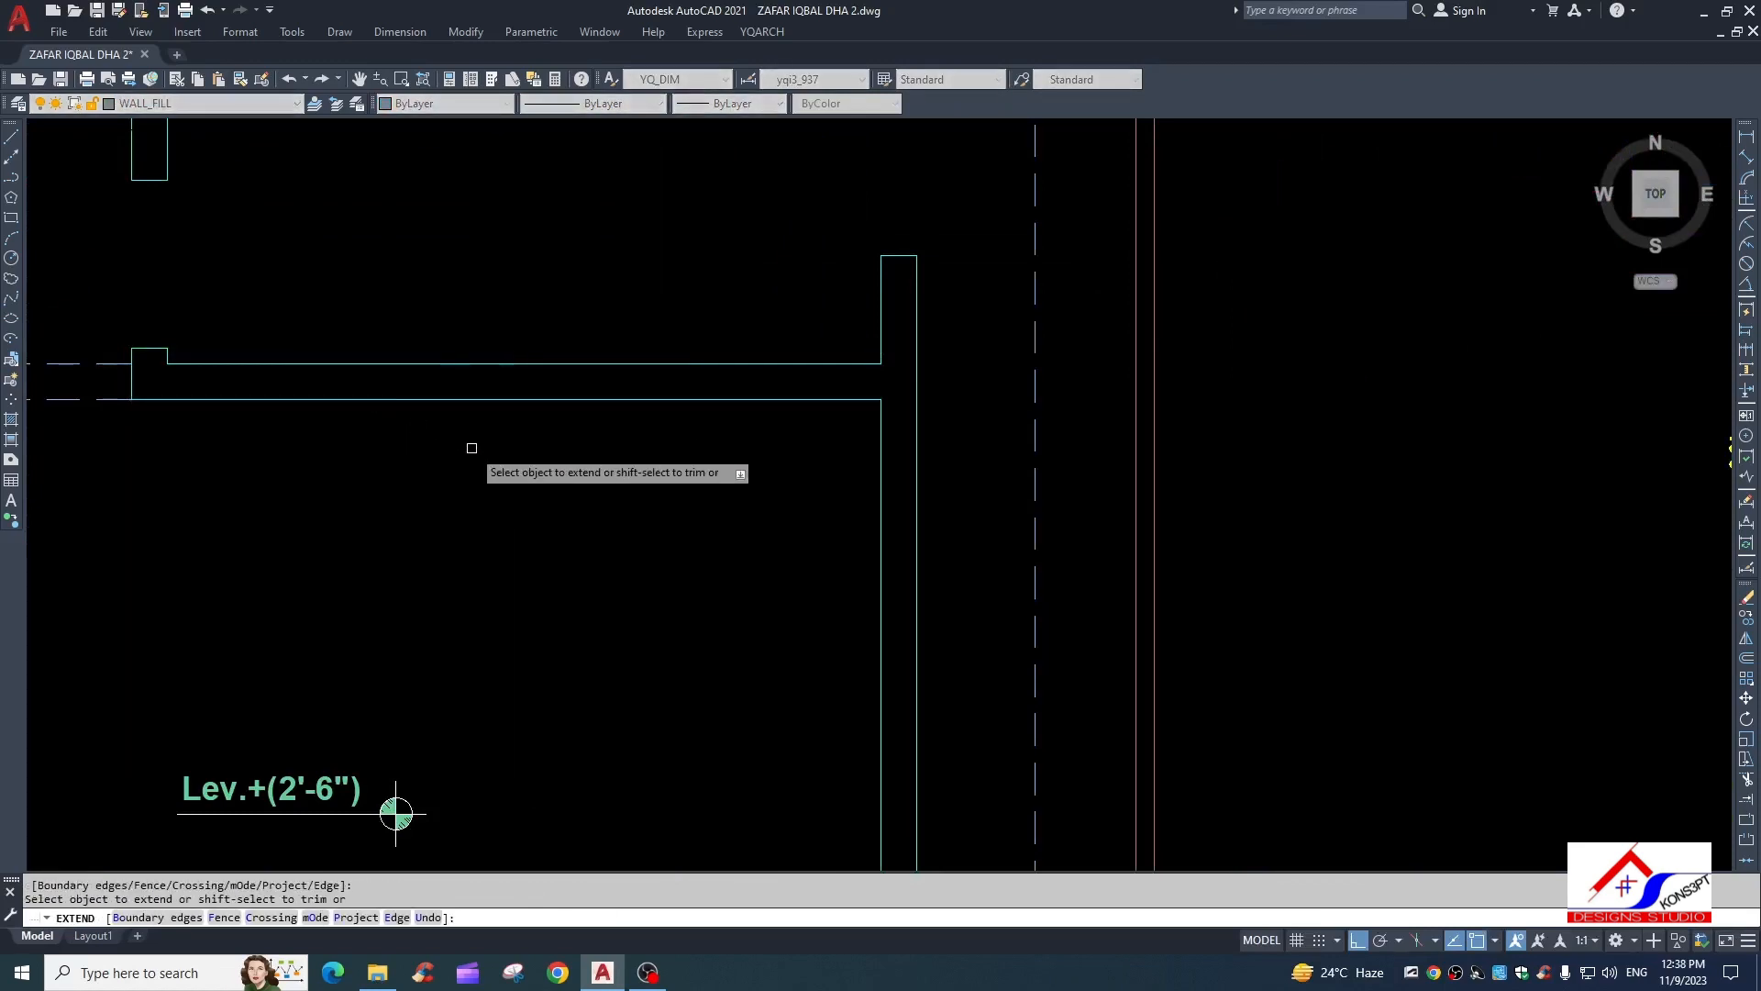
Extend the passage's right wall down across the door opening to the horizontal wall and erase the leftover end lines
scroll(528, 433, "down", 3)
scroll(511, 409, "up", 1)
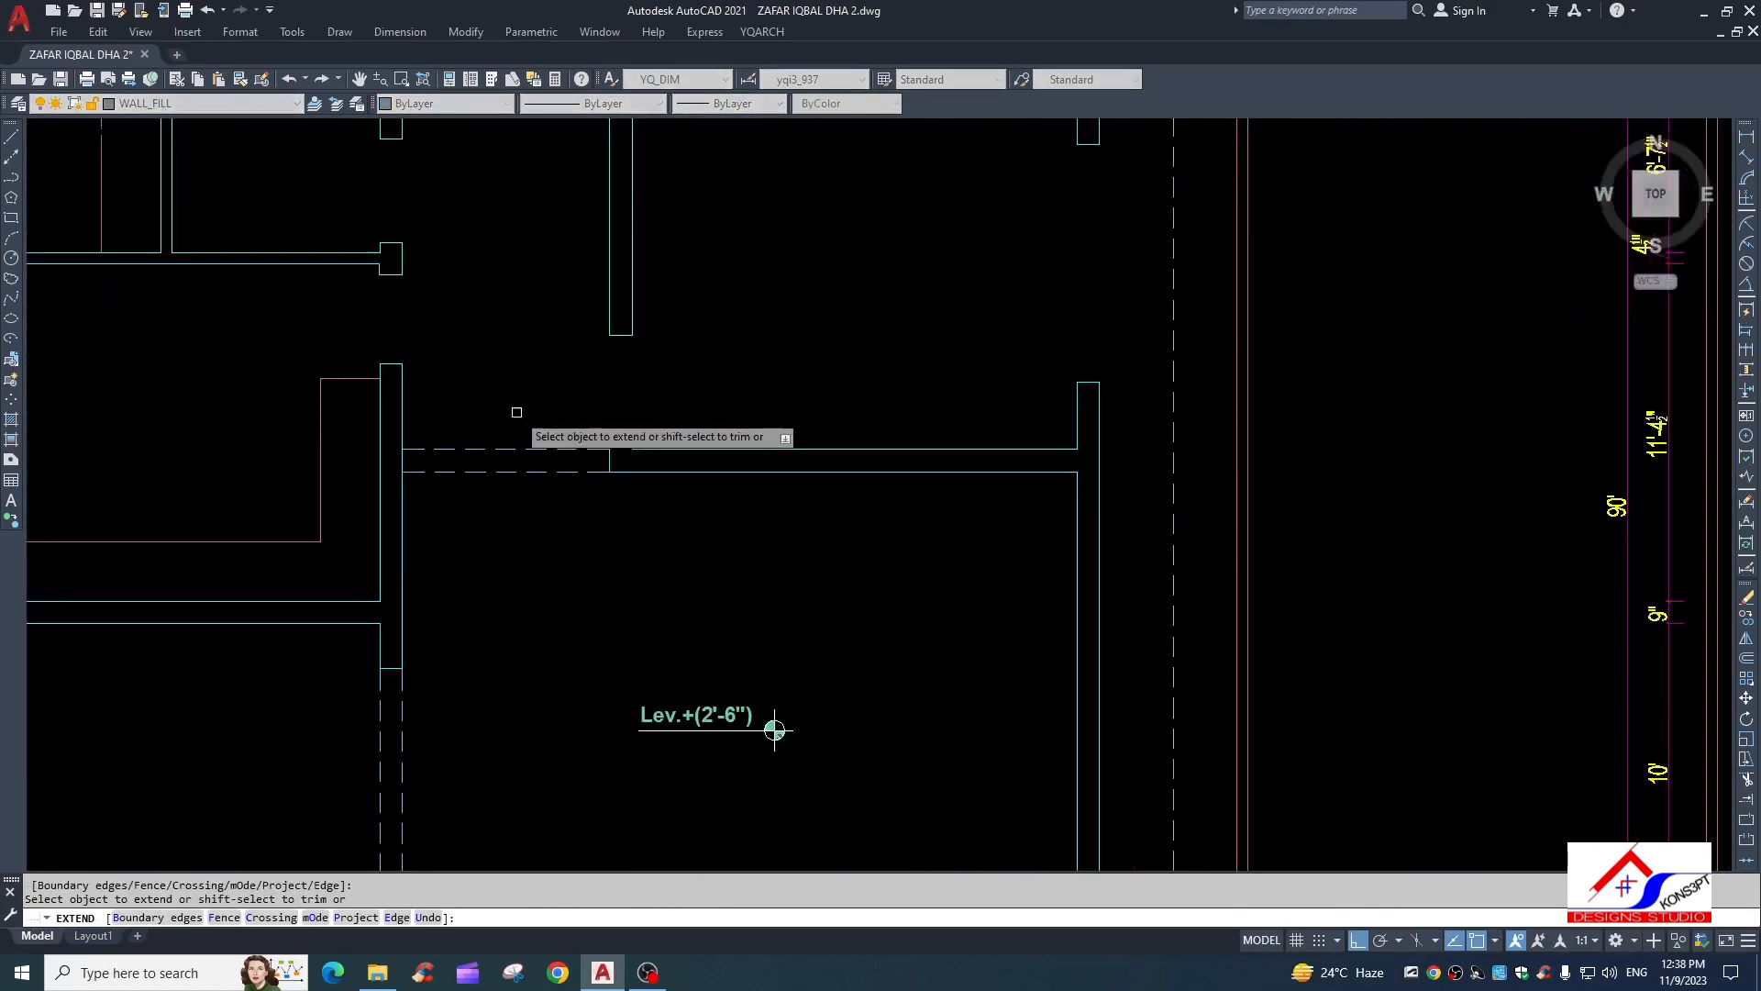
key("Escape")
key("Escape")
type("e")
key("Return")
left_click(570, 294)
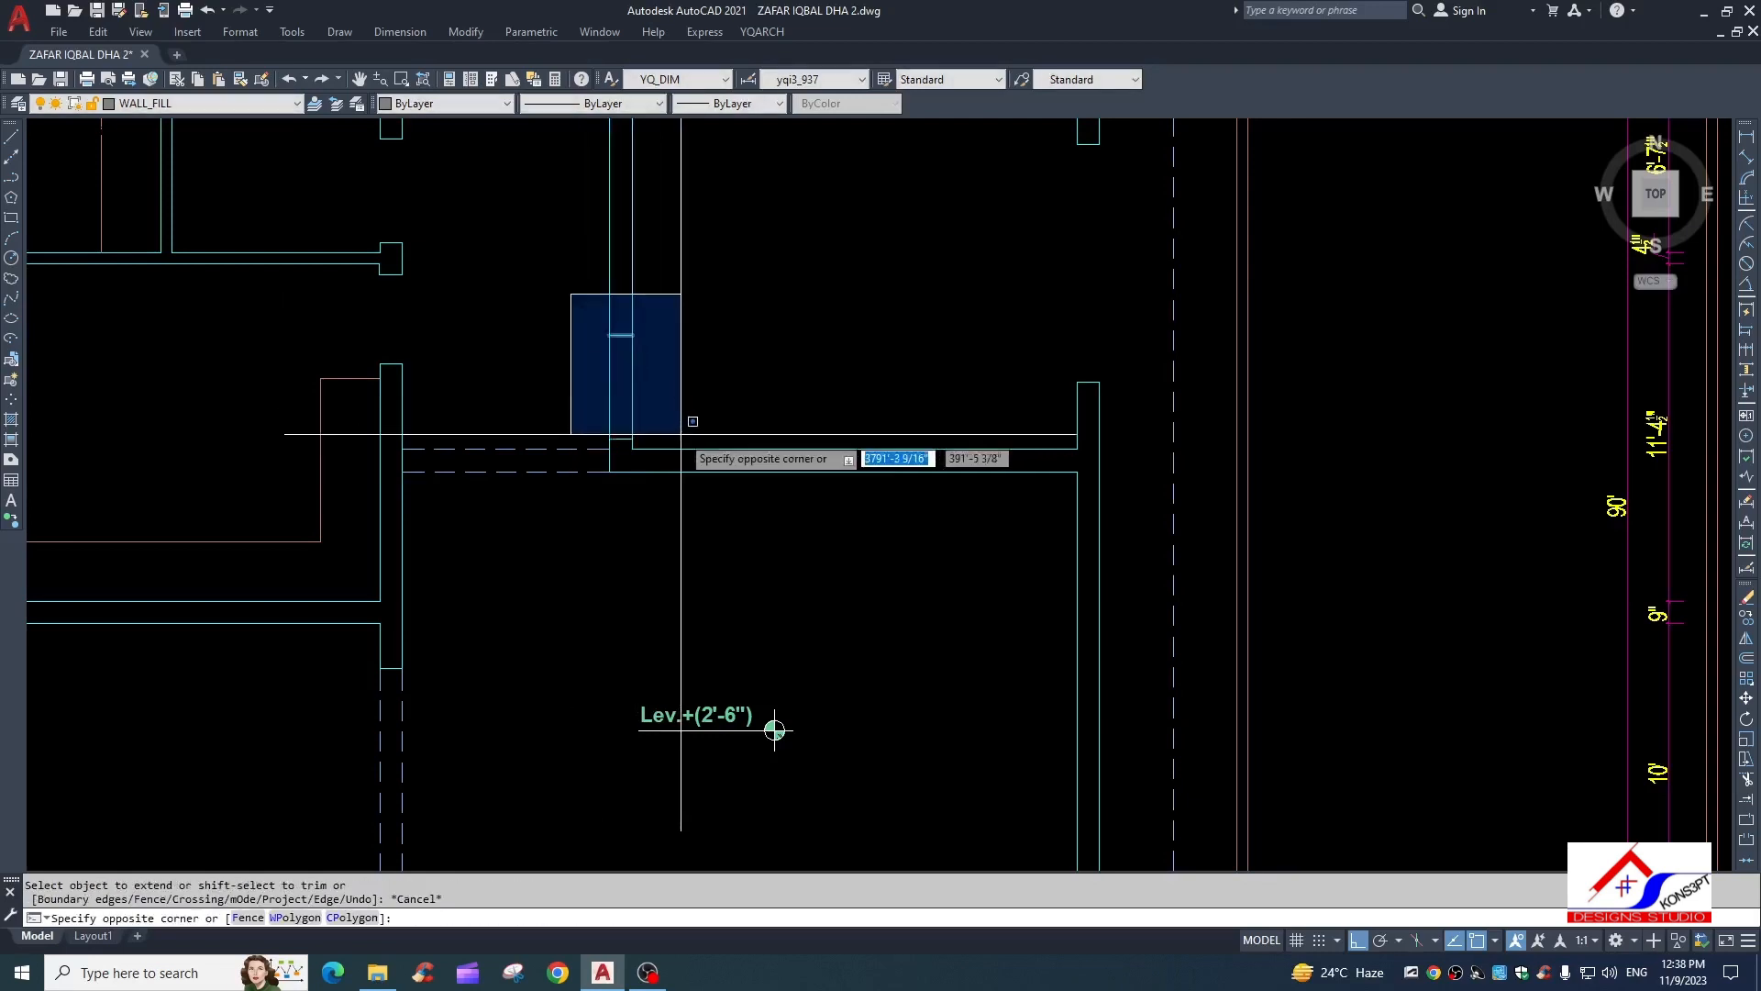
left_click(688, 432)
key("Return")
left_click(659, 446)
key("Escape")
middle_click_drag(589, 413, 670, 453)
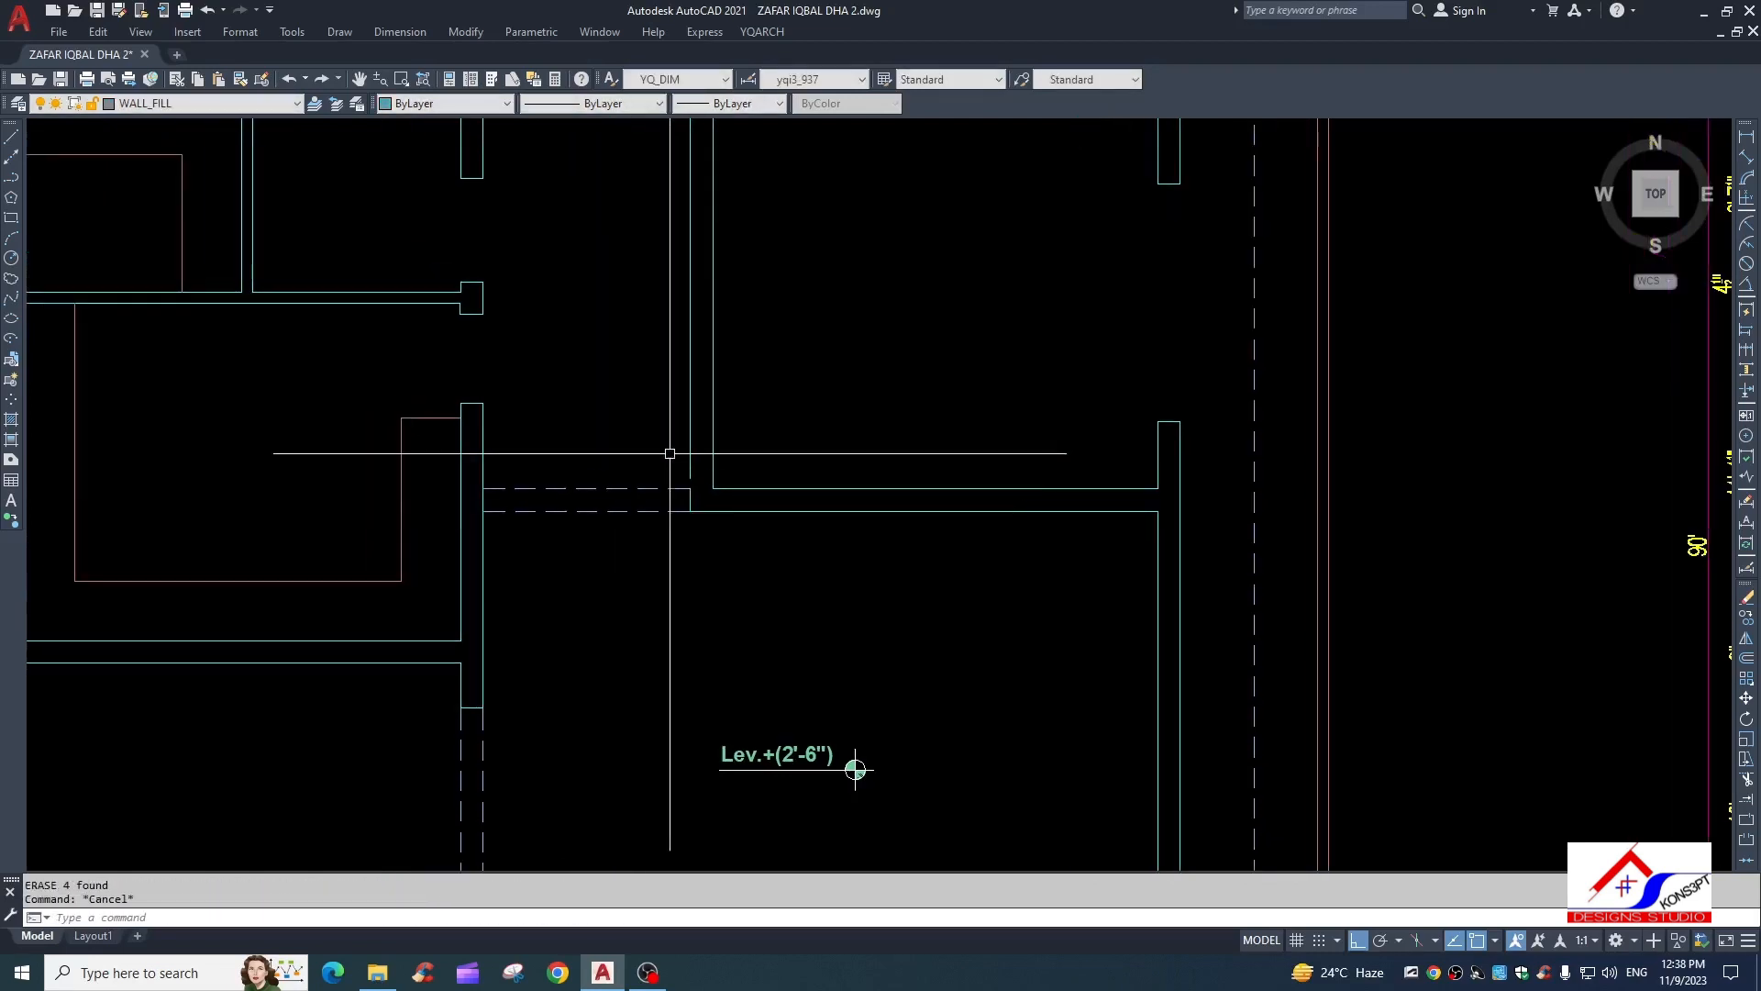
Extend the passage's left wall lines across the kitchen door opening and erase the end lines
key("Escape")
scroll(435, 418, "up", 2)
type("EX")
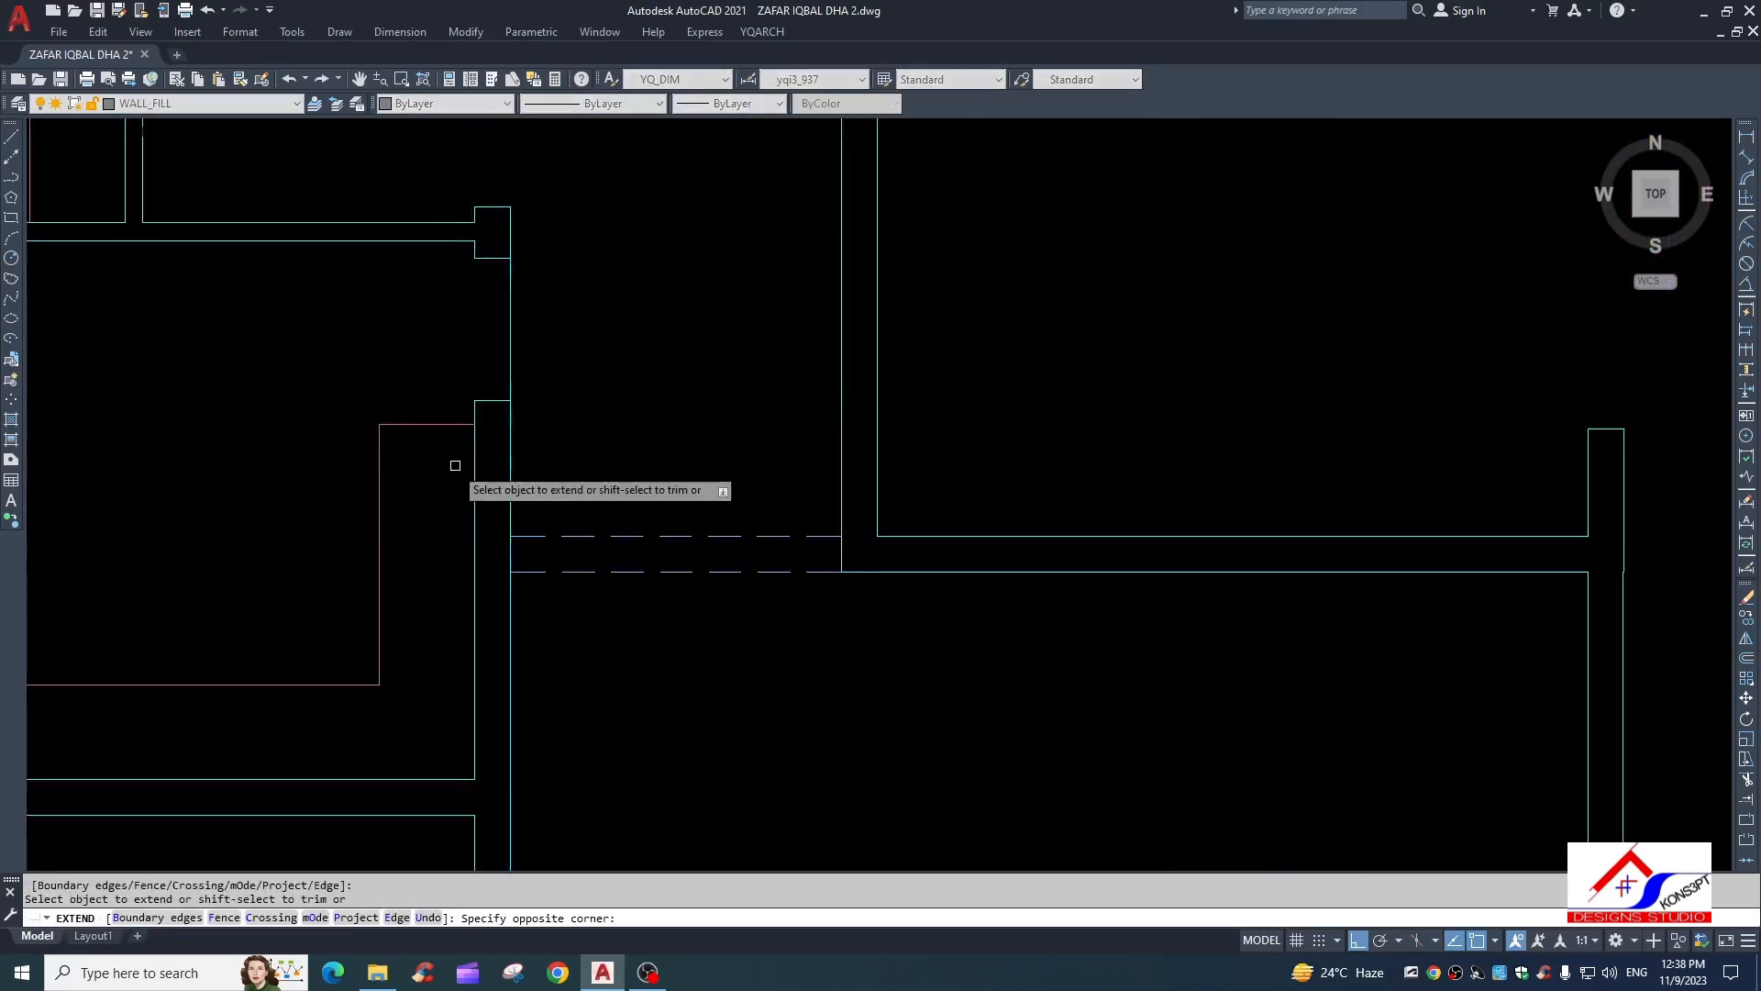
left_click(455, 465)
key("Escape")
left_click(455, 266)
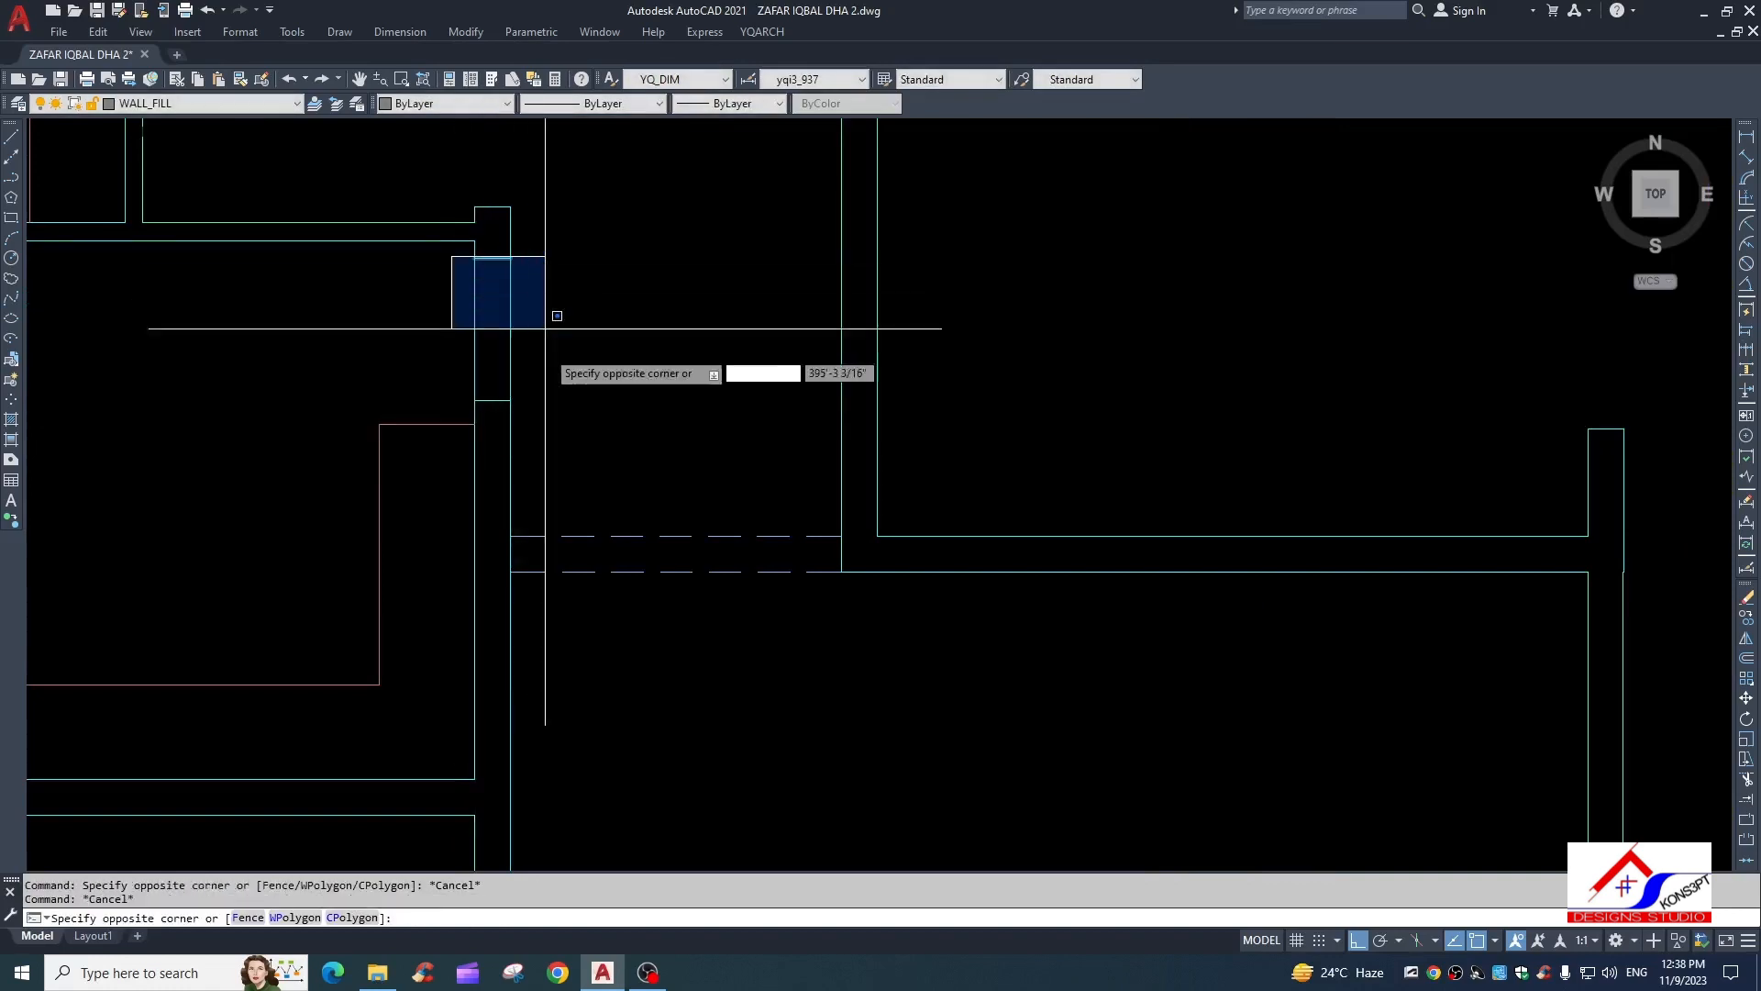
key("Escape")
Extend the passage's left wall lines across the store door opening and erase its two end lines
middle_click_drag(516, 159, 590, 382)
type("EX")
key("Return")
left_click(670, 224)
left_click(500, 209)
key("Escape")
left_click(496, 206)
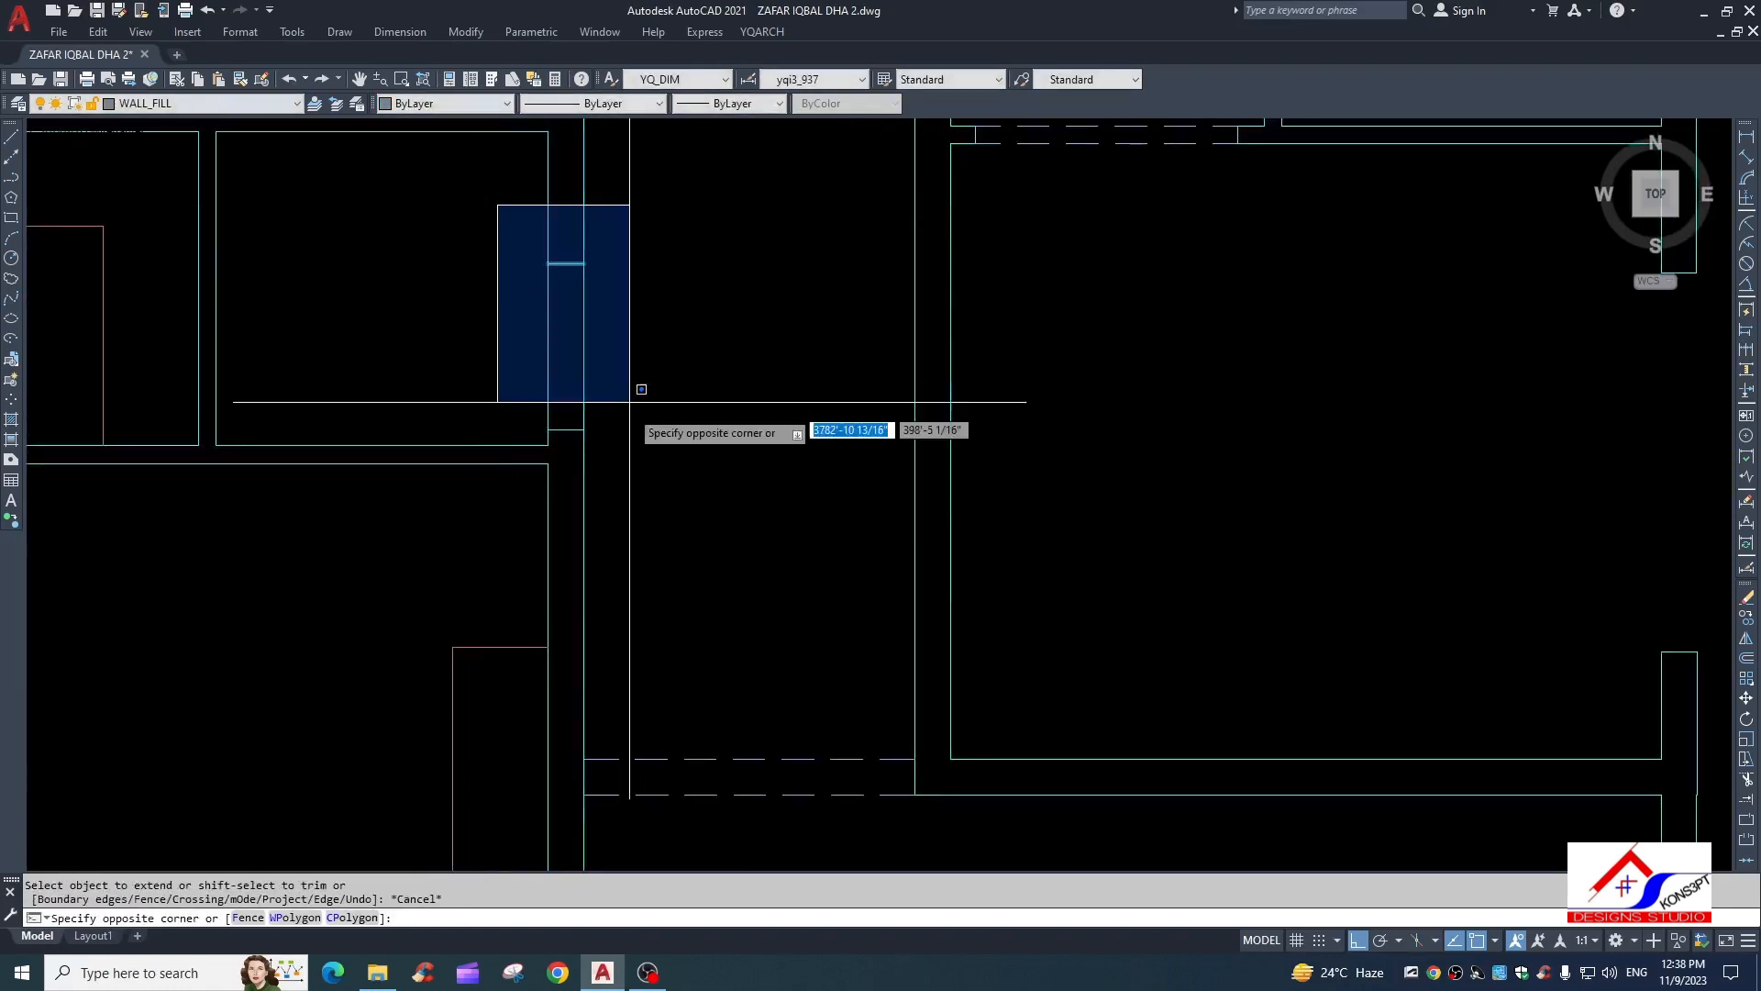
left_click(627, 440)
type("E")
key("Return")
Extend the horizontal wall at the passage's upper end across the bedroom door opening to the passage's left wall
scroll(624, 444, "down", 4)
type("EX")
key("Return")
left_click(637, 343)
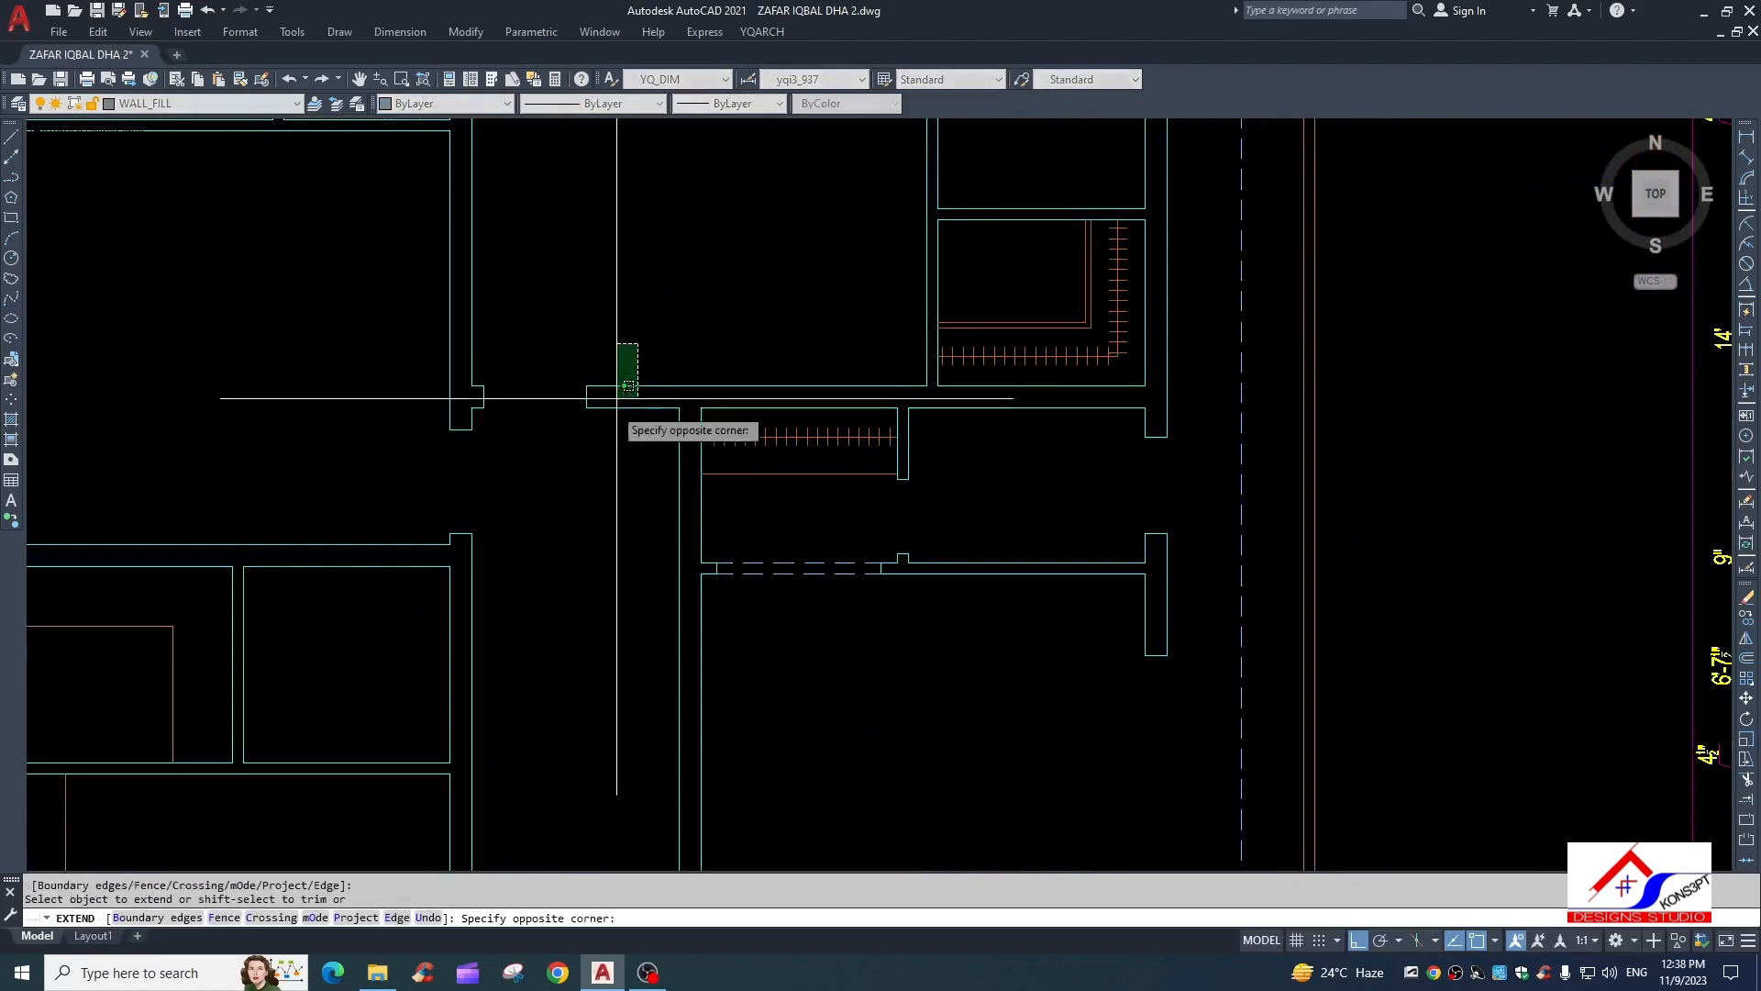
left_click(609, 424)
key("Escape")
Extend the left bedroom's right wall lines down across the door opening and erase the end lines
scroll(440, 395, "up", 2)
left_click(403, 443)
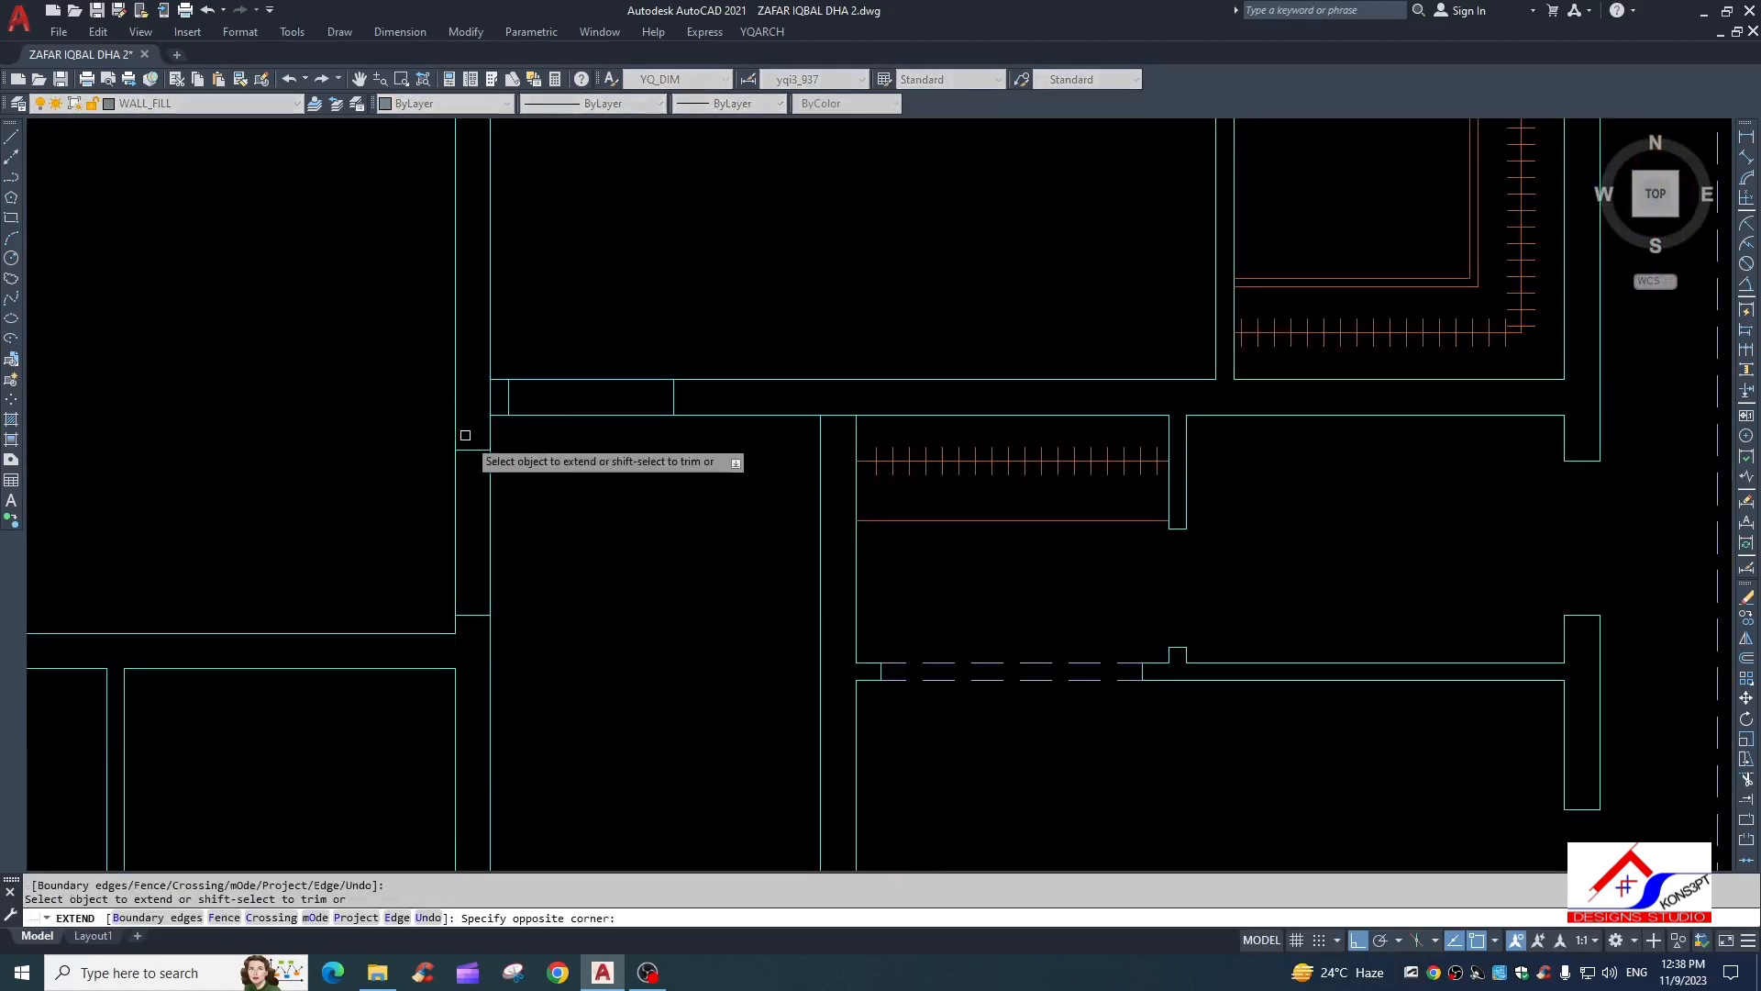
left_click(557, 631)
Erase the end lines in the wall above the passage and trim the left wall's line crossing that junction
left_click(507, 338)
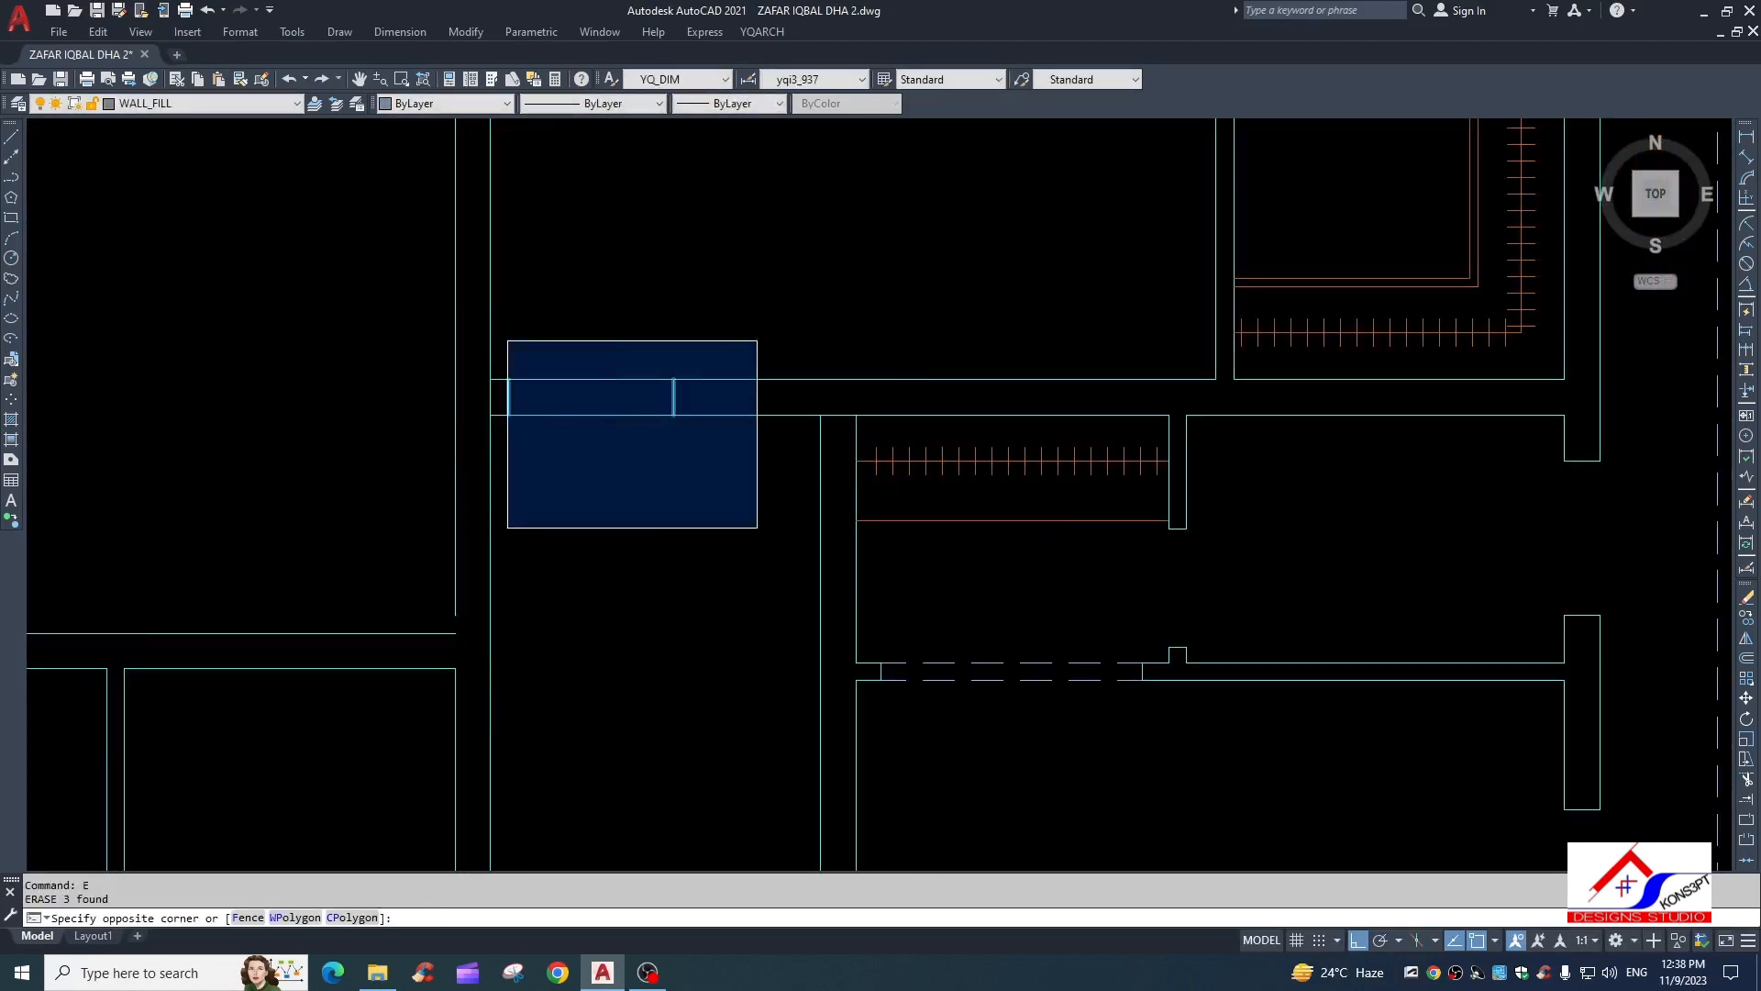
left_click(757, 527)
type("E TR")
left_click(491, 397)
key("Escape")
scroll(816, 449, "down", 4)
middle_click_drag(816, 449, 490, 498)
key("Escape")
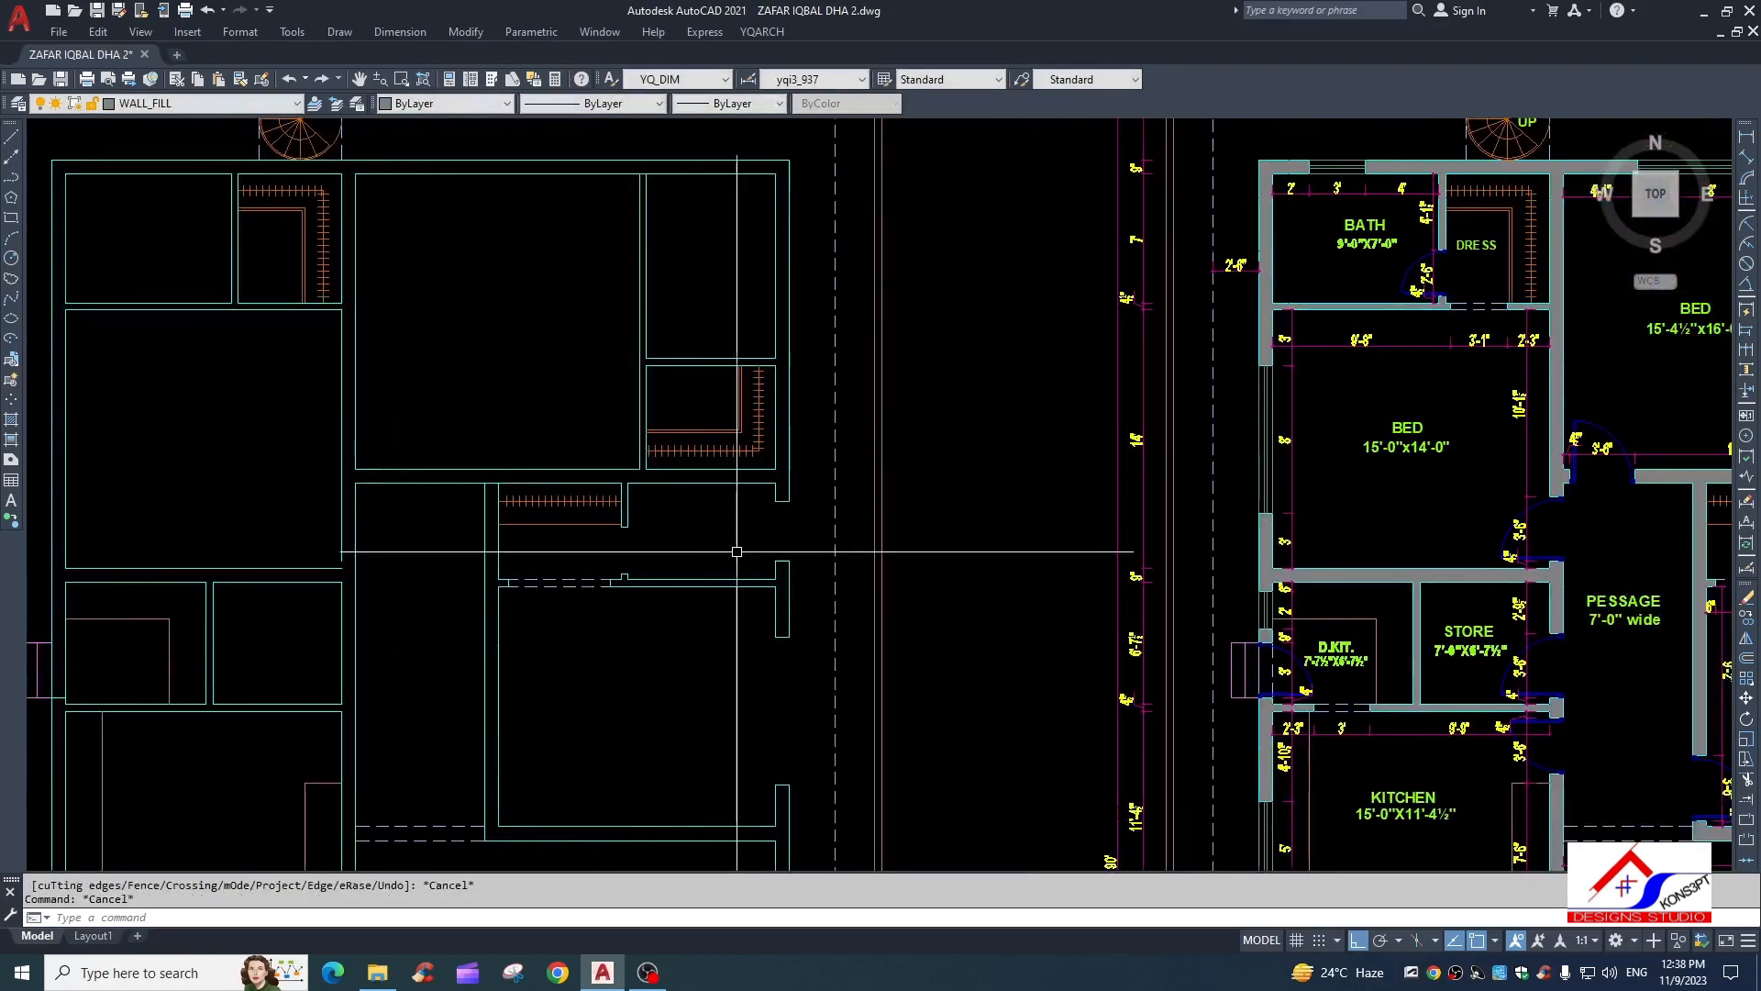
Trim the horizontal wall's lower face where it crosses the top of the passage's right wall
key("Escape")
middle_click_drag(734, 551, 661, 441)
type("tr")
scroll(420, 386, "up", 4)
left_click(415, 355)
left_click(420, 374)
key("Escape")
scroll(420, 374, "down", 2)
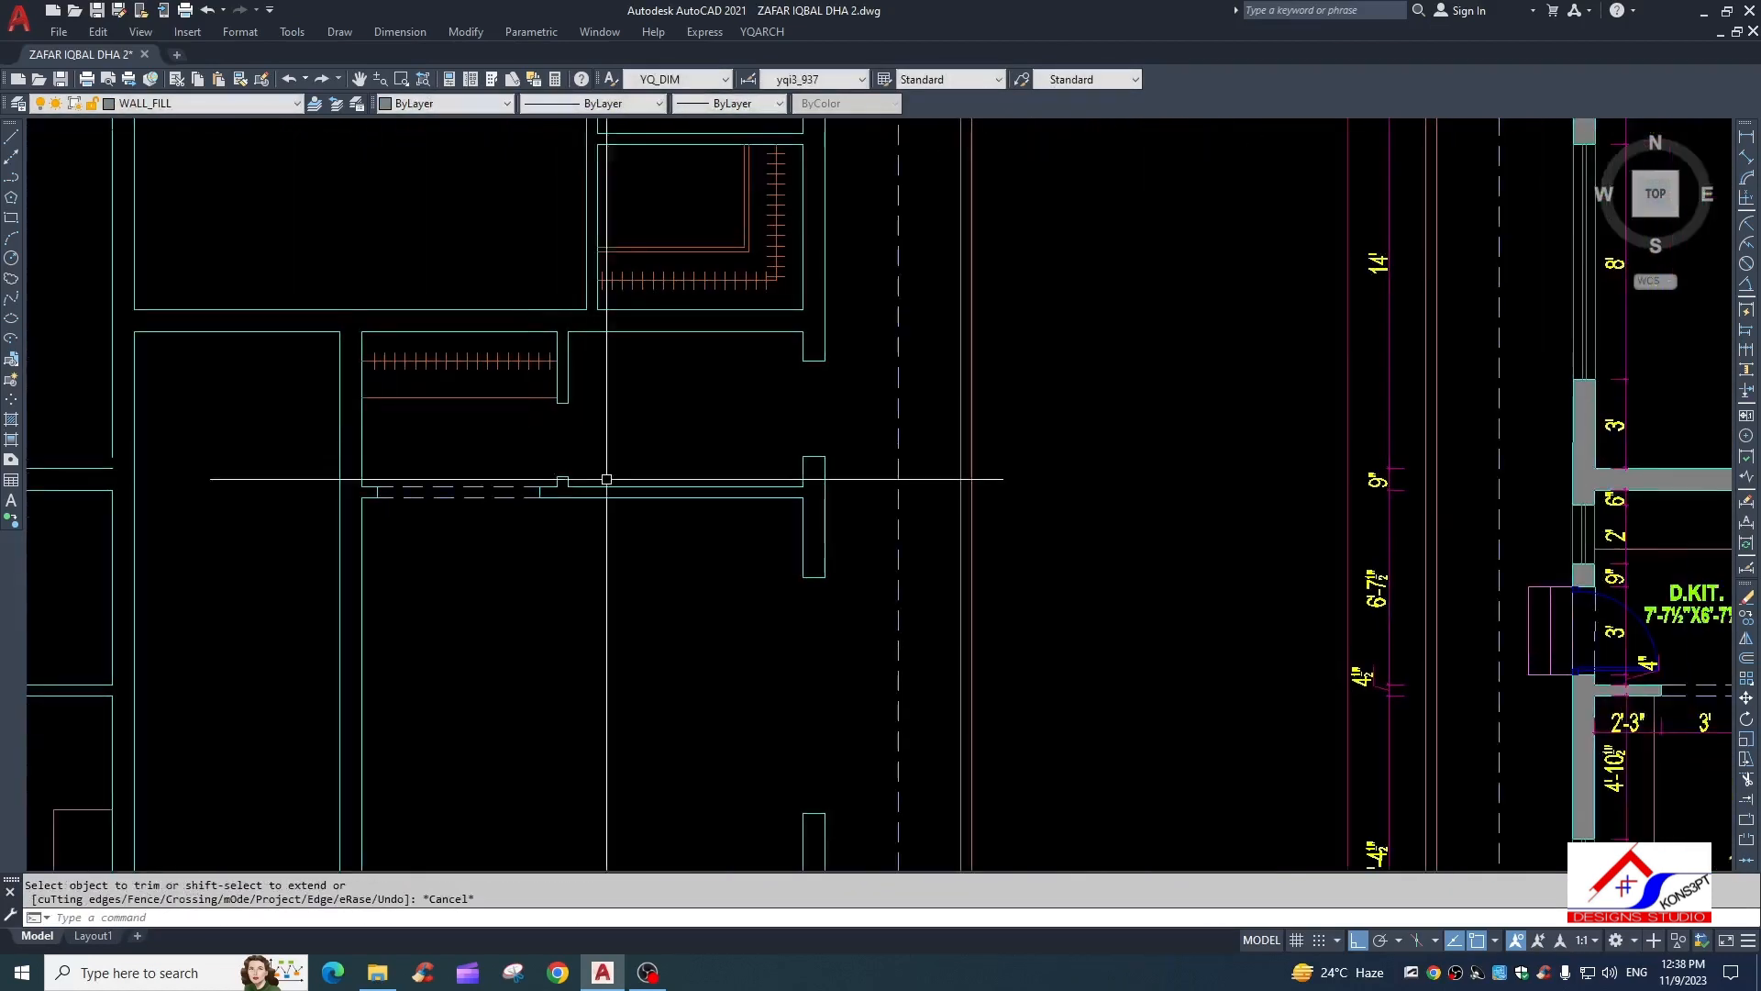
Extend the partition beside the wardrobe down across its opening to the wall below and erase the end lines
scroll(578, 409, "up", 2)
type("ex")
key("space")
left_click(588, 382)
left_click(525, 377)
key("Escape")
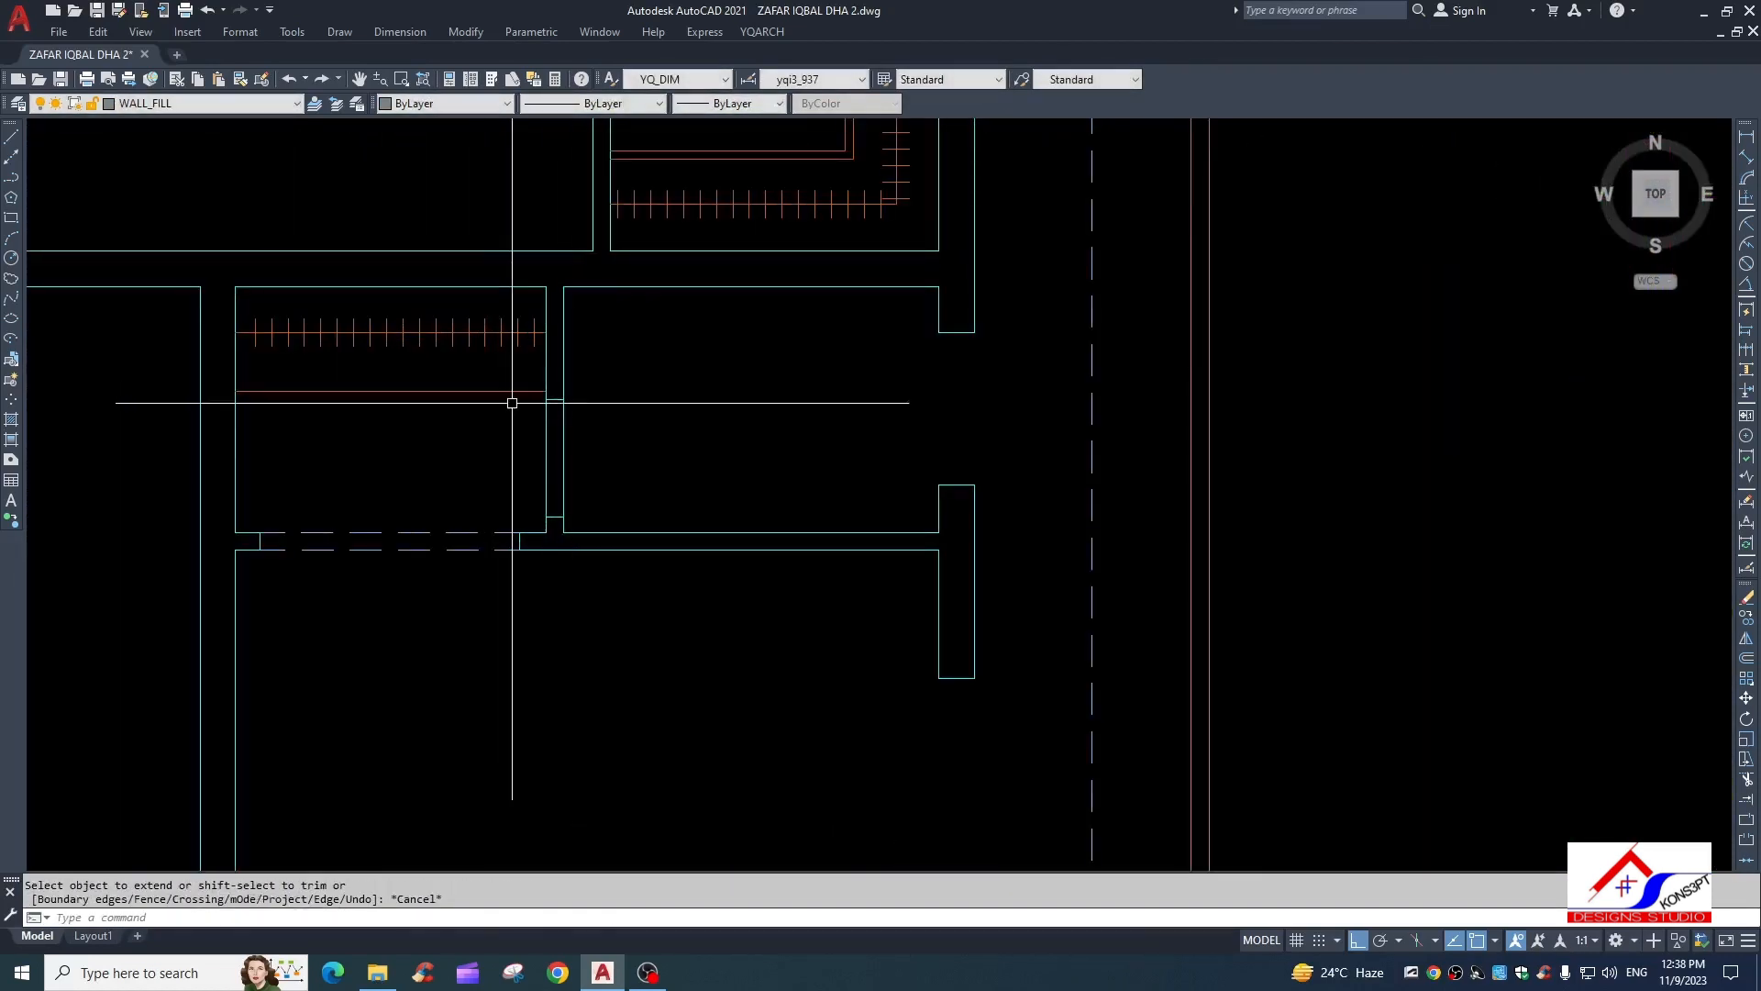
left_click(566, 411)
left_click(650, 534)
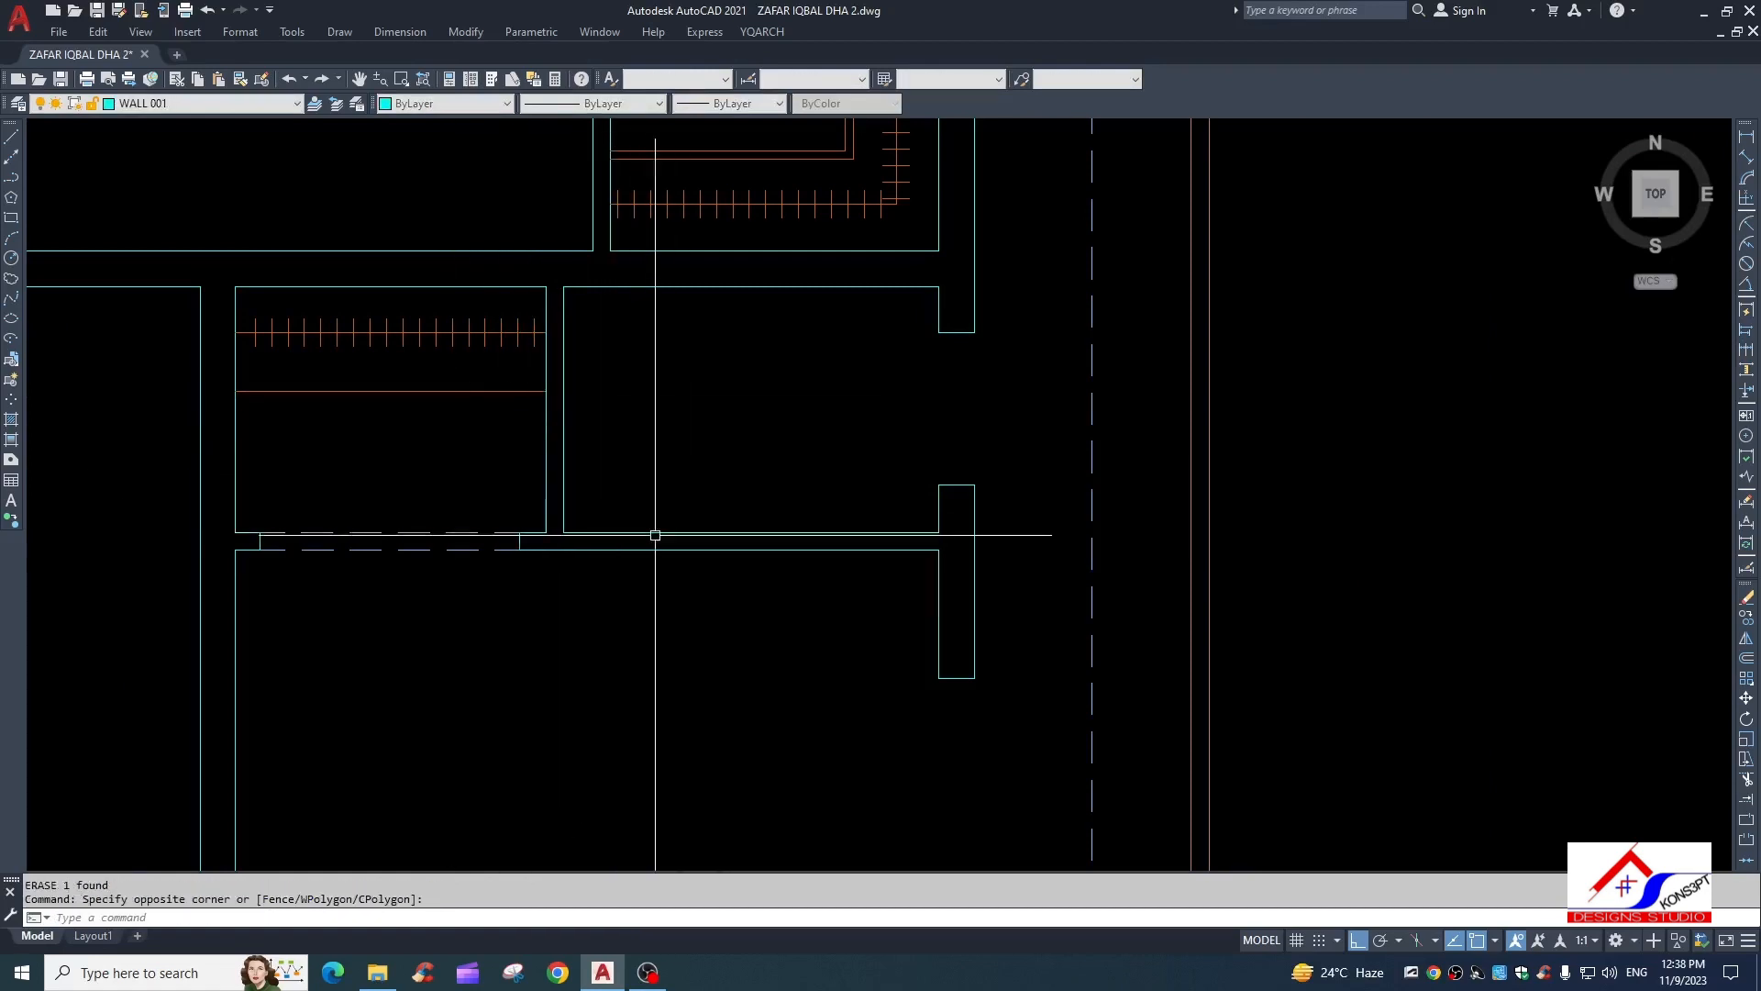
type("e")
Extend the outer wall lines across the window opening of the small room beside the wardrobe and erase the end lines
middle_click_drag(656, 530, 444, 523)
type("ex")
key("space")
key("space")
left_click(794, 315)
left_click(671, 328)
key("Escape")
left_click(678, 320)
left_click(824, 515)
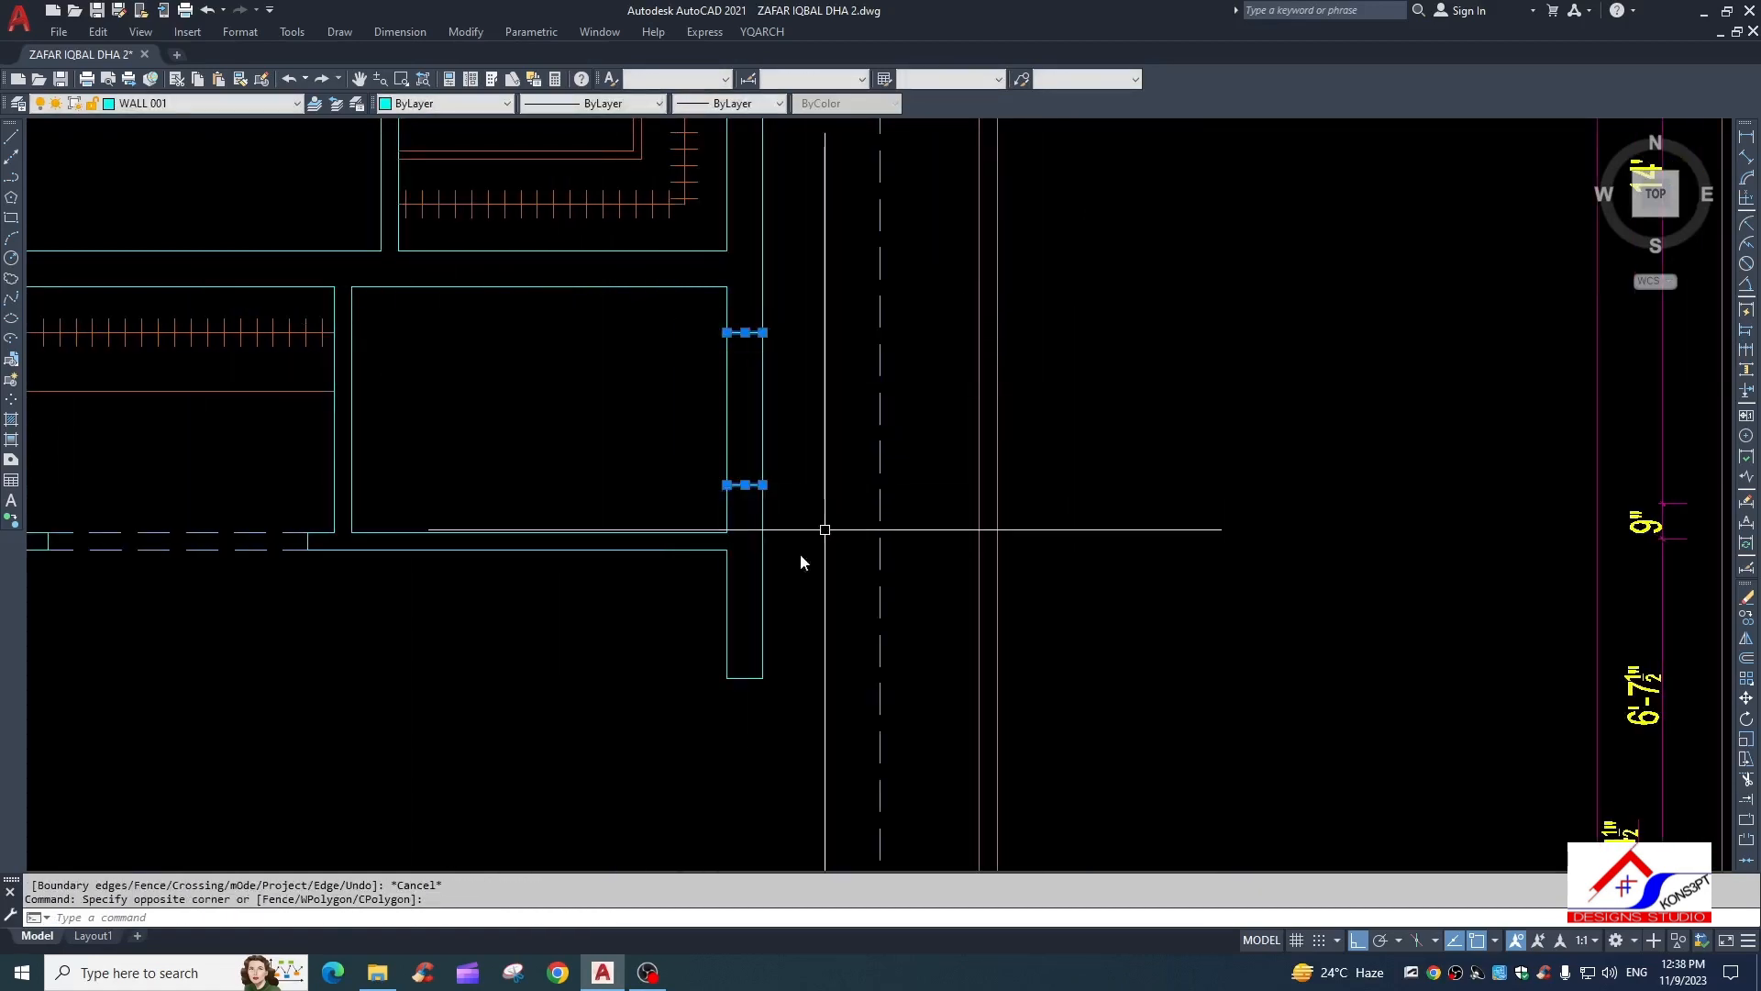
type("e")
Extend the outer wall lines across the window opening of the large room below and erase the two end lines
middle_click_drag(739, 630, 636, 367)
type("ex")
key("Escape")
key("Escape")
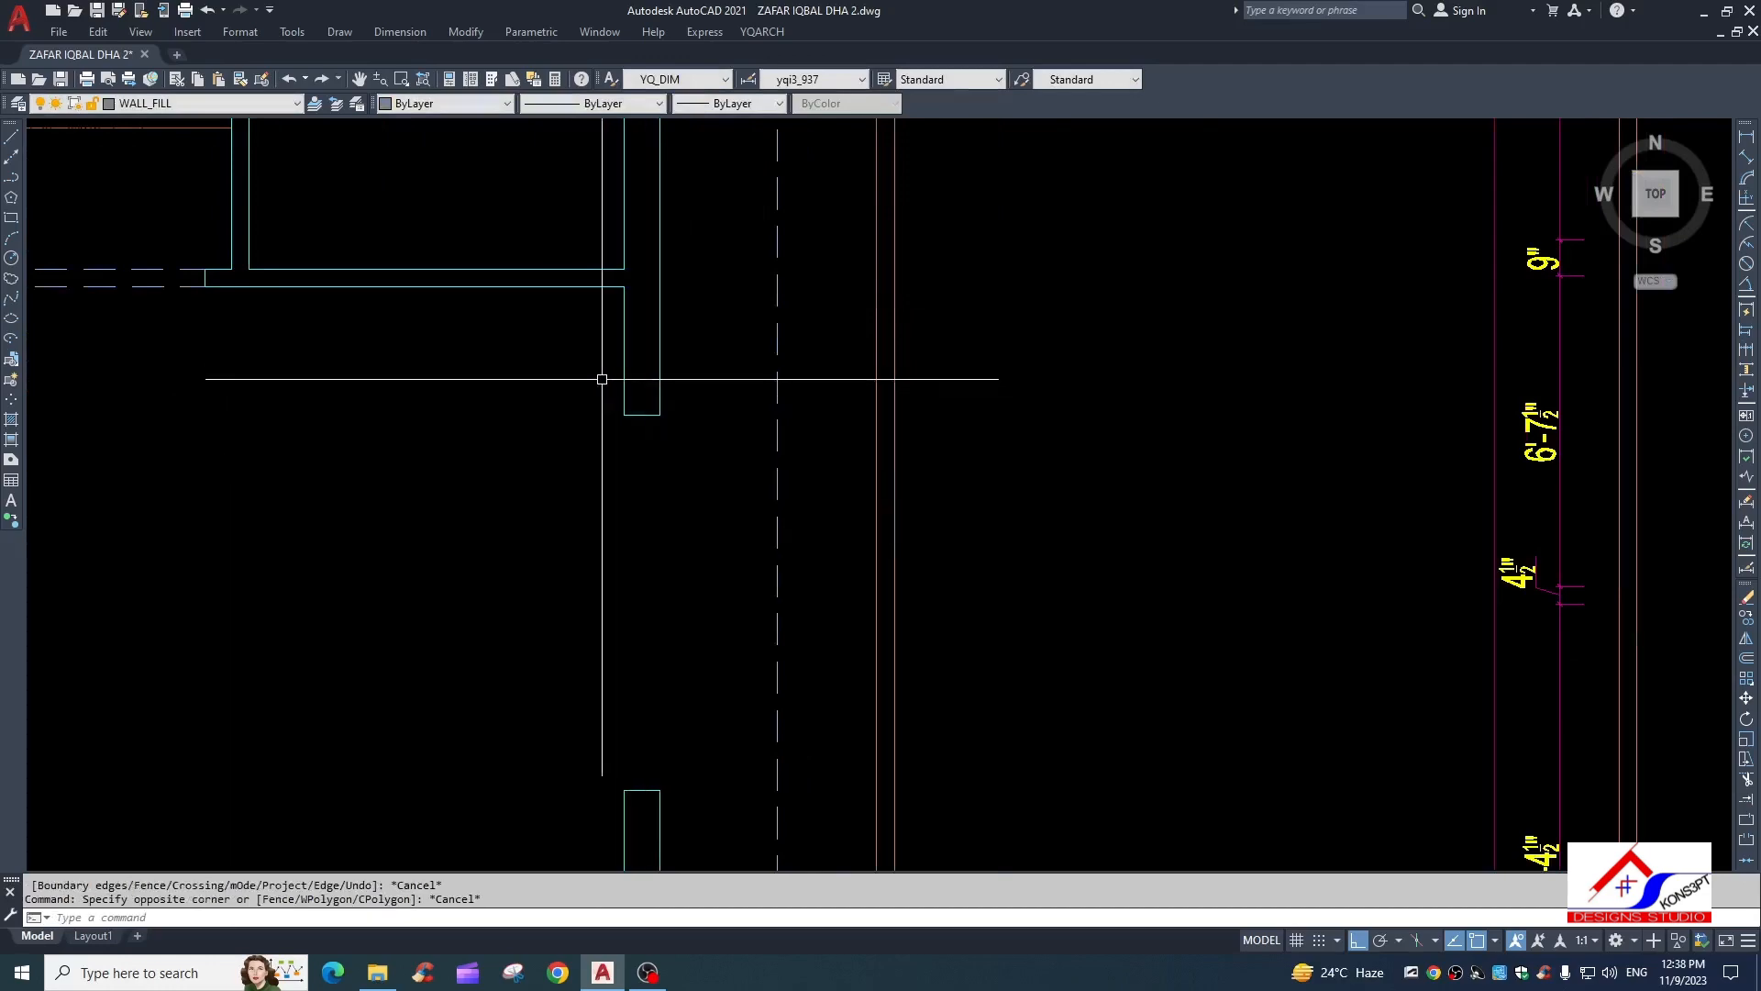
key("space")
left_click(583, 380)
left_click(698, 404)
key("Escape")
left_click(536, 401)
left_click(692, 809)
type("e")
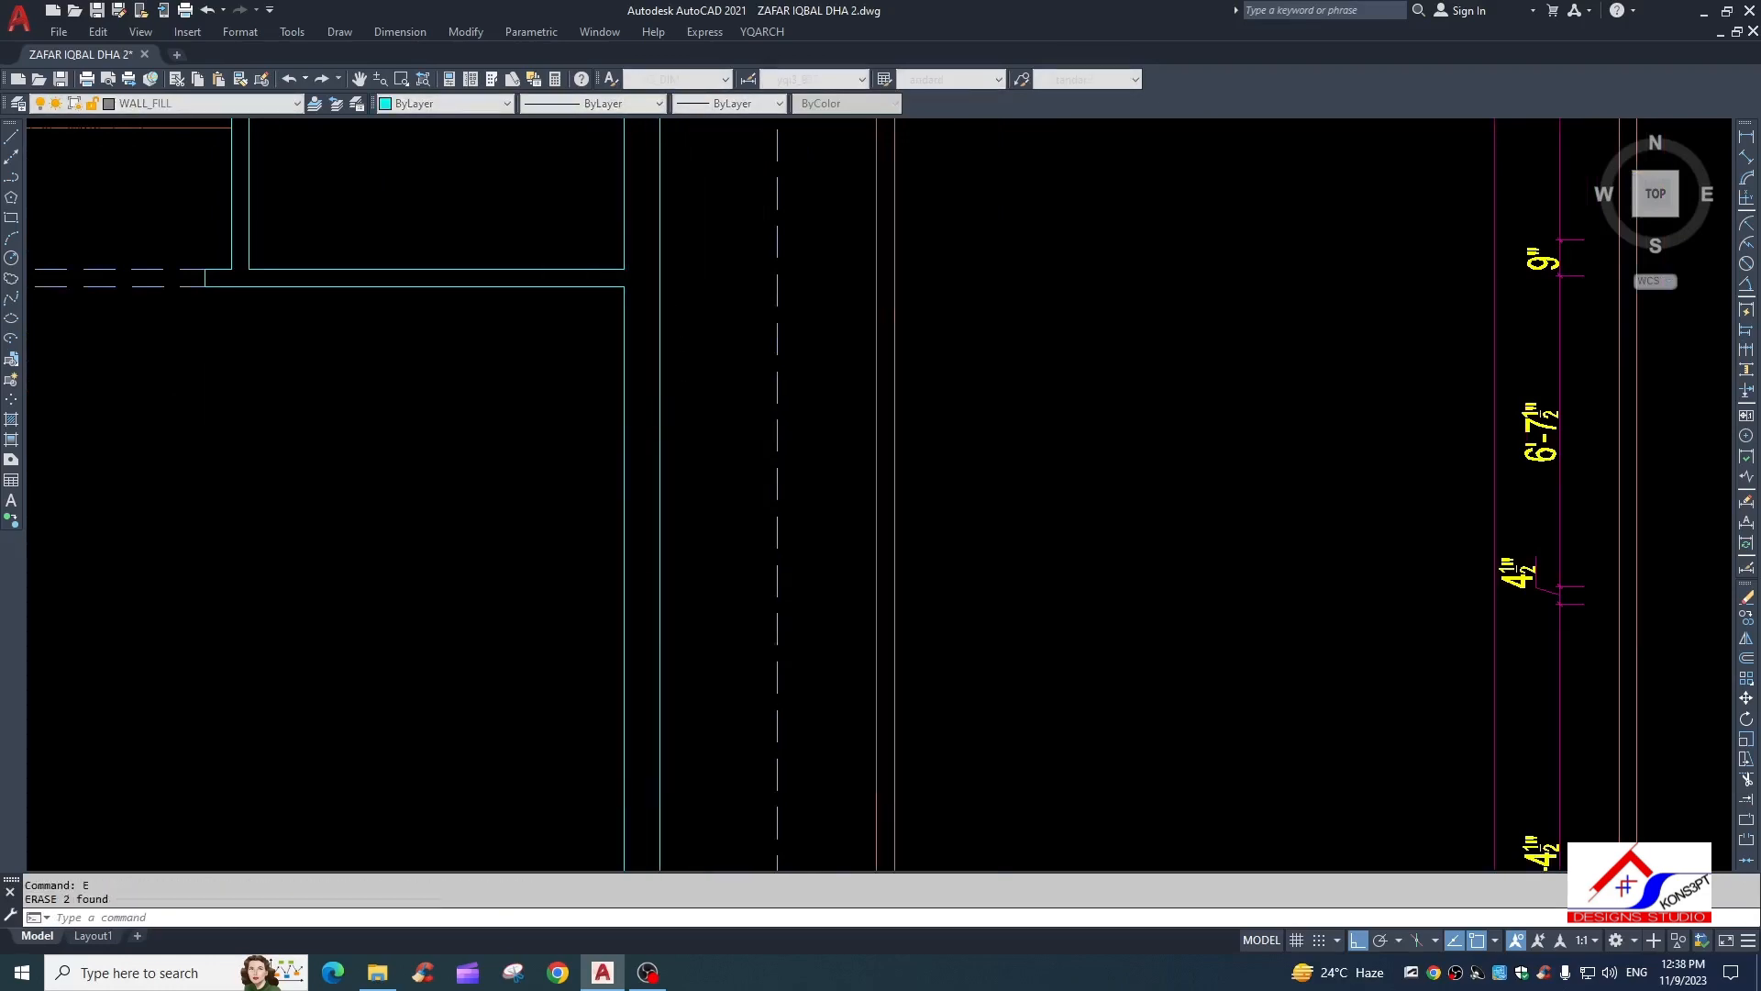
Review the whole plan copy beside the original plans for wall openings that still need closing
scroll(705, 807, "down", 7)
middle_click_drag(699, 568, 795, 471)
key("Escape")
scroll(739, 472, "down", 4)
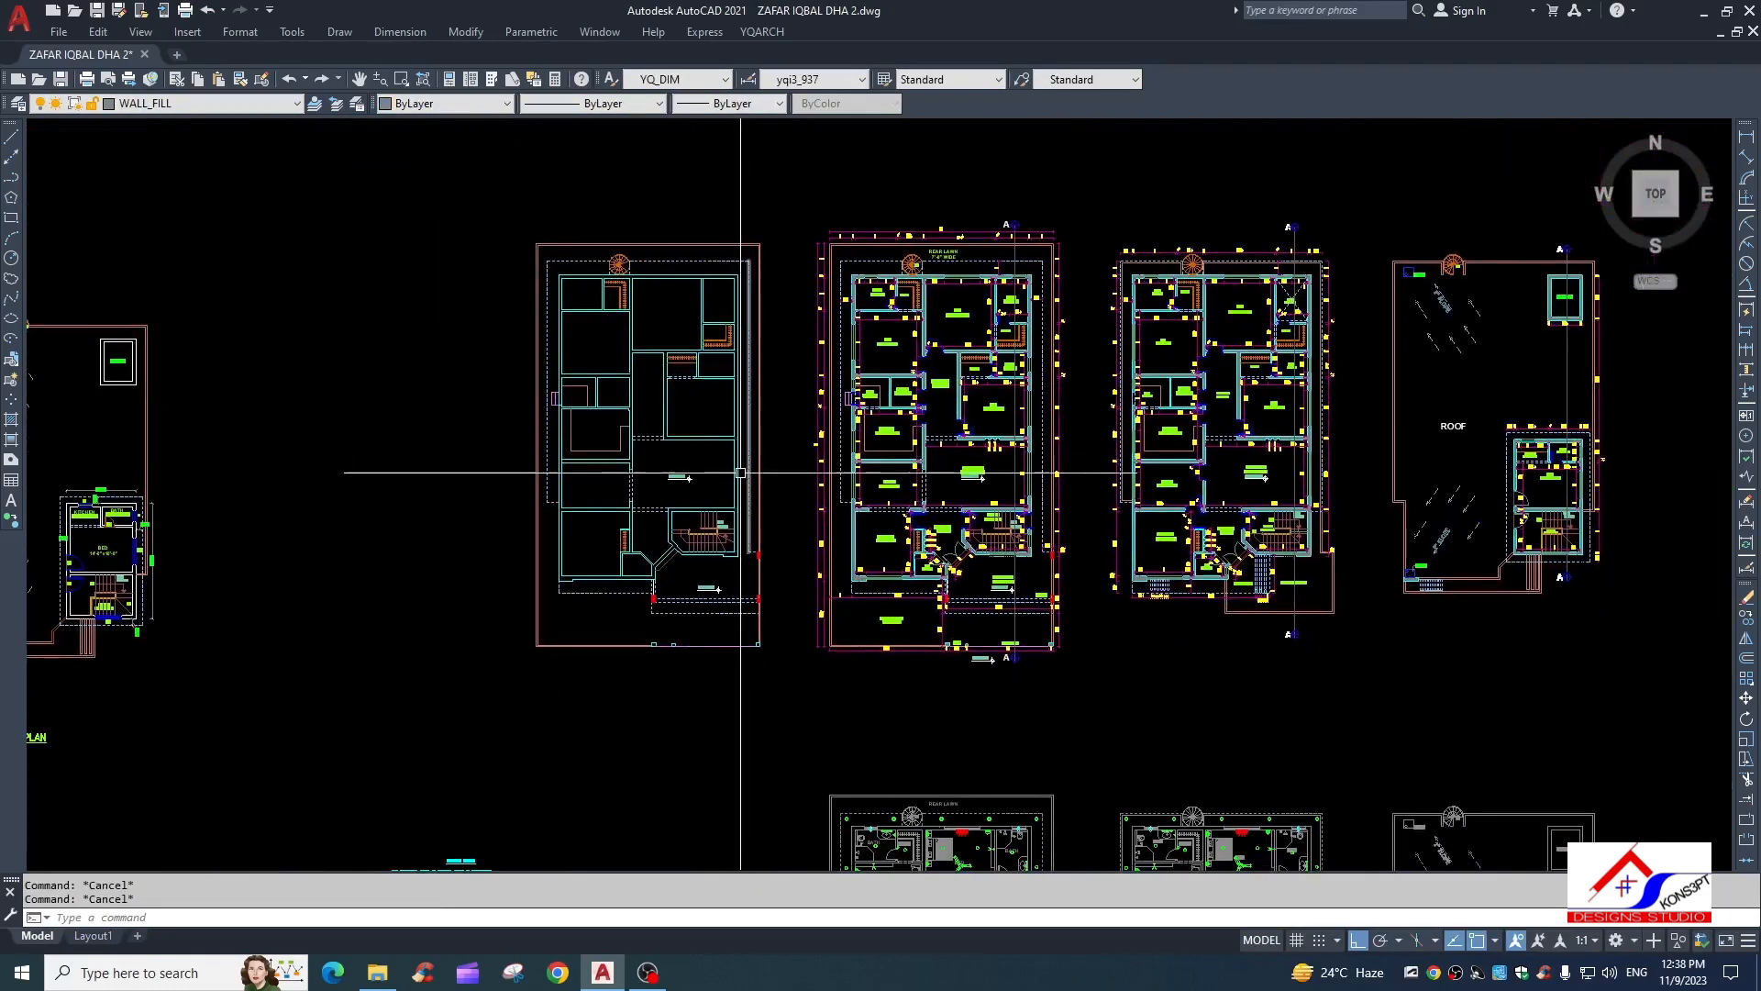
scroll(696, 373, "up", 4)
scroll(747, 444, "down", 2)
scroll(752, 477, "down", 2)
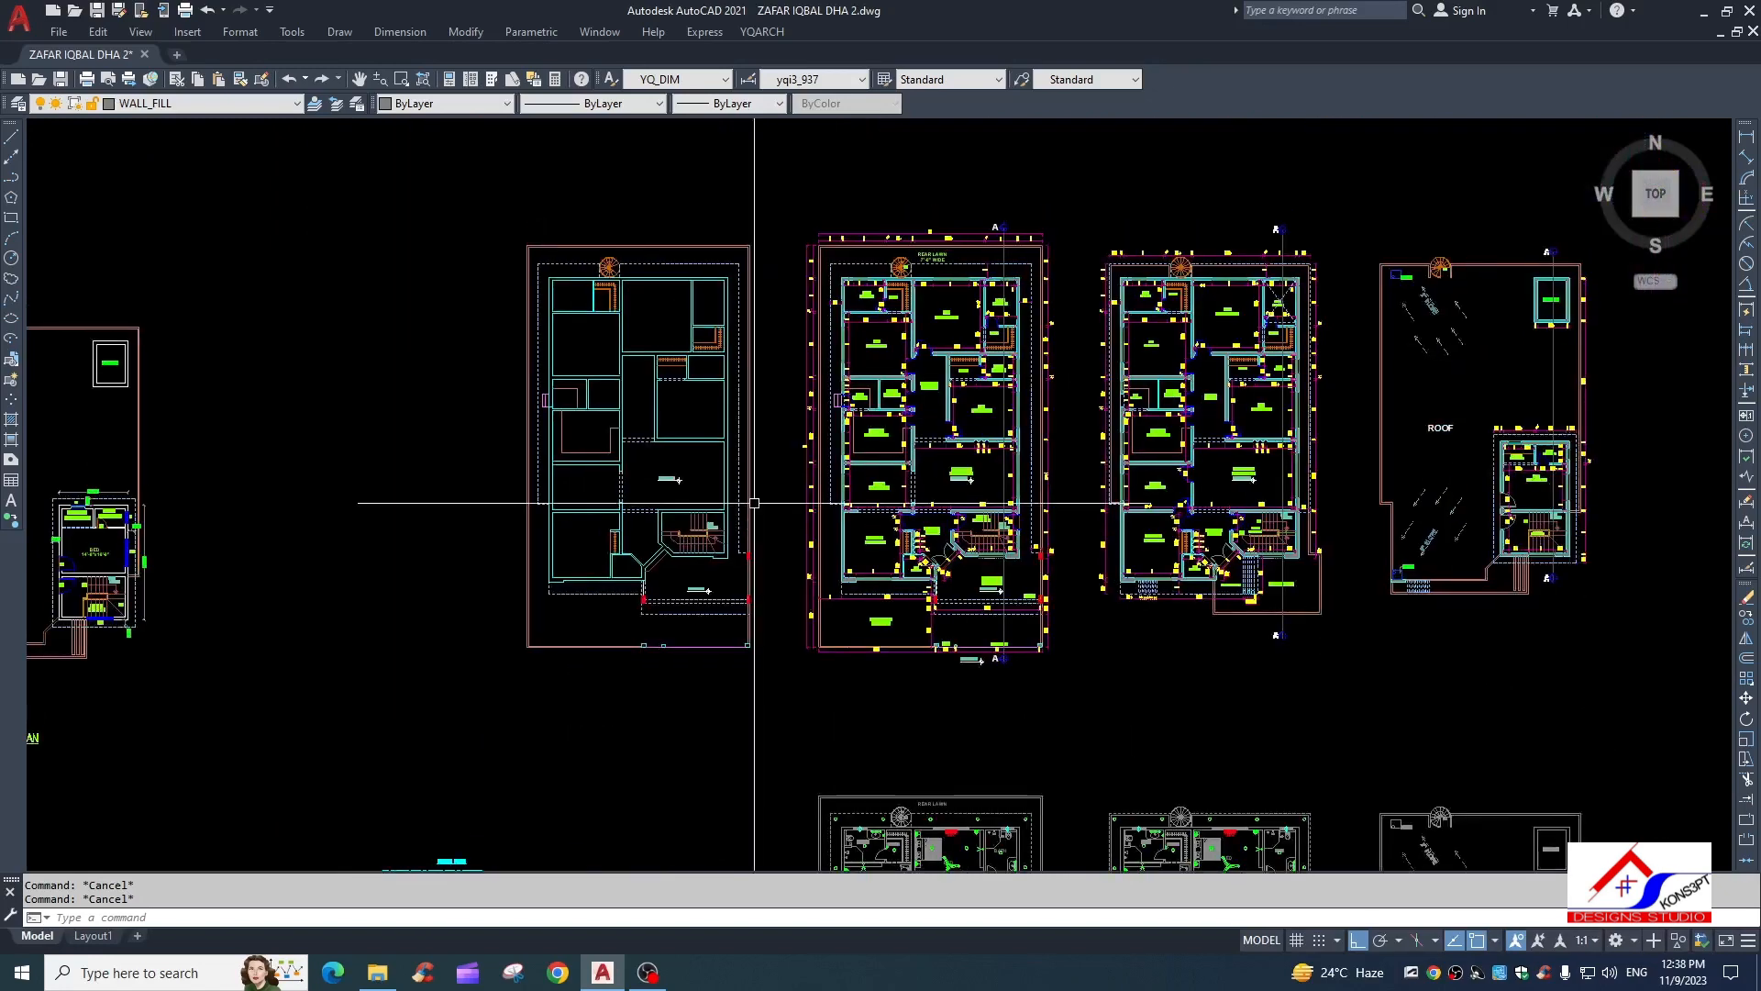
Match the dashed lines across the openings beside the staircase to the solid wall line's properties and join the wall face
scroll(680, 471, "up", 5)
scroll(629, 458, "up", 3)
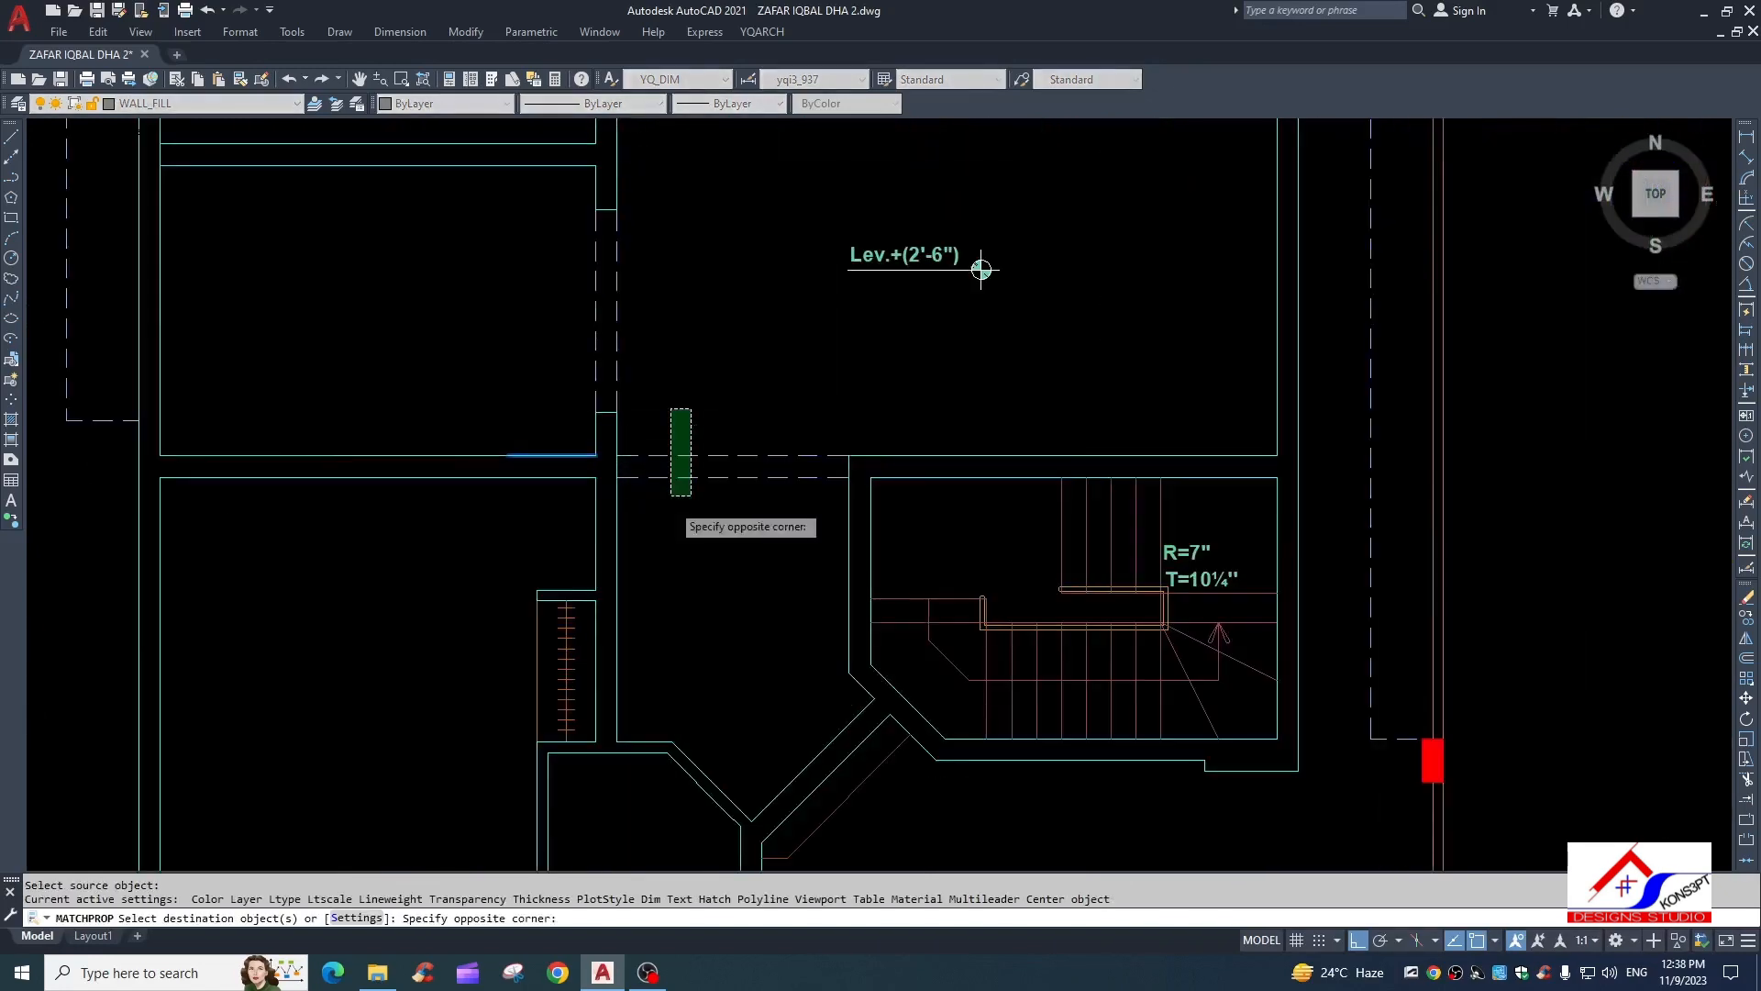
key("Escape")
type("f")
key("Return")
left_click(837, 479)
key("Escape")
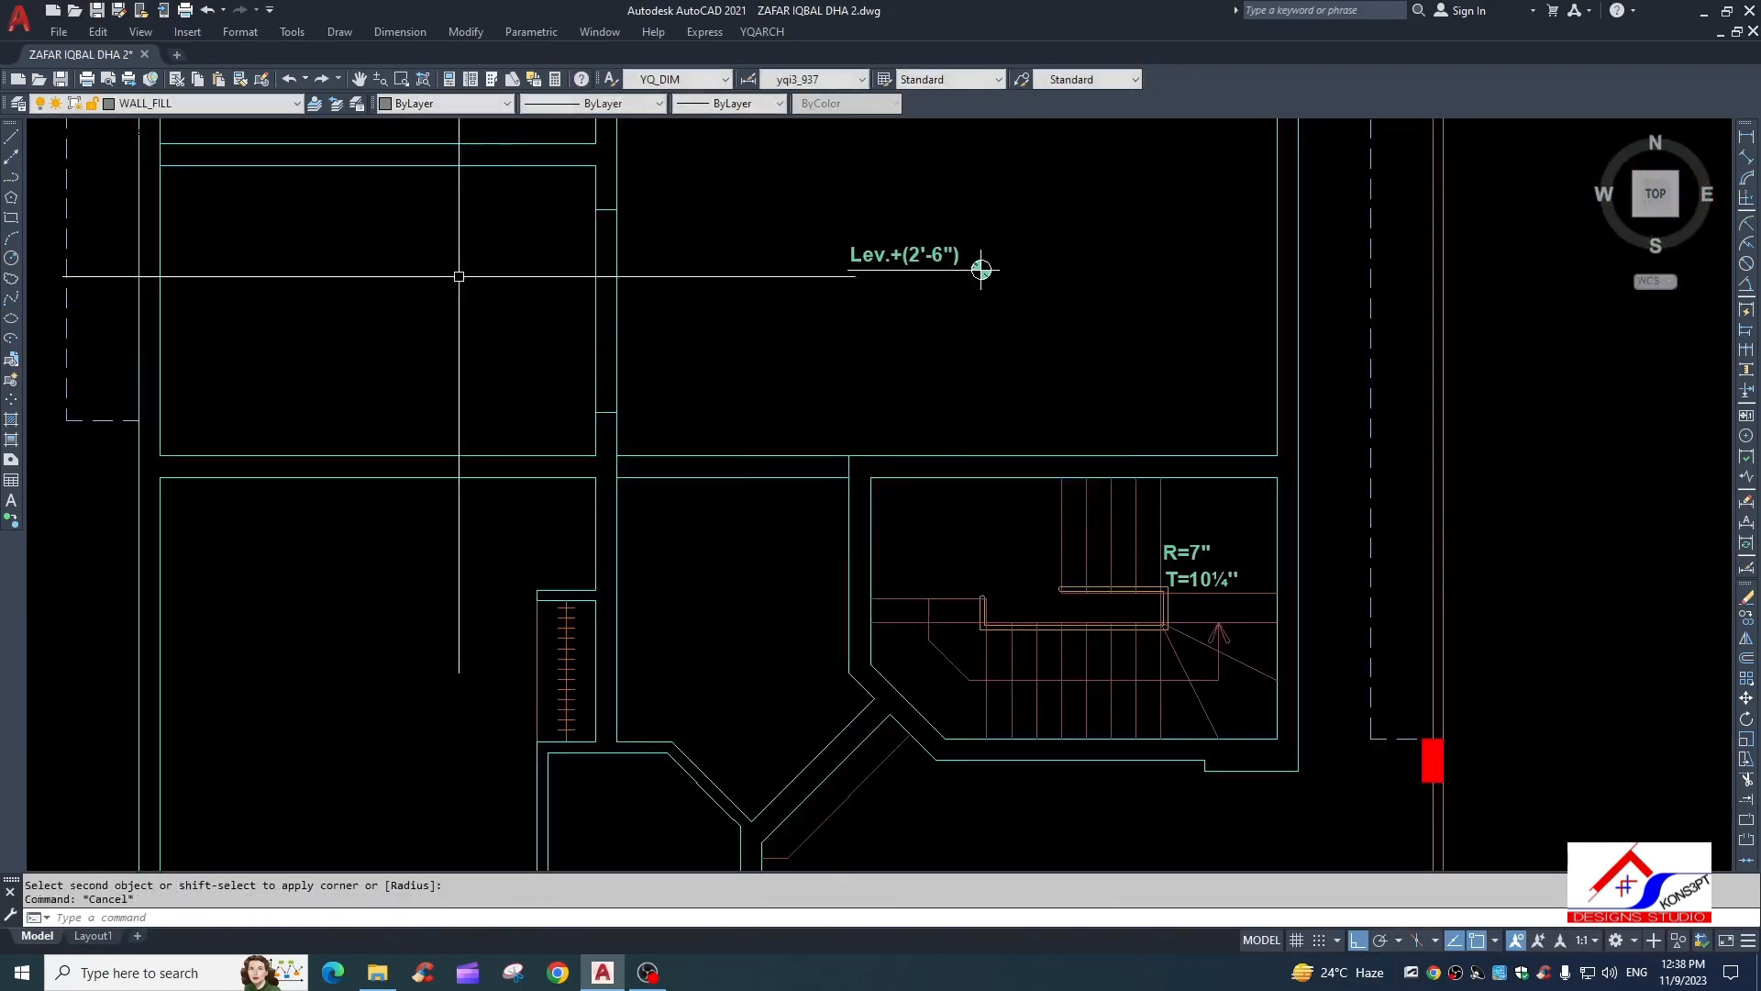
Erase the end lines, opening lines and stubs at the dining opening and extend the wall lines down across it
left_click(535, 197)
left_click(665, 424)
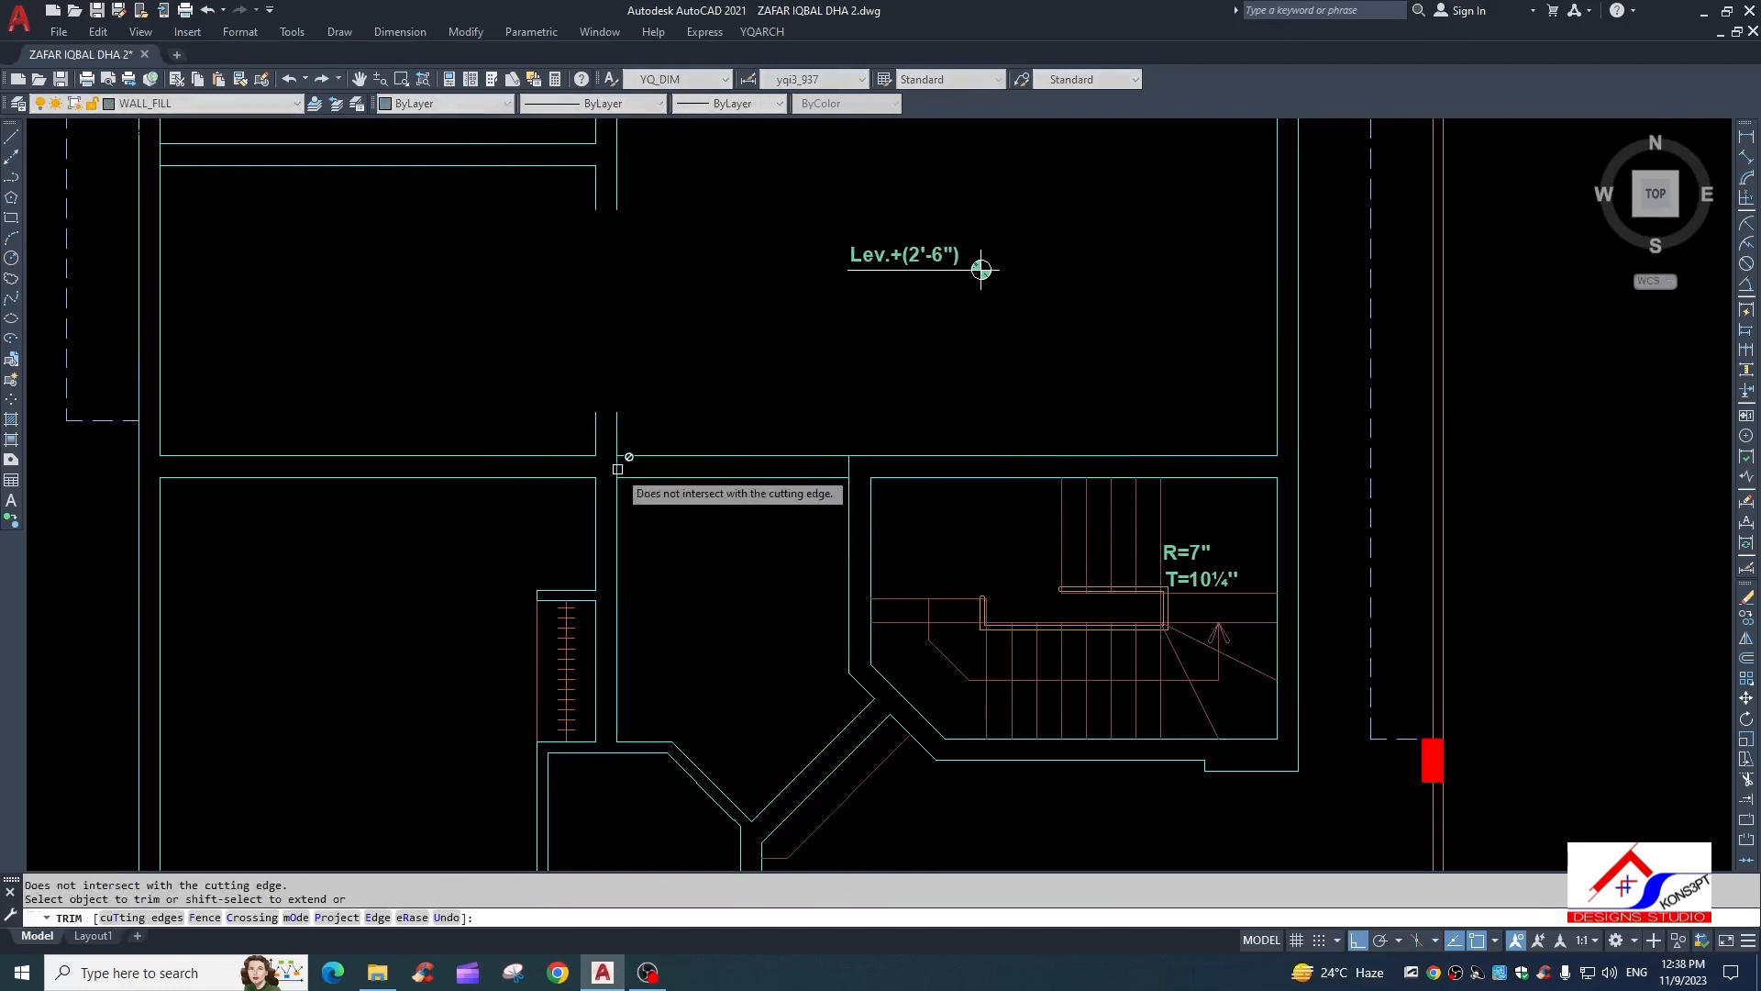
key("Escape")
left_click(642, 336)
left_click(591, 429)
type("e")
key("Return")
type("EX")
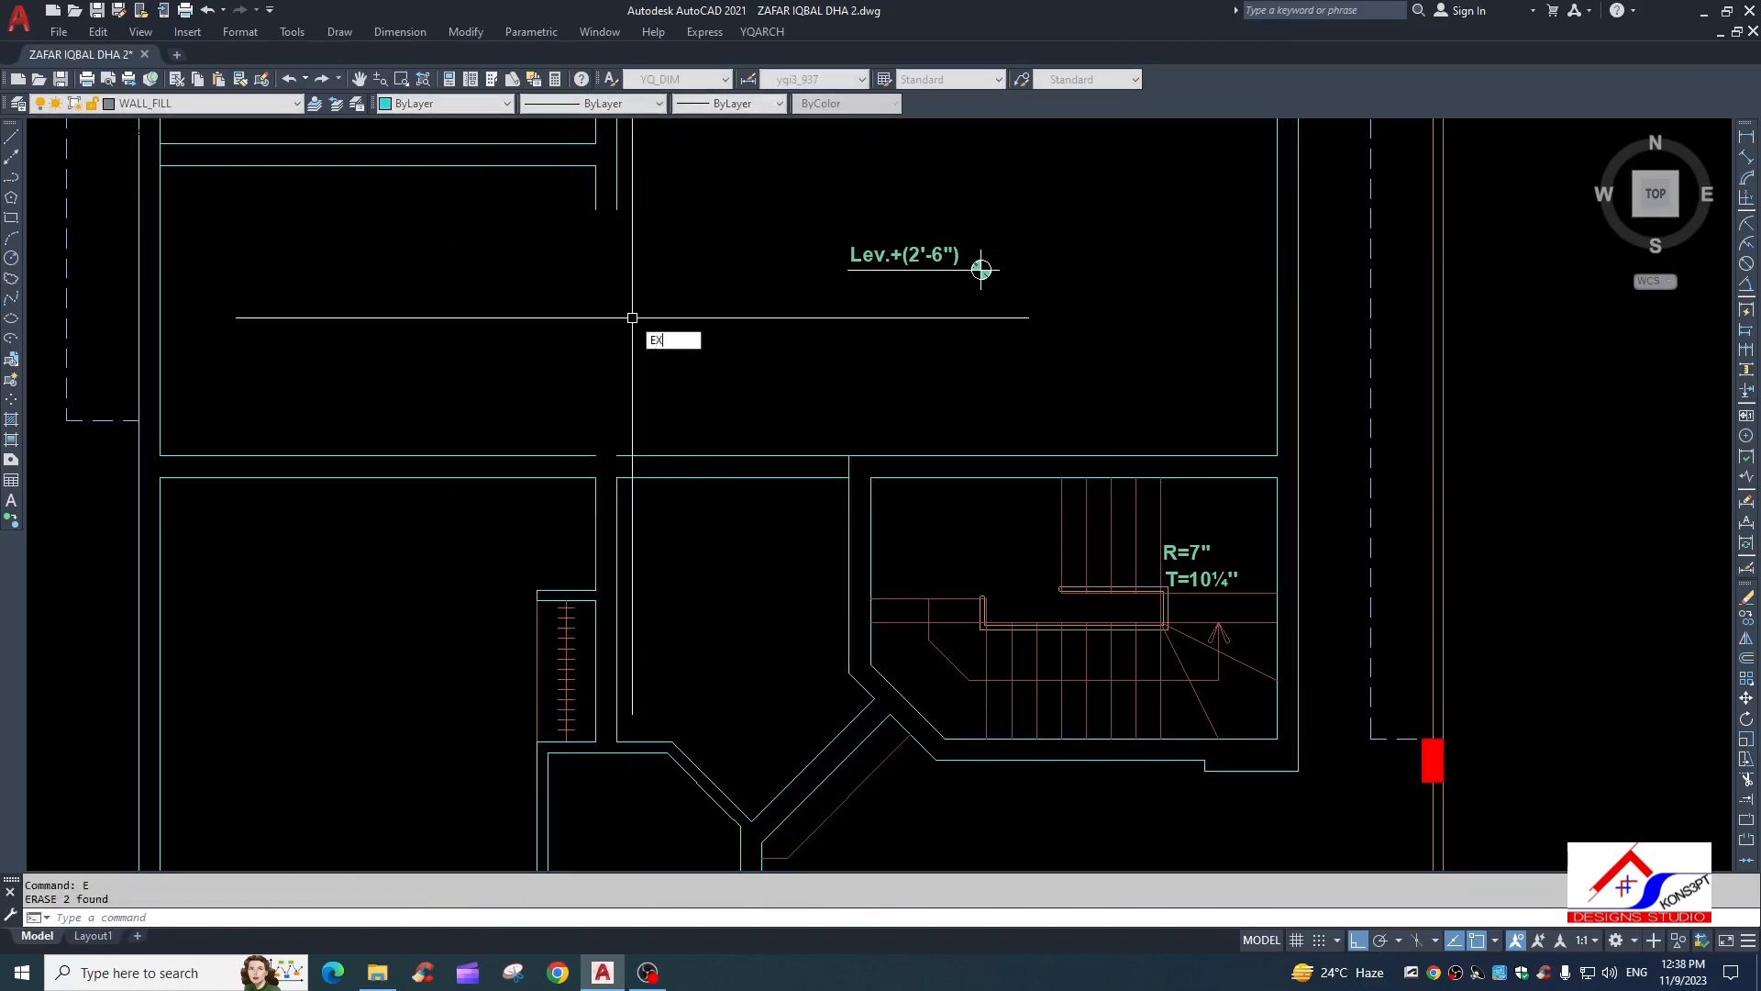
key("Escape")
Match the dashed opening lines above the lounge to the wall line, trim the crossing wall line and erase the short end line
scroll(824, 489, "down", 1)
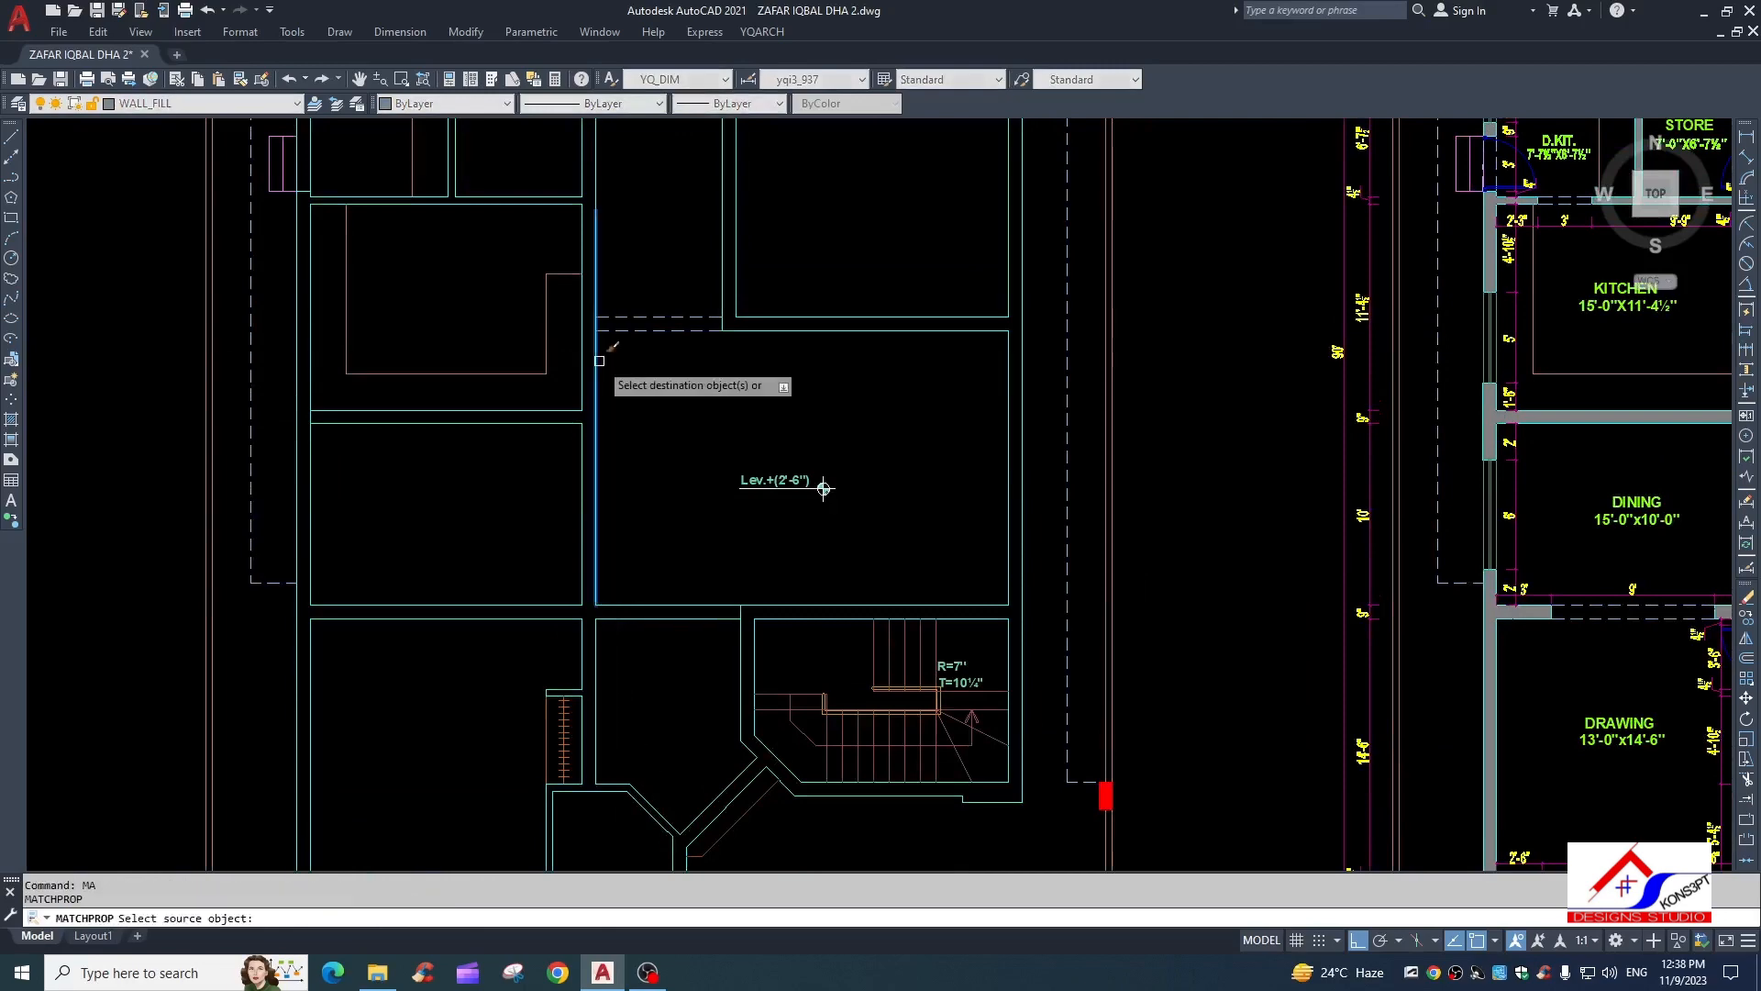
key("Escape")
scroll(605, 325, "up", 2)
type("tr")
key("Return")
left_click(607, 313)
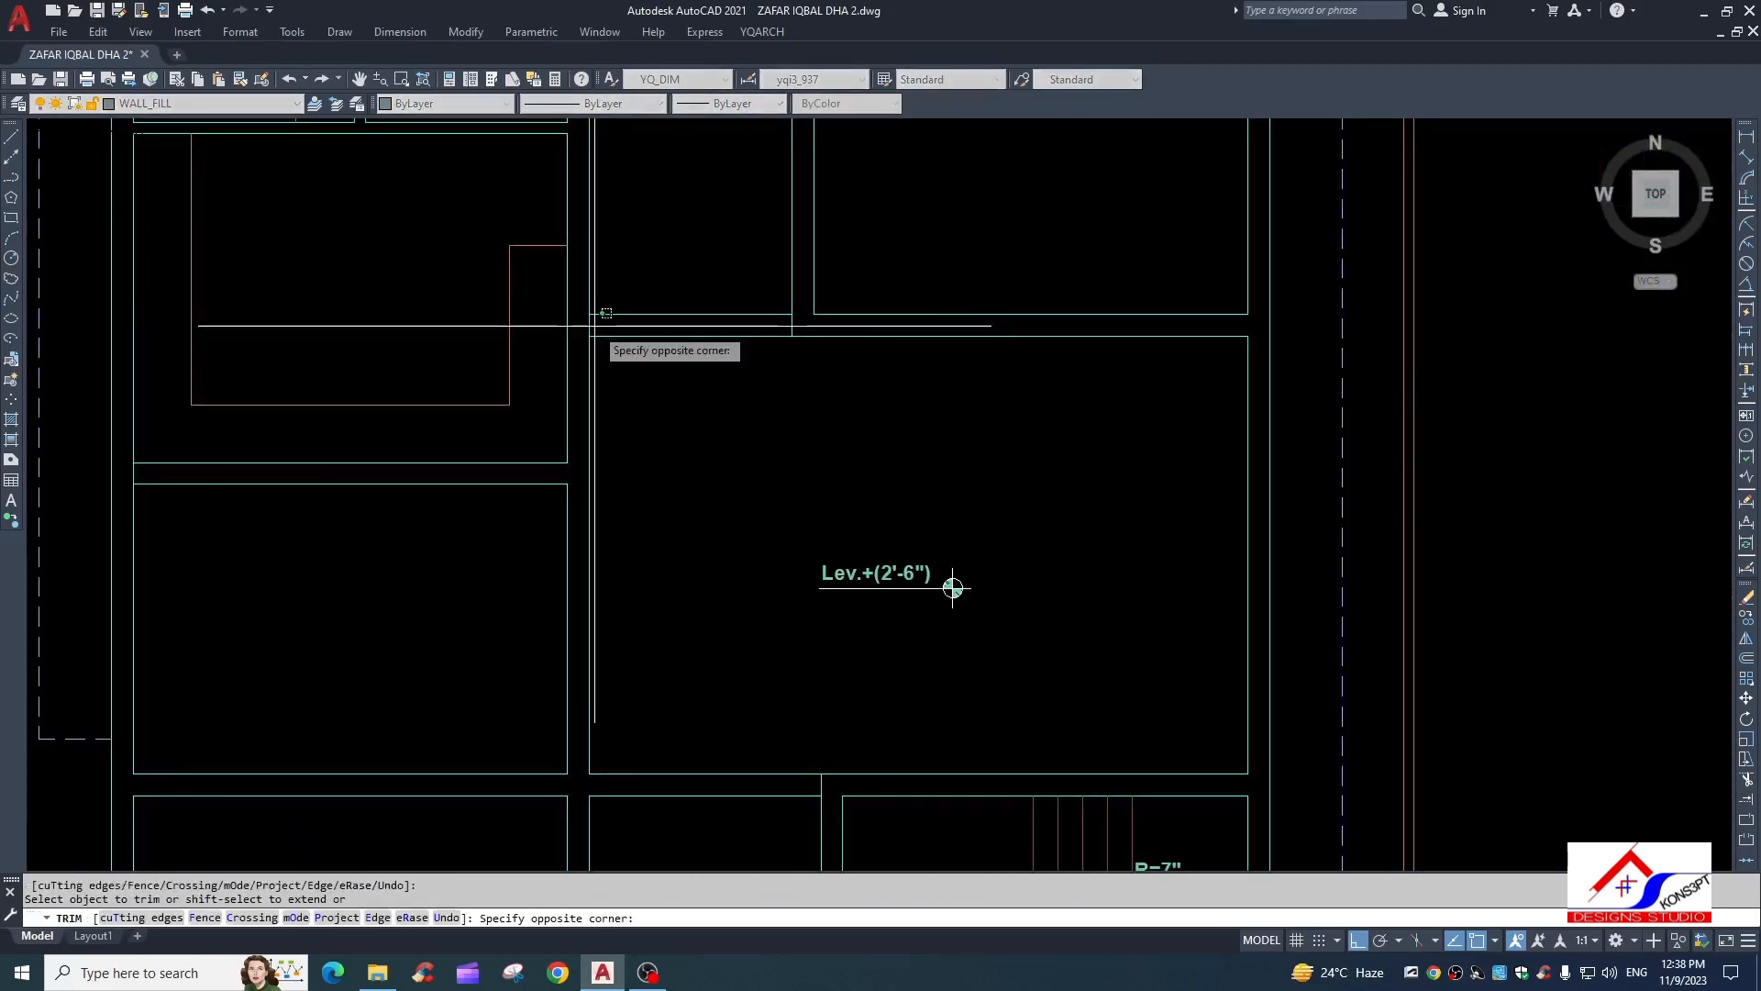
left_click(558, 324)
key("Escape")
left_click(791, 325)
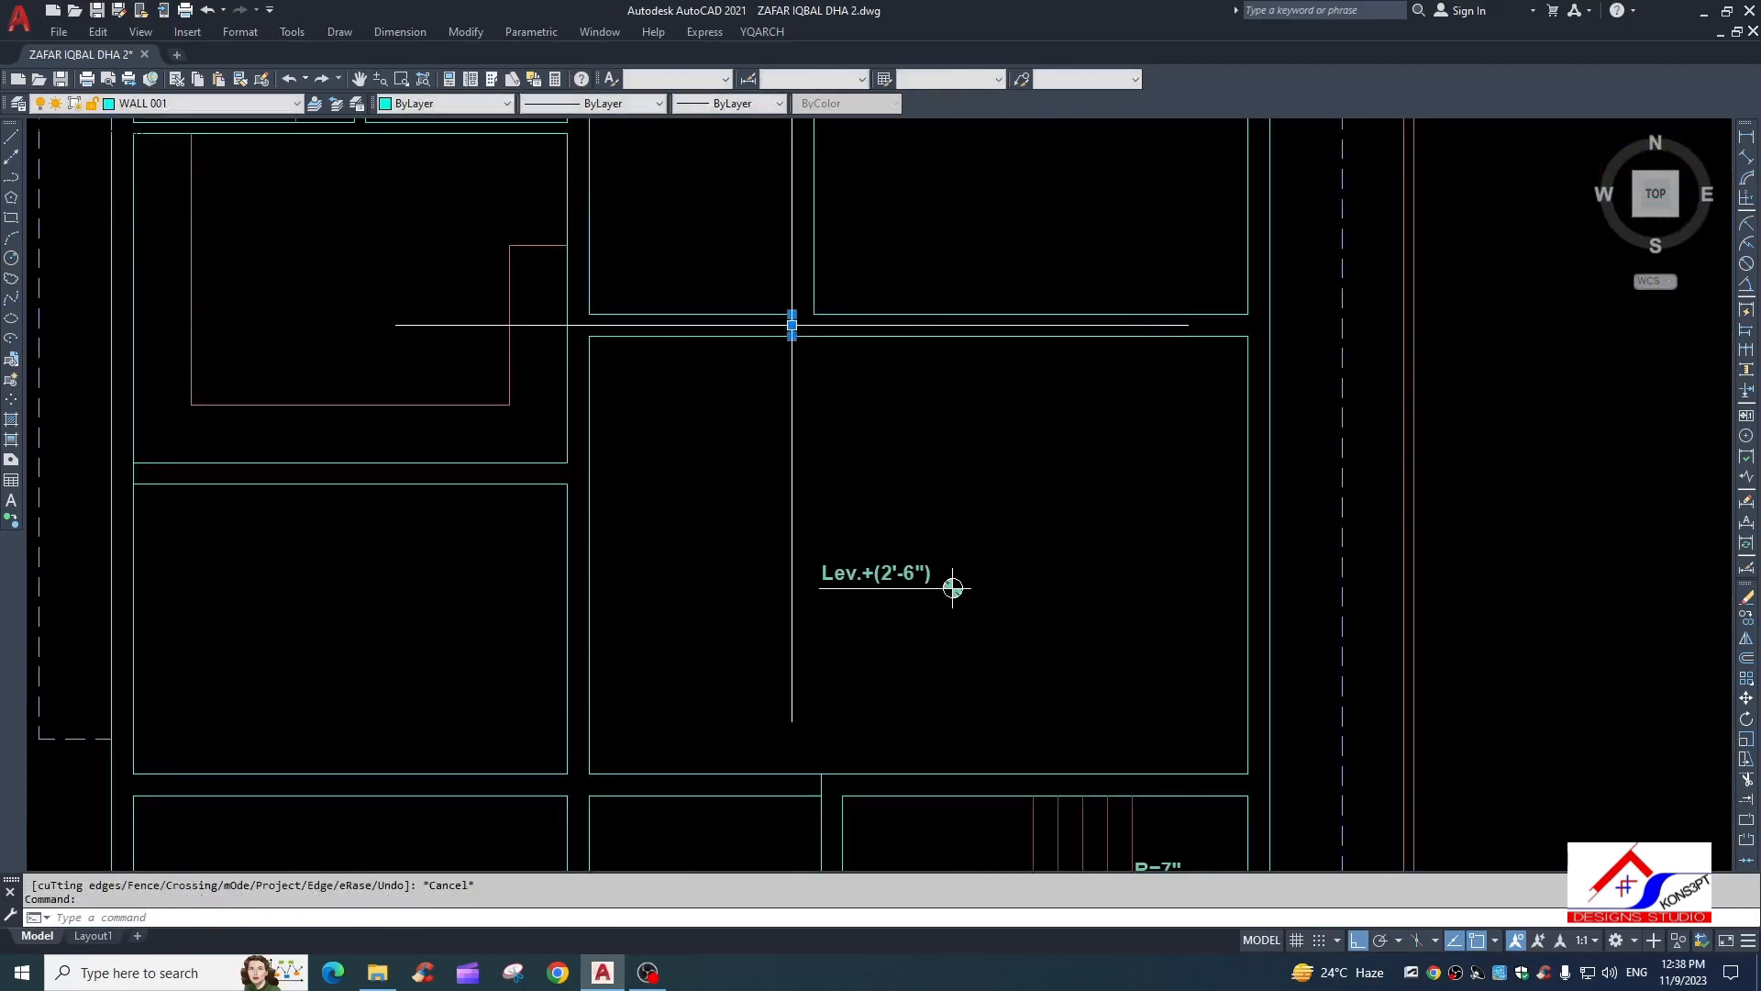
key("Escape")
key("Escape")
Match the dashed lines across the dressing-area opening beside the passage to the wall line and erase the opening's two end lines
scroll(792, 325, "down", 3)
scroll(806, 429, "up", 4)
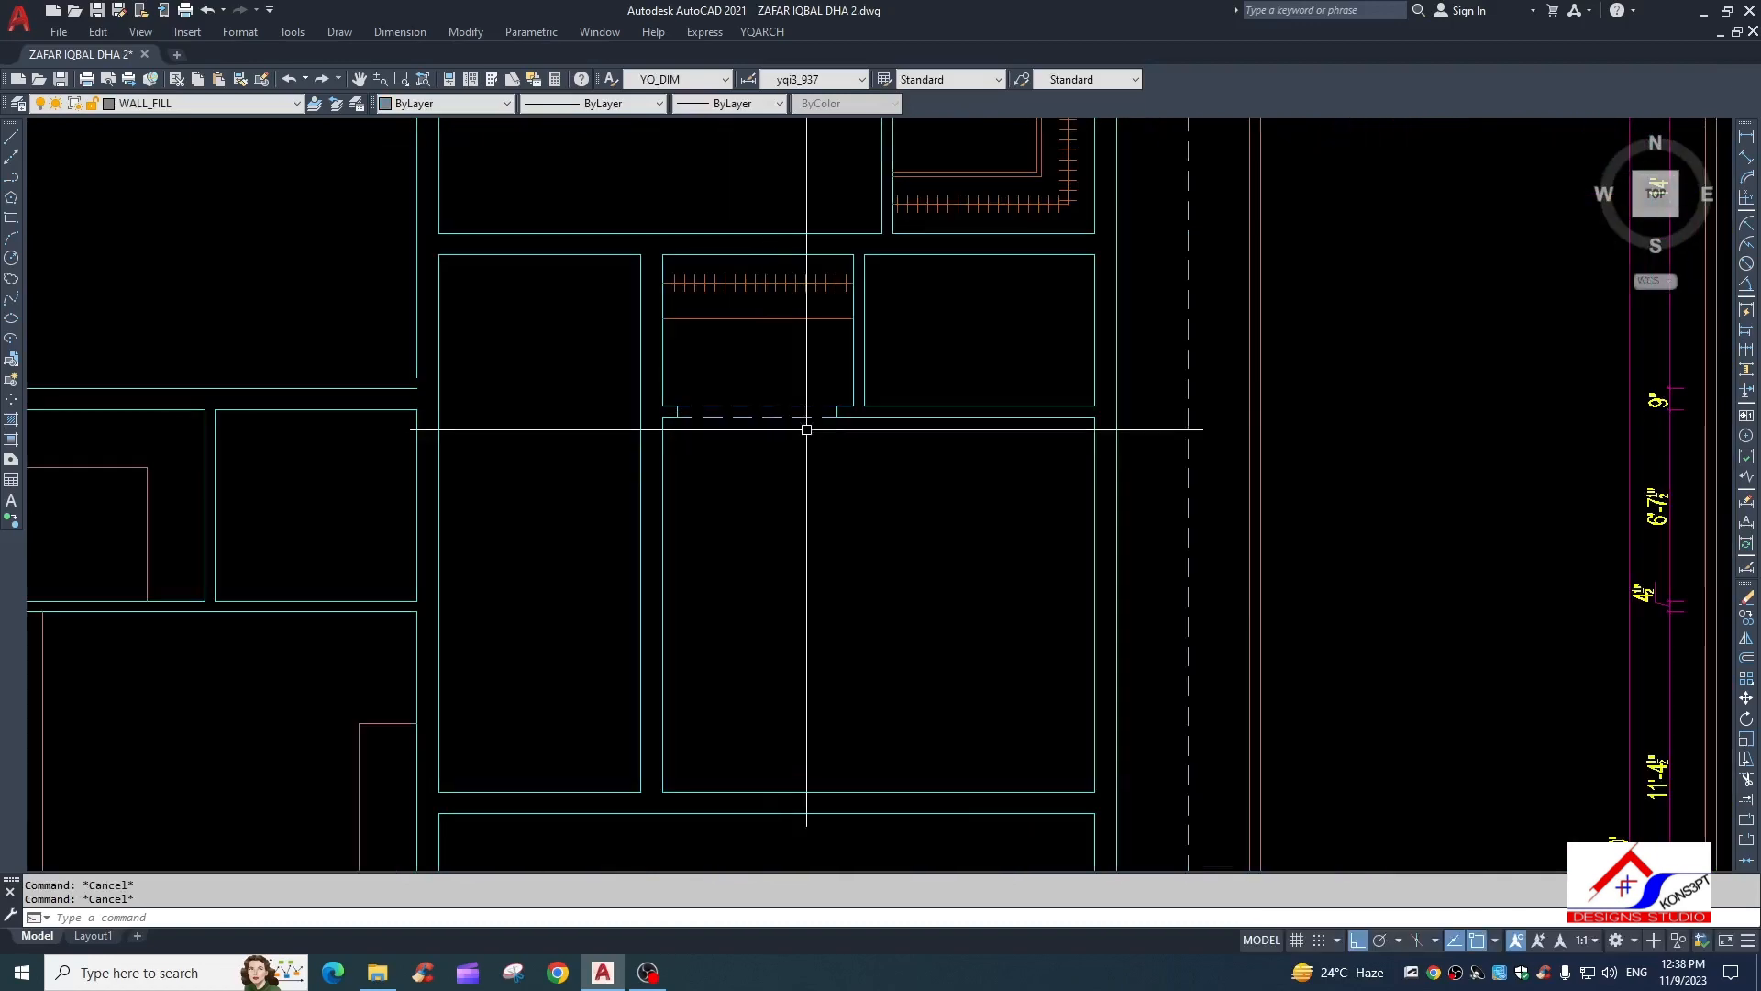
left_click(889, 419)
left_click(787, 366)
left_click(776, 423)
key("Escape")
scroll(825, 421, "up", 3)
left_click(862, 382)
key("Escape")
left_click(828, 361)
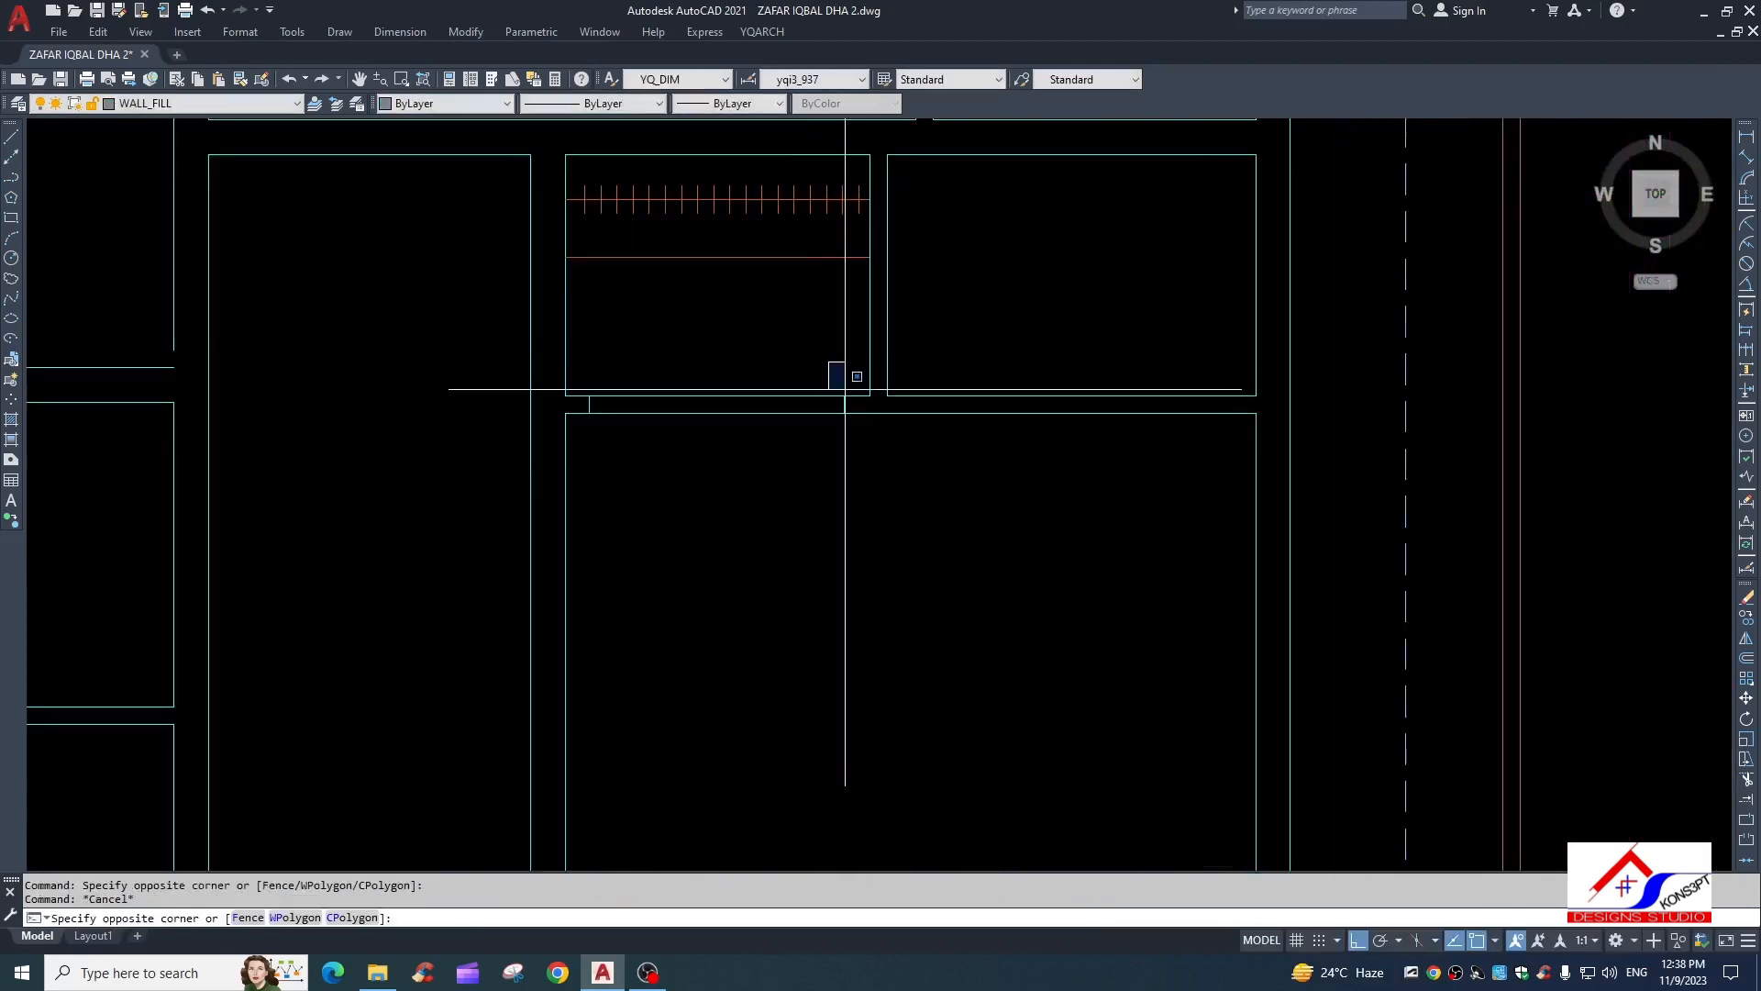
left_click(845, 389)
type("e")
key("Return")
left_click(608, 417)
type("e")
key("Return")
scroll(701, 503, "down", 6)
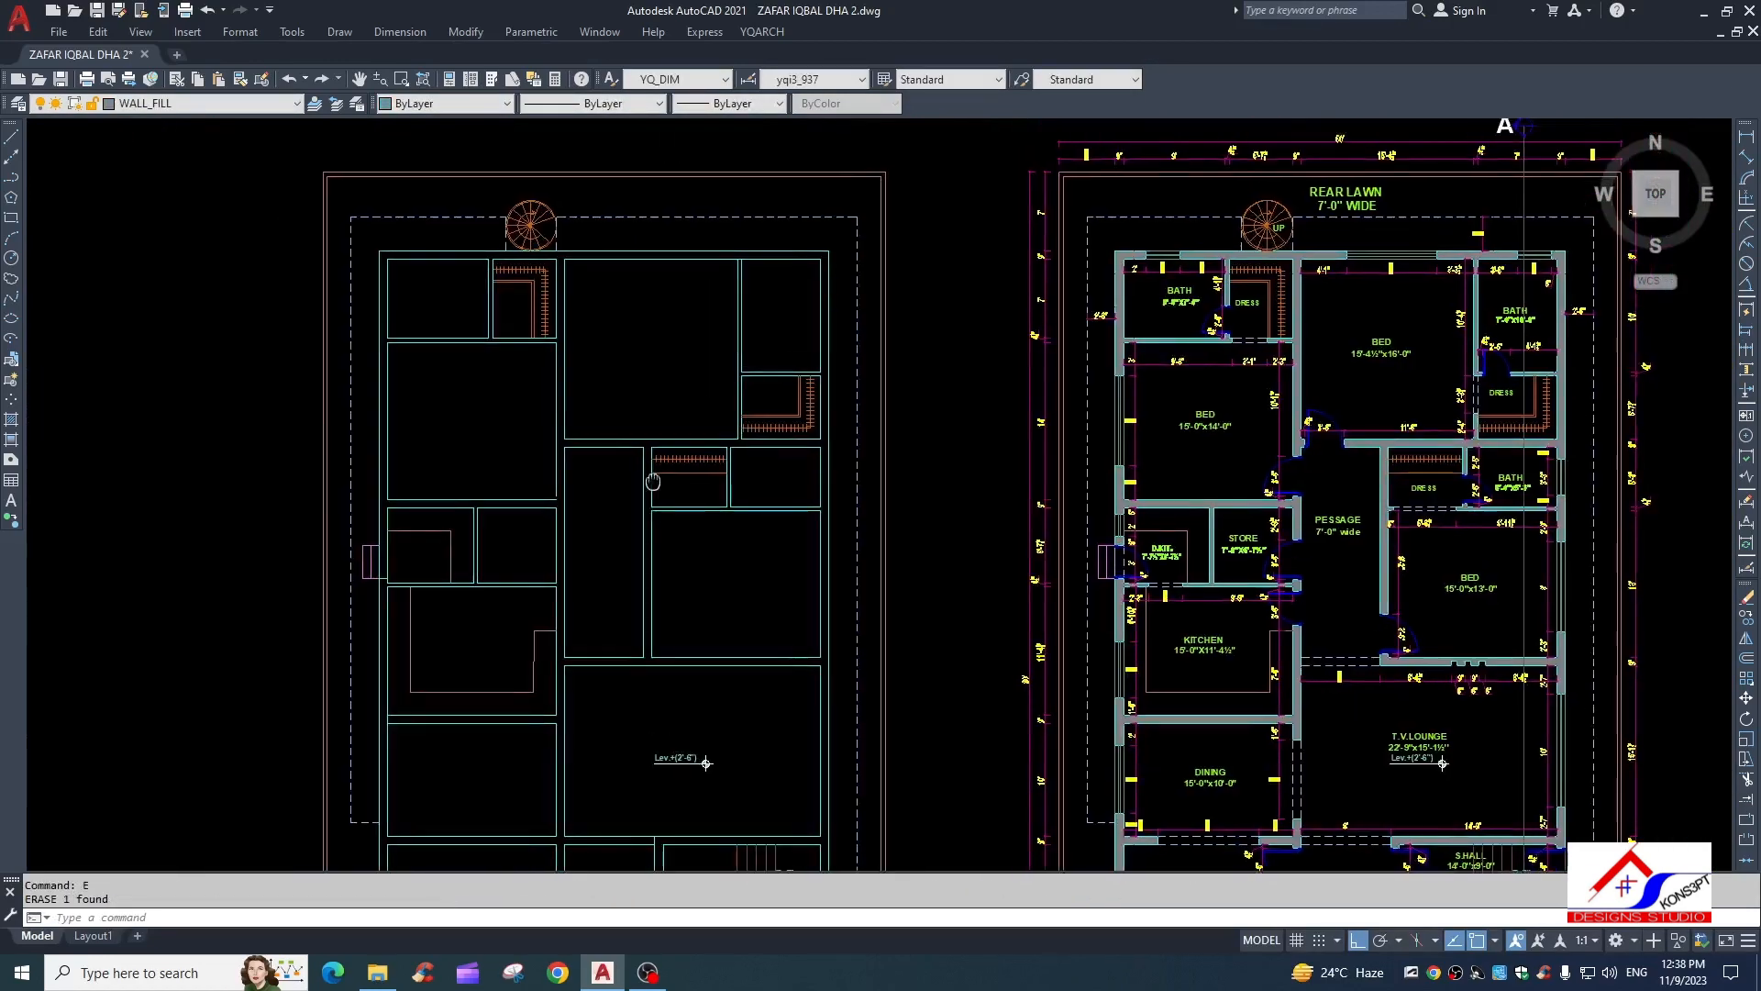
Extend the bedroom wall line beside the passage to close the room's lower corner
scroll(527, 527, "up", 4)
type("ex")
key("Return")
key("Return")
scroll(624, 449, "down", 6)
key("Escape")
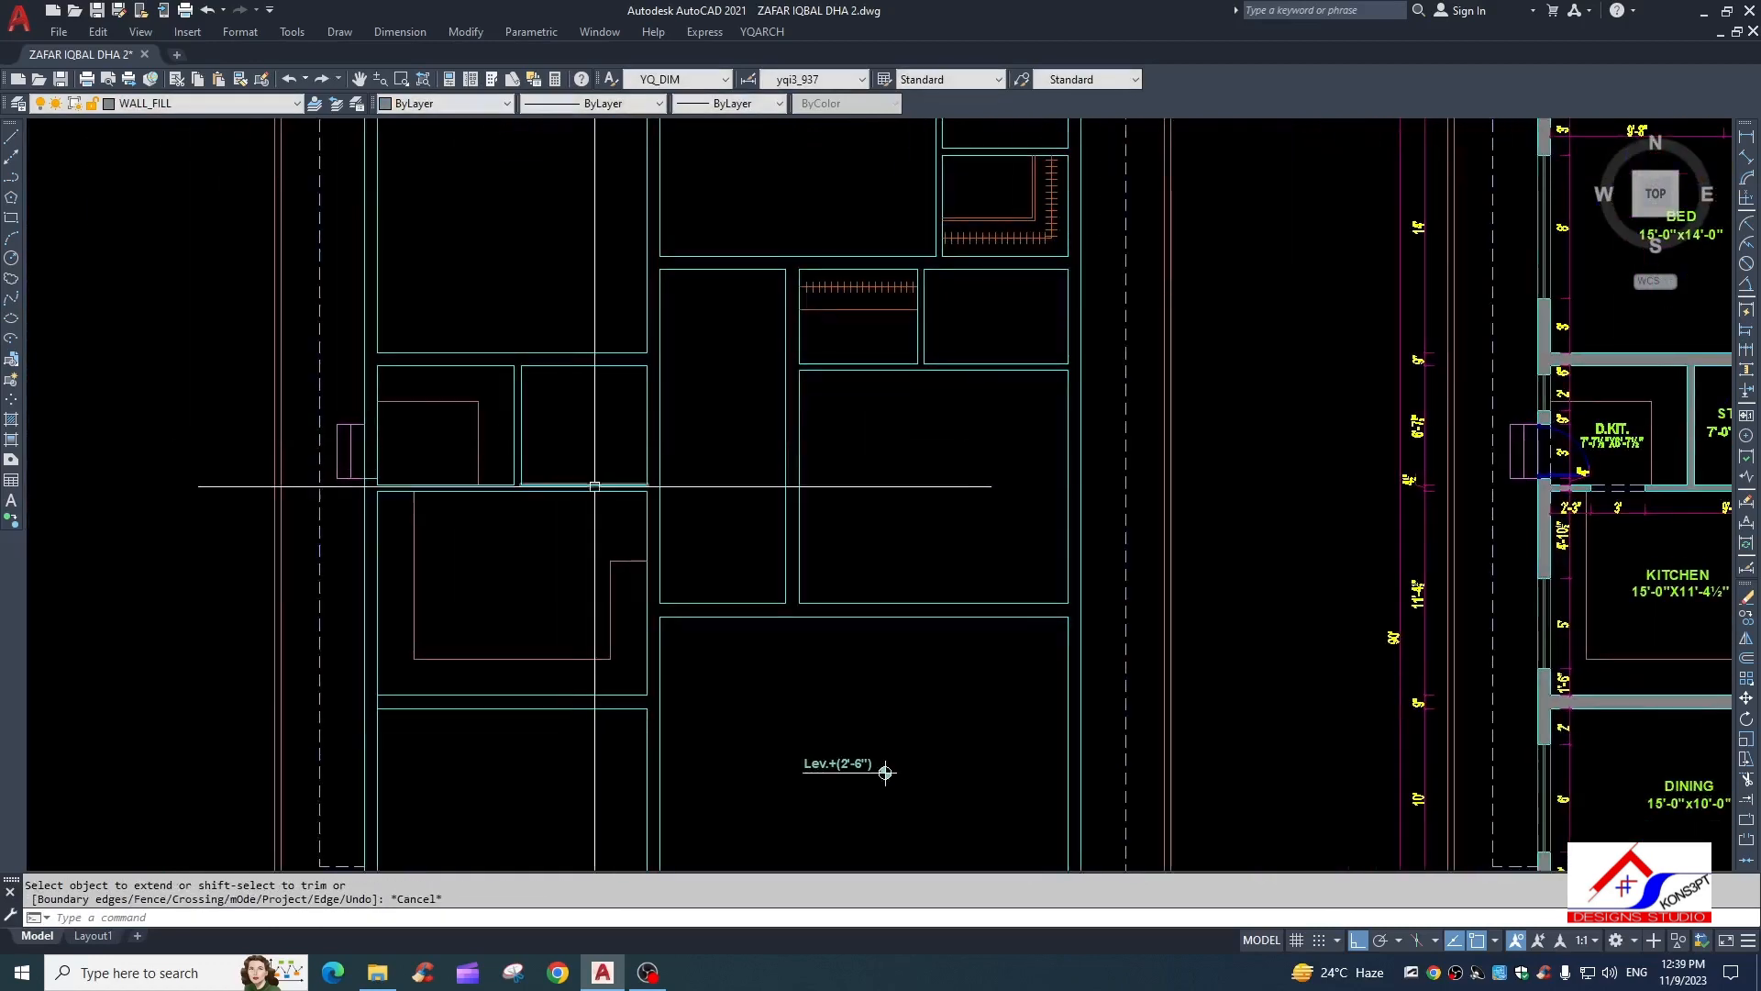
scroll(631, 477, "down", 2)
Extend the upper corner bathroom's partition lines to the outer wall and trim the excess line pieces at the junction
scroll(624, 276, "up", 6)
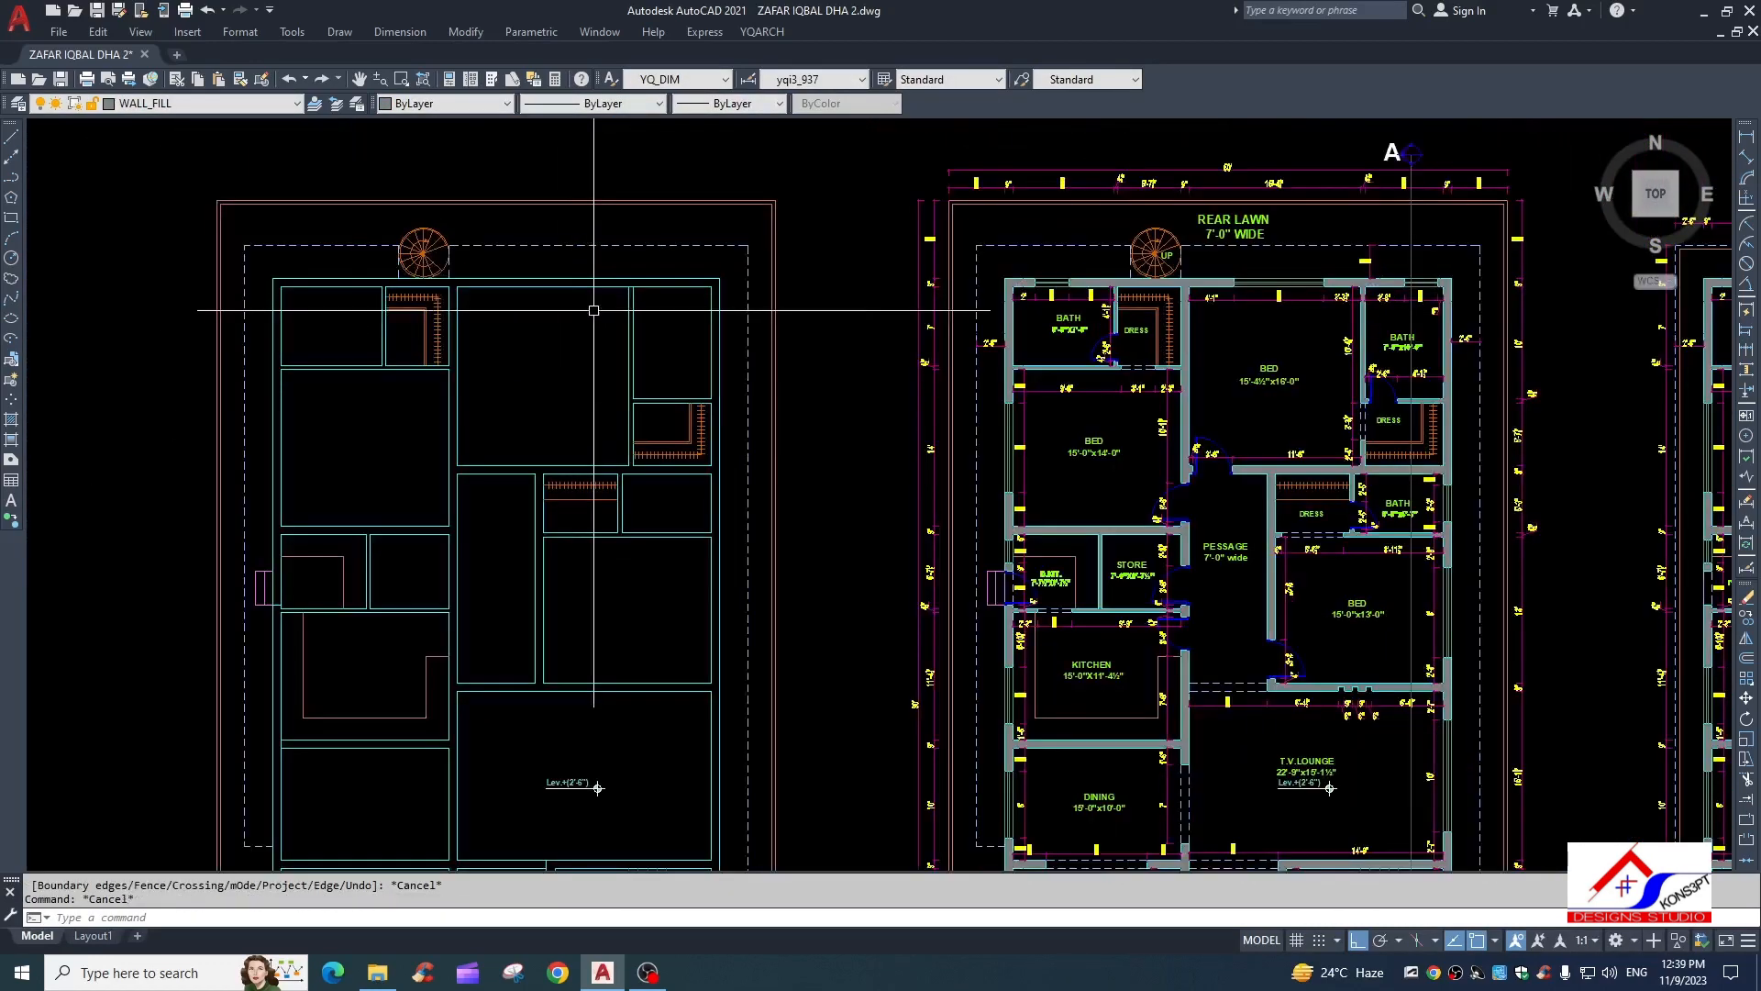
type("tr")
key("Return")
key("Return")
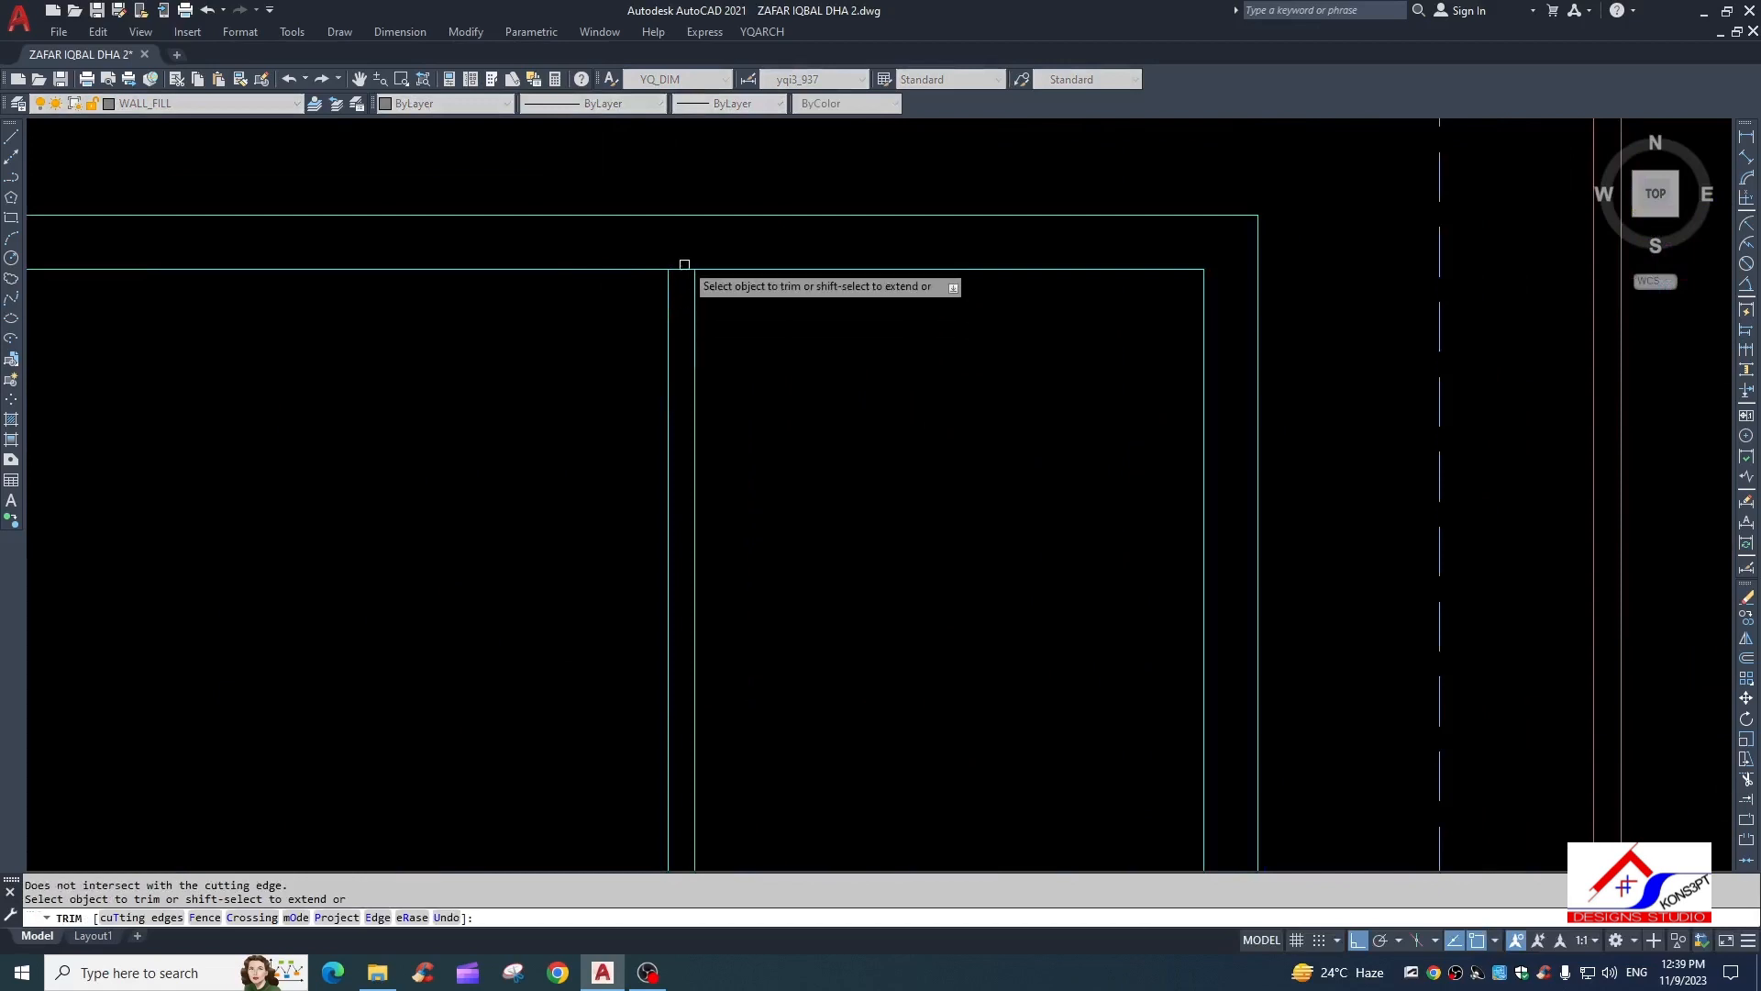
key("Escape")
left_click(701, 270)
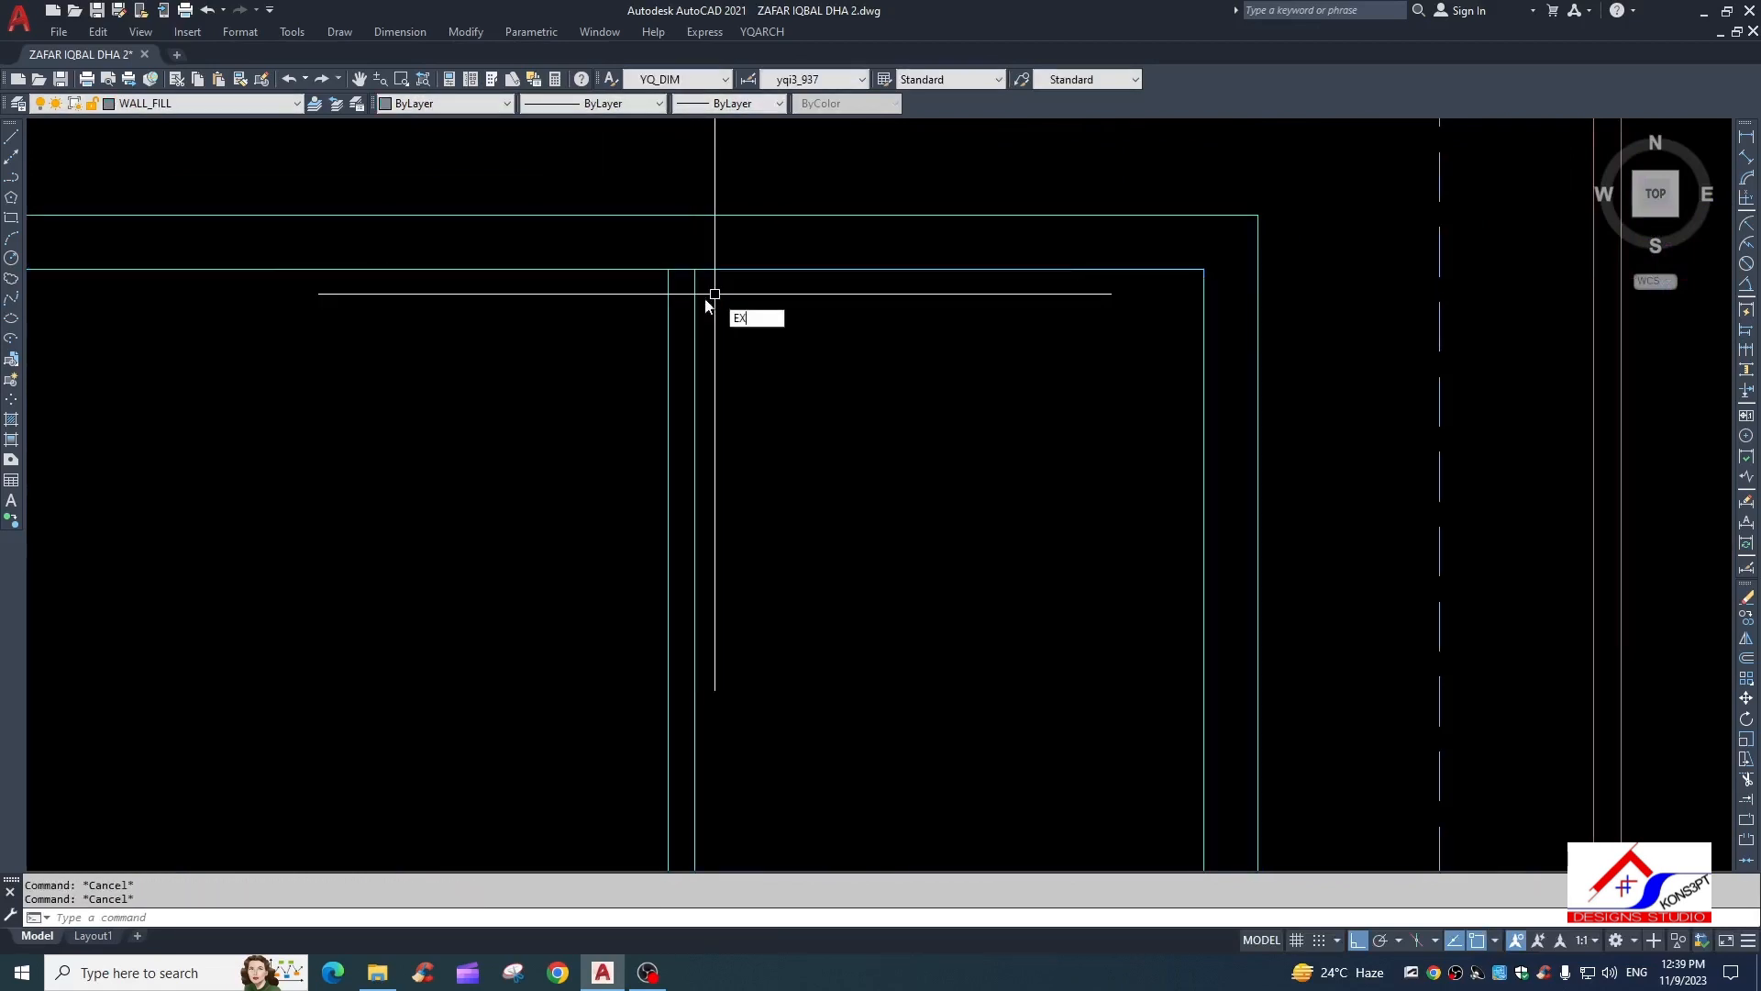
key("Return")
key("Return")
left_click(735, 314)
left_click(555, 372)
key("Escape")
type("tr")
key("Return")
key("Return")
left_click(682, 270)
left_click(696, 251)
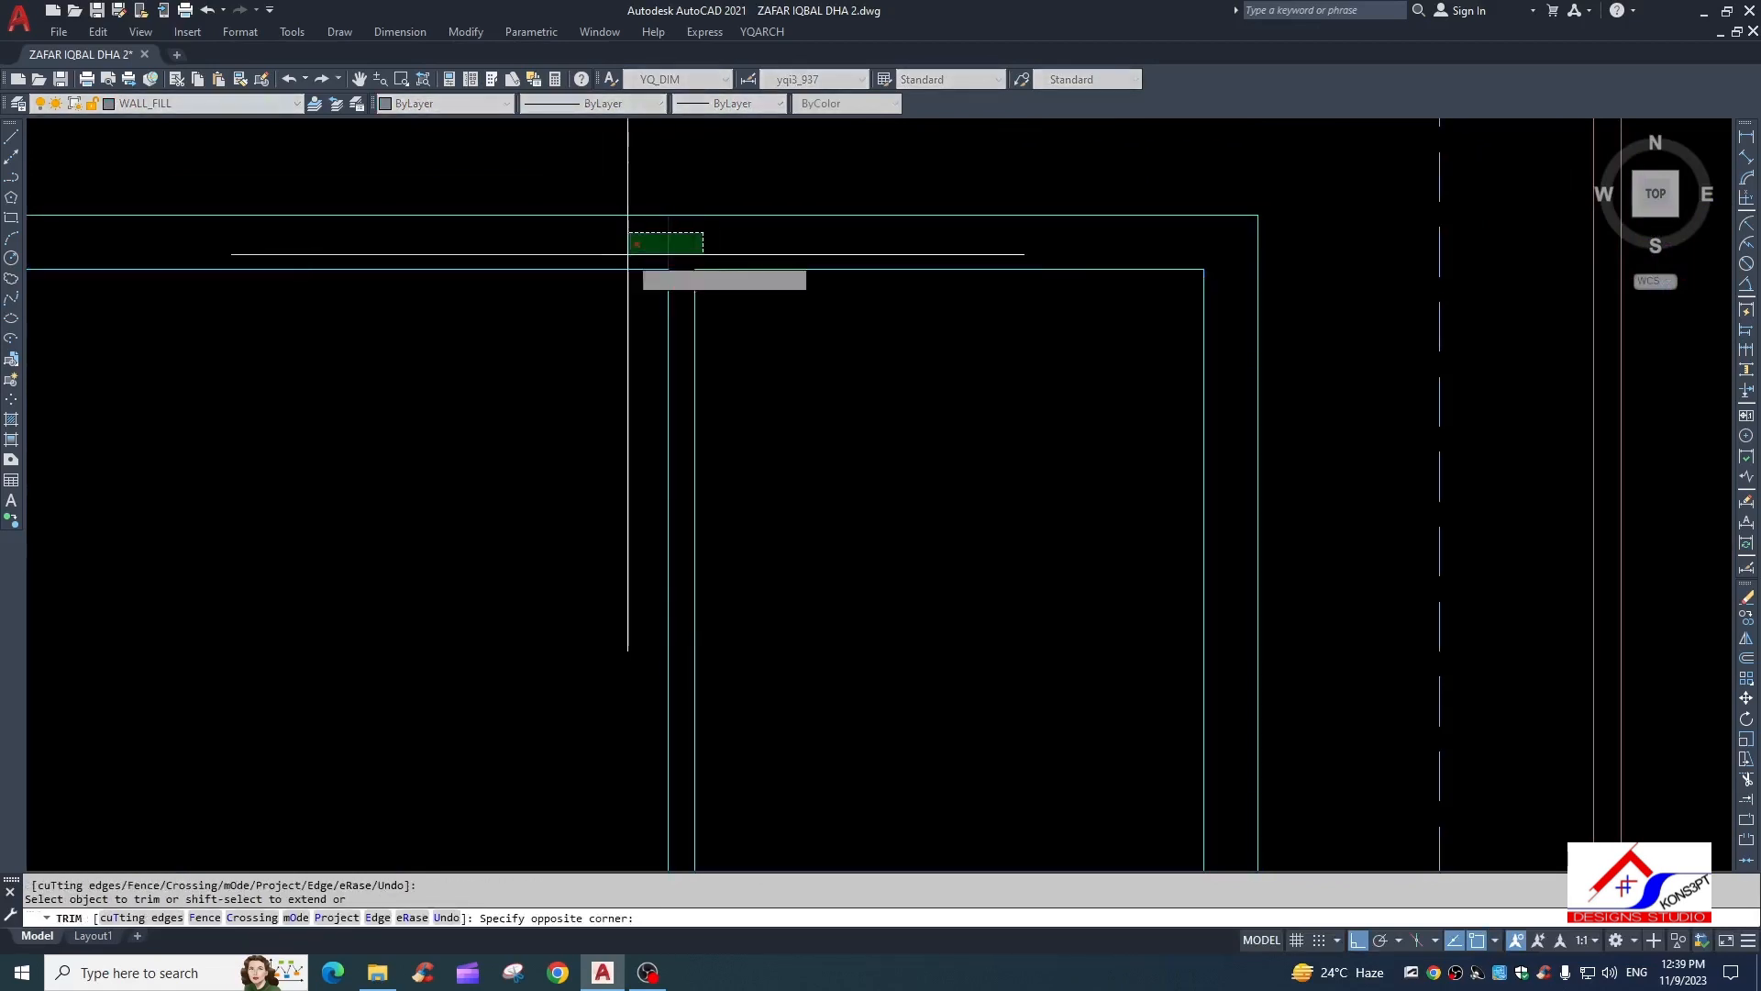
left_click(628, 254)
key("Escape")
Copy both dimension rows above the original ground-floor plan to the plan copy, aligning them by the building's upper-left outer corner
scroll(680, 432, "down", 6)
middle_click_drag(680, 433, 533, 387)
scroll(533, 387, "down", 2)
scroll(1046, 229, "up", 4)
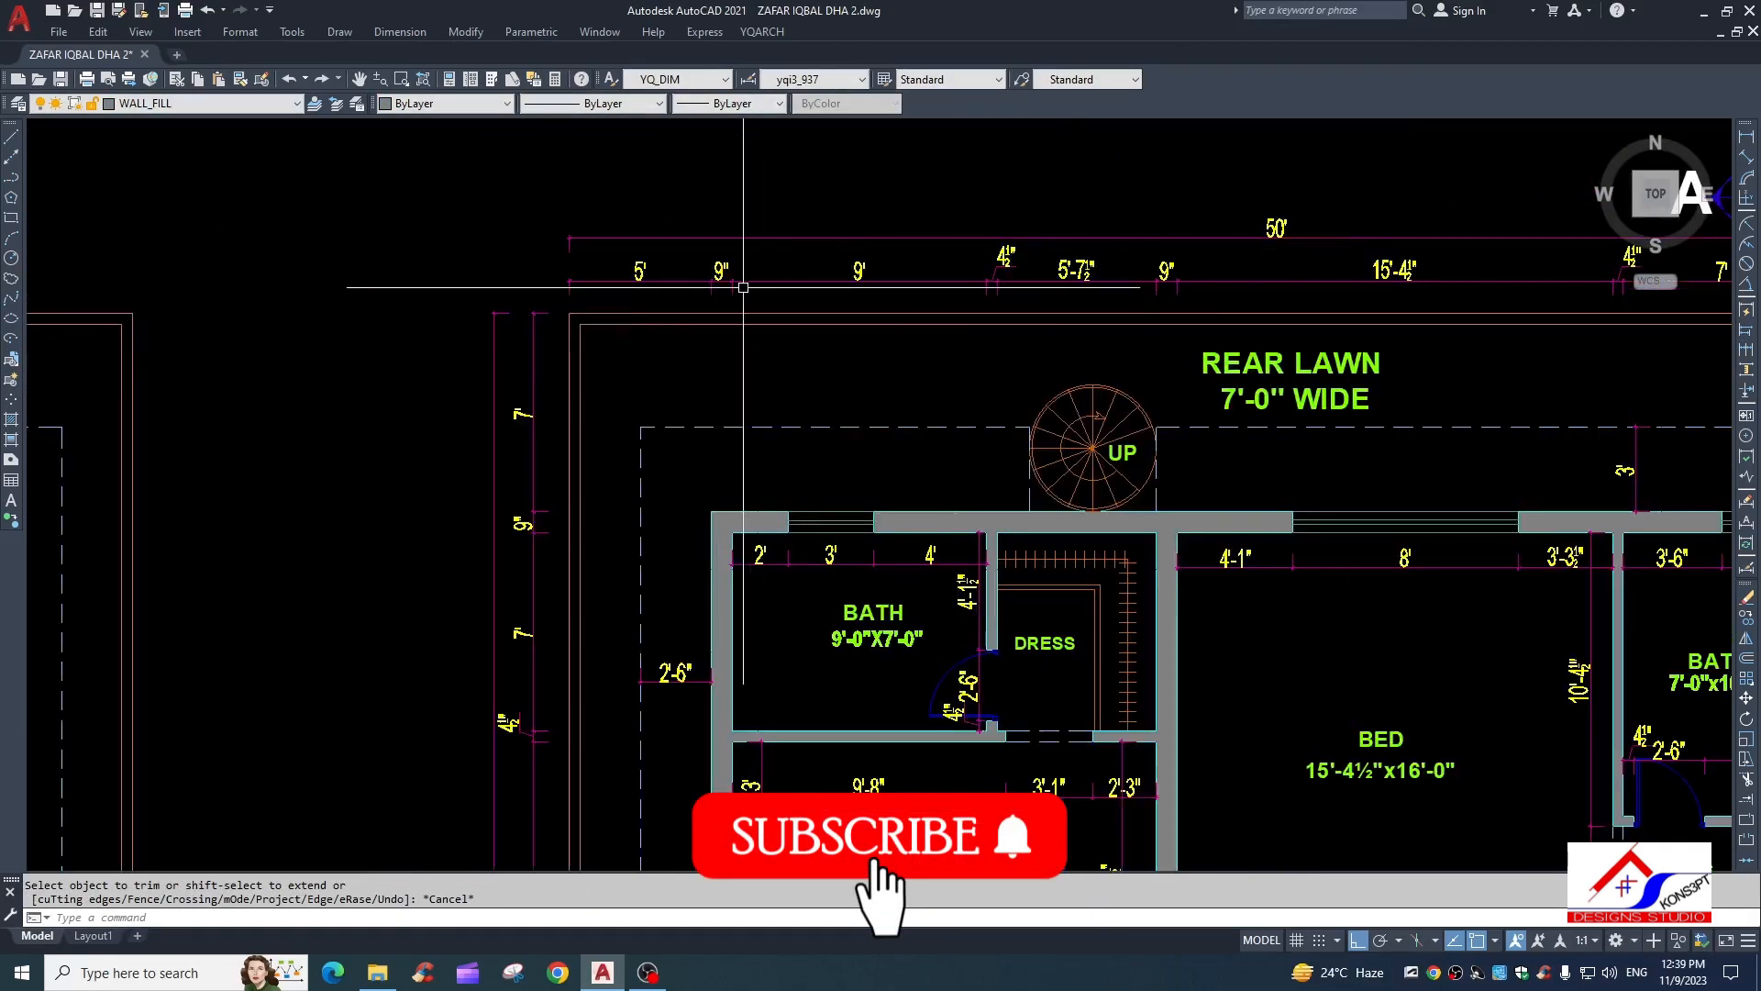
scroll(468, 266, "down", 2)
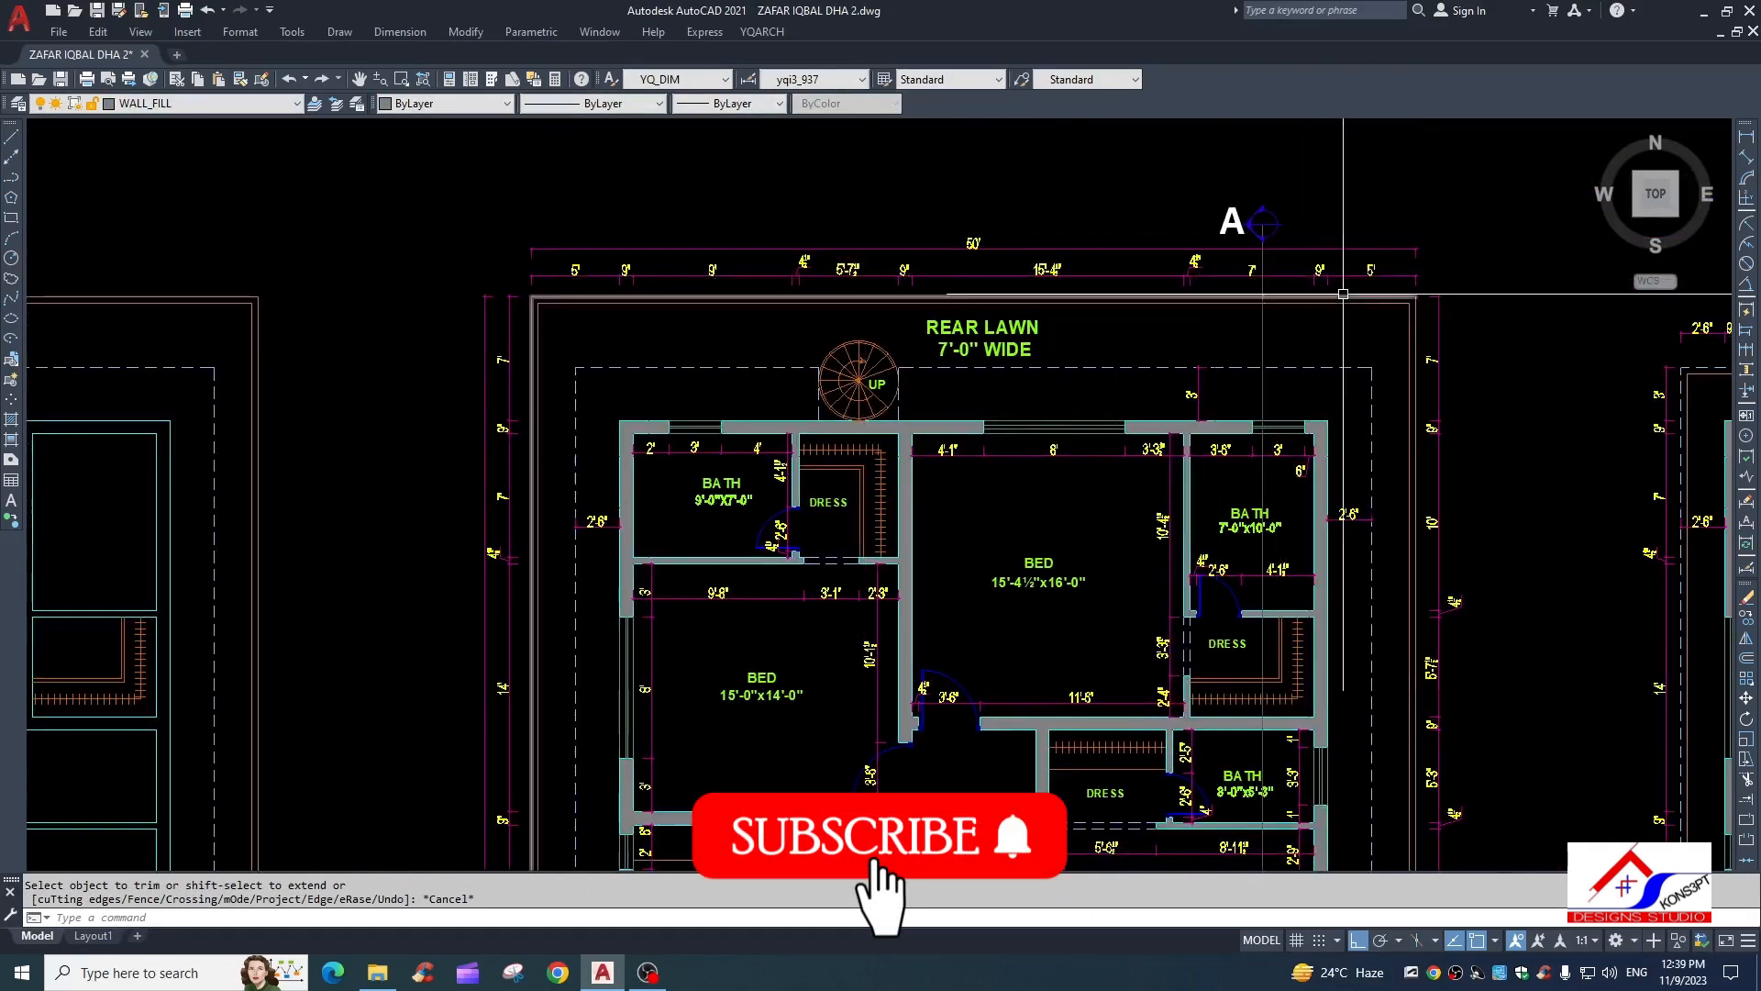
left_click(1434, 263)
left_click(1277, 286)
left_click(1234, 257)
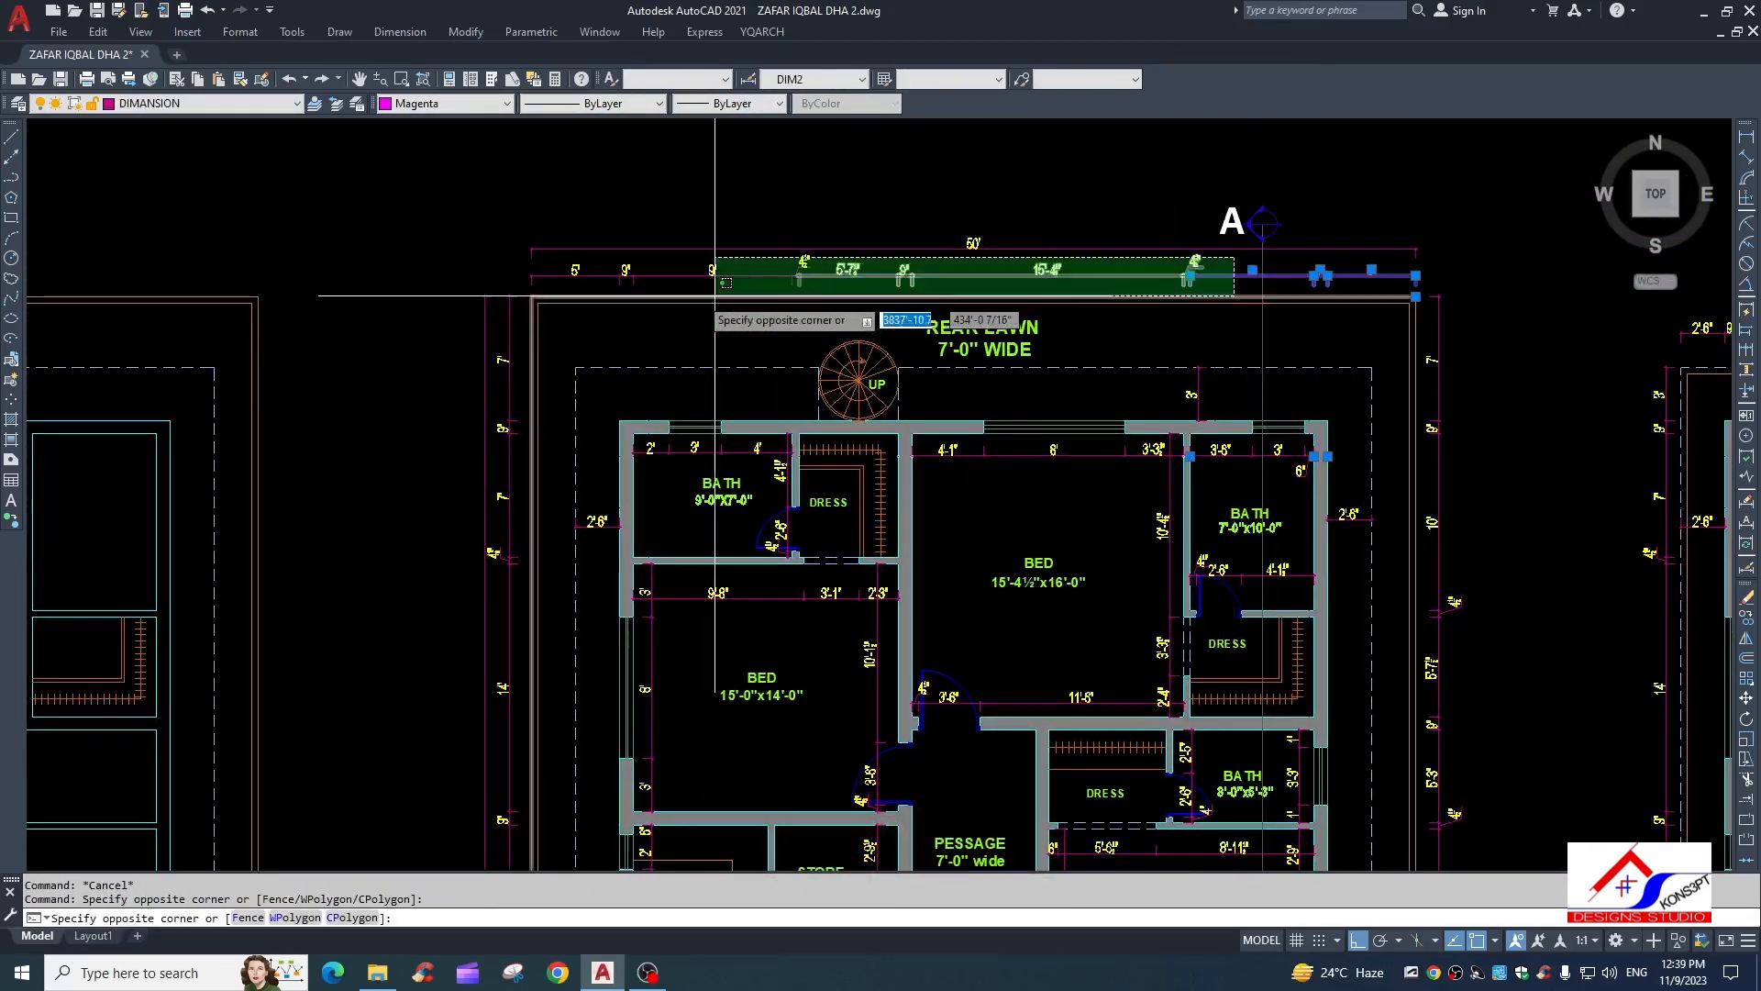
left_click(475, 281)
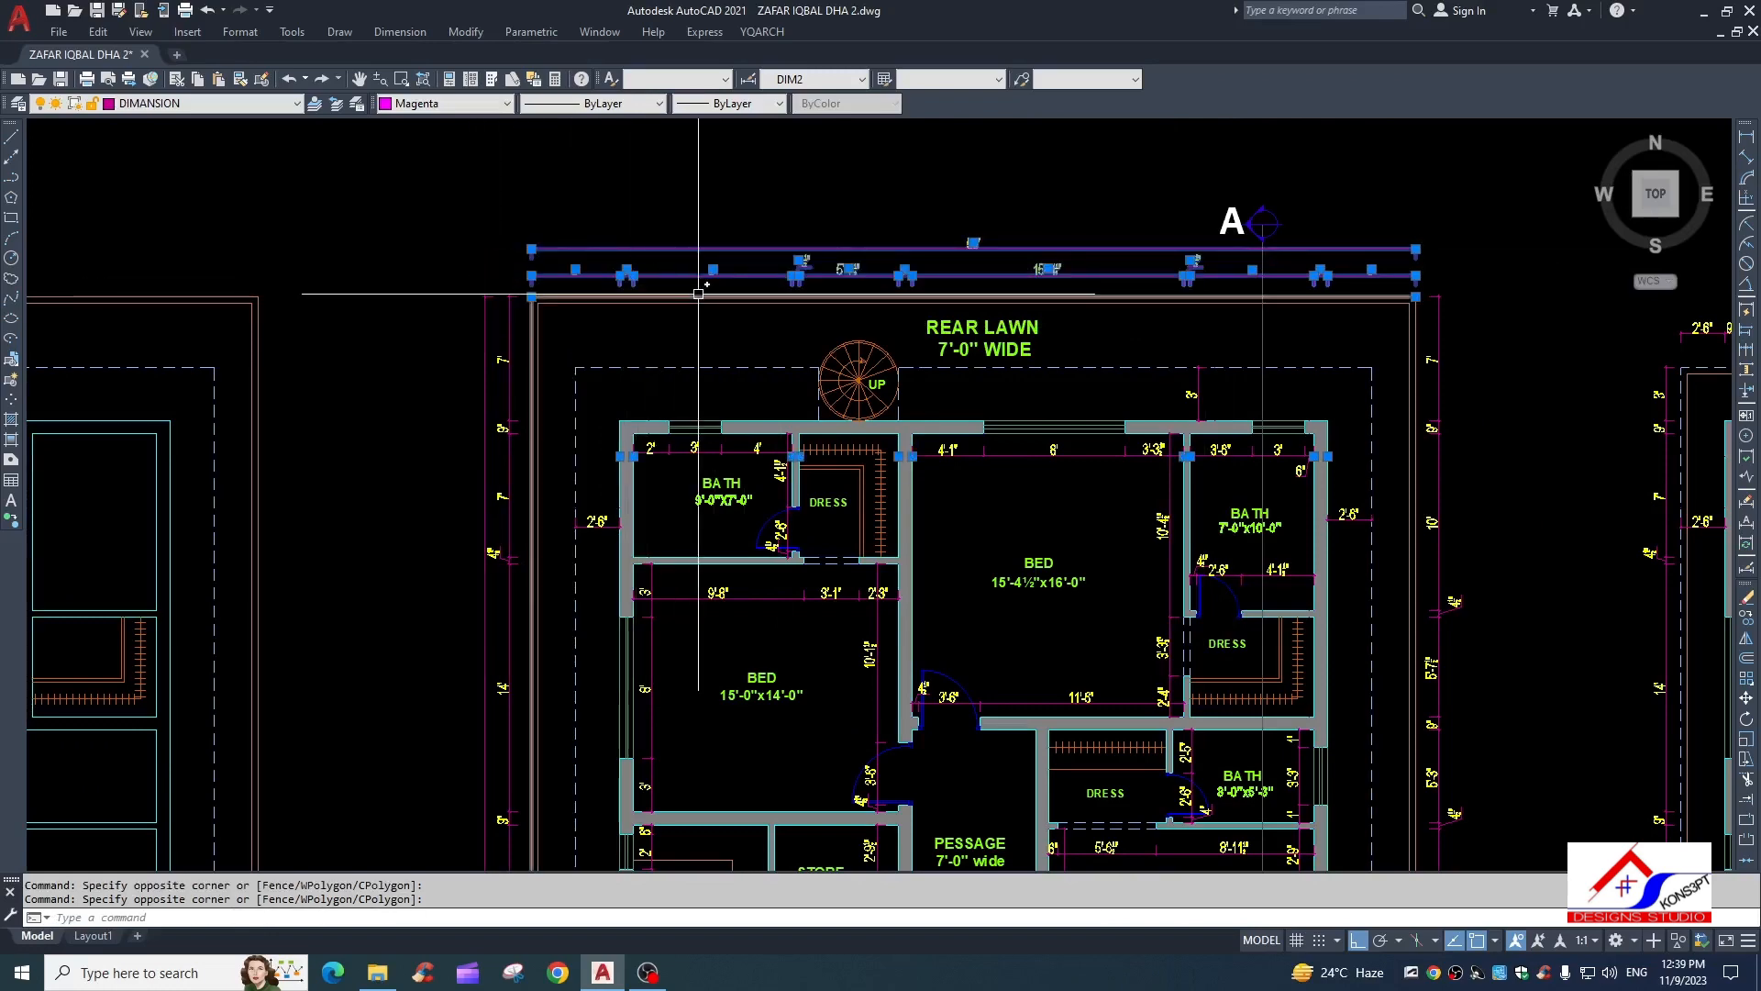
type("co")
key("space")
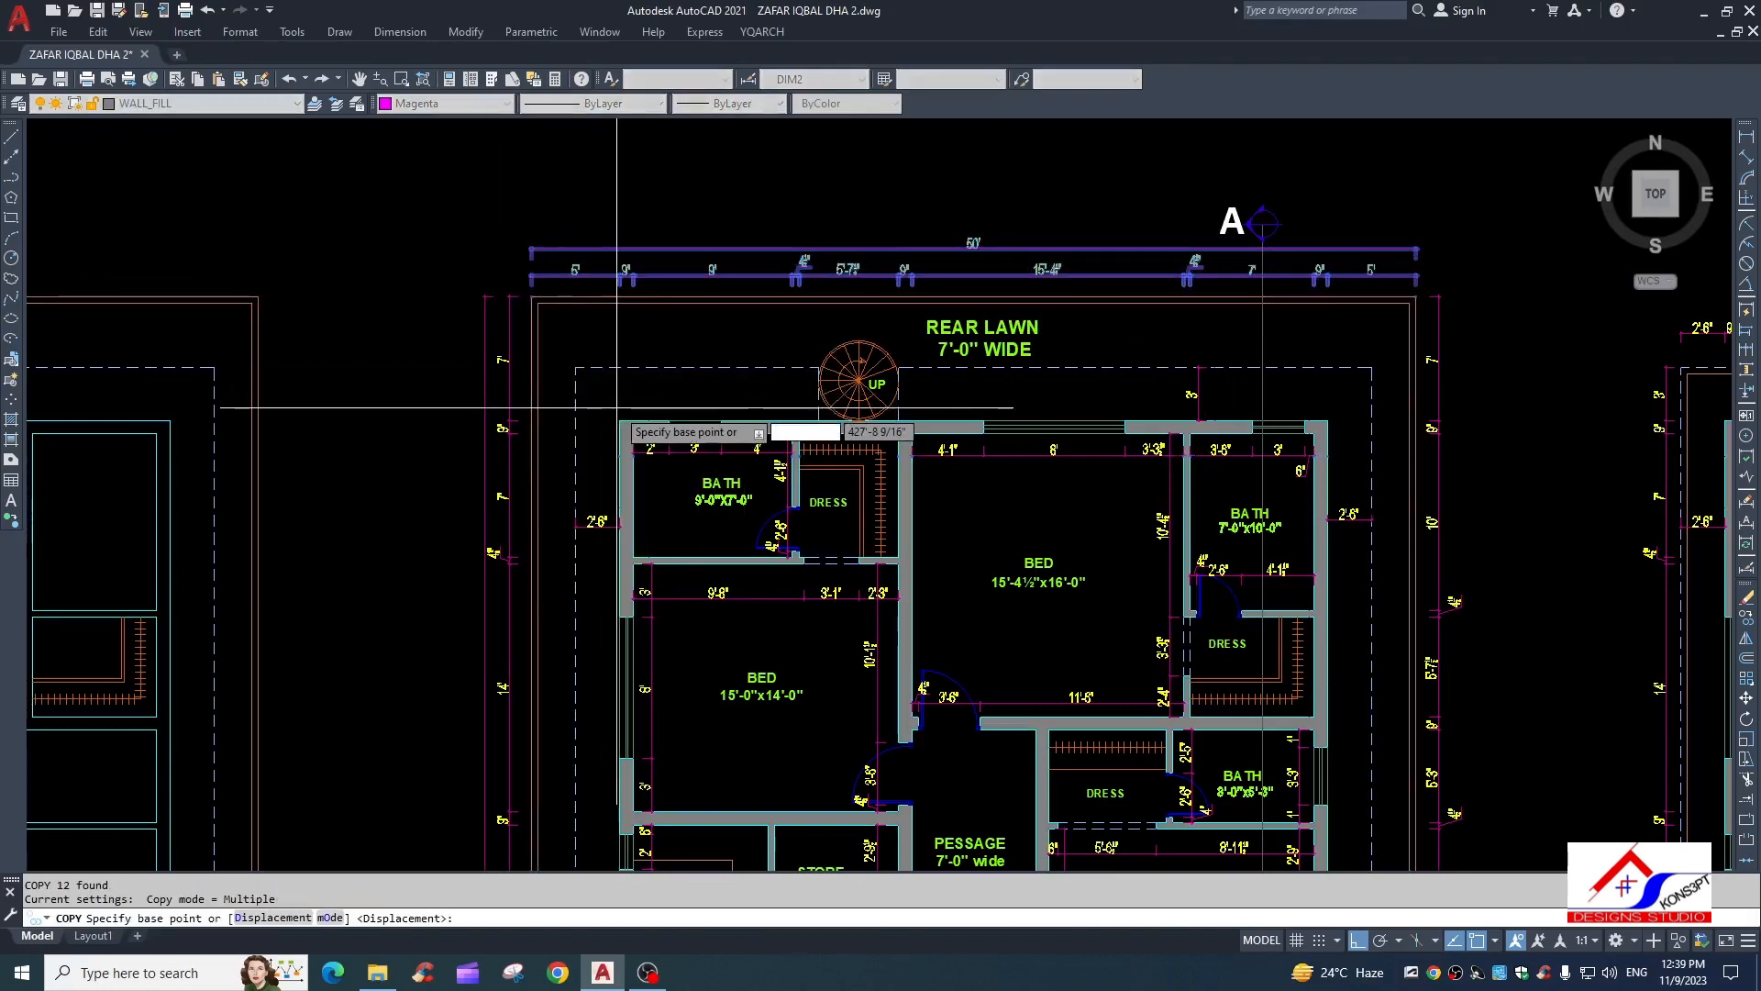
left_click(619, 420)
scroll(464, 392, "down", 2)
middle_click_drag(463, 393, 727, 387)
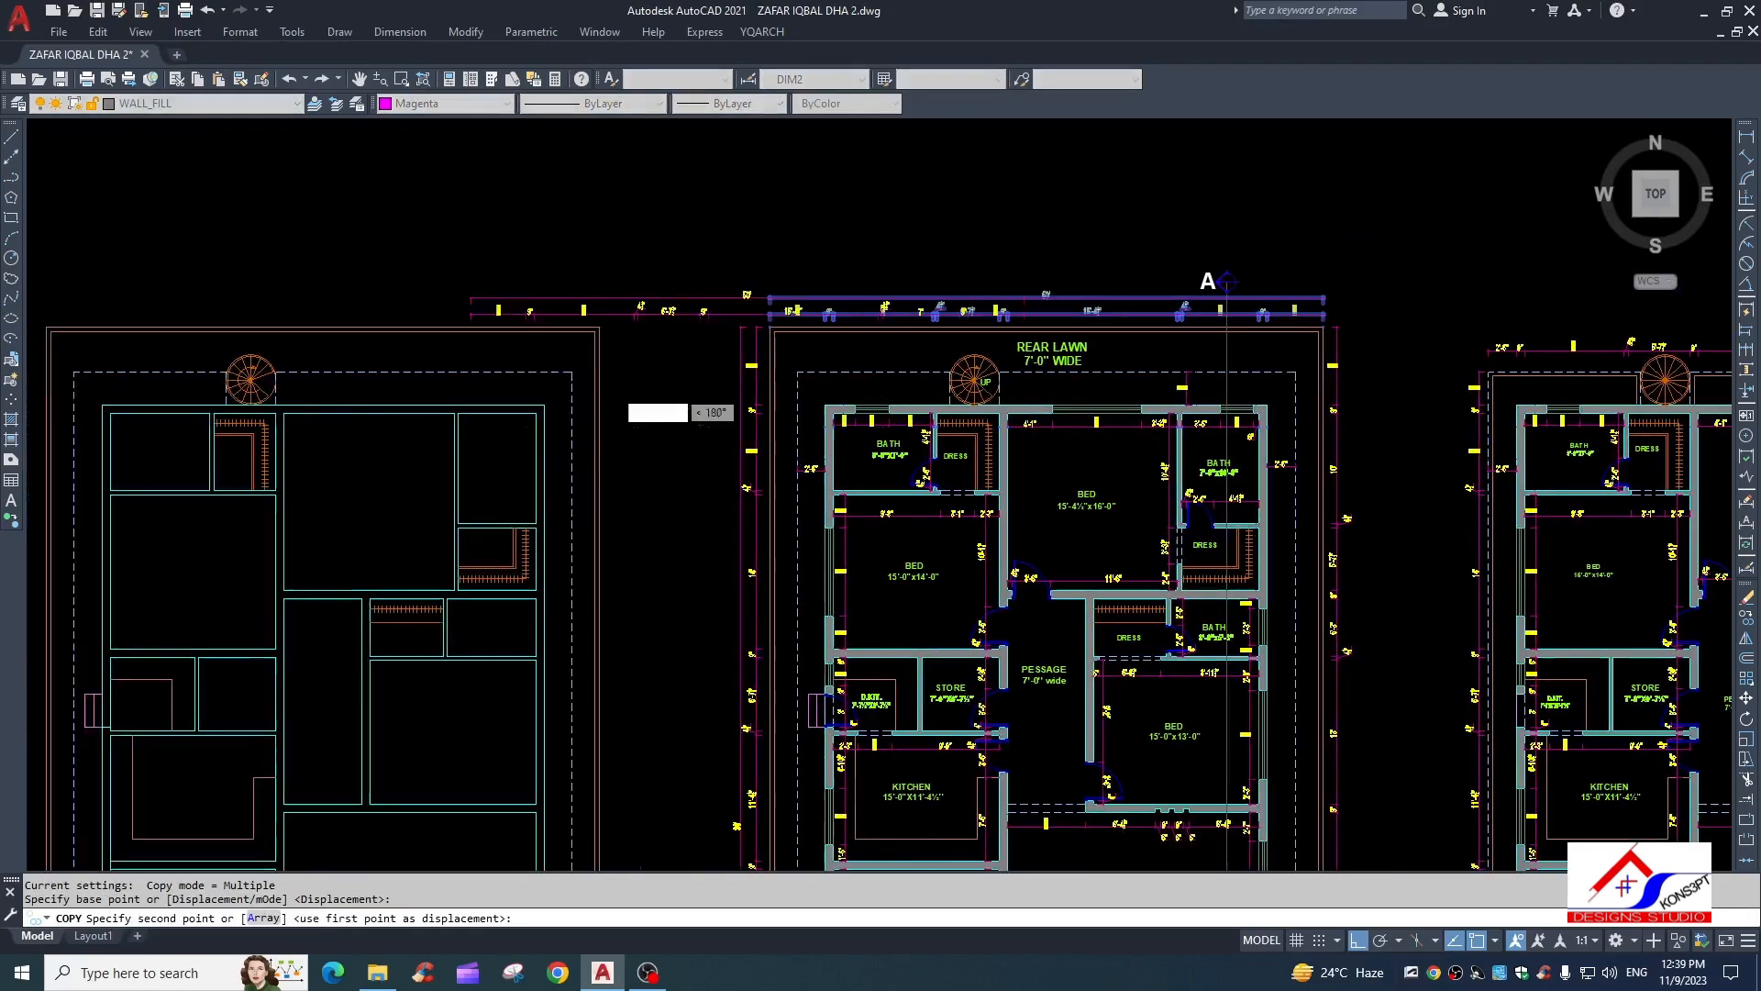
left_click(102, 404)
key("Escape")
key("Escape")
key("Escape")
Copy the vertical dimension rows along the original plan's left side to the plan copy, aligning them by the boundary's upper-left corner
mouse_move(188, 294)
middle_mouse_down()
mouse_move(457, 284)
mouse_move(479, 302)
mouse_move(103, 165)
middle_mouse_up()
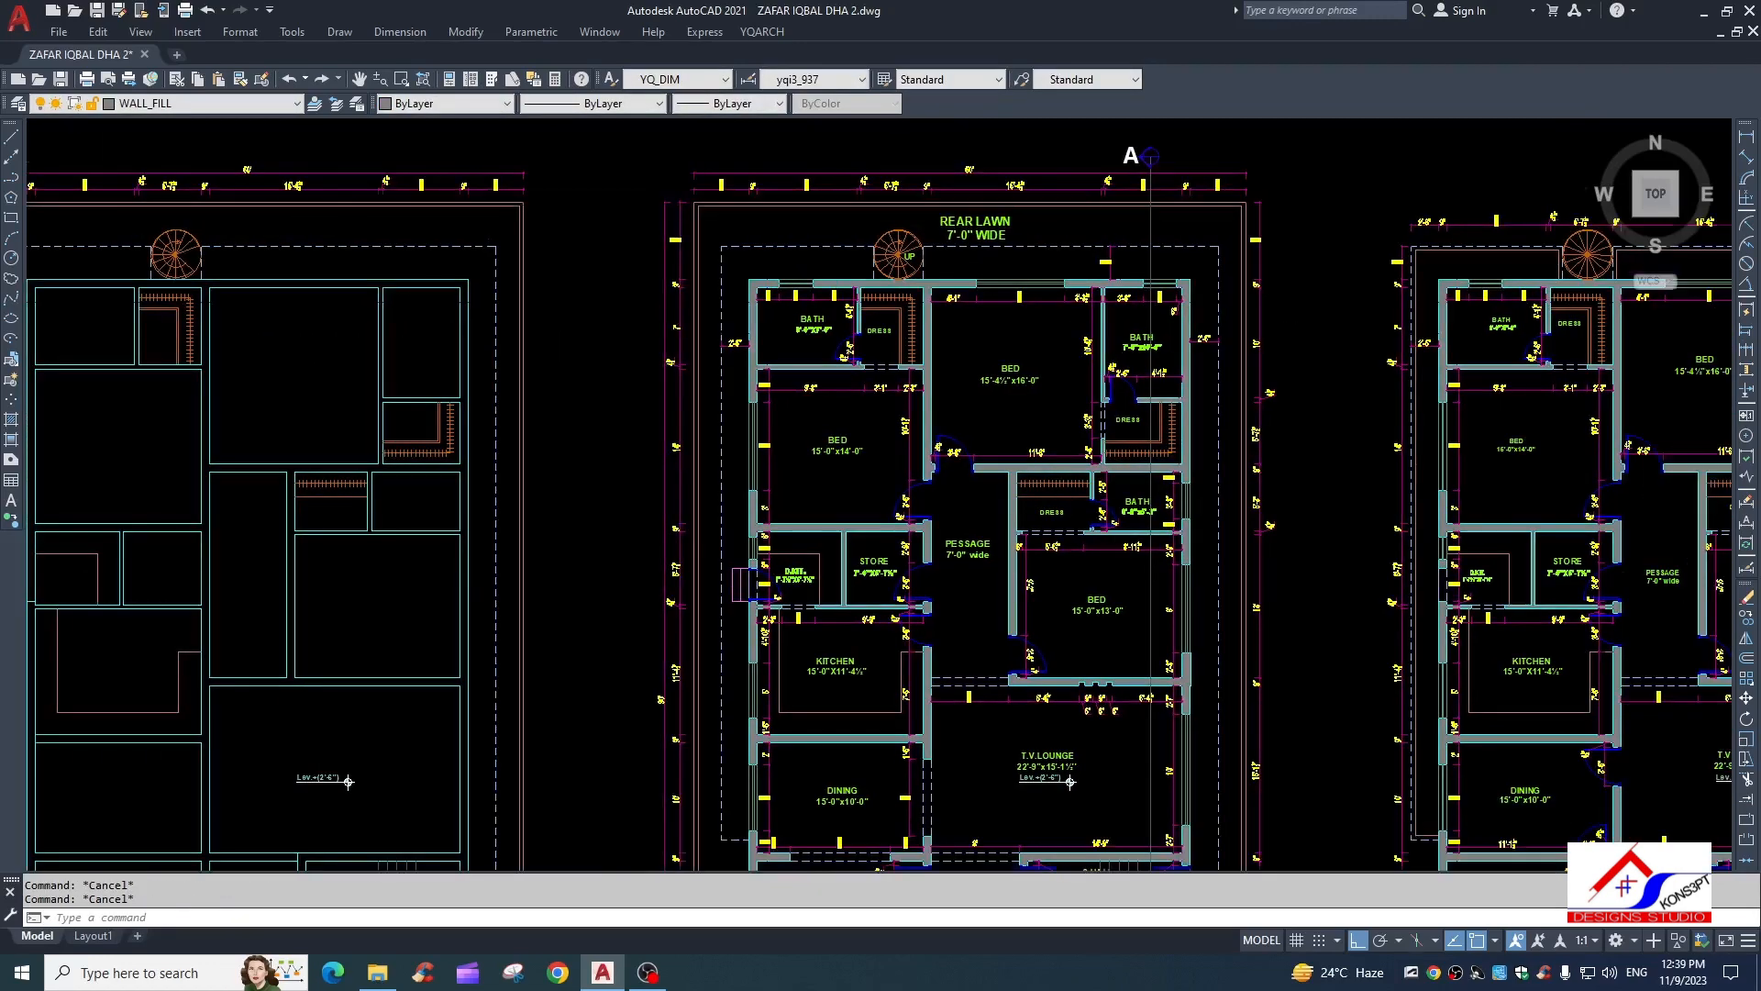
scroll(670, 186, "up", 2)
left_click(687, 175)
scroll(637, 479, "down", 2)
middle_click_drag(633, 488, 598, 319)
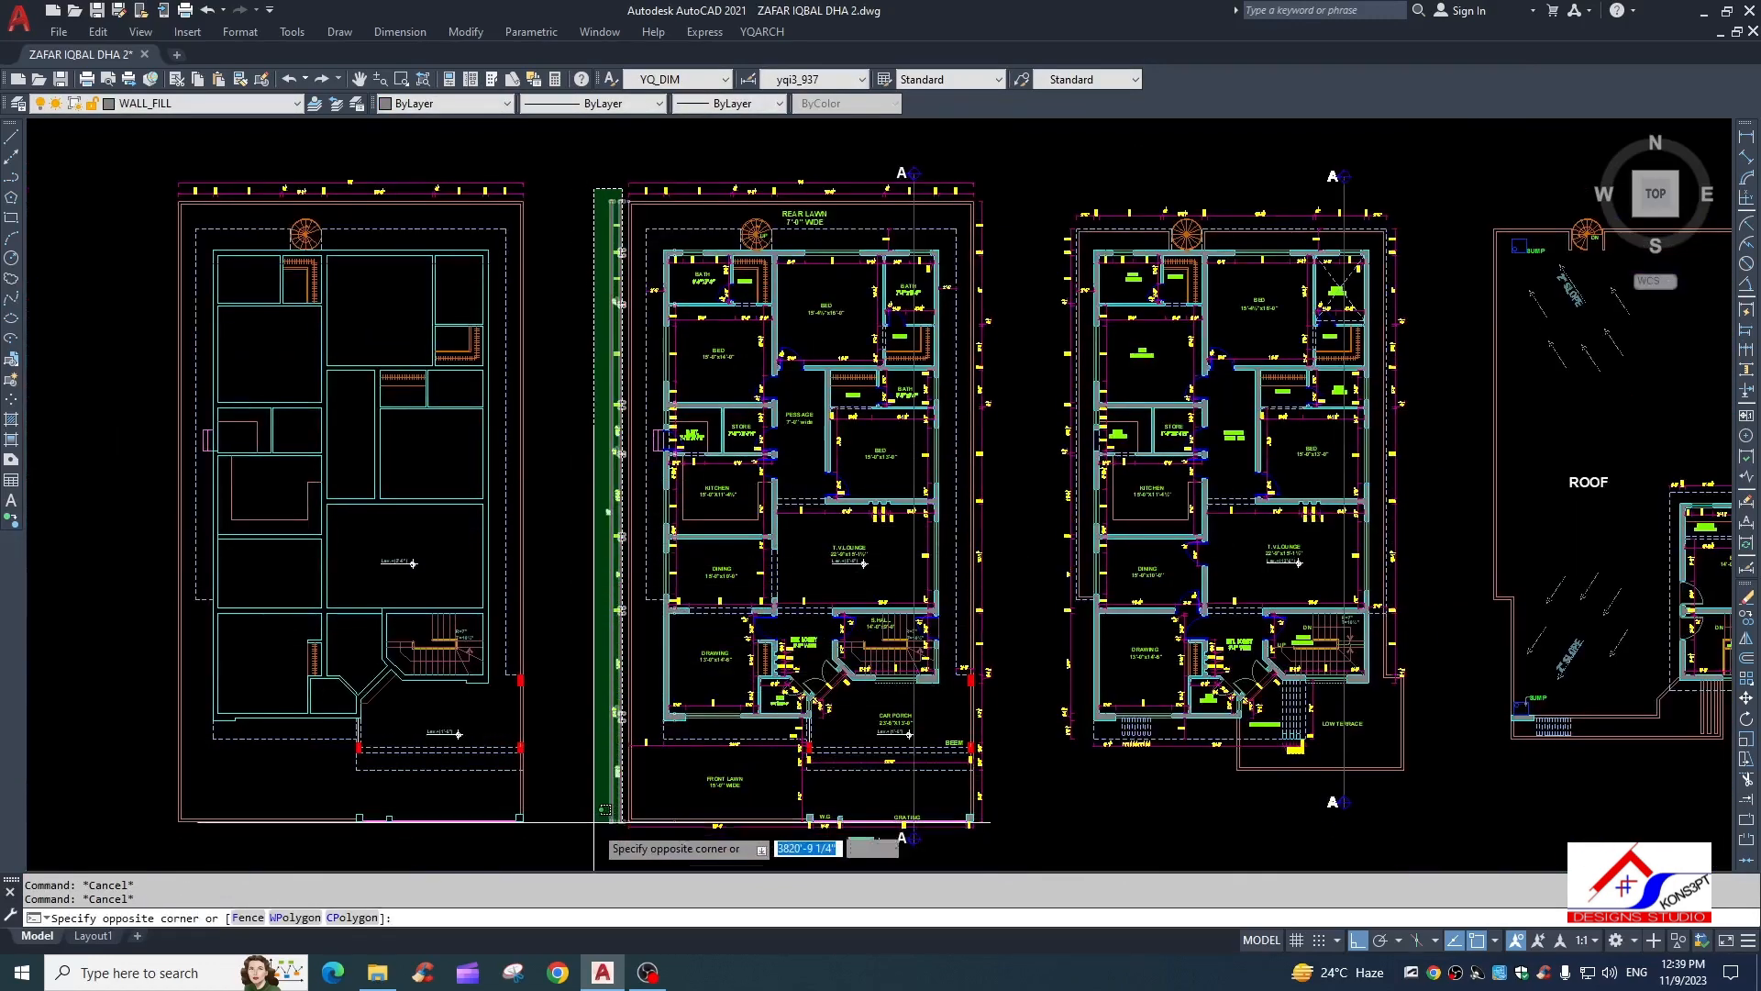
left_click(591, 822)
type("co")
key("space")
scroll(653, 218, "up", 4)
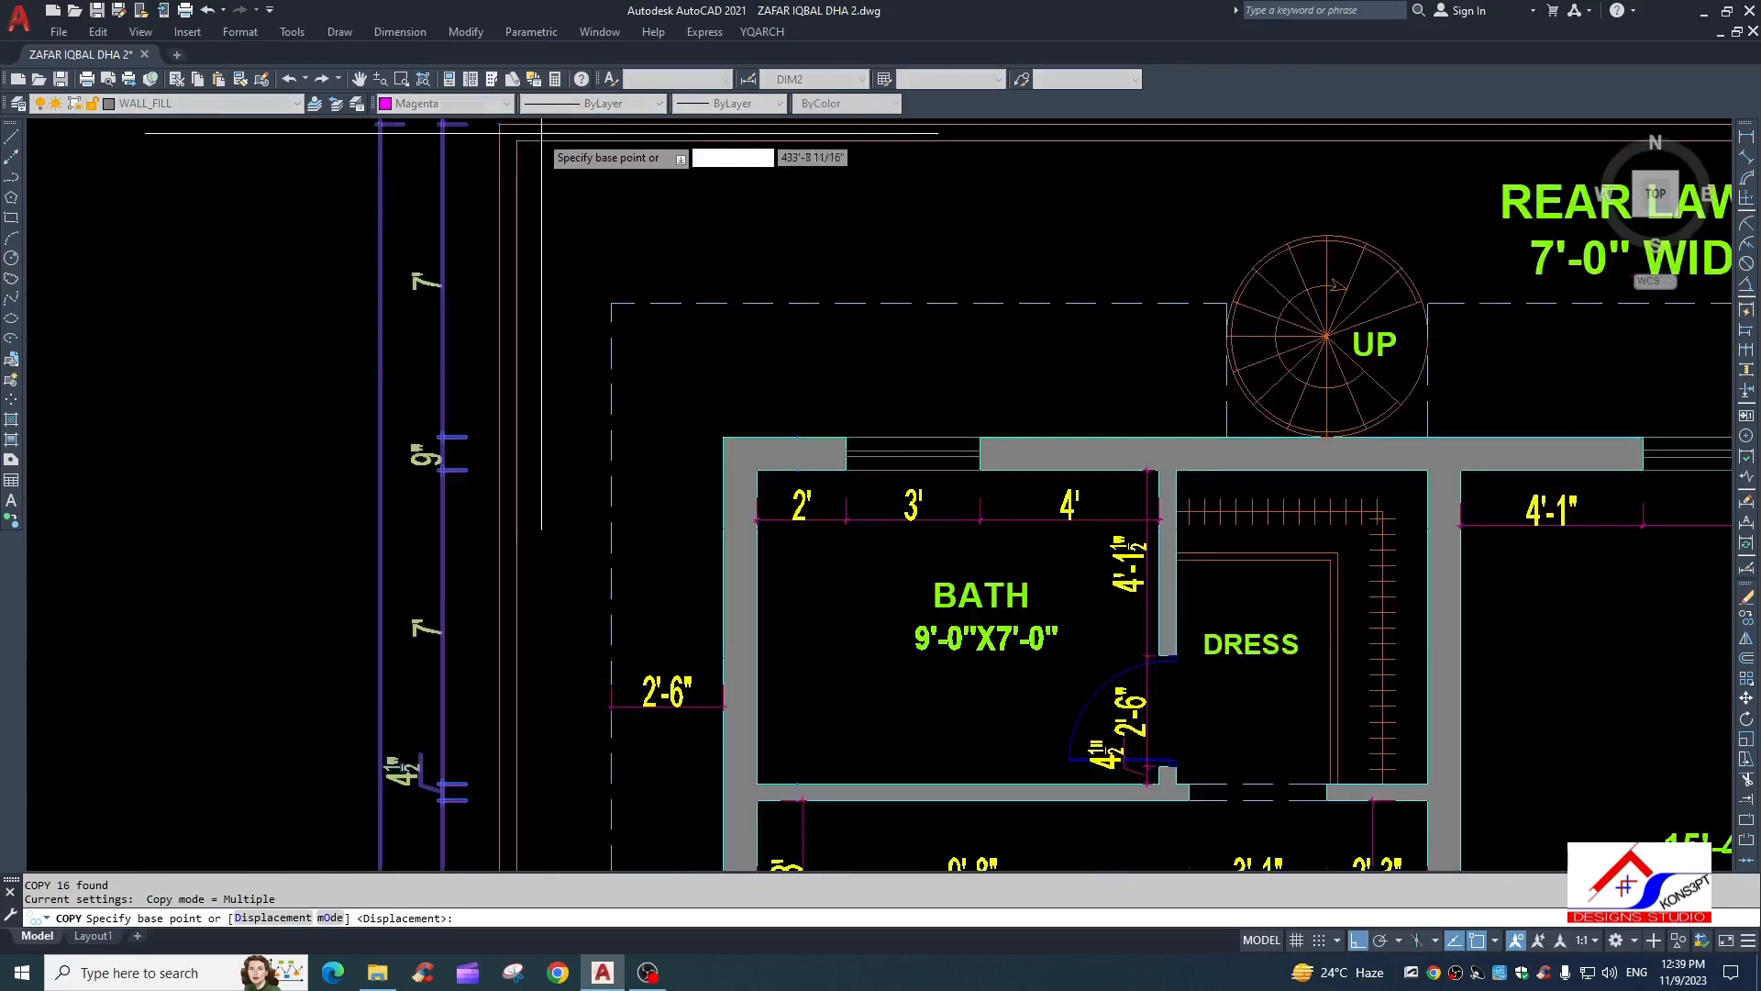
left_click(502, 126)
scroll(590, 317, "down", 4)
middle_click_drag(590, 323, 919, 330)
middle_click_drag(347, 296, 787, 306)
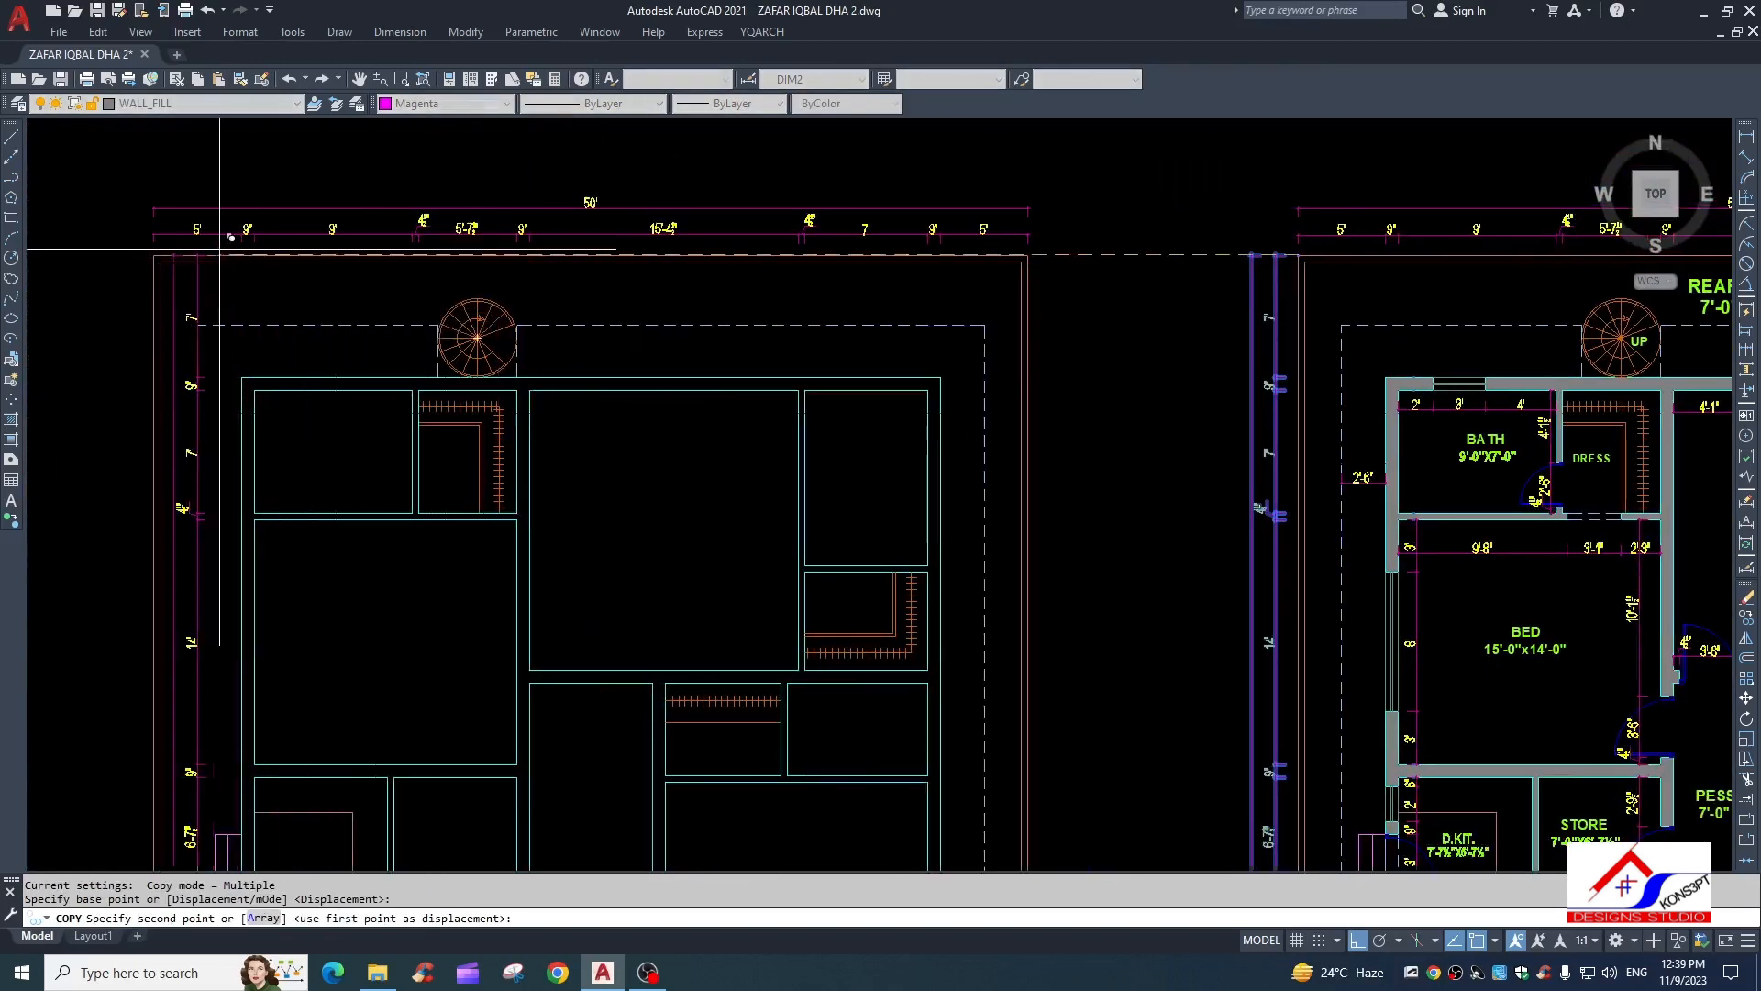
left_click(154, 255)
key("Escape")
Inspect the copied top and left dimensions along the full length of the plan copy
scroll(383, 274, "down", 2)
middle_click_drag(383, 274, 440, 200)
scroll(440, 201, "down", 2)
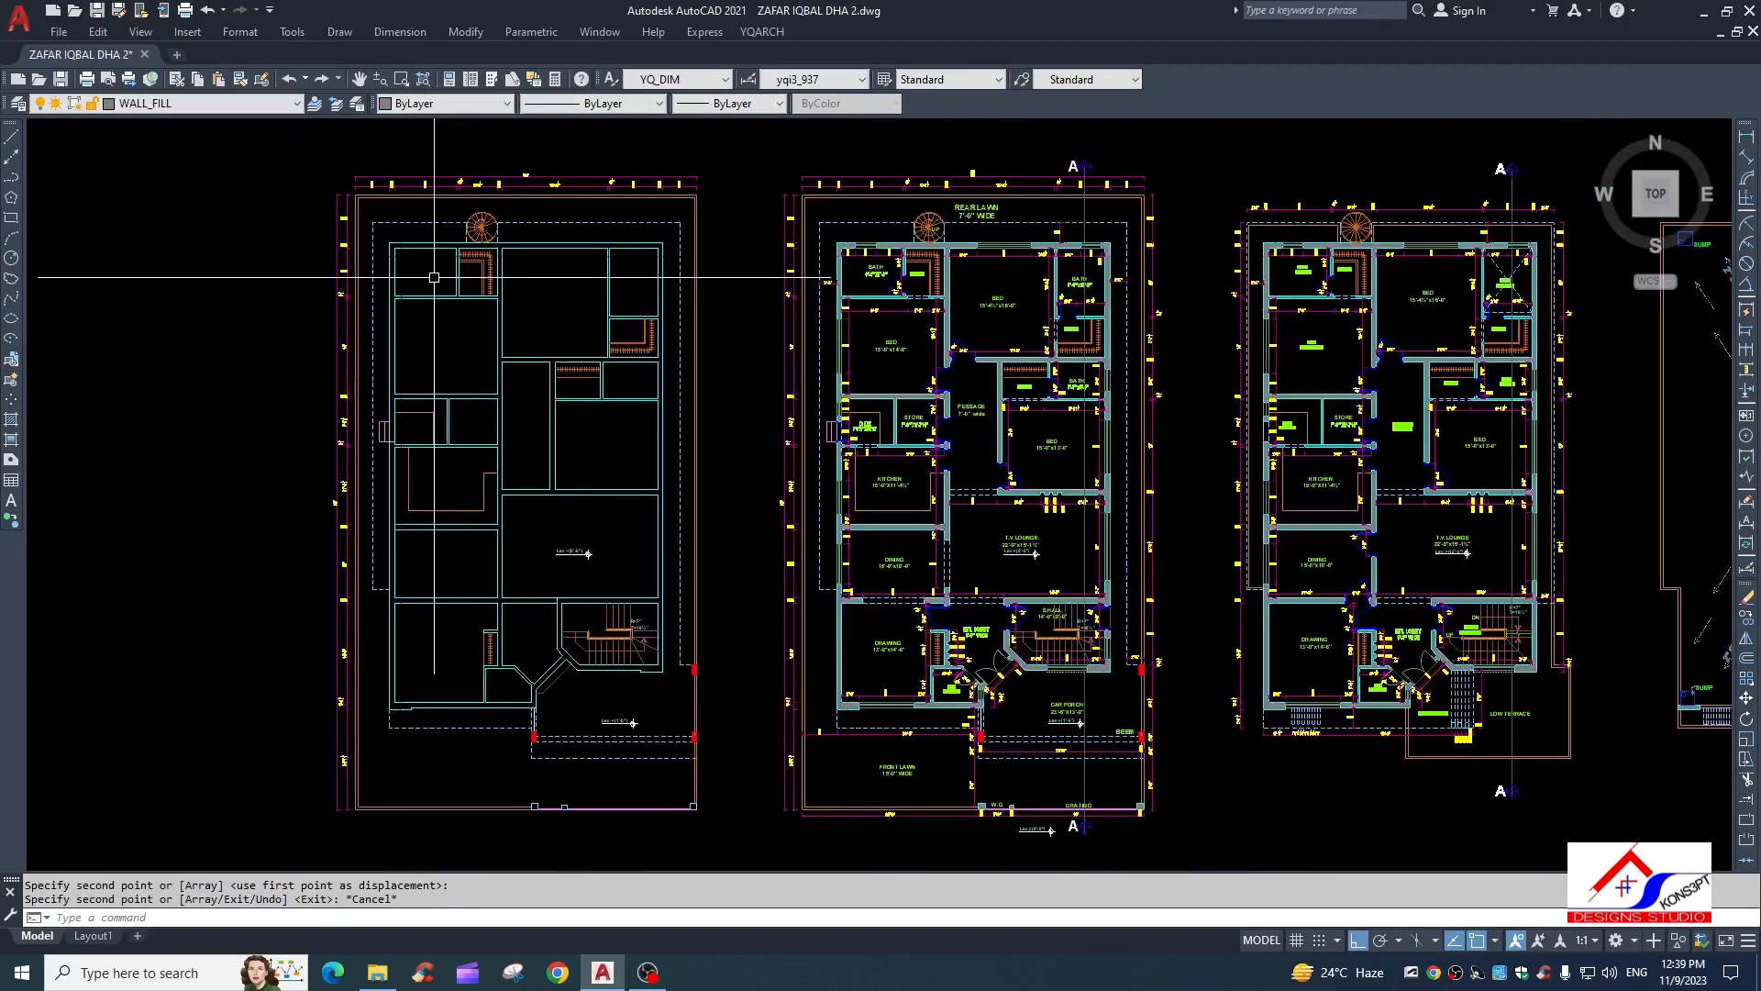
scroll(389, 355, "up", 2)
middle_click_drag(499, 369, 581, 295)
key("Escape")
key("Escape")
scroll(468, 466, "up", 2)
middle_click_drag(468, 466, 504, 414)
scroll(613, 480, "down", 3)
scroll(540, 617, "up", 1)
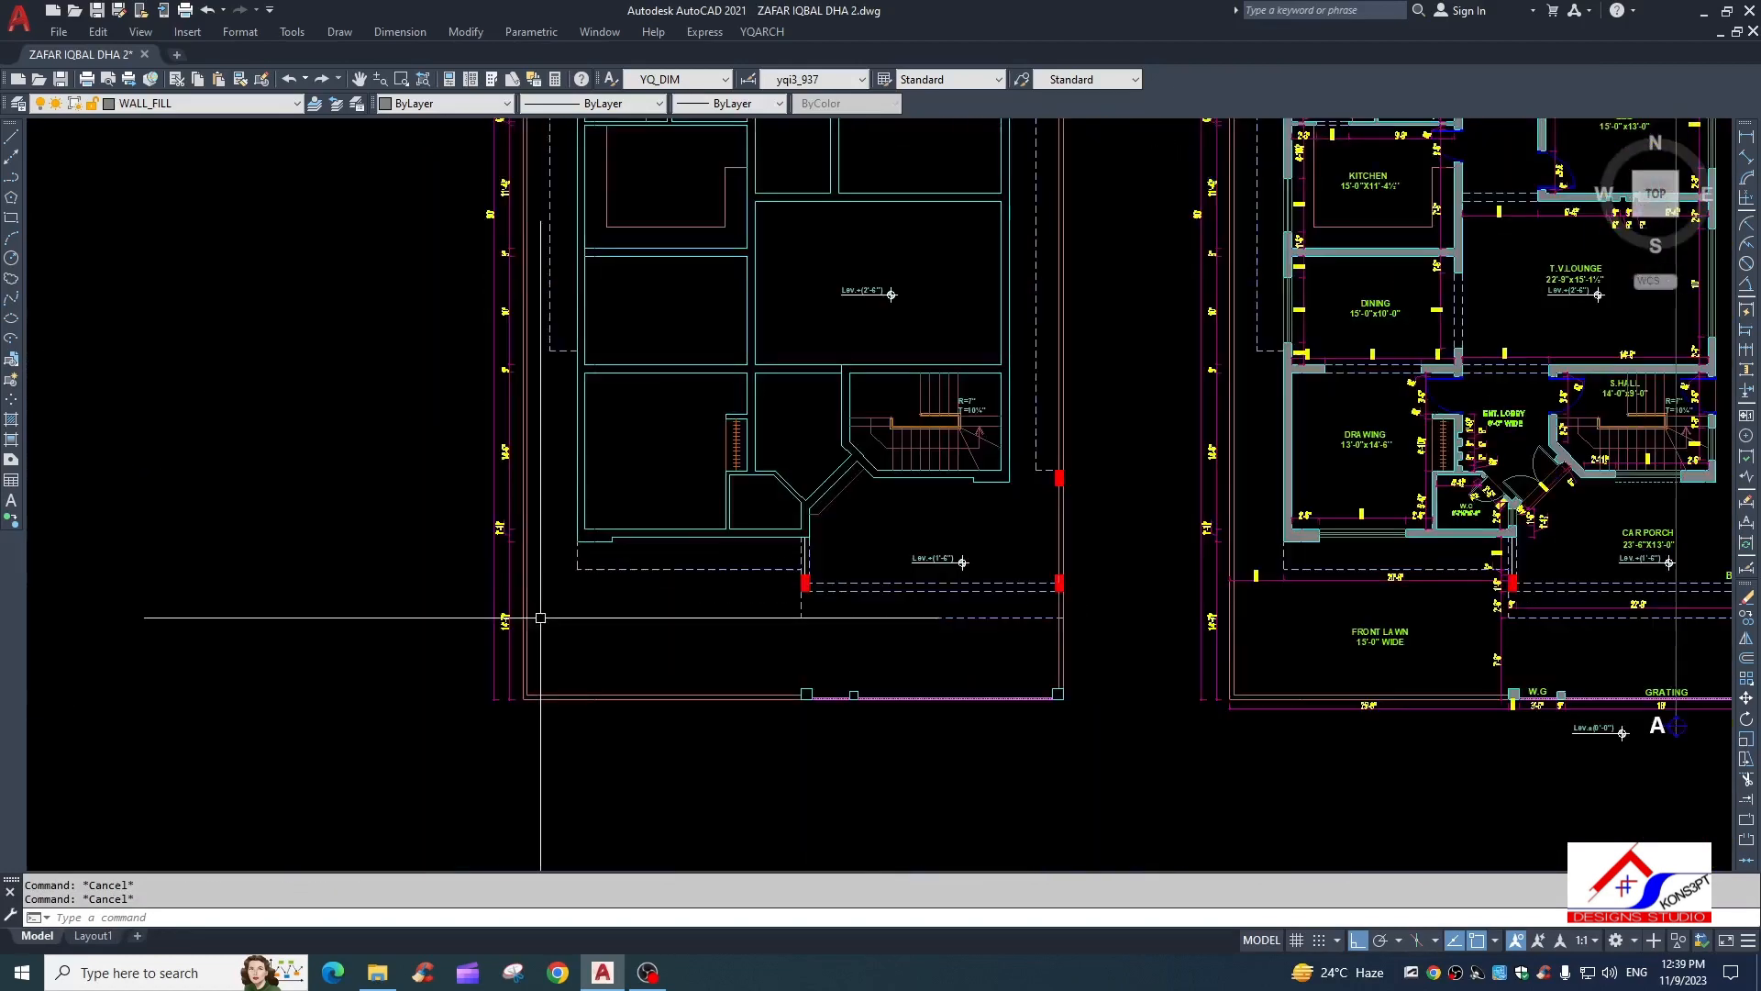
Copy the vertical dimensions along the original plan's right side to the plan copy, aligning them by the building's upper-right outer corner
scroll(742, 459, "down", 2)
middle_click_drag(847, 328, 664, 443)
middle_click_drag(1173, 267, 999, 312)
scroll(1075, 164, "up", 2)
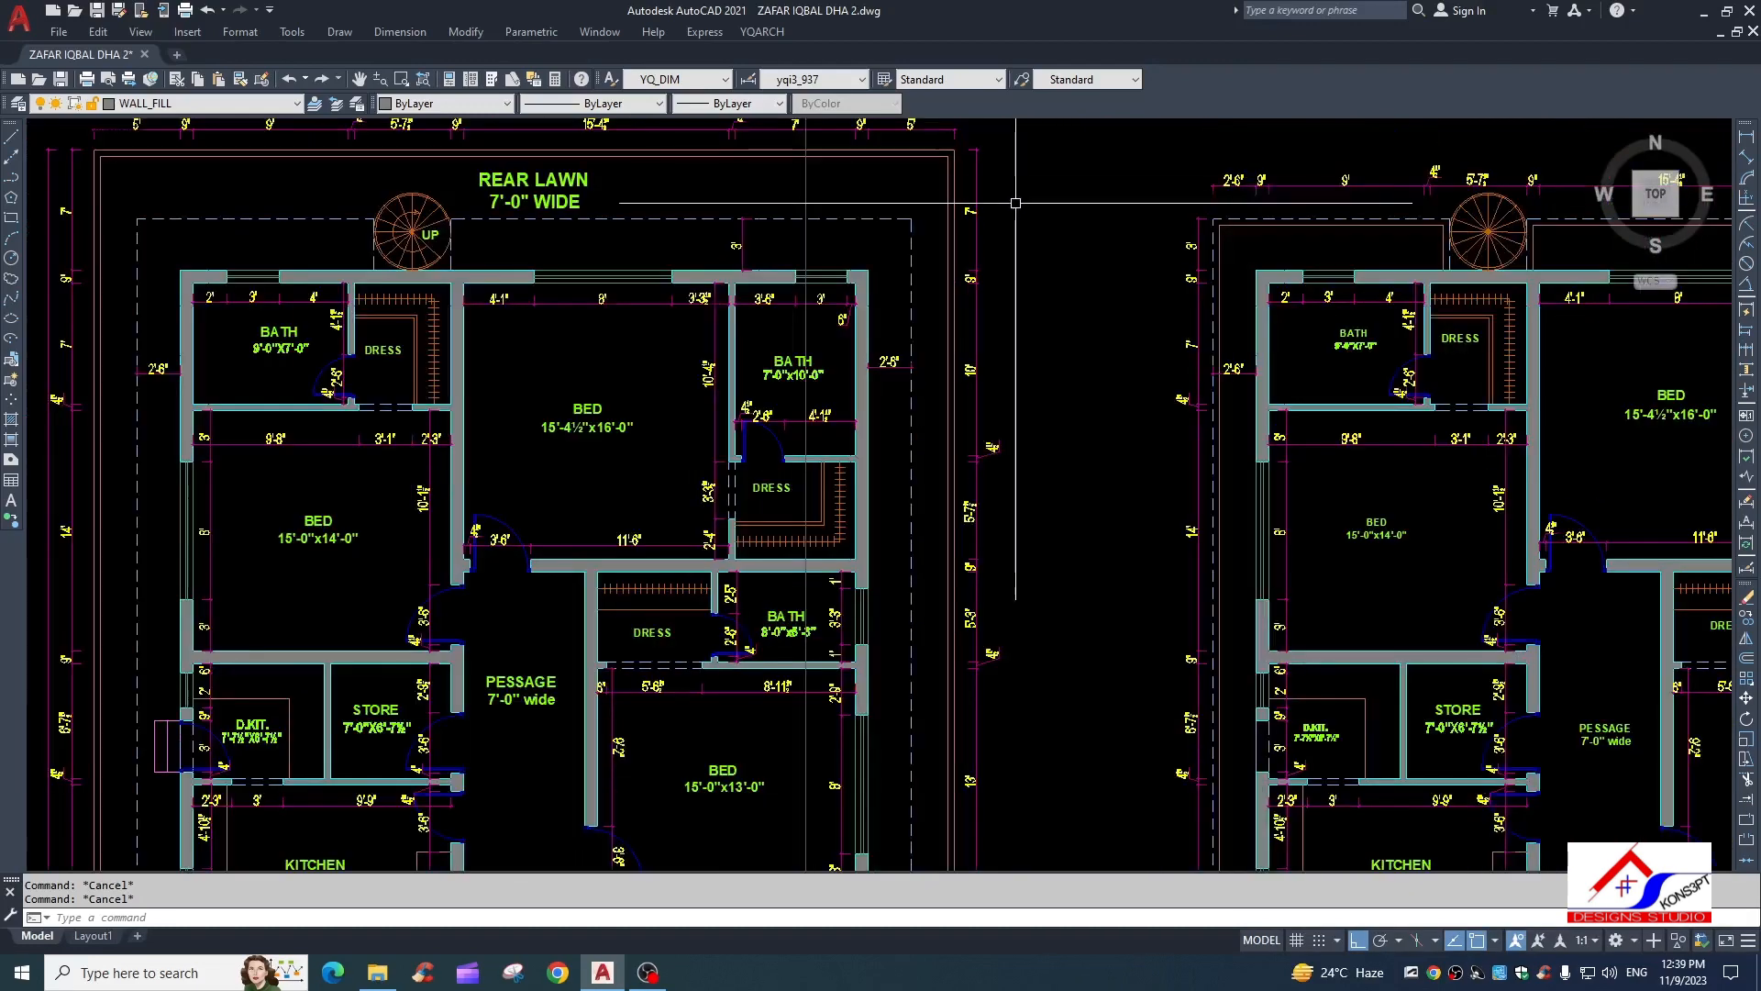
left_click(1017, 210)
scroll(971, 537, "down", 2)
middle_click_drag(974, 569, 936, 413)
left_click(945, 729)
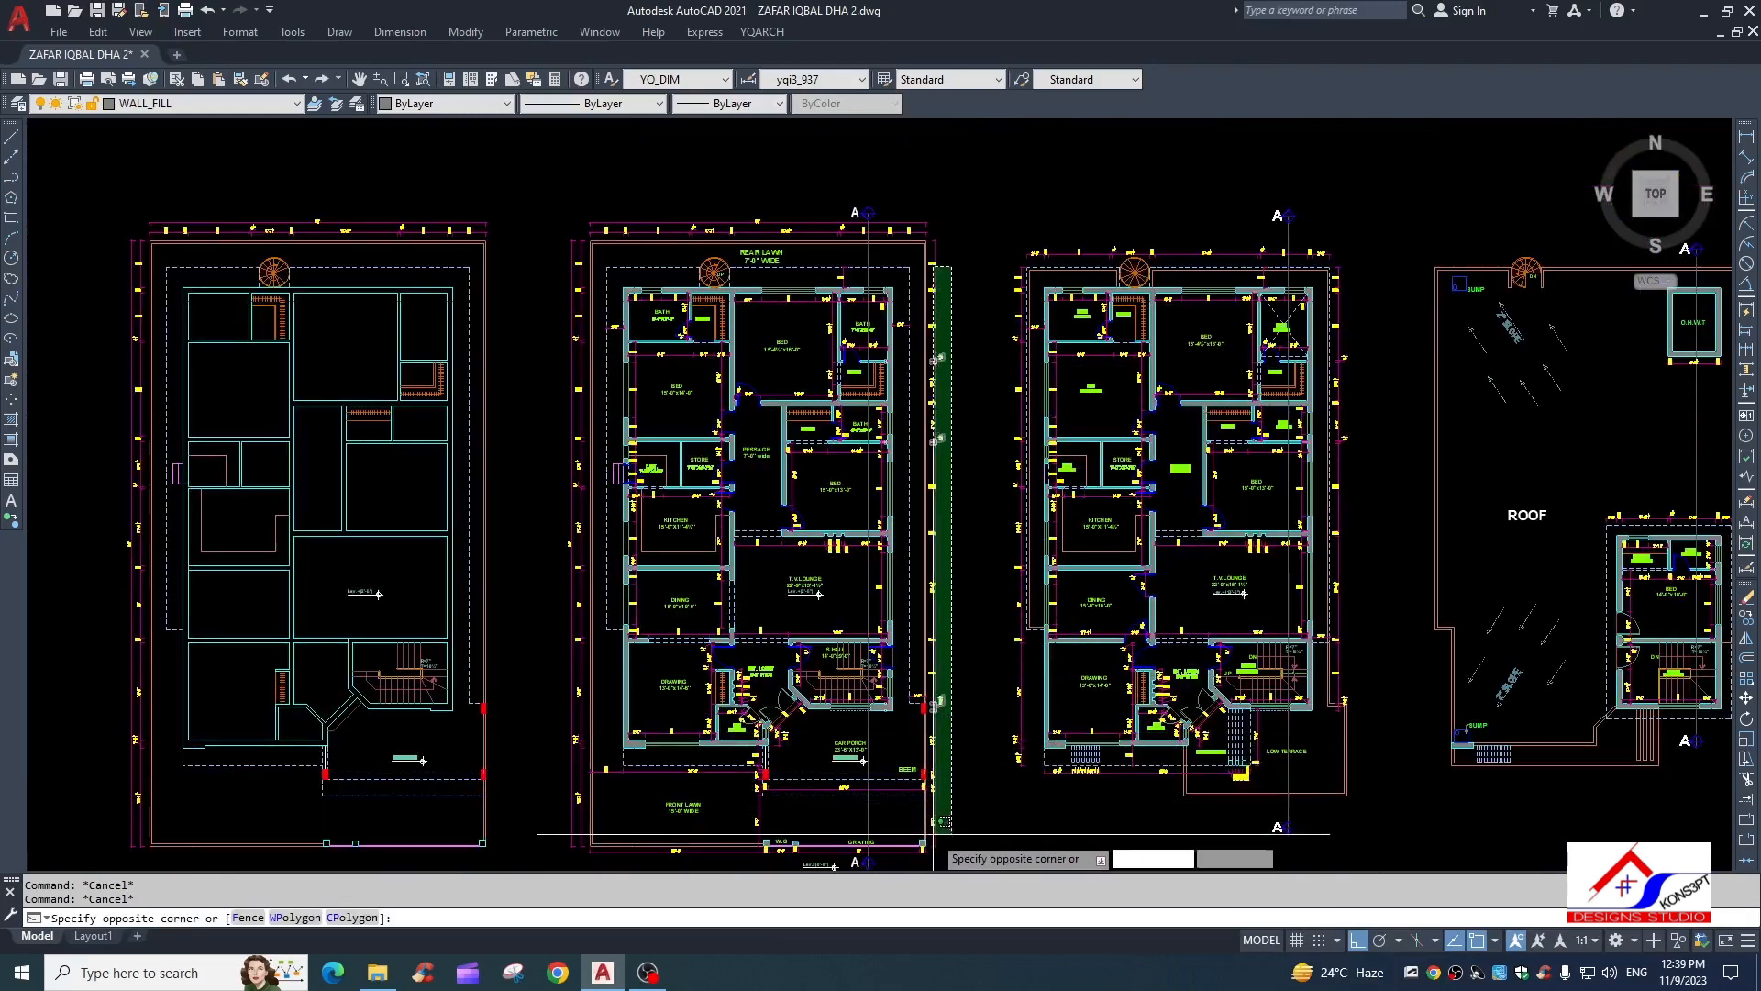
type("co")
key("Return")
scroll(909, 275, "up", 2)
scroll(904, 266, "up", 2)
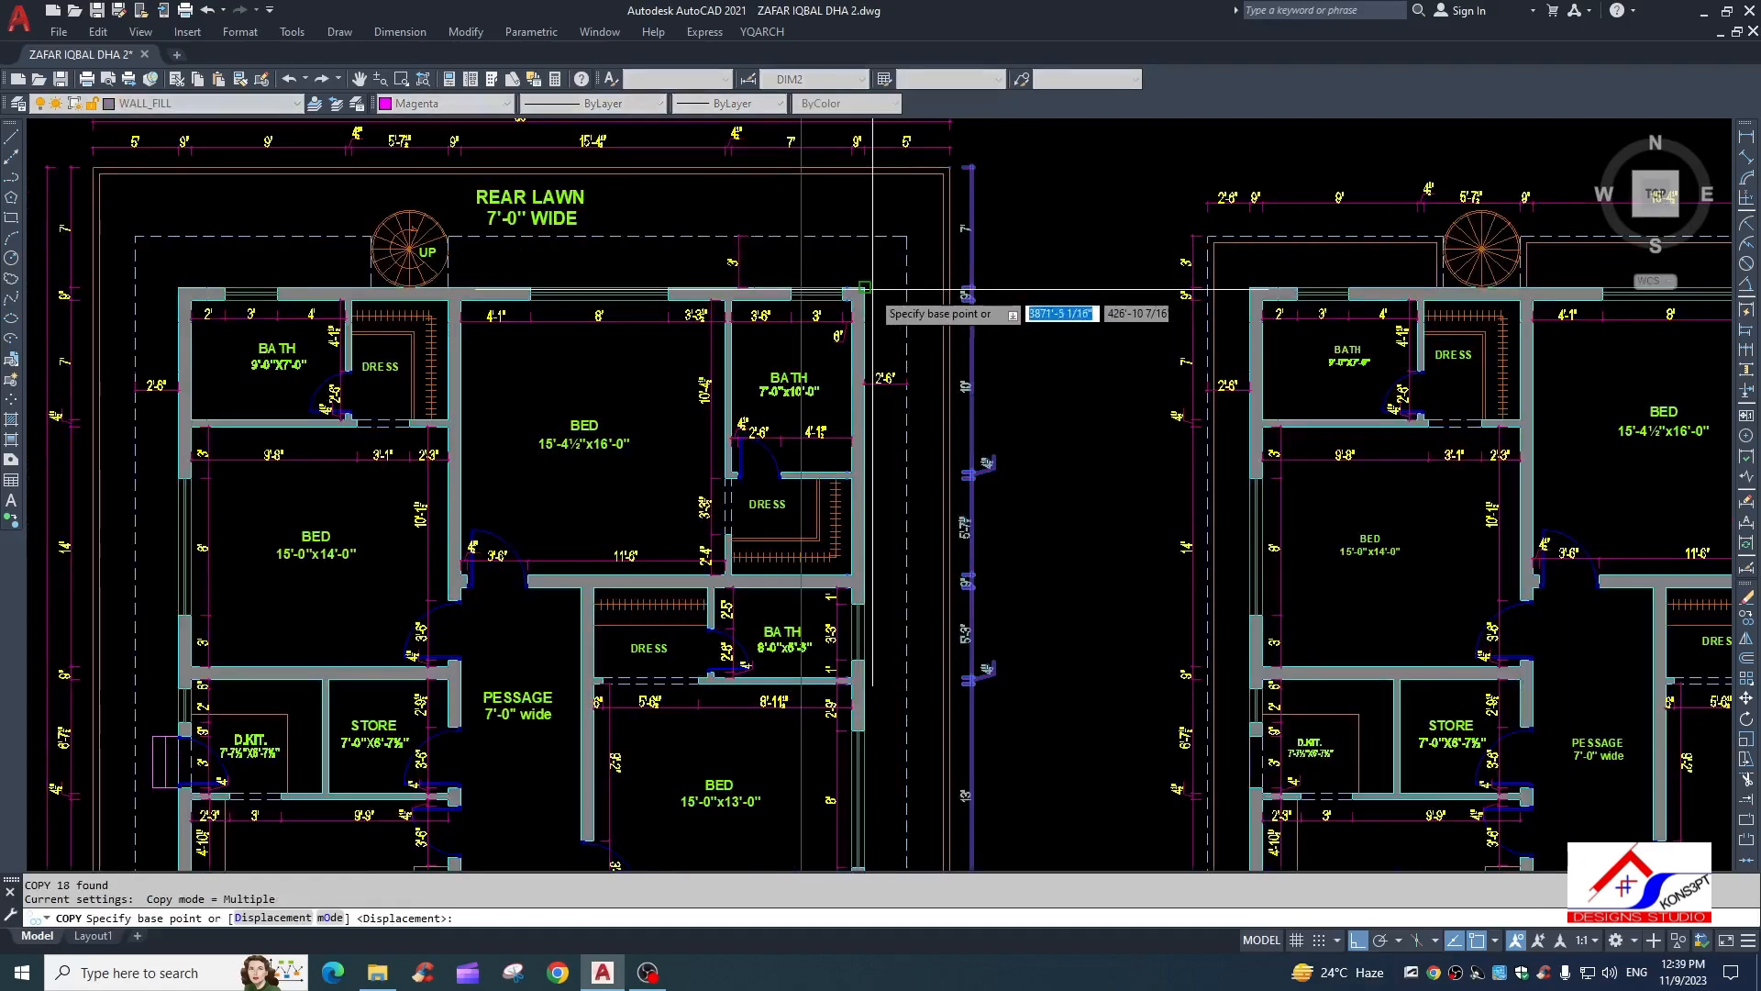
scroll(802, 392, "down", 2)
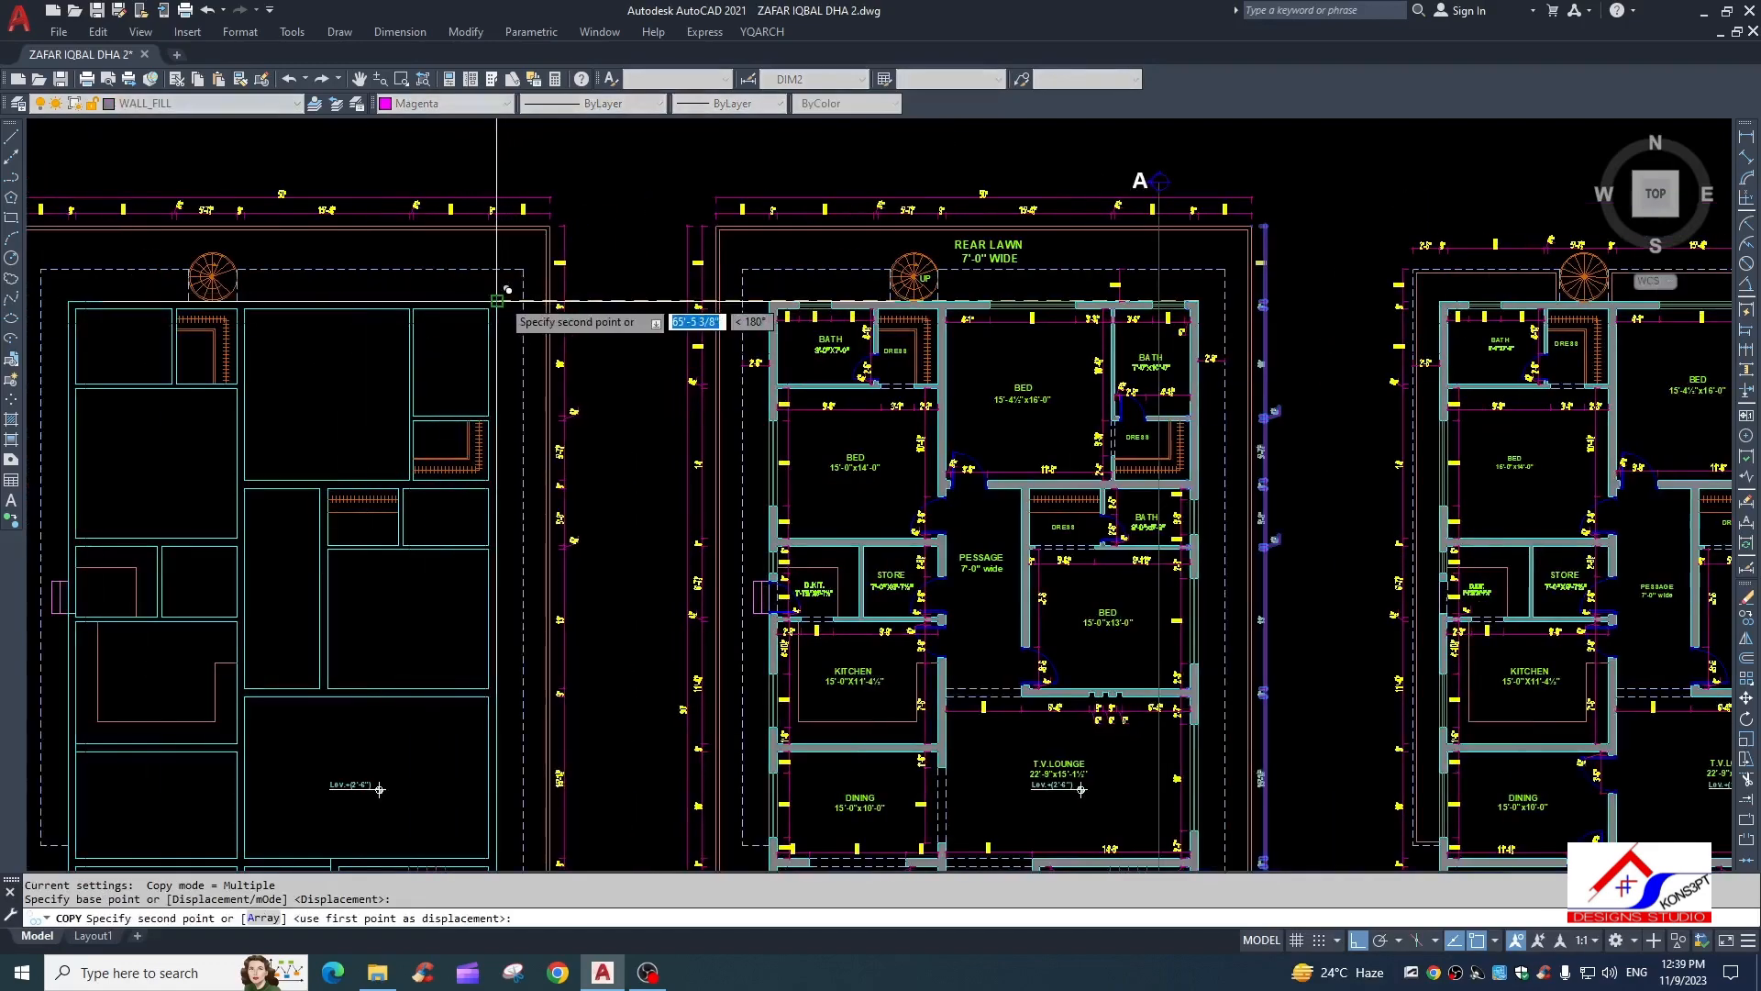
left_click(496, 300)
key("Escape")
key("Escape")
Inspect the copied right-side dimensions from the rear to the front of the plan copy
scroll(592, 275, "up", 2)
middle_click_drag(600, 408, 607, 378)
scroll(608, 541, "down", 2)
middle_click_drag(598, 639, 631, 129)
scroll(630, 606, "up", 4)
scroll(702, 612, "down", 4)
middle_click_drag(747, 603, 862, 569)
key("Escape")
Erase the short leftover line across the wall at the staircase room's upper-left corner
middle_click_drag(469, 430, 532, 595)
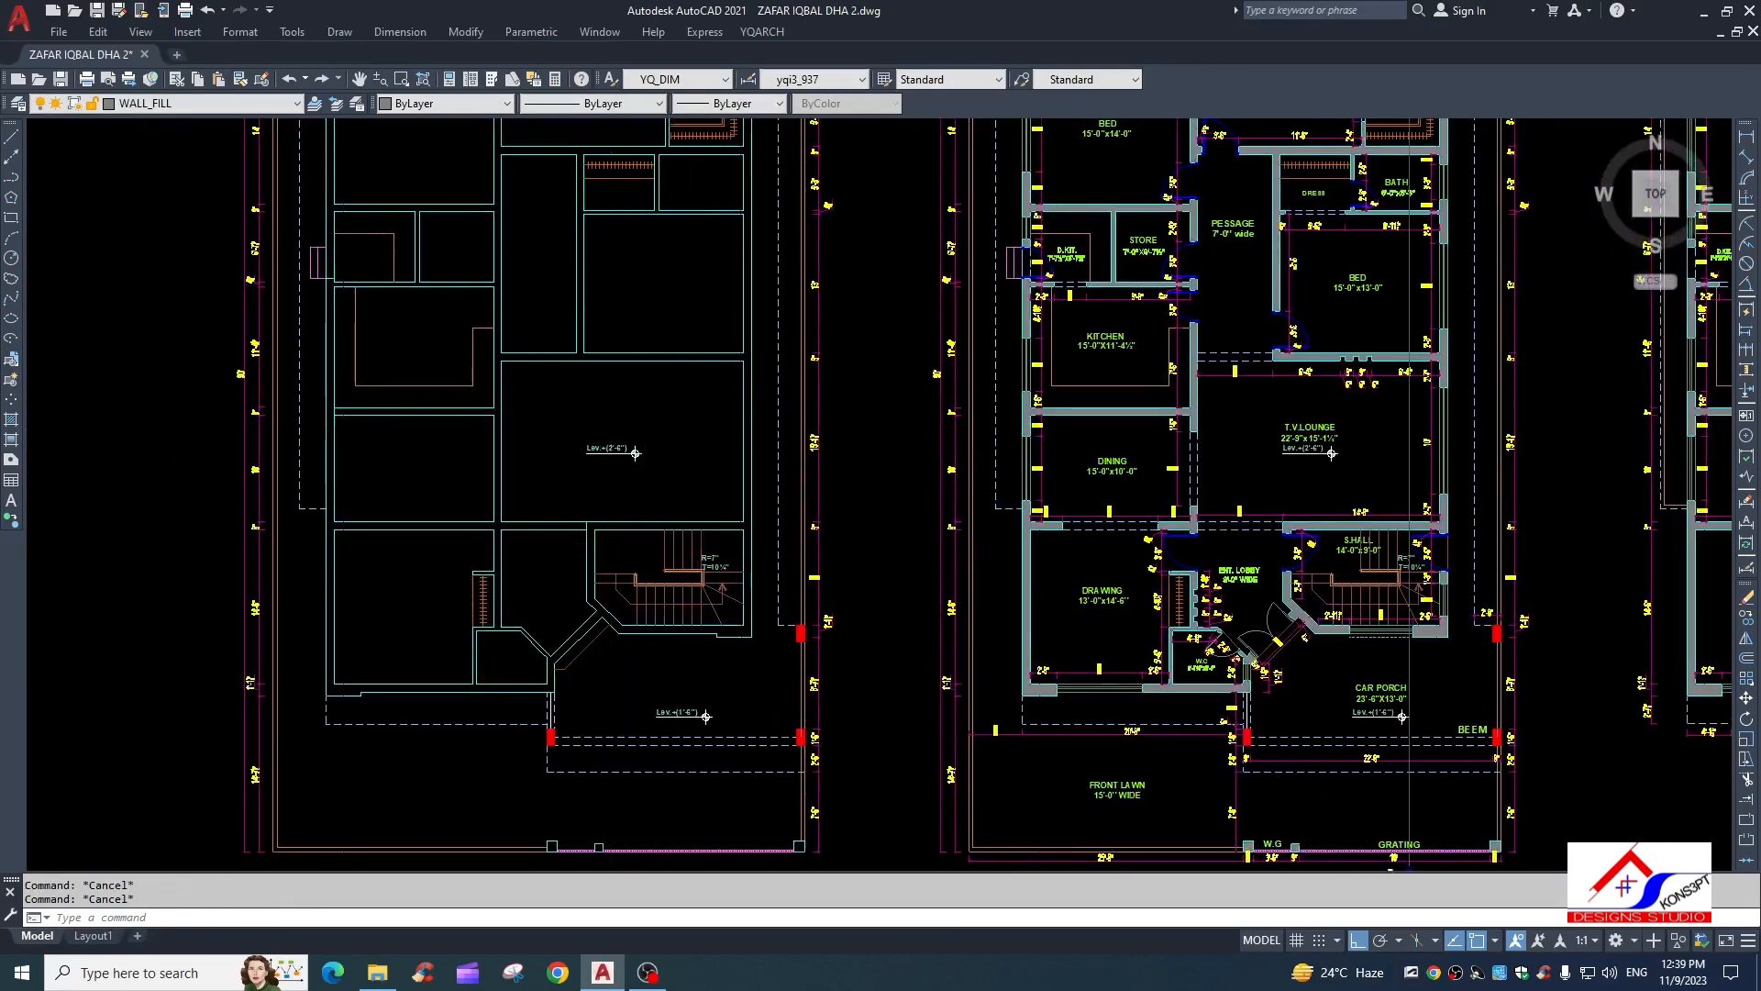
scroll(587, 527, "up", 4)
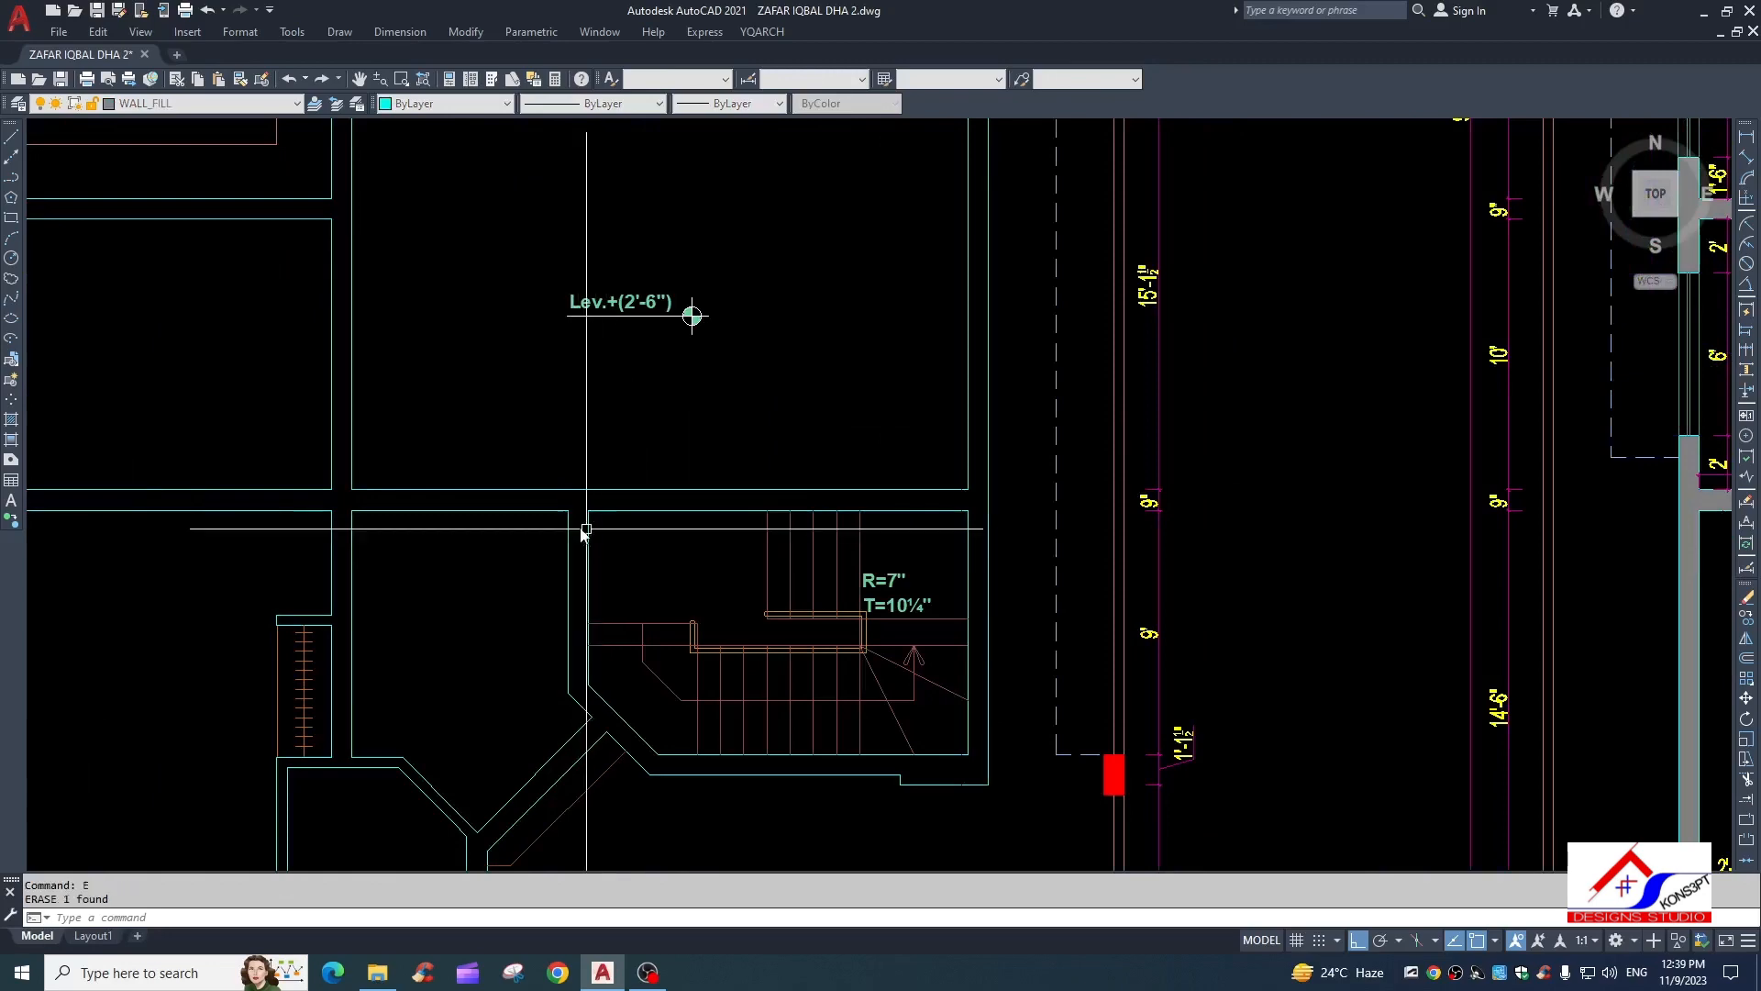
key("Escape")
Review the plan copy's walls from the rear rooms to the lobby and staircase for remaining gaps or leftover lines
scroll(691, 316, "down", 6)
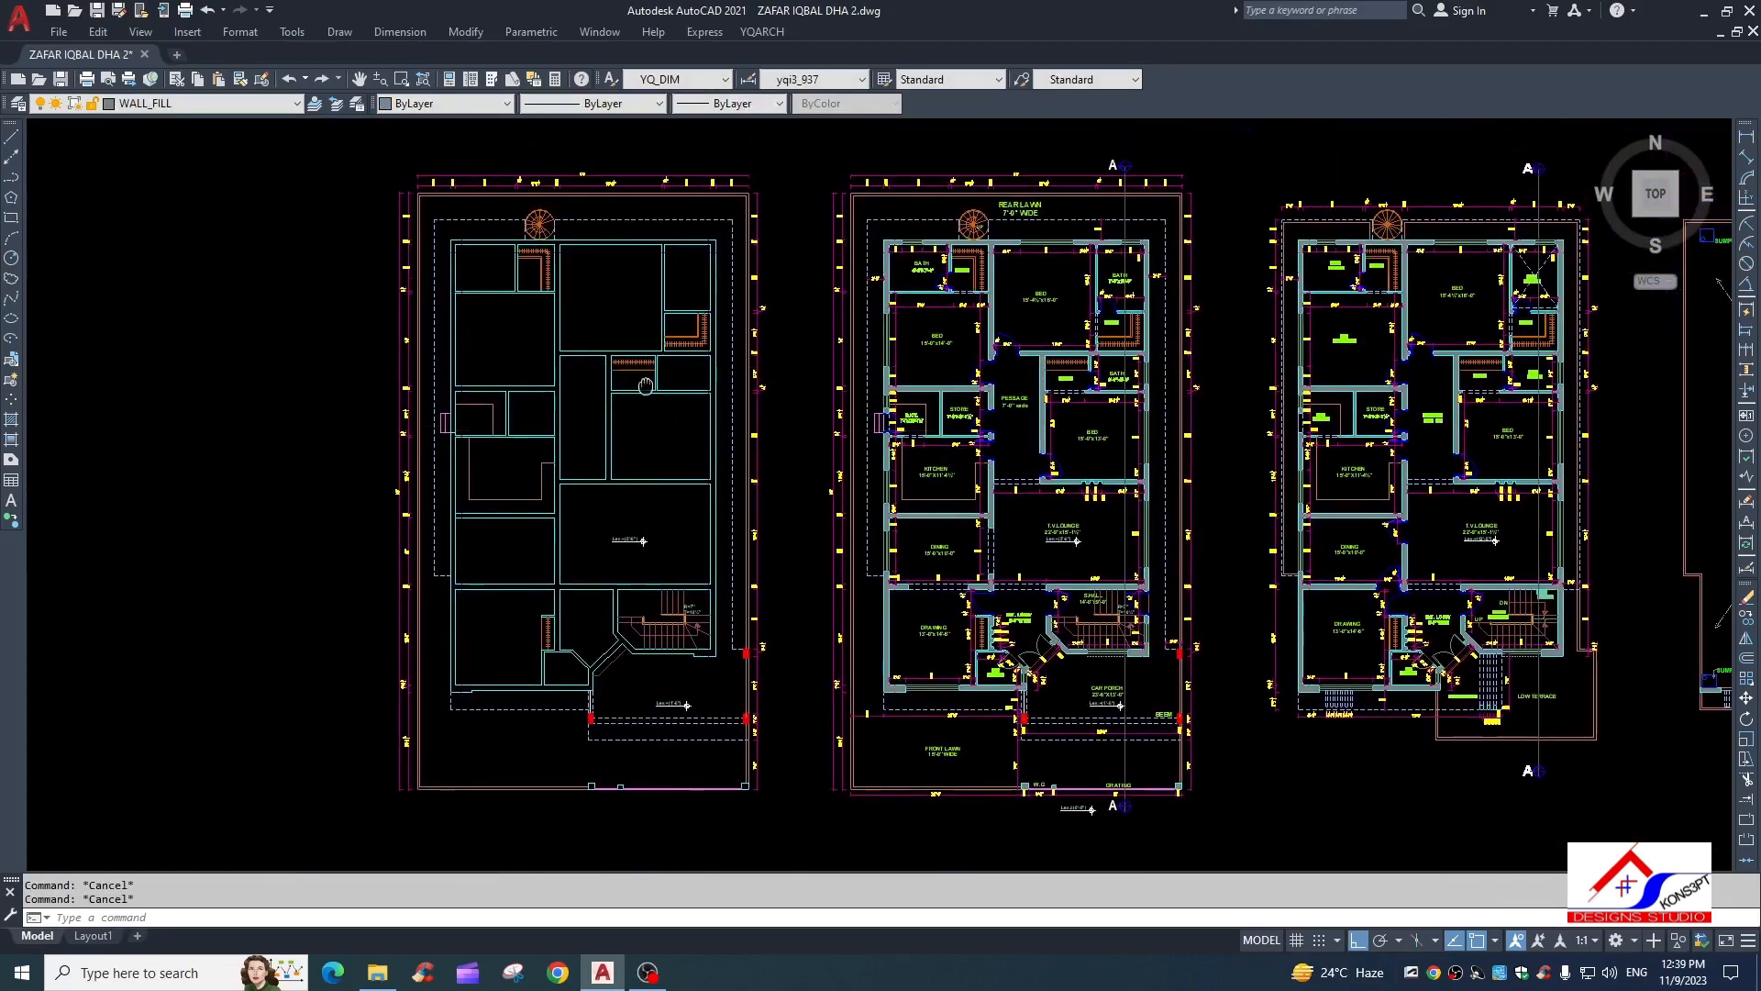
scroll(645, 737, "up", 2)
scroll(569, 441, "up", 4)
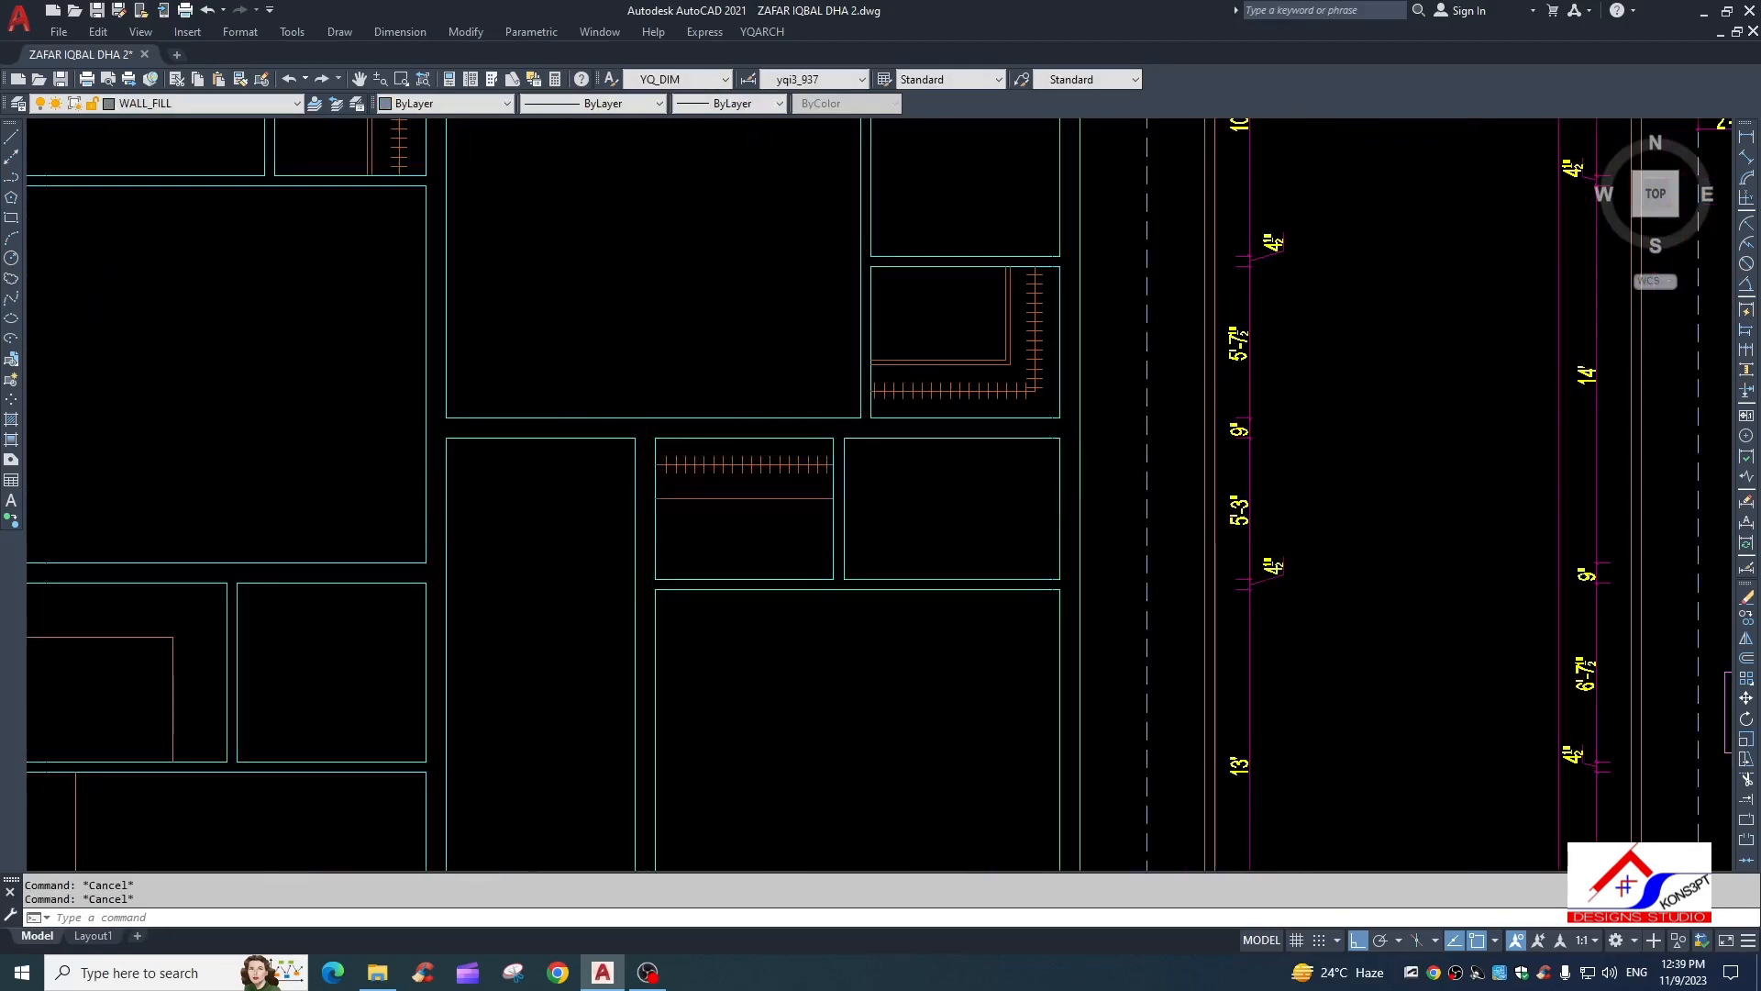
scroll(759, 524, "down", 2)
scroll(531, 453, "down", 2)
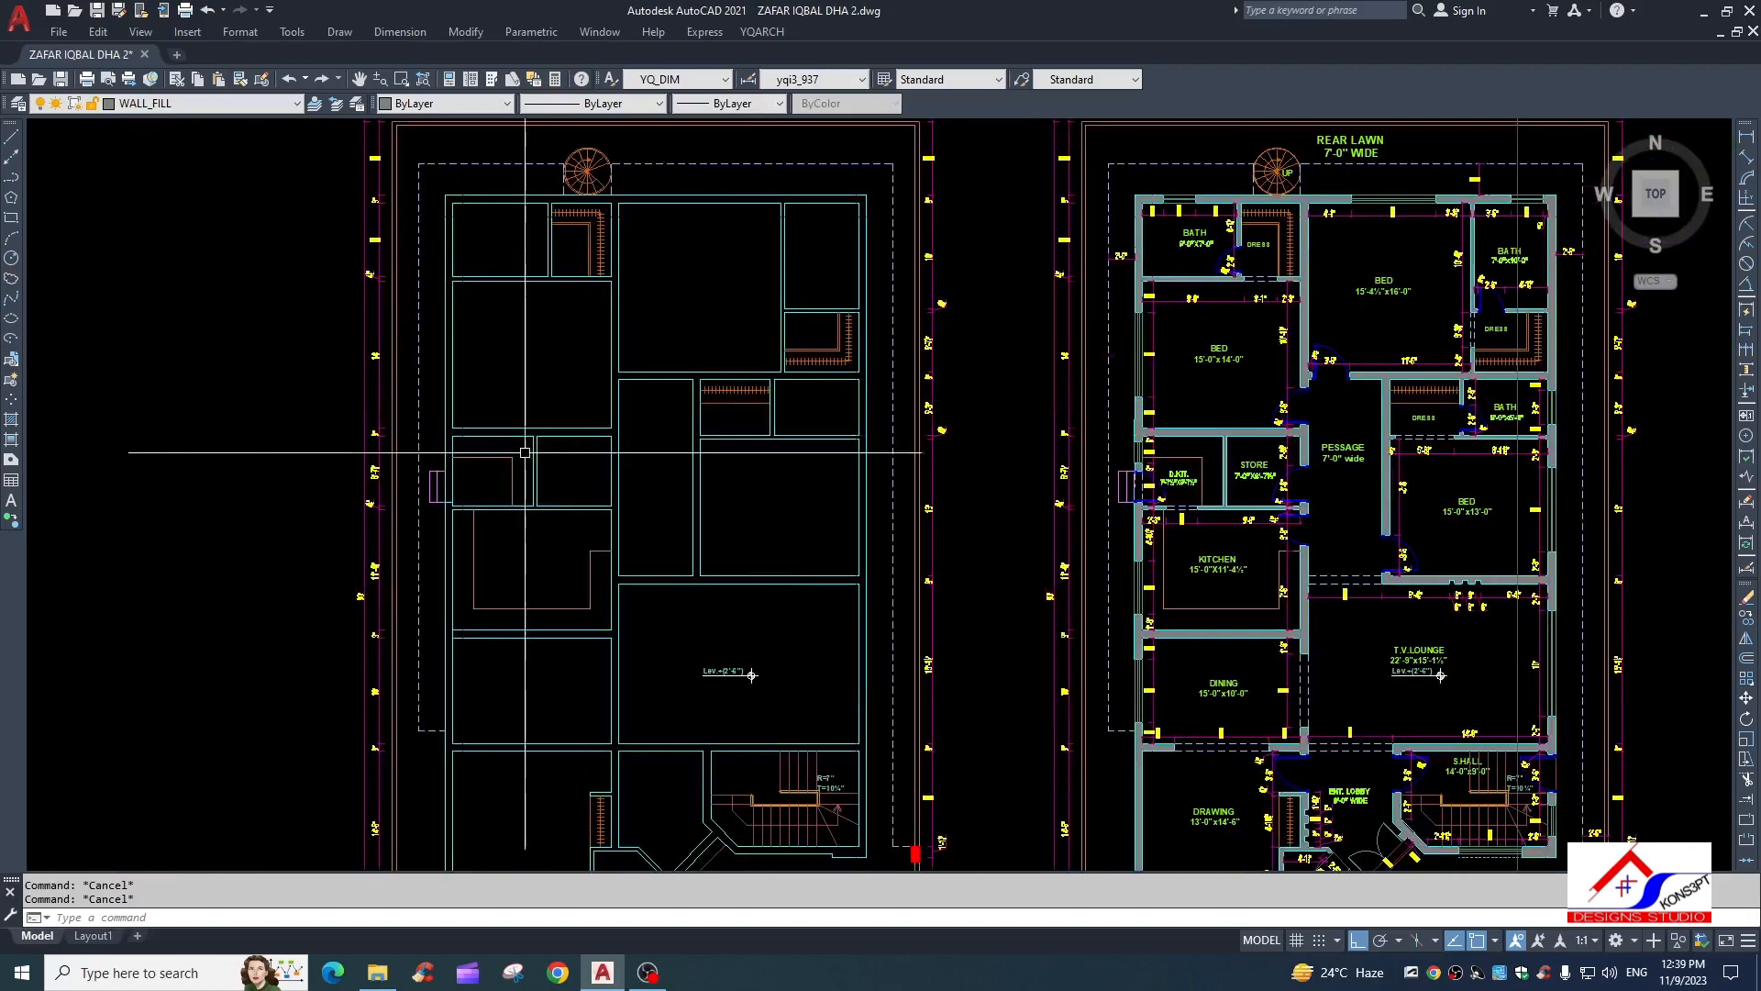
scroll(535, 436, "up", 2)
scroll(558, 483, "down", 5)
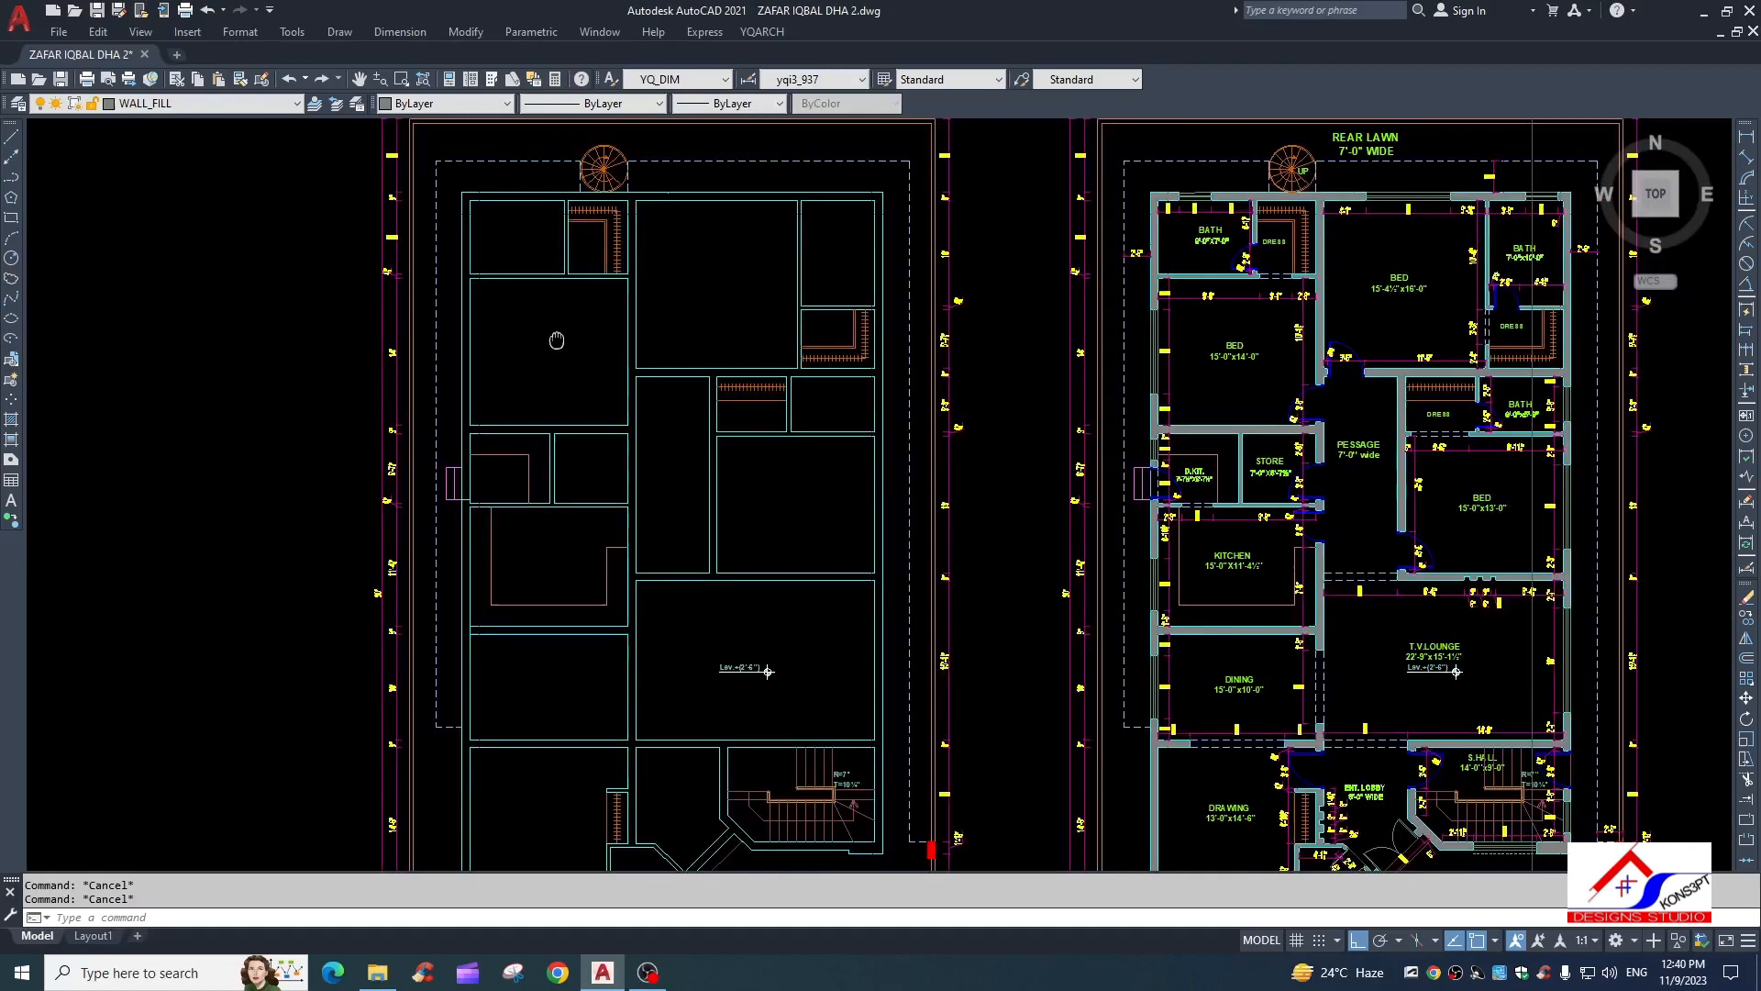
scroll(587, 587, "up", 2)
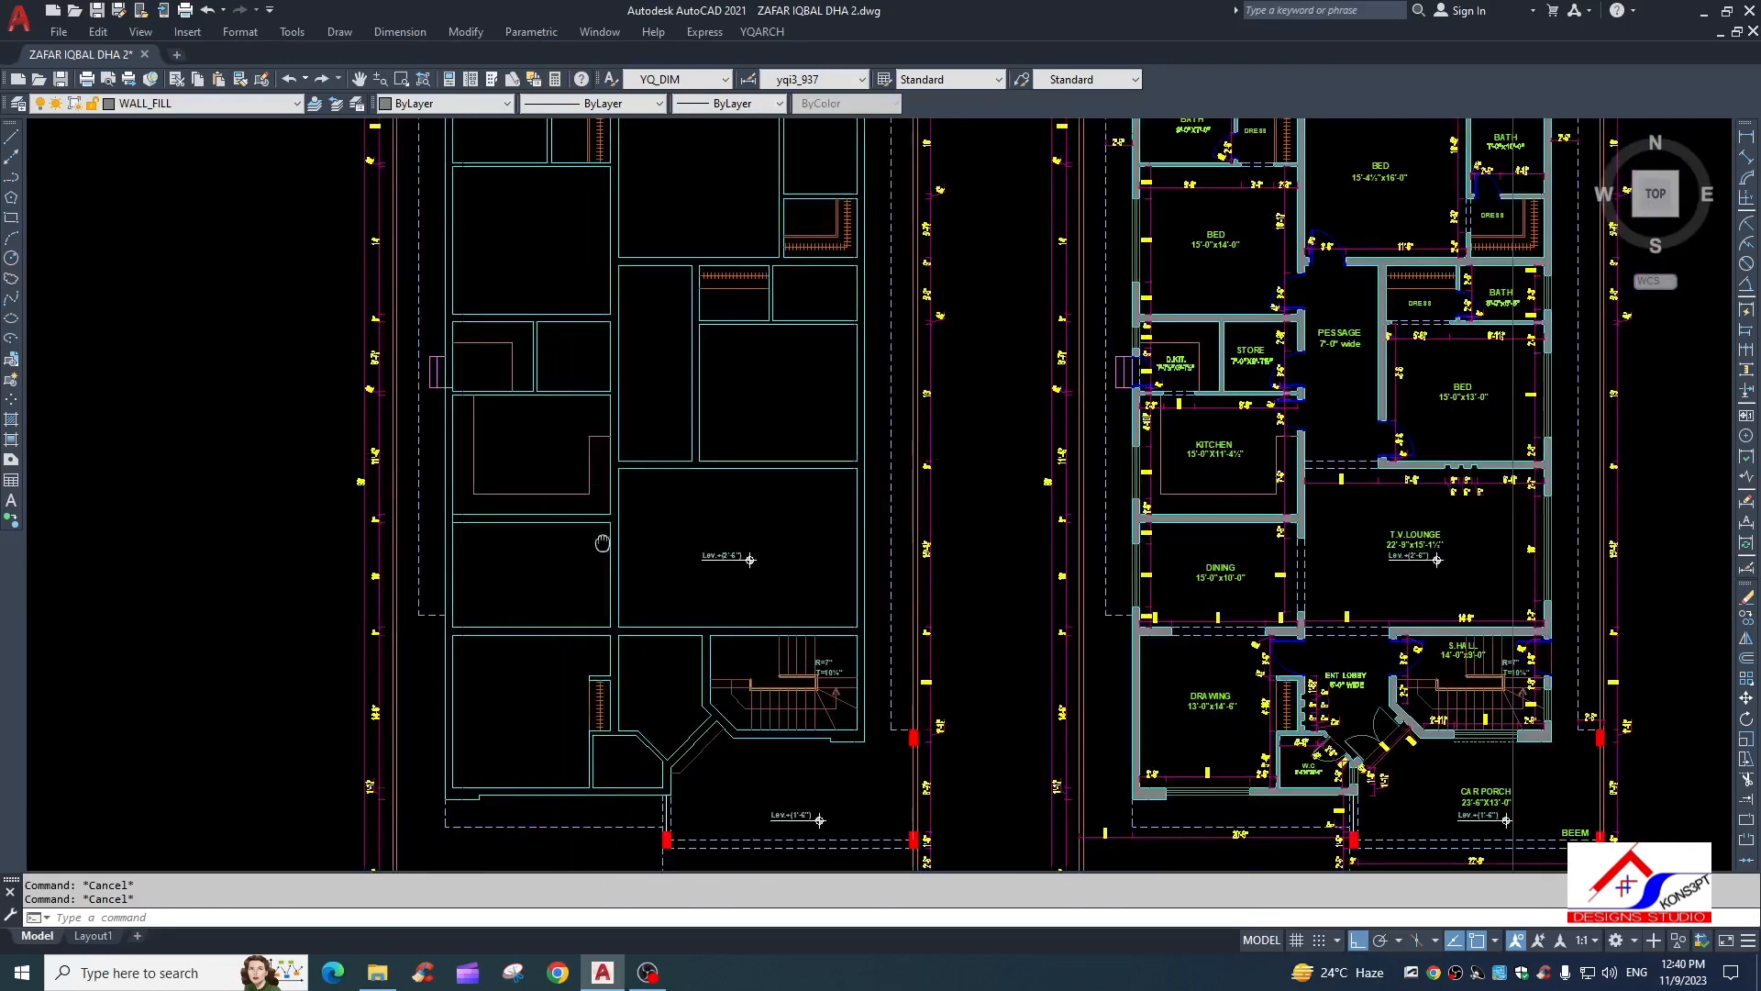
middle_click_drag(602, 543, 581, 530)
scroll(581, 530, "up", 4)
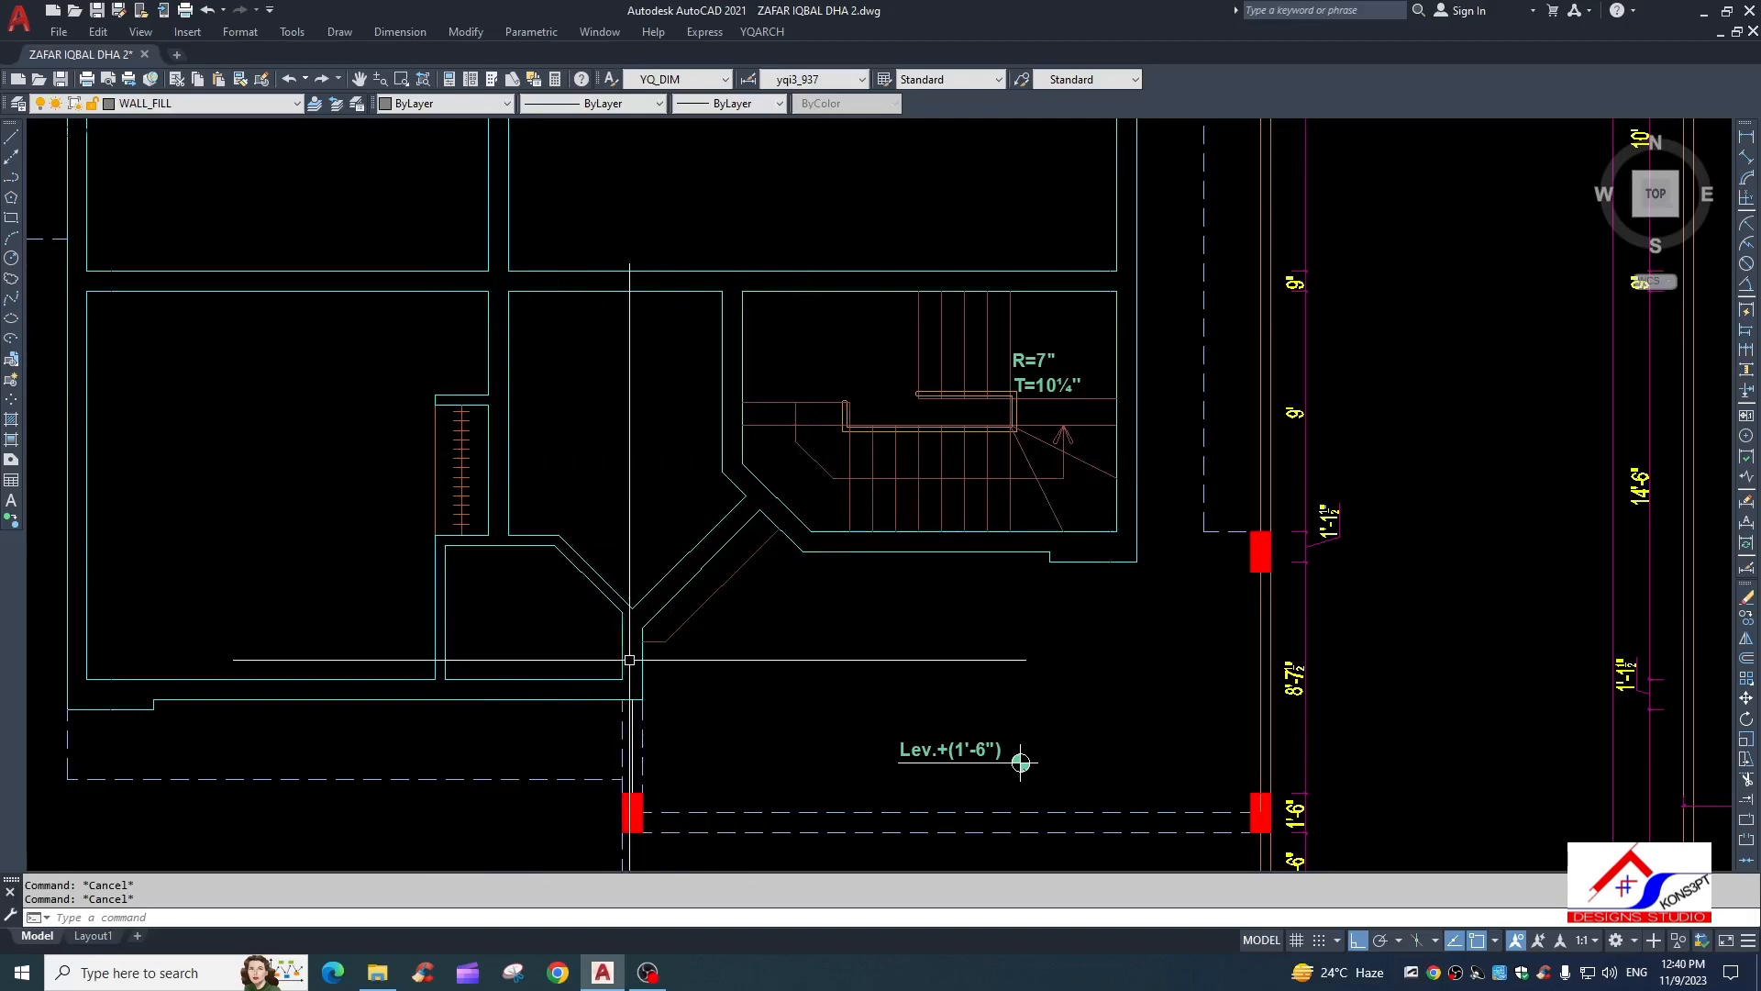
Add a linear dimension for the passage's width in the plan copy, placed just above the passage's rear wall
scroll(630, 659, "down", 2)
scroll(642, 596, "up", 2)
scroll(660, 459, "down", 4)
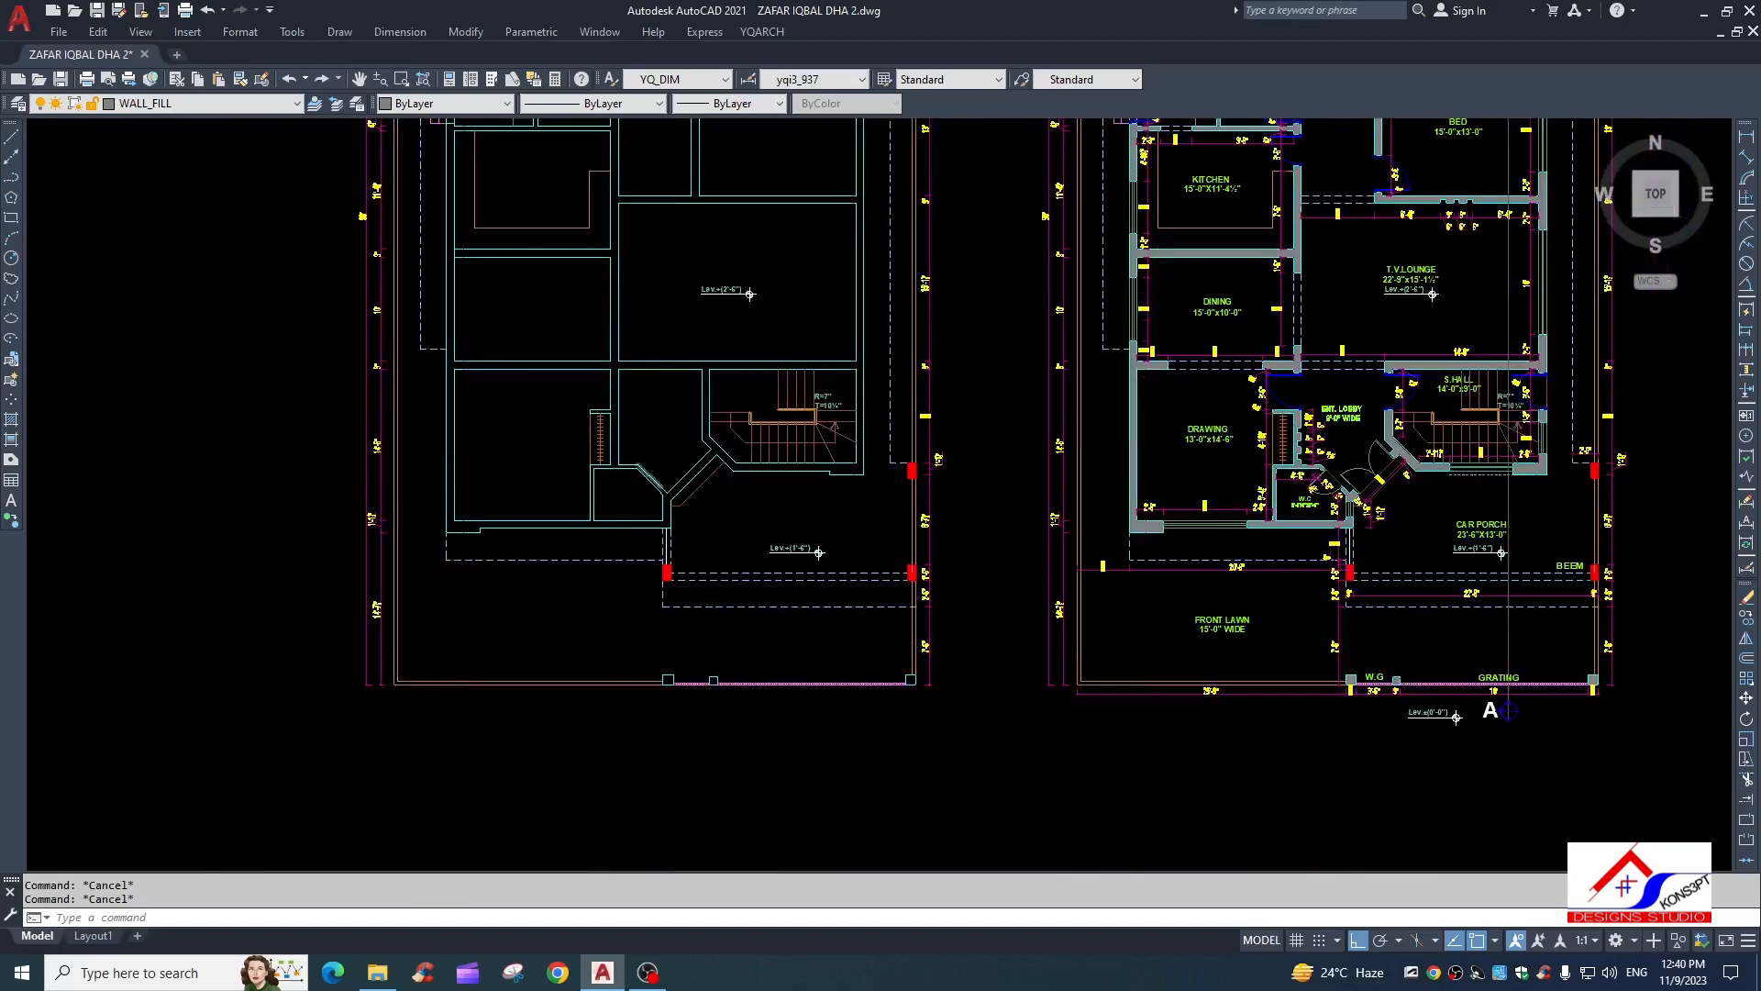
scroll(647, 587, "down", 2)
scroll(646, 573, "up", 2)
type("DL")
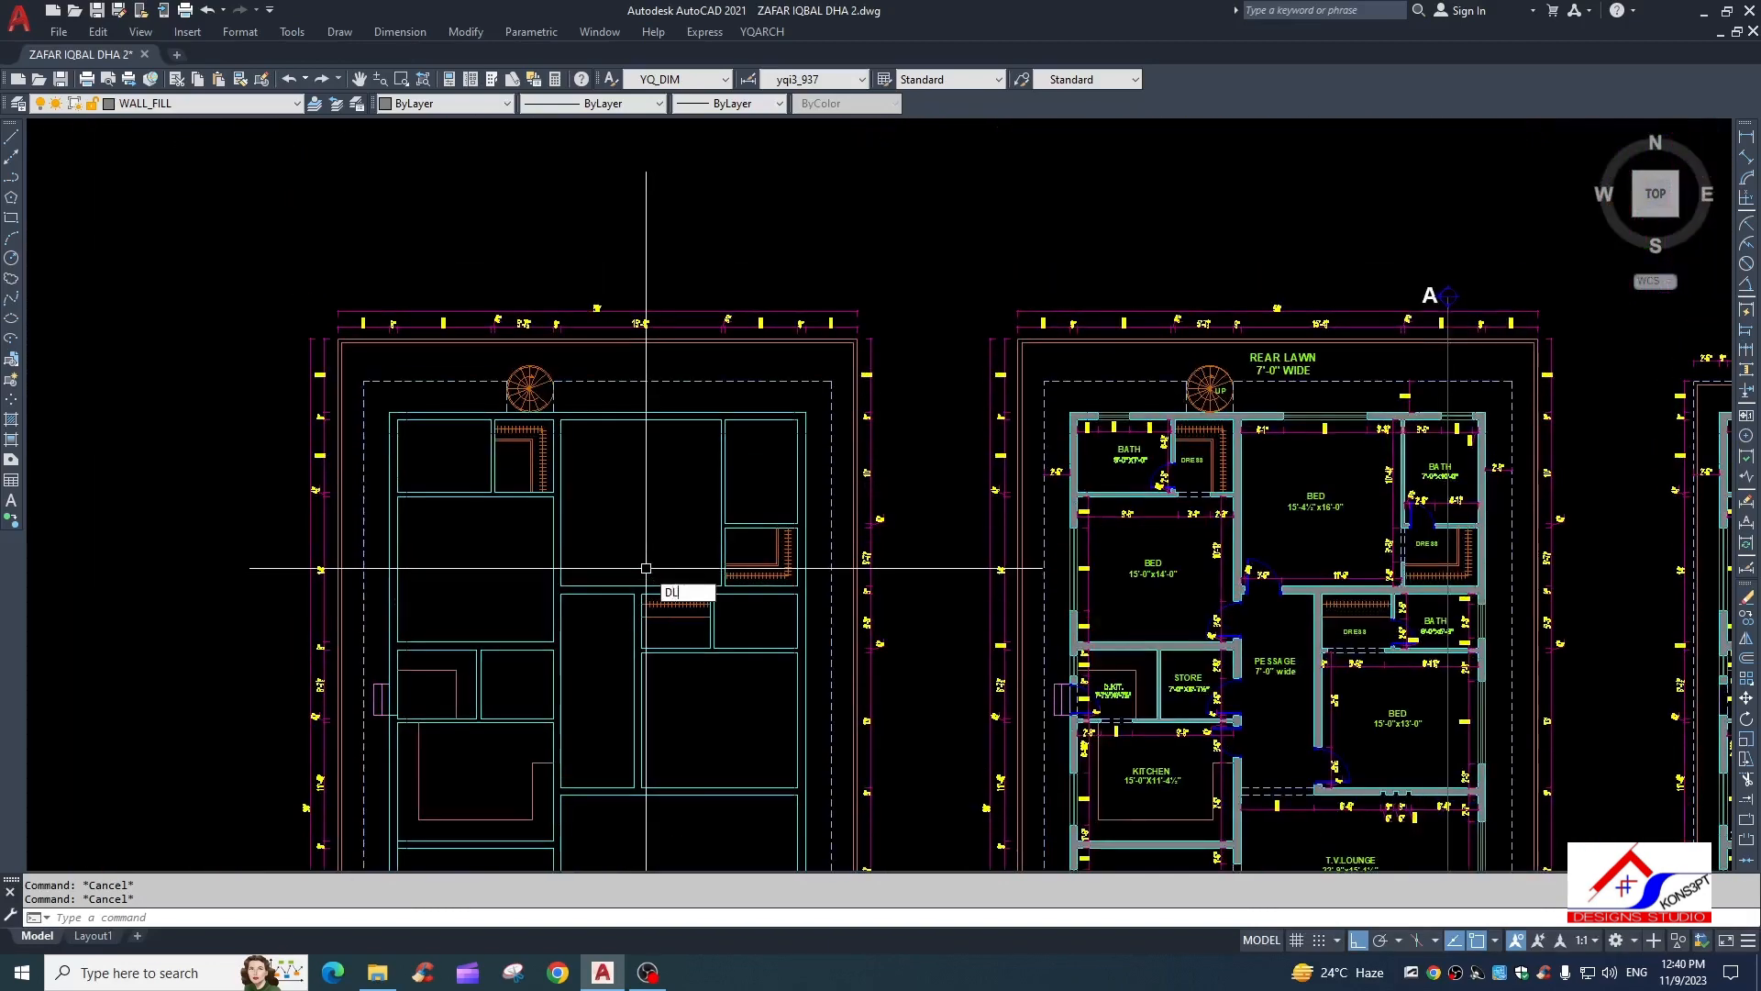
type("I")
key("space")
key("space")
scroll(620, 571, "up", 4)
left_click(620, 632)
left_click(627, 578)
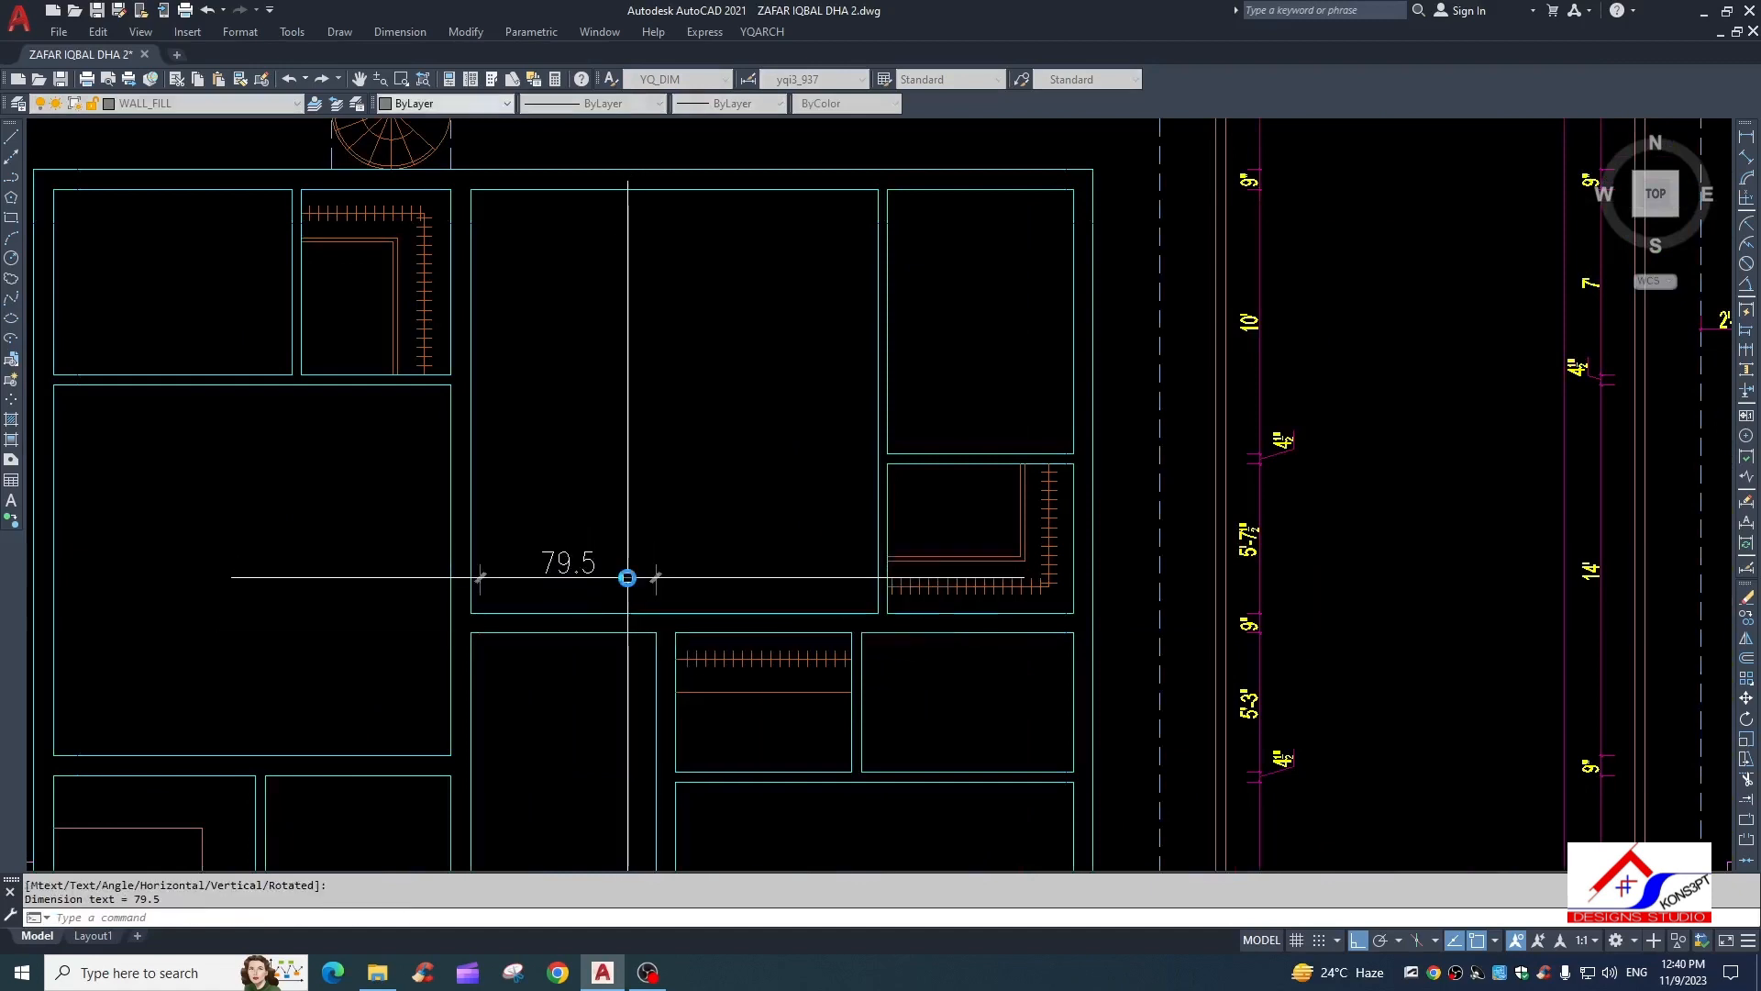
Stretch the passage dimension's left origin to the corner at the passage's left wall
type("EX")
key("space")
key("Escape")
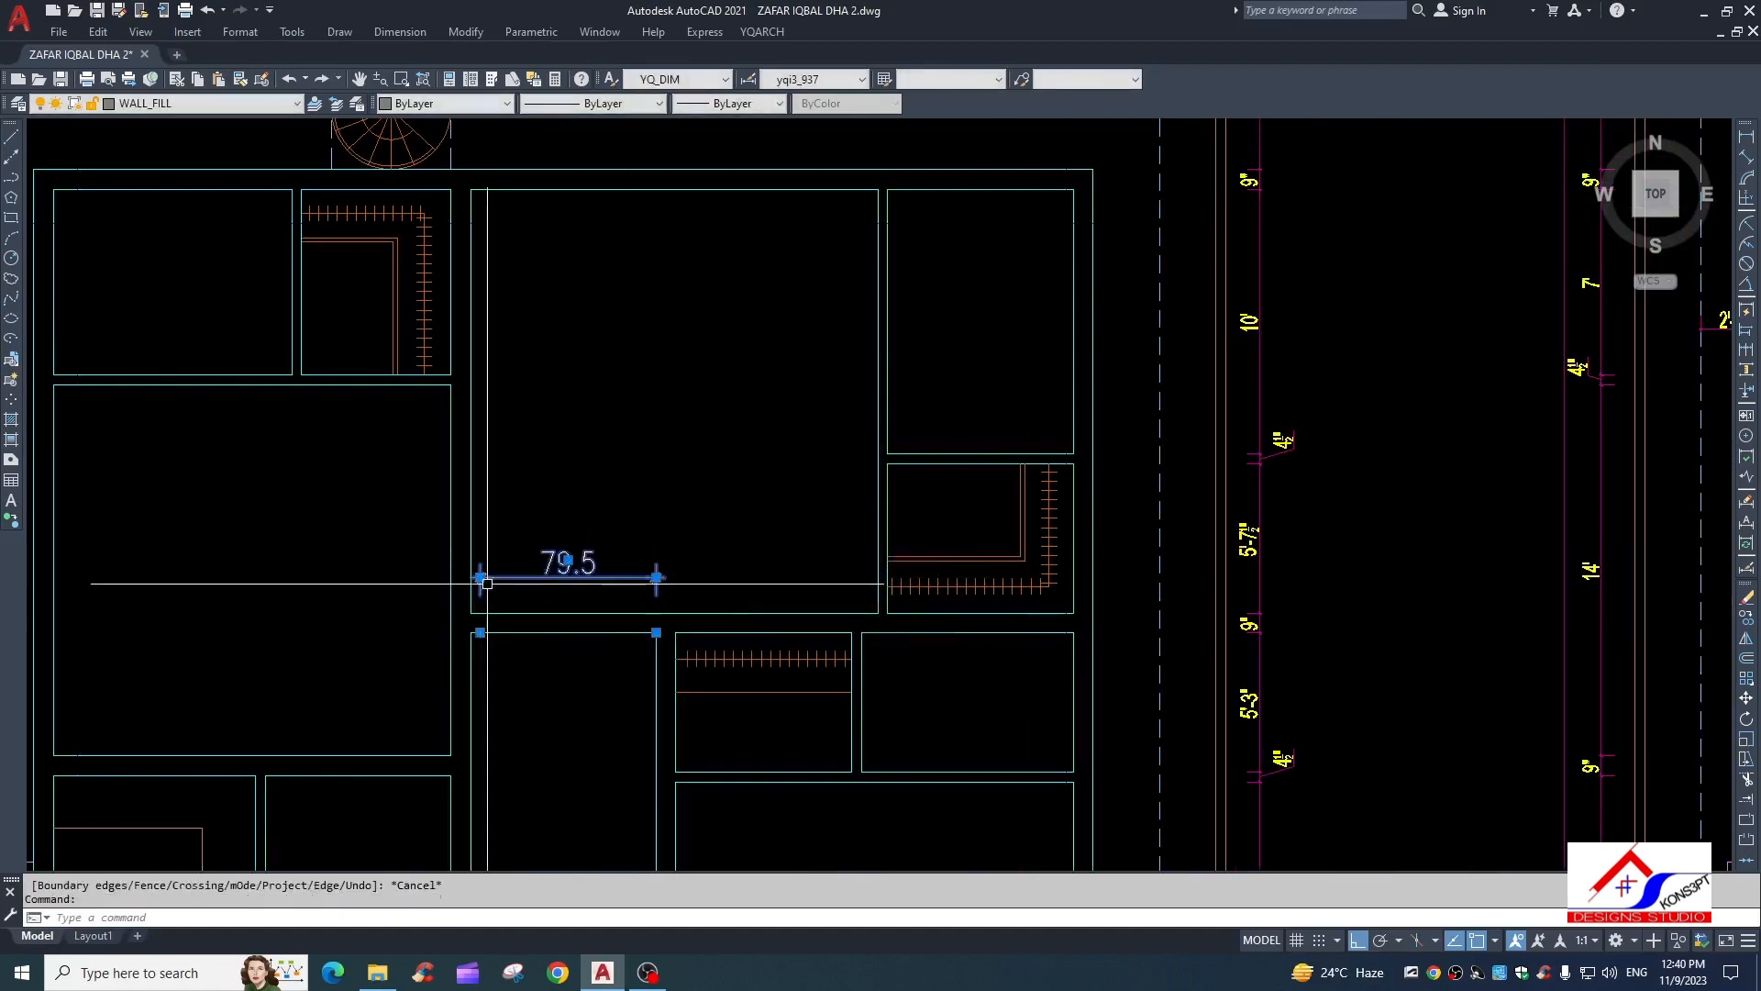
left_click(480, 632)
key("Escape")
scroll(588, 574, "down", 4)
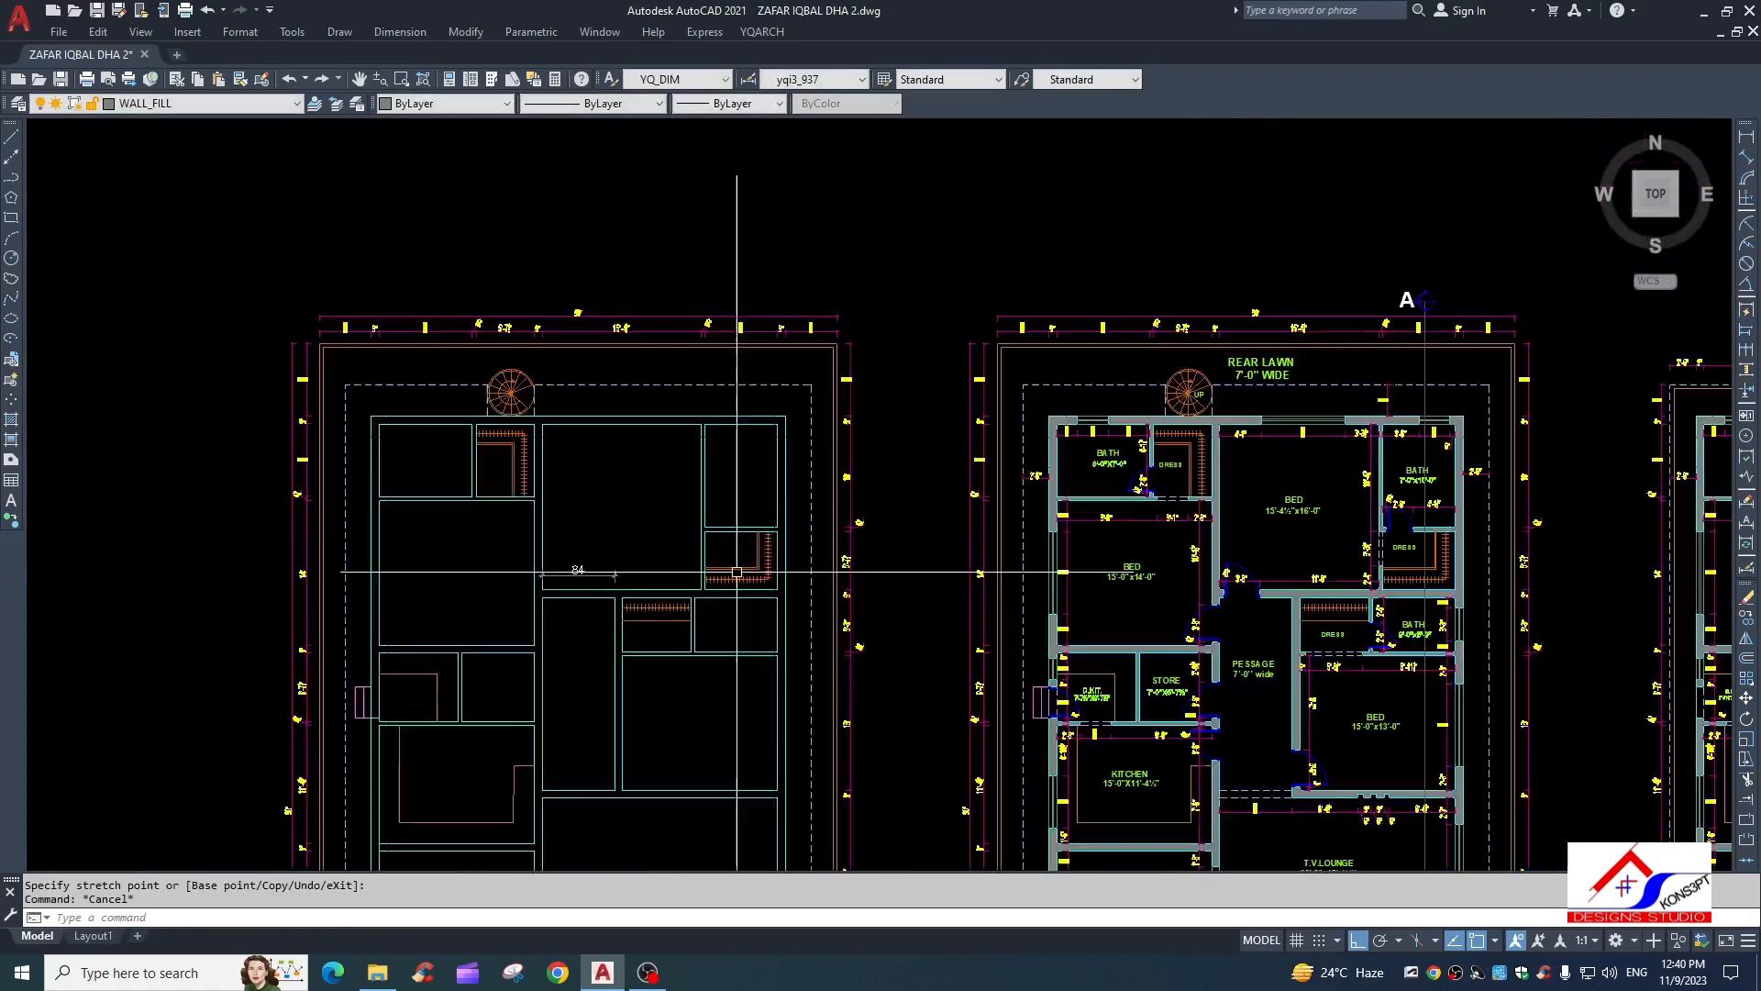
Match the passage dimension's properties to the 10' dimension in the outer vertical chain
key("space")
left_click(851, 530)
scroll(562, 572, "up", 4)
left_click(641, 567)
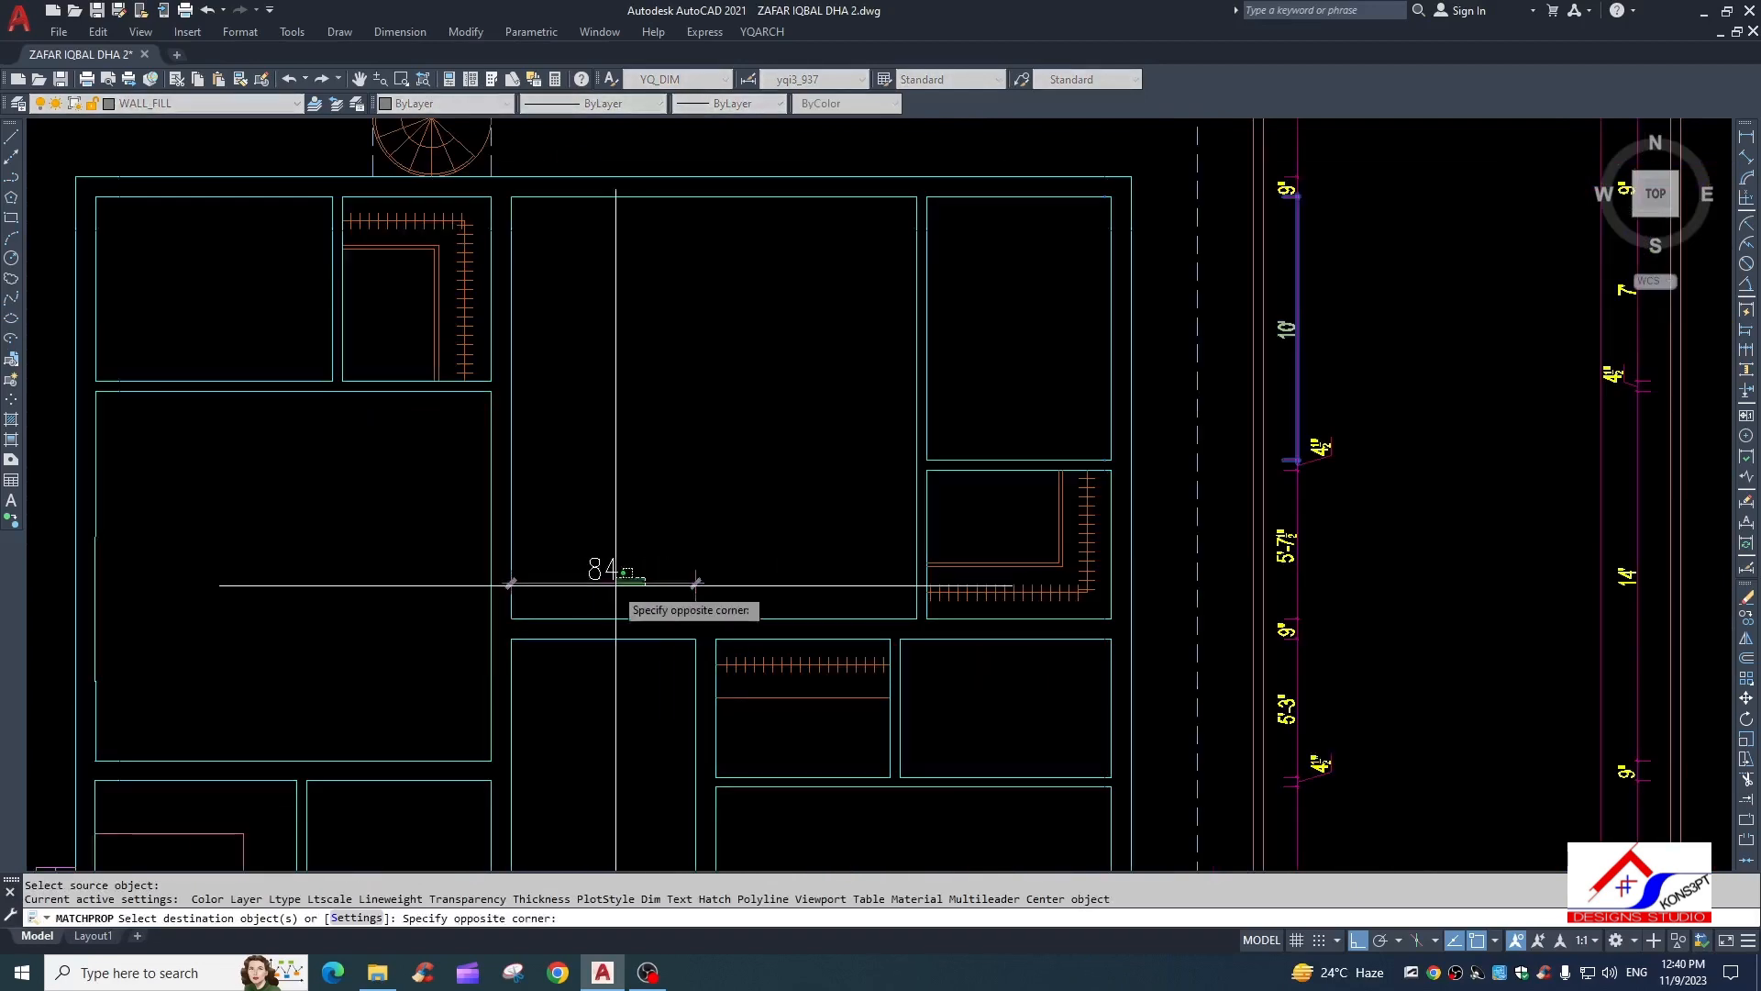
left_click(613, 588)
Continue the passage dimension across the adjoining wall and on to the rear bedroom's right inner wall
type("DCO")
key("space")
key("space")
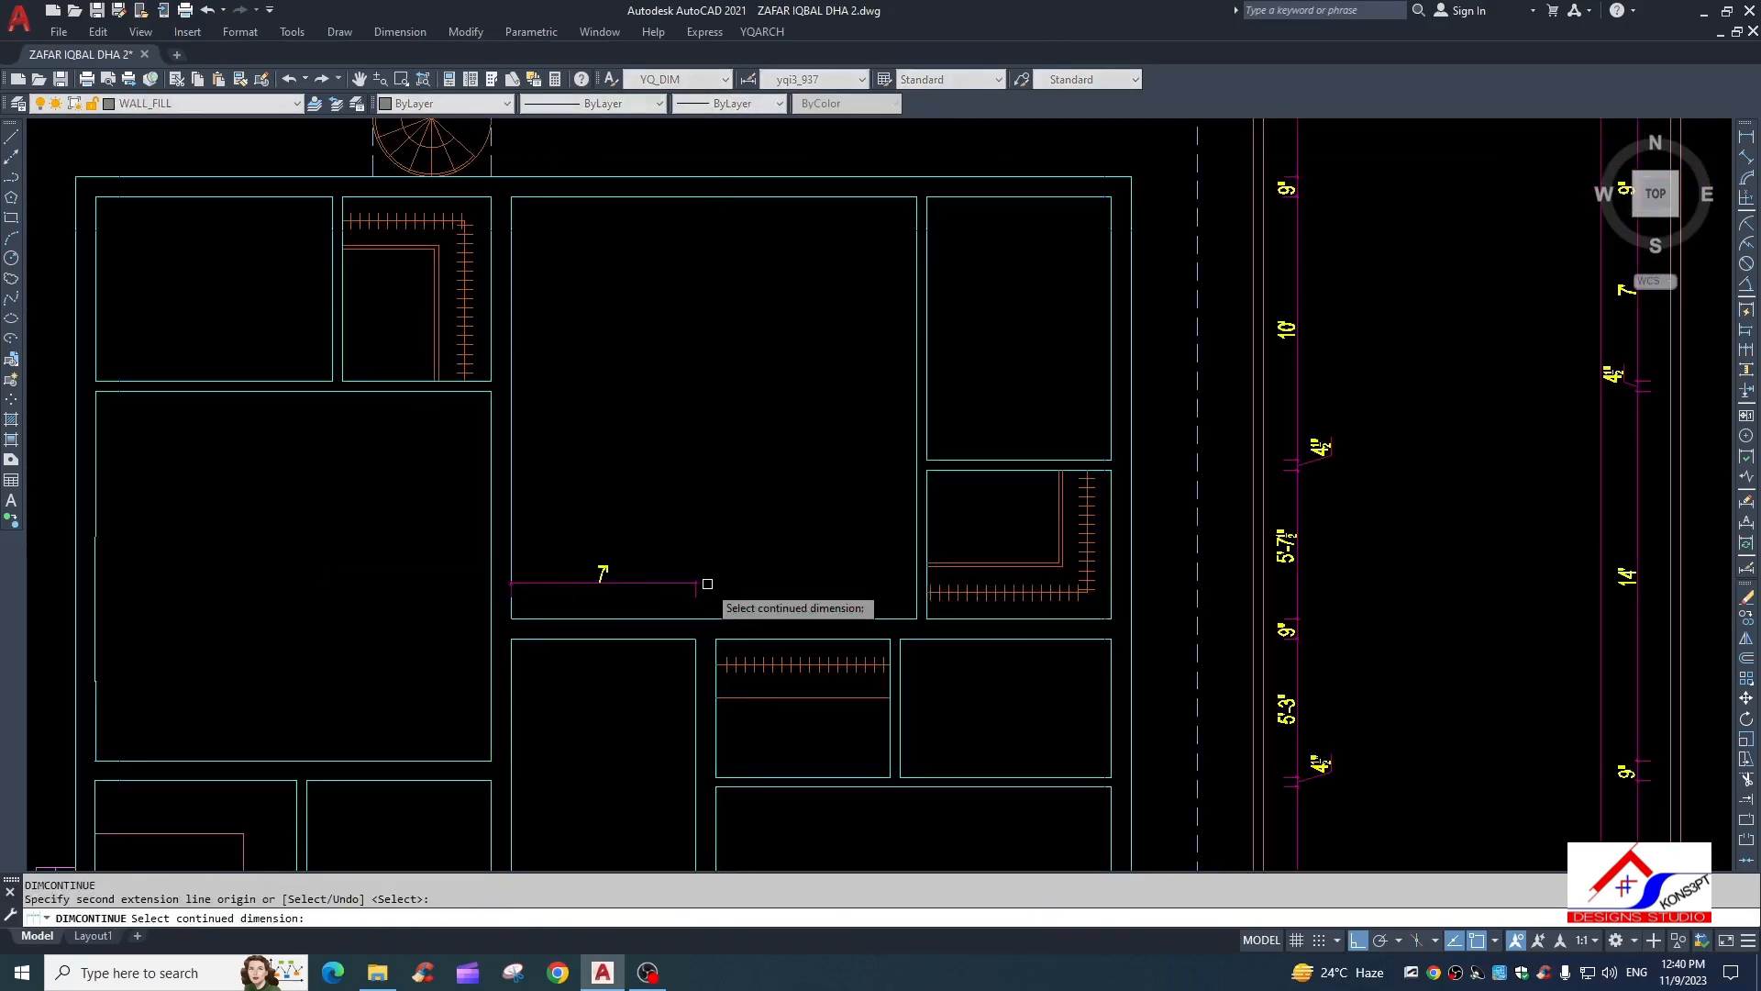
left_click(695, 586)
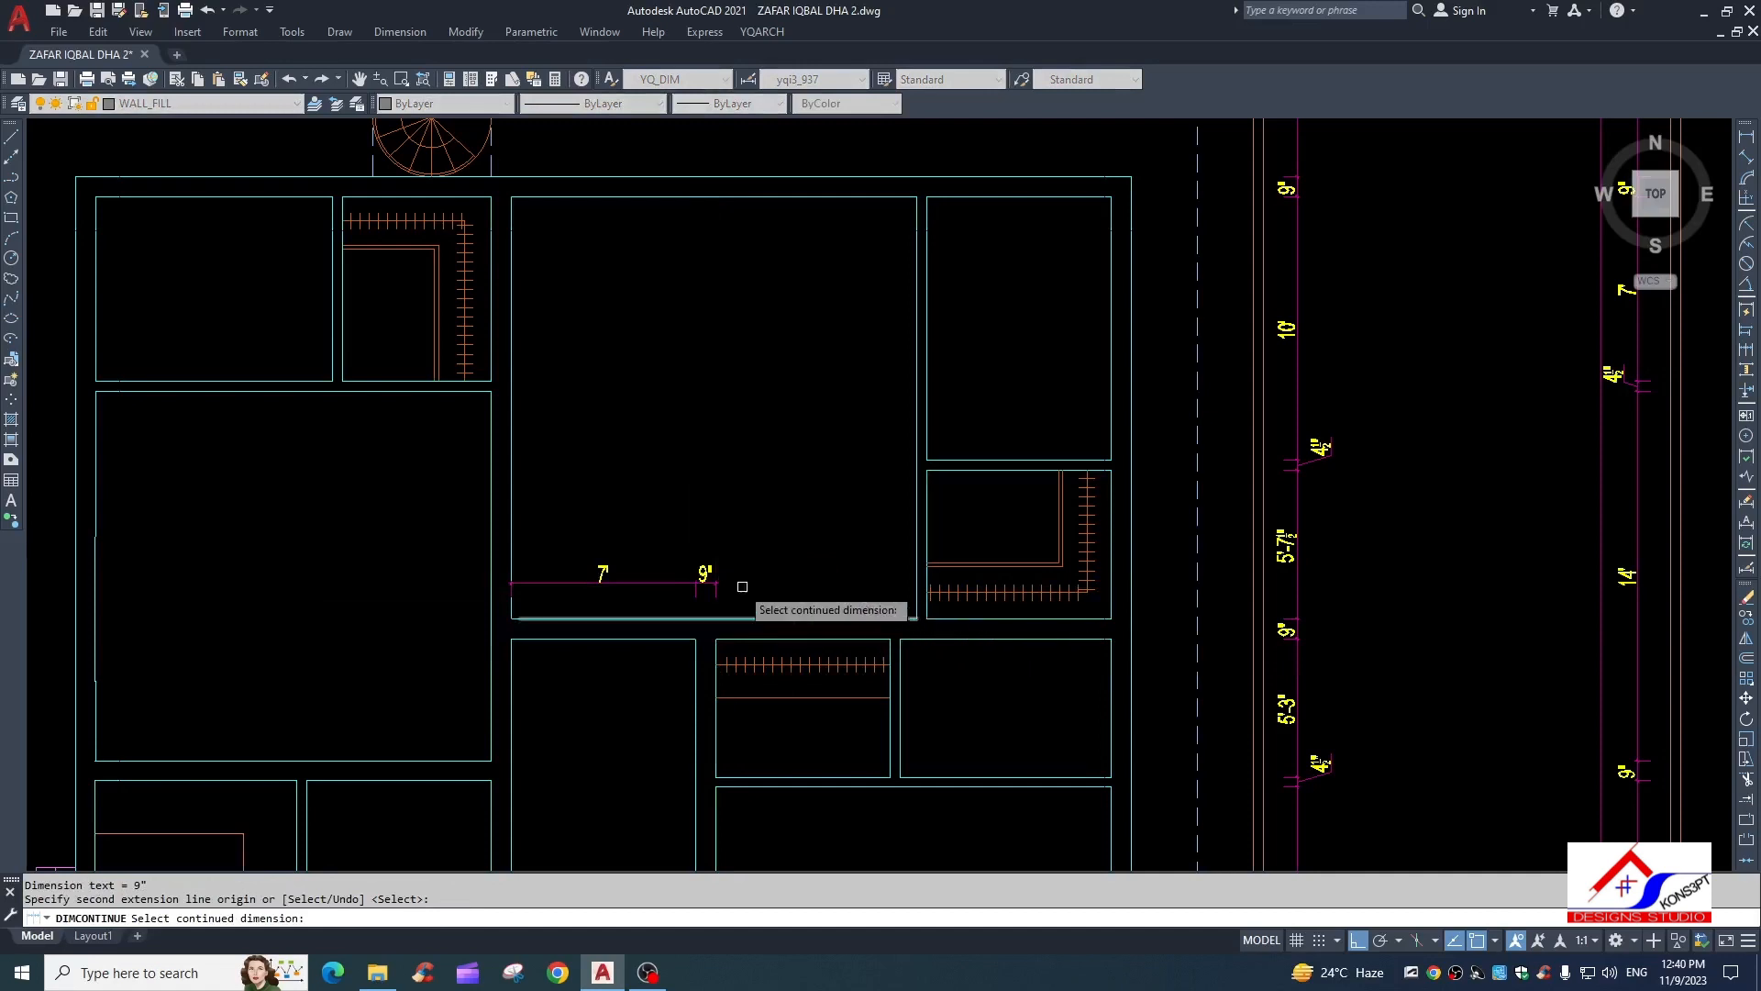
left_click(917, 587)
scroll(917, 587, "down", 3)
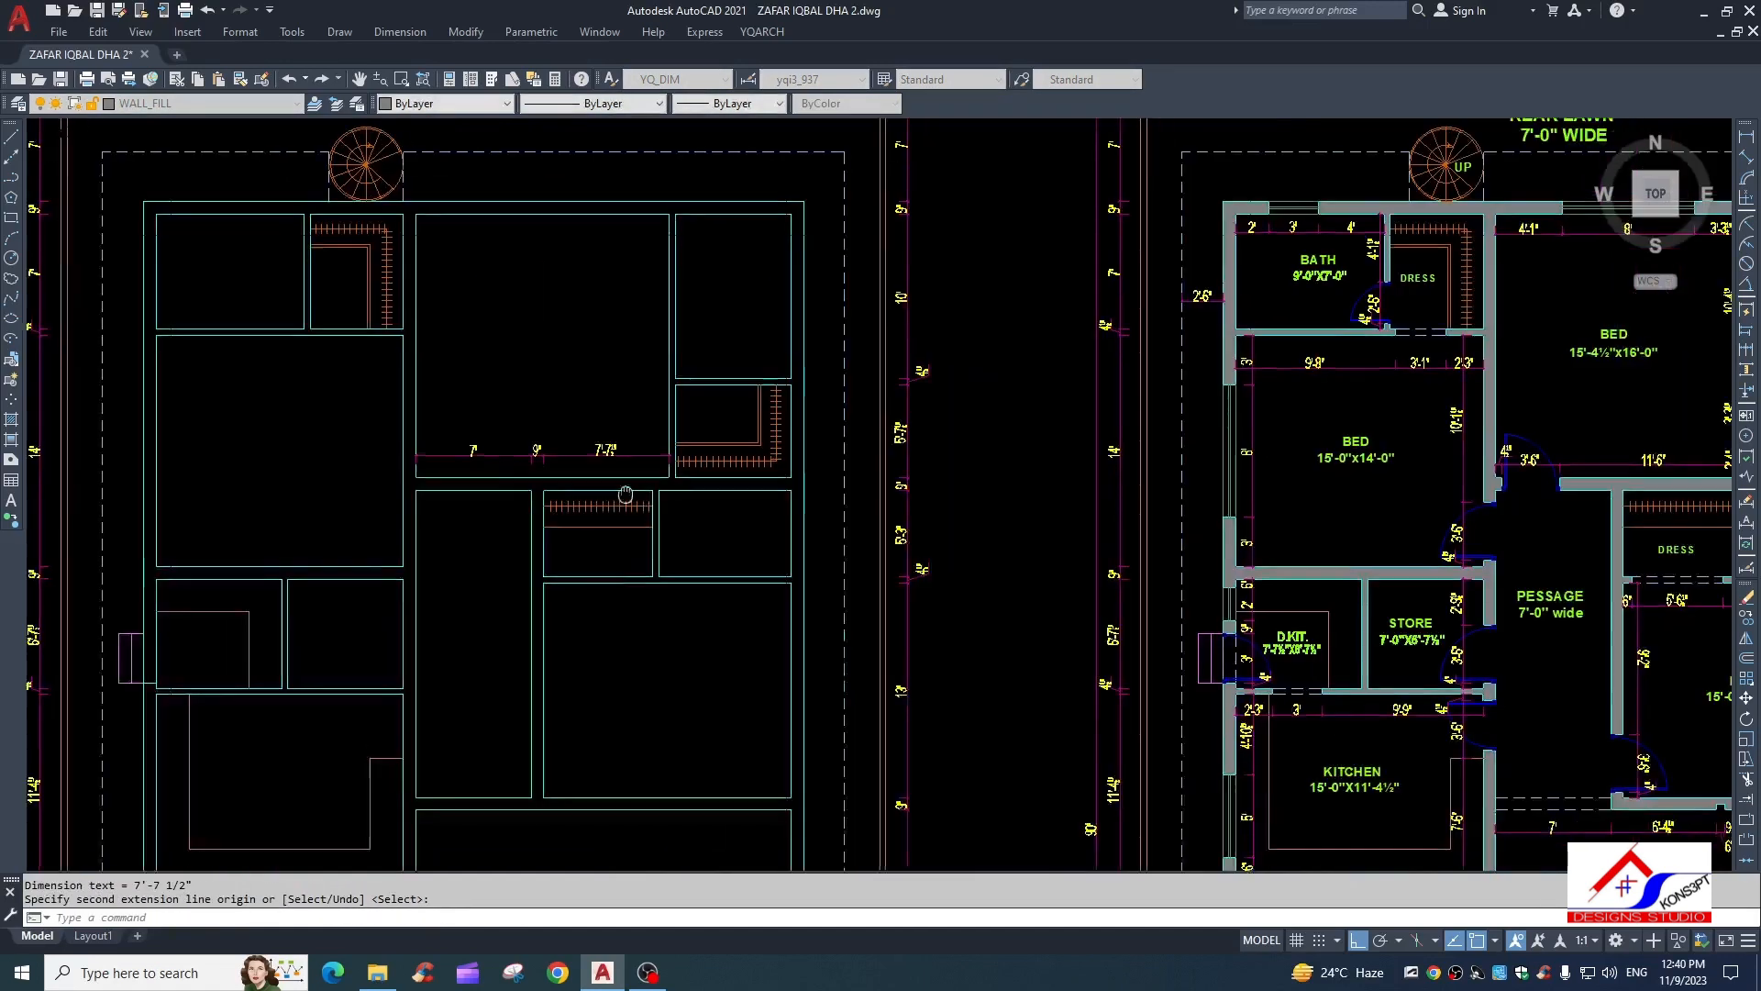
scroll(528, 485, "up", 3)
middle_click_drag(528, 485, 467, 372)
key("Escape")
Dimension the middle right bath's width below its lower wall and match it to the outer 4½" dimension
type("dli")
key("Return")
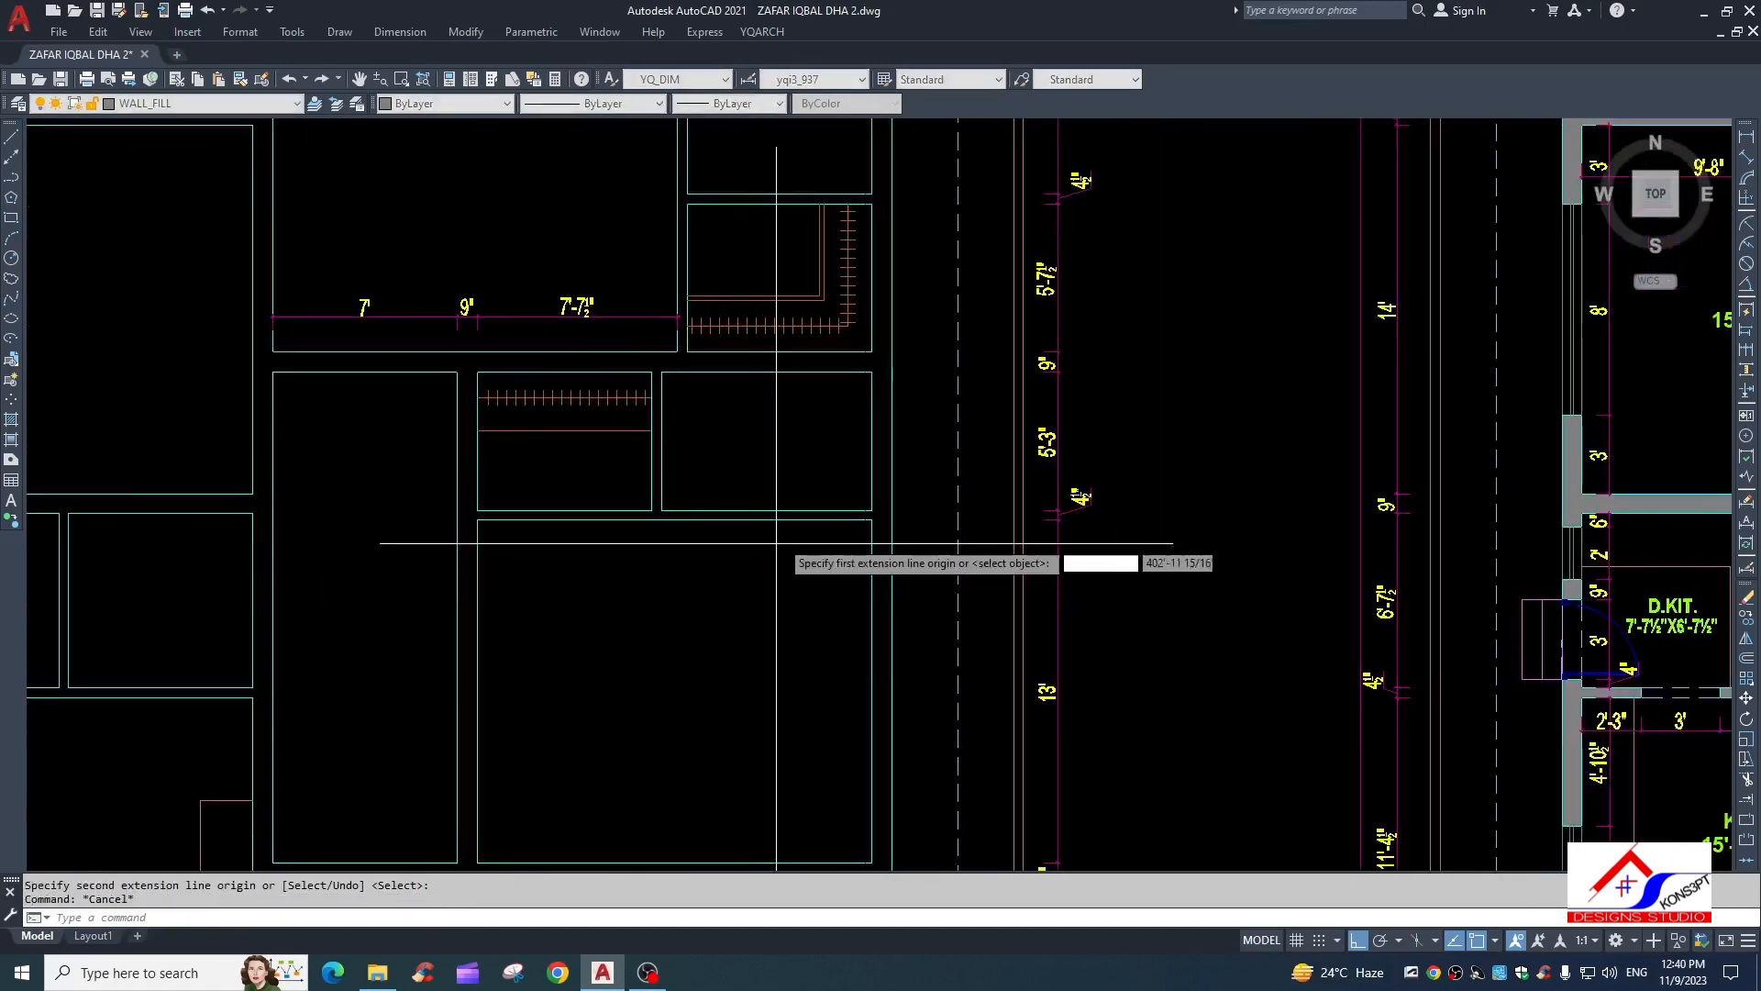
key("Return")
left_click(782, 507)
left_click(961, 543)
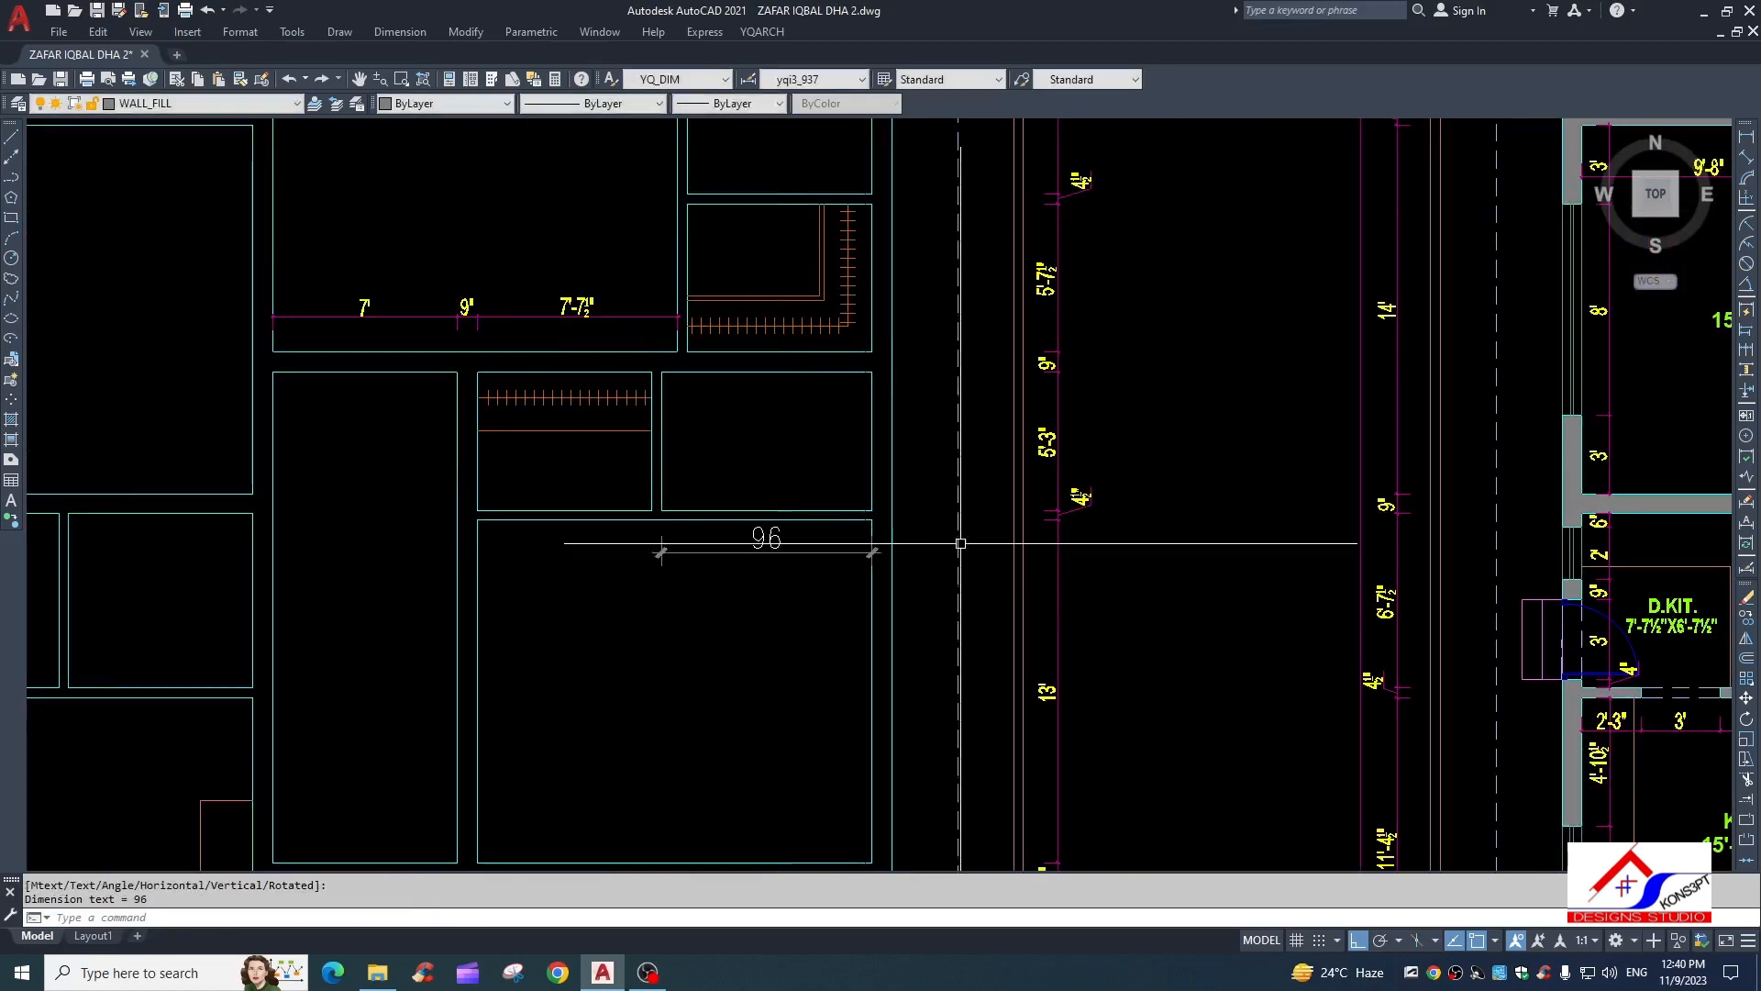
left_click(1080, 499)
left_click(706, 557)
left_click(657, 543)
key("Escape")
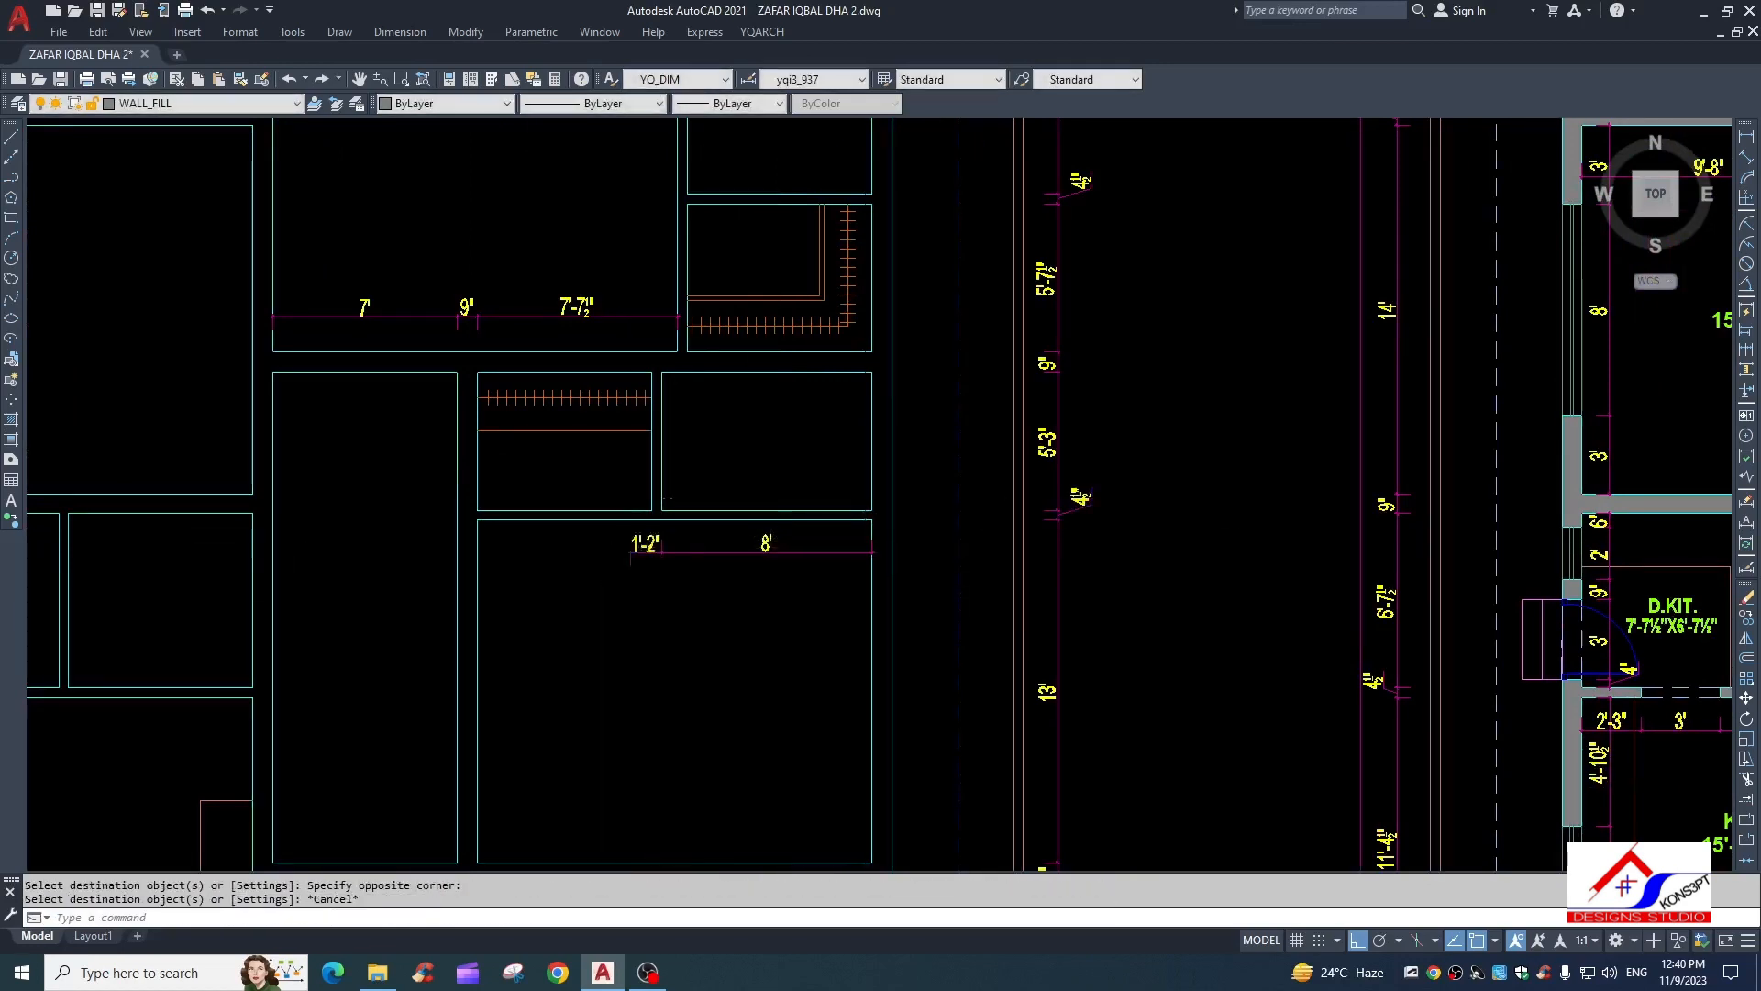
Continue the bath dimension across the partition and the dressing room, extending the last dimension to the bedroom's left wall
type("dco")
key("Return")
left_click(500, 528)
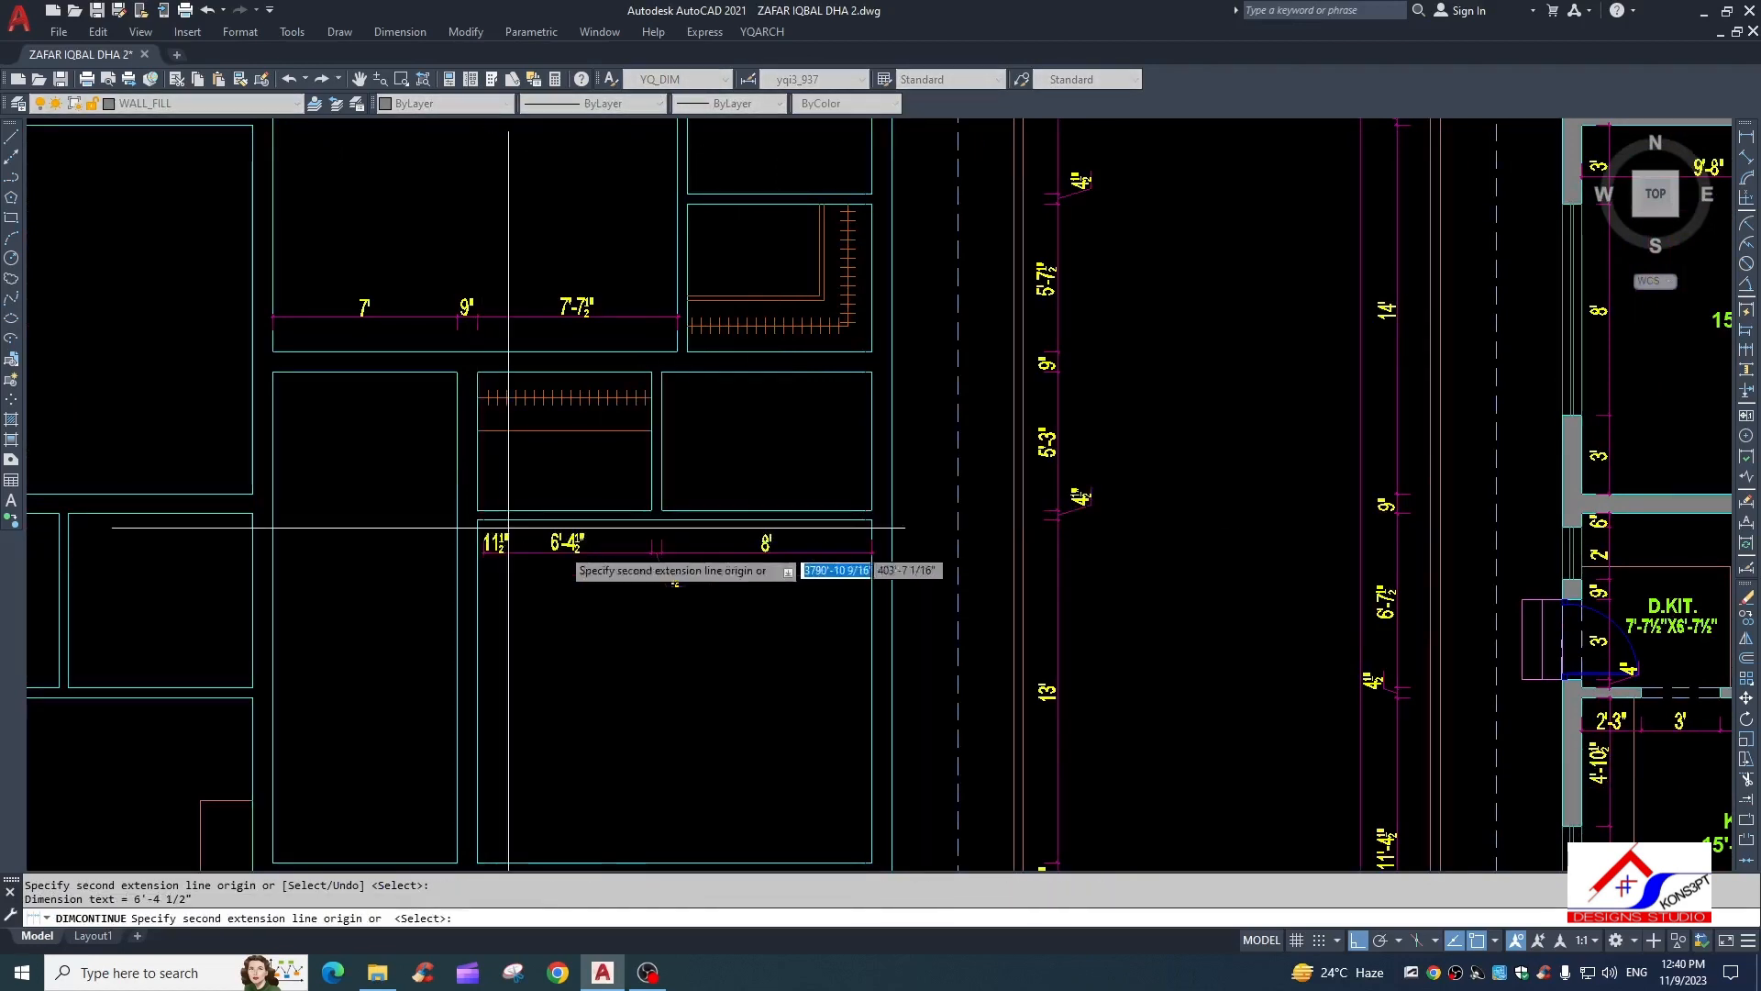
key("Escape")
type("ex")
key("Return")
left_click(488, 560)
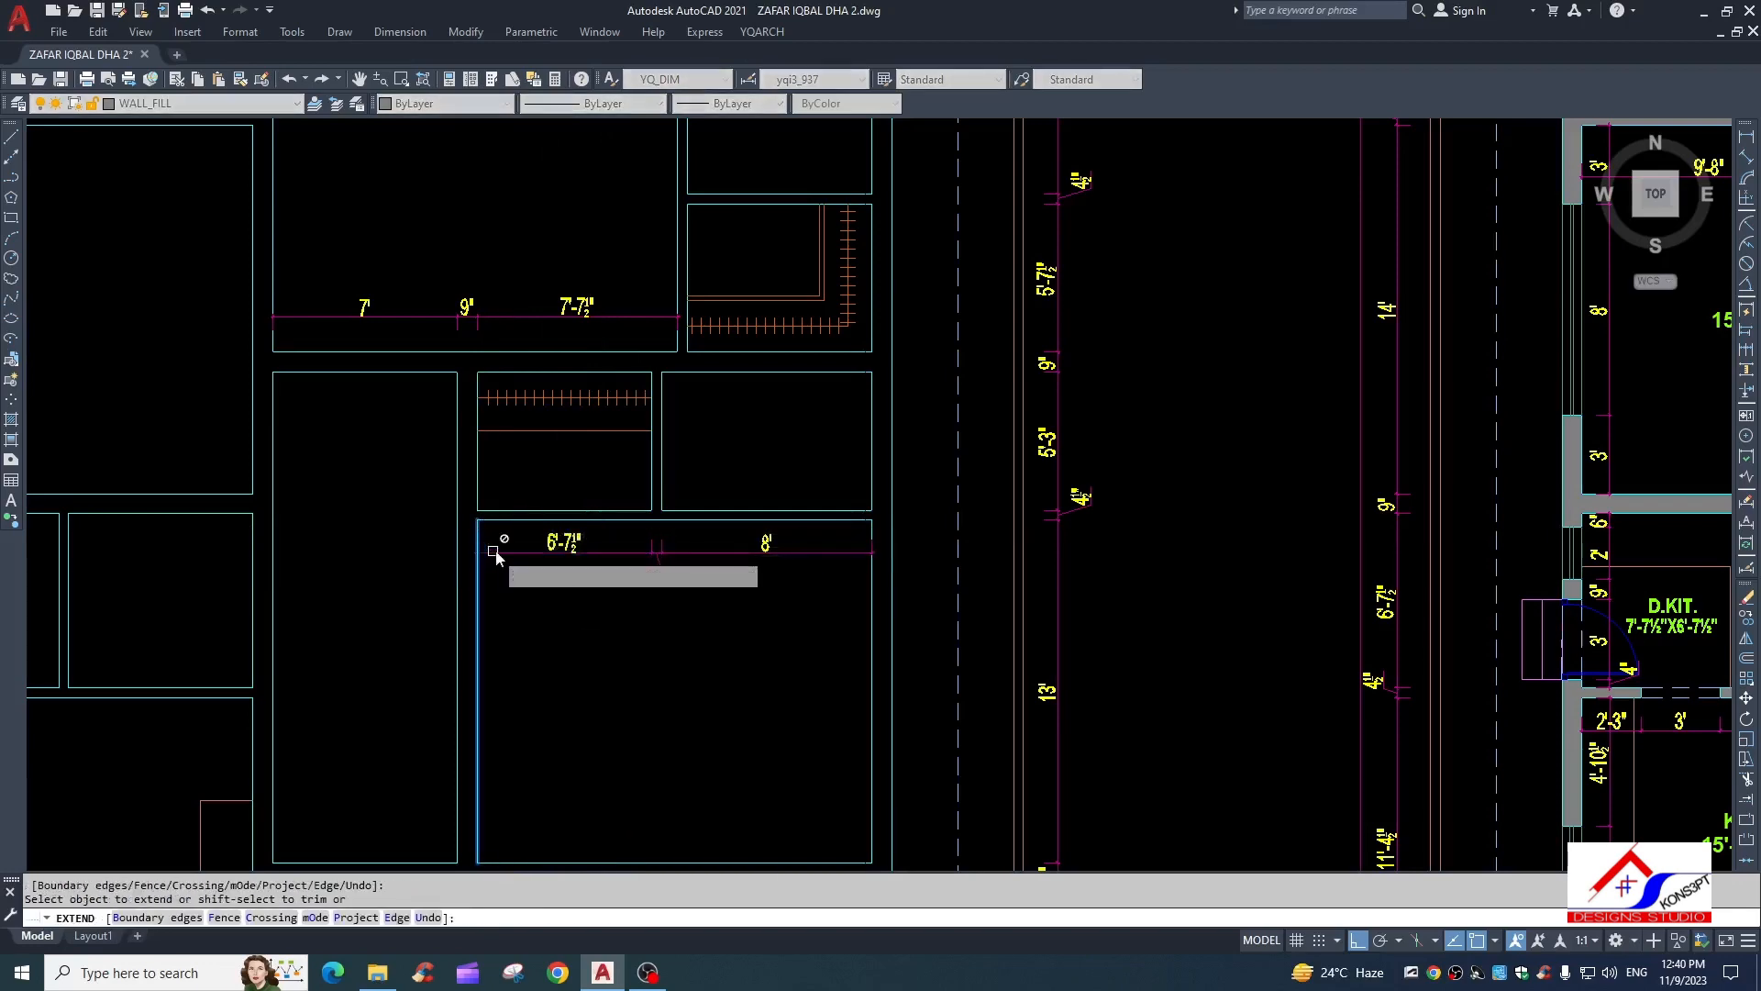
key("Escape")
key("Escape")
Dimension the width of the small D.KIT room in the plan copy, placed above its upper wall
scroll(496, 556, "down", 4)
scroll(584, 456, "up", 5)
type("d")
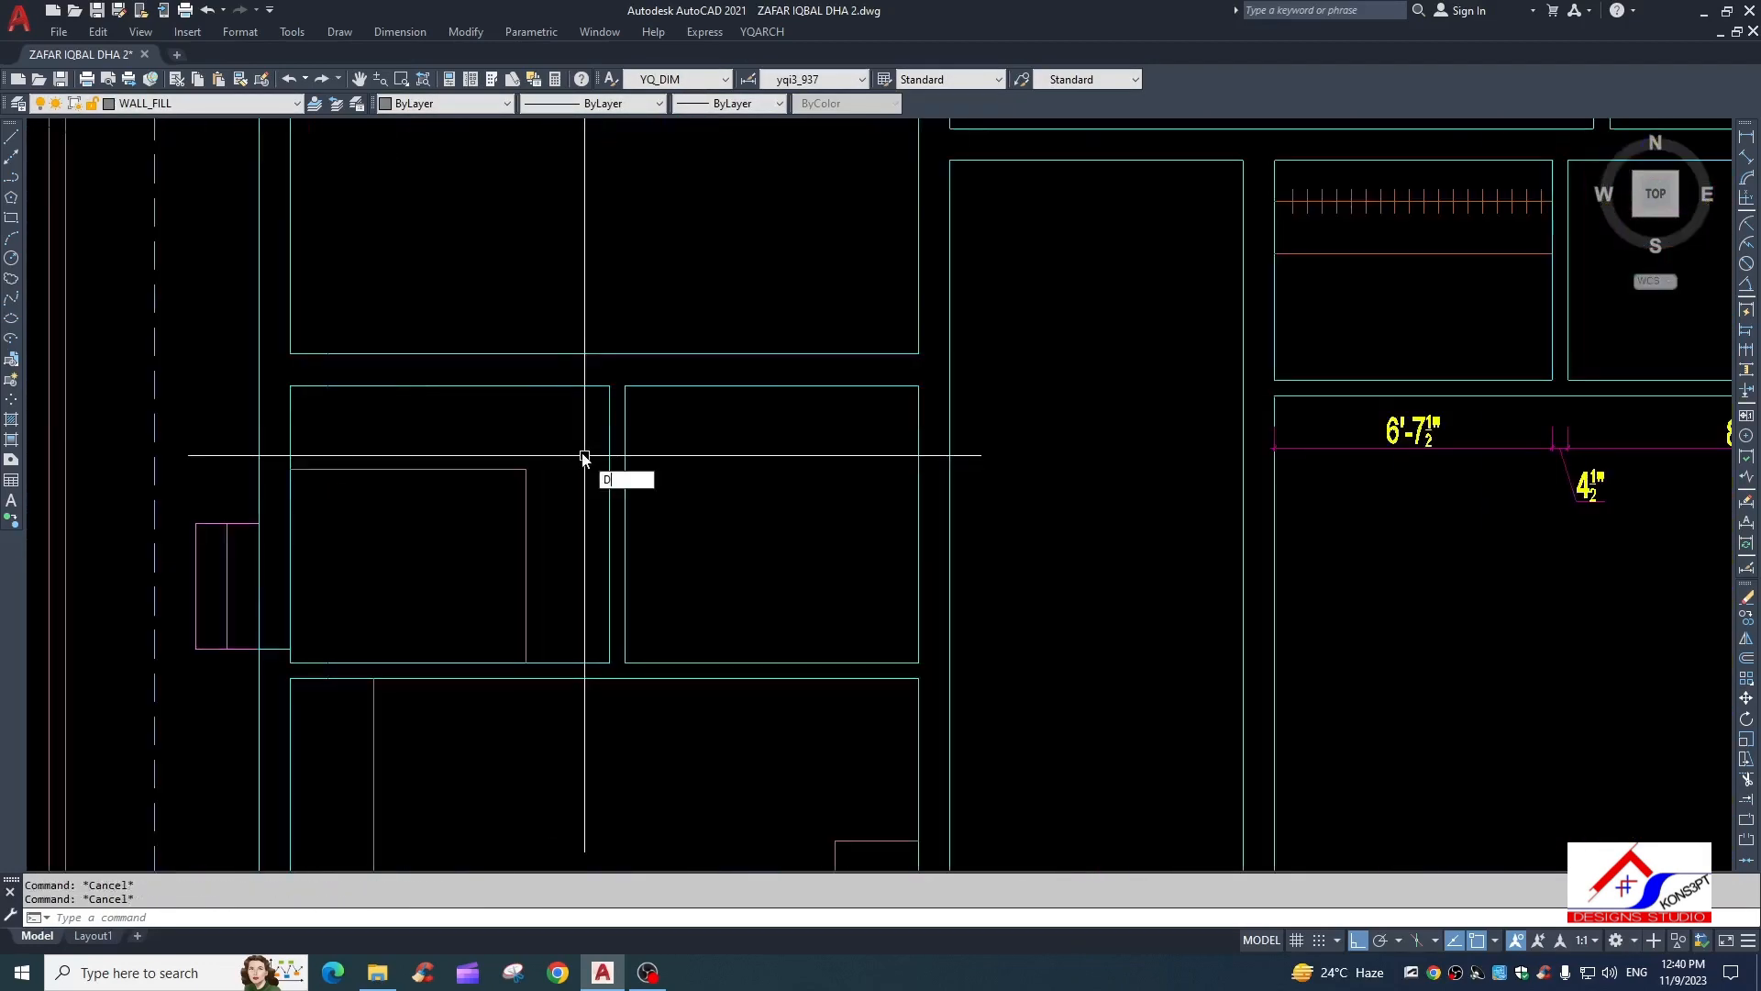
type("li")
key("Return")
left_click(290, 386)
left_click(610, 386)
left_click(597, 299)
key("Escape")
scroll(547, 414, "down", 4)
Match the D.KIT width dimension's properties to the outer vertical dimension on the plan copy's left side
type("ma")
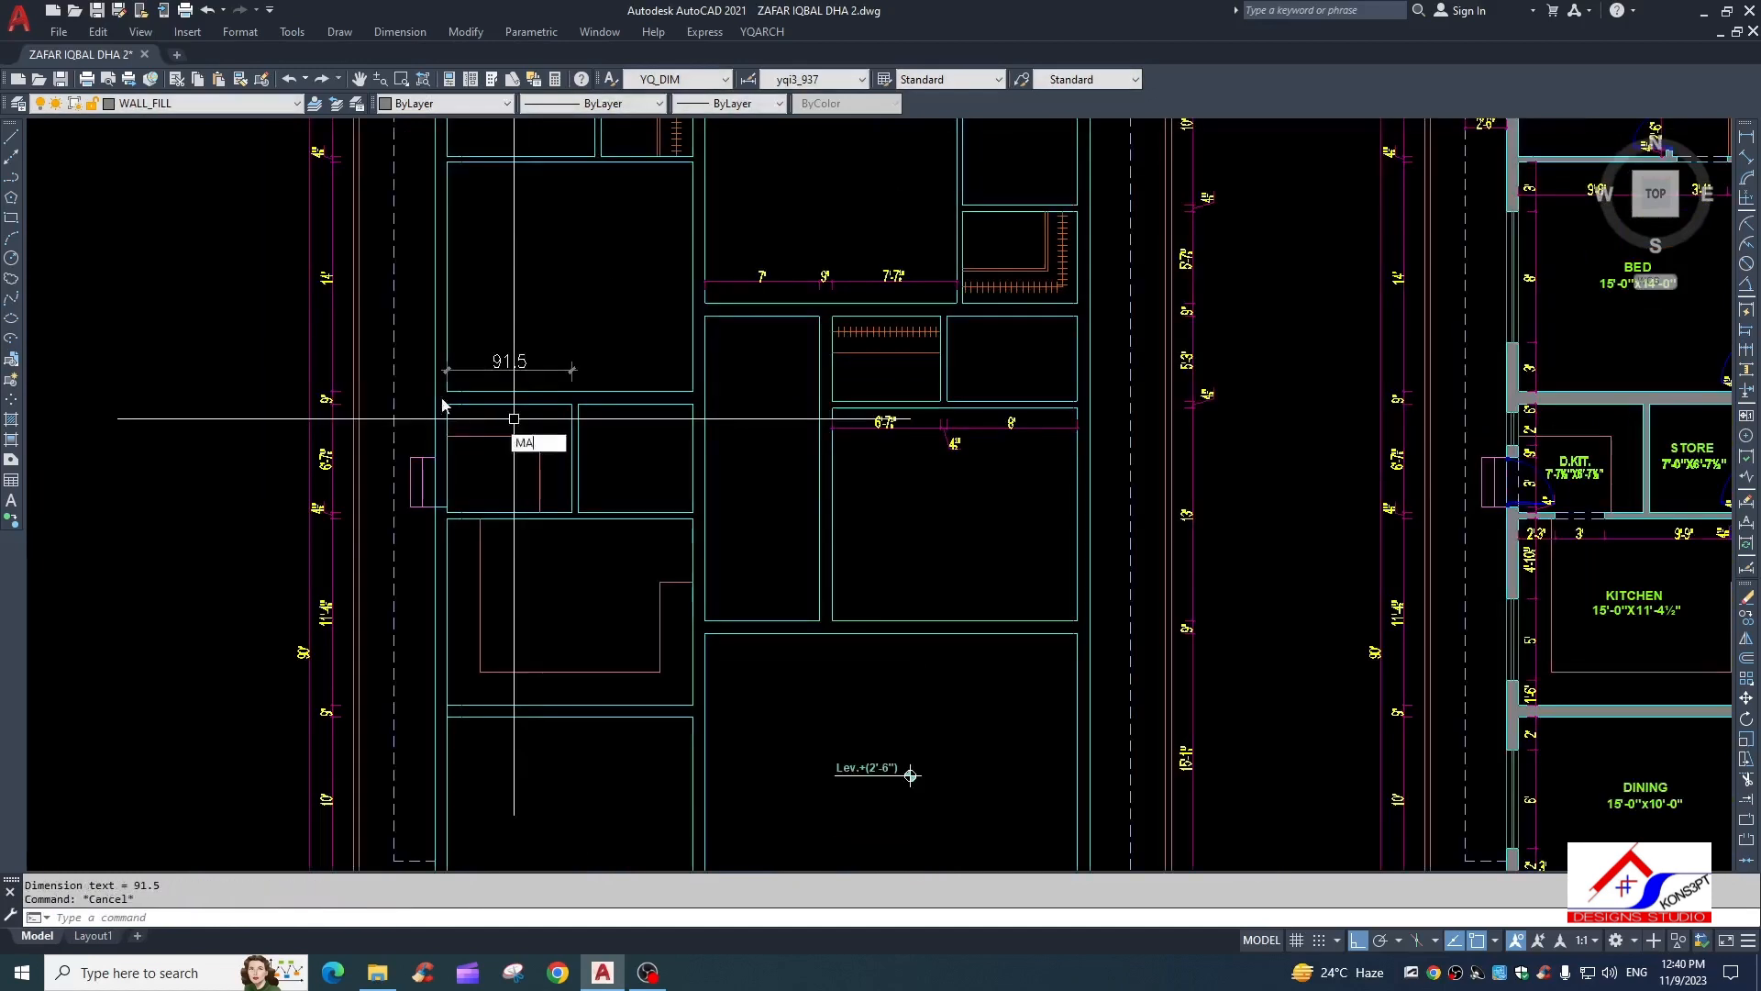
key("Return")
left_click(332, 398)
left_click(507, 368)
key("Escape")
Continue the D.KIT dimension across the partition and the store room to the store's right inner wall
type("c")
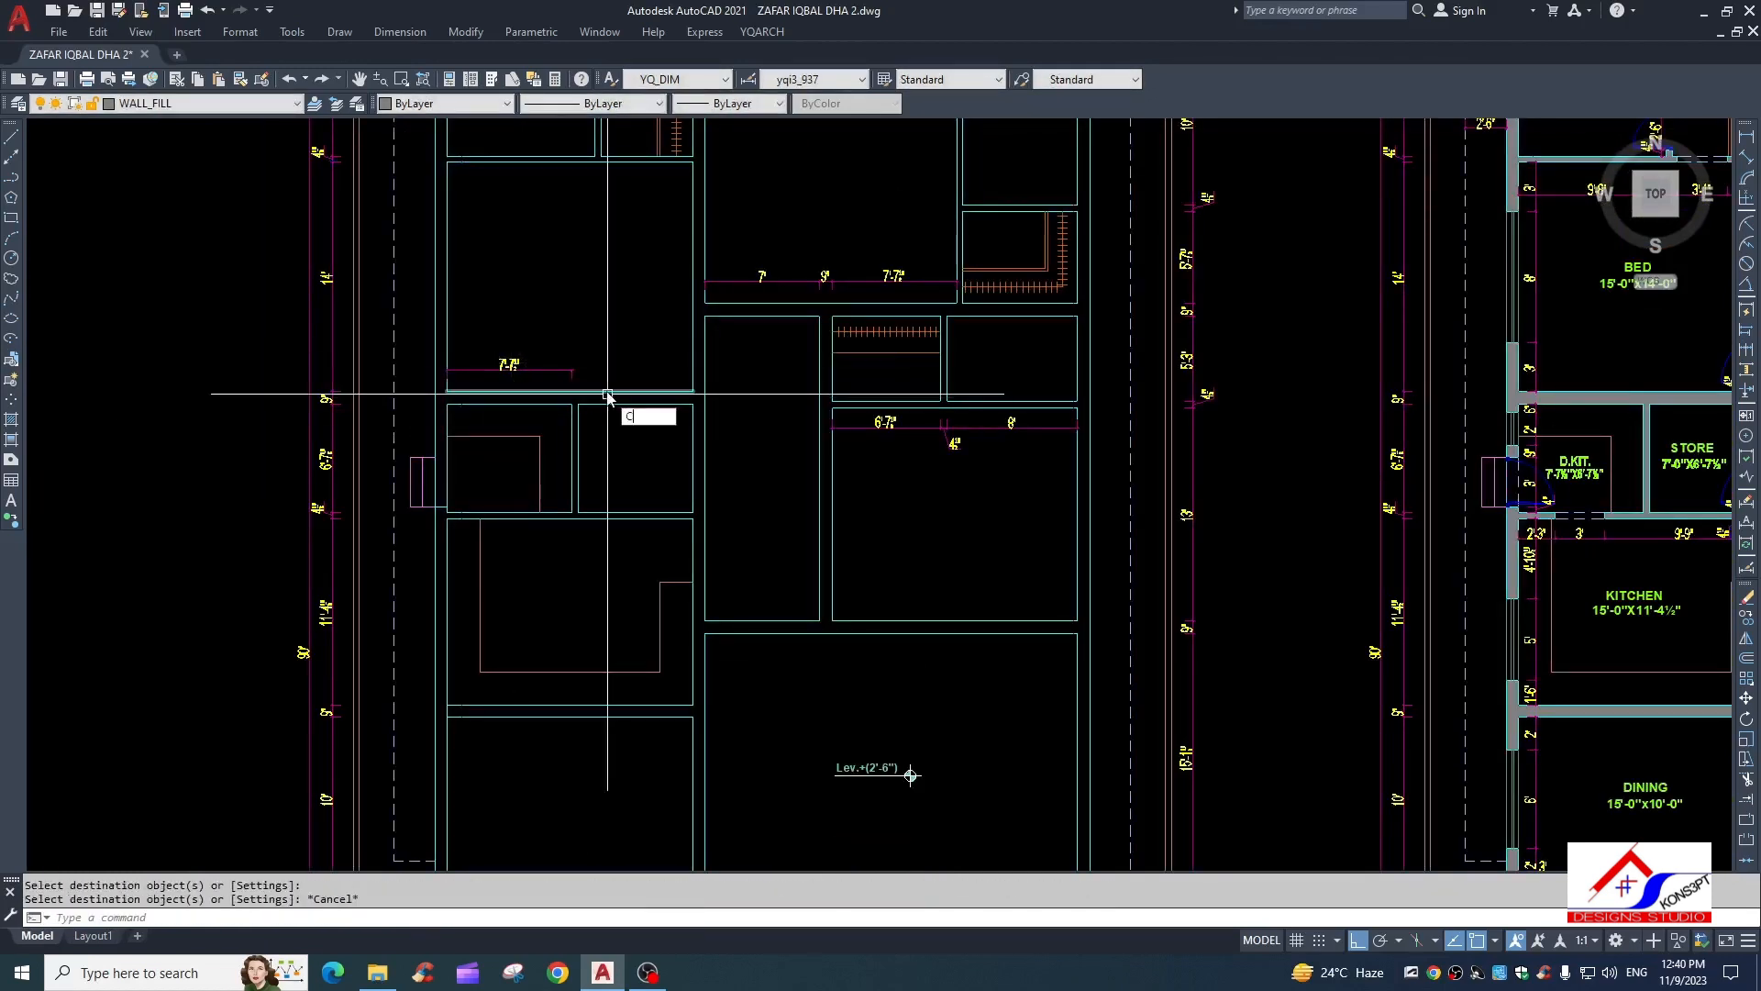
type("o")
key("Return")
scroll(608, 395, "up", 4)
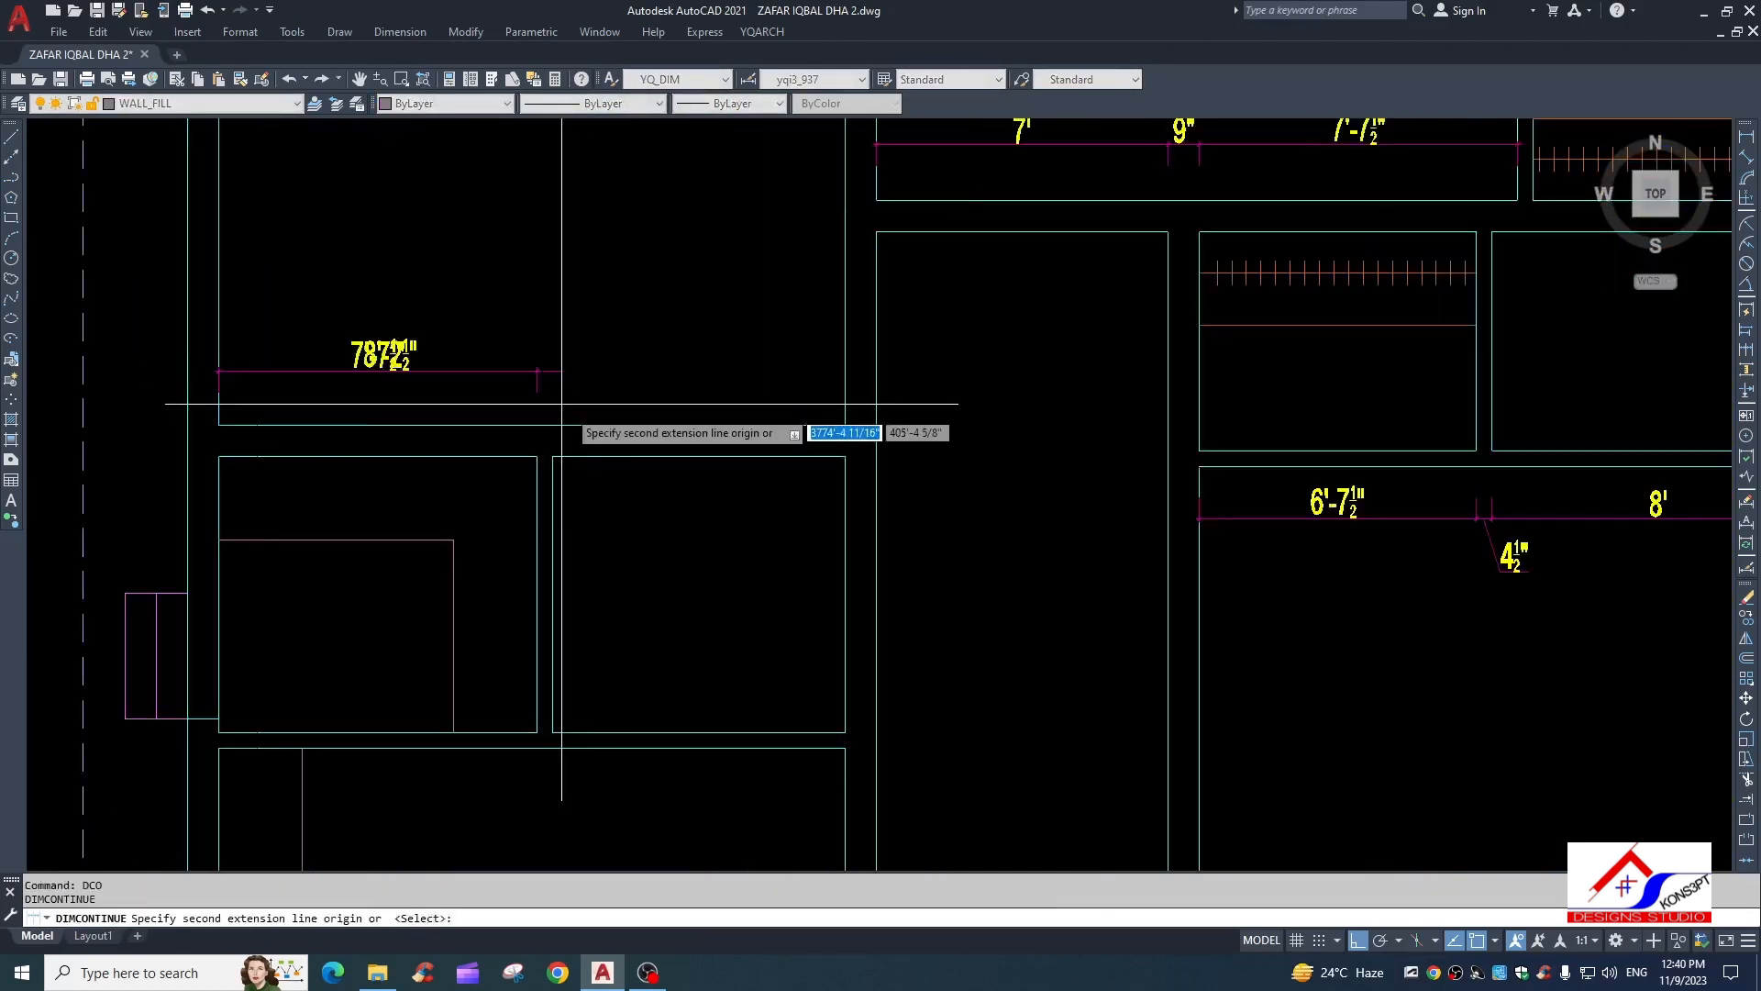
key("Return")
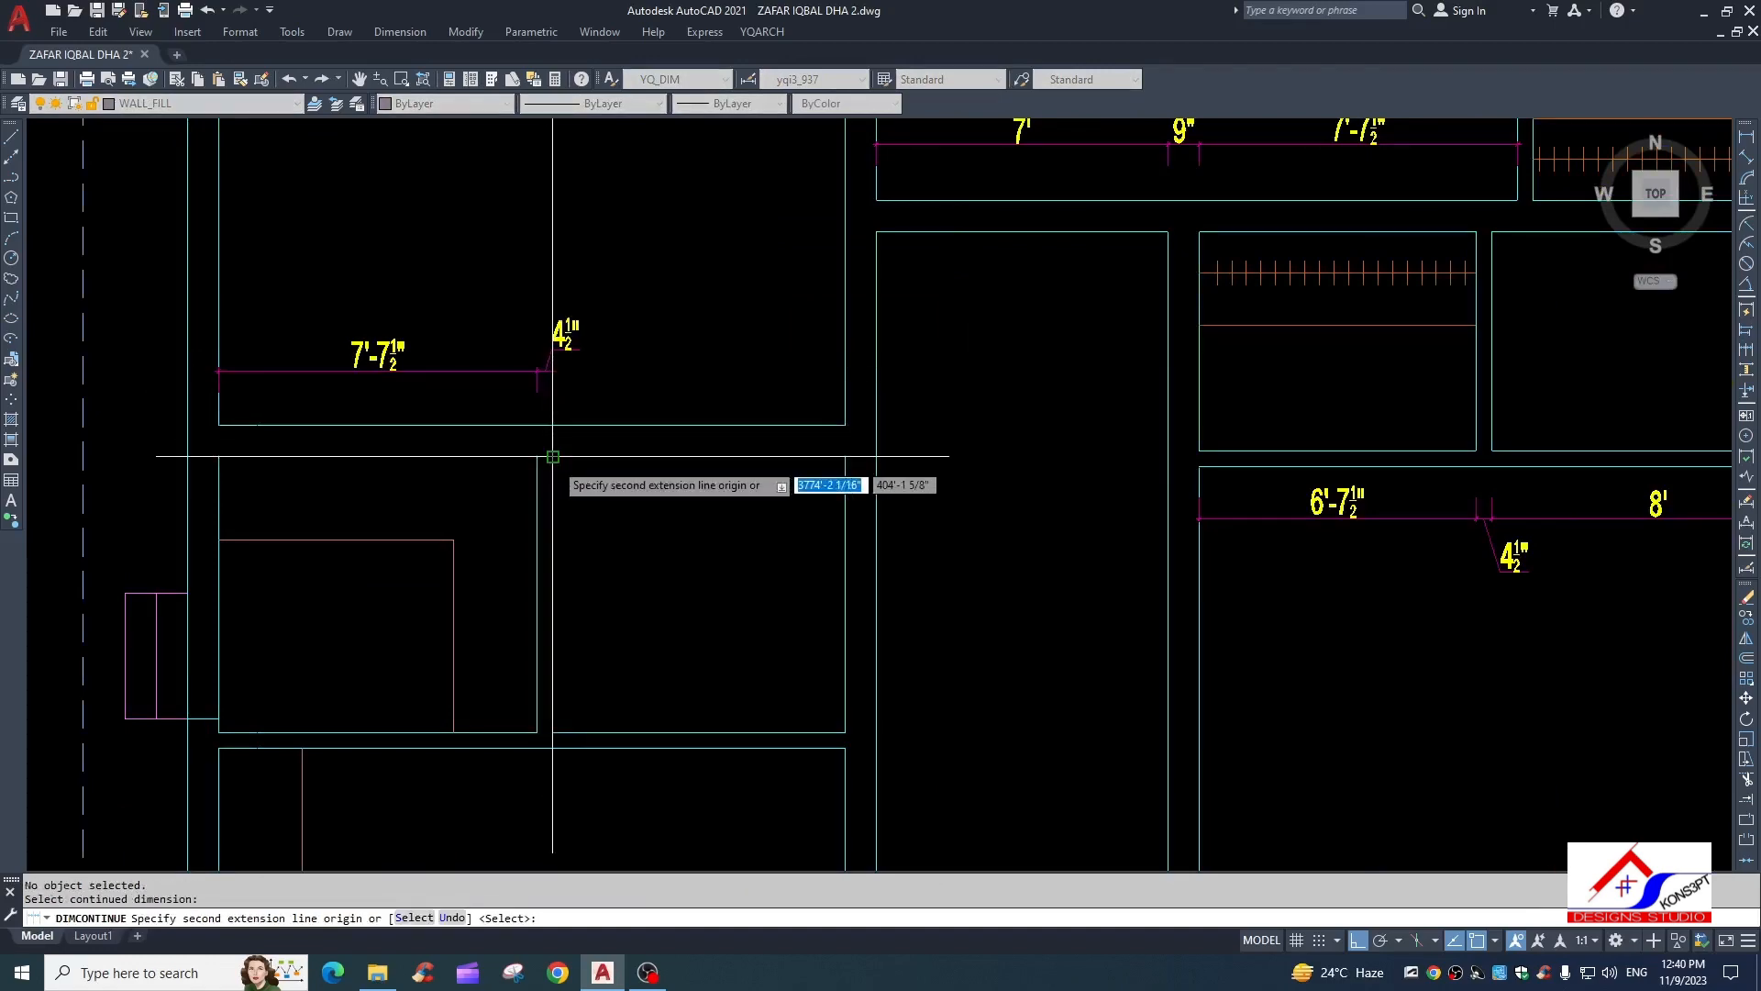
left_click(552, 457)
left_click(845, 456)
scroll(625, 568, "down", 4)
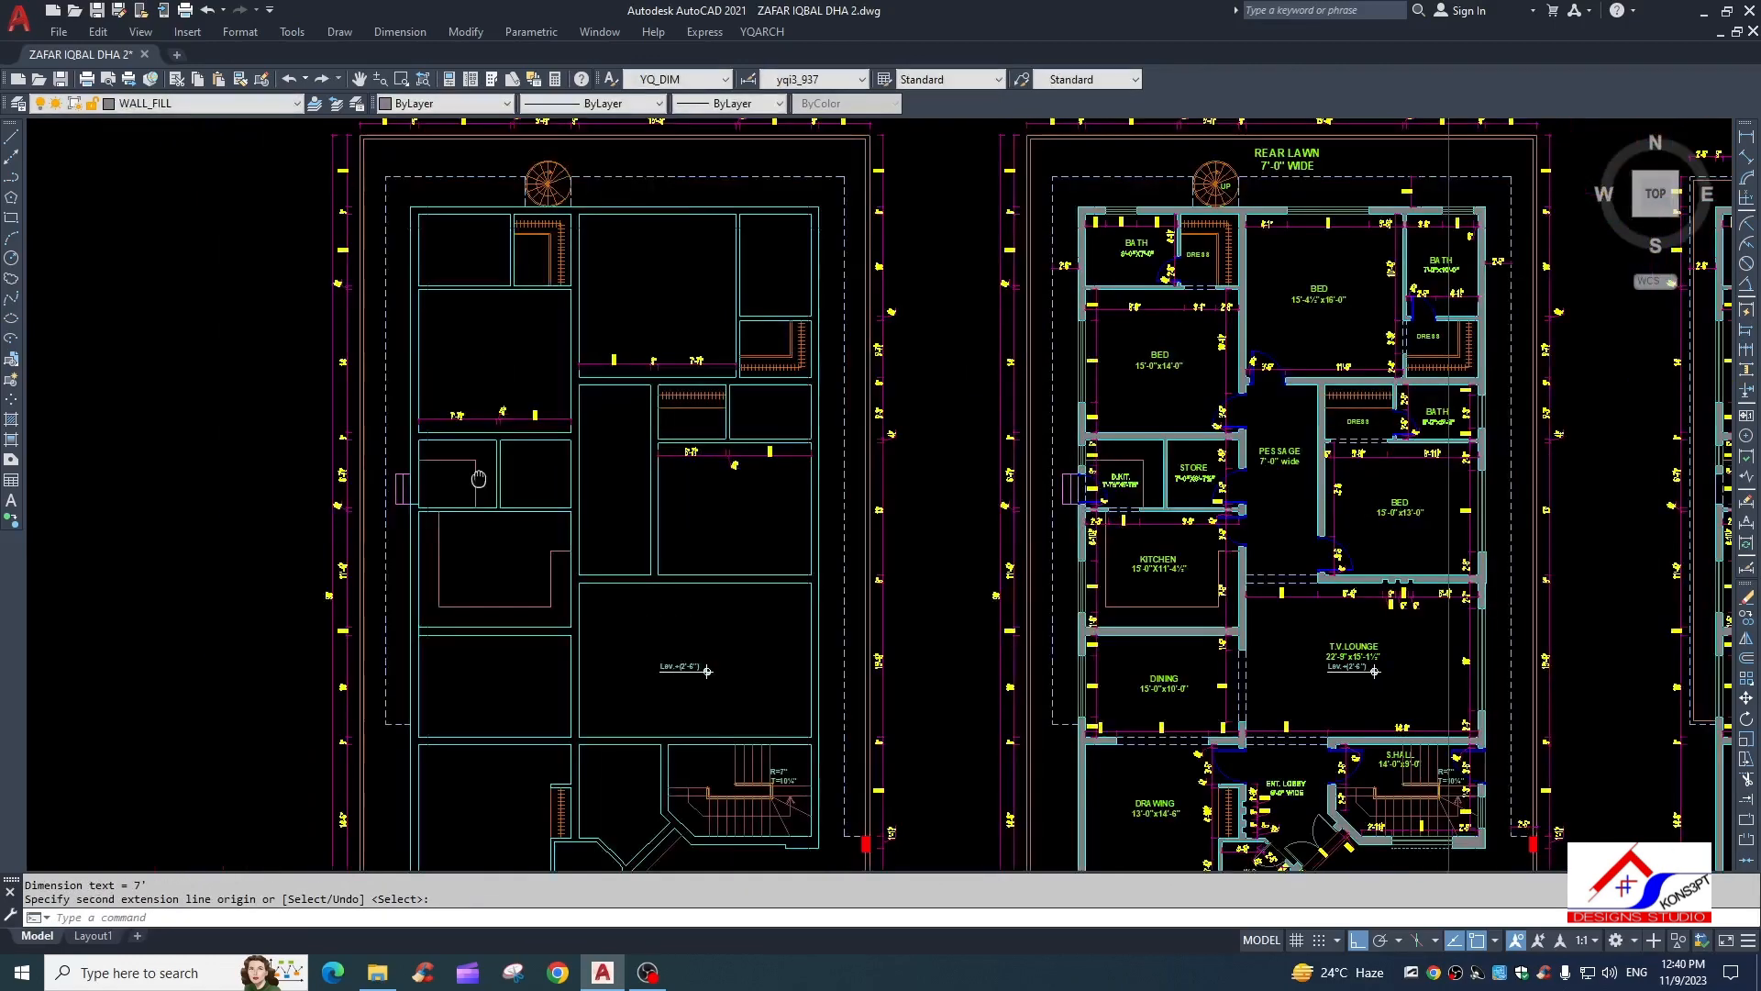
key("Escape")
key("Escape")
Dimension the staircase room's width above its upper wall and match it to the outer 9" dimension on the right
scroll(576, 519, "up", 5)
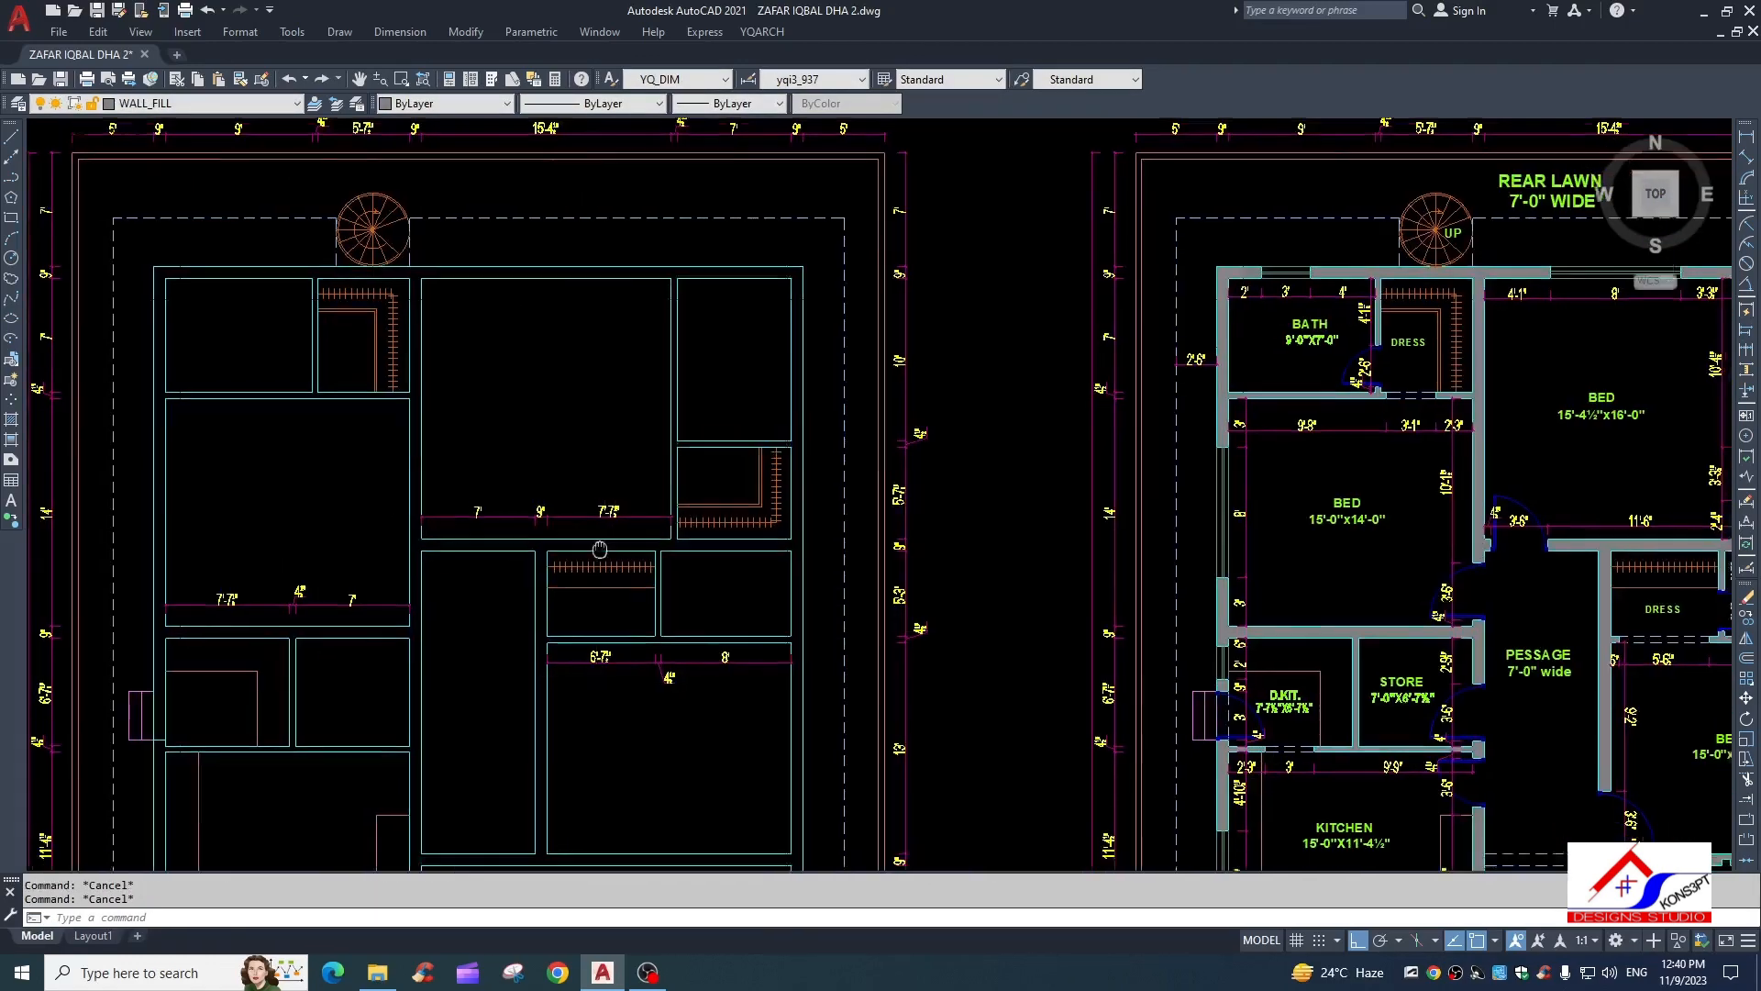
scroll(587, 514, "up", 3)
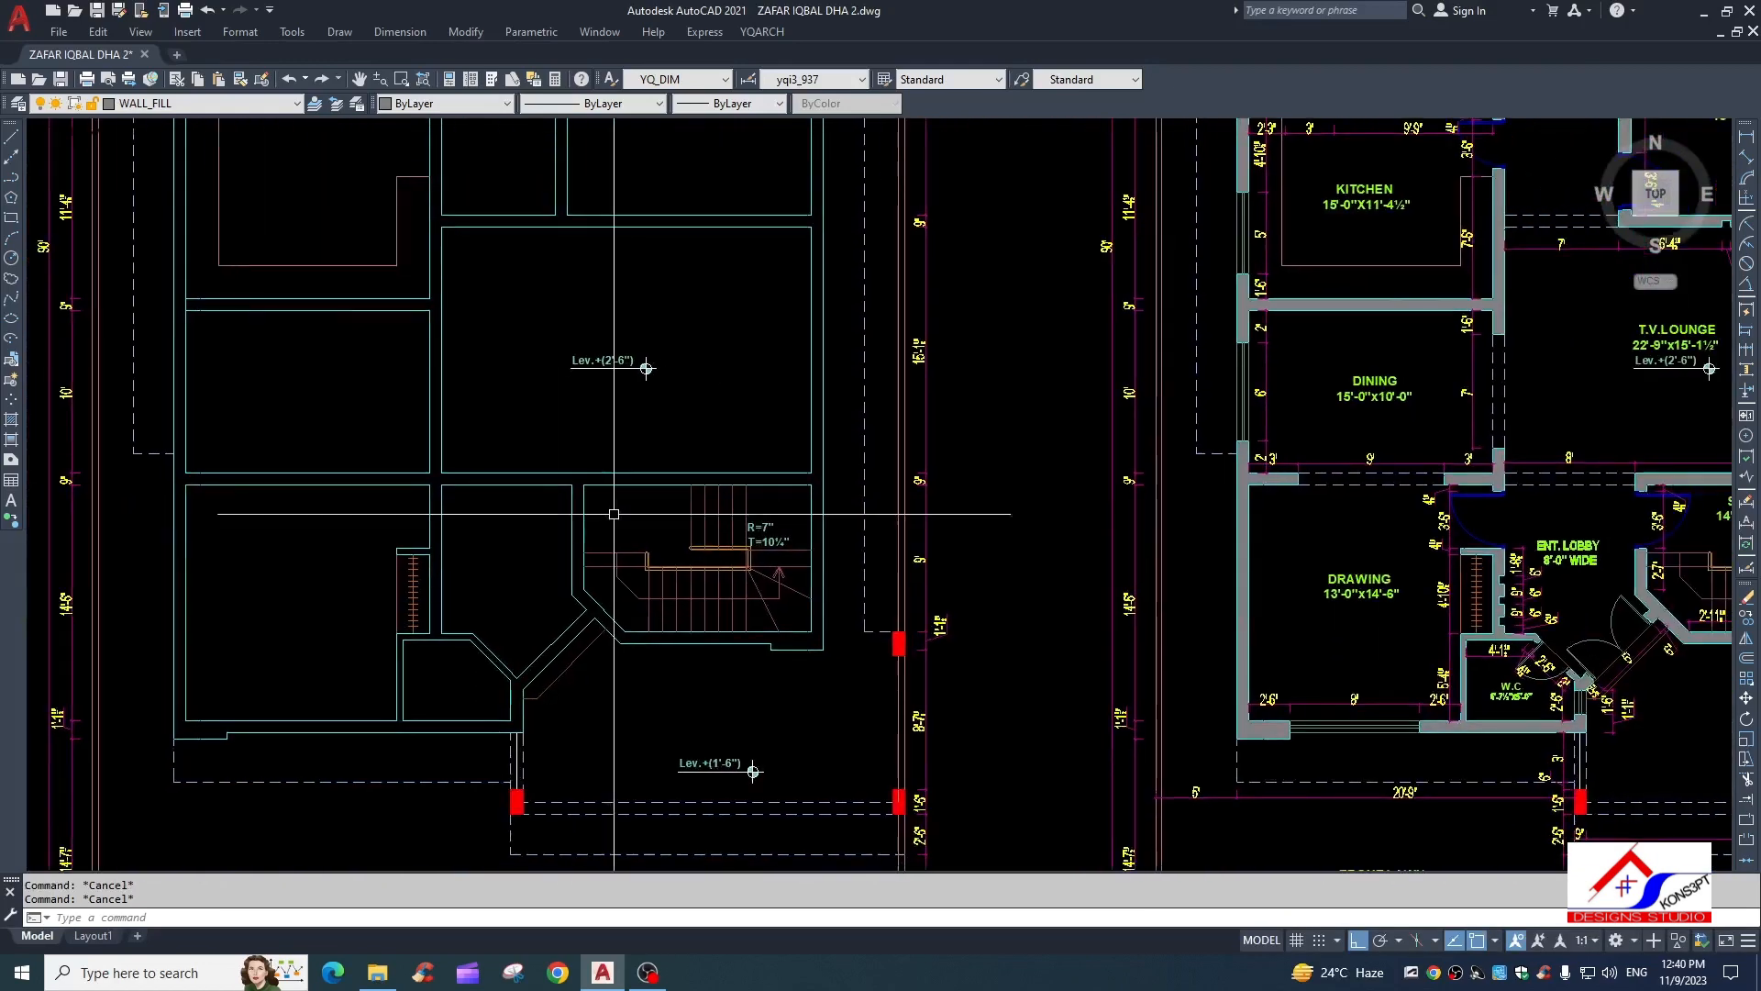
type("dli")
key("Return")
key("Return")
left_click(688, 462)
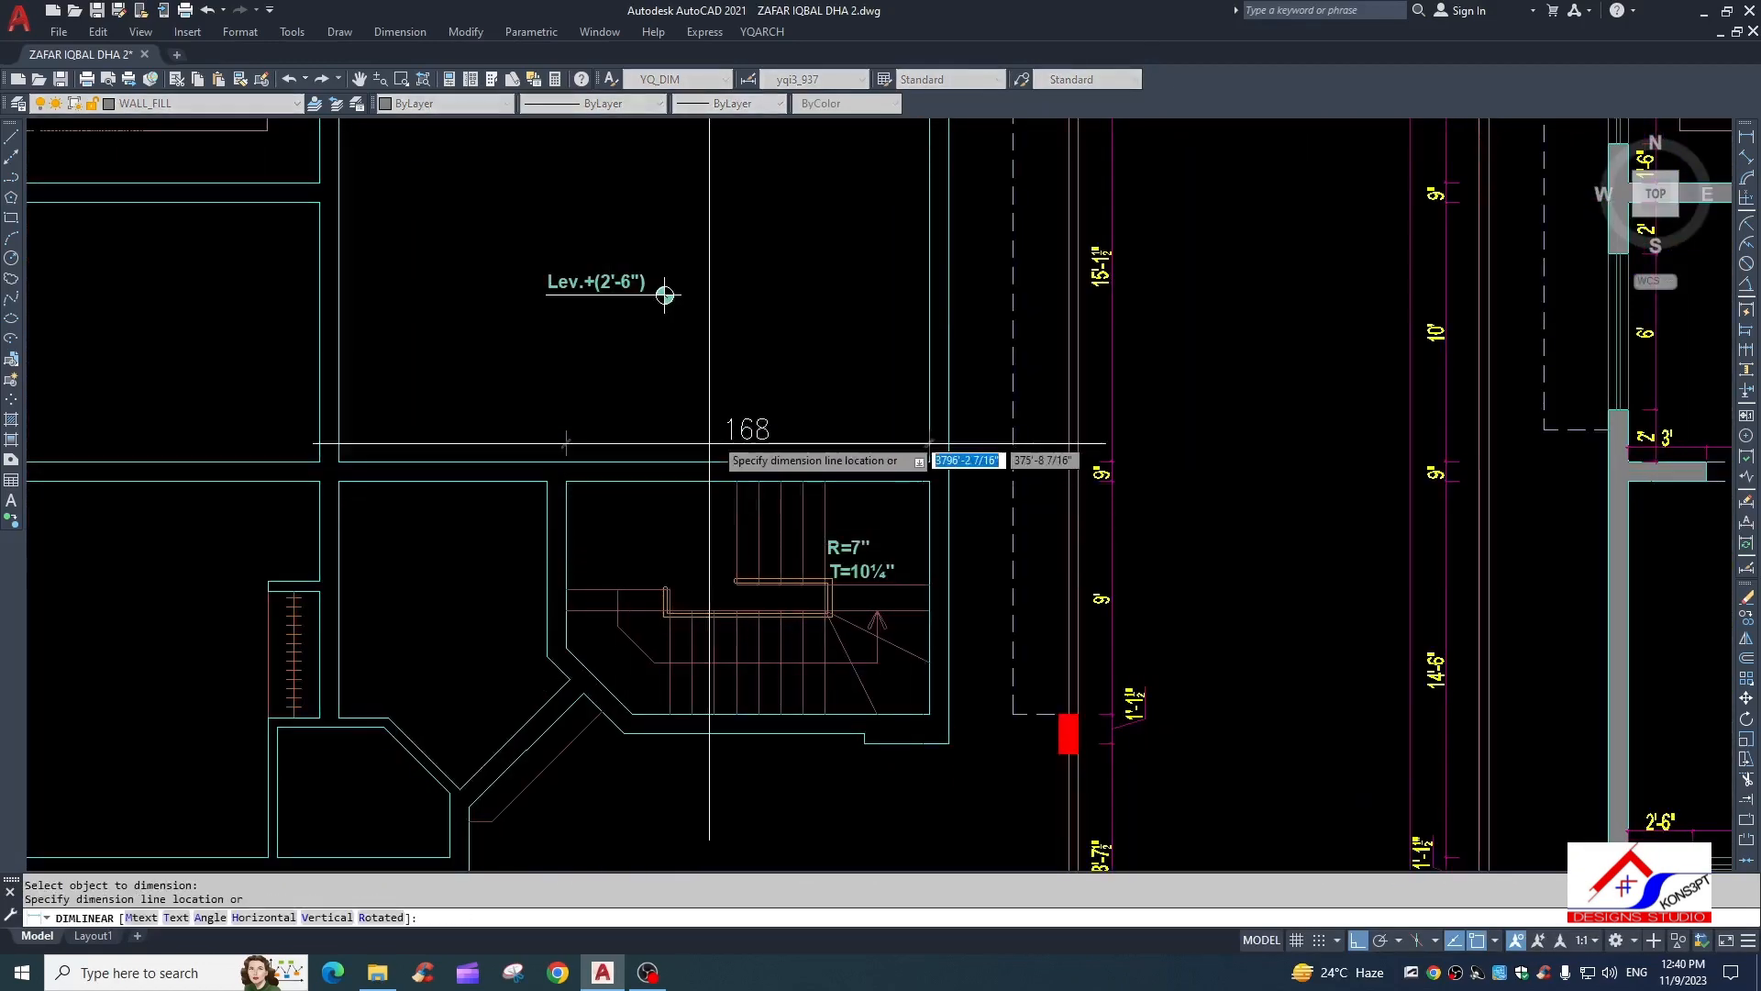
left_click(747, 433)
type("ma")
key("Return")
left_click(1103, 472)
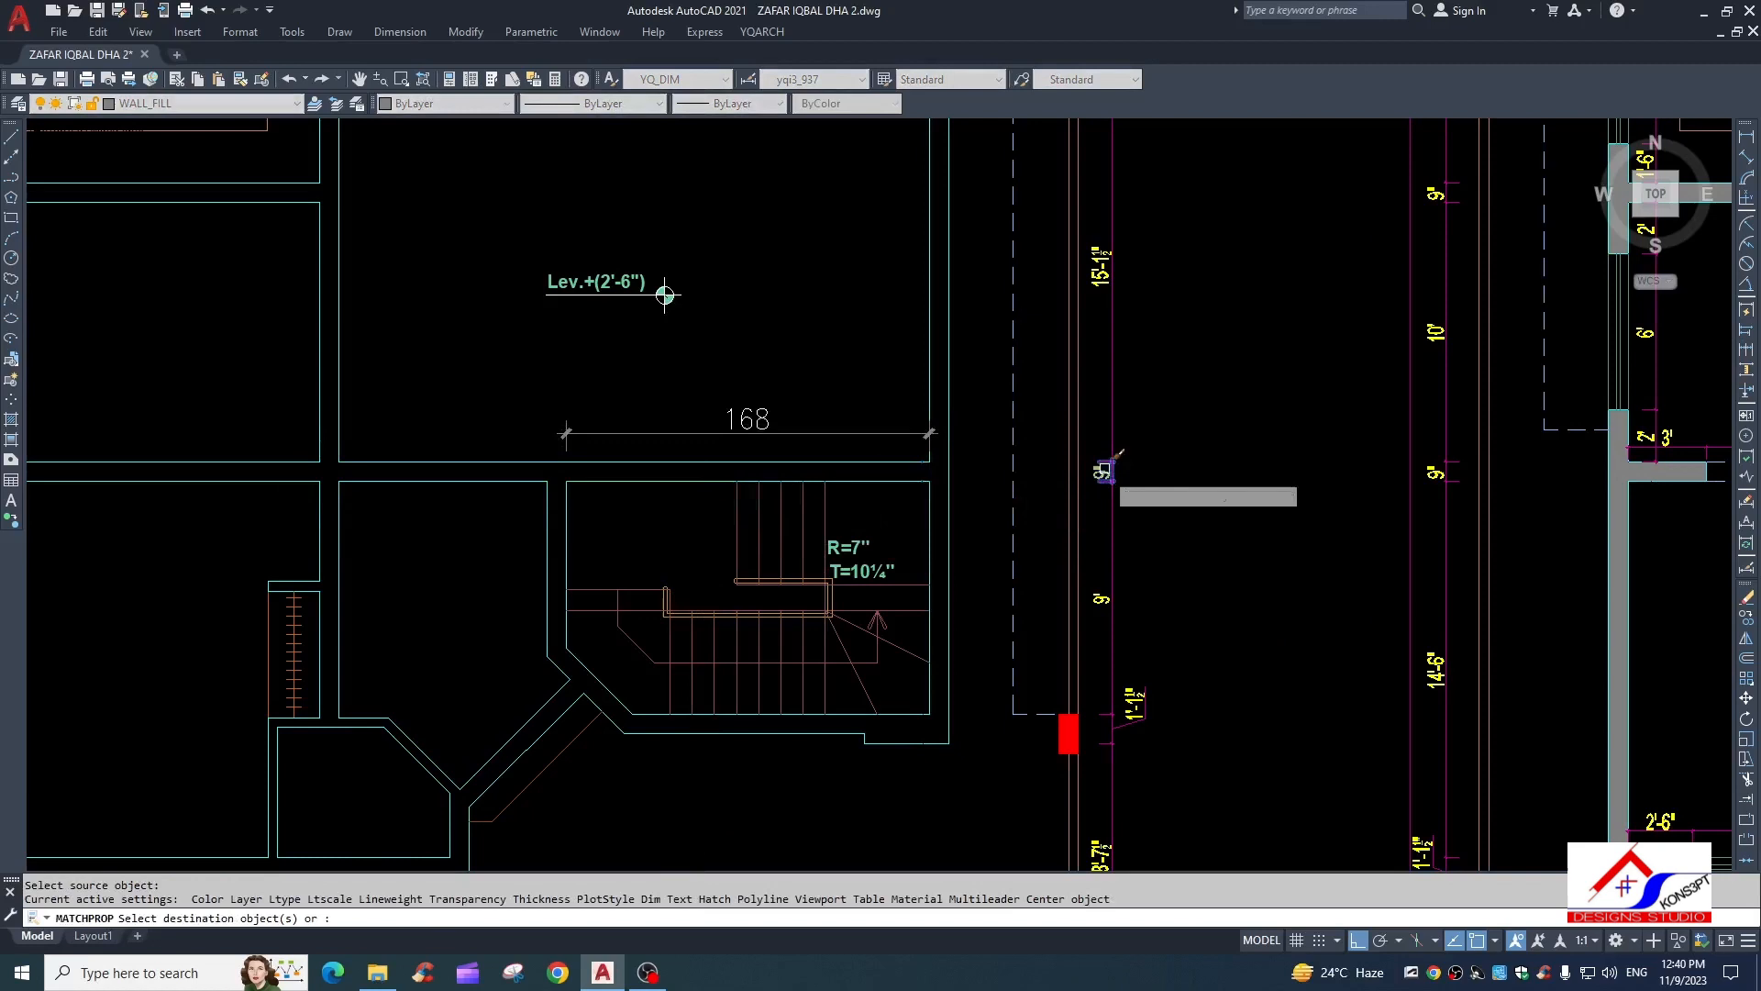
left_click(606, 410)
key("Return")
Continue the staircase room dimension across the dividing wall and the entrance lobby to the lobby's left wall
type("dco")
key("Return")
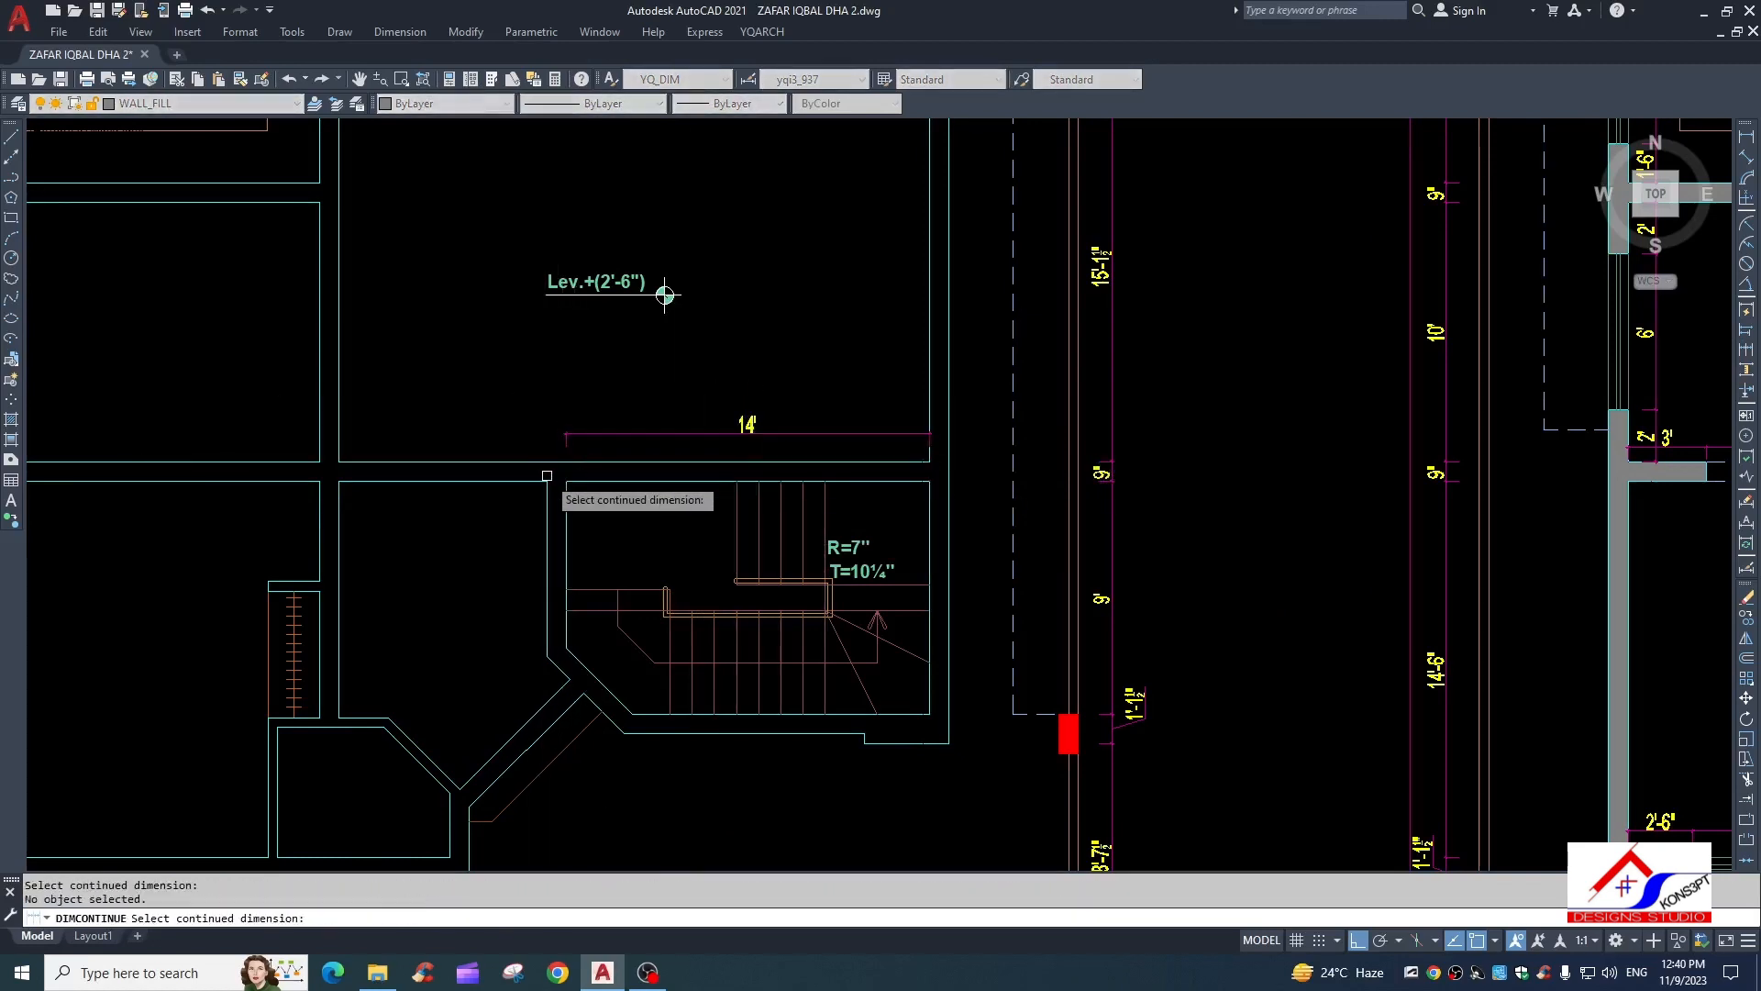
left_click(567, 431)
left_click(547, 461)
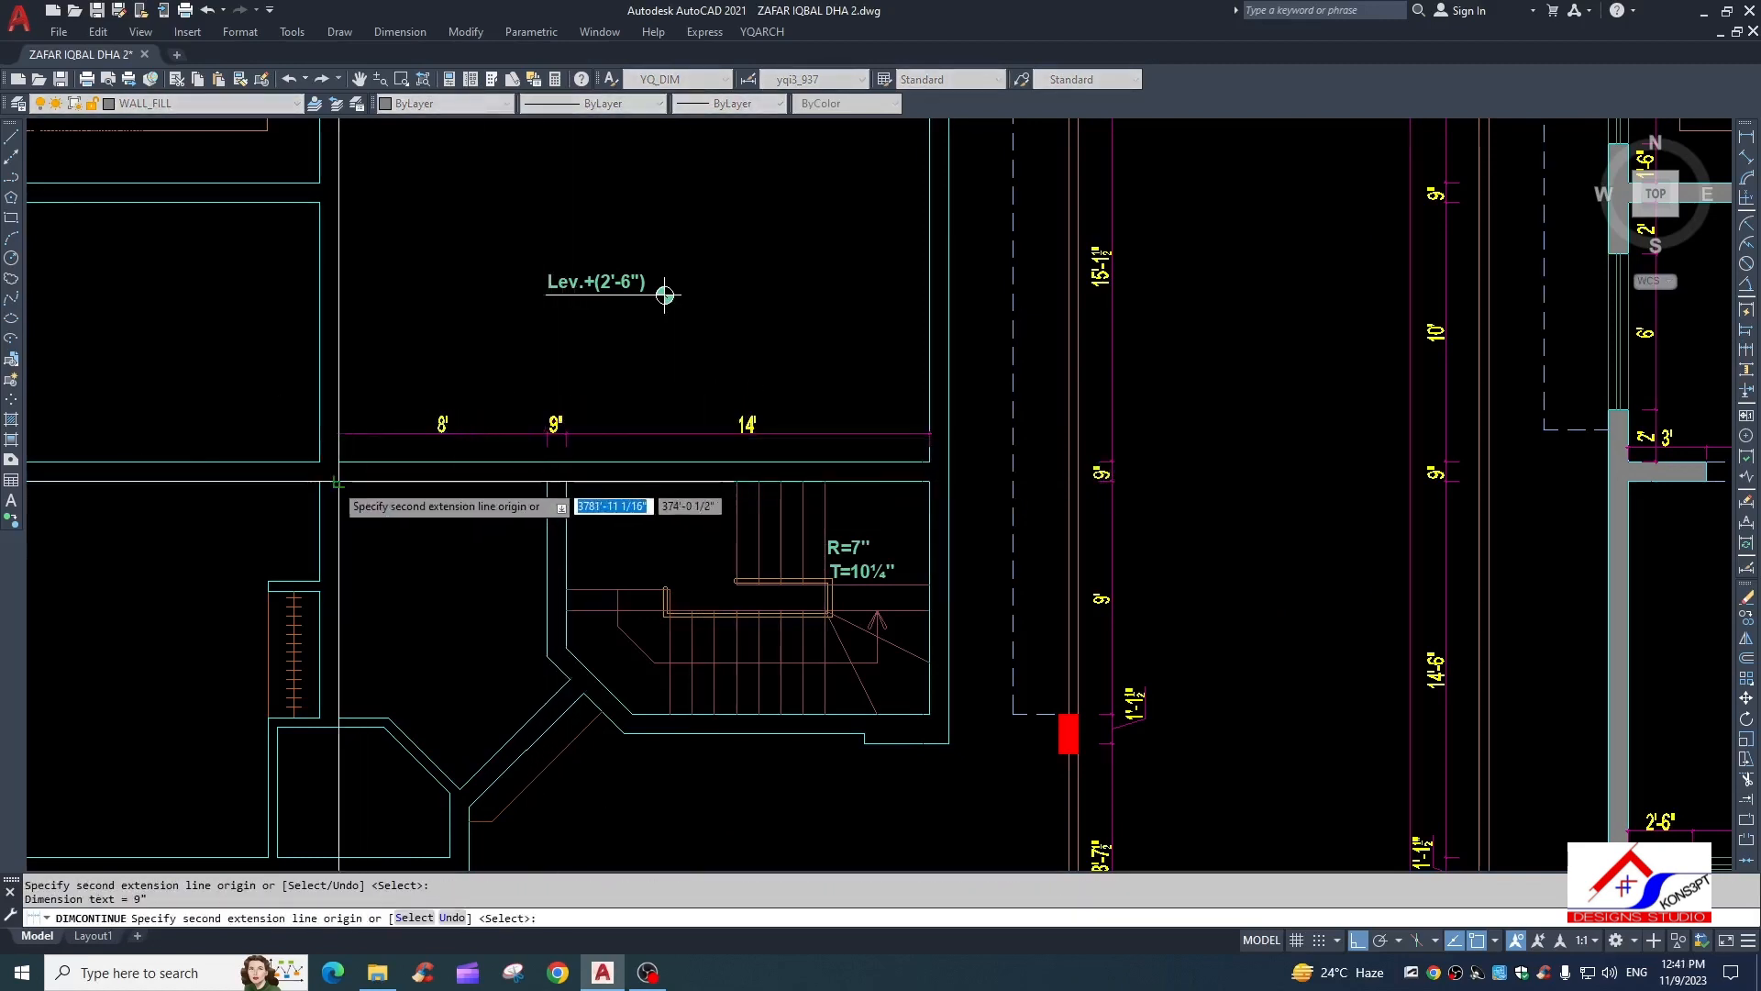
left_click(339, 461)
key("Escape")
key("Escape")
Dimension the width of the projecting wall segment at the staircase room's front right corner, placed below it
scroll(665, 294, "down", 3)
scroll(536, 528, "up", 4)
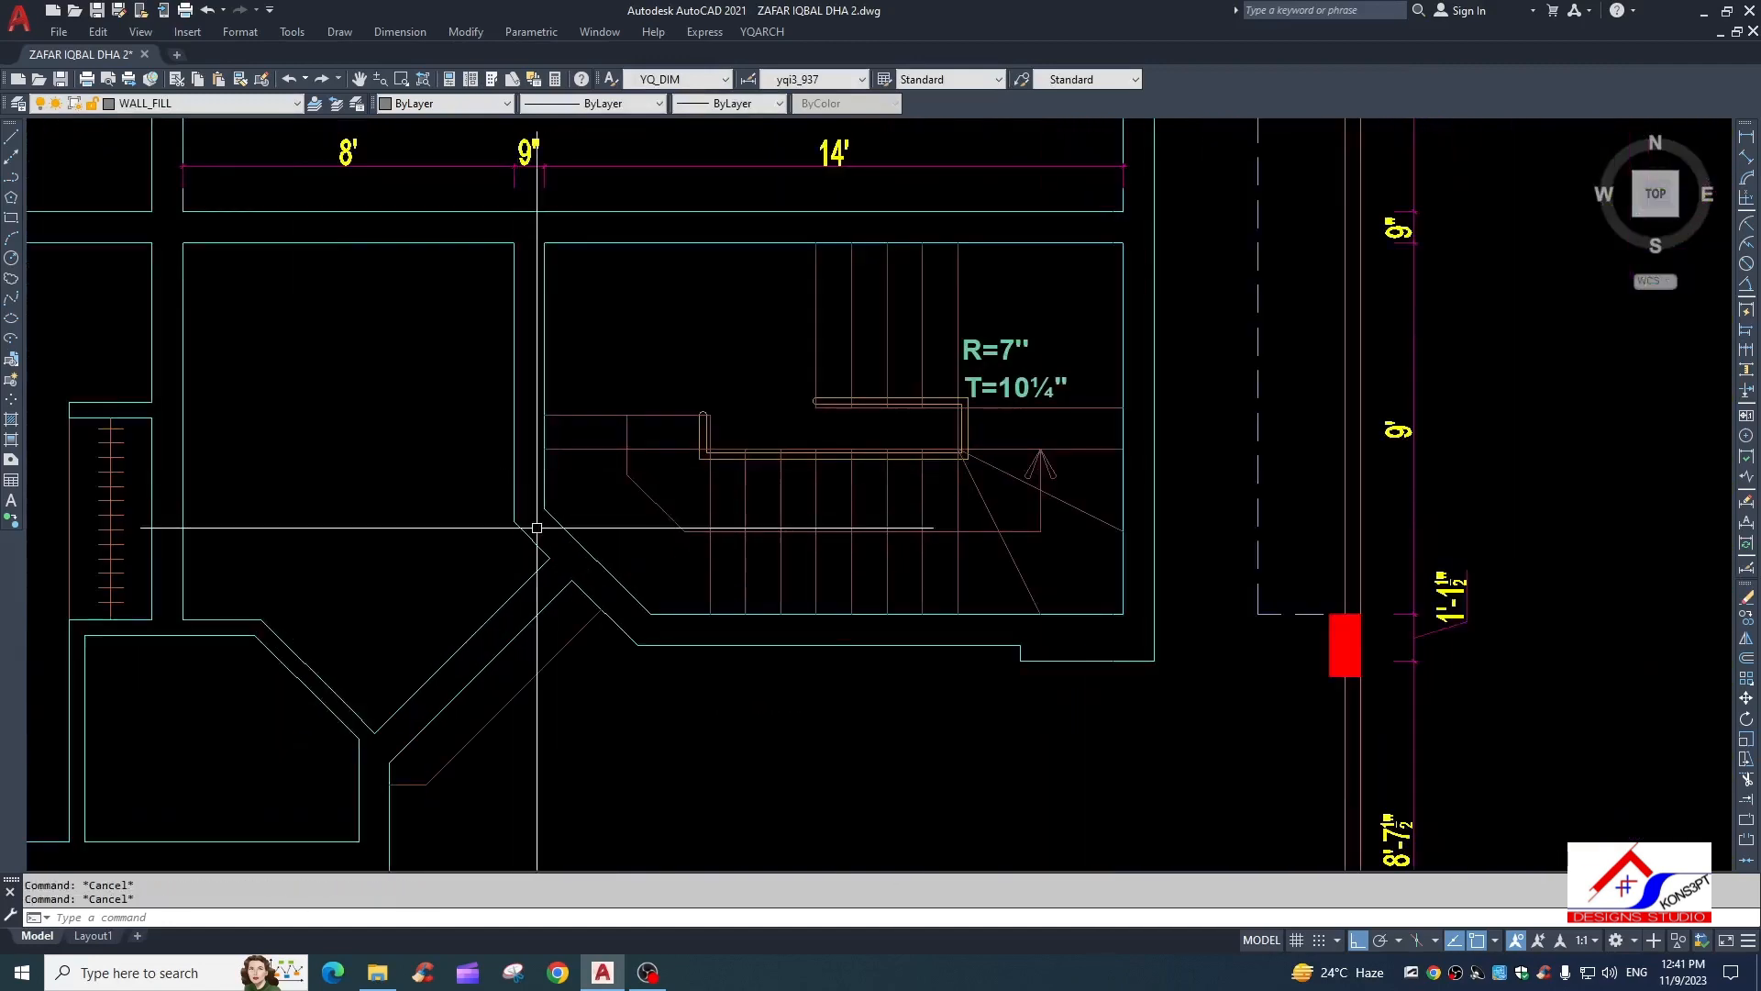
scroll(550, 513, "up", 2)
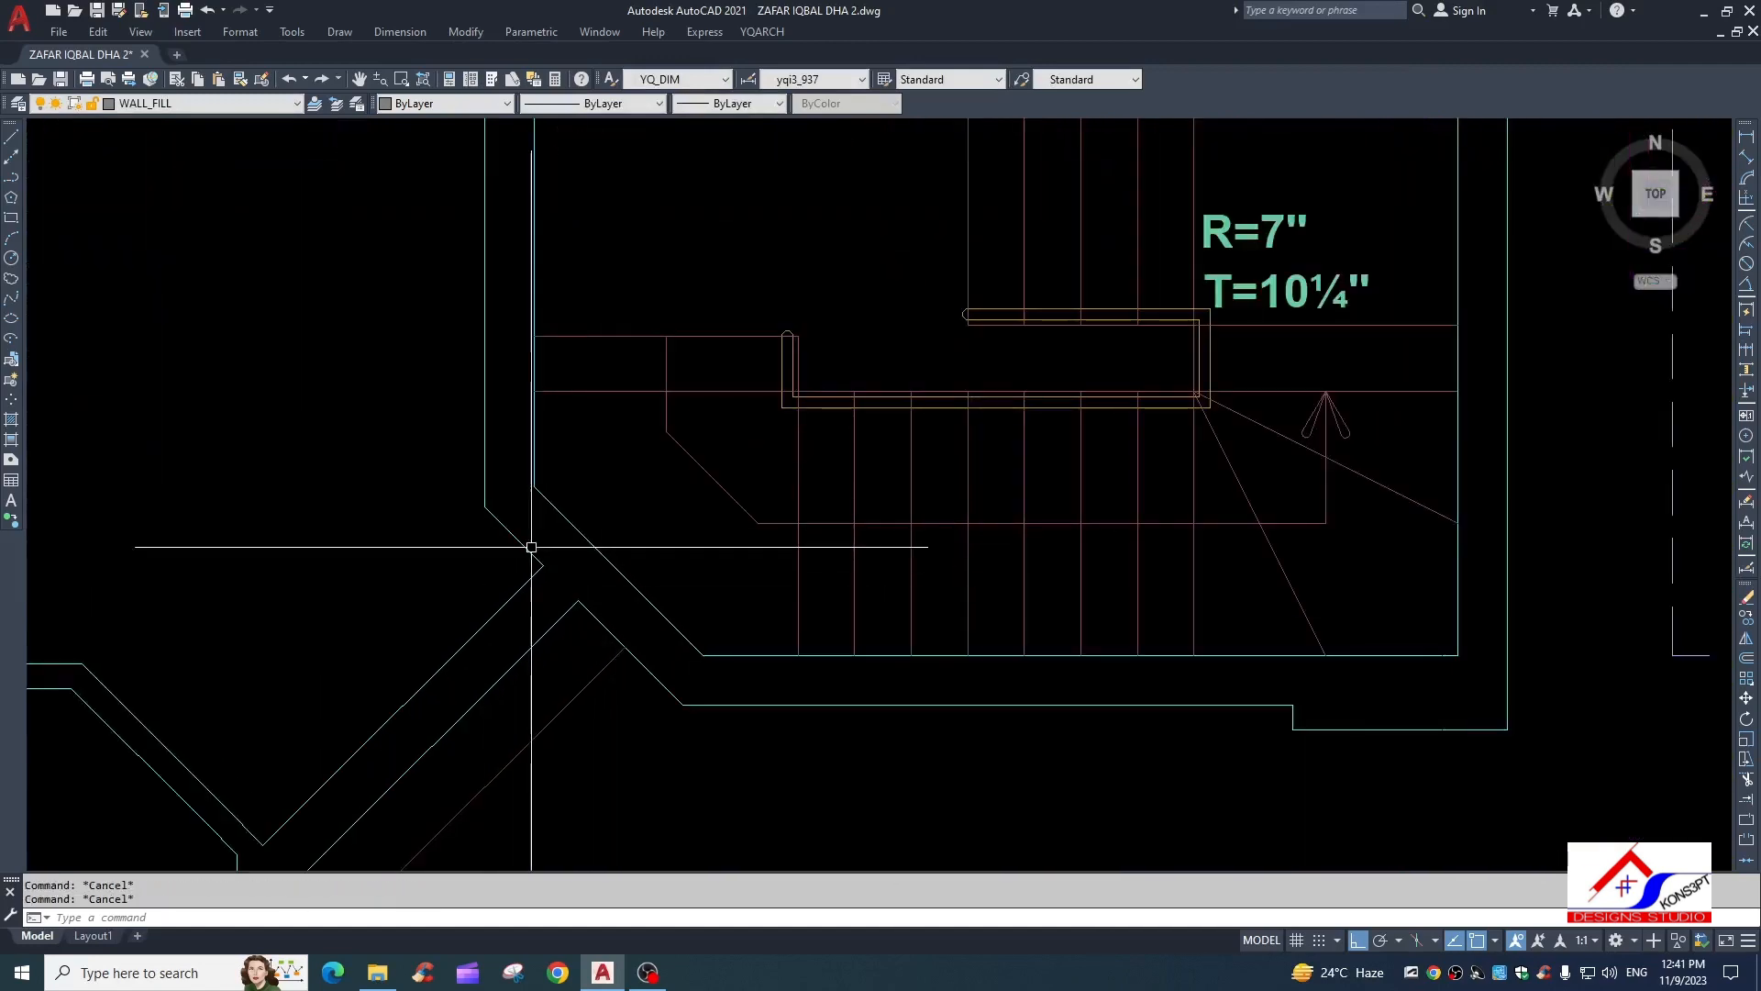
scroll(514, 536, "down", 2)
scroll(459, 513, "up", 2)
scroll(454, 511, "down", 3)
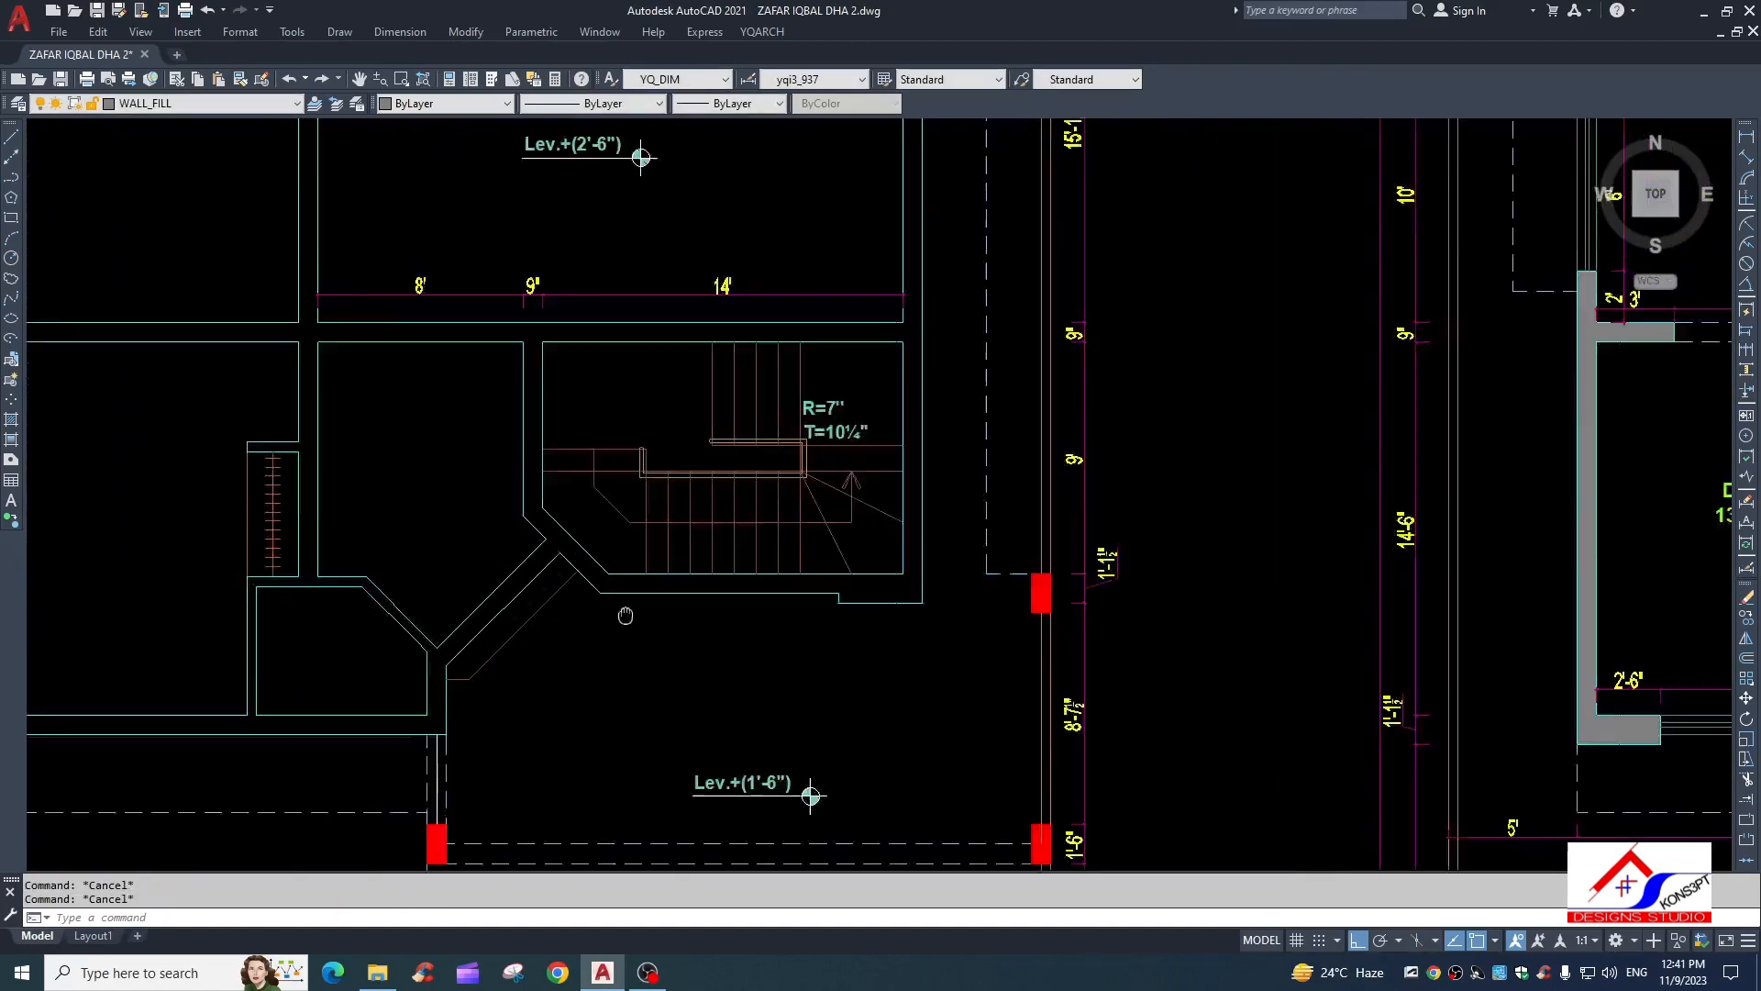
scroll(512, 536, "up", 2)
scroll(464, 427, "down", 2)
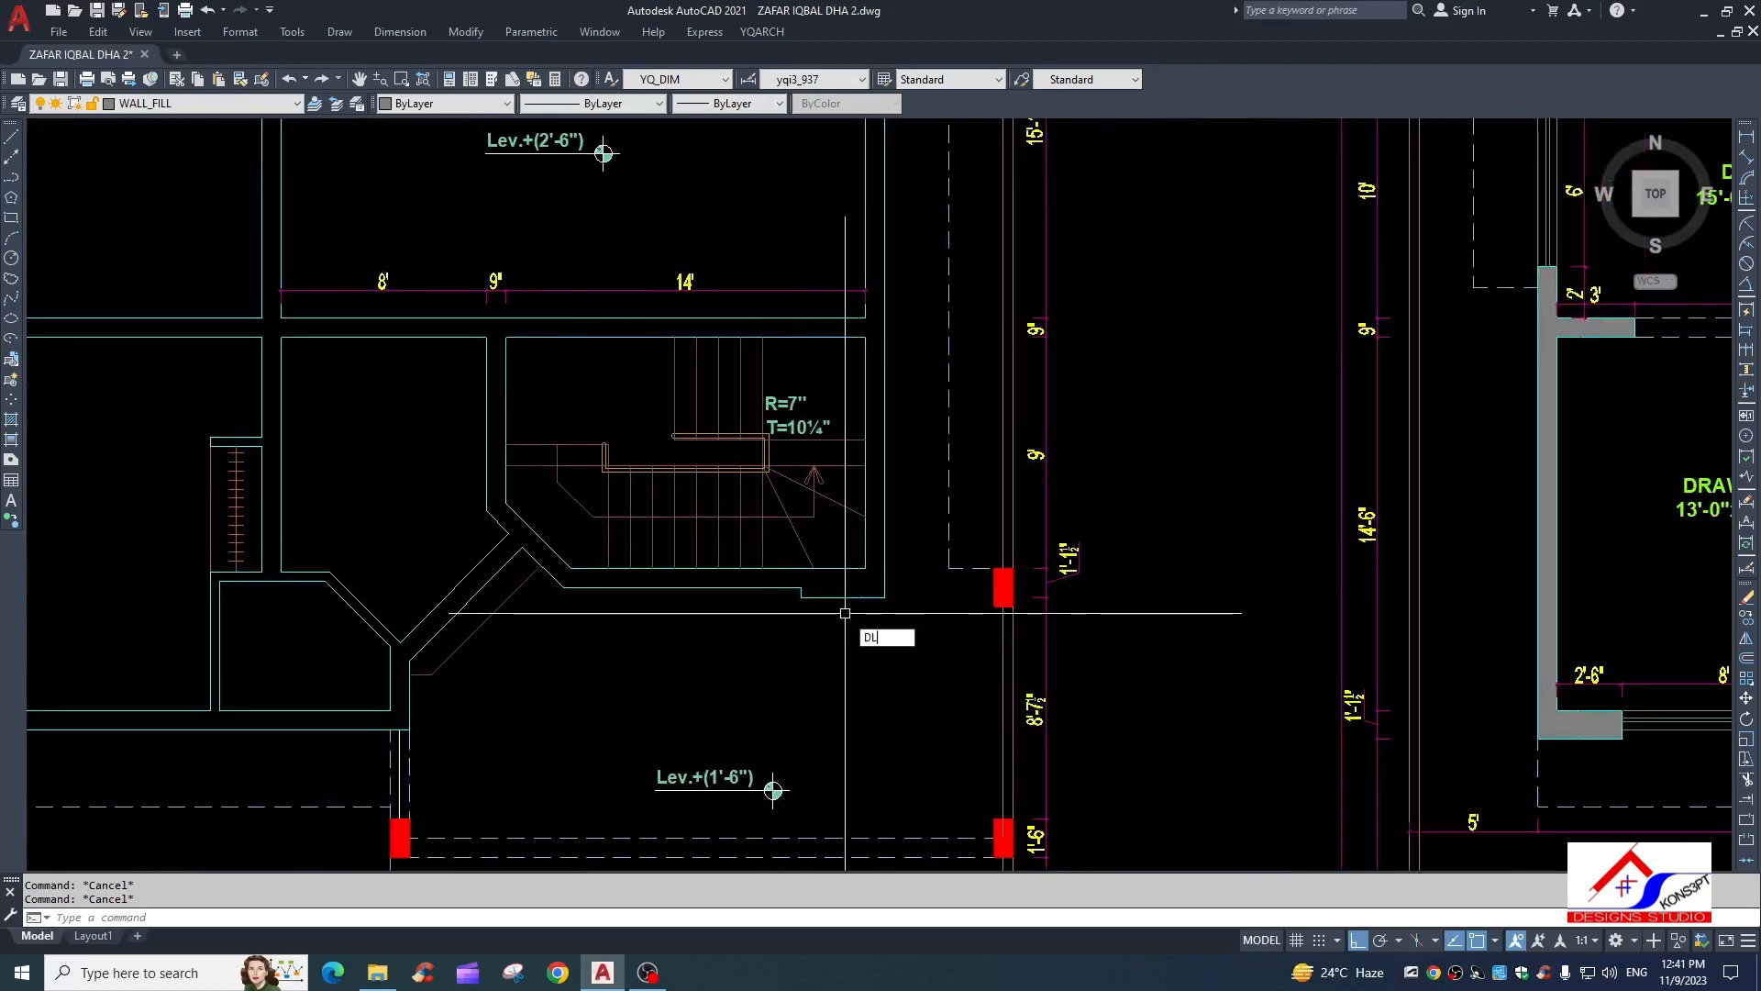
key("Return")
scroll(865, 569, "up", 2)
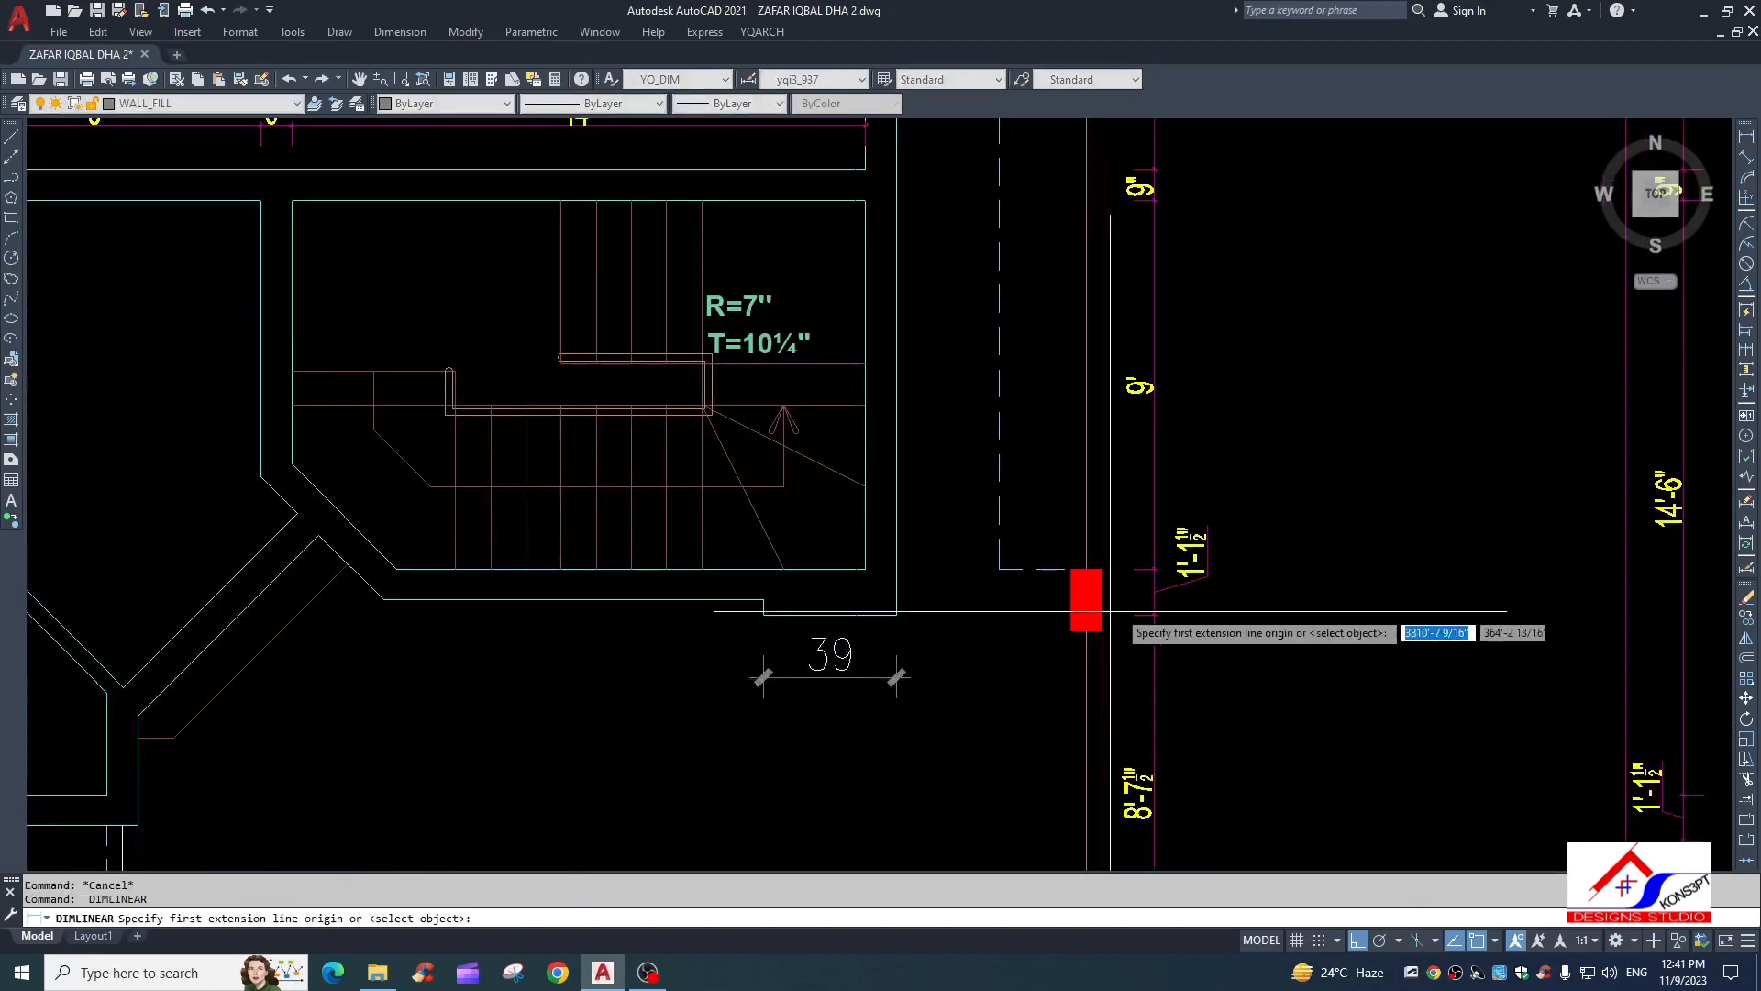
Match the projecting wall segment's dimension properties to the outer 1'-1½" dimension
key("Escape")
type("ma")
key("space")
left_click(1149, 592)
left_click(767, 676)
left_click(840, 728)
key("Escape")
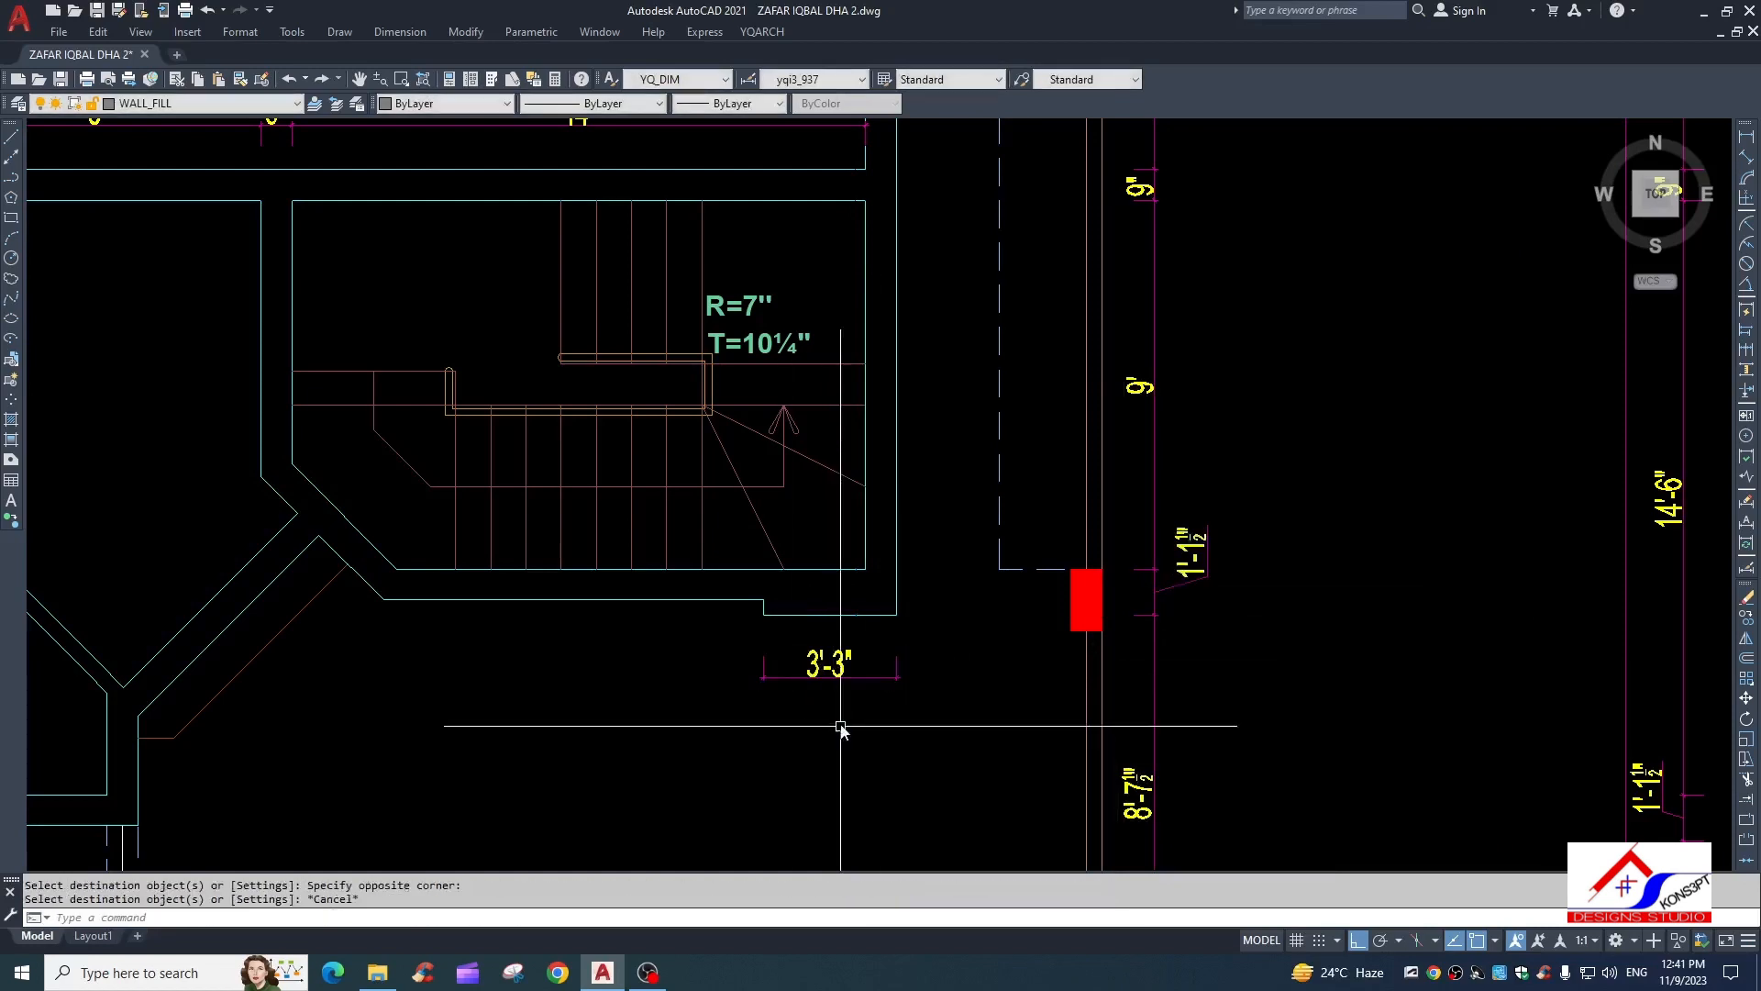
Continue the wall-projection dimension to the right boundary wall and to the outer corner where the angled porch wall begins
type("DC")
key("Return")
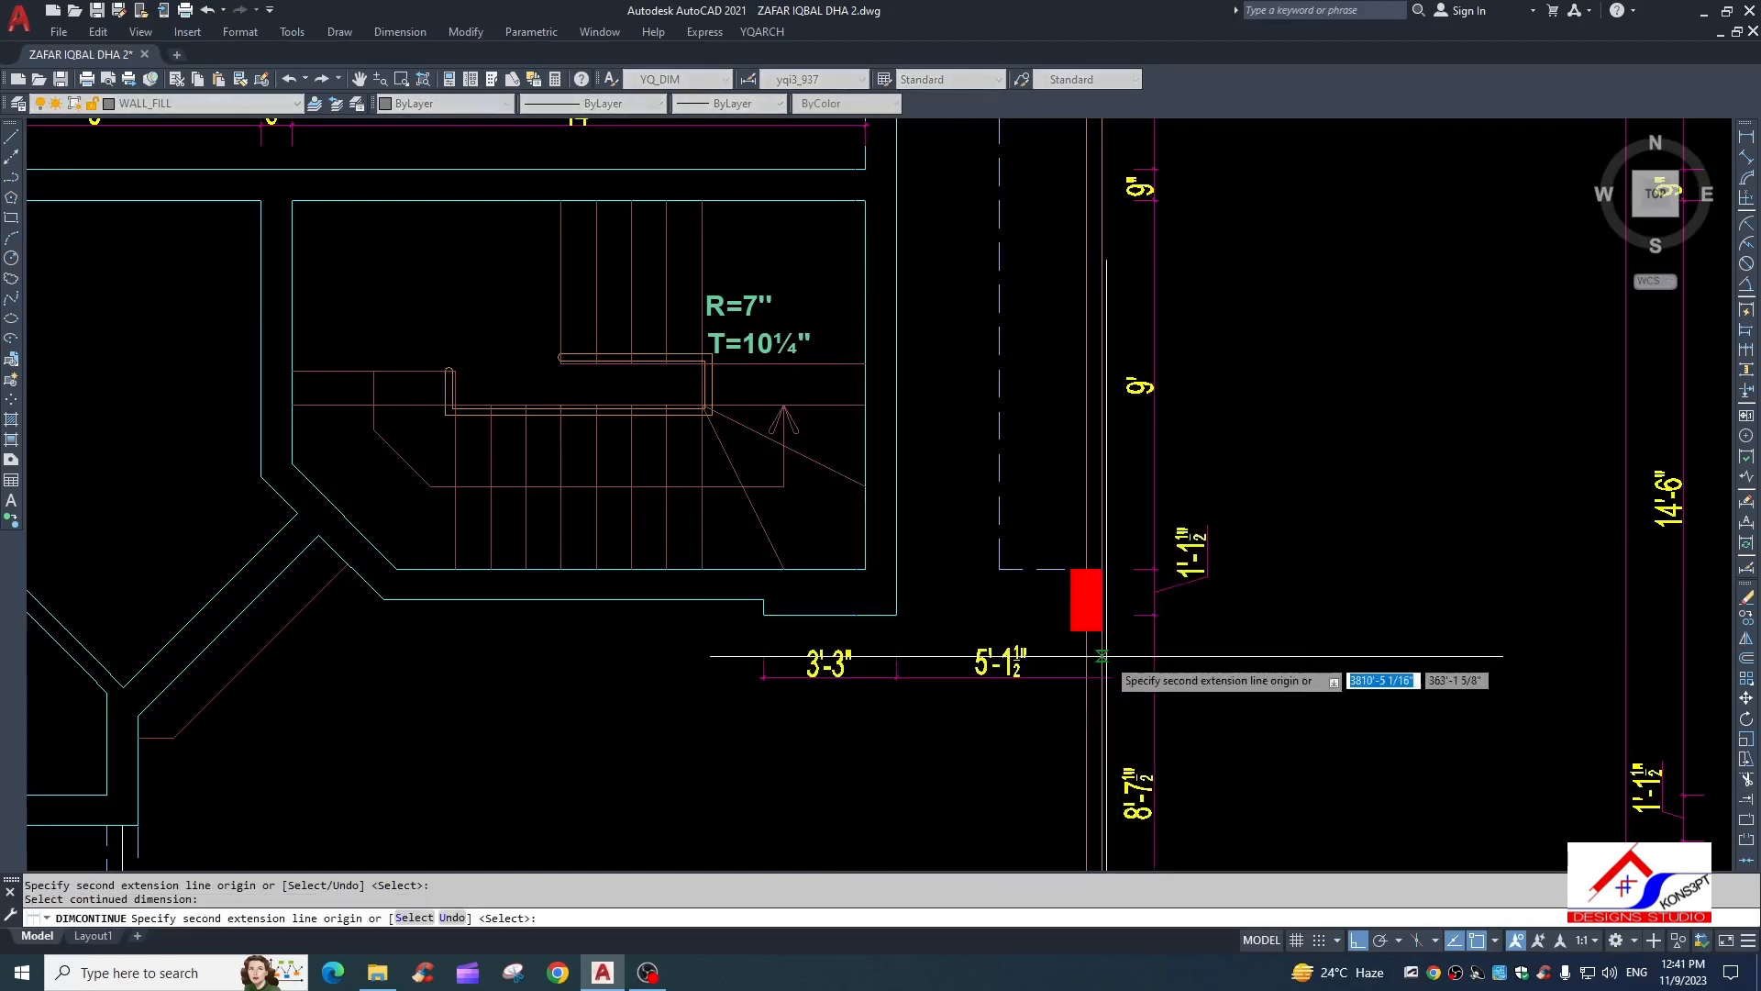
left_click(1102, 679)
key("Return")
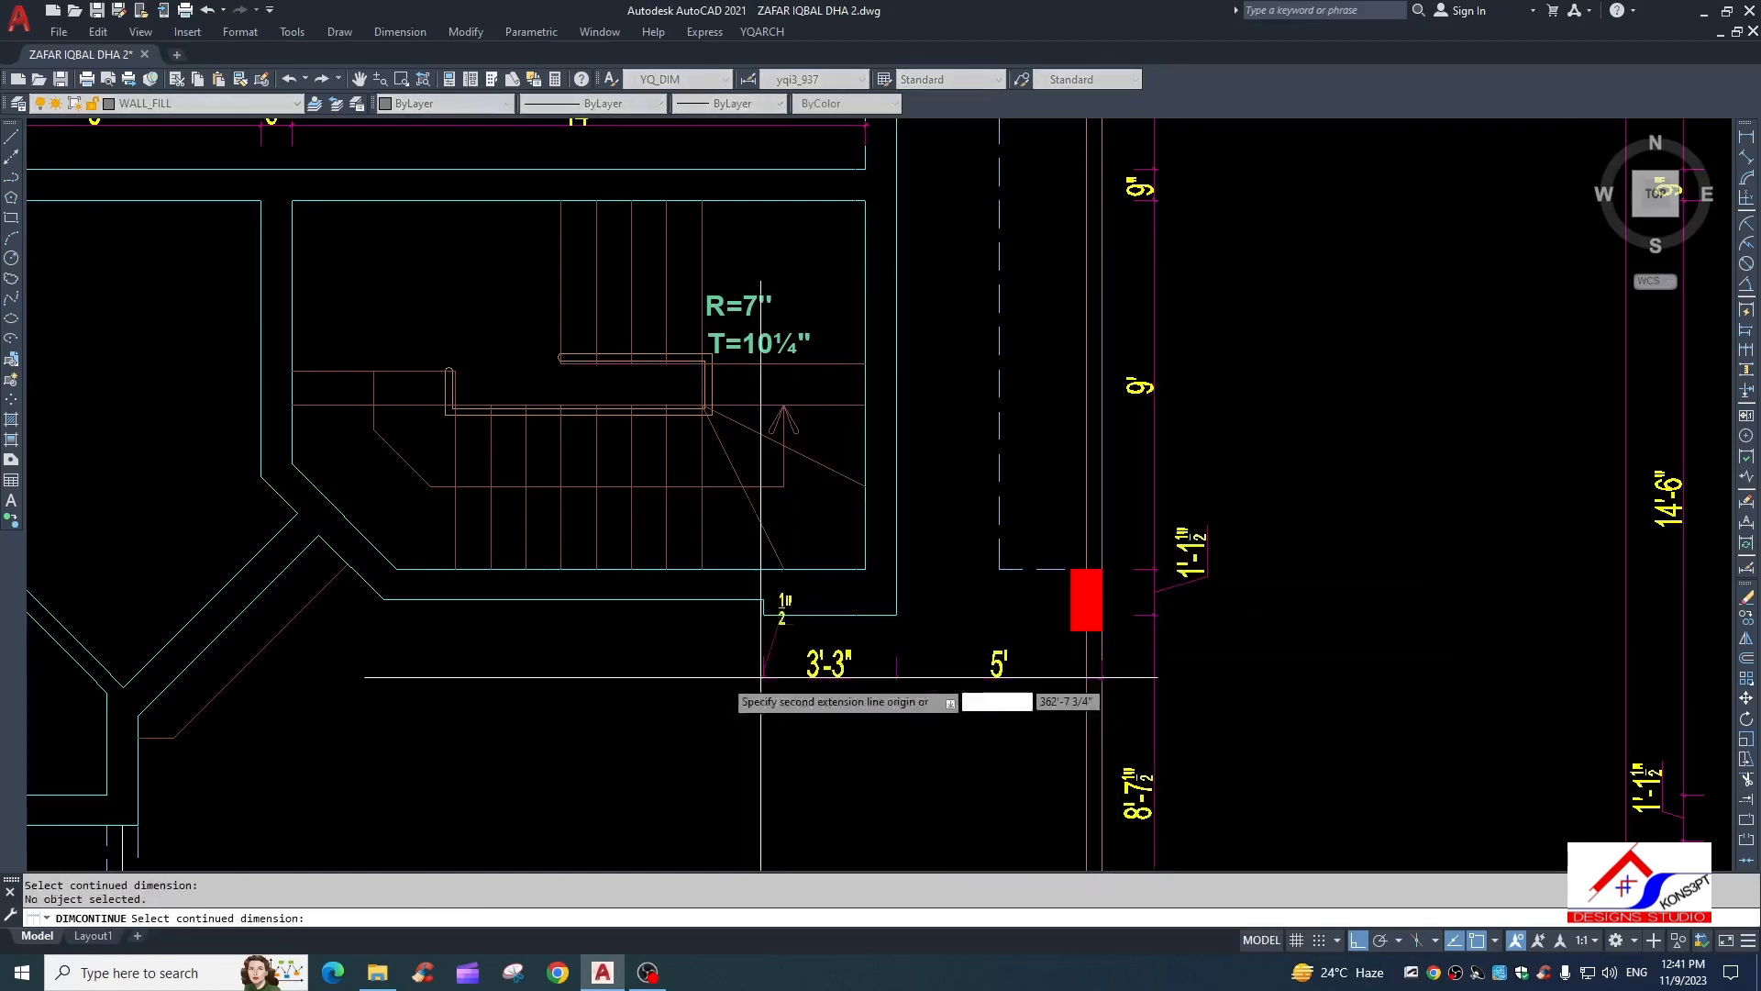
left_click(362, 605)
key("Escape")
key("Escape")
scroll(523, 582, "down", 5)
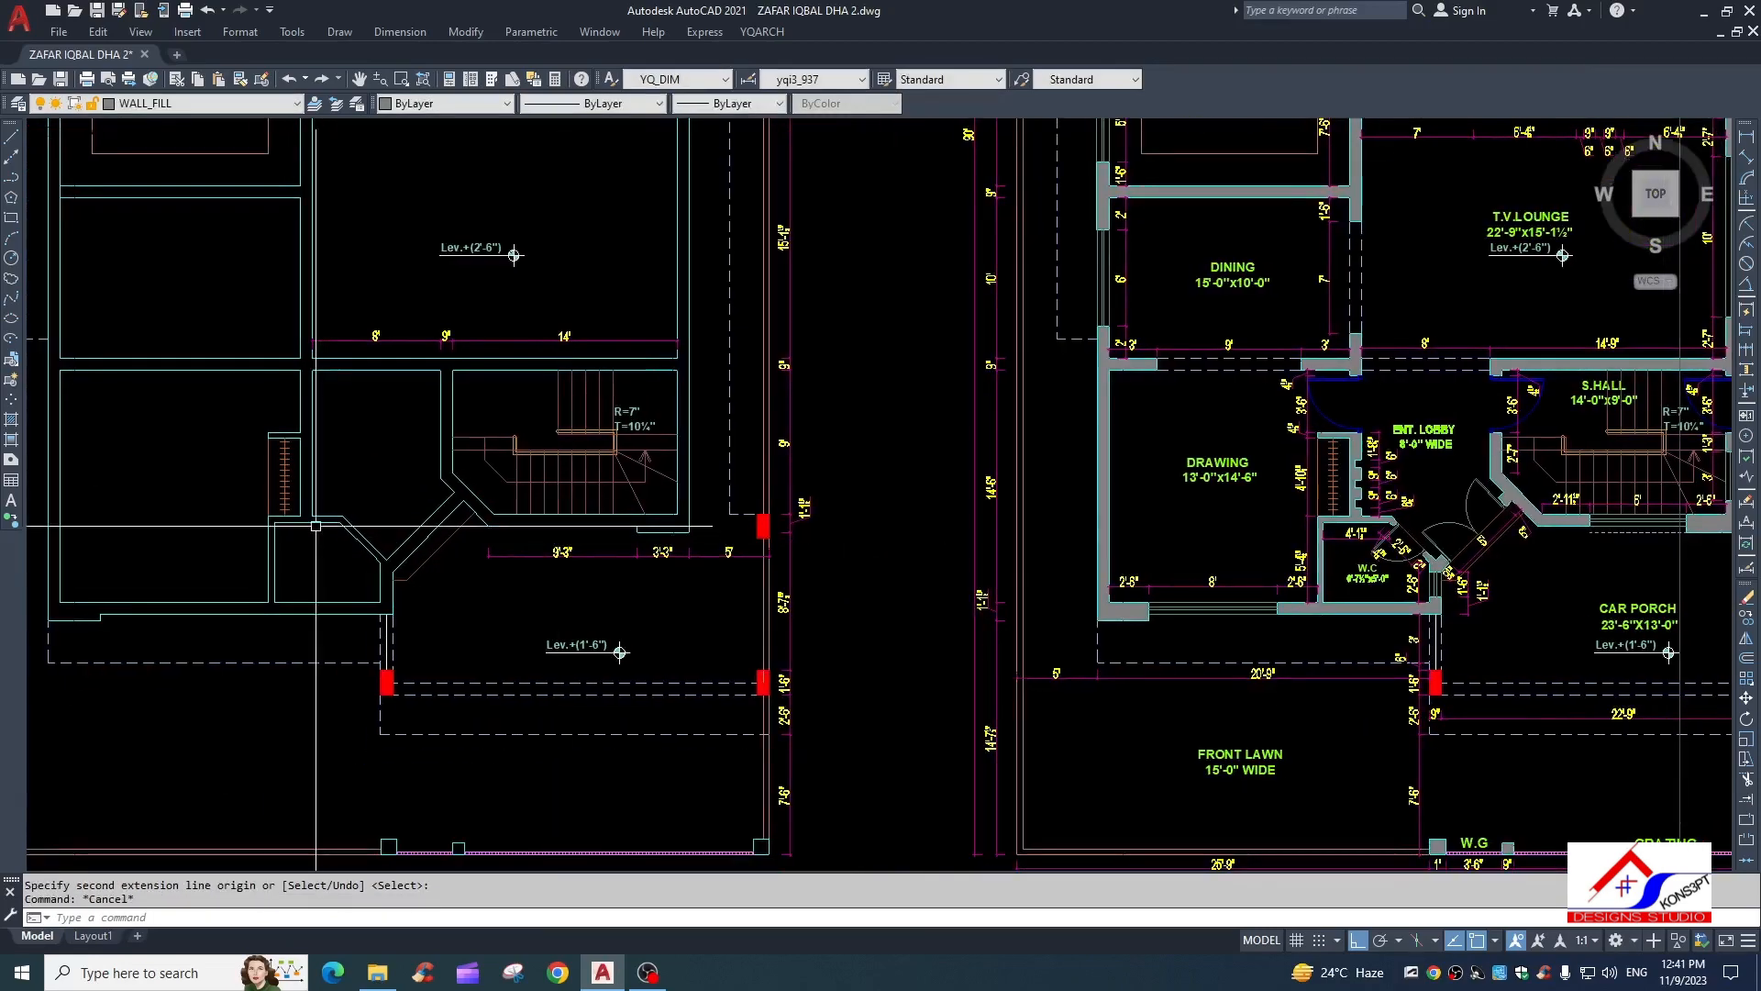
Erase the stair walking line's segments around the lower left landing and along the lower flight, keeping the arrow's vertical stem
scroll(515, 559, "up", 2)
scroll(484, 553, "down", 2)
scroll(495, 537, "up", 4)
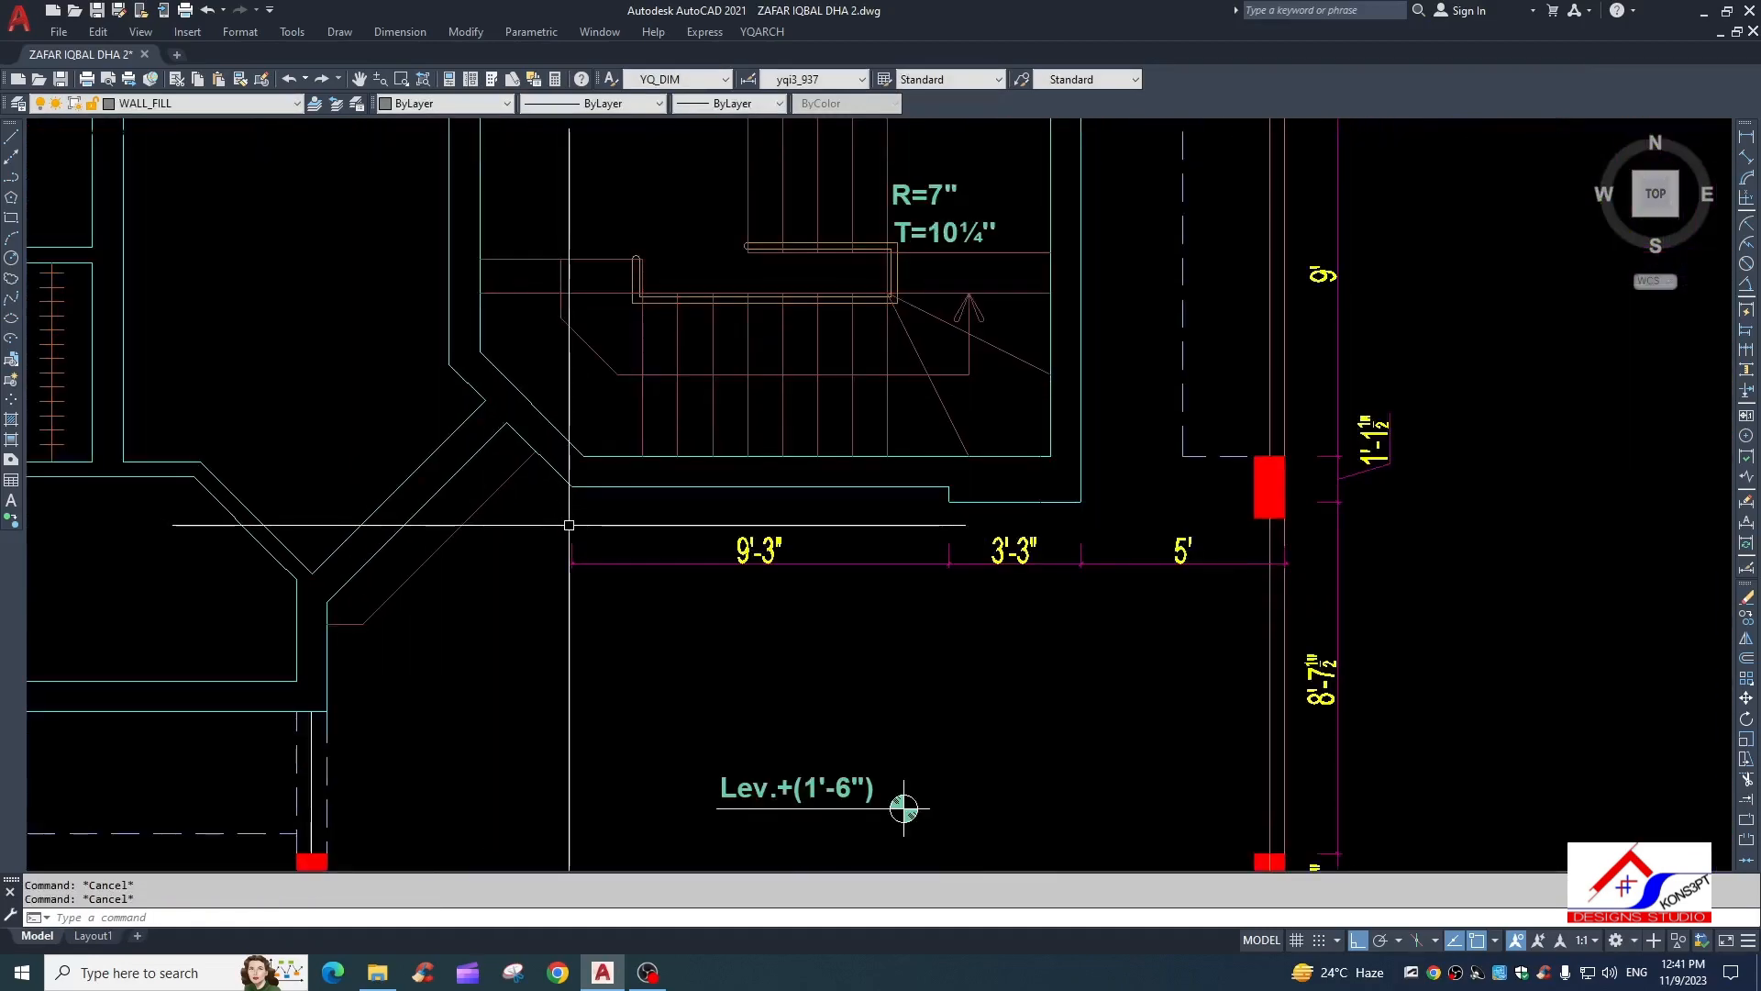
middle_click_drag(696, 429, 704, 574)
scroll(624, 496, "up", 2)
key("Return")
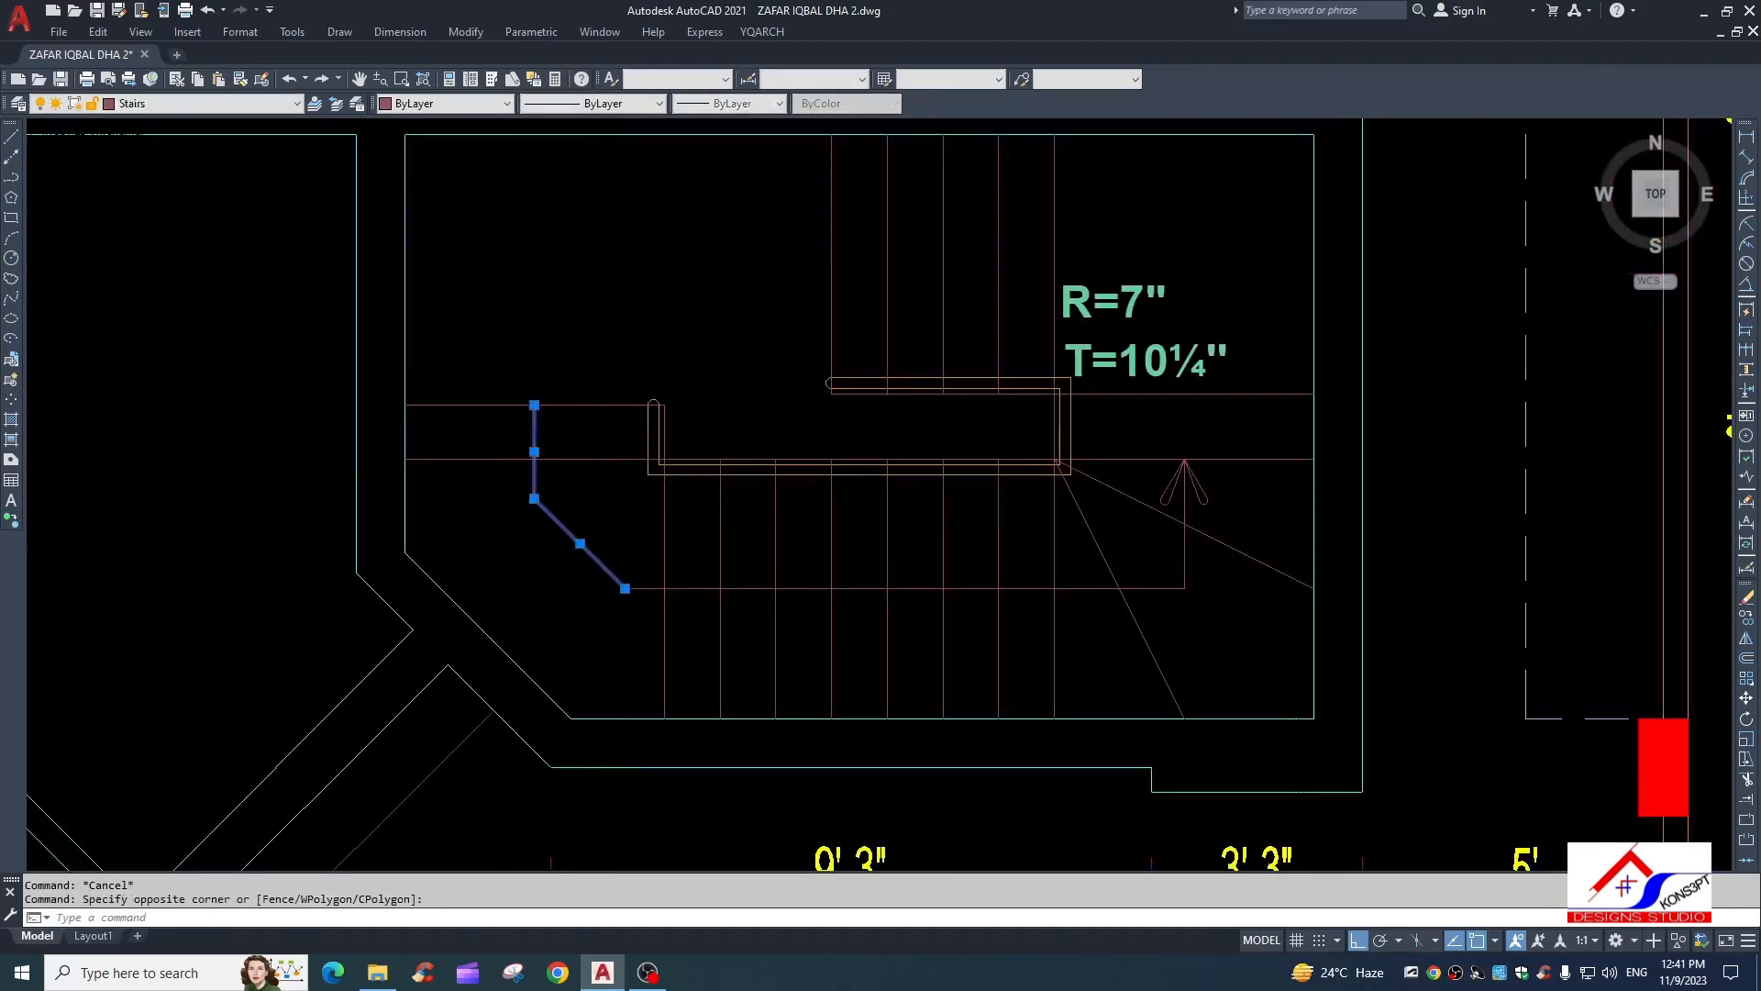
left_click(612, 608)
key("Escape")
key("Escape")
left_click(648, 527)
left_click(592, 614)
type("e")
left_click(597, 483)
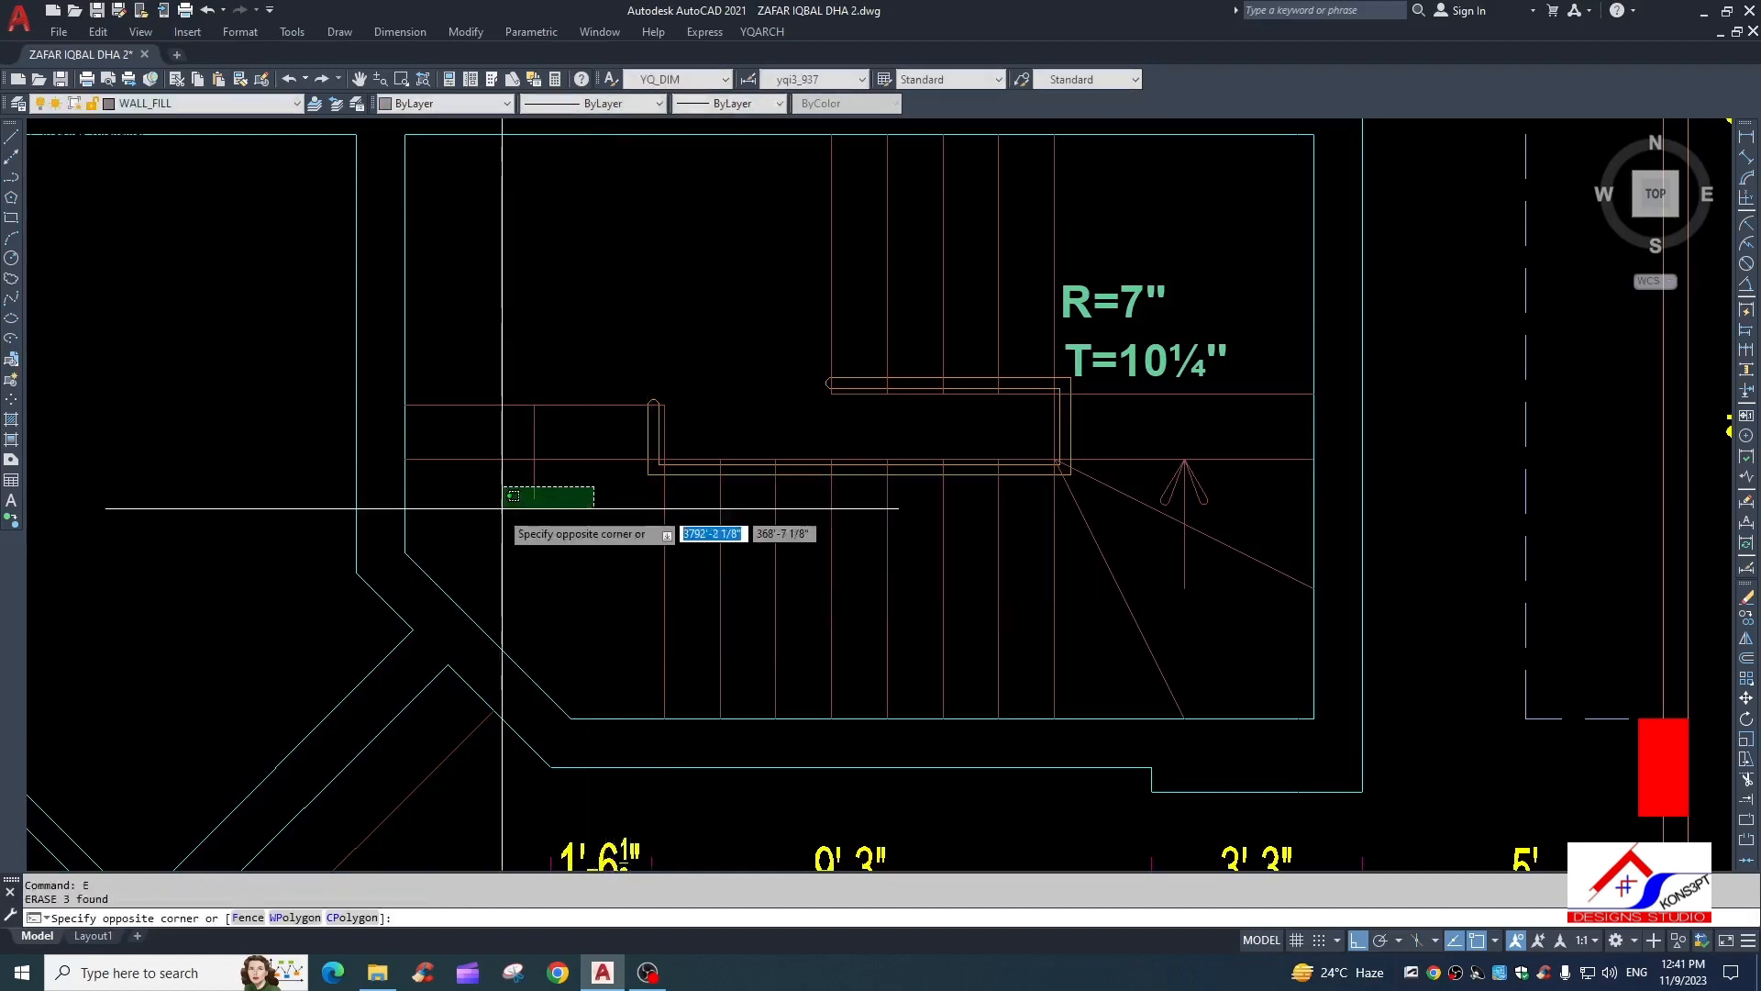
left_click(502, 508)
type("e")
Erase the stray 1'-6½" dimension beside the 9'-3" dimension below the staircase room
scroll(611, 536, "down", 2)
middle_click_drag(602, 481, 607, 428)
key("Escape")
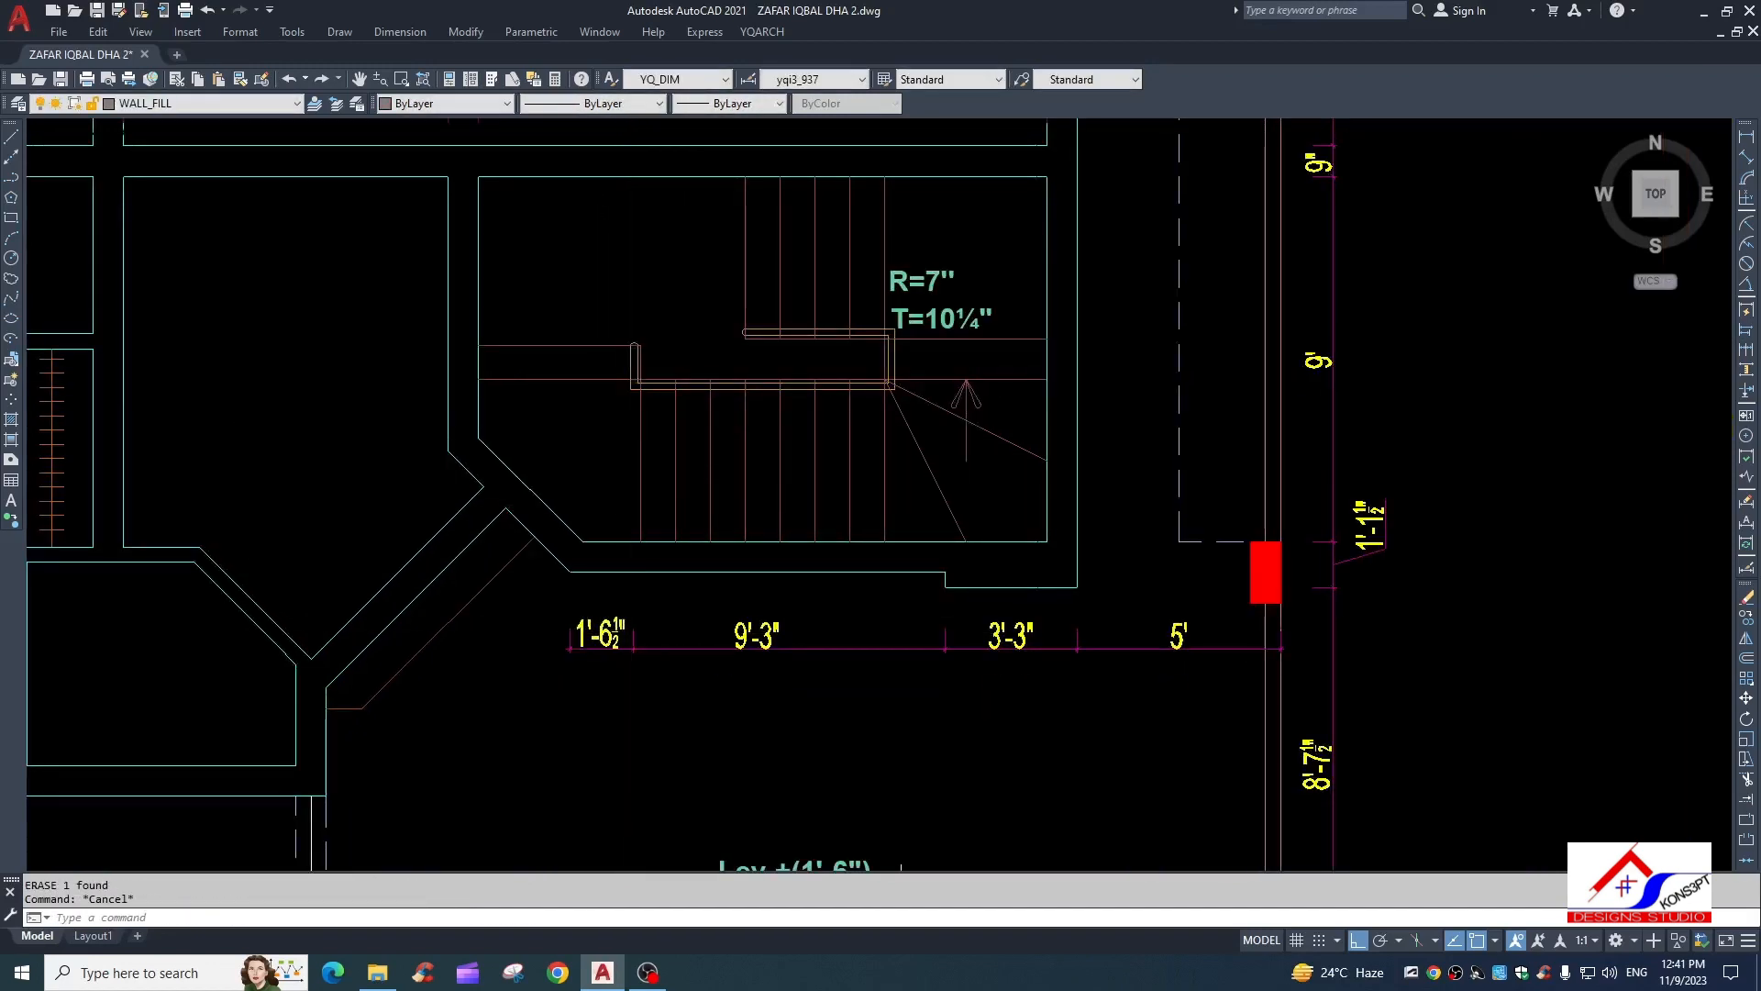
left_click(616, 459)
left_click(599, 628)
key("Escape")
left_click(613, 586)
left_click(593, 632)
type("e")
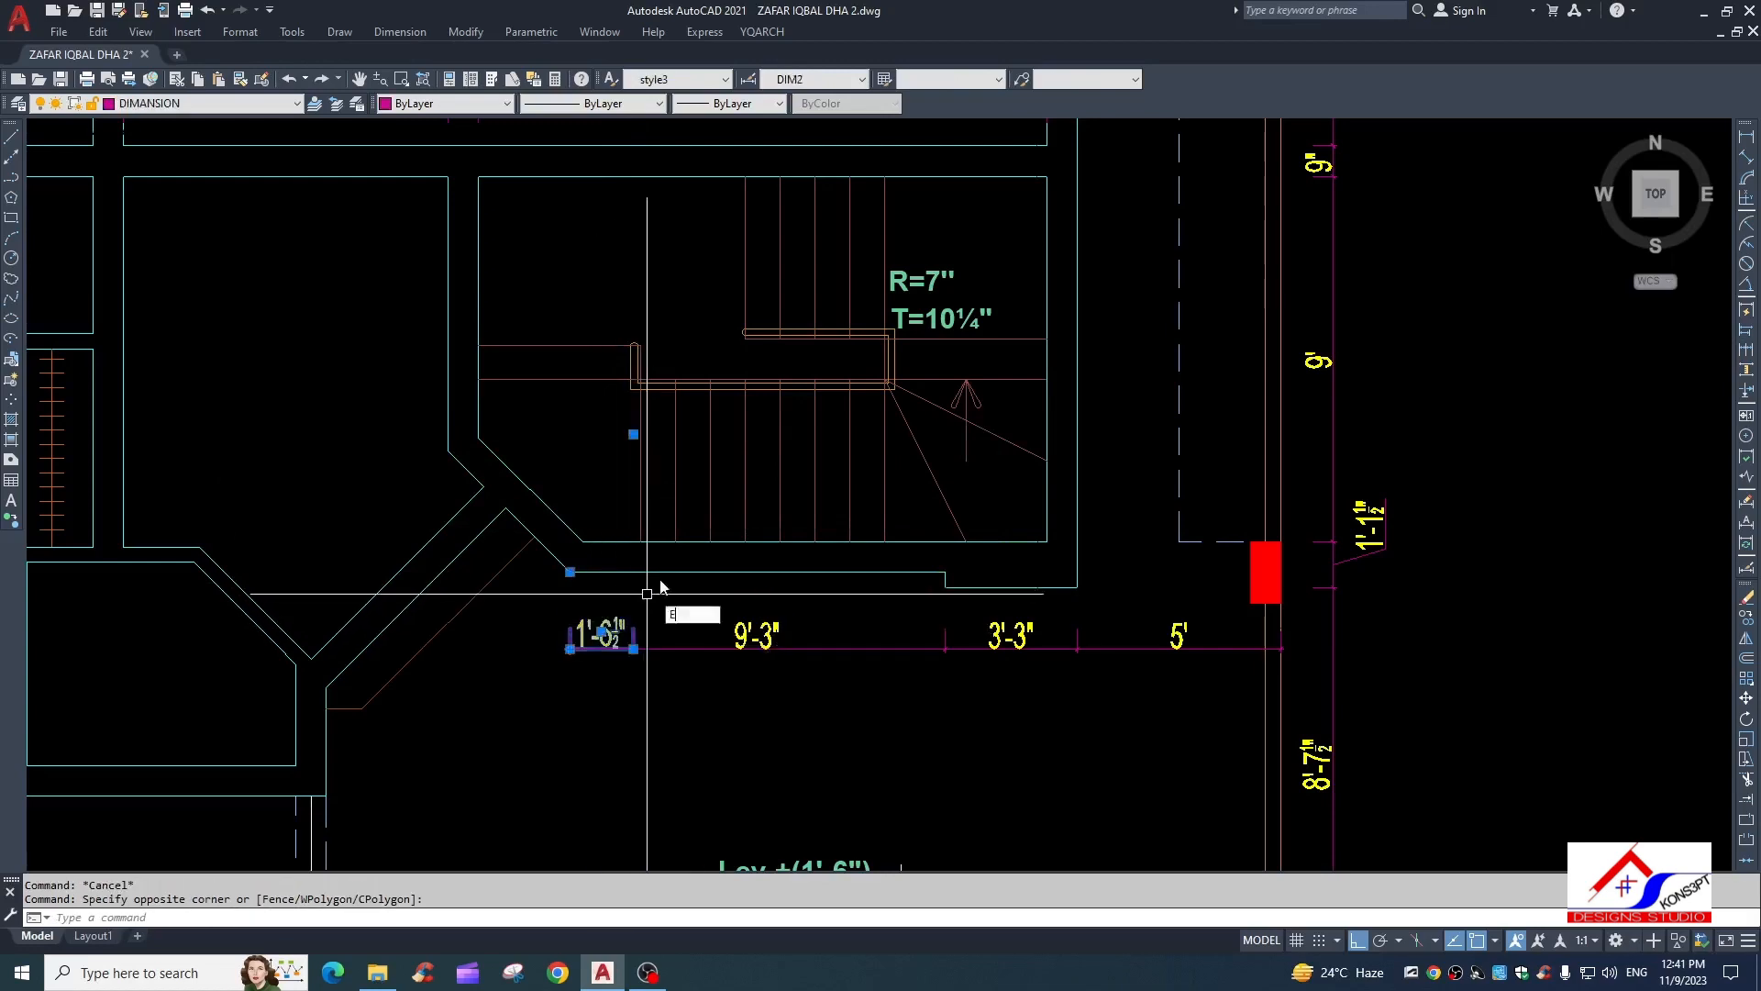
key("space")
Draw a vertical and a horizontal line from the two ends of the staircase room's angled wall and join them in a sharp corner with Fillet
scroll(640, 582, "up", 2)
type("l")
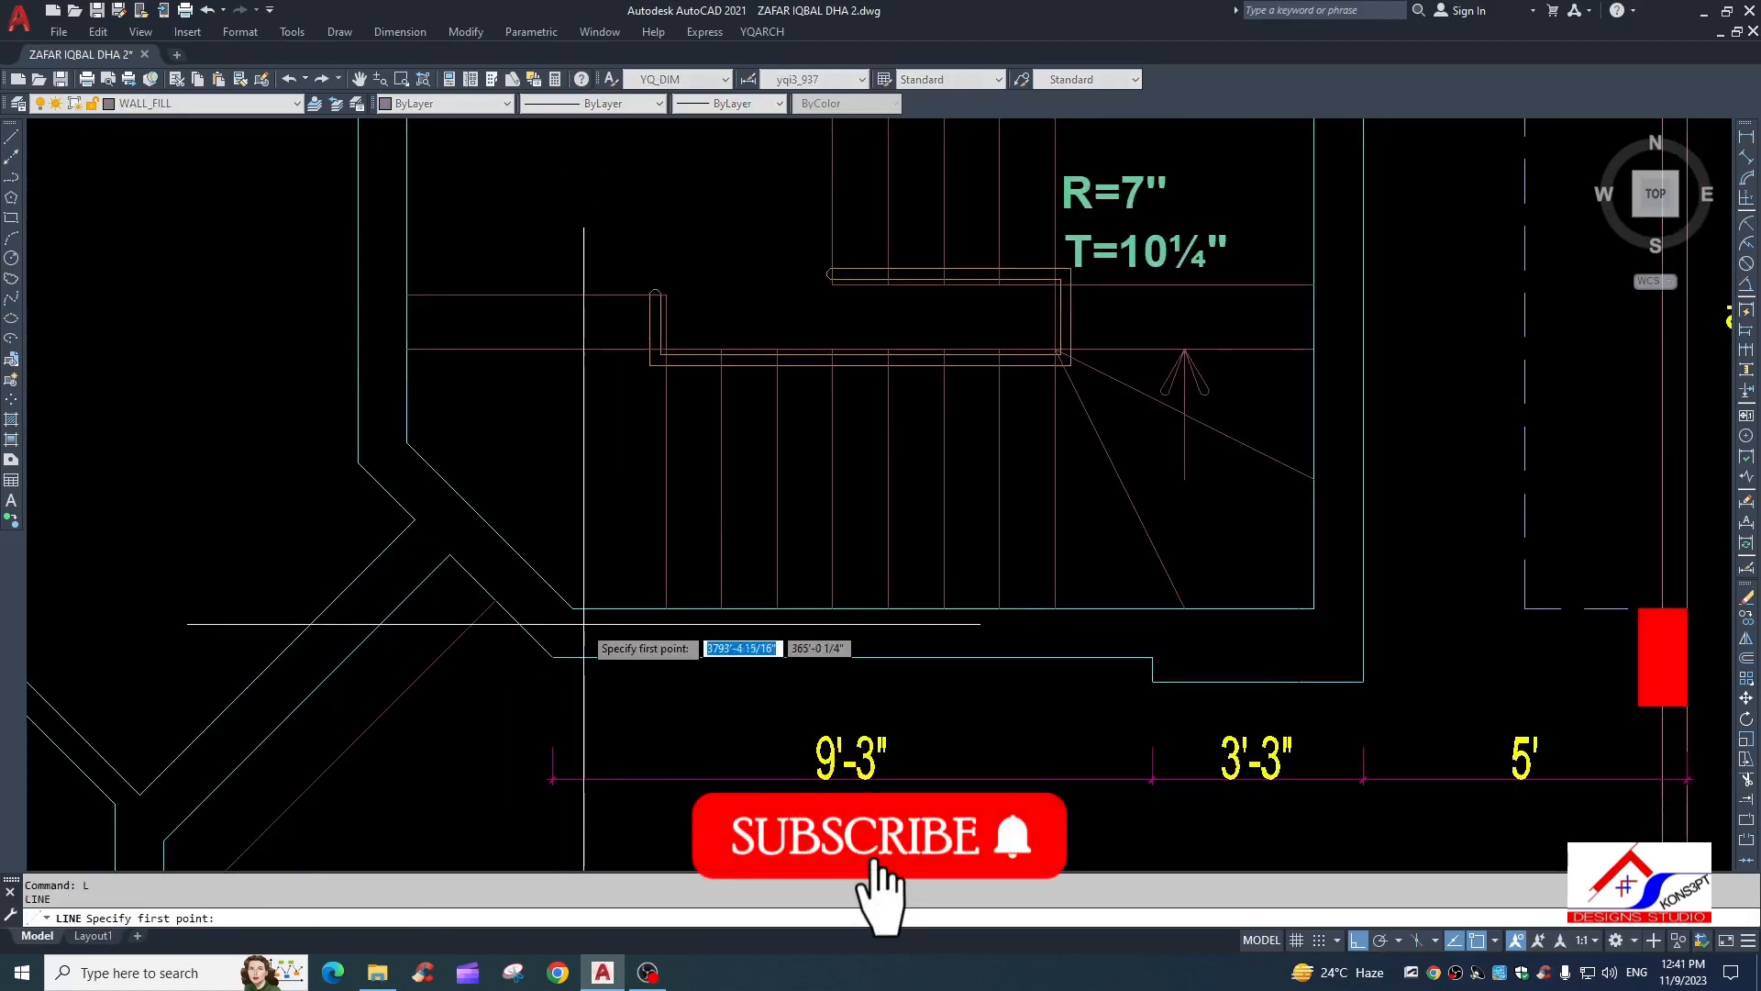
left_click(573, 607)
key("Escape")
key("space")
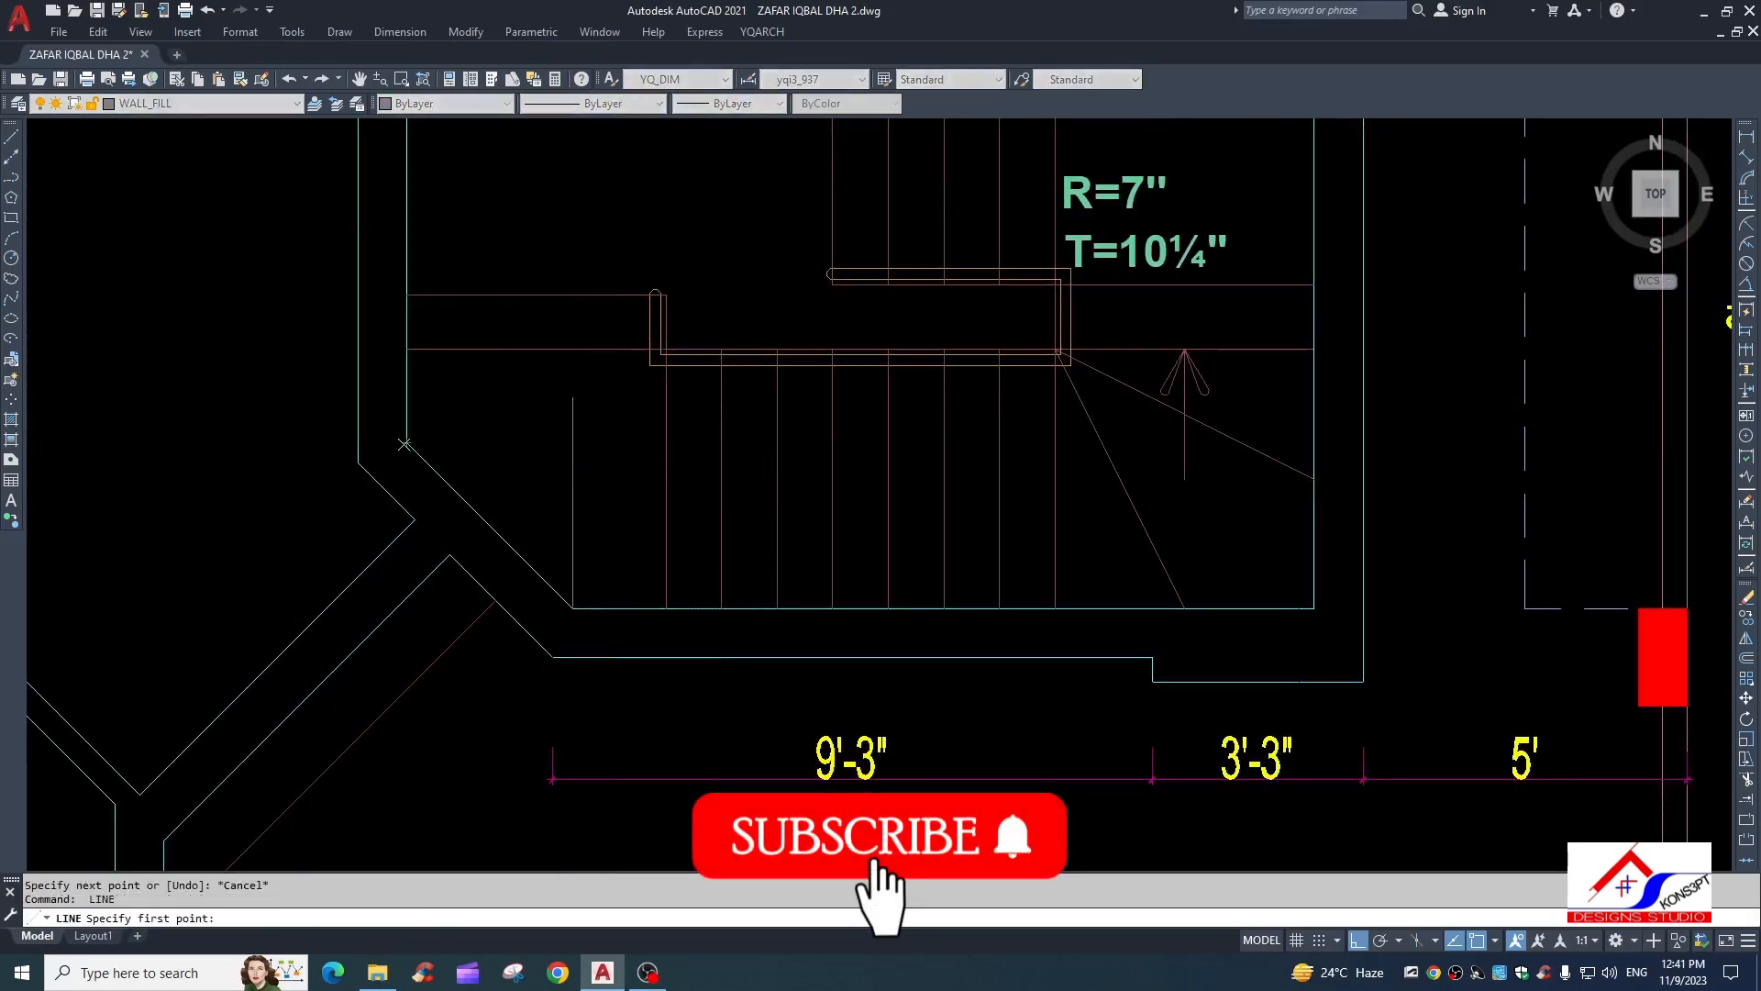
left_click(619, 452)
key("Escape")
type("f")
left_click(540, 444)
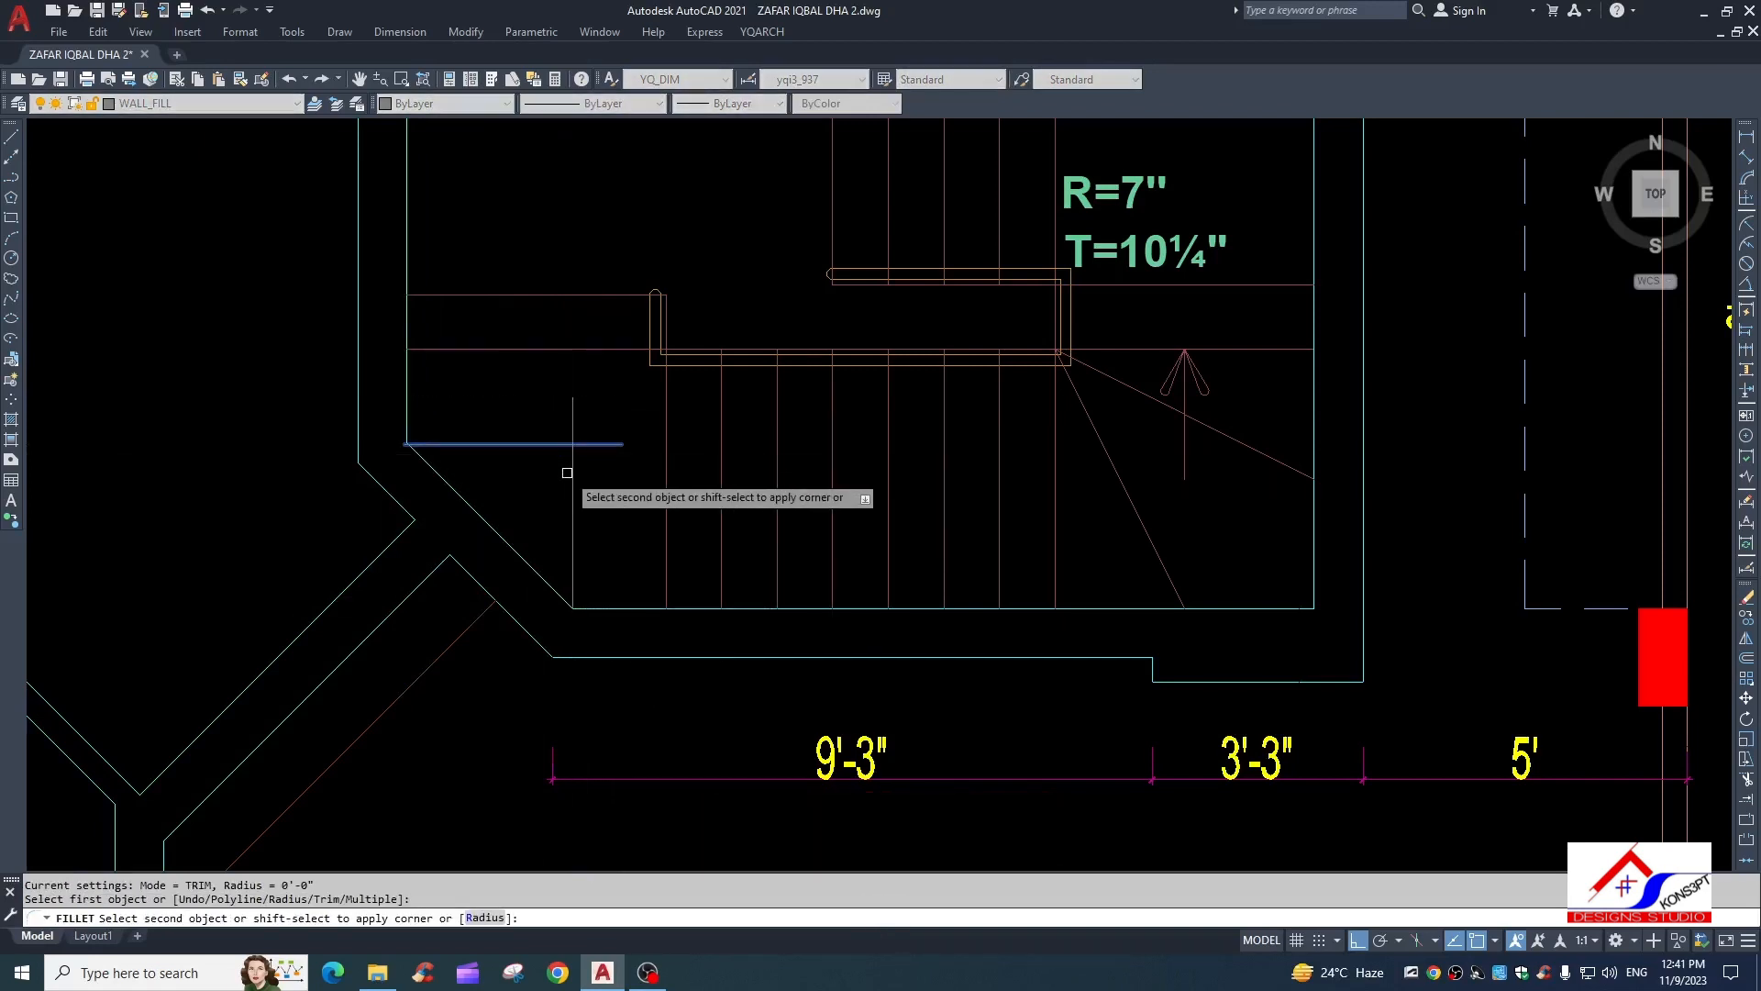
left_click(572, 476)
Move the horizontal helper line onto the angled wall's upper inner corner and fillet it with the vertical helper line again
scroll(424, 446, "up", 4)
left_click(488, 445)
type("m")
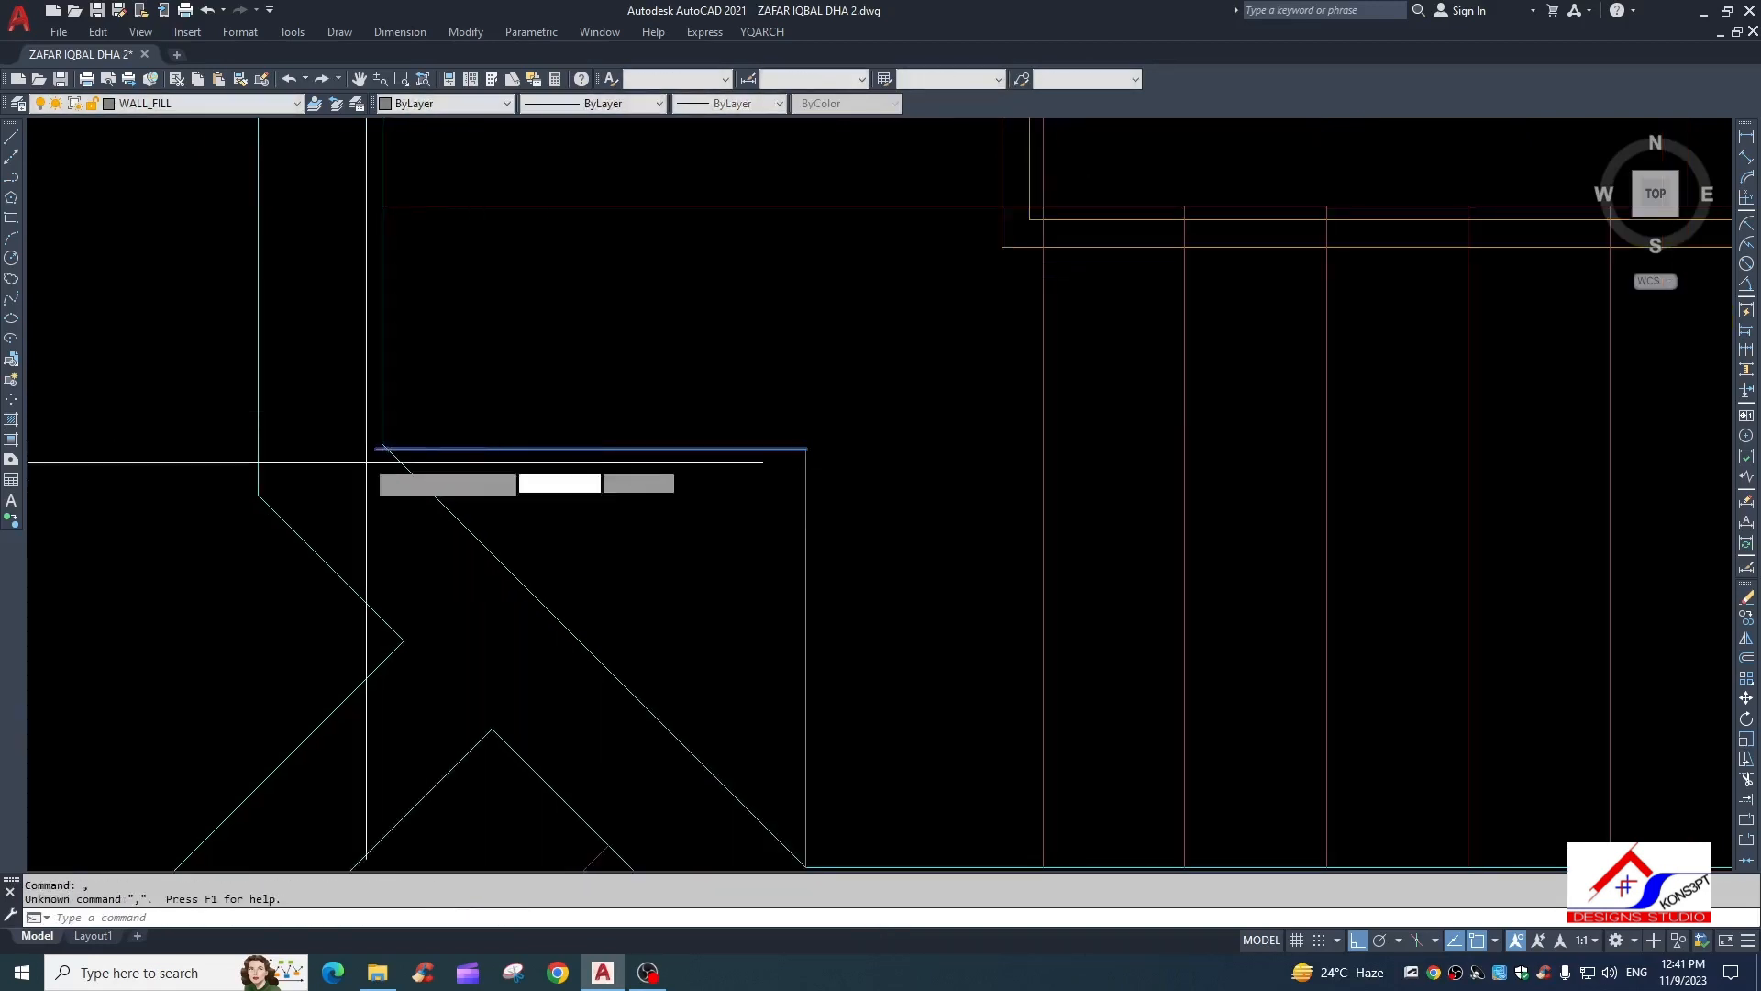
left_click(407, 445)
left_click(381, 444)
key("Escape")
scroll(727, 498, "down", 2)
type("f")
left_click(745, 467)
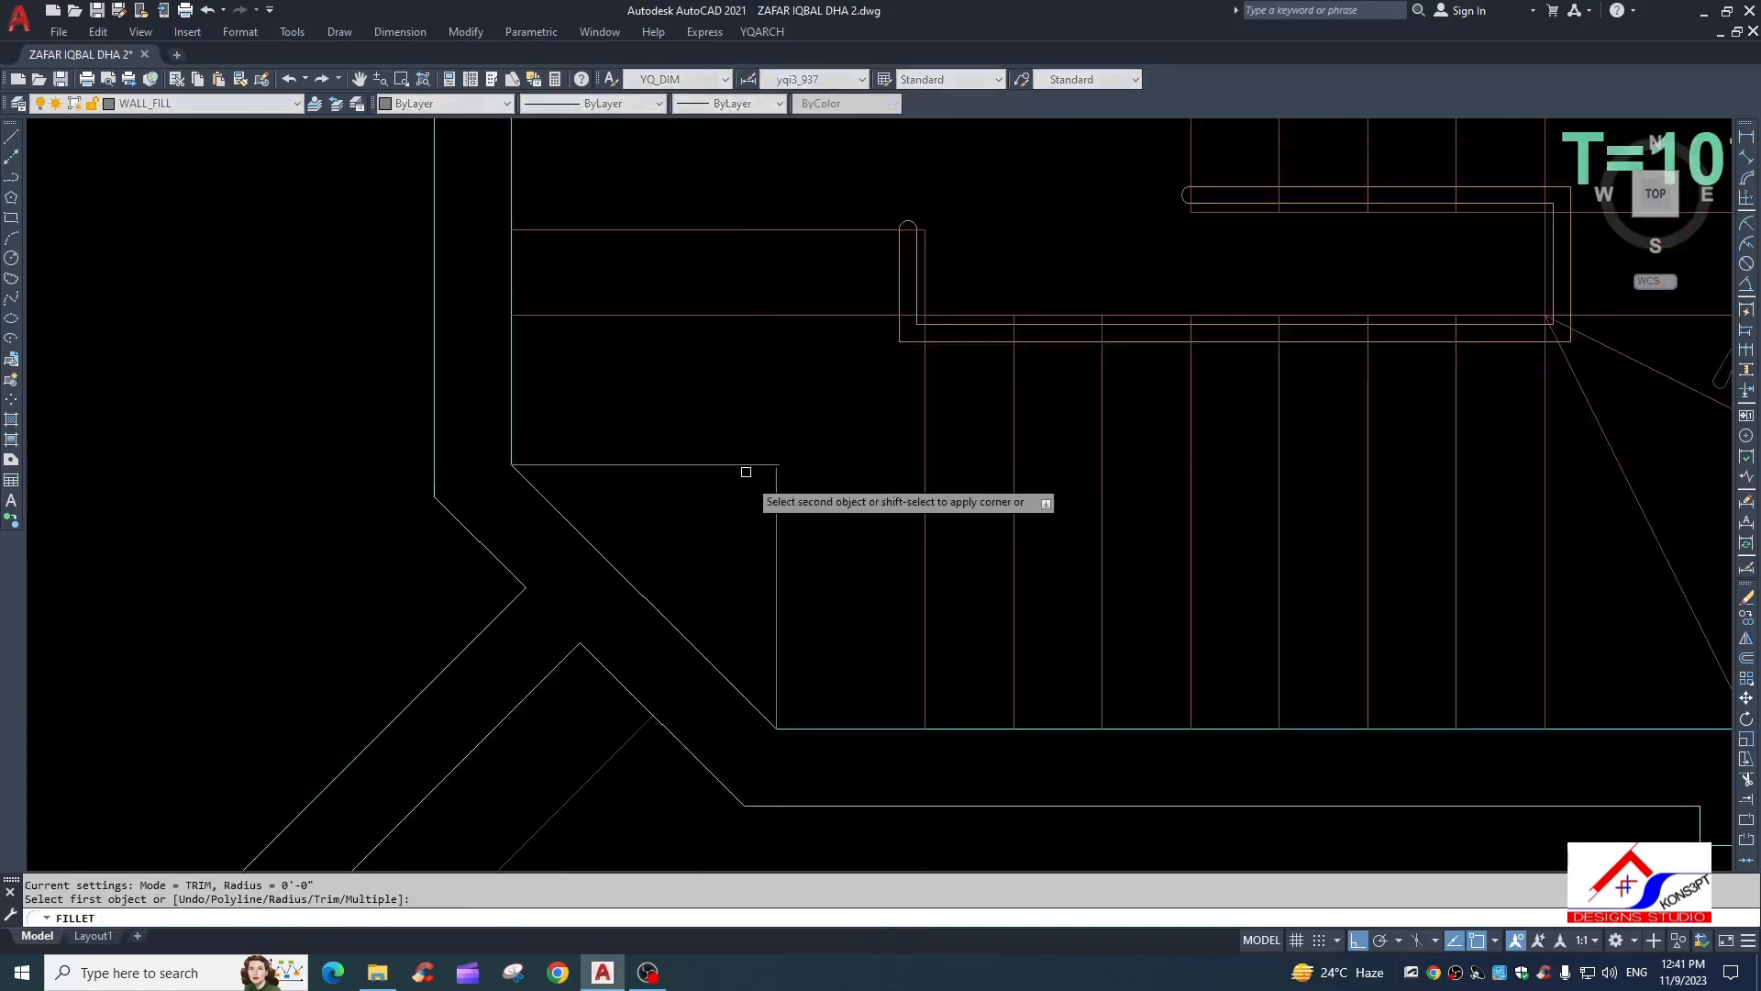
left_click(765, 514)
left_click(774, 534)
scroll(775, 534, "down", 5)
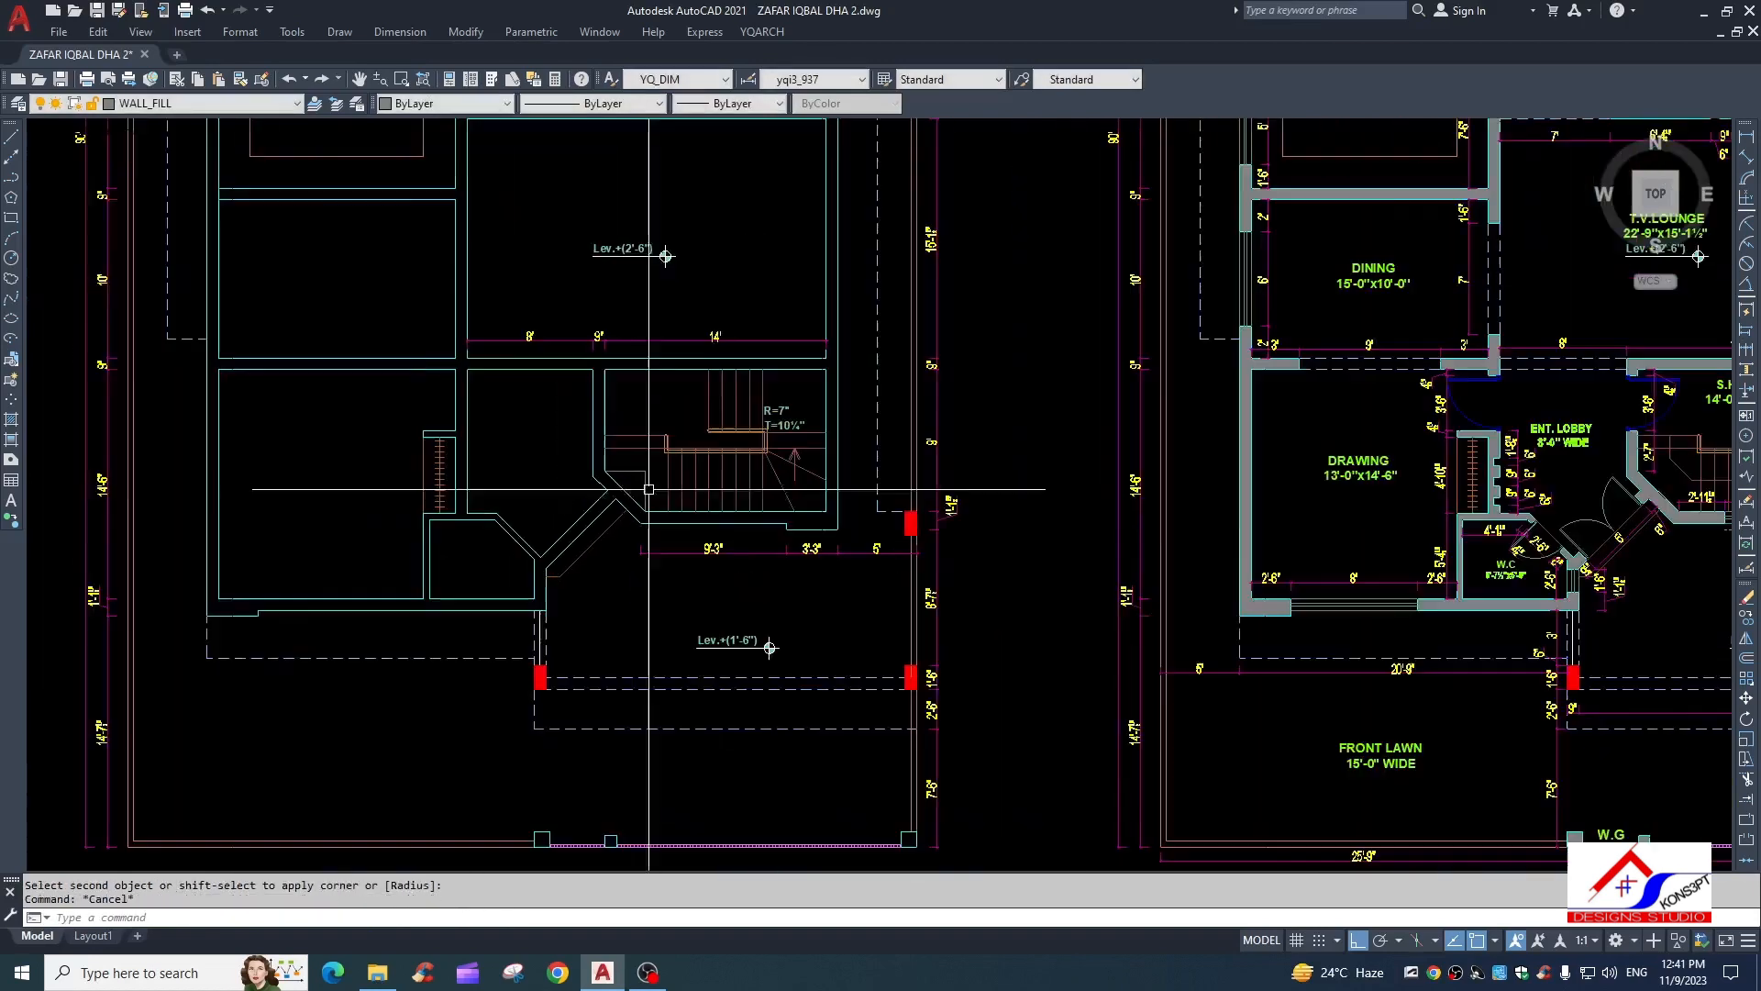
Match the vertical helper line's properties to an existing dashed porch line
type("ma")
left_click(654, 694)
scroll(654, 697, "up", 3)
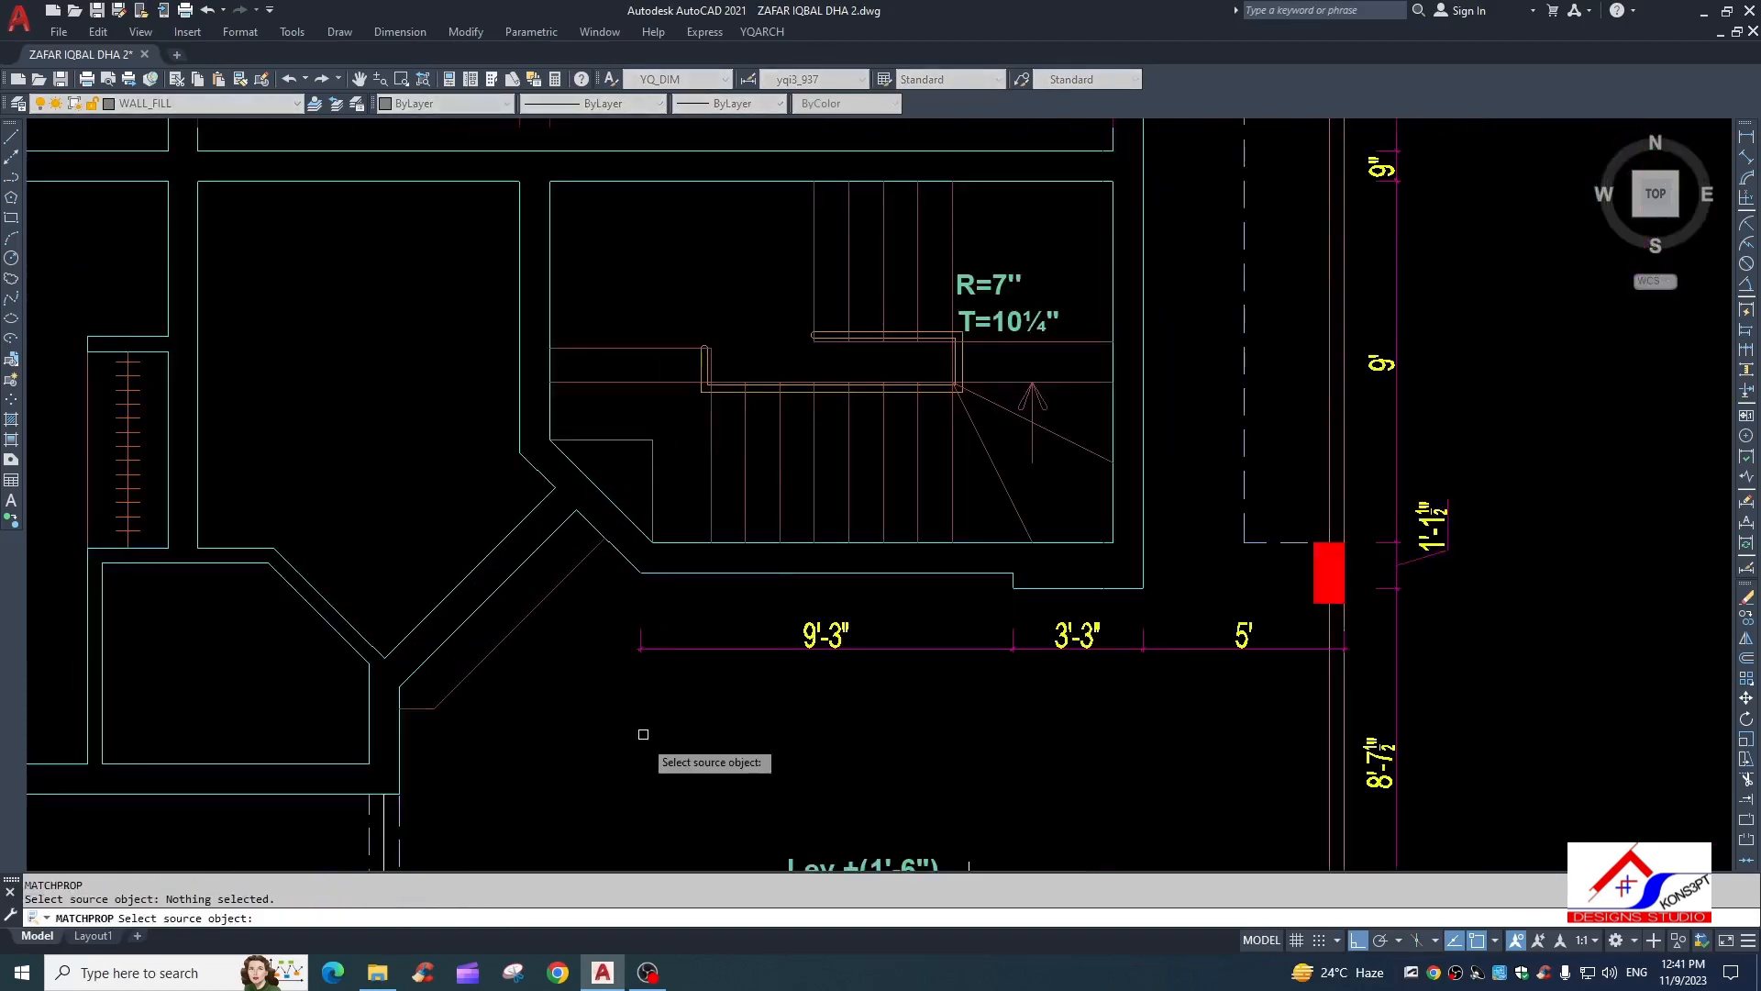
scroll(667, 433, "up", 4)
key("Escape")
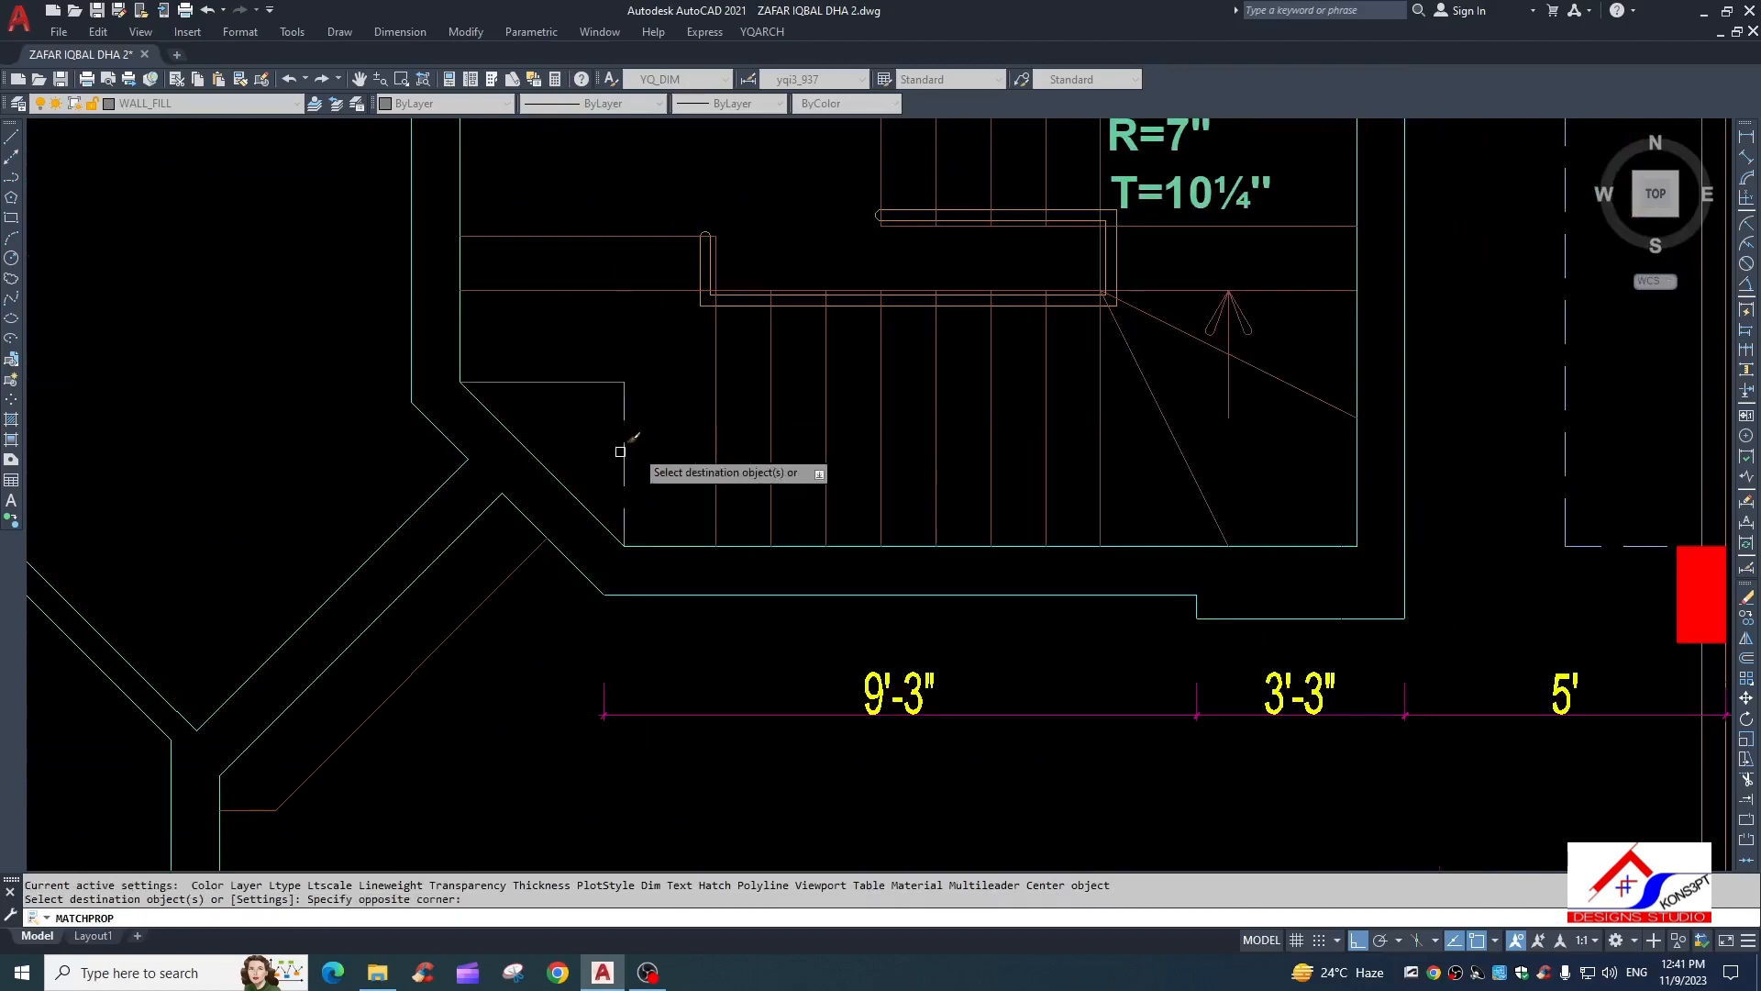
Load the ACAD_ISO07W100 linetype and apply it to the vertical helper line at the angled wall
left_click(680, 426)
left_click(603, 458)
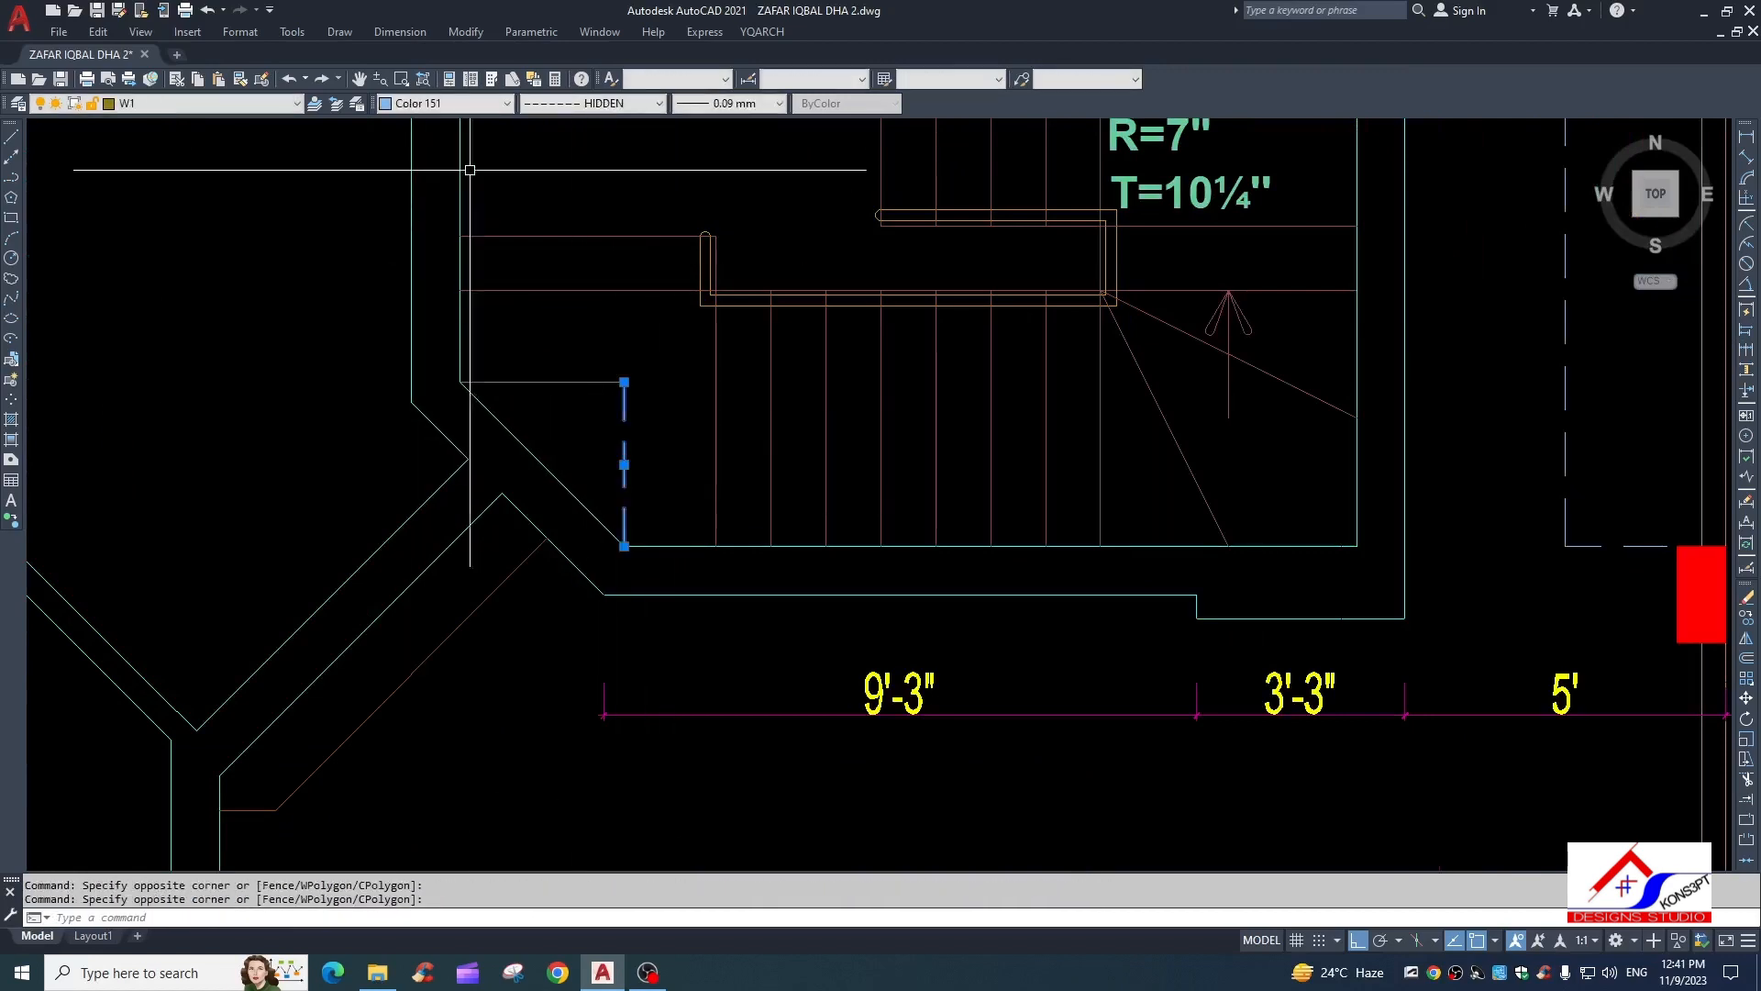
left_click(651, 105)
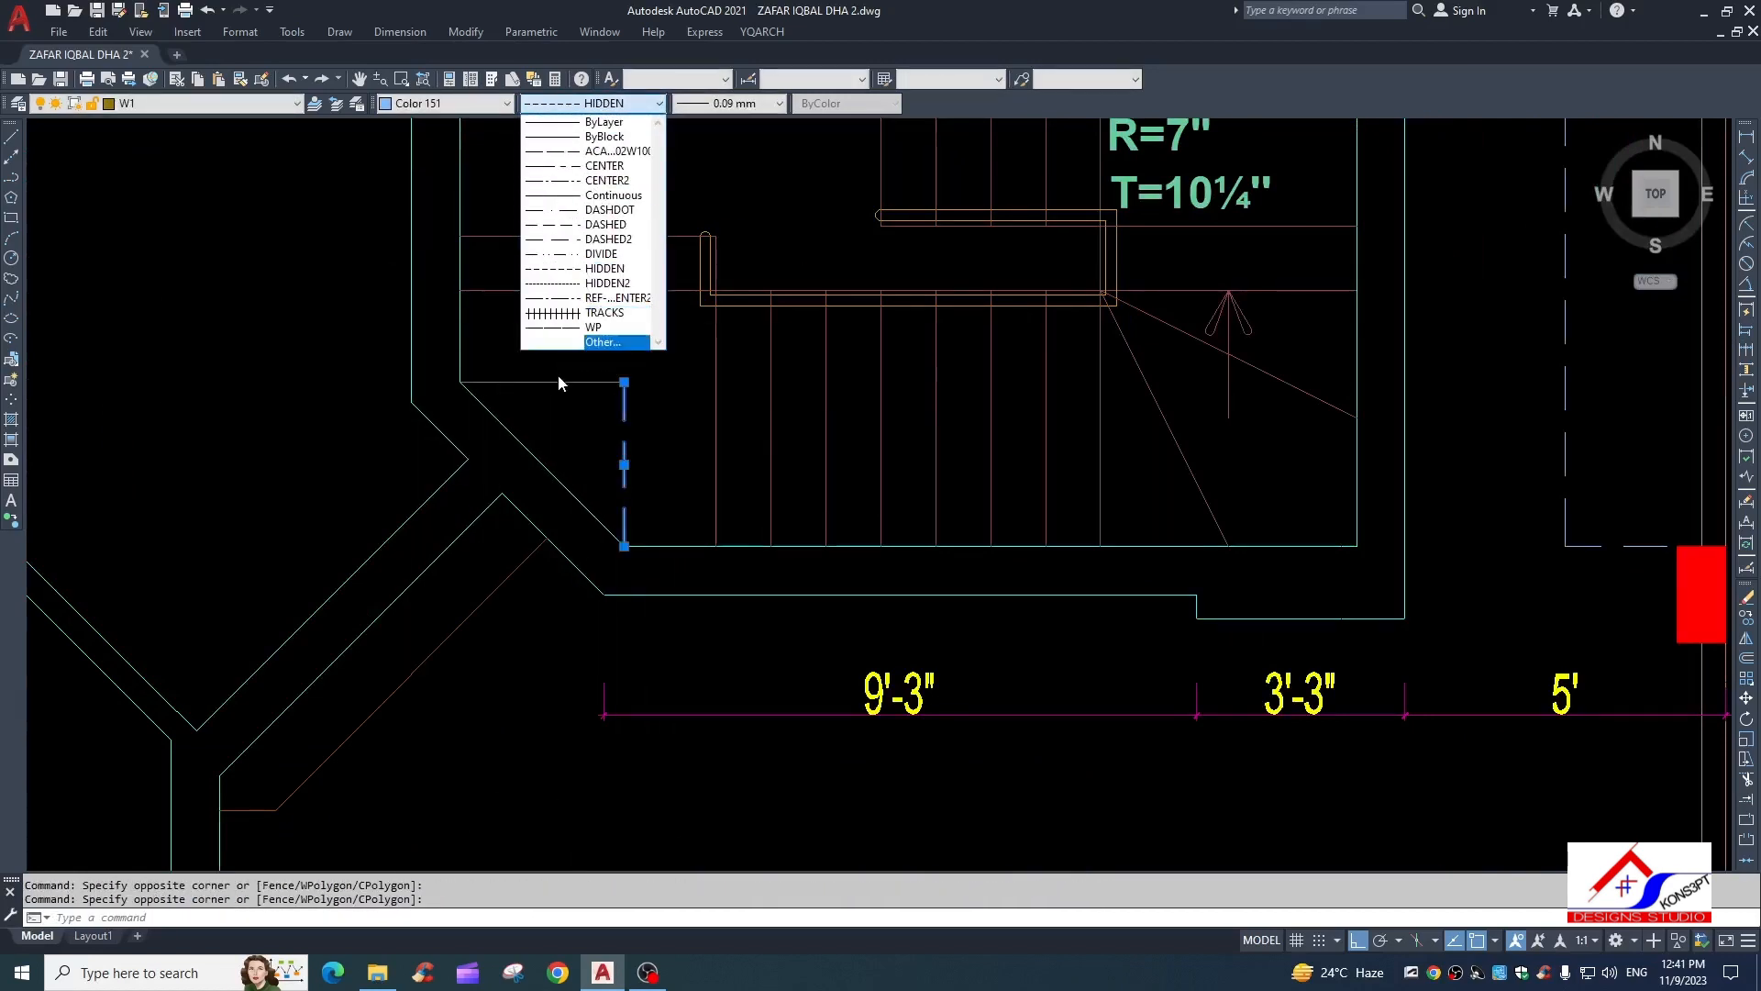
left_click(601, 342)
left_click(1023, 332)
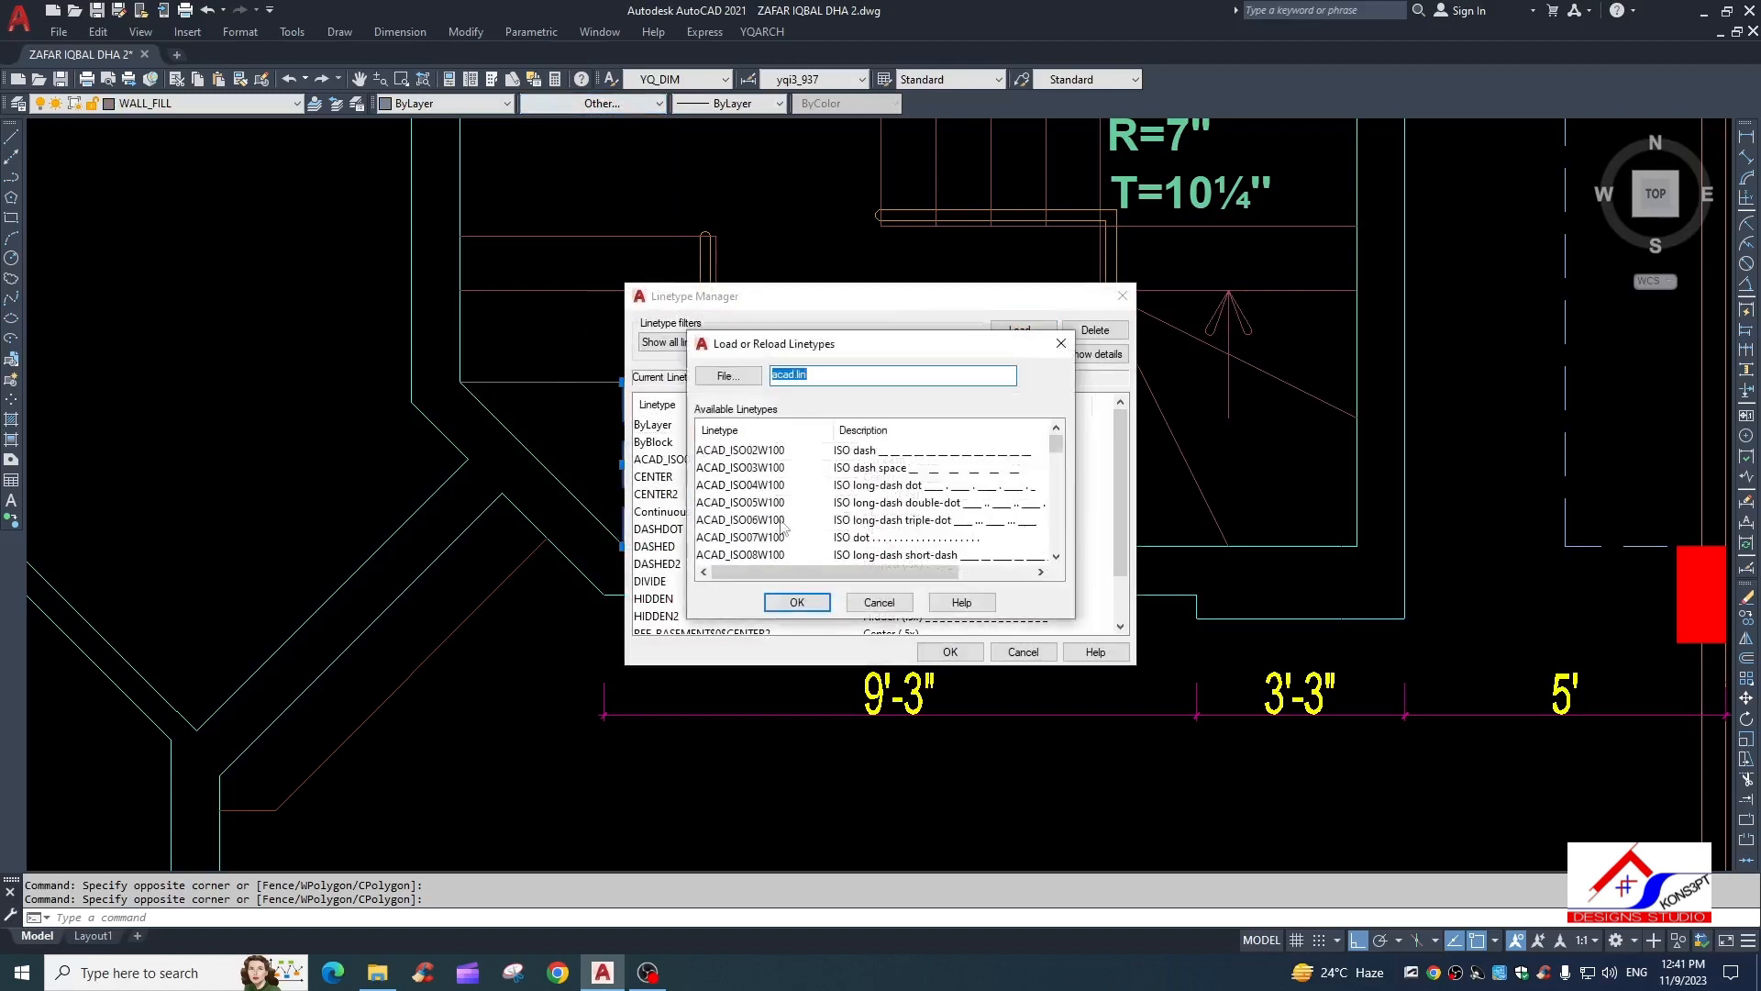
left_click(805, 606)
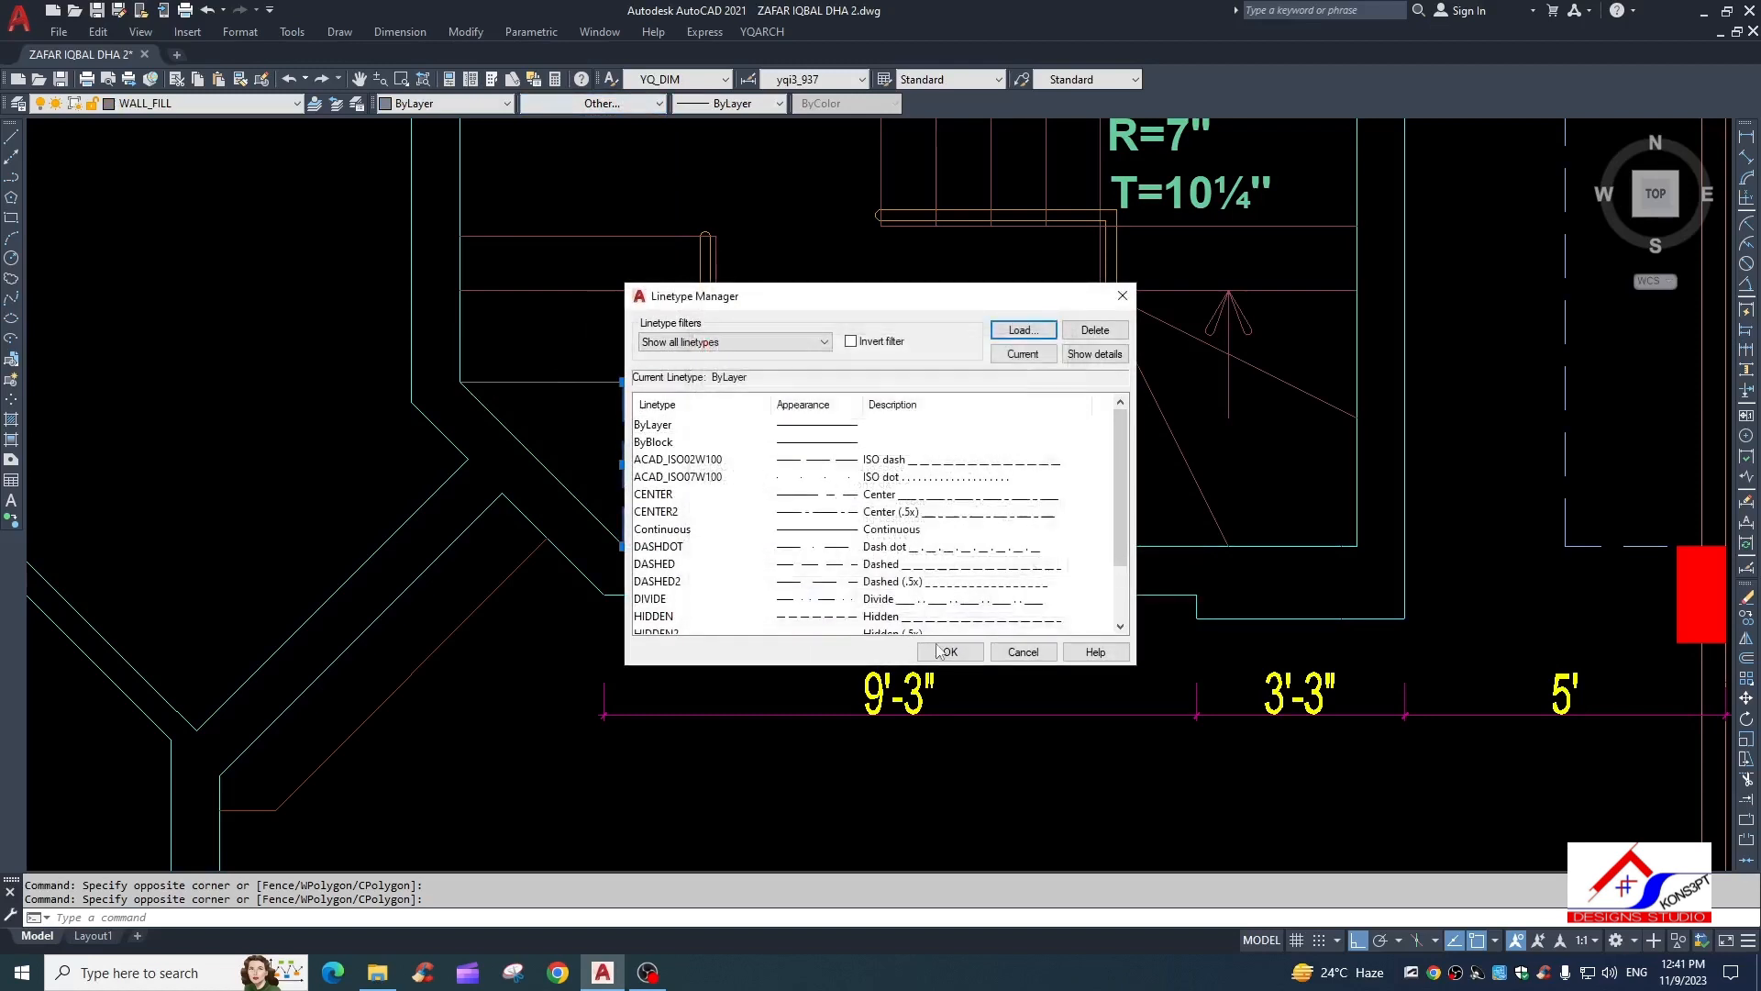
left_click(951, 652)
left_click(624, 458)
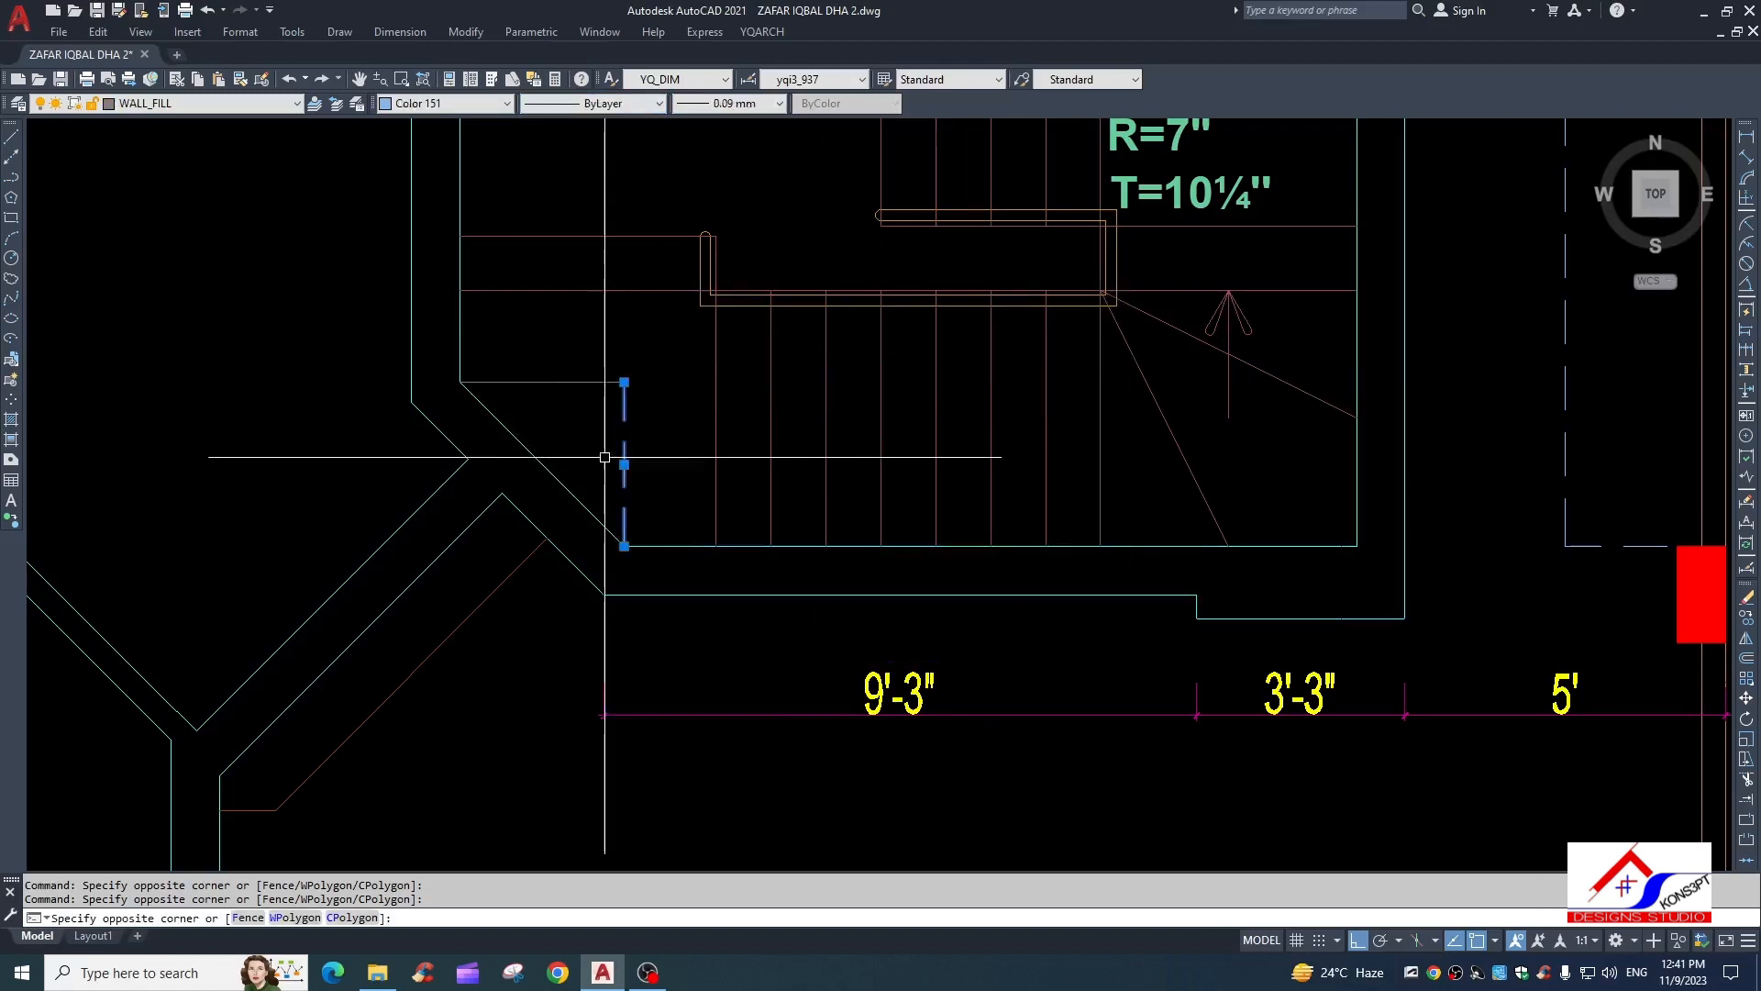
left_click(613, 104)
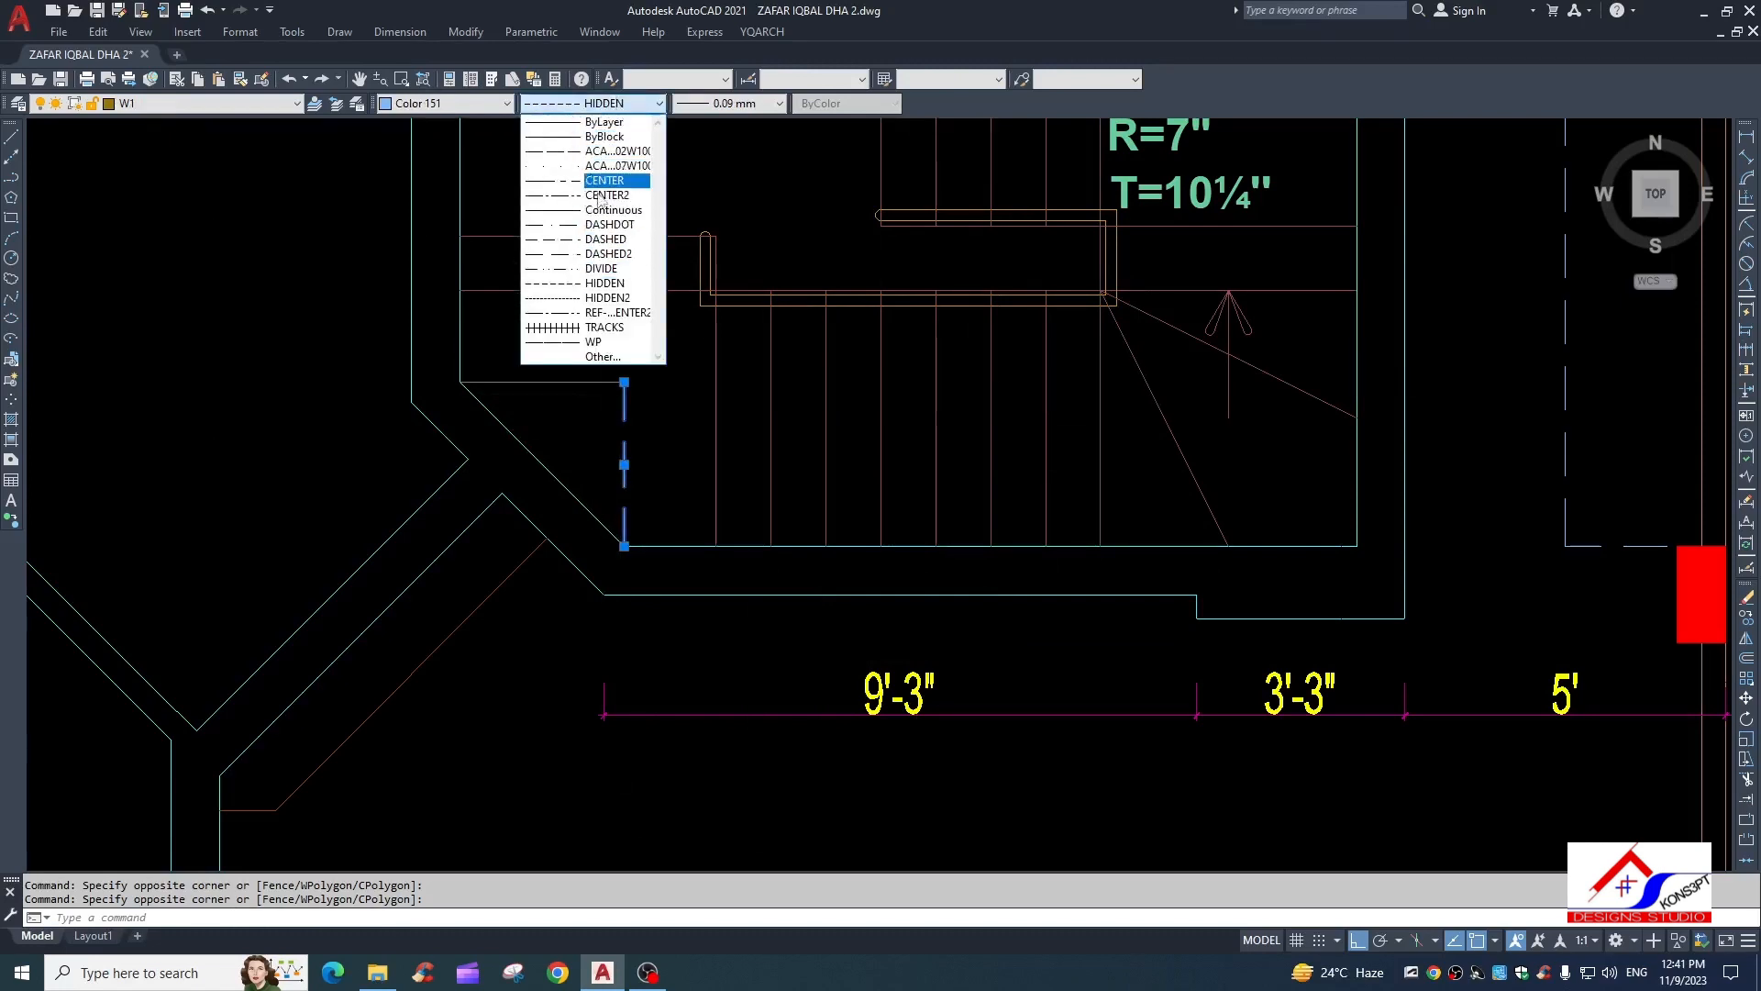
left_click(614, 166)
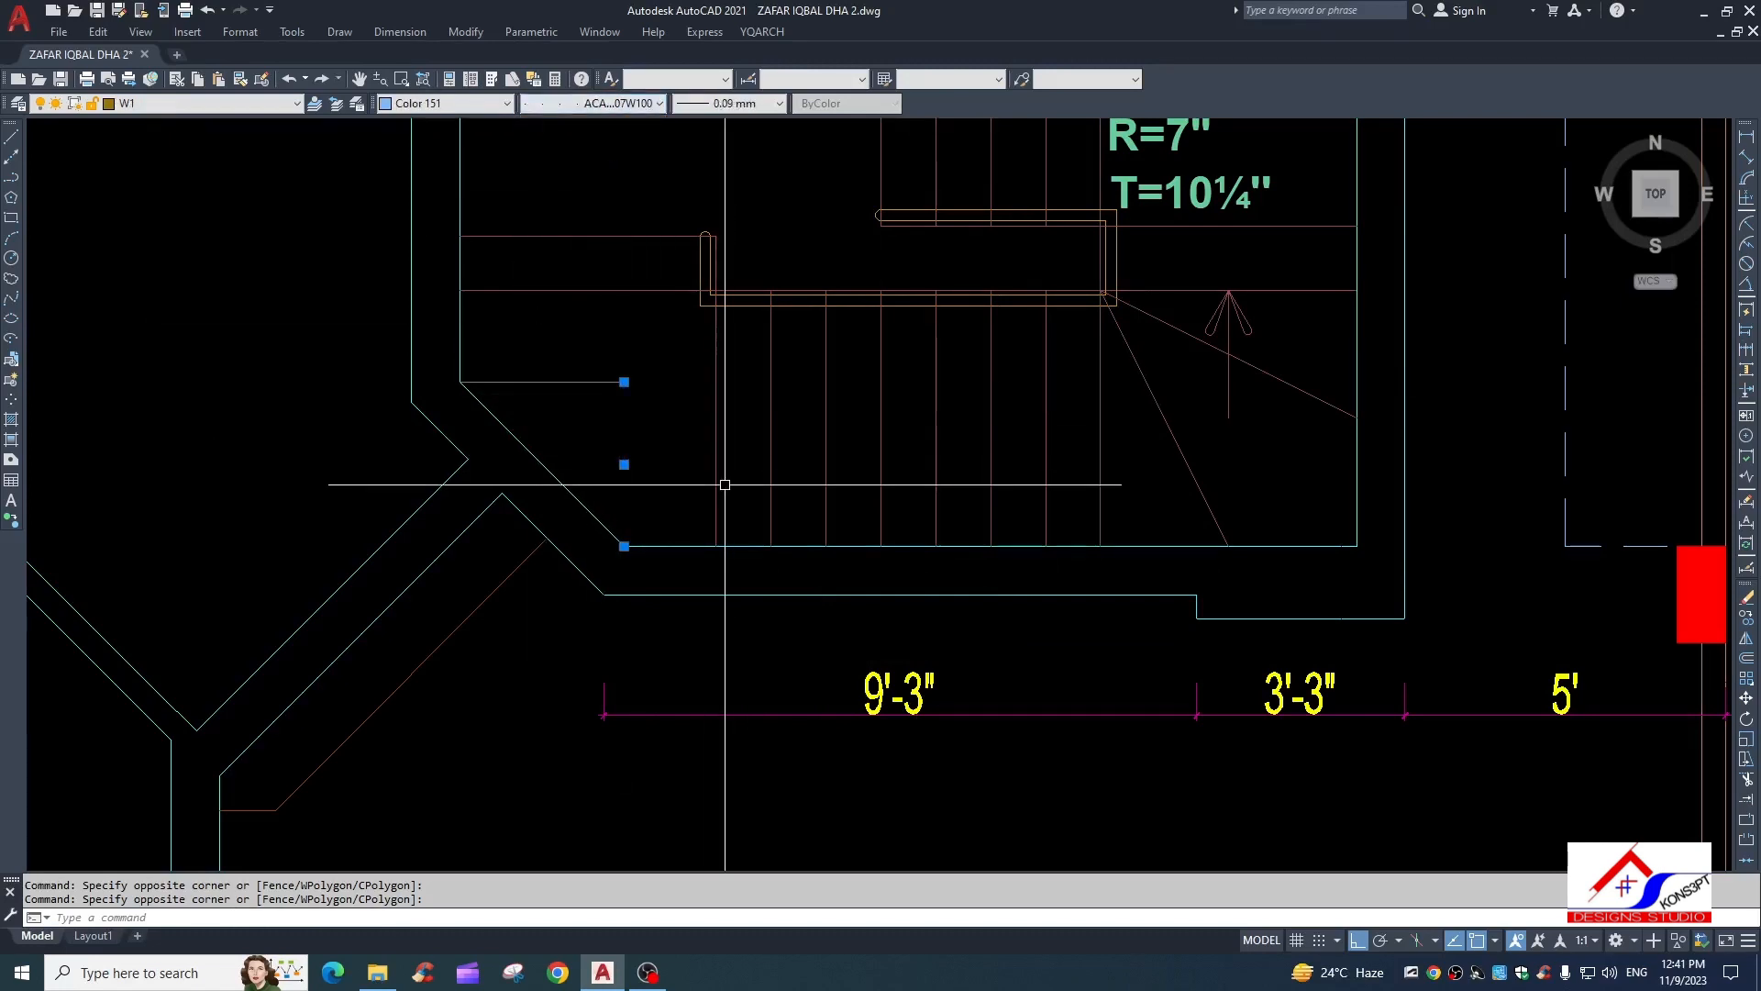
Set the vertical helper line's linetype scale to 0.5
key("ctrl+1")
left_click(174, 157)
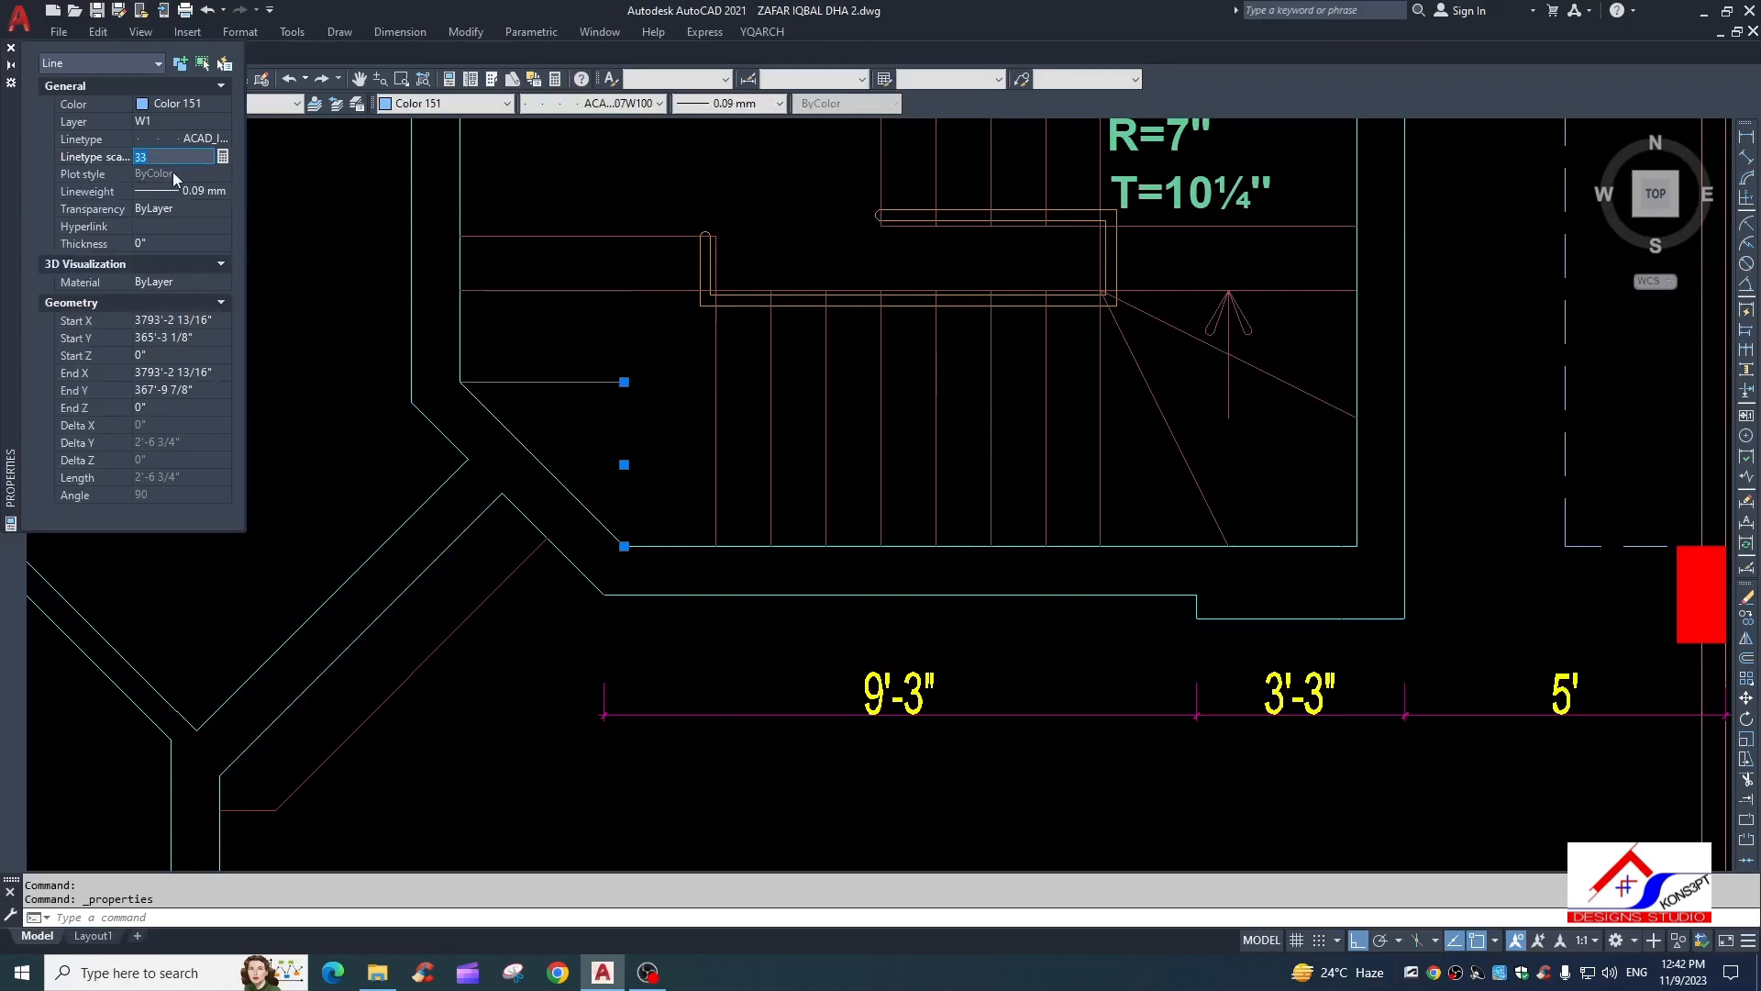
type("1")
key("Return")
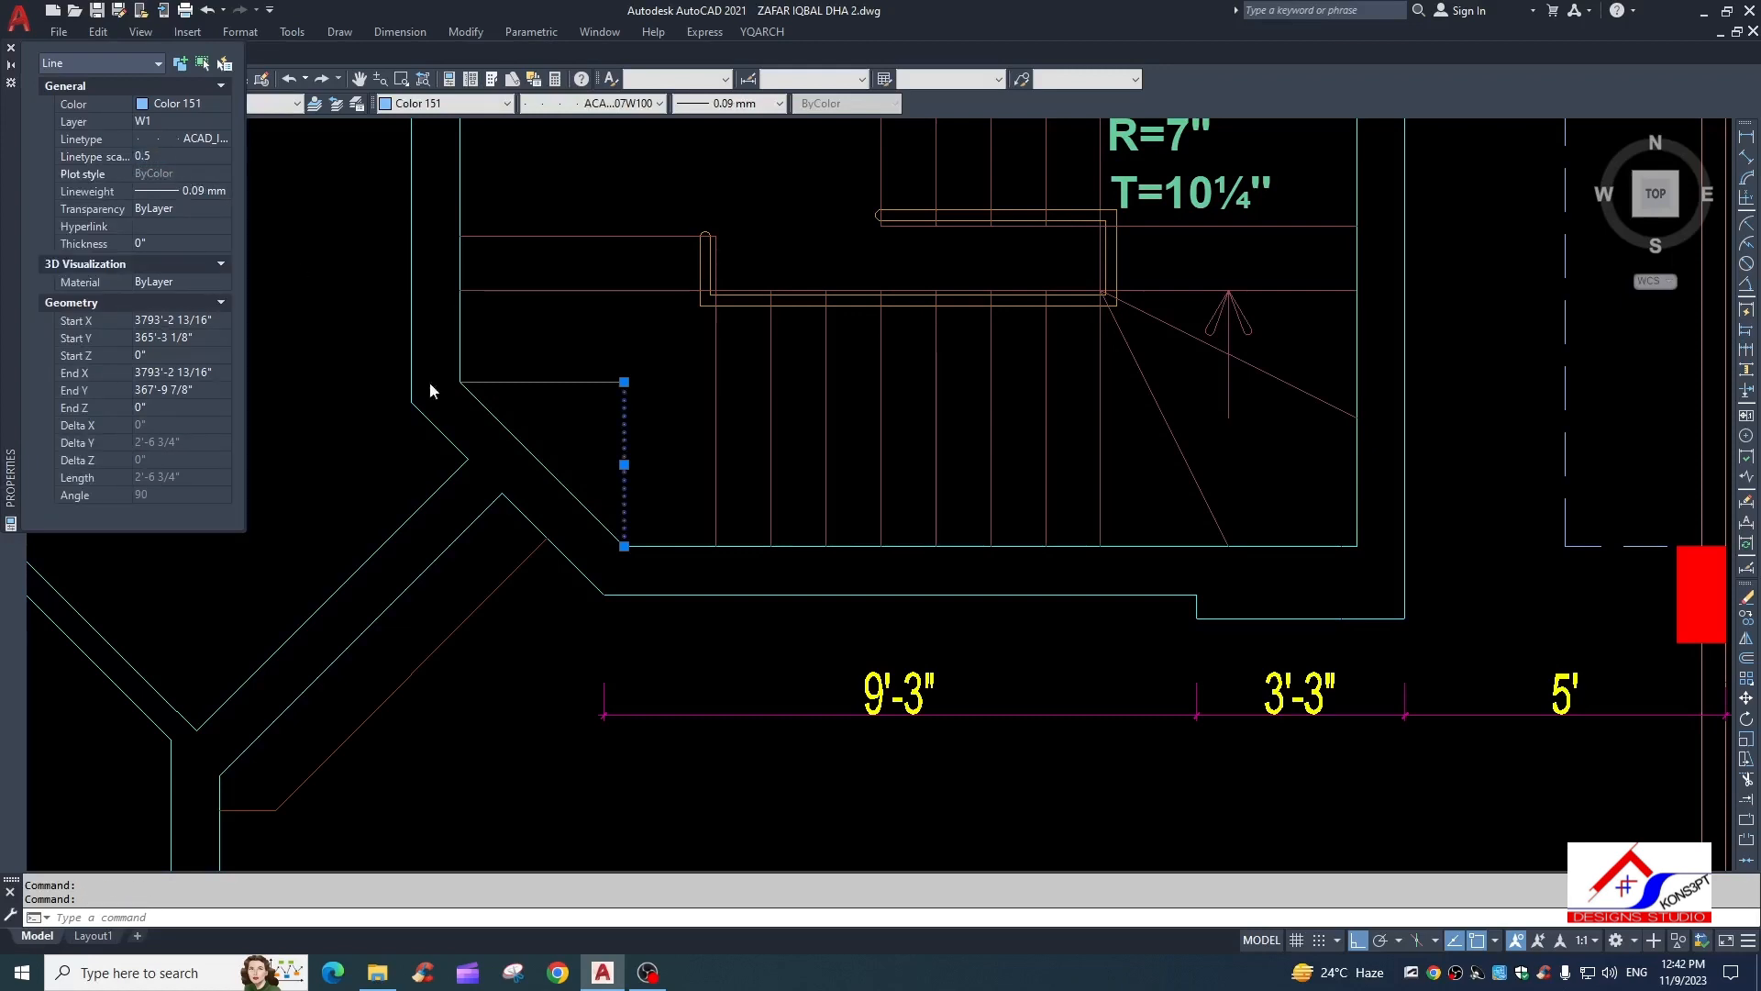
Match the horizontal helper line's properties to the dotted vertical helper line
key("Escape")
type("ma")
key("space")
left_click(622, 433)
left_click(606, 372)
left_click(577, 423)
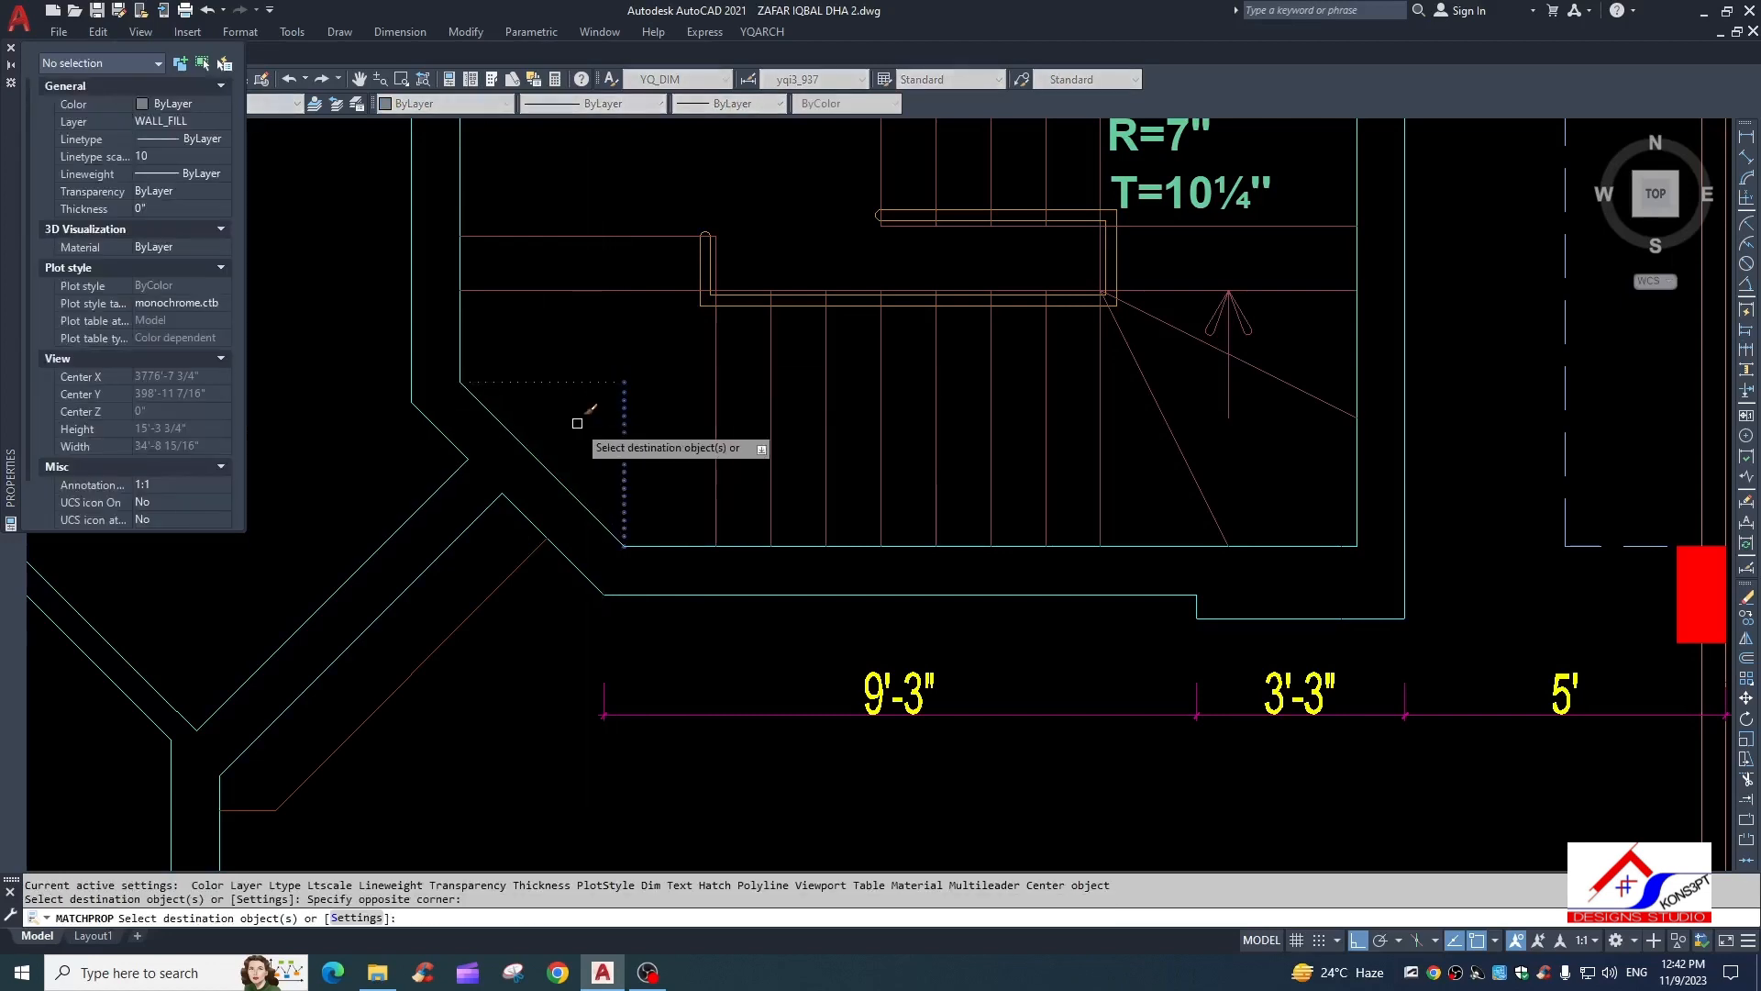
key("Escape")
key("Escape")
Add a linear dimension along the staircase room's front inner wall line, starting at the angled wall's lower corner and placed inside the room
scroll(629, 456, "down", 3)
type("DLI")
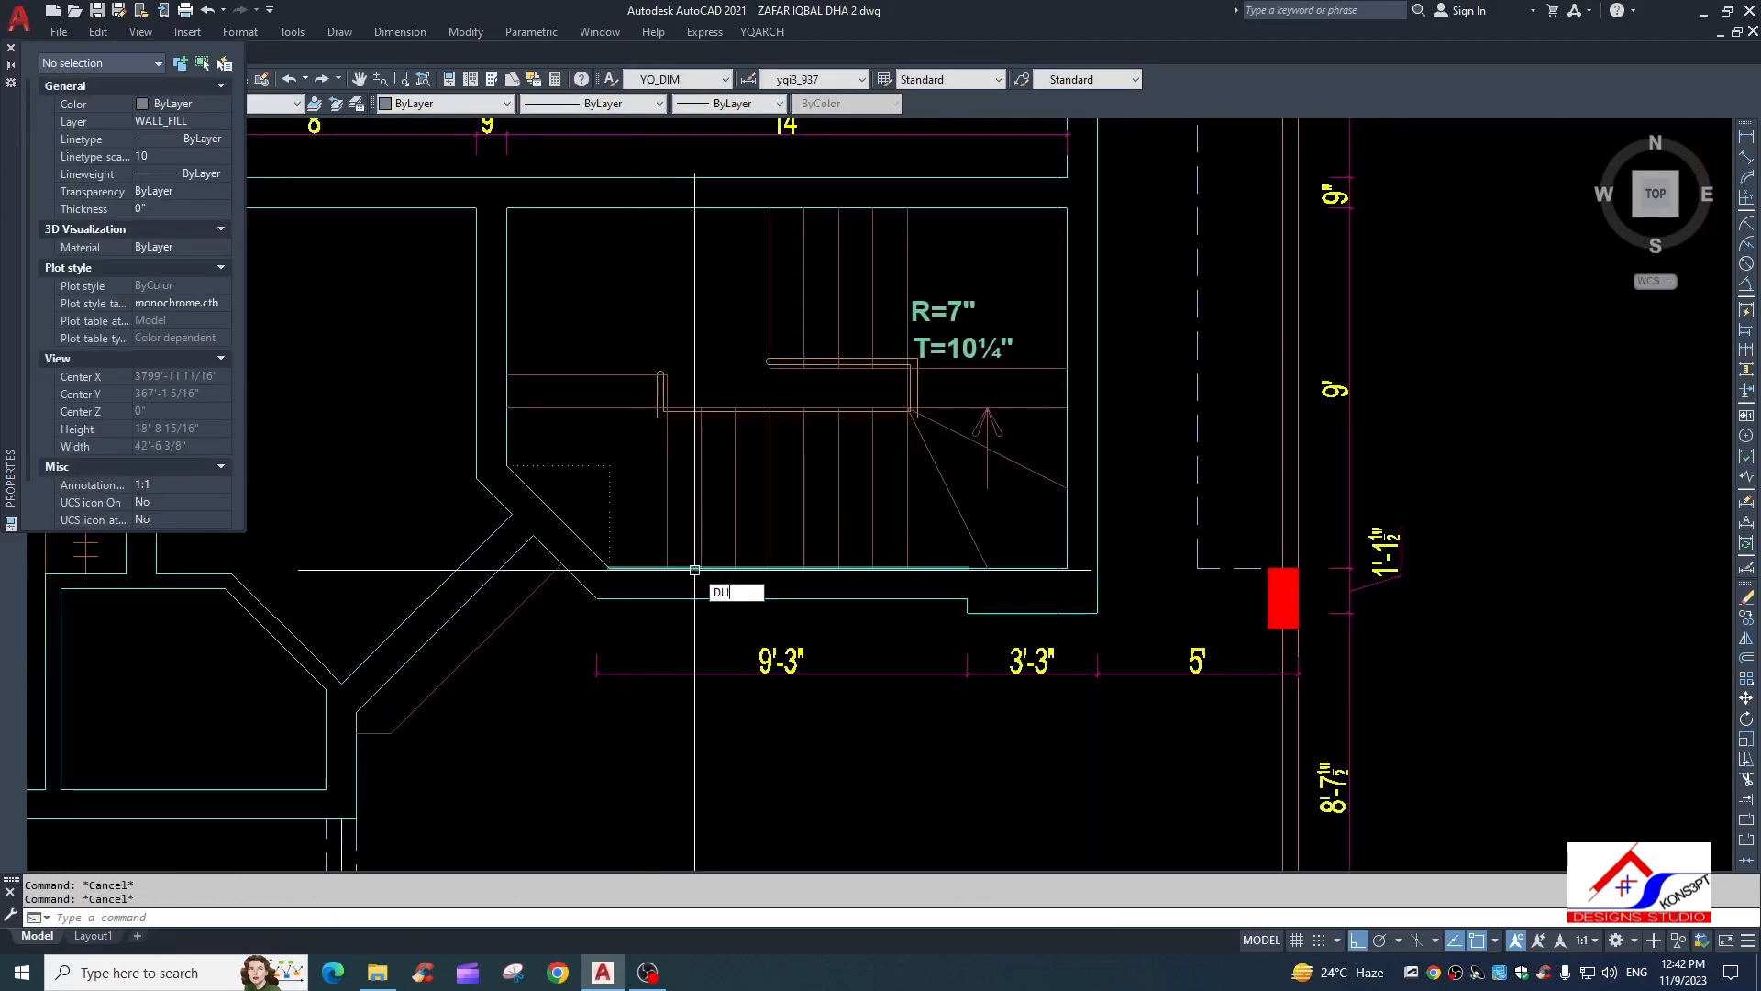
key("space")
key("space")
left_click(634, 568)
left_click(640, 543)
key("Escape")
Match the new inner front wall dimension's properties to the 9'-3" dimension below it
type("MA")
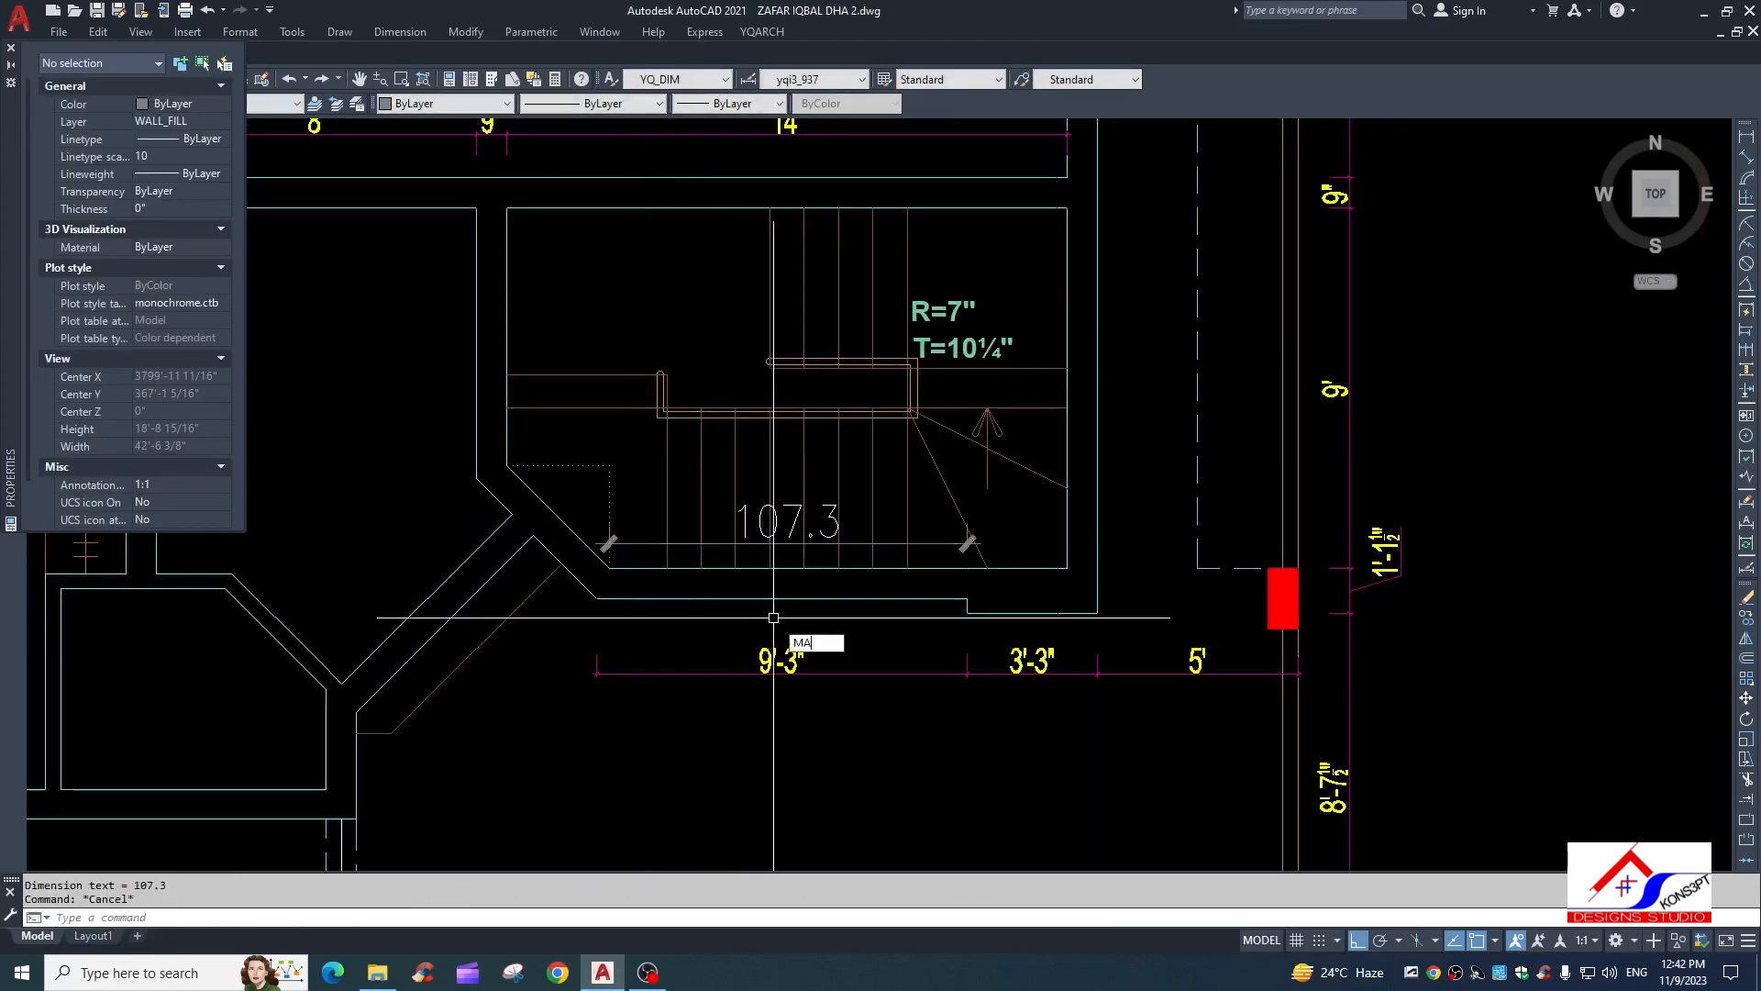
key("space")
left_click(782, 672)
left_click(609, 544)
key("Escape")
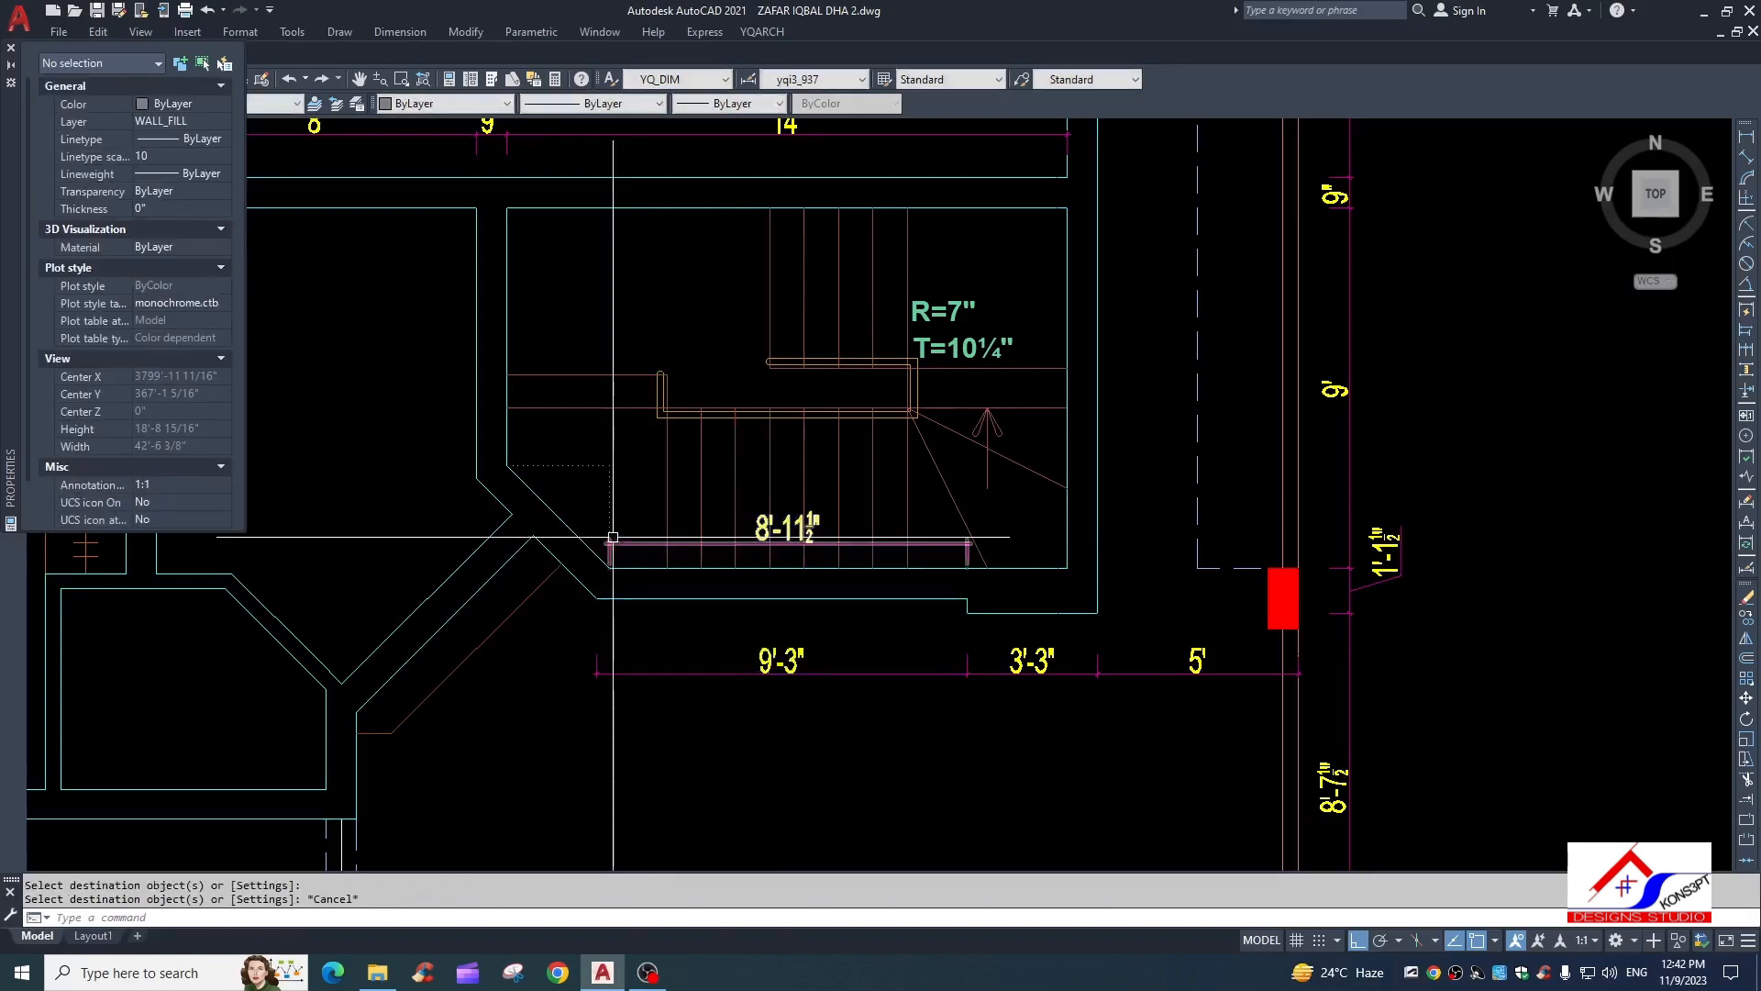
Dimension the dotted vertical and horizontal helper lines of the angled corner, placed to the right of and above them
scroll(621, 485, "up", 4)
type("DLI")
key("space")
key("space")
left_click(592, 486)
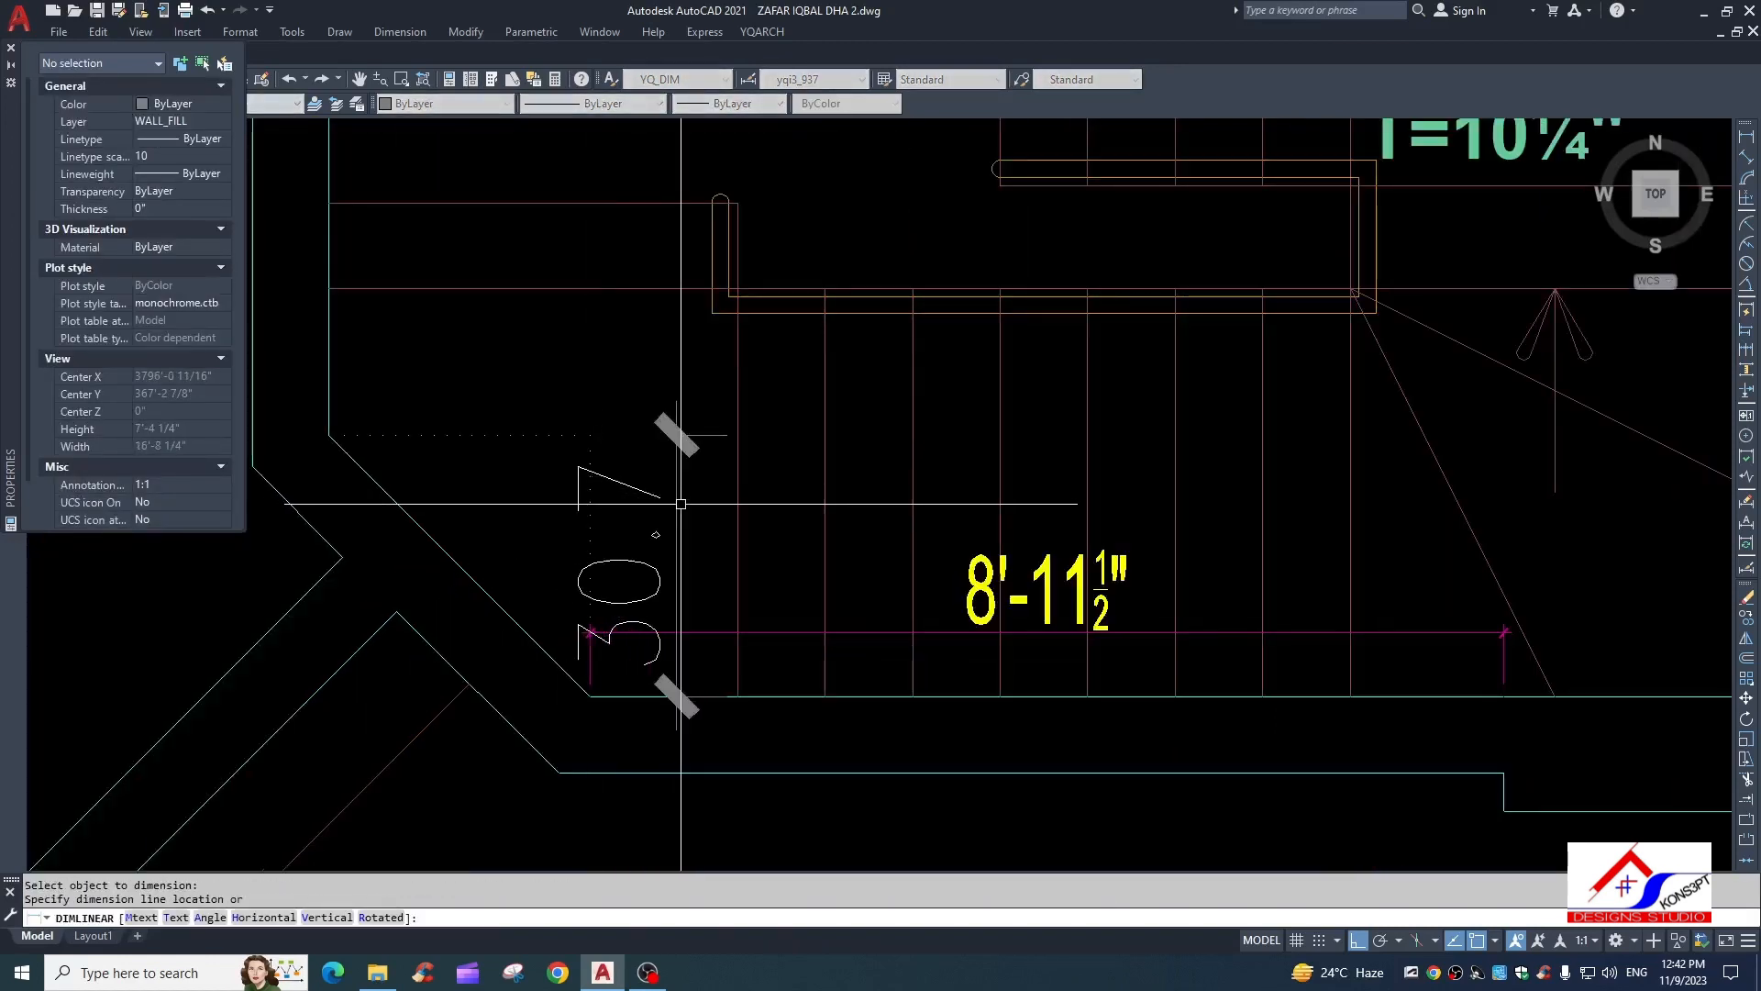
left_click(677, 504)
key("space")
key("space")
left_click(514, 442)
left_click(431, 381)
scroll(628, 578, "down", 2)
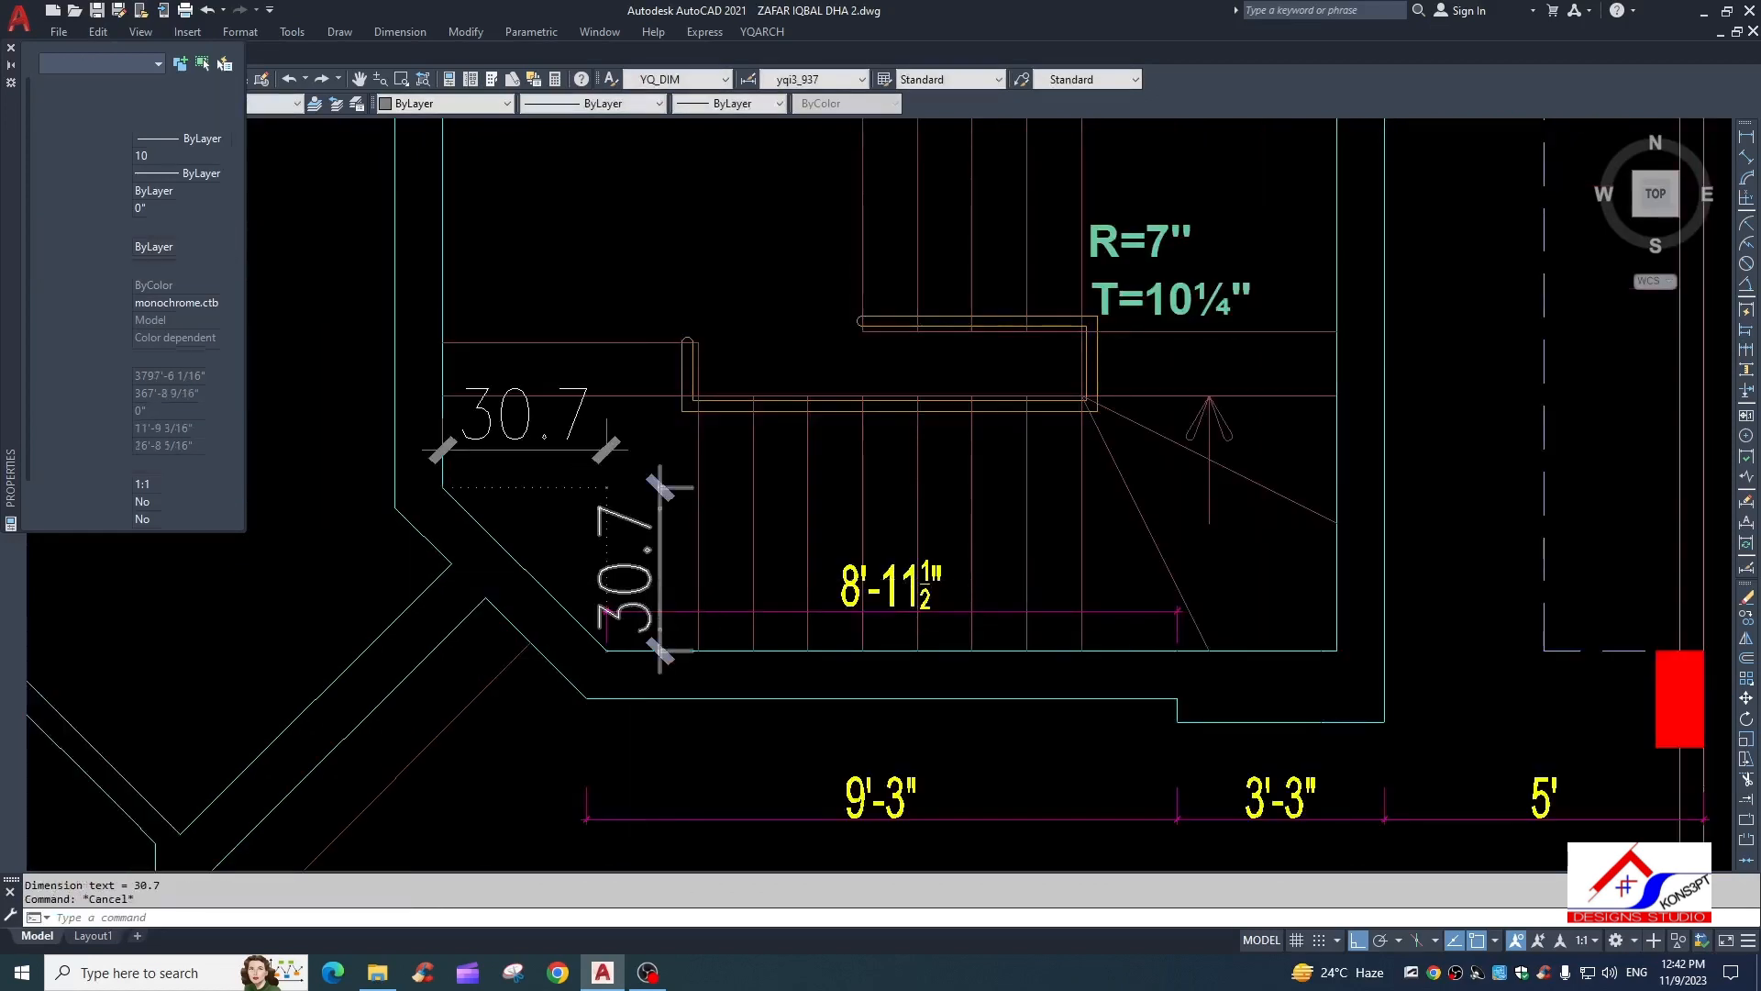
Match both helper-line dimensions' properties to the 8'-11½" inner wall dimension
type("MA")
key("space")
left_click(681, 611)
left_click(661, 562)
left_click(550, 449)
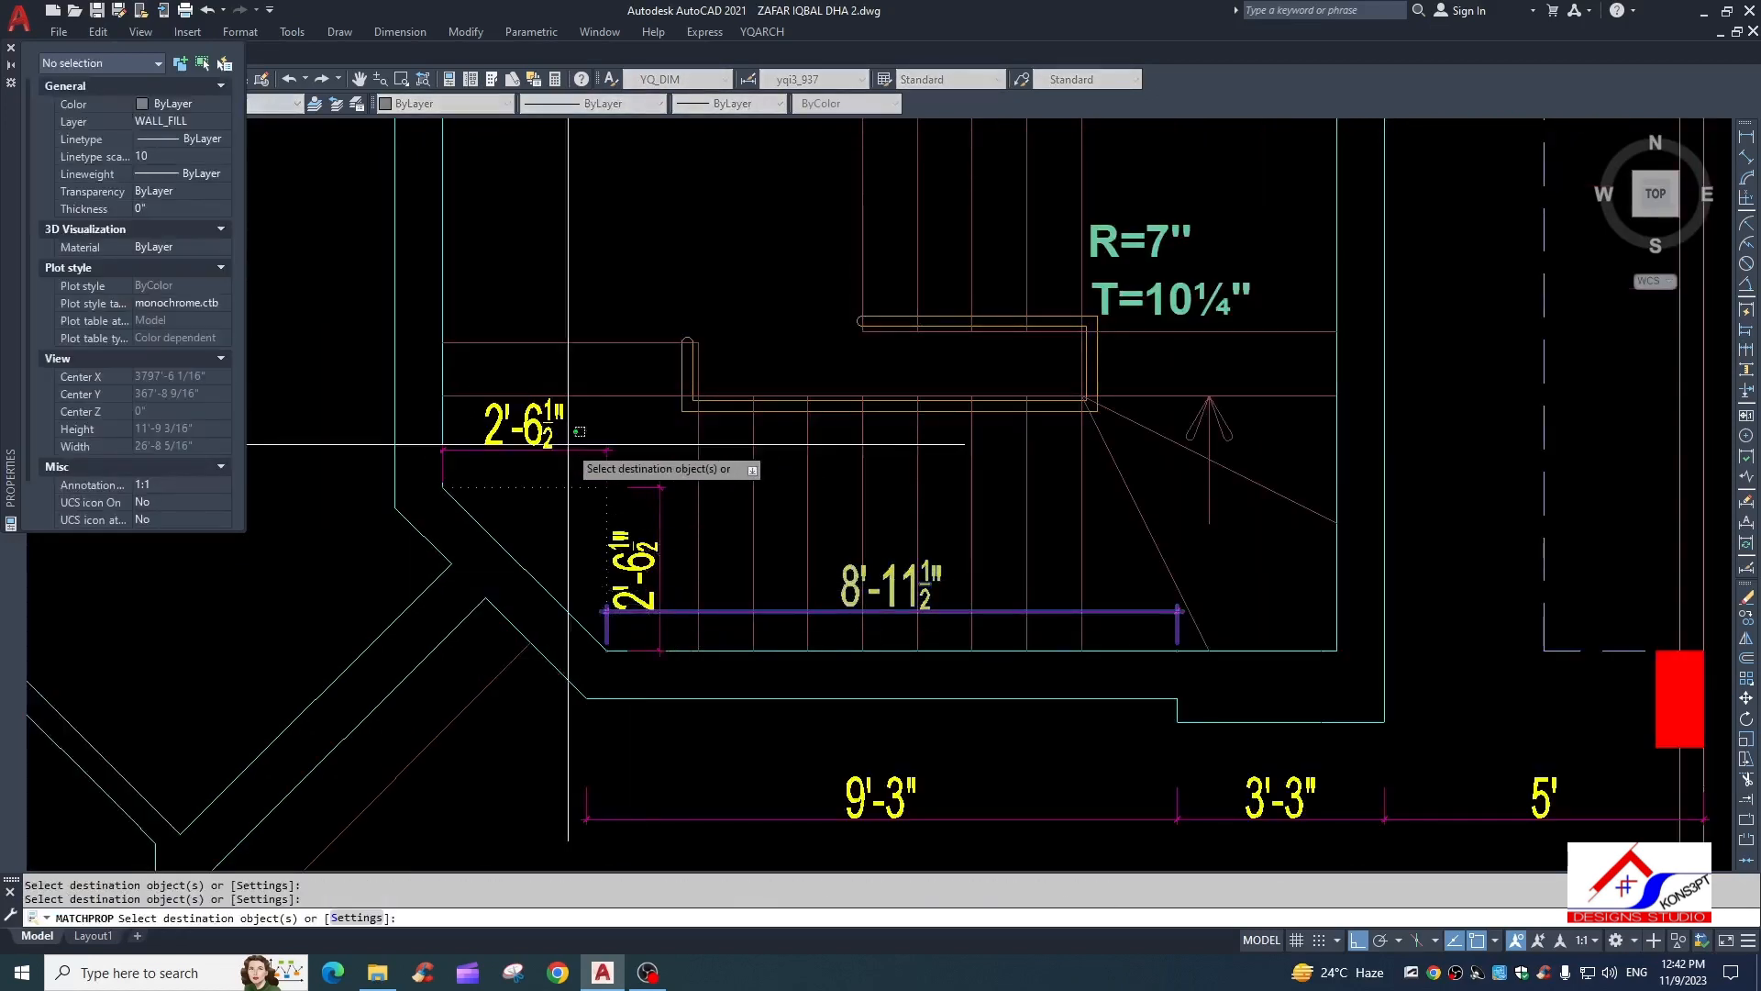
scroll(611, 538, "down", 2)
key("Escape")
key("Escape")
Stretch the right end of the inner front wall dimension to the staircase room's right inner wall, making it 11'-5½"
scroll(610, 539, "up", 2)
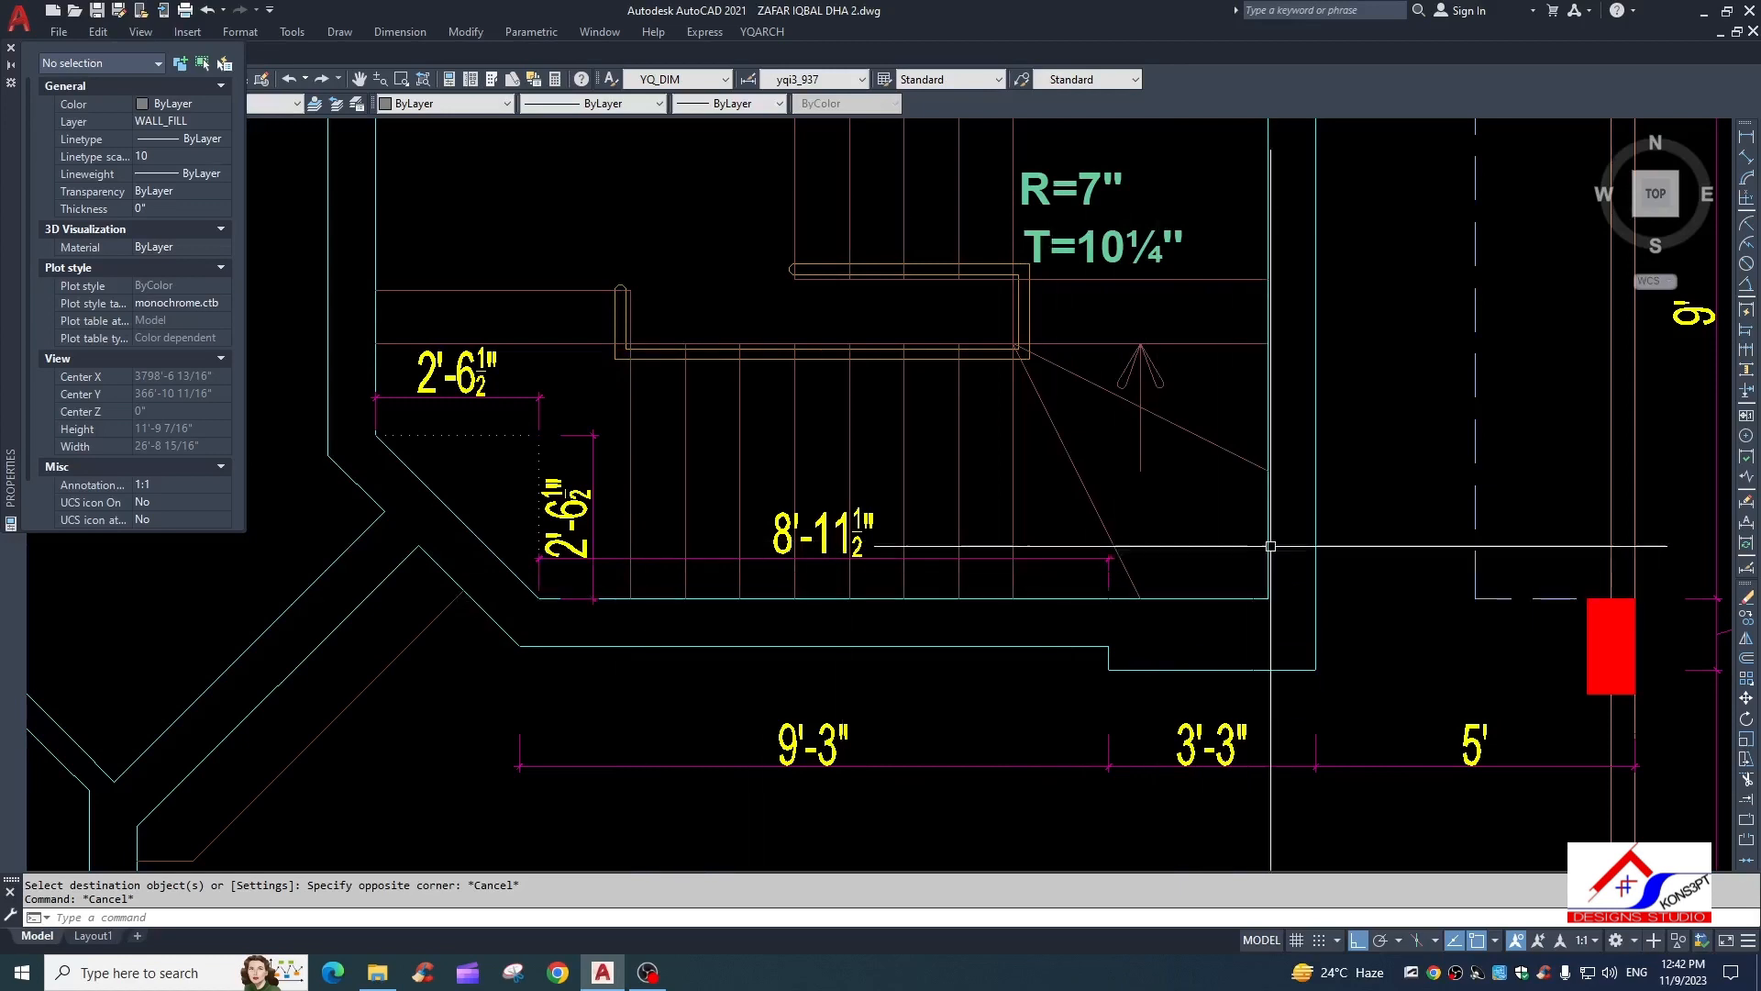
left_click(1080, 557)
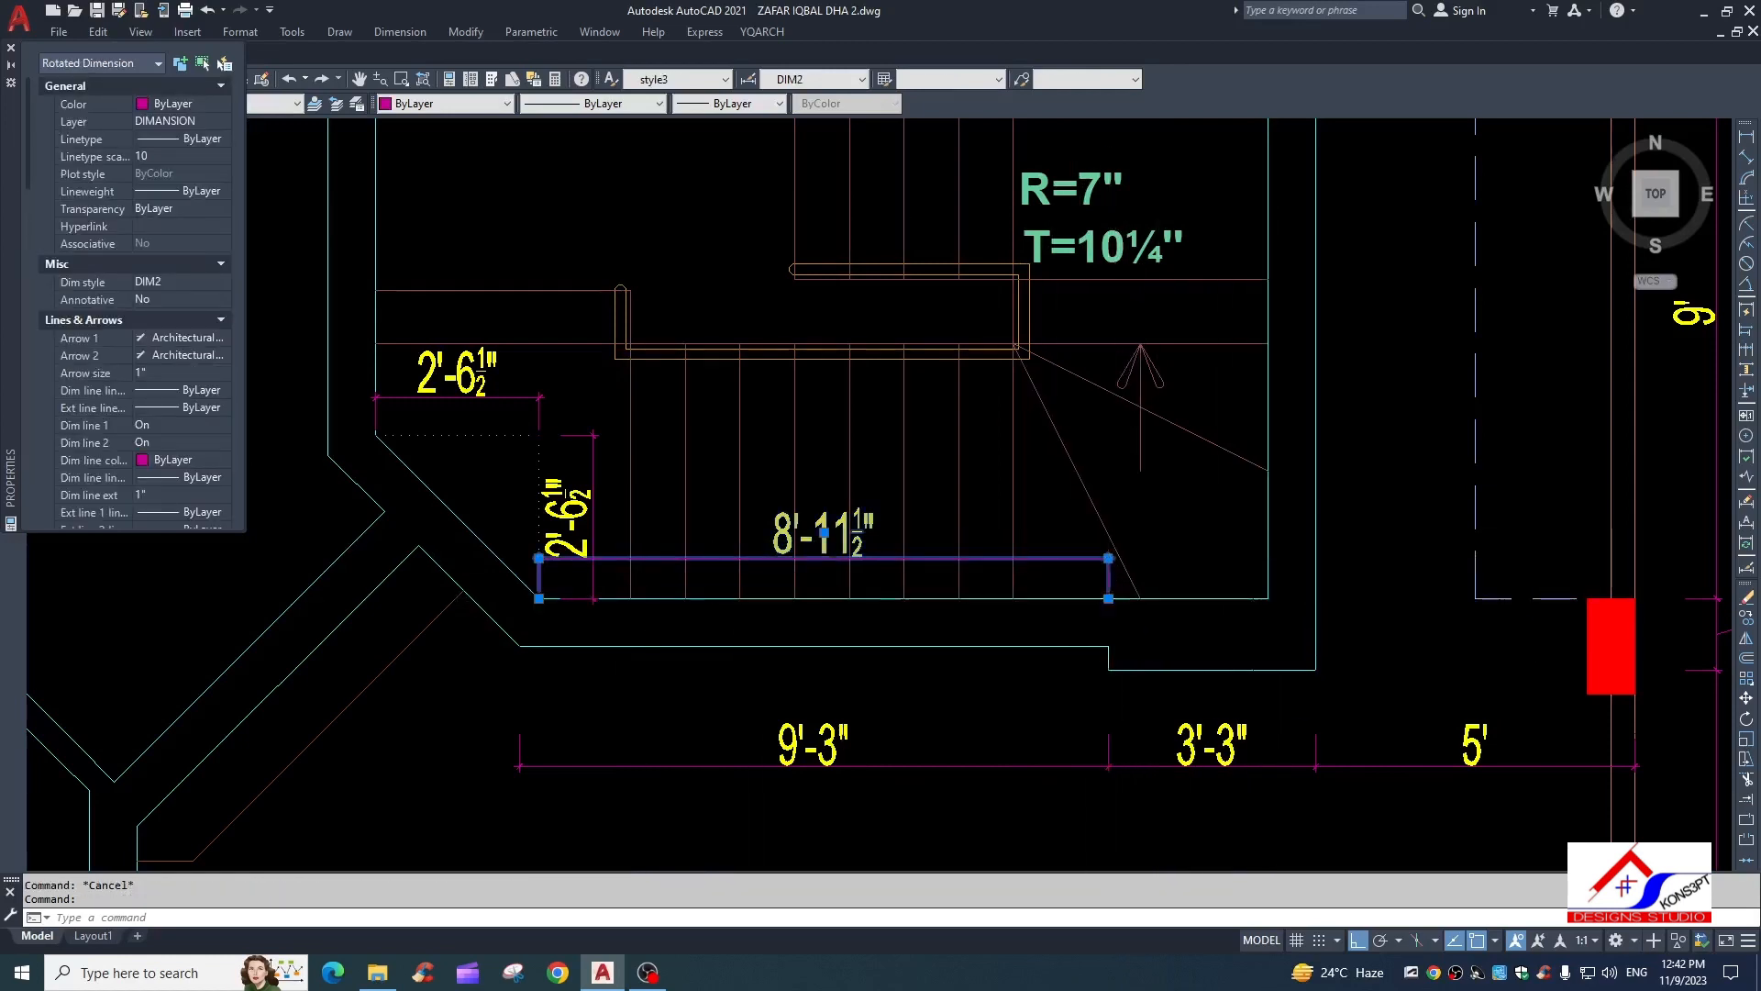
left_click(1108, 558)
left_click(1268, 557)
key("Escape")
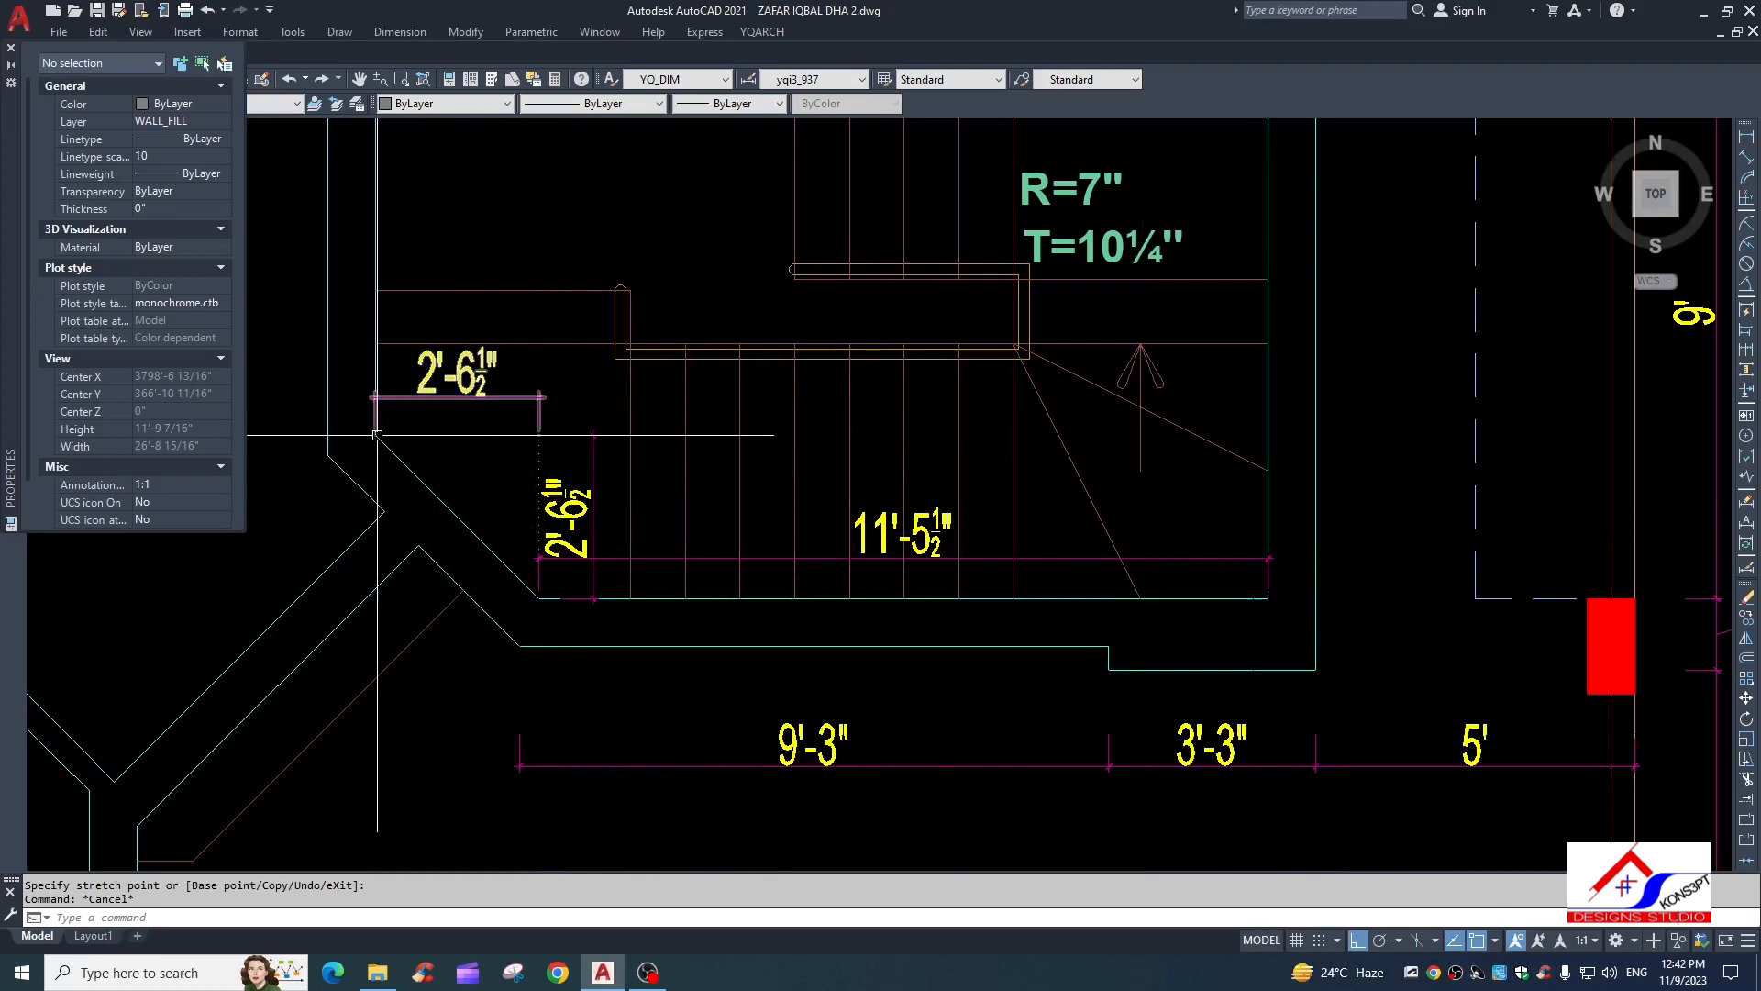
scroll(377, 435, "down", 2)
key("Escape")
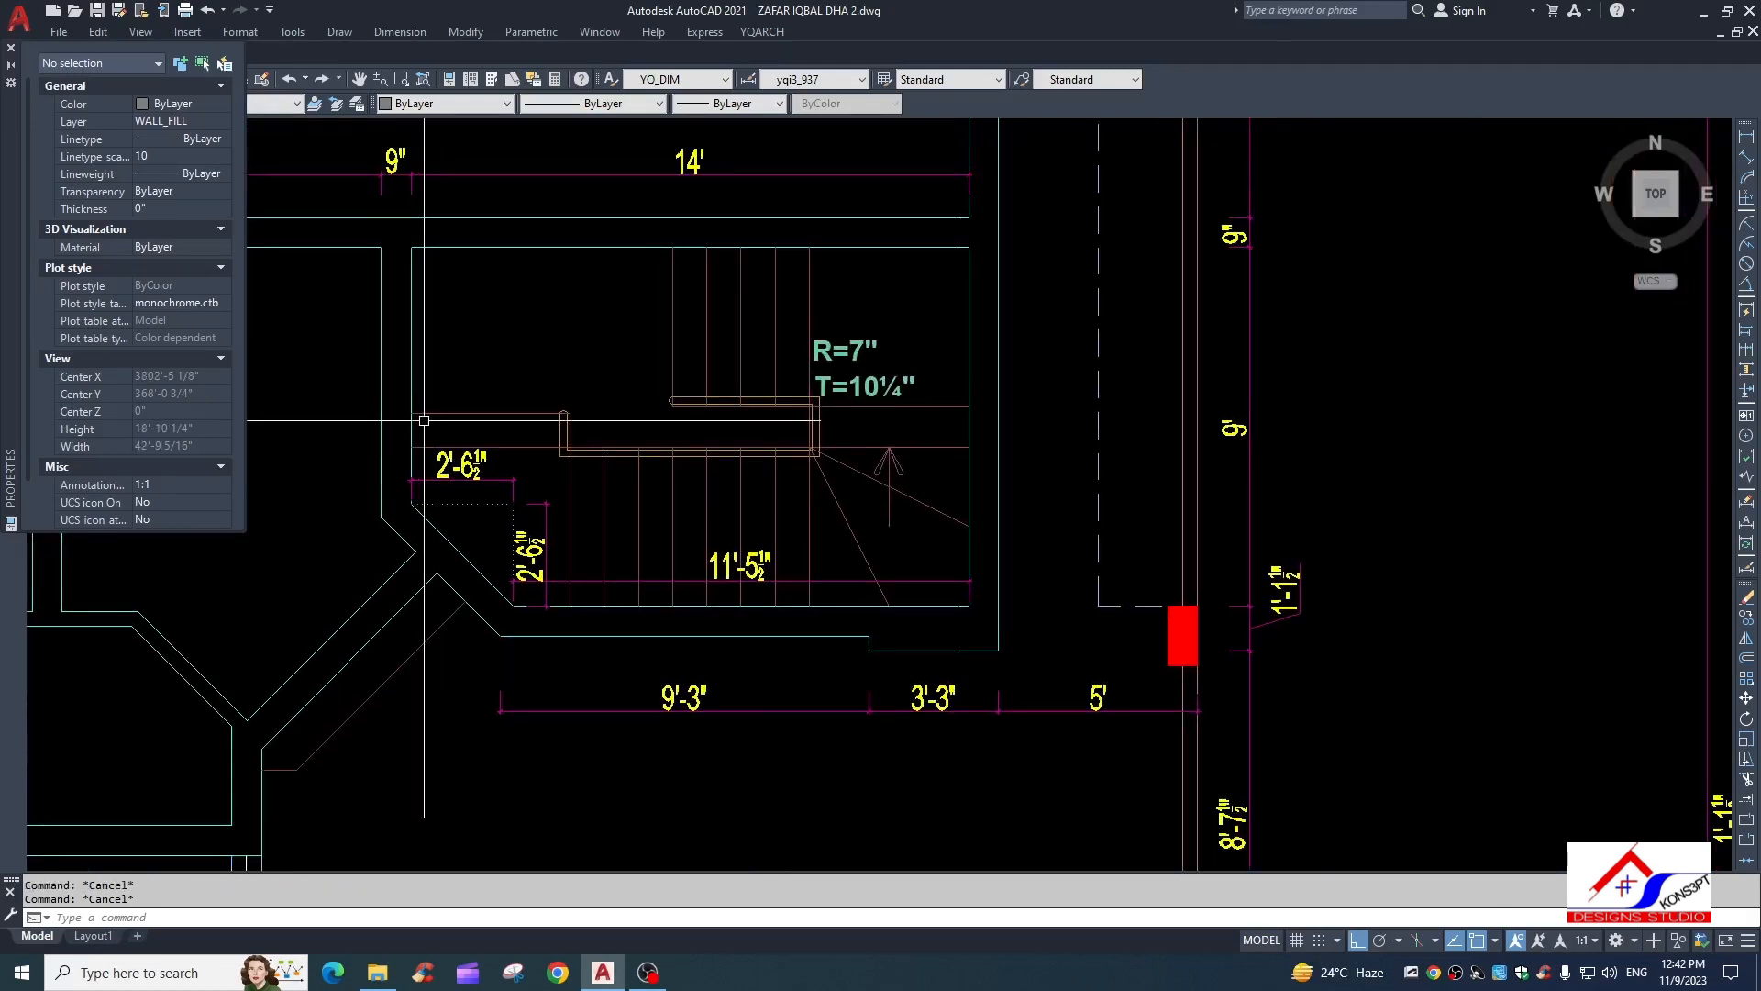
Dimension the staircase room's left inner wall and match the dimension's properties to the horizontal 2'-6½" helper-line dimension
type("dli")
key("Return")
key("Return")
left_click(410, 342)
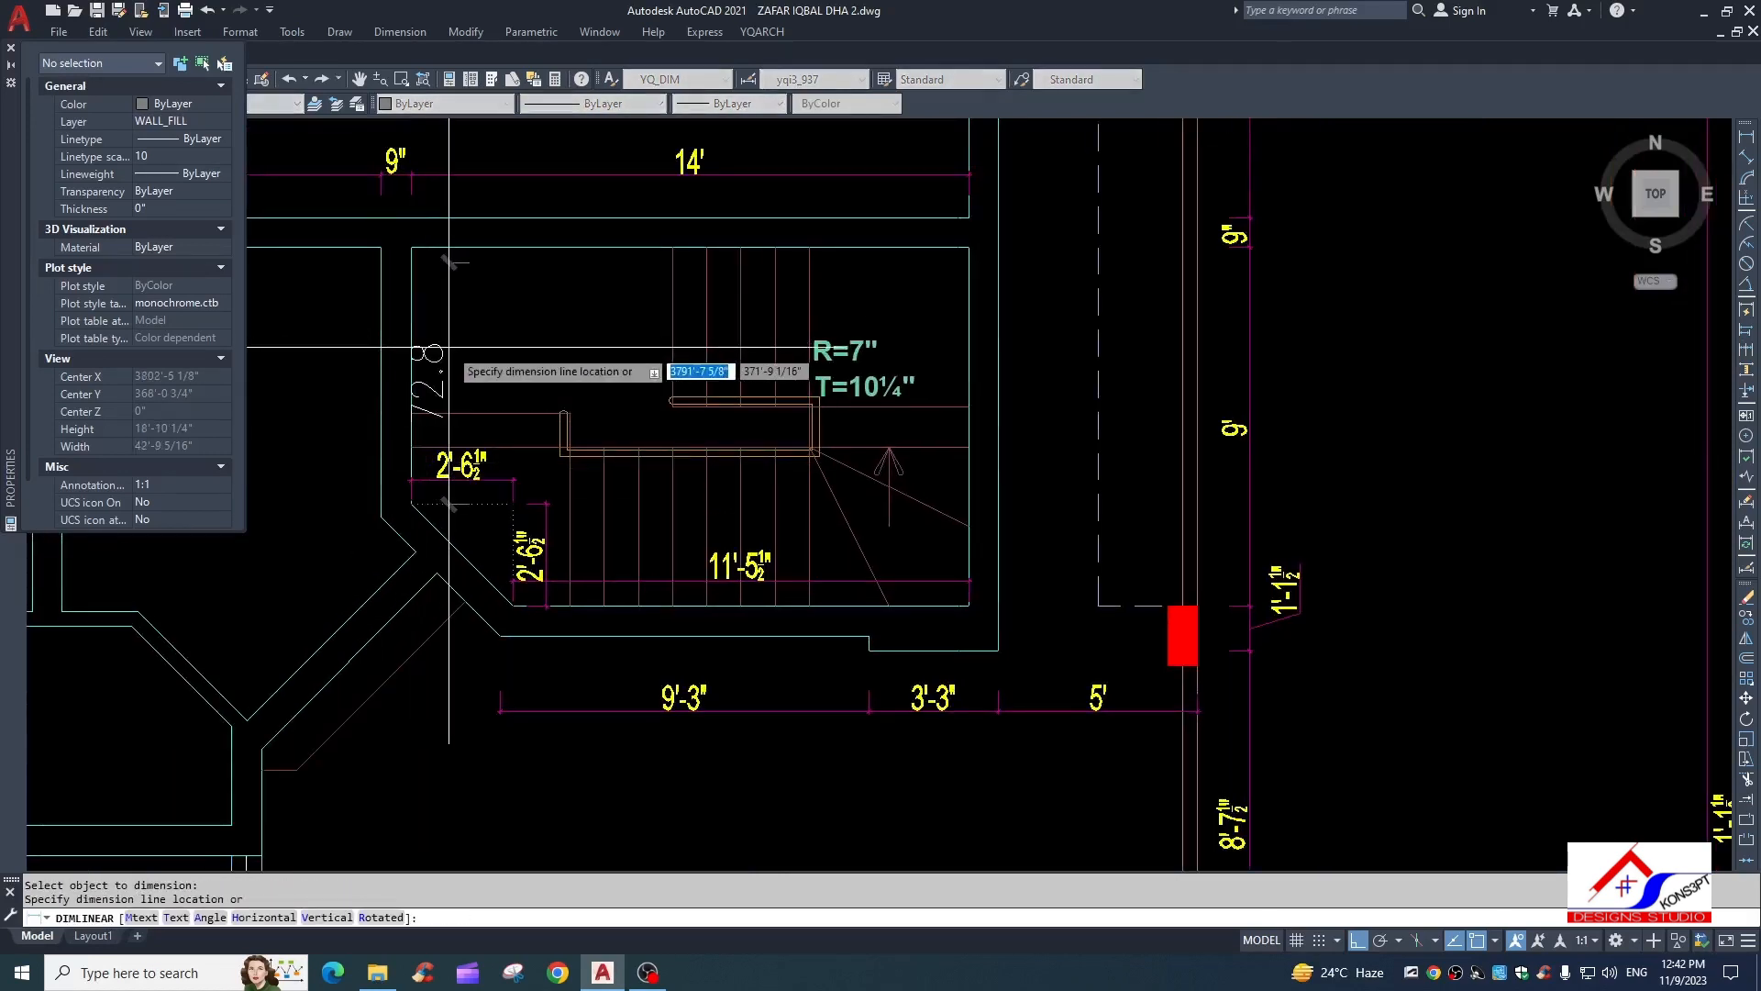
left_click(456, 367)
type("ma")
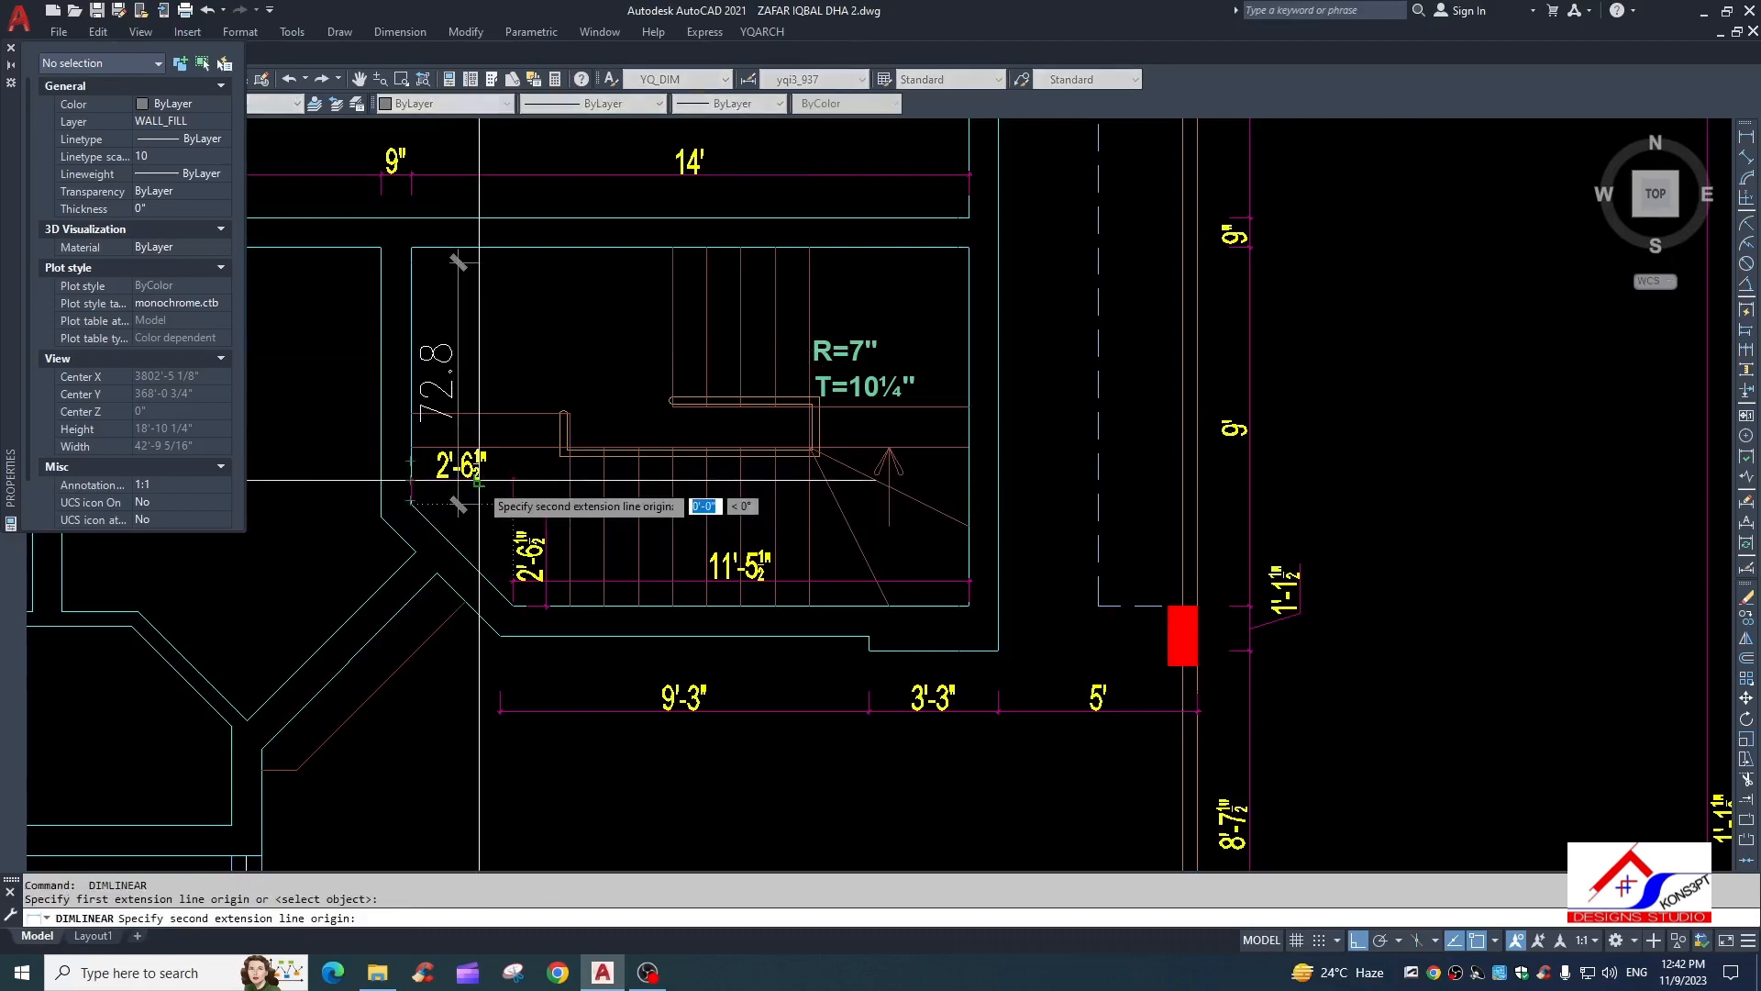
key("Return")
left_click(486, 478)
left_click(460, 318)
key("Escape")
Stretch the upper end of the left inner wall dimension to the staircase room's upper-left inner corner
scroll(474, 395, "down", 2)
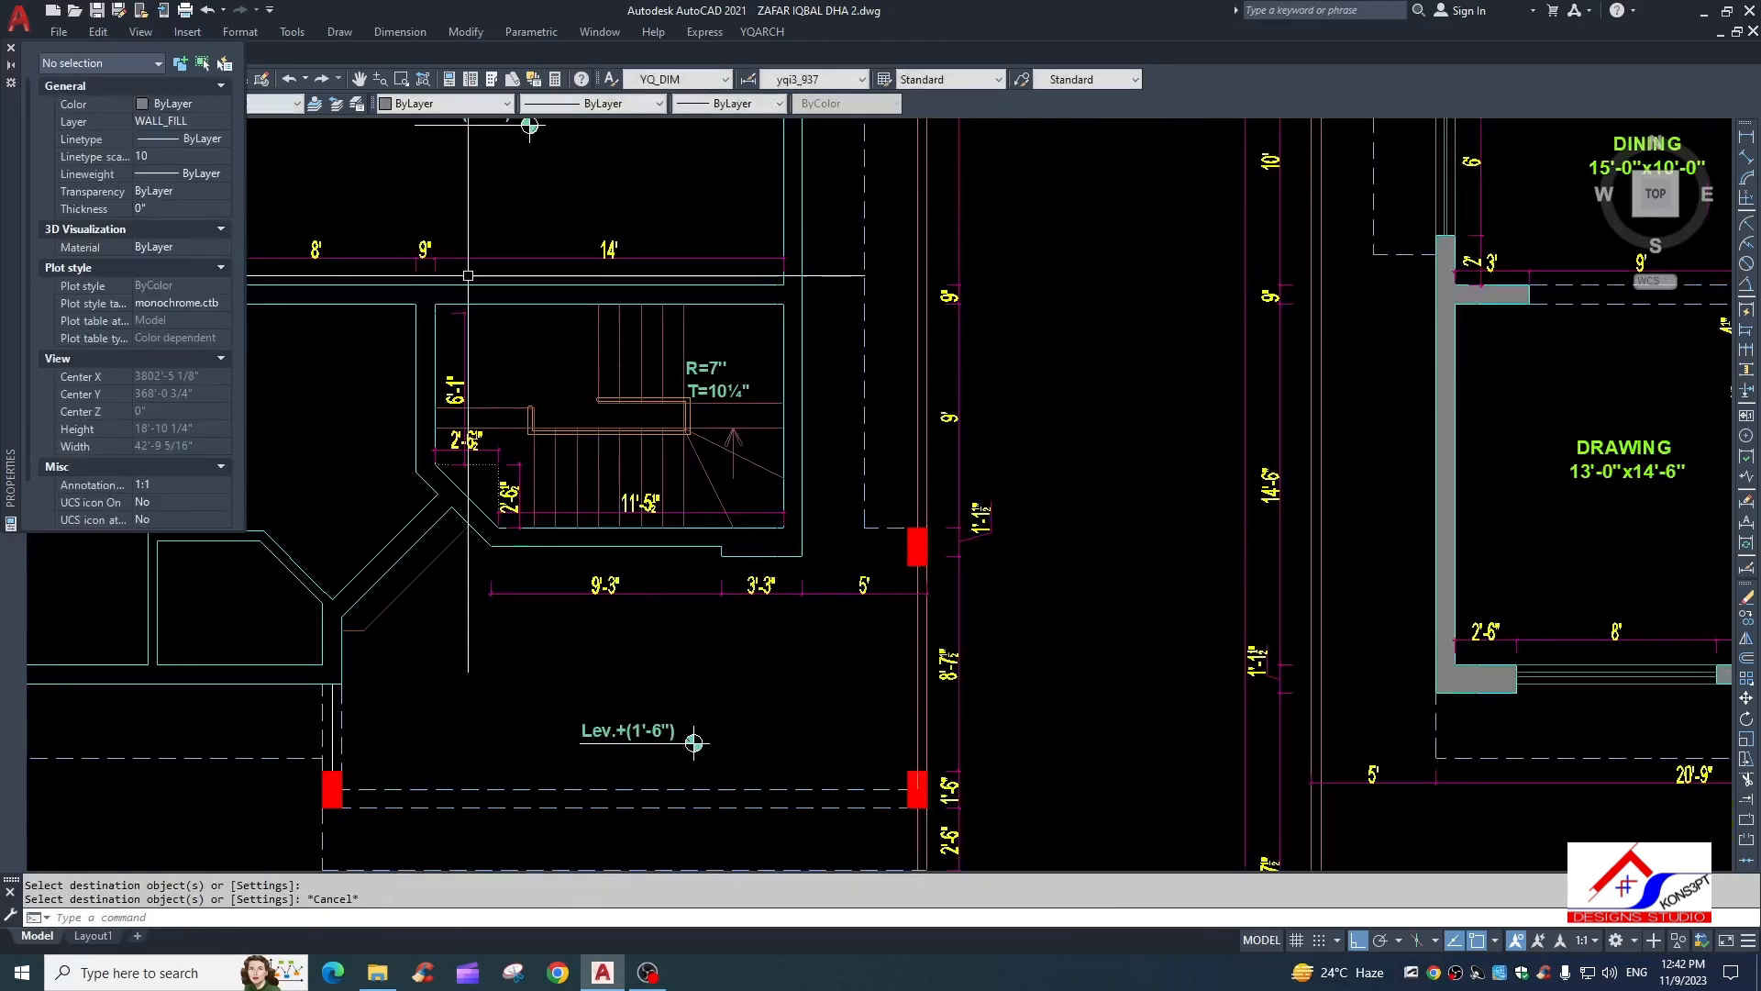
left_click(437, 385)
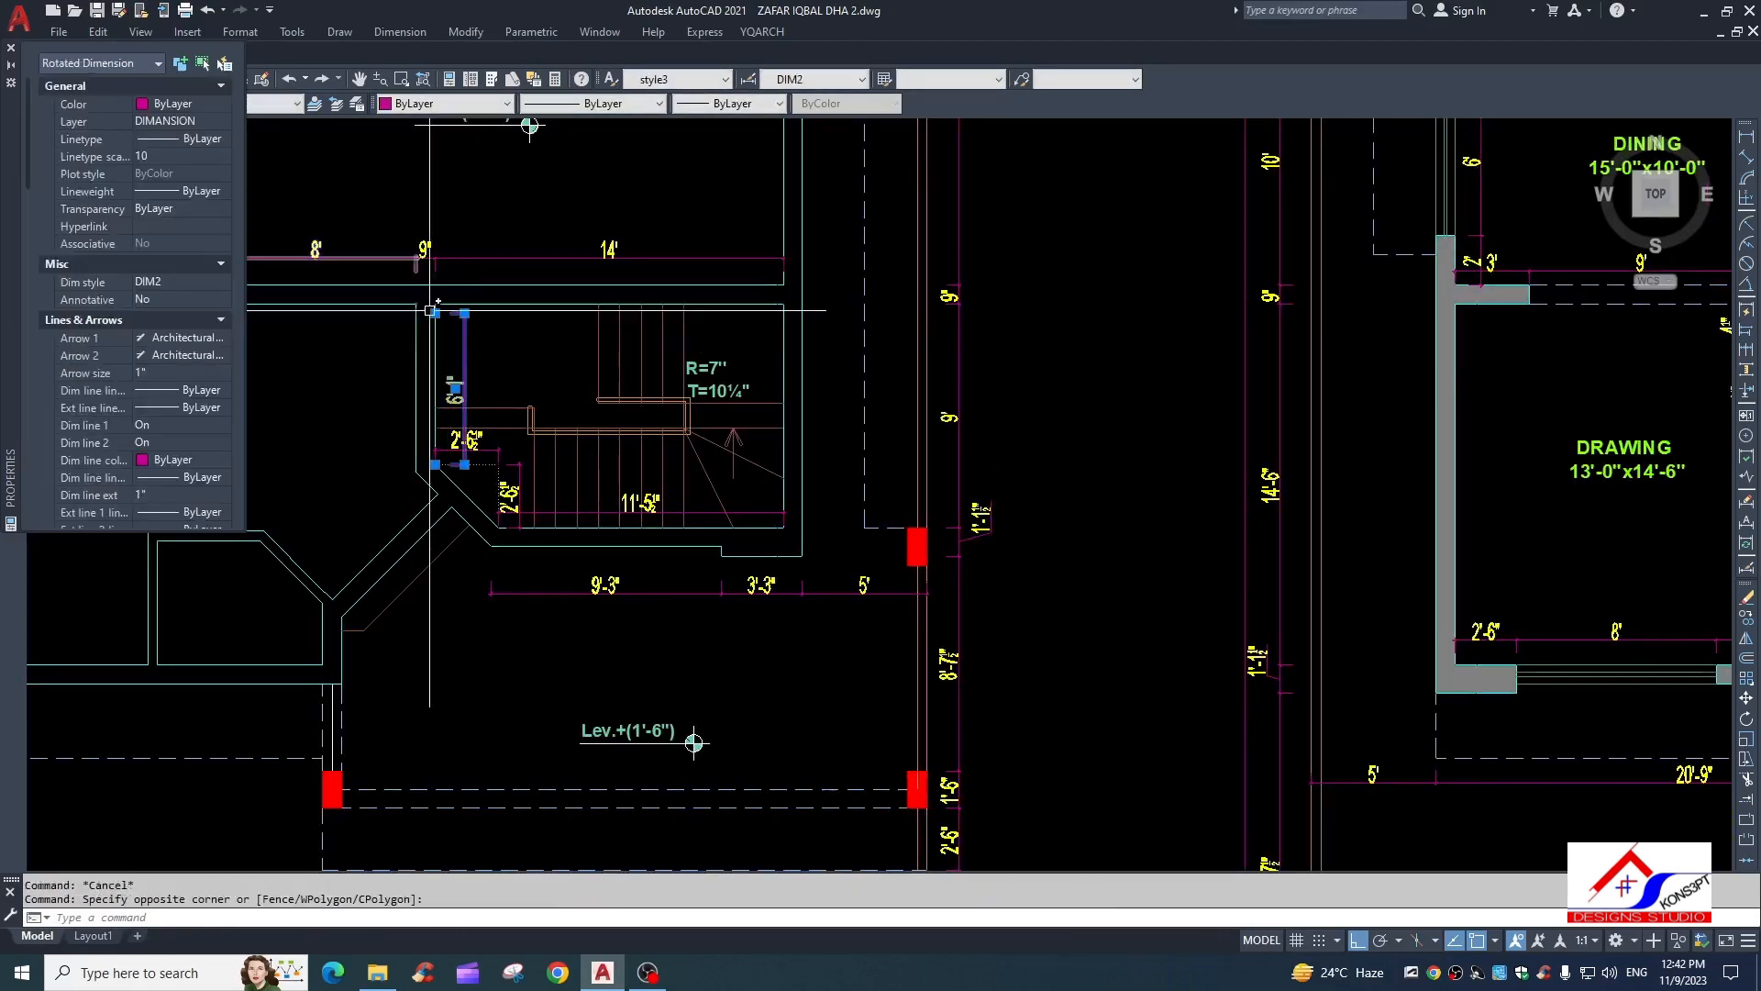
left_click(435, 313)
key("Escape")
scroll(435, 303, "up", 2)
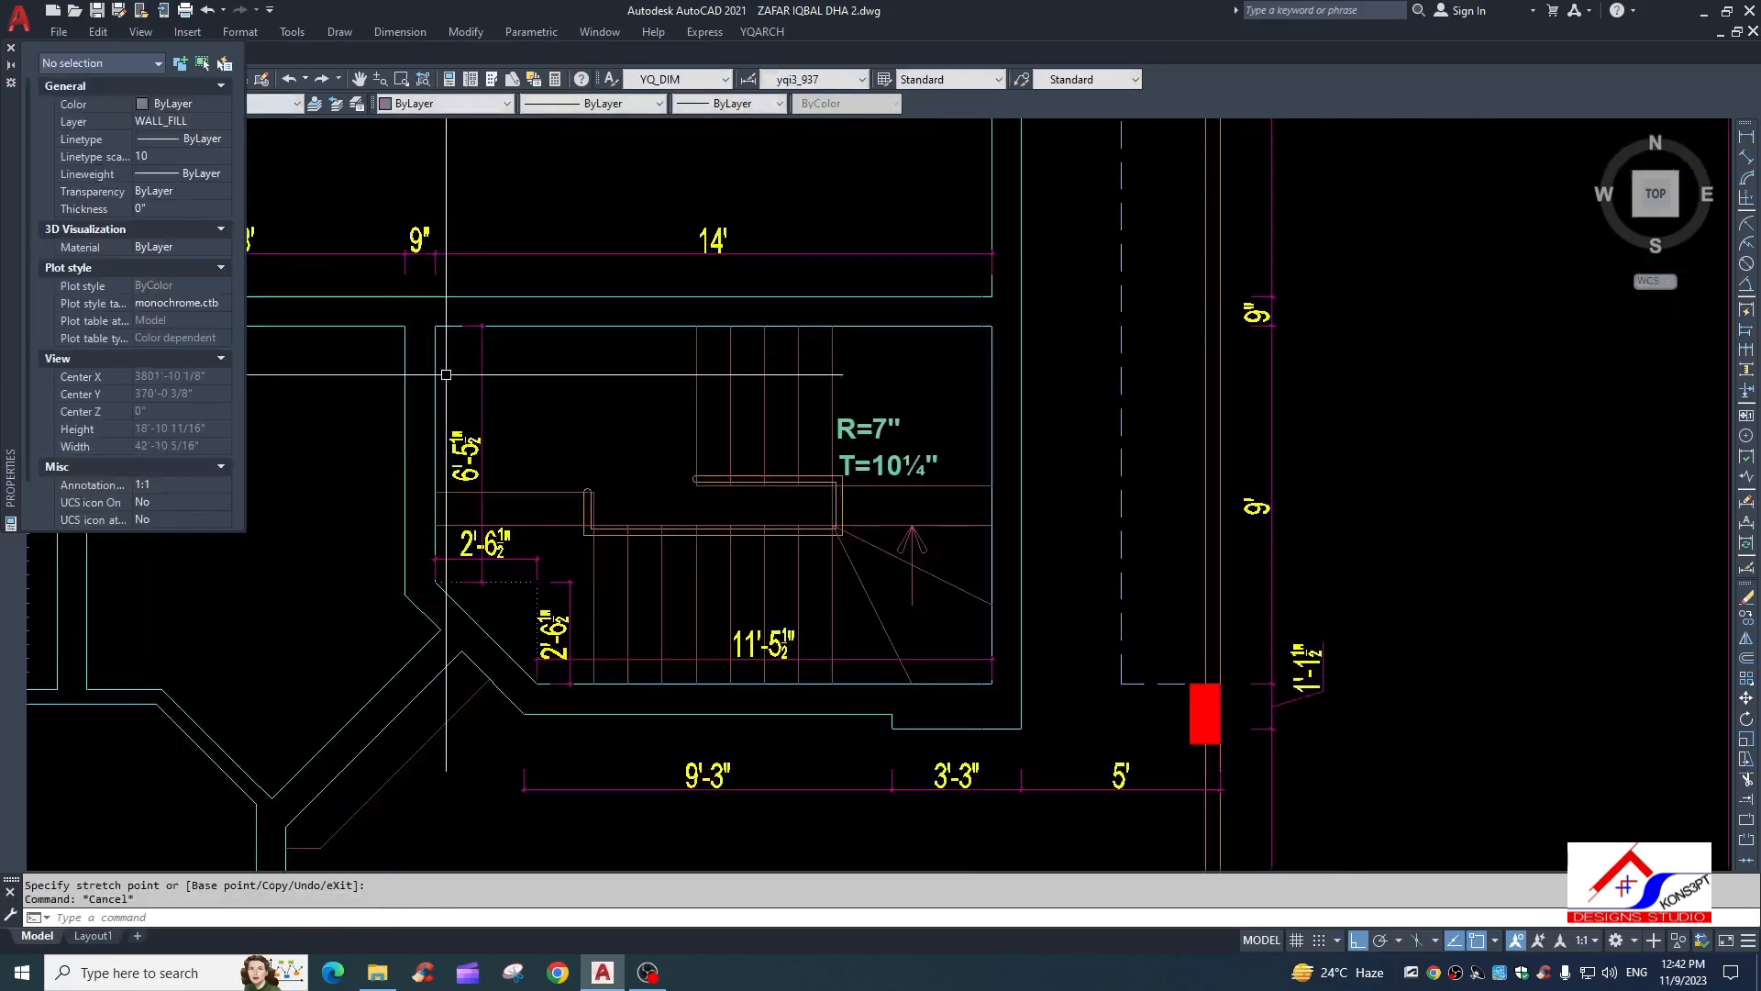
scroll(520, 375, "down", 2)
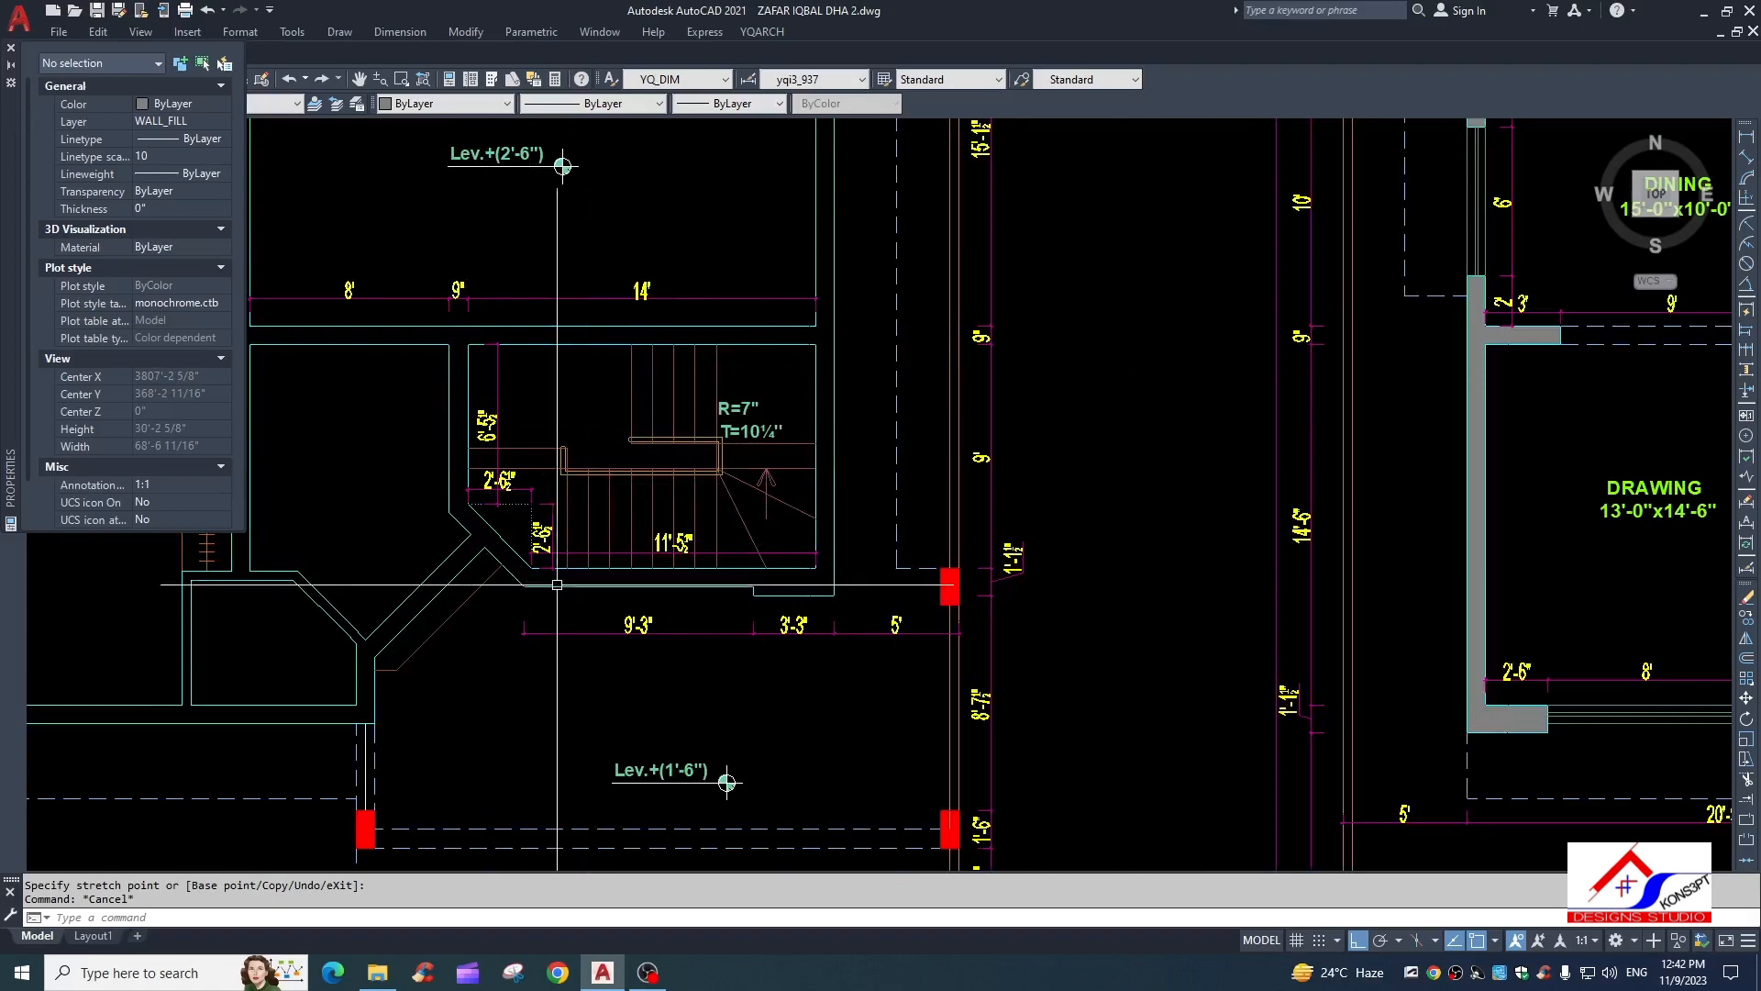
scroll(540, 567, "up", 3)
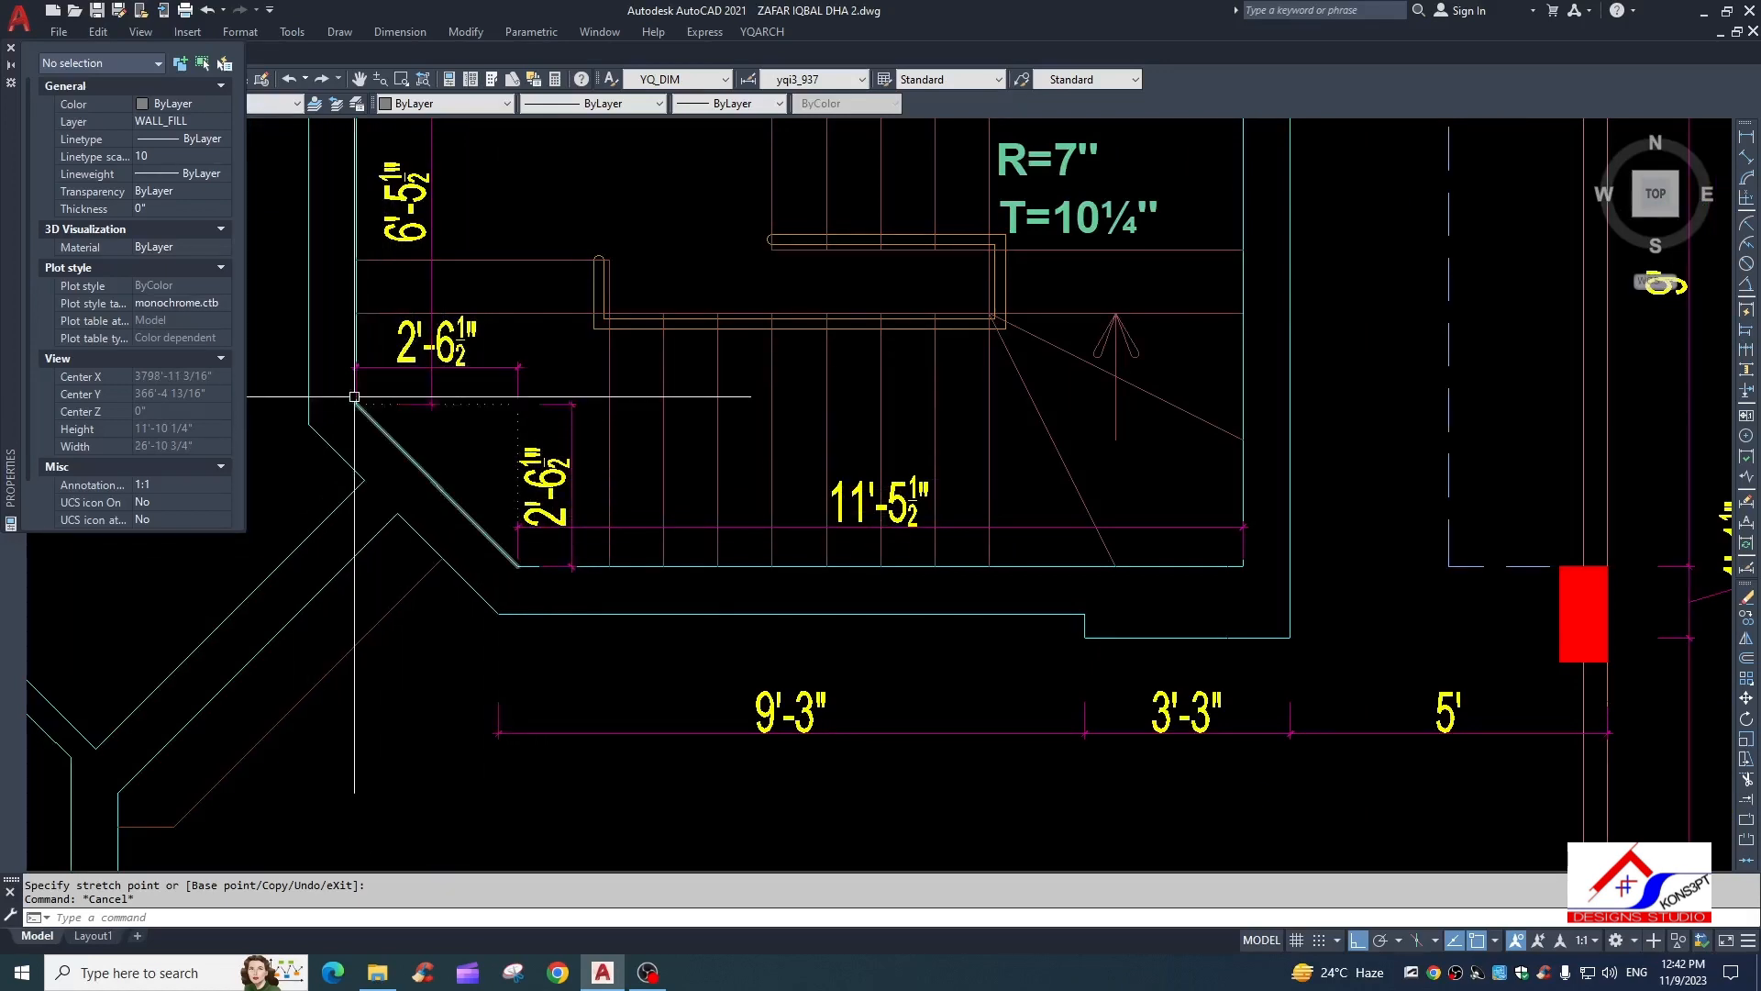
key("Escape")
Add an aligned dimension for the inner face of the long diagonal wall beside the staircase, placed on its upper-left side
scroll(426, 530, "down", 3)
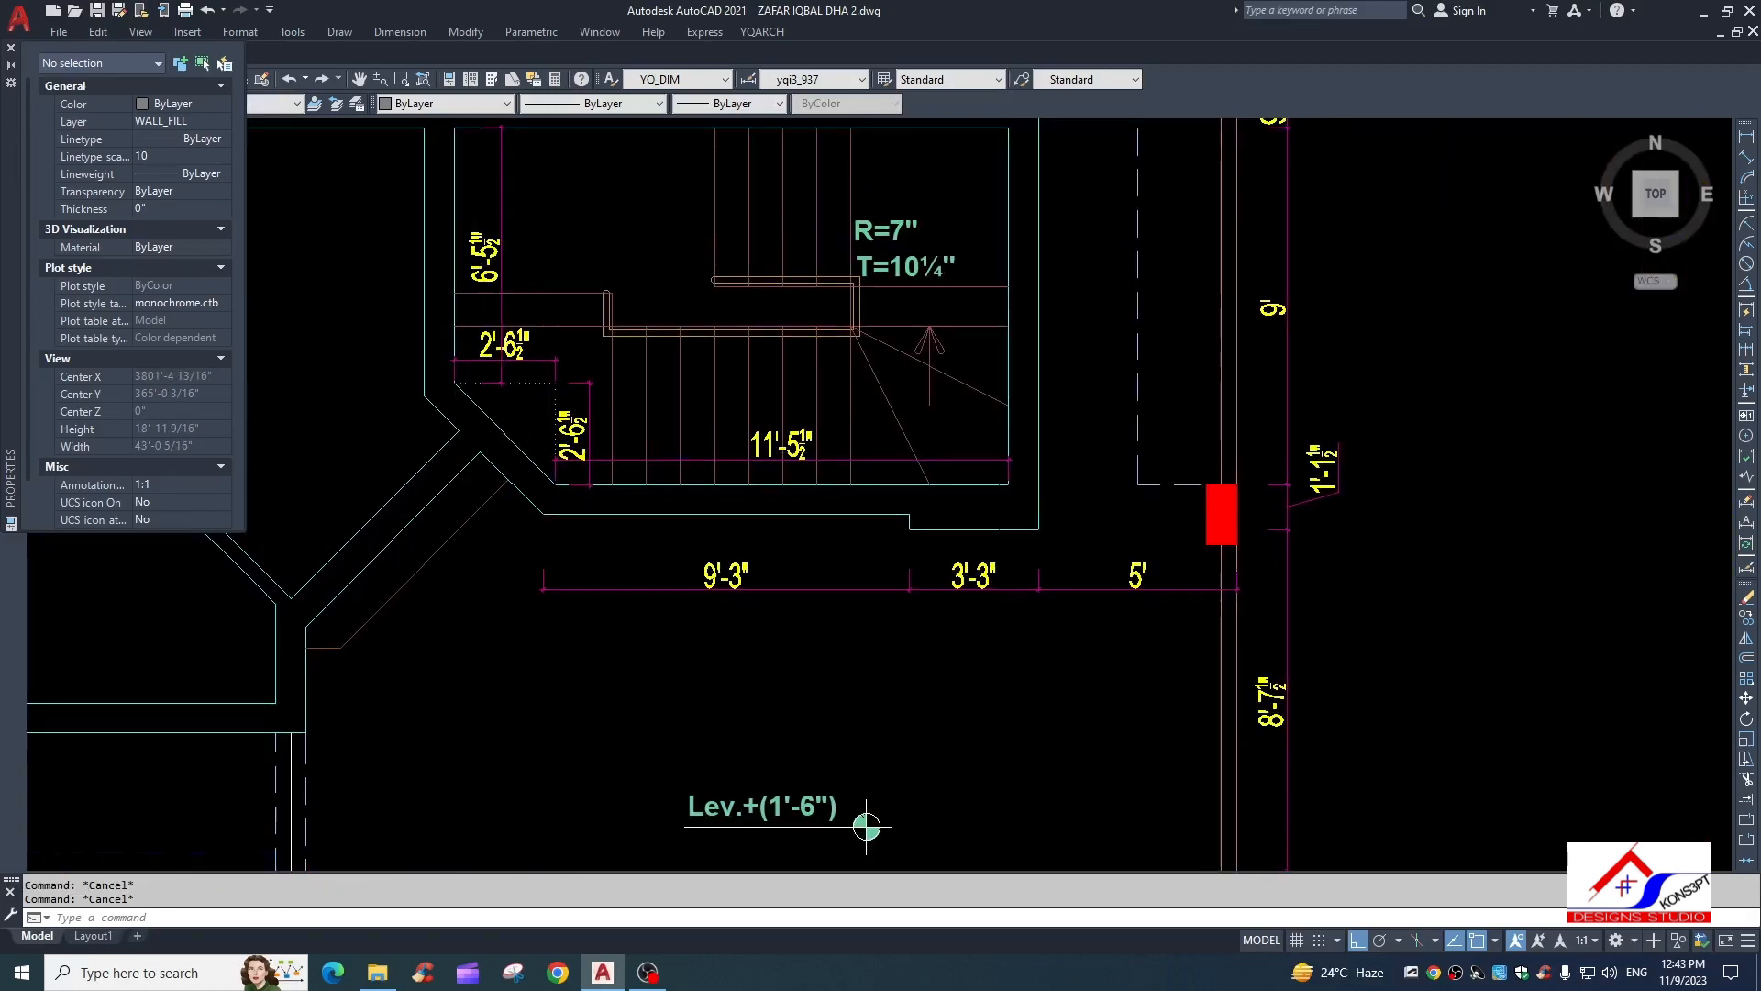
key("space")
key("space")
left_click(387, 502)
left_click(365, 460)
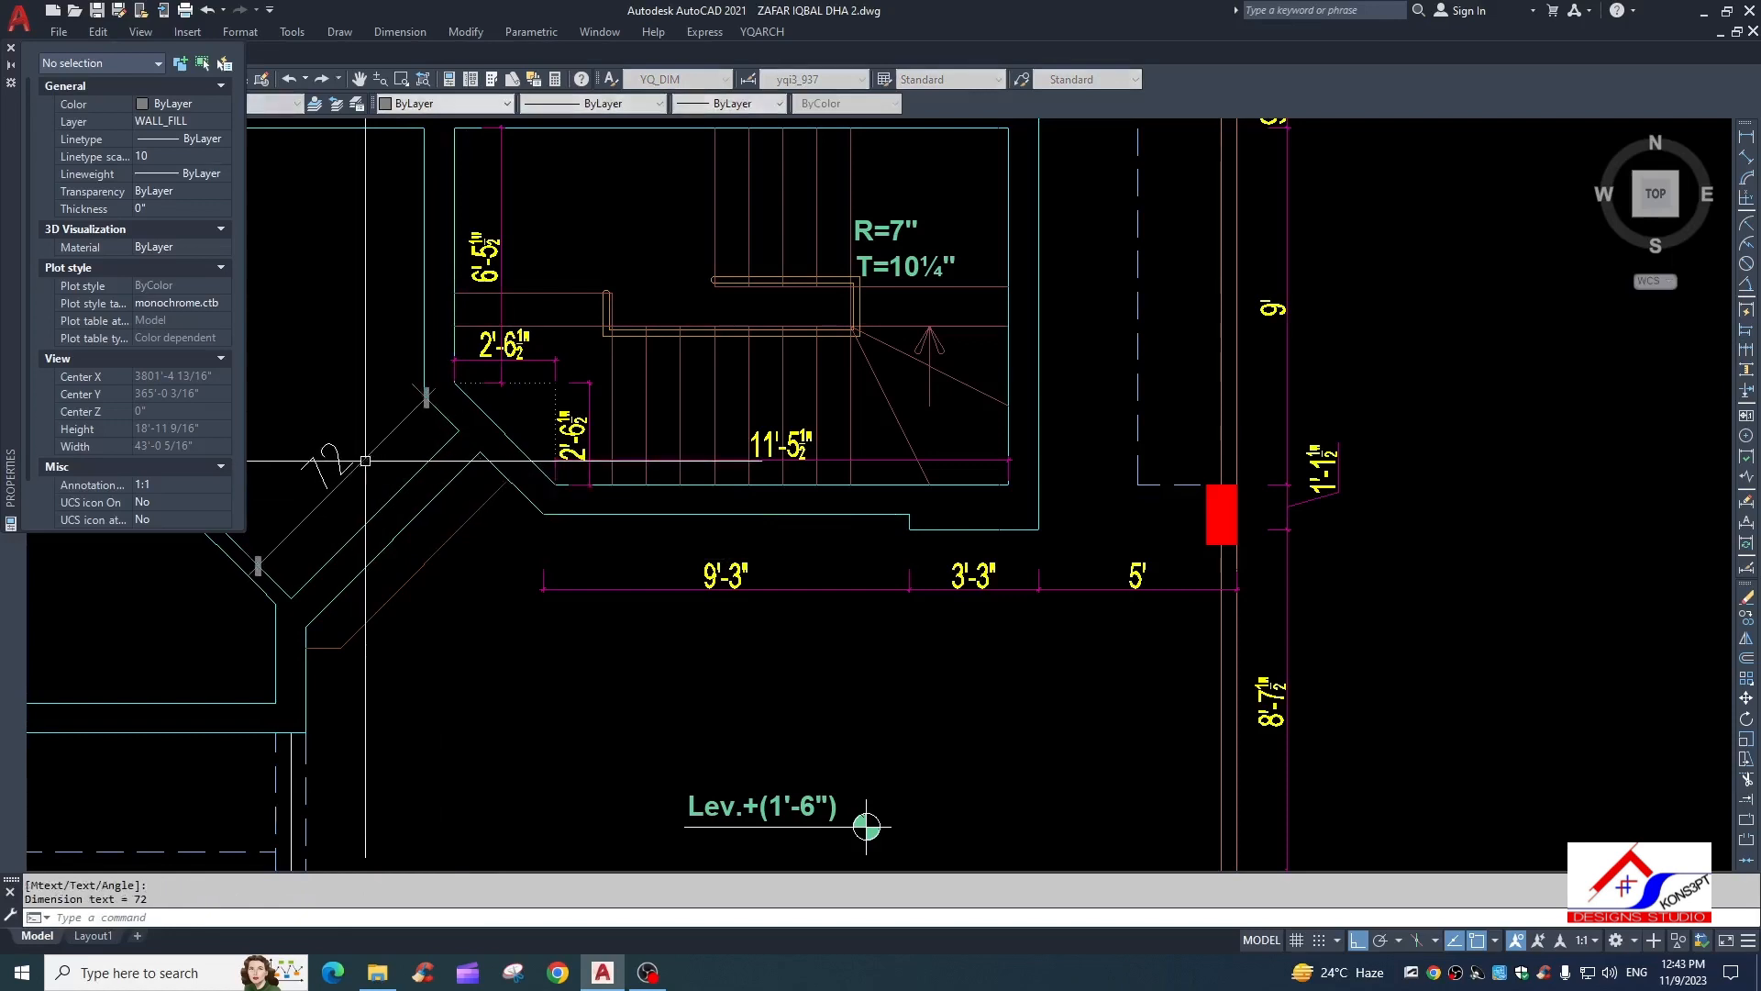
Match the diagonal wall dimension's properties to the horizontal 2'-6½" helper-line dimension
type("ma")
key("space")
left_click(470, 370)
left_click(461, 360)
left_click(368, 455)
left_click(325, 470)
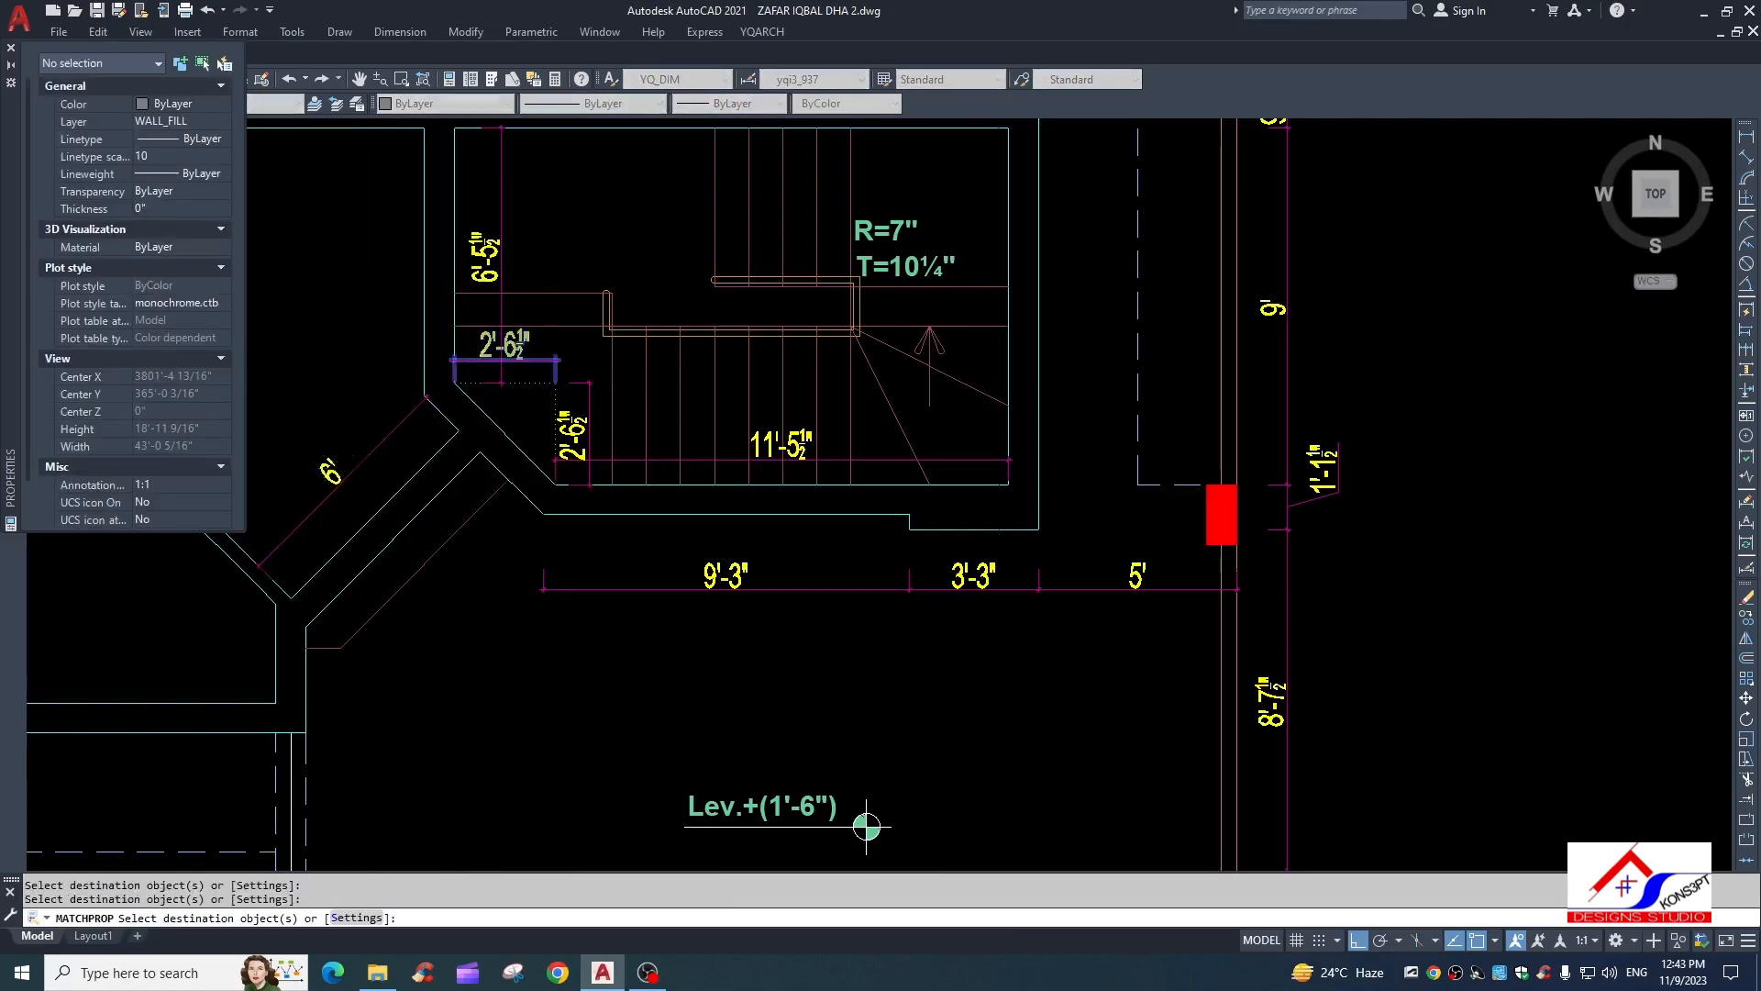
key("Escape")
Continue the diagonal wall dimension at both ends across the thicknesses of the adjoining angled walls
type("dco")
key("space")
key("space")
left_click(423, 399)
left_click(454, 385)
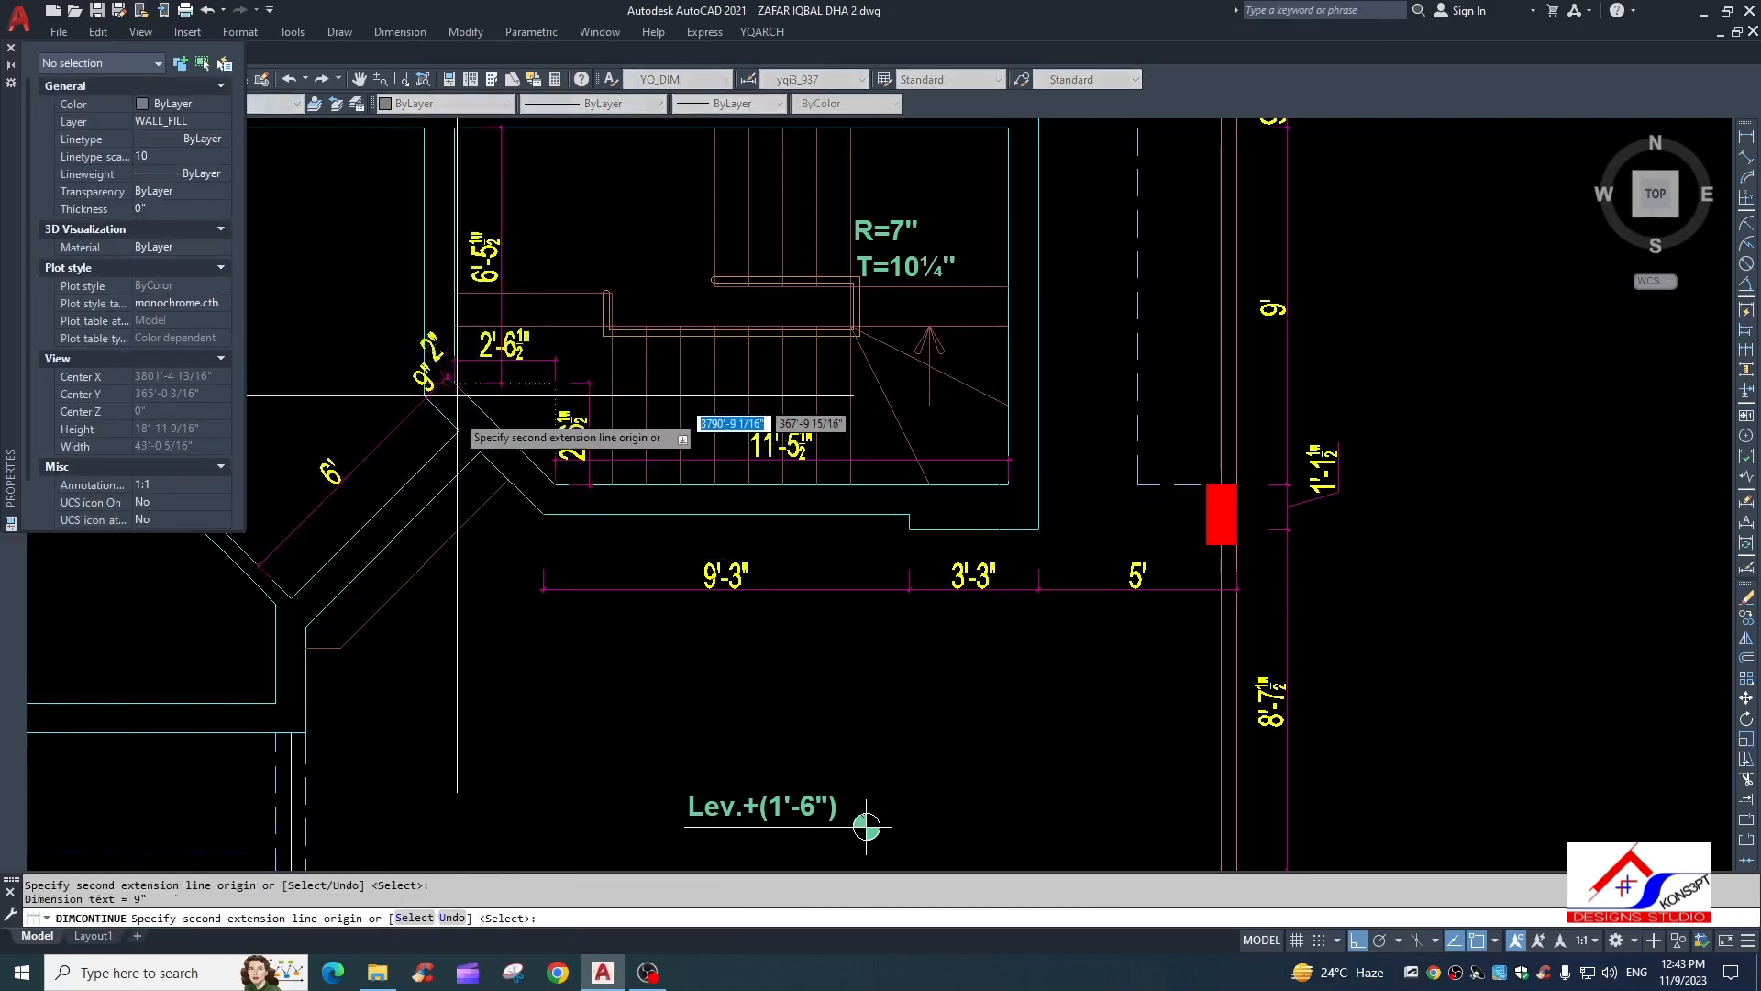
key("space")
scroll(790, 604, "down", 2)
left_click(425, 428)
left_click(410, 454)
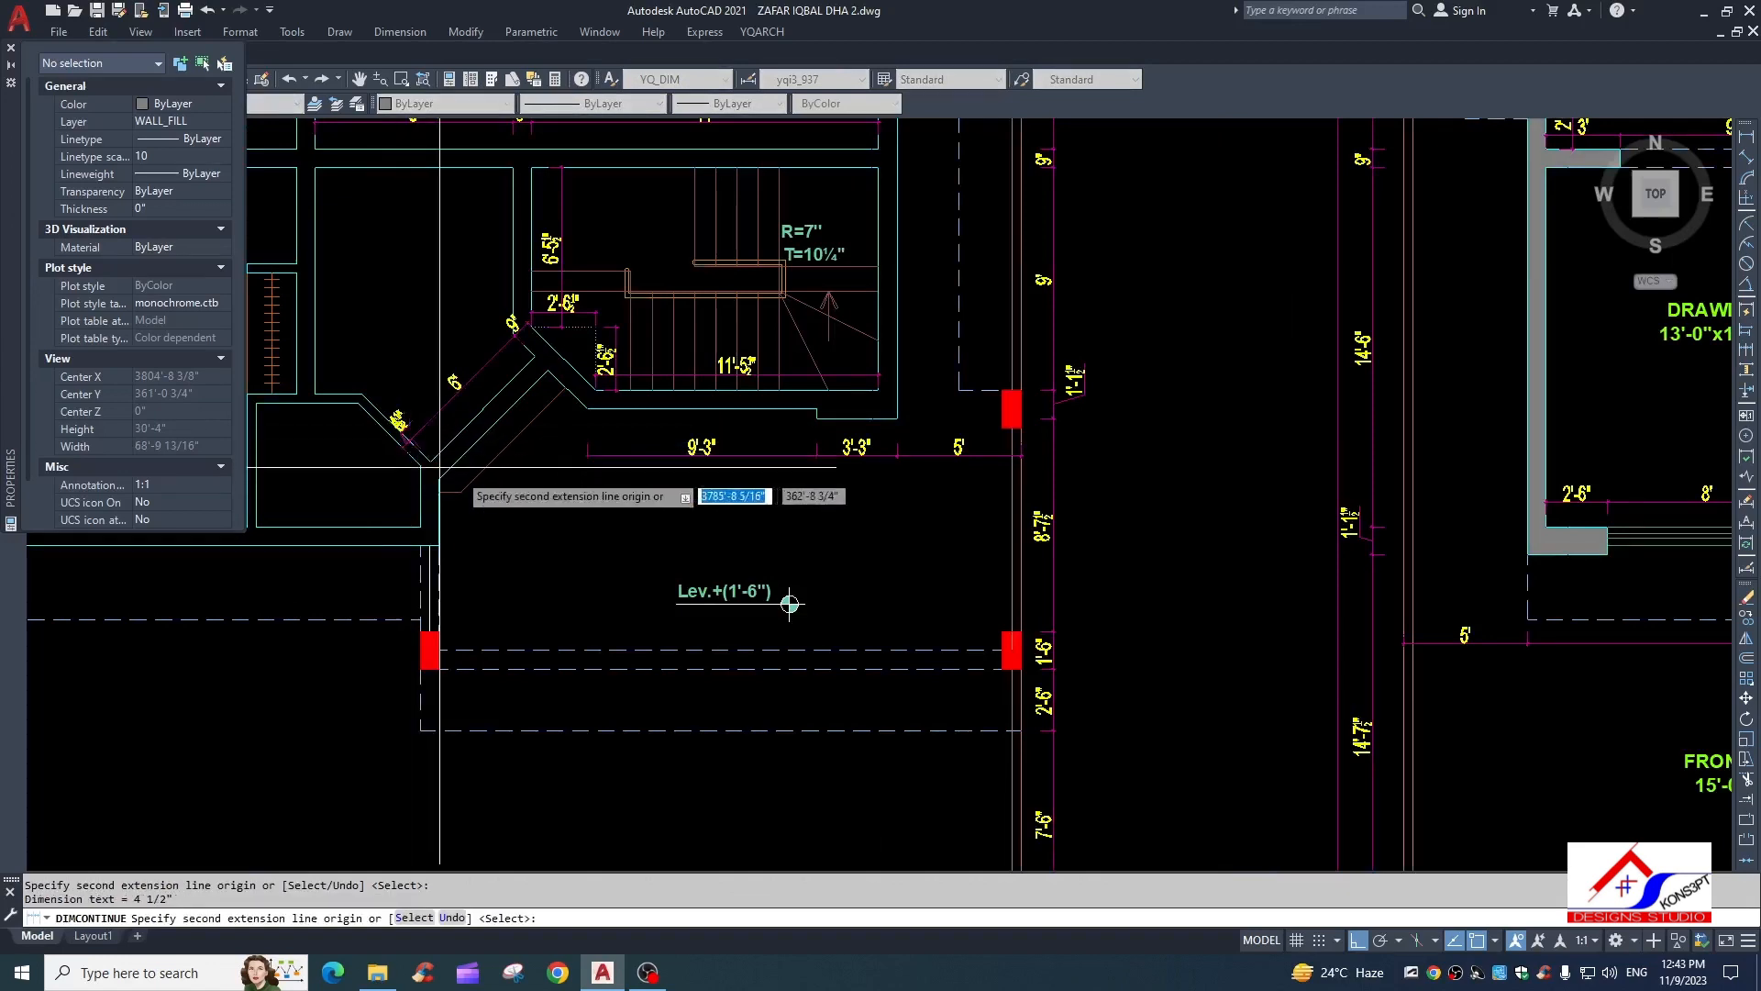
key("Escape")
Dimension the short horizontal inner wall segment left of the angled corner, placed above the wall
mouse_move(450, 423)
middle_mouse_down()
mouse_move(482, 491)
mouse_move(471, 458)
mouse_move(564, 344)
middle_mouse_up()
scroll(437, 449, "up", 2)
key("Escape")
scroll(535, 441, "up", 2)
middle_click_drag(534, 440, 535, 519)
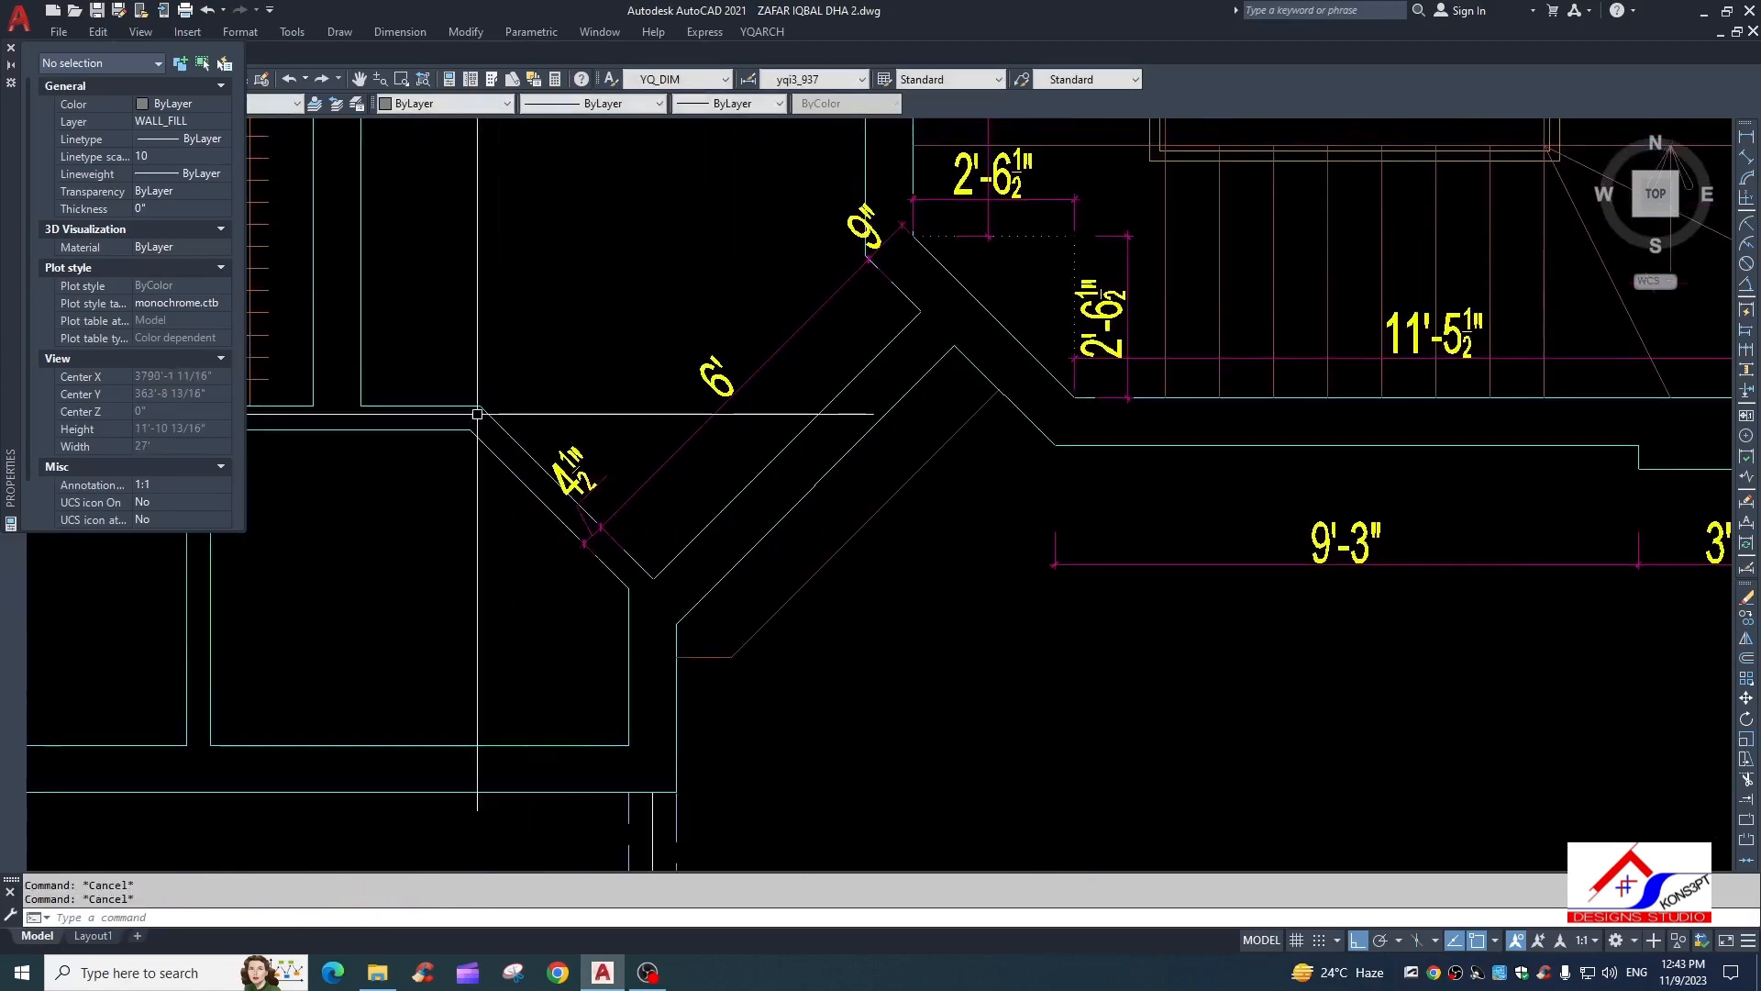
scroll(521, 503, "down", 2)
middle_click_drag(568, 594, 610, 510)
key("space")
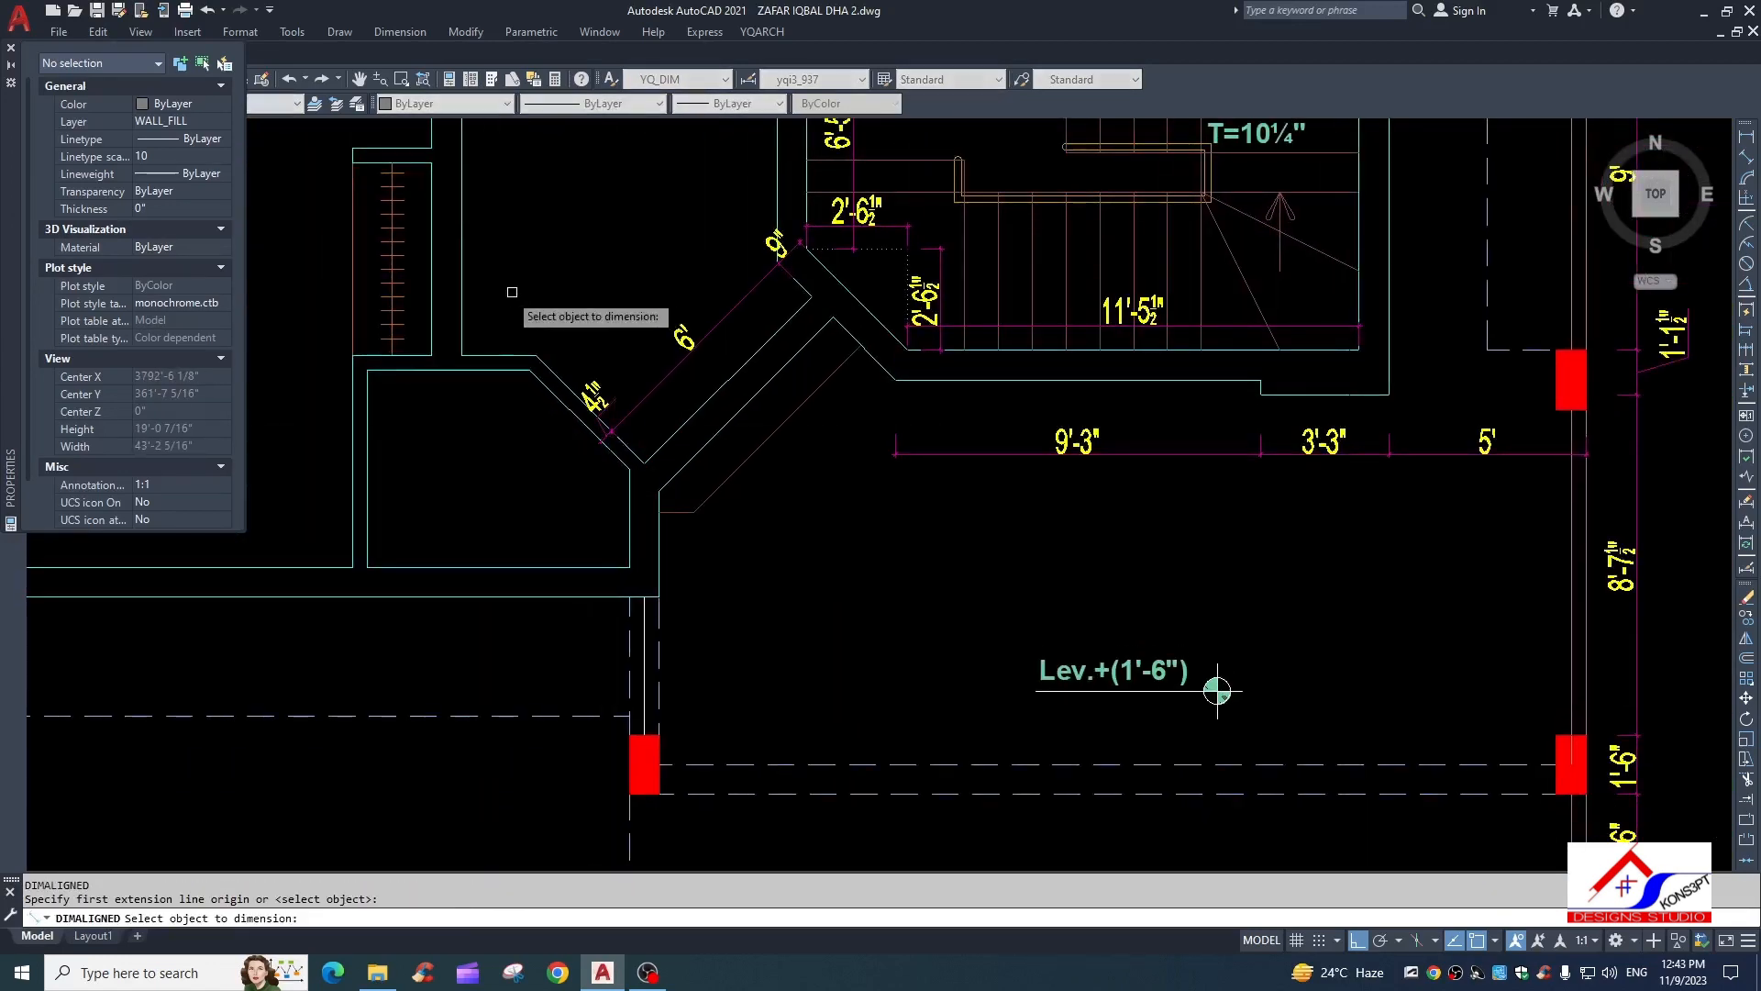
key("space")
left_click(507, 371)
scroll(520, 332, "up", 3)
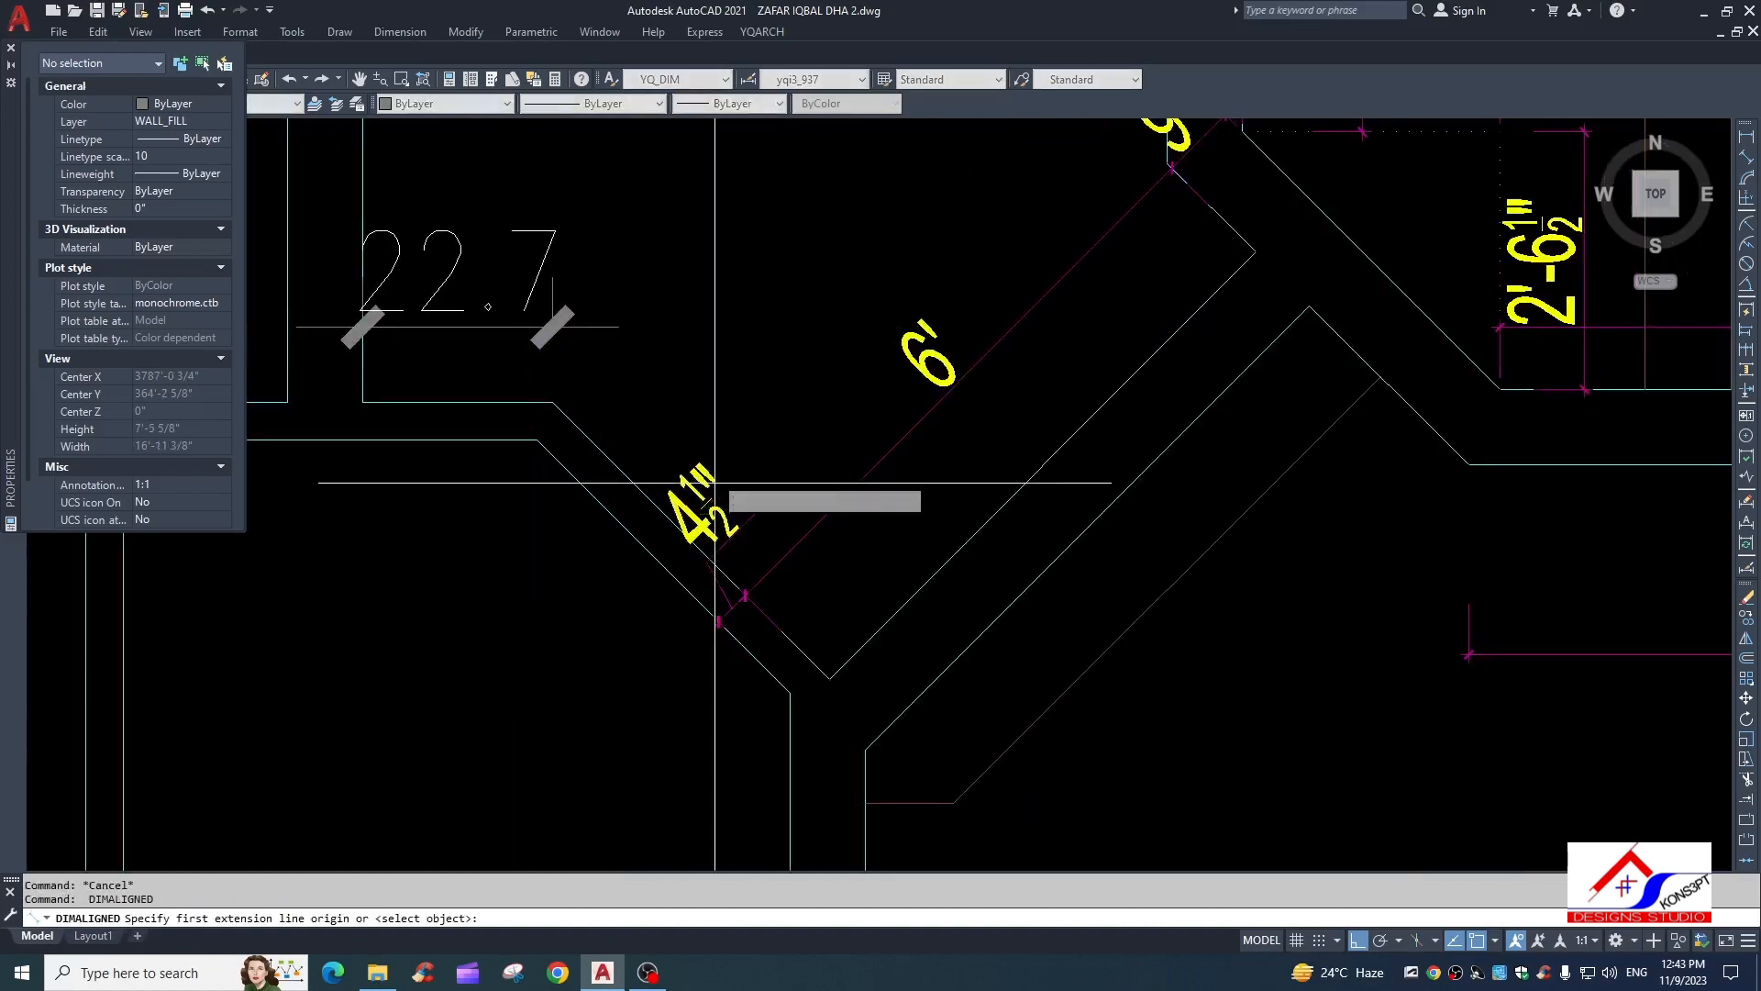
Match the short horizontal wall dimension's properties to the 4½" wall-thickness dimension
key("Escape")
type("ma")
key("space")
left_click(724, 601)
left_click(644, 309)
key("Escape")
Add an aligned dimension along the short angled wall and extend its lower end to the long diagonal wall
scroll(614, 479, "down", 2)
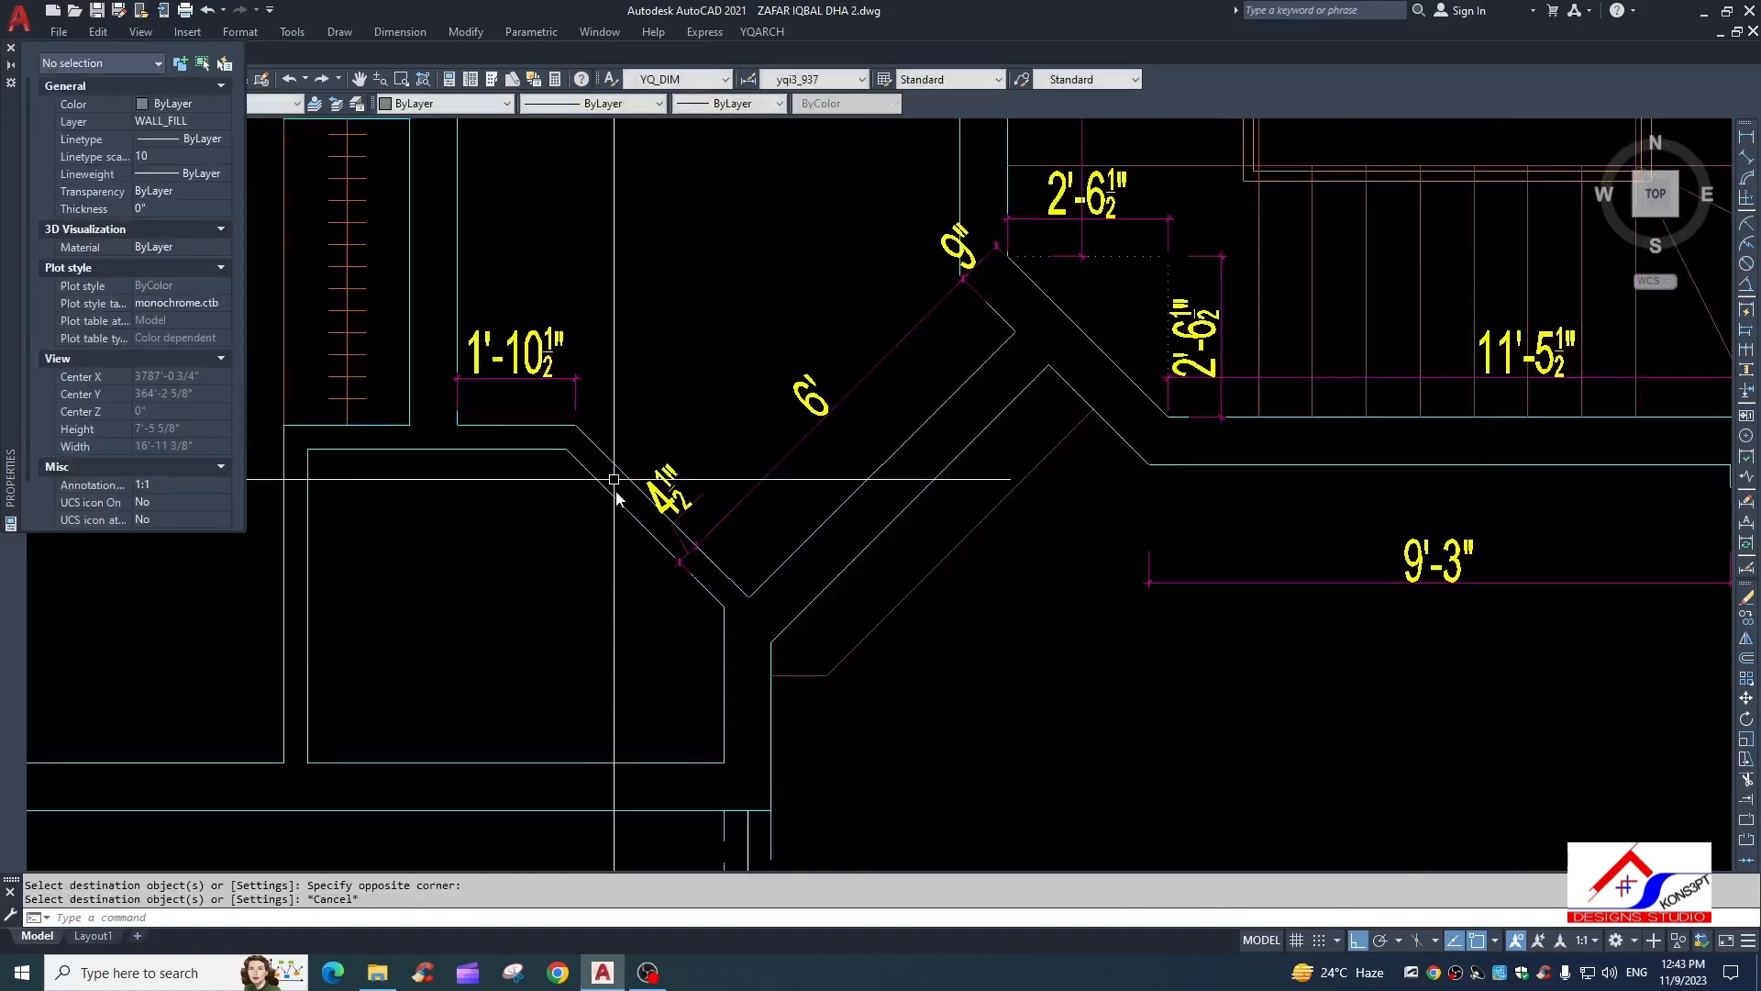
left_click(586, 454)
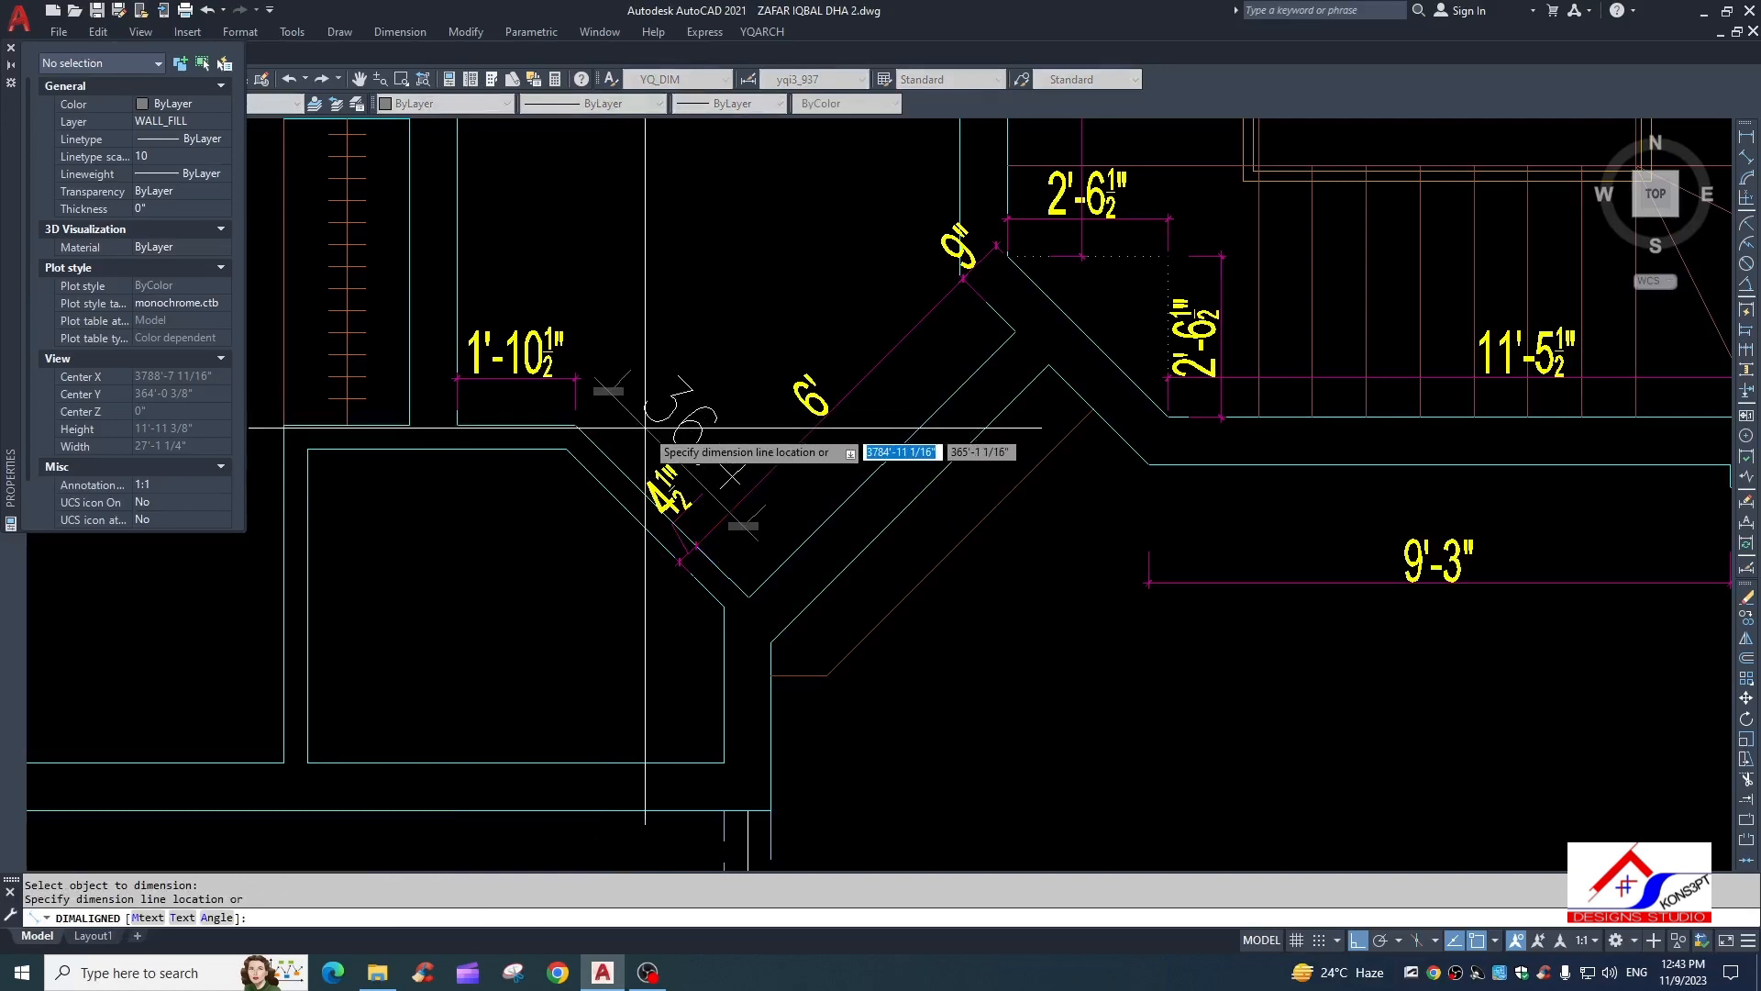
left_click(743, 536)
type("ex")
key("space")
left_click(756, 542)
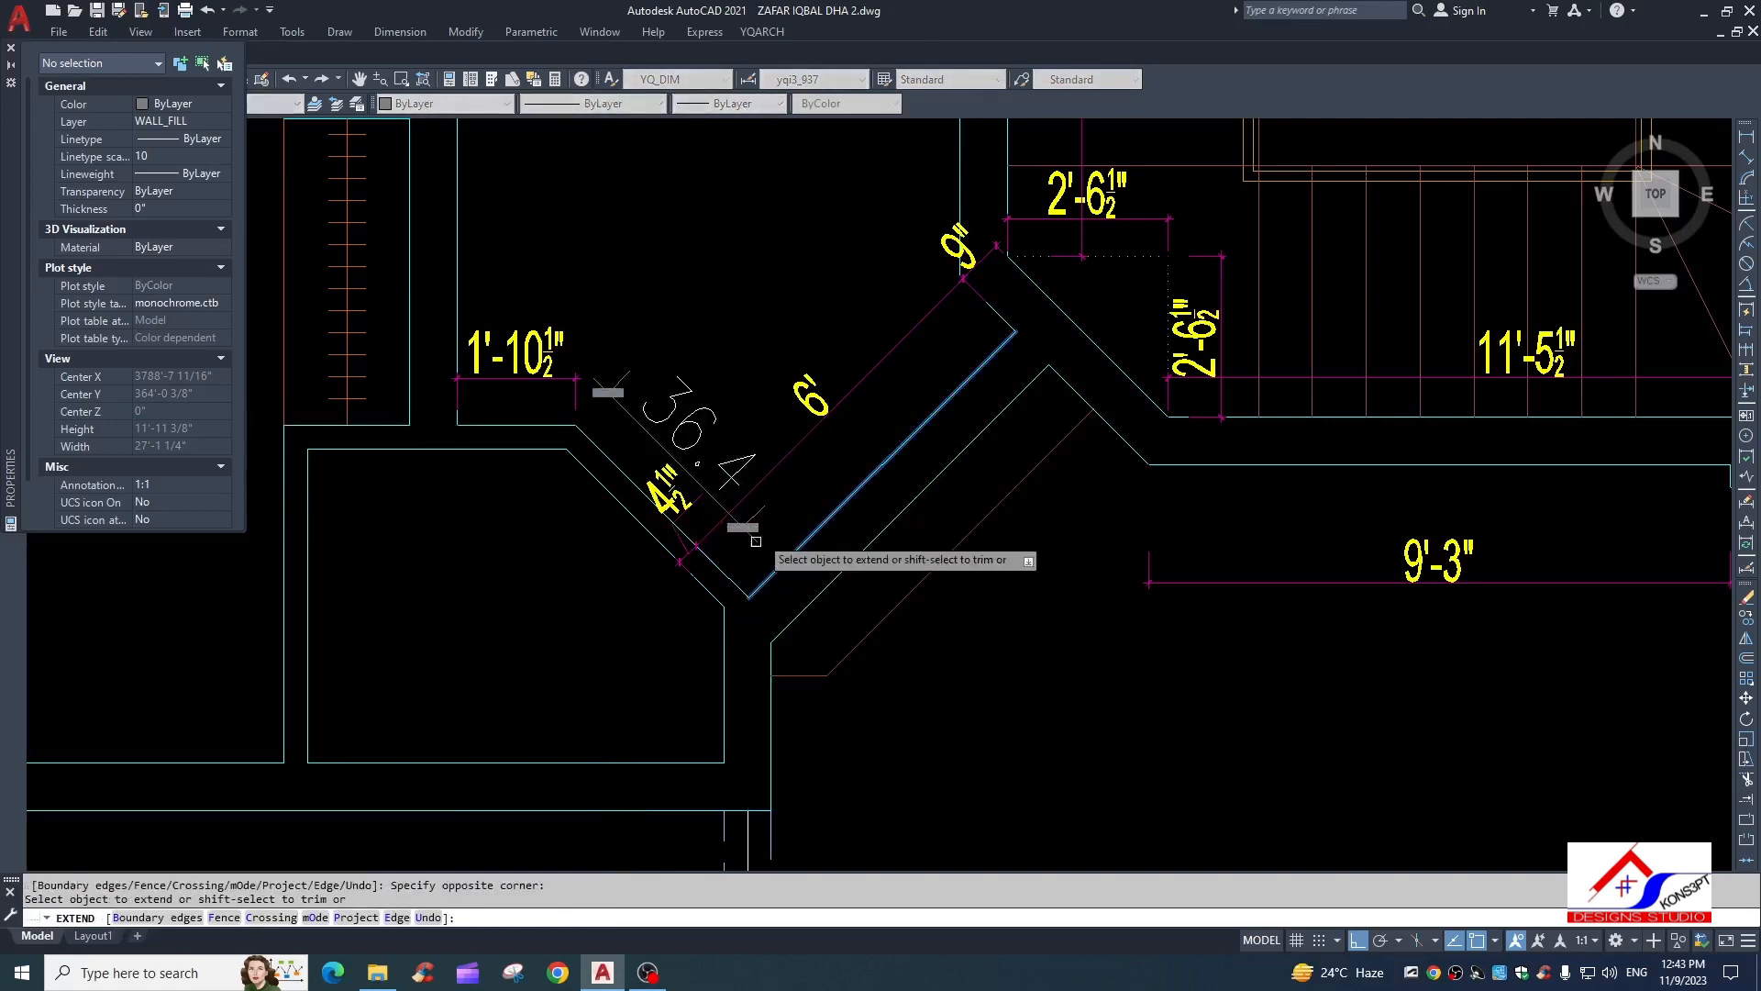
key("Escape")
Match the short angled wall dimension's properties to the 6' diagonal wall dimension
type("ma")
key("space")
left_click(804, 423)
left_click(779, 476)
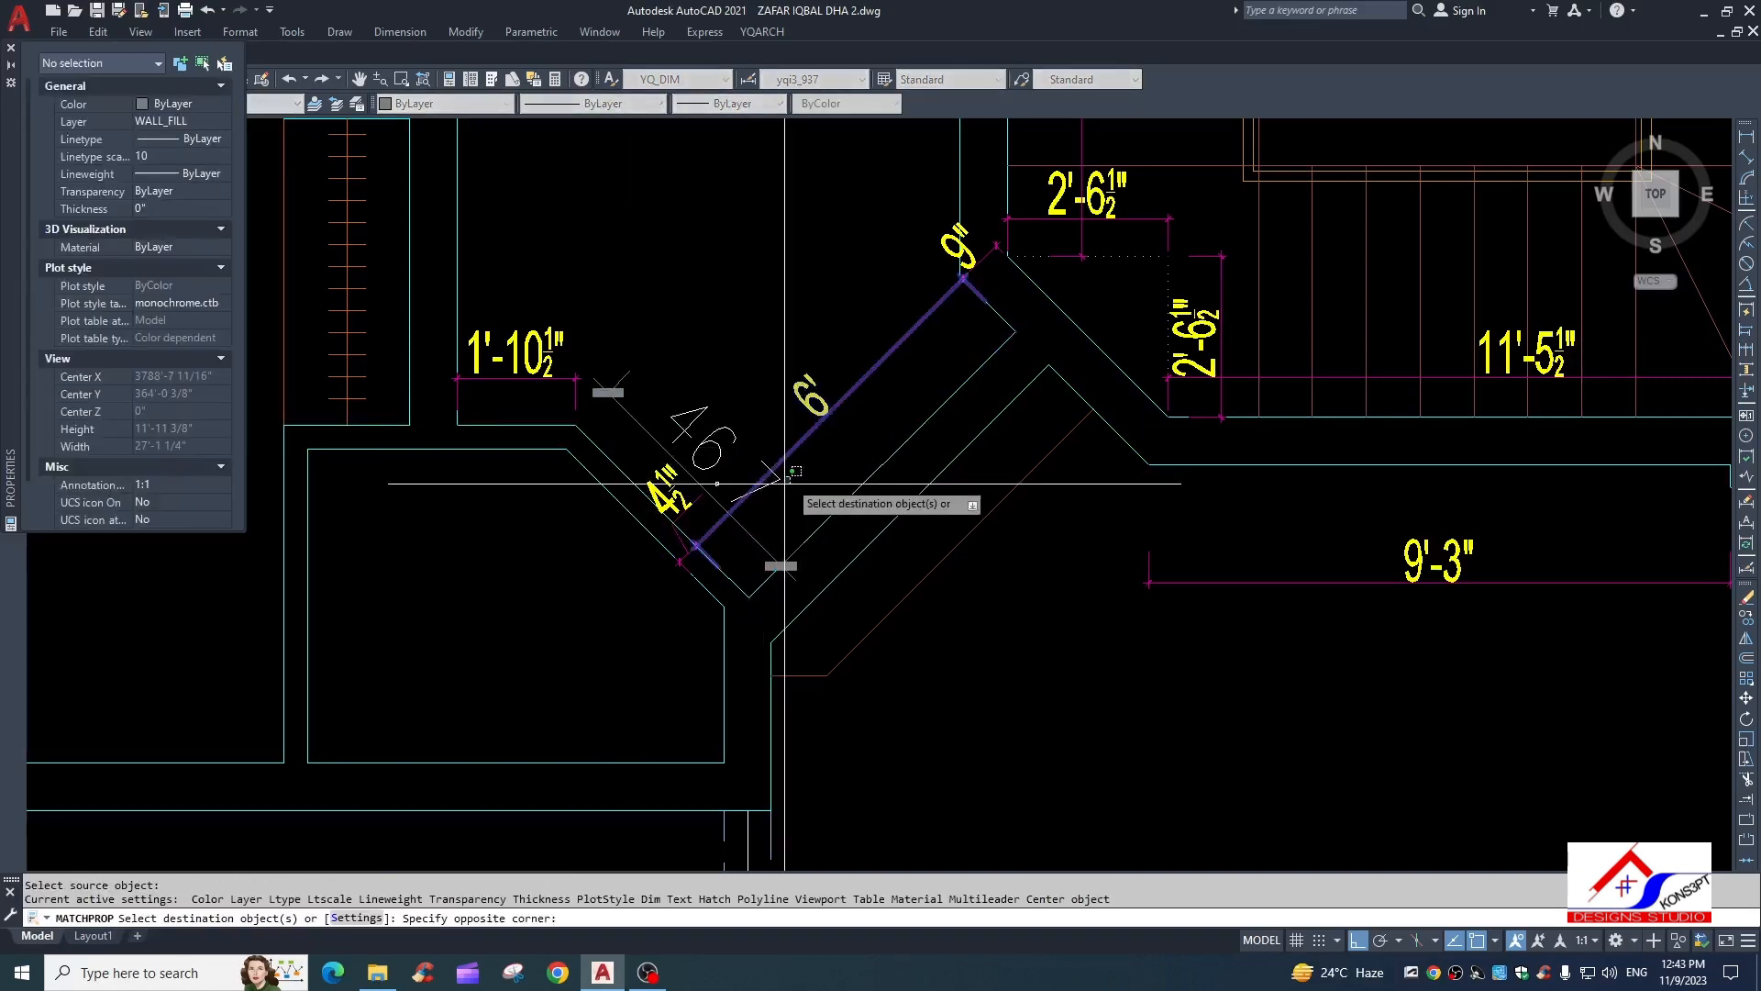
left_click(749, 518)
scroll(748, 482, "down", 2)
key("Escape")
key("Escape")
key("Escape")
Move the 4½" wall-thickness dimension's text to the lower-left side of the angled wall, clear of the neighbouring dimension
scroll(705, 518, "up", 4)
type("s")
key("space")
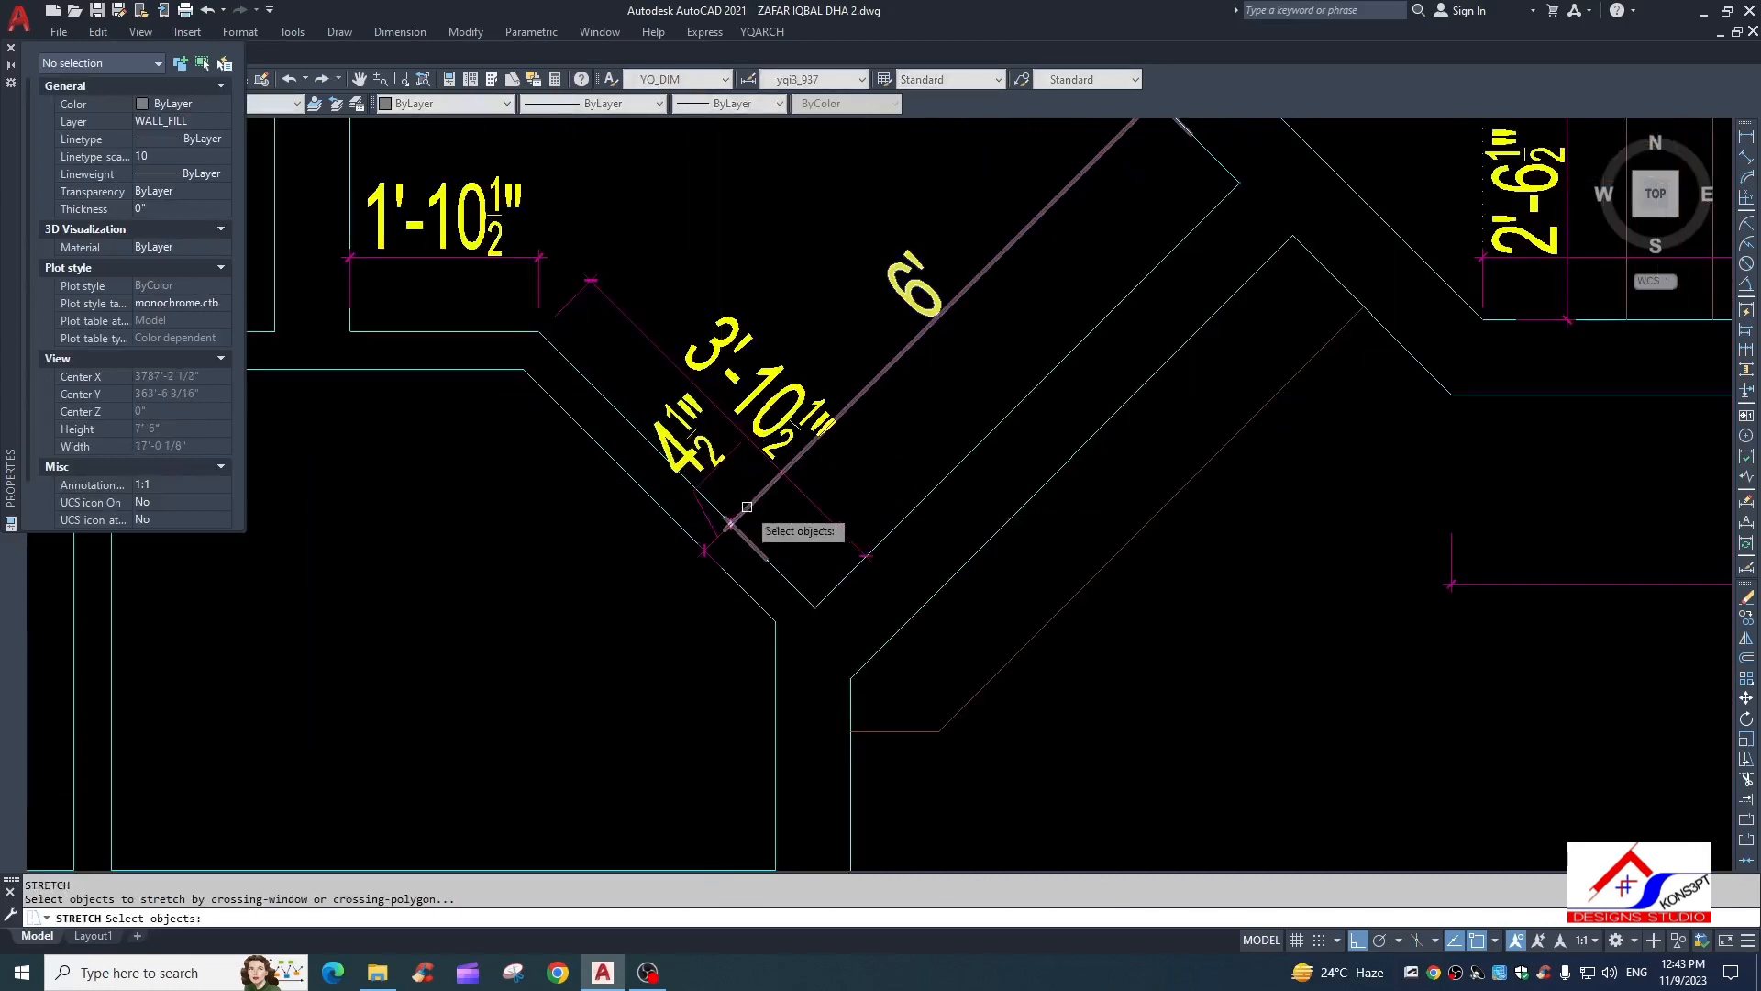
key("Escape")
left_click(729, 460)
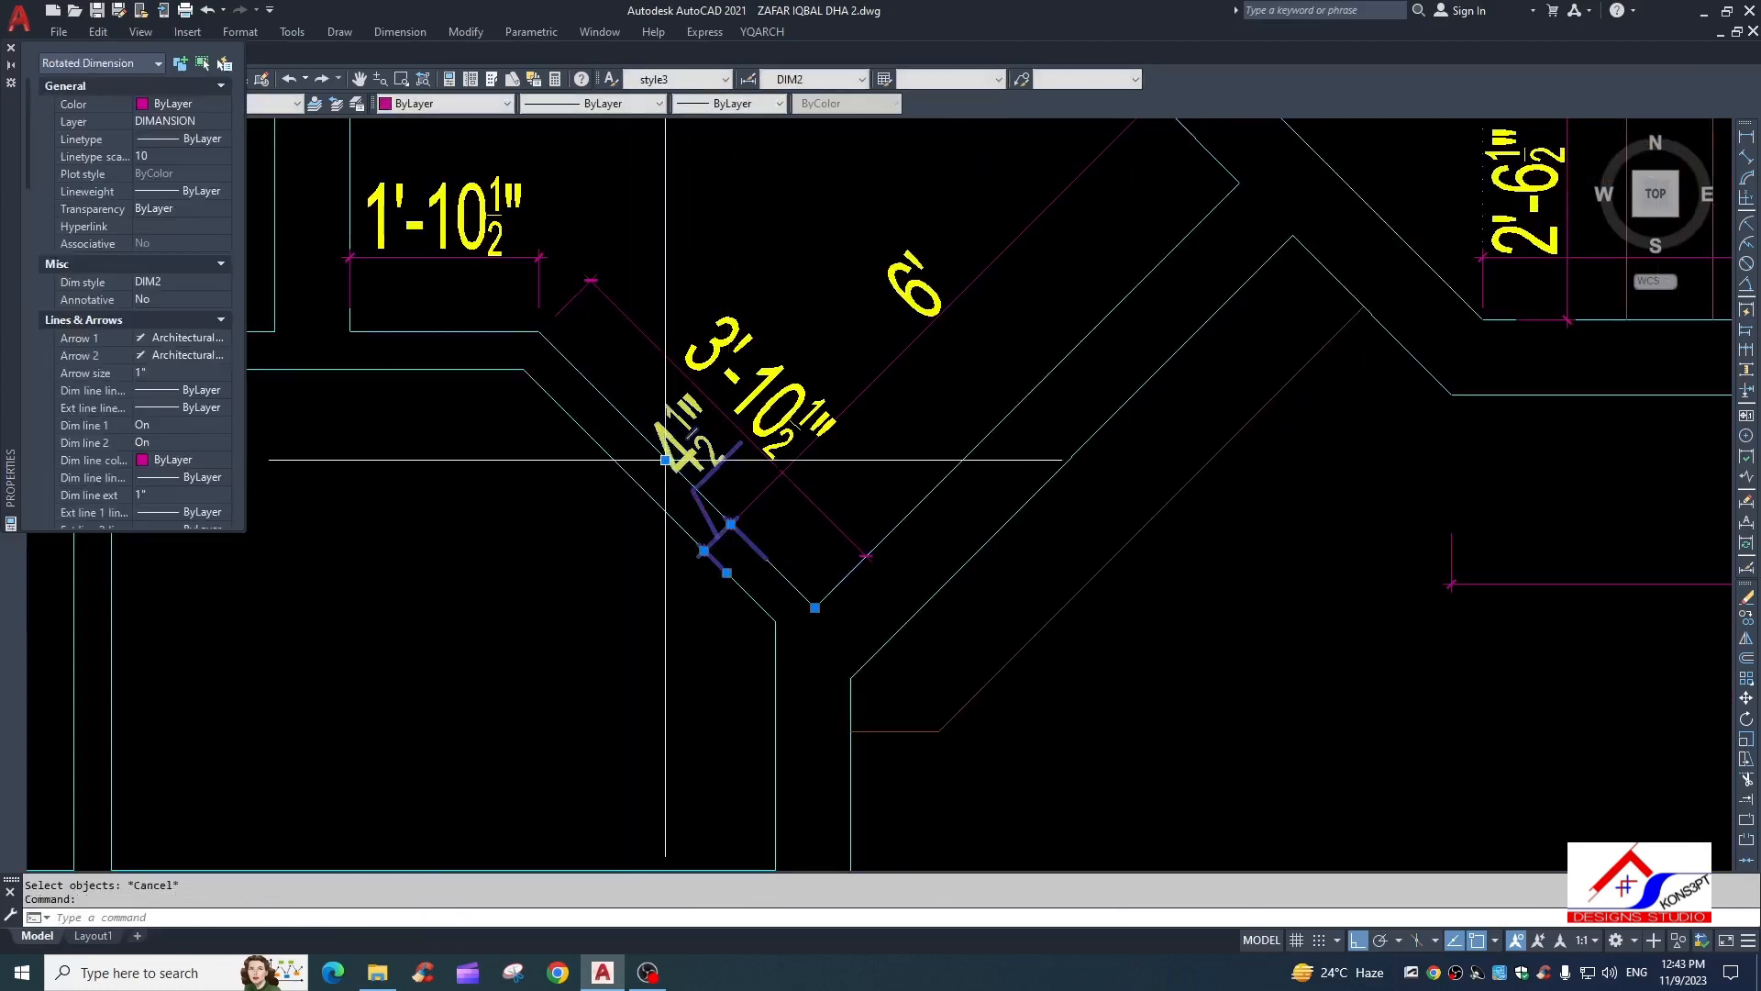
left_click(665, 460)
key("Escape")
key("Escape")
Dimension the small front room's lower inner wall, placed below the outer front wall
scroll(1036, 682, "down", 5)
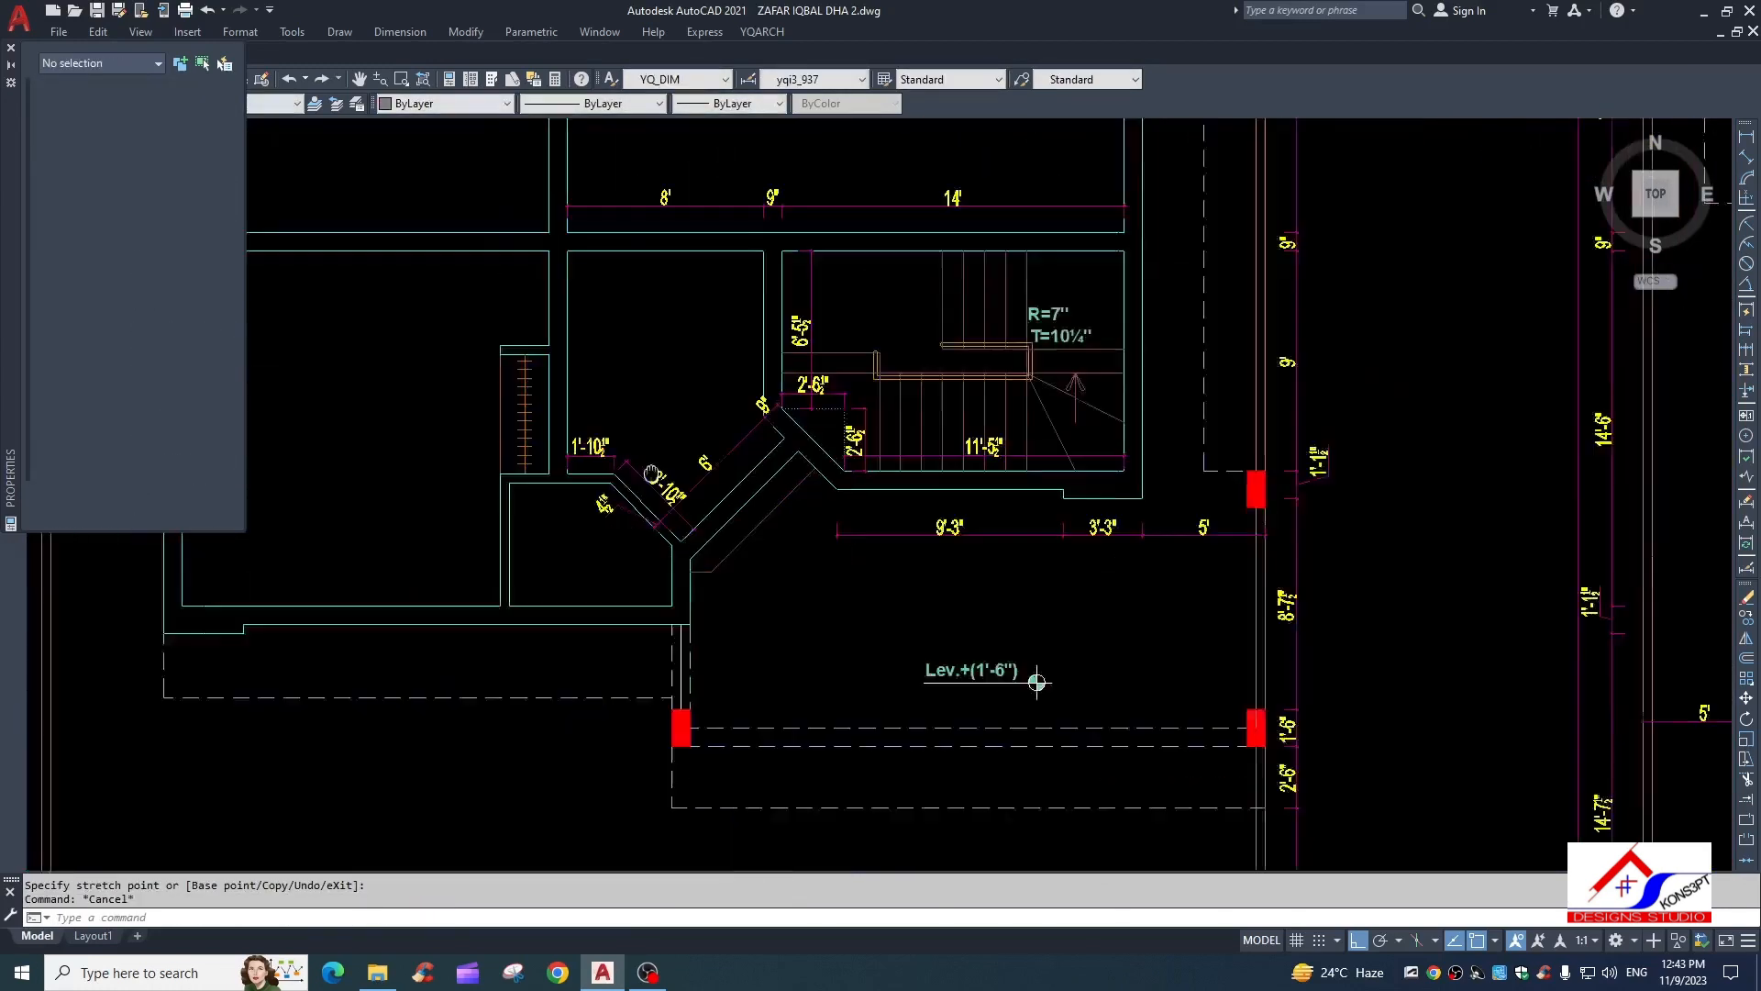
middle_click_drag(650, 473, 656, 405)
scroll(659, 431, "down", 4)
scroll(628, 472, "up", 2)
key("Escape")
type("dli")
scroll(644, 466, "up", 4)
key("space")
left_click(647, 460)
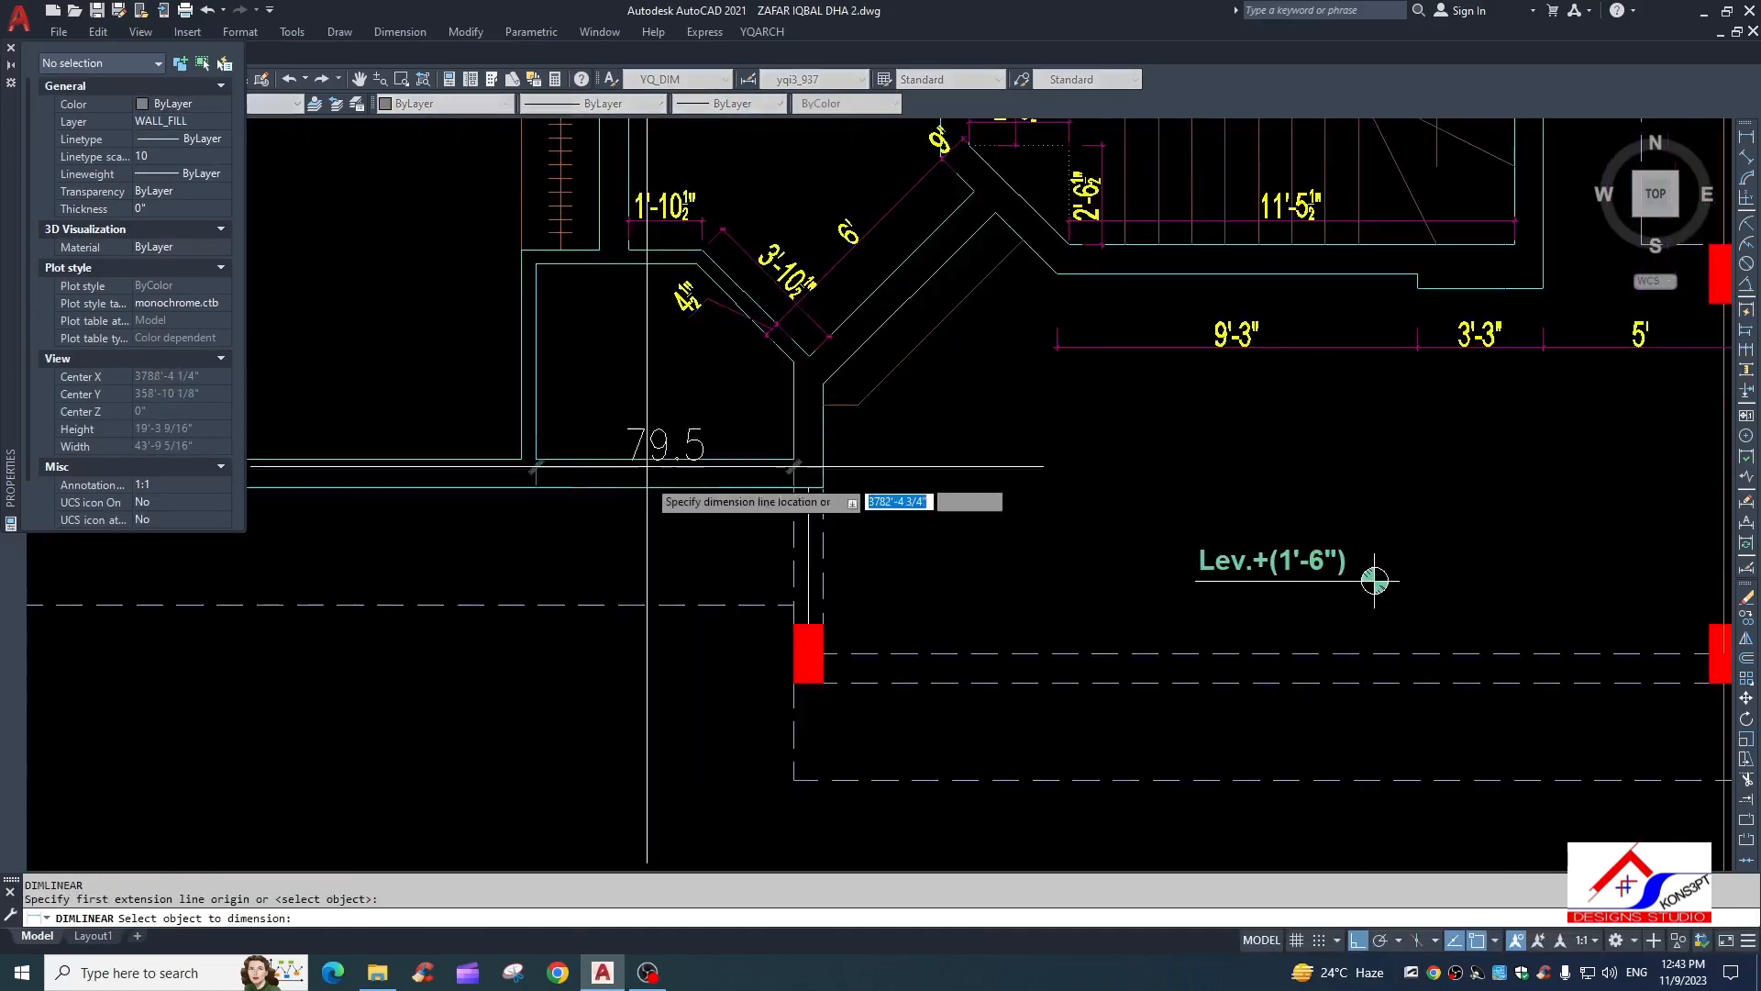
left_click(647, 552)
Match the small front room dimension's properties to the 4½" wall-thickness dimension
key("Escape")
type("ma")
left_click(698, 292)
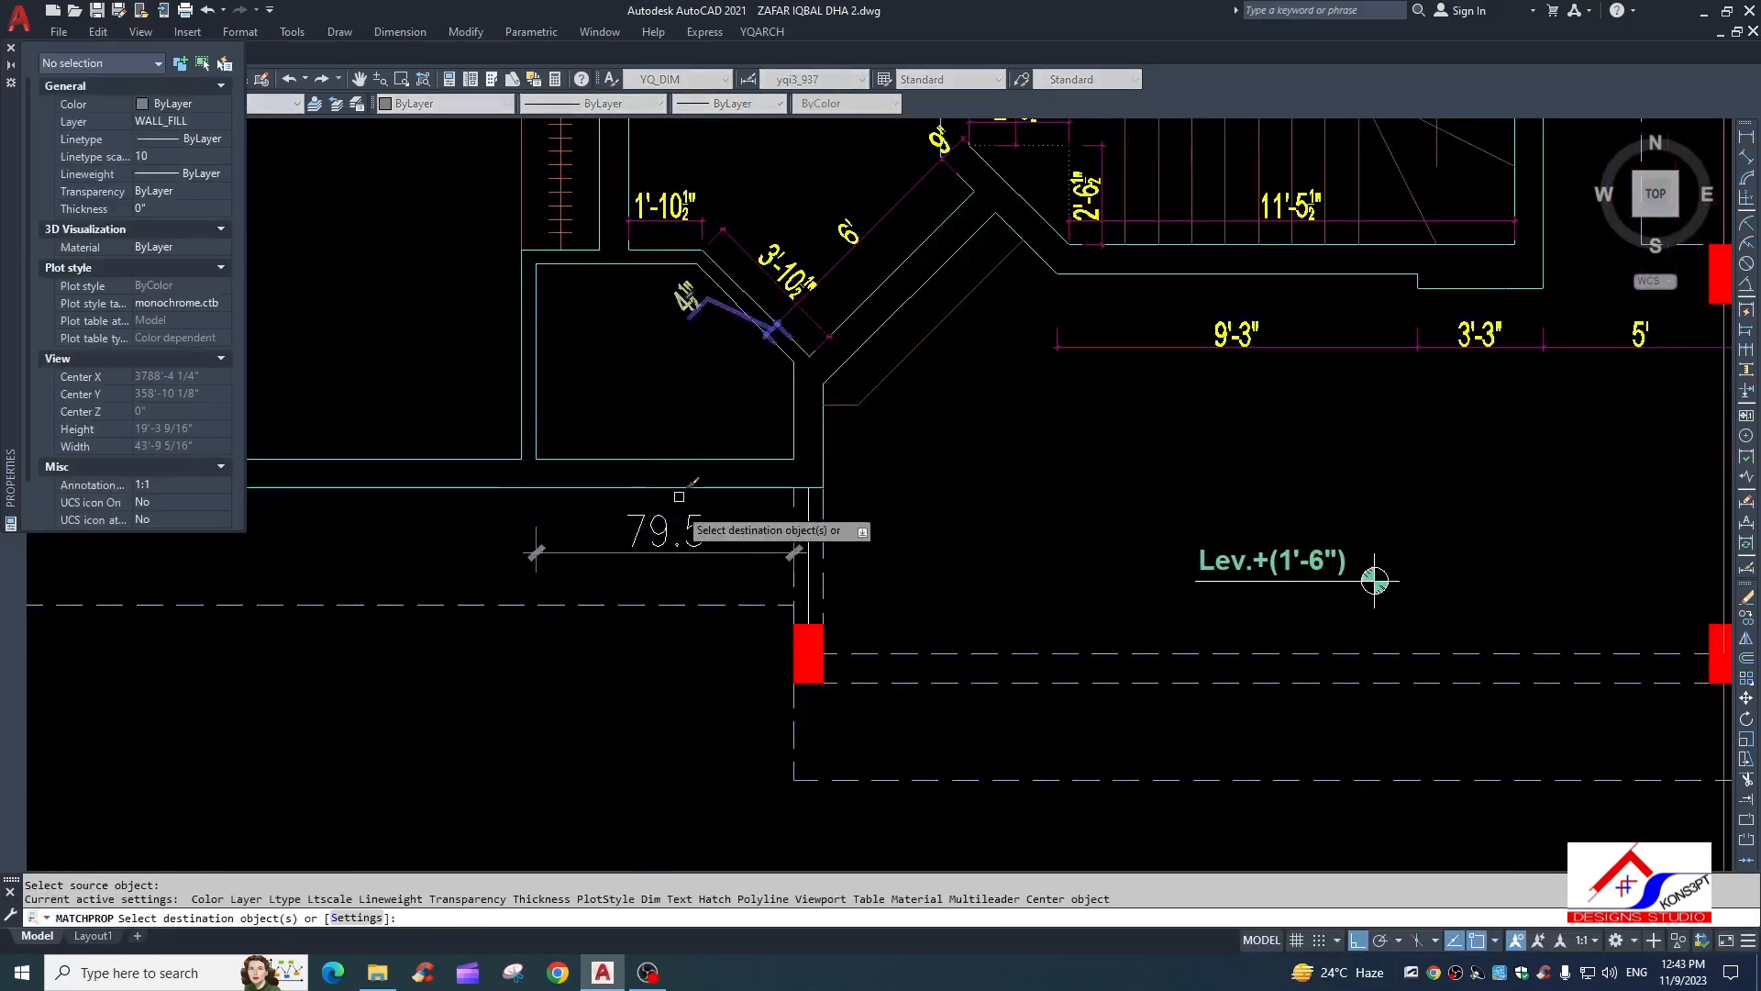
left_click(678, 510)
left_click(623, 572)
key("Escape")
Erase the solid vertical line running from the small front room's outer corner down to the red column
left_click(819, 540)
left_click(806, 528)
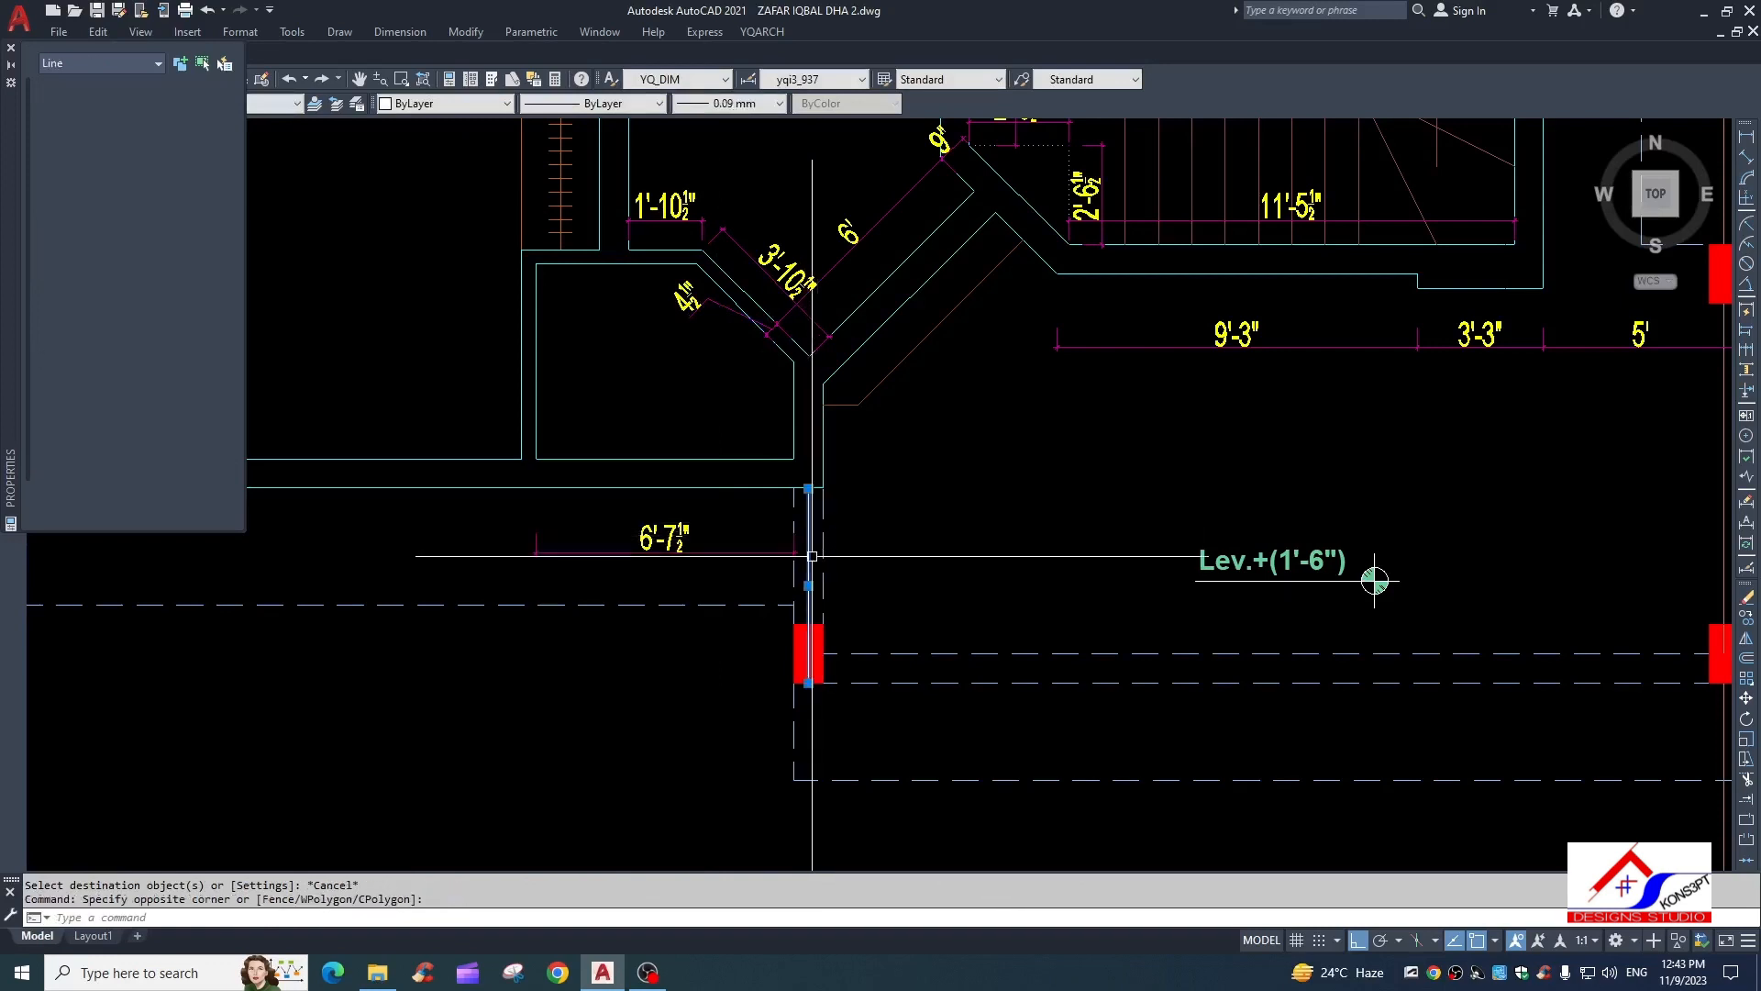
type("e")
key("Escape")
Continue the small front room dimension leftwards across the partition, the front wall, its projection and the side passage to the boundary wall
type("DC")
key("space")
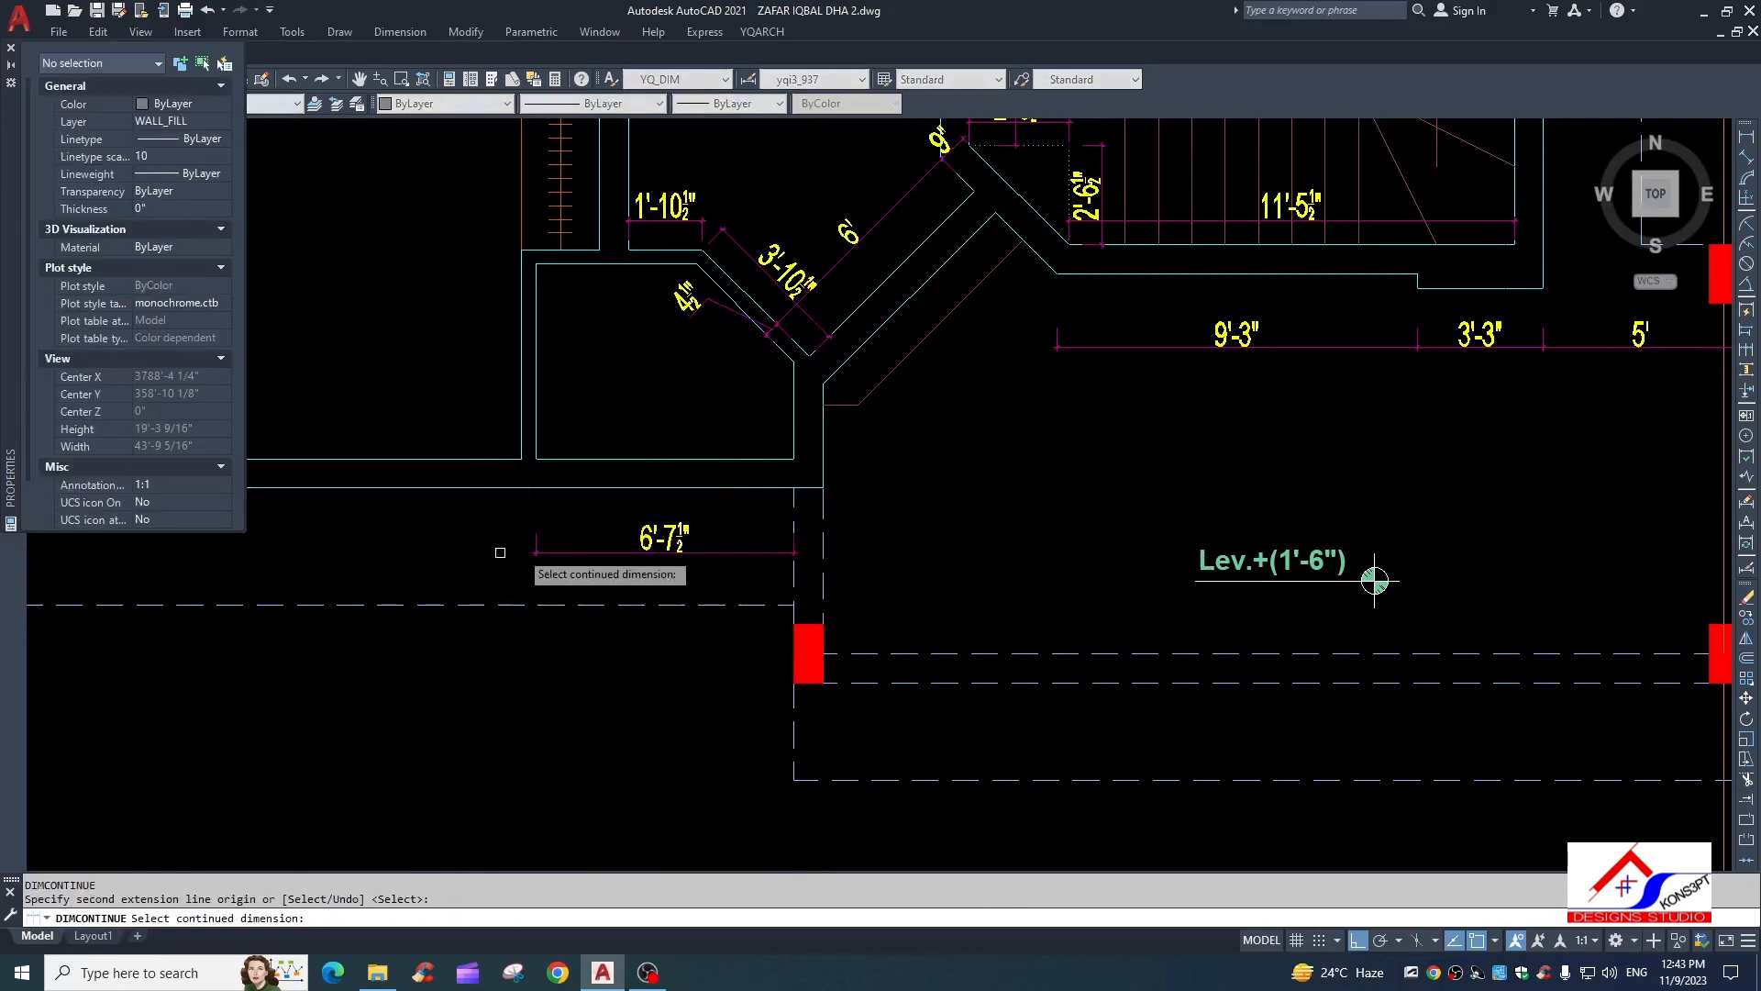
left_click(537, 551)
mouse_move(522, 459)
middle_mouse_down()
mouse_move(684, 410)
mouse_move(894, 407)
middle_mouse_up()
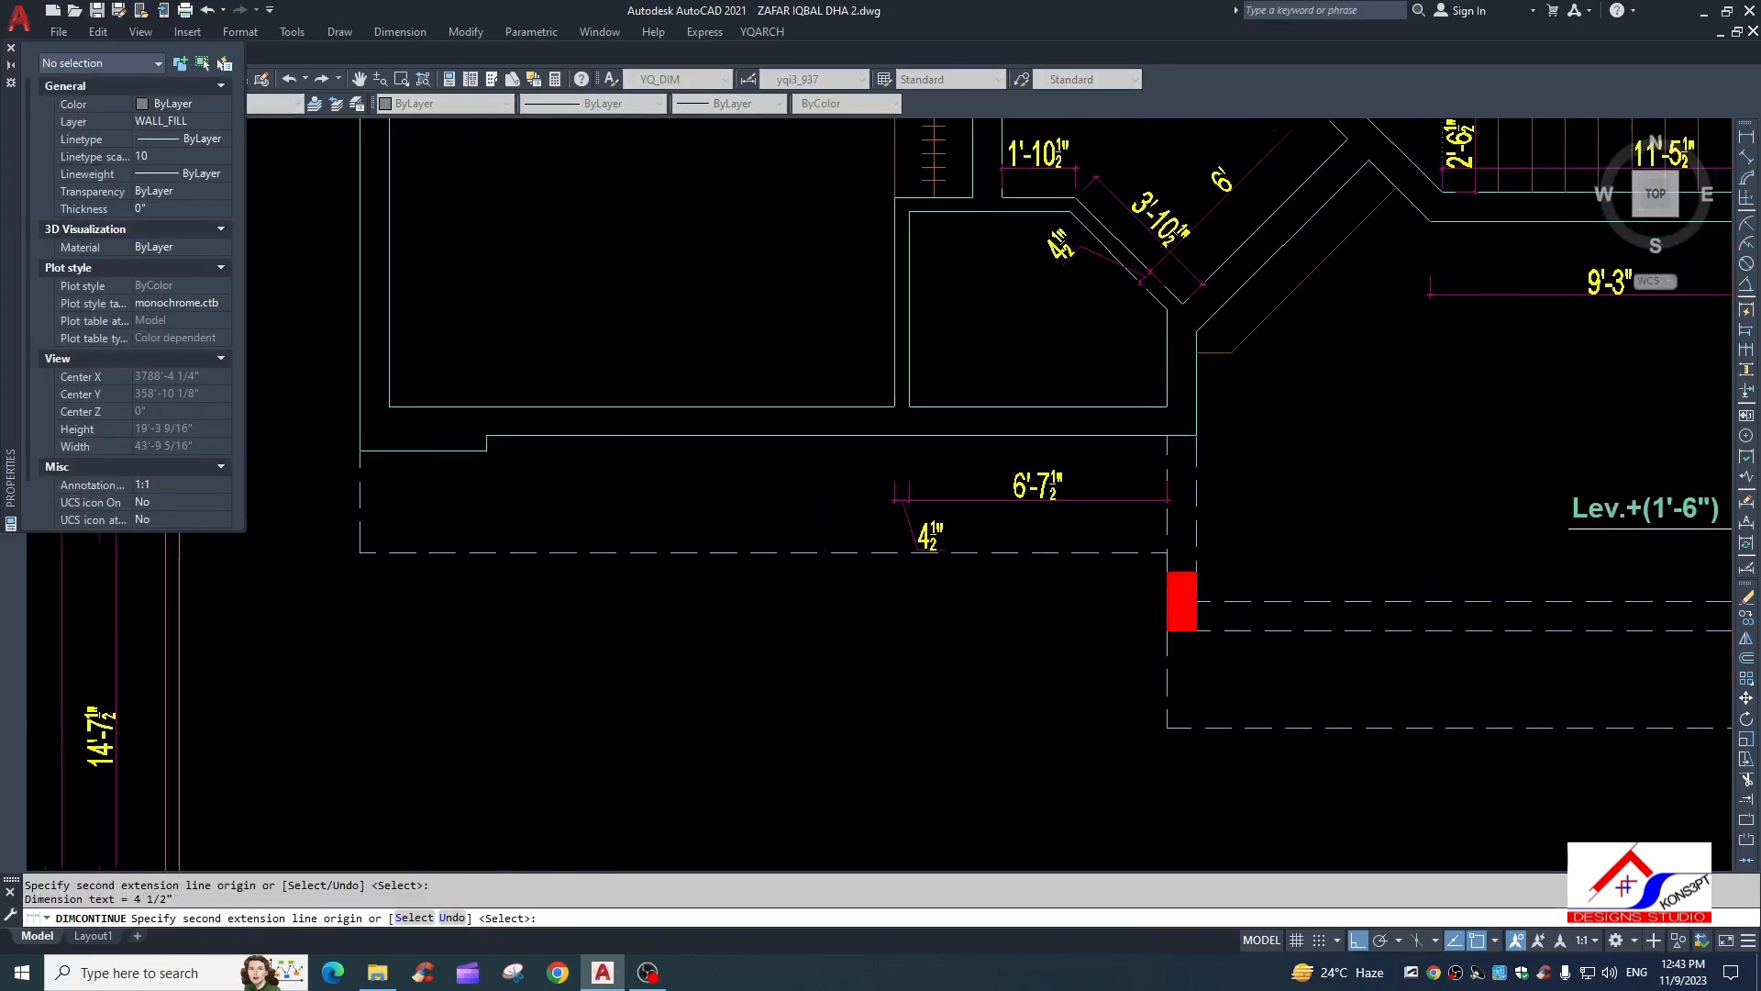
left_click(360, 449)
scroll(458, 445, "down", 2)
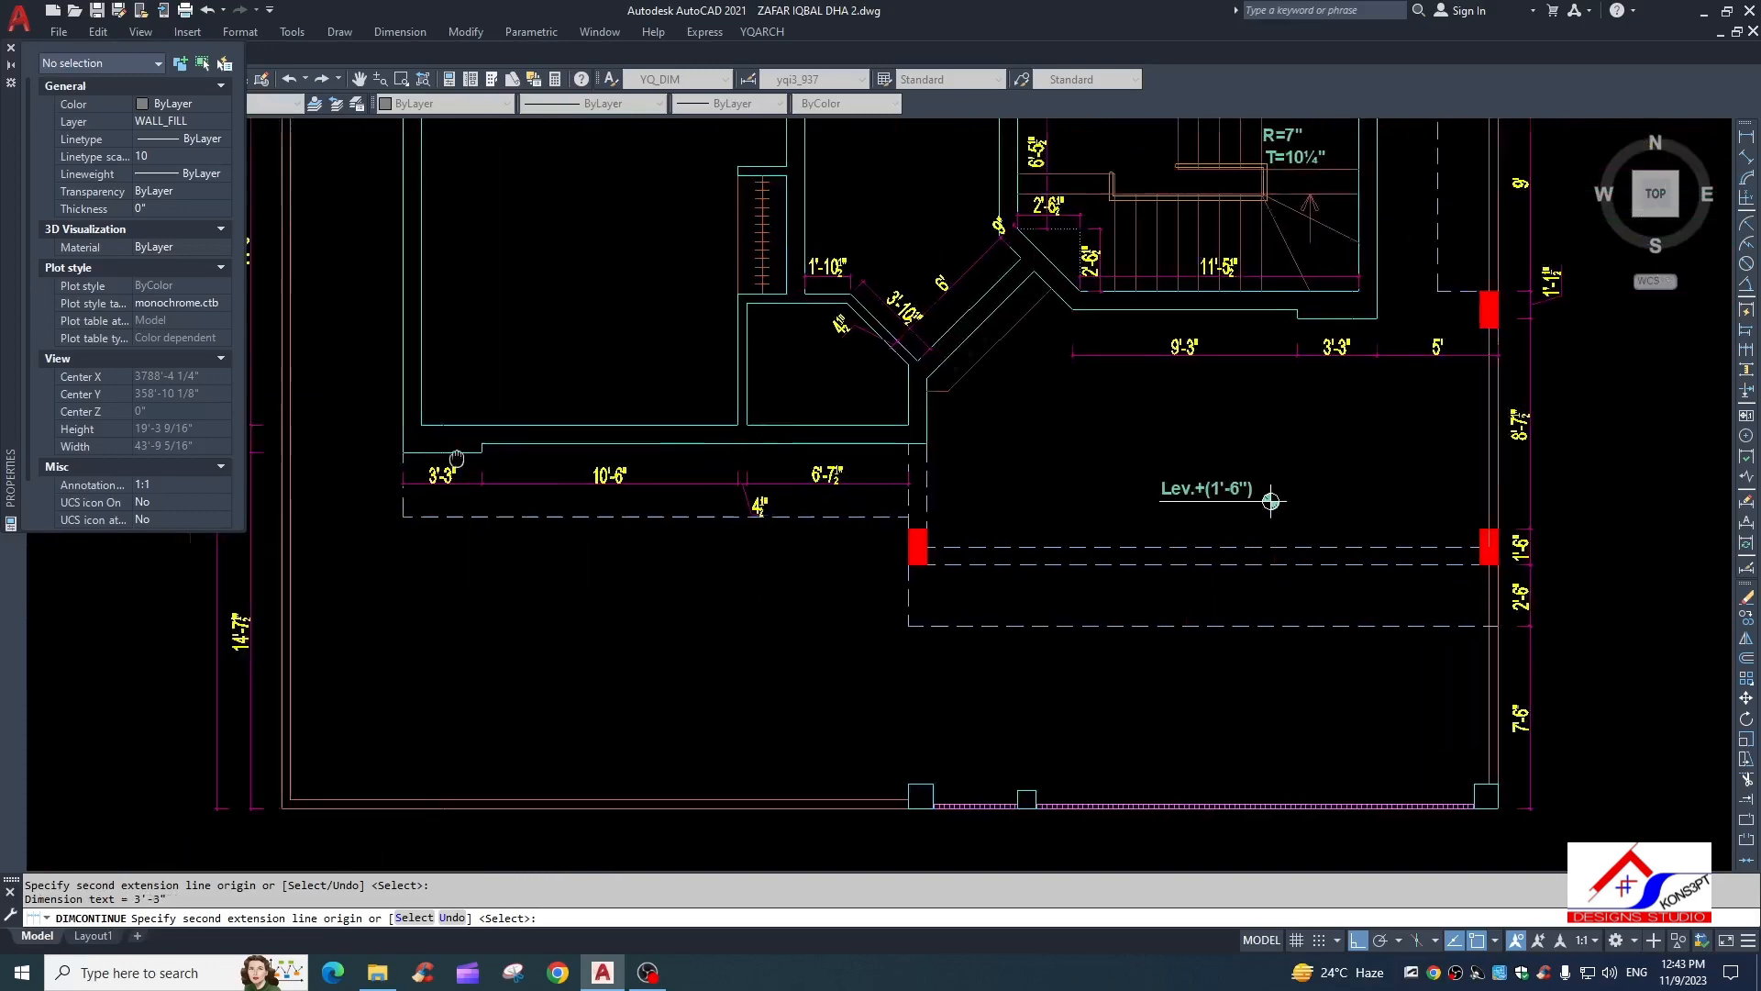
middle_click_drag(1270, 501, 1320, 484)
scroll(476, 471, "up", 2)
key("Escape")
key("Escape")
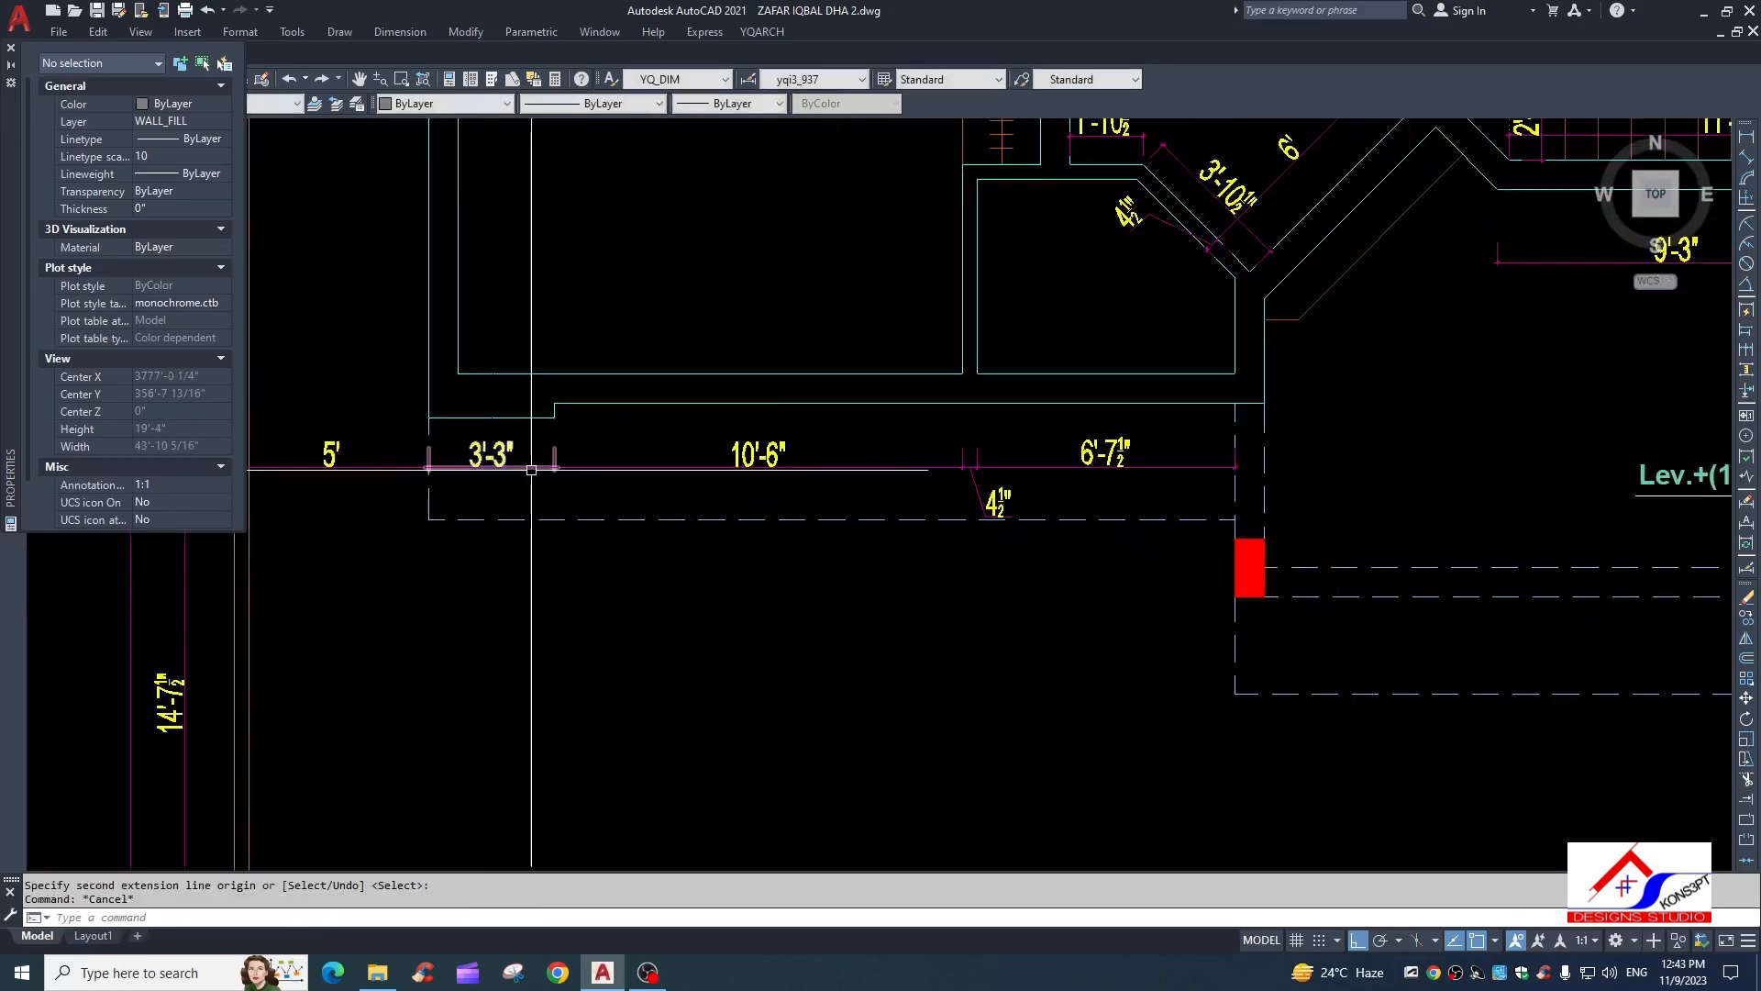
scroll(534, 517, "down", 4)
scroll(797, 495, "up", 4)
scroll(608, 347, "down", 8)
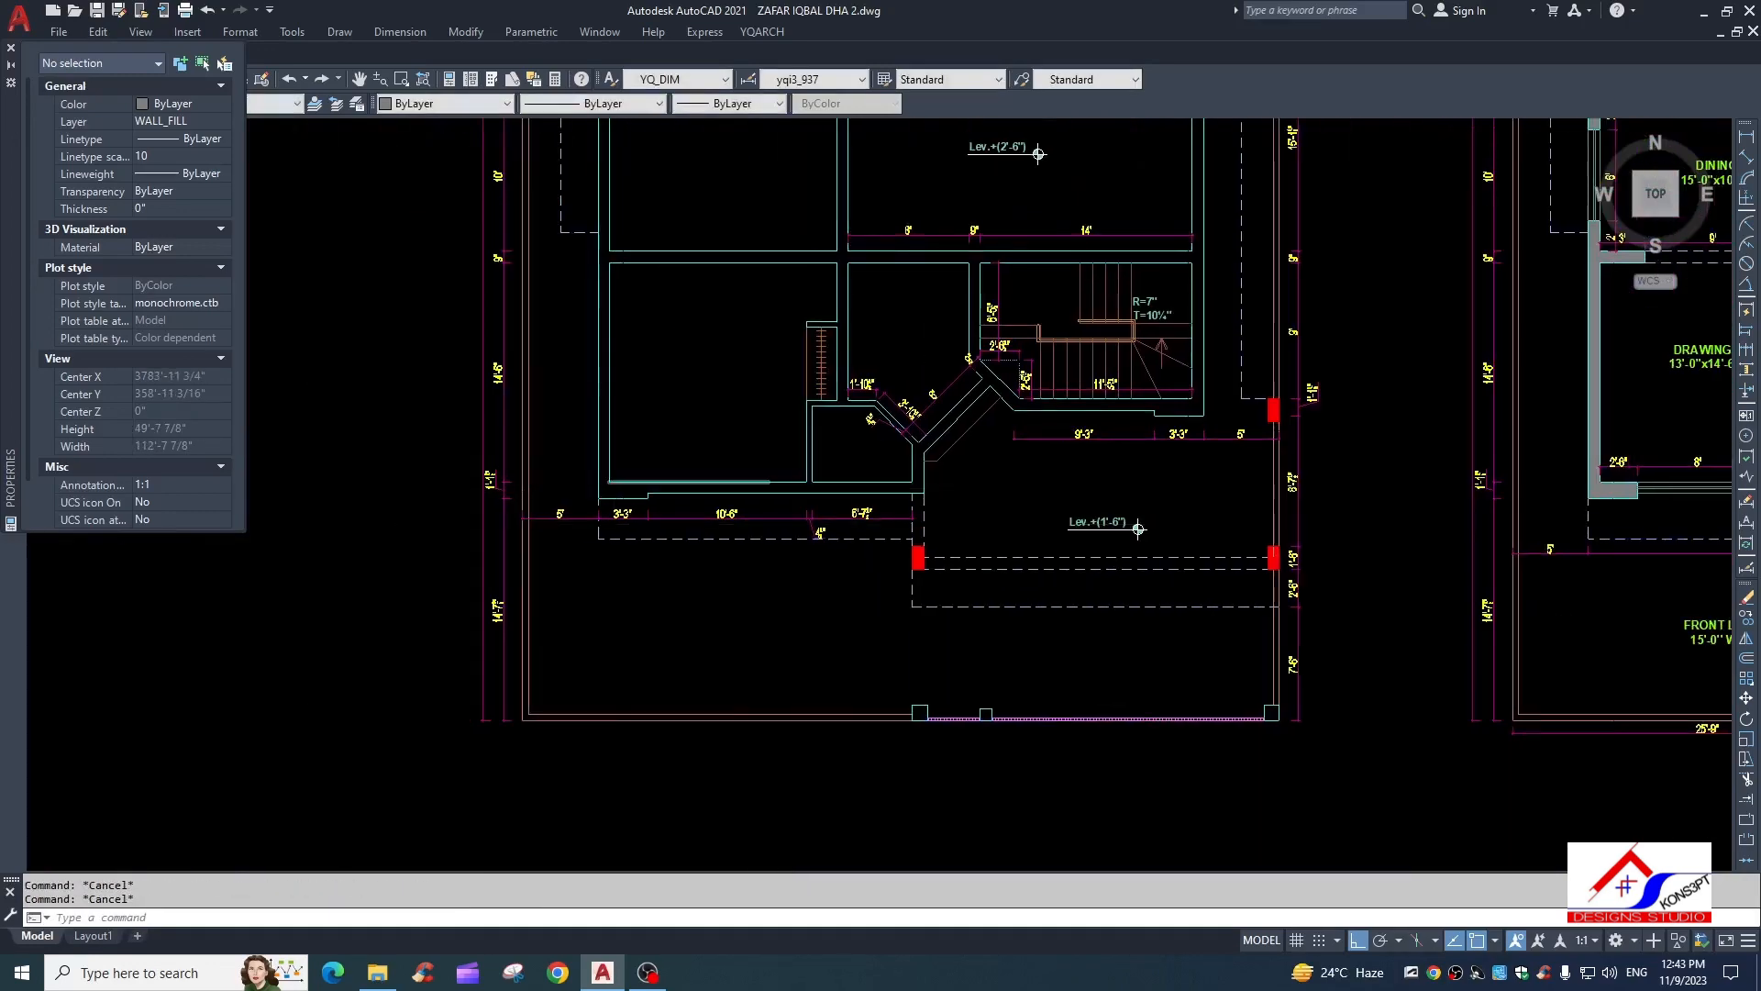
middle_click_drag(608, 346, 603, 440)
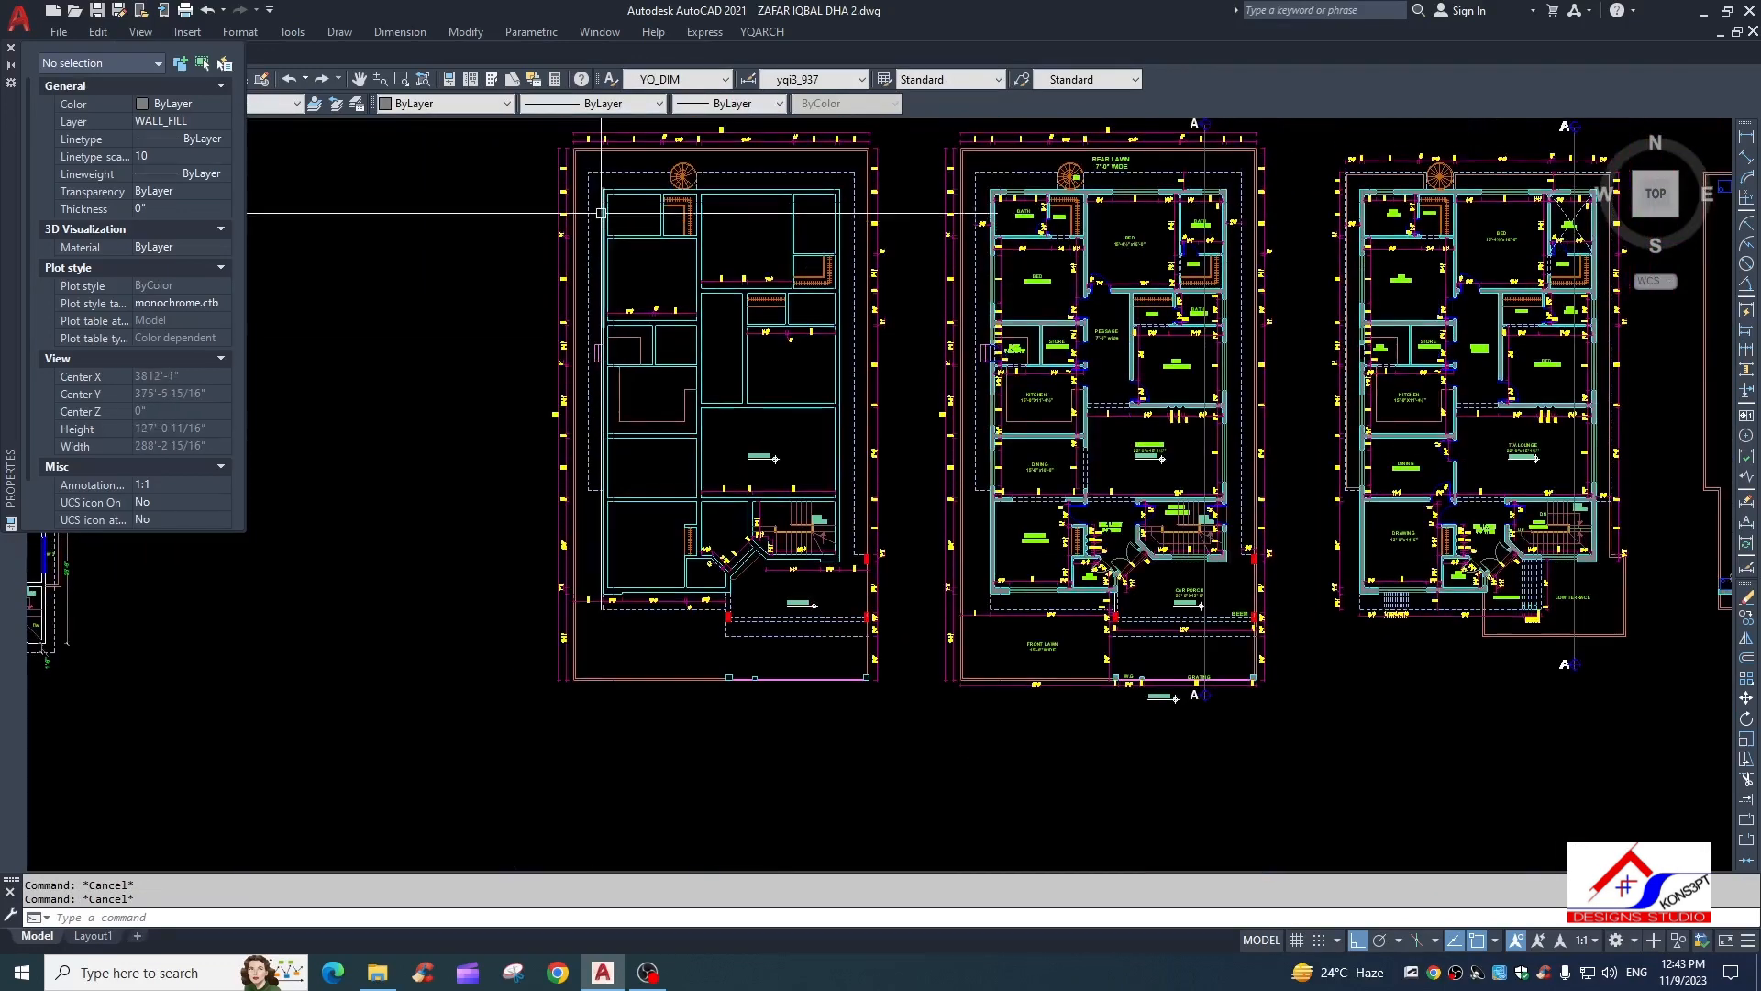
Continue the front dimension chain rightwards across the small room's right wall and the porch to the right boundary wall
scroll(731, 608, "up", 8)
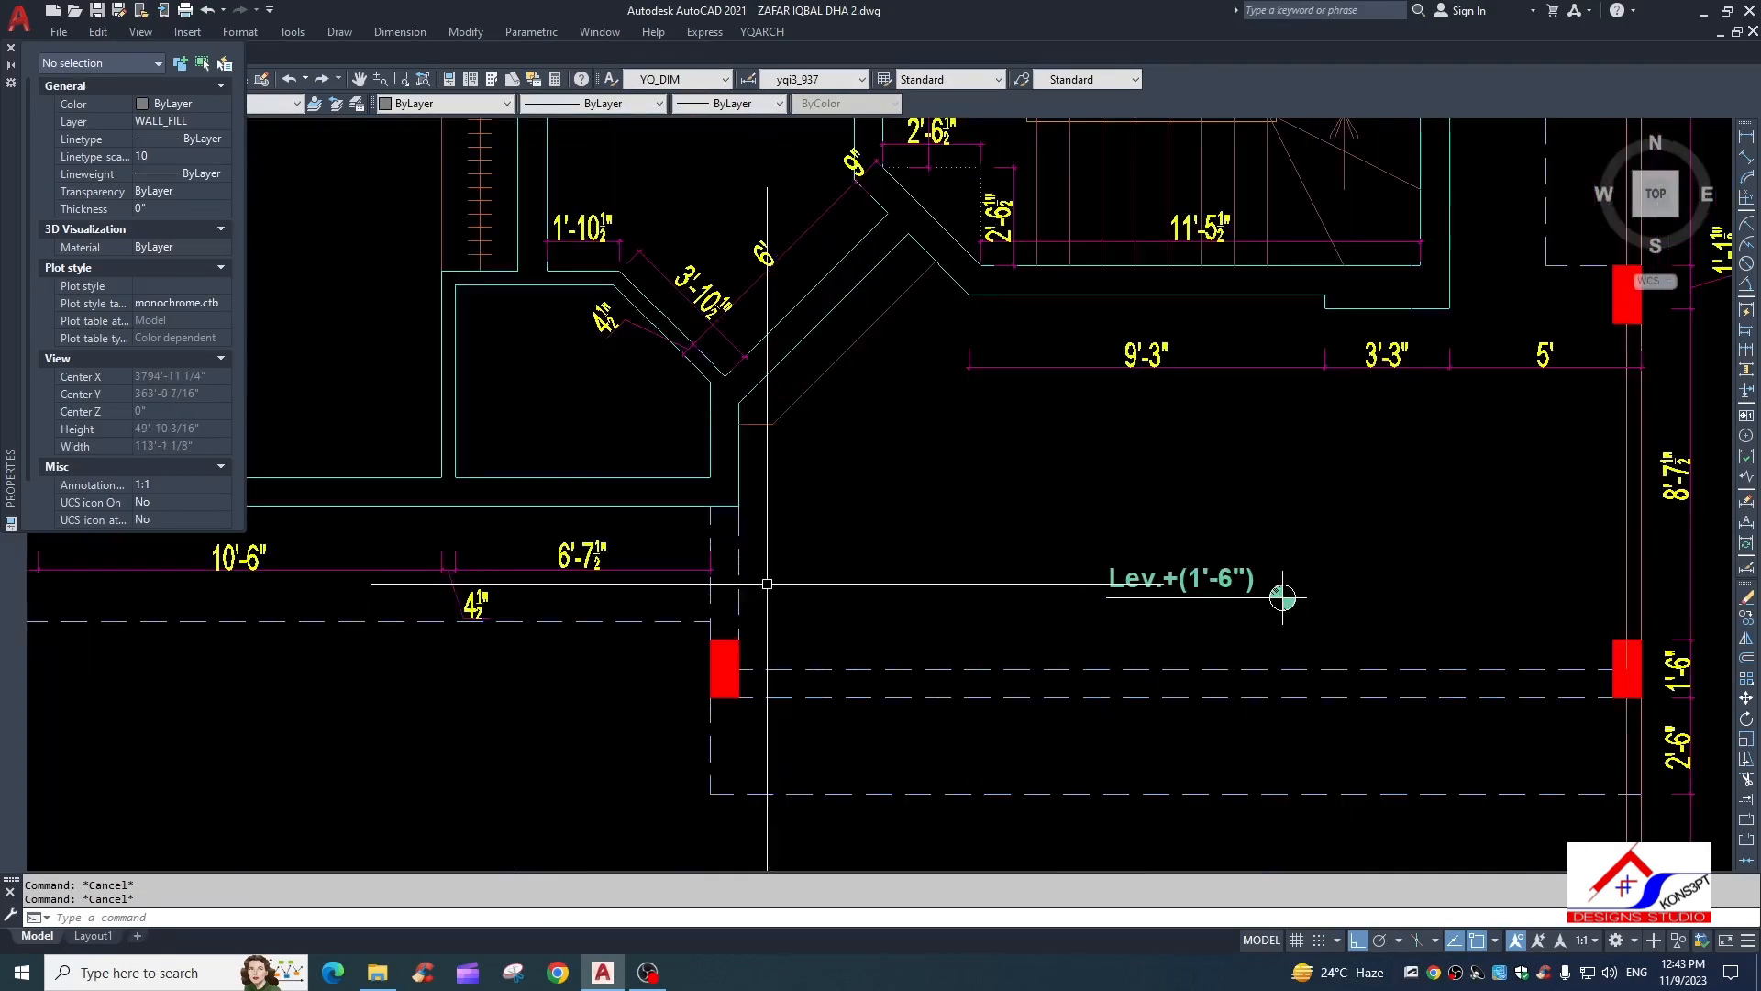
type("dco")
key("space")
key("space")
left_click(702, 560)
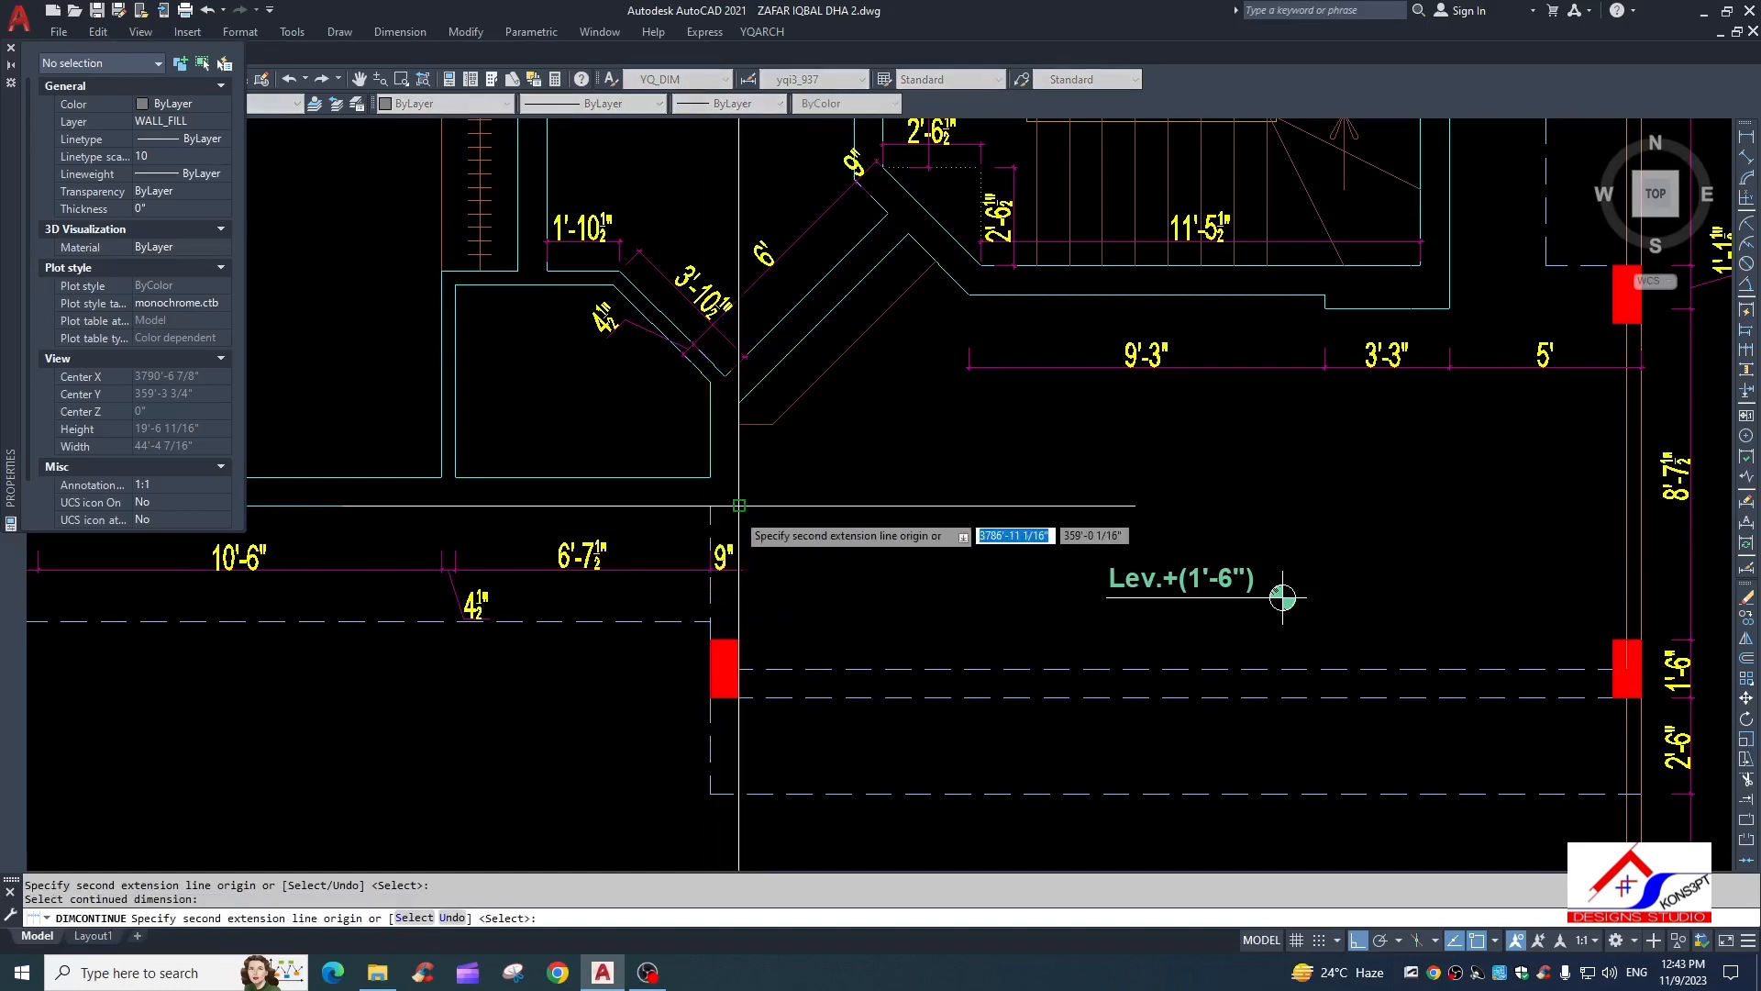
left_click(739, 500)
scroll(790, 496, "down", 3)
scroll(975, 443, "up", 2)
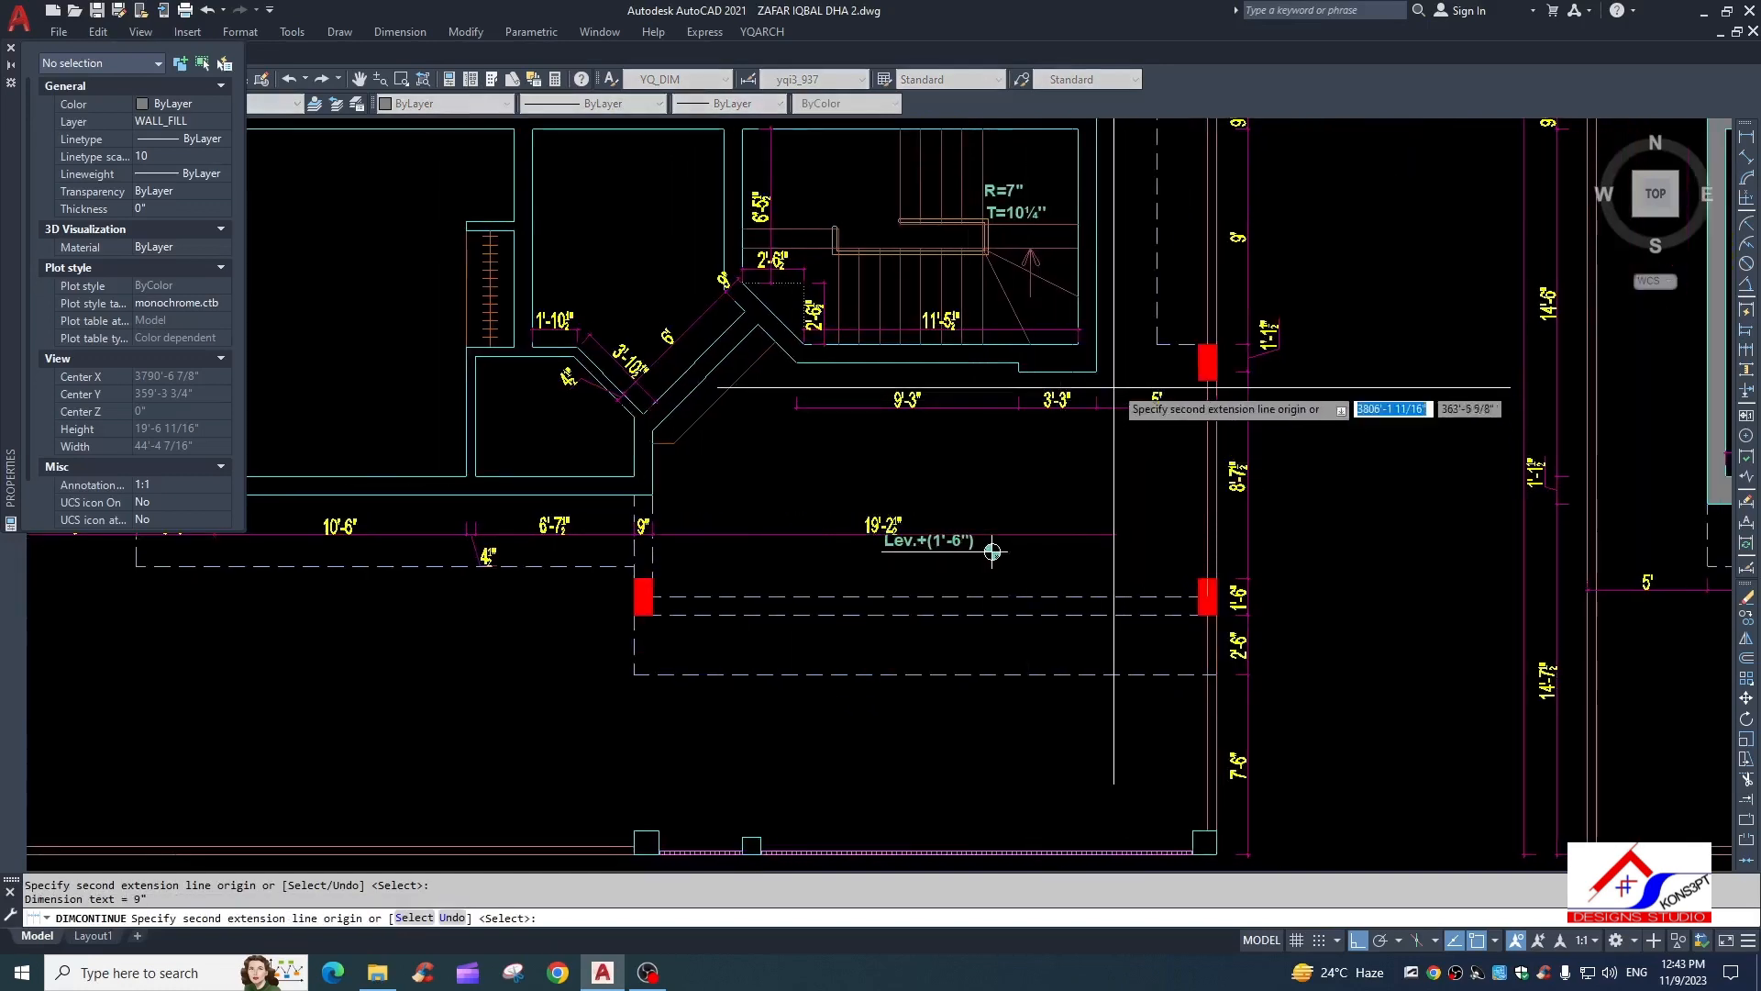
left_click(1217, 470)
key("Escape")
Move the porch level mark Lev.+(1'-6") upwards so it clears the front dimension line
left_click(784, 489)
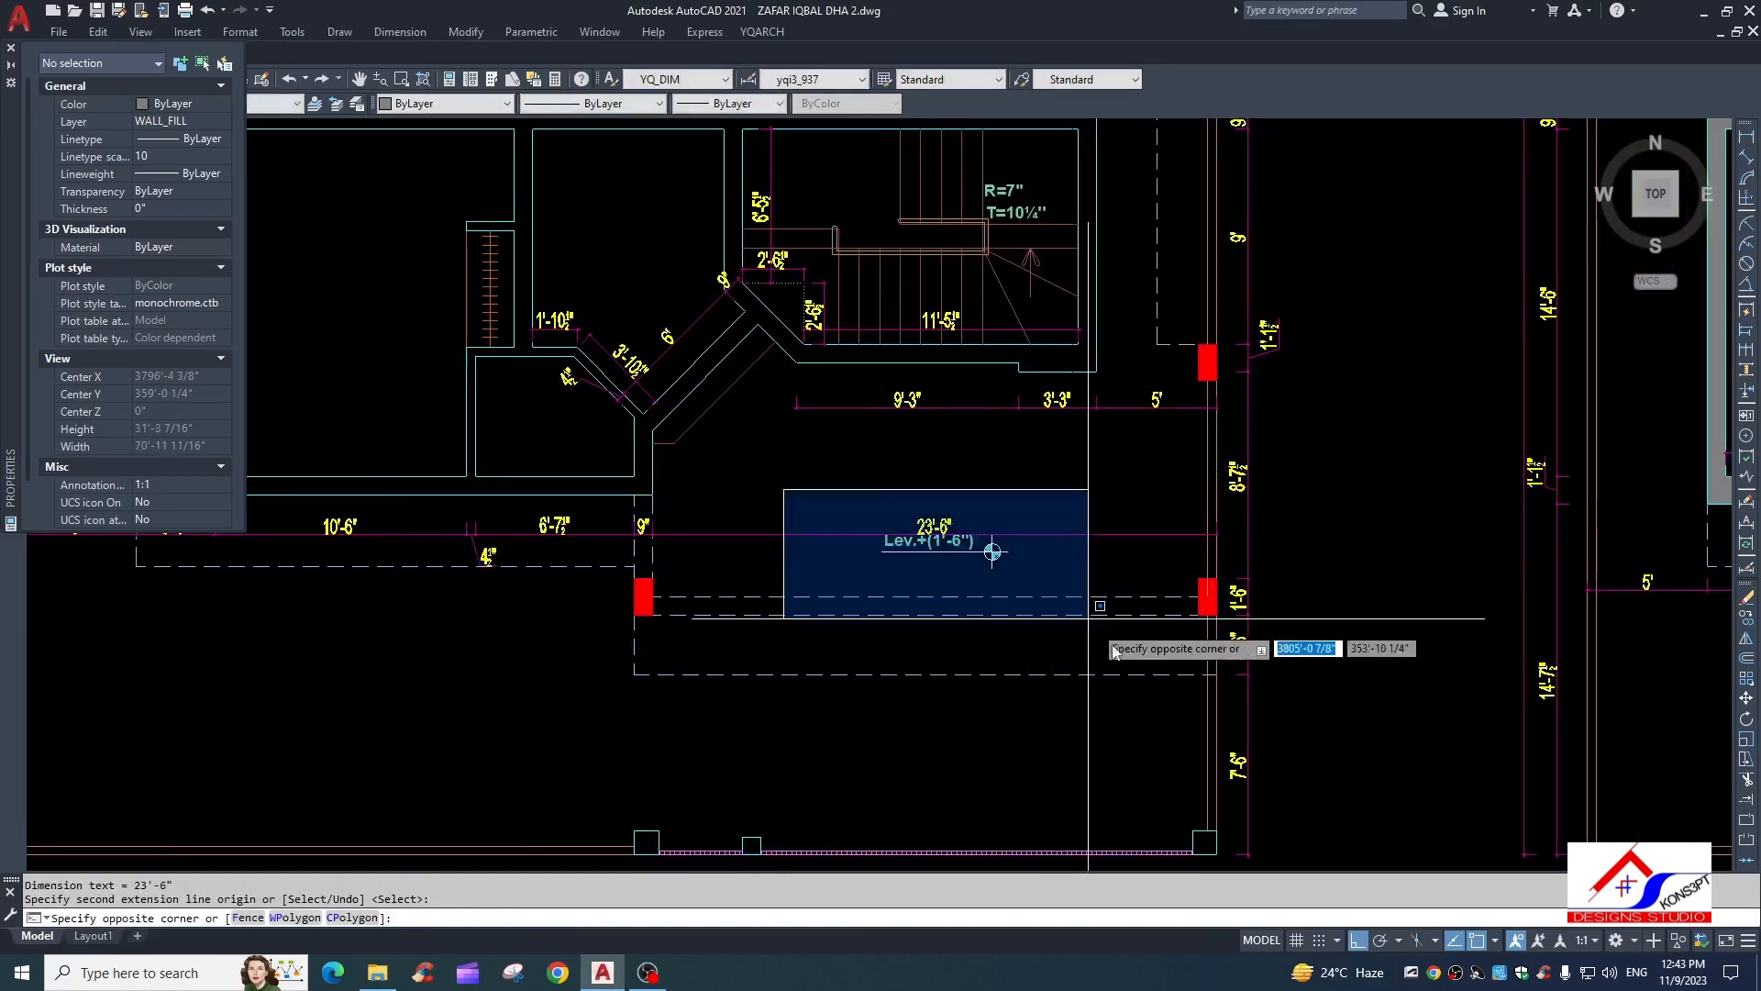
left_click(985, 608)
type("m")
key("space")
left_click(1084, 515)
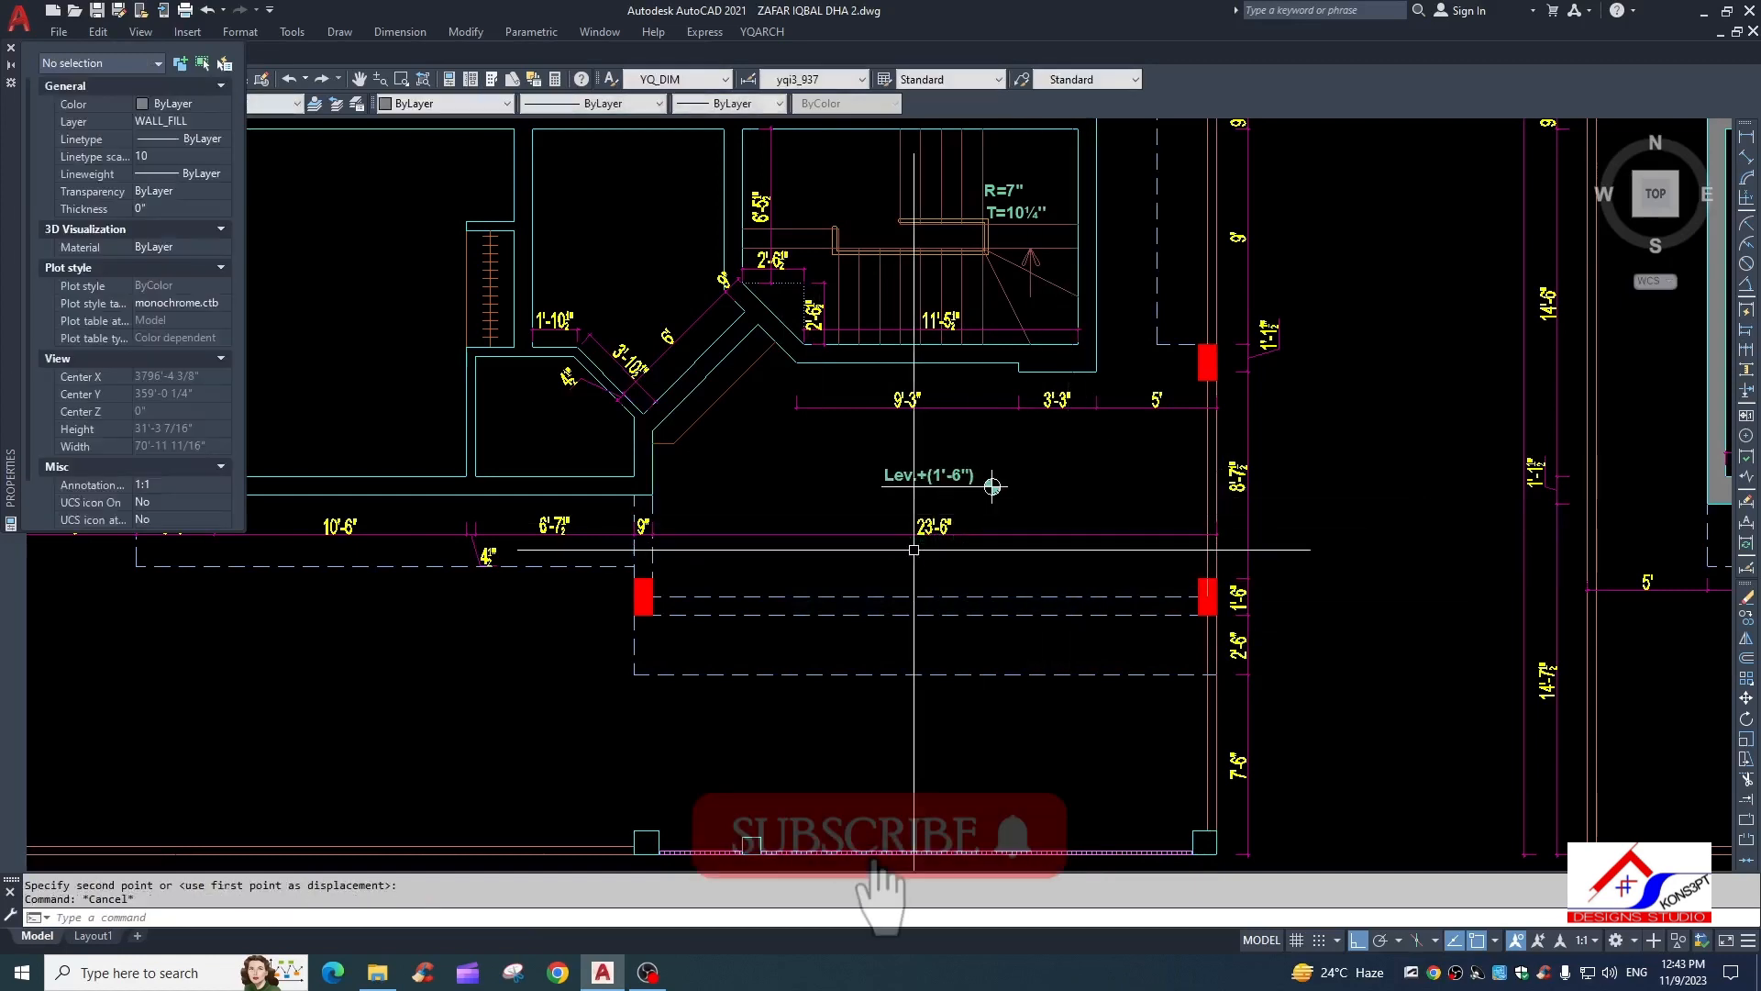
key("Escape")
key("Escape")
Add a vertical linear dimension for the small front room's left wall, placed just outside that wall
scroll(918, 477, "up", 3)
type("dli")
key("space")
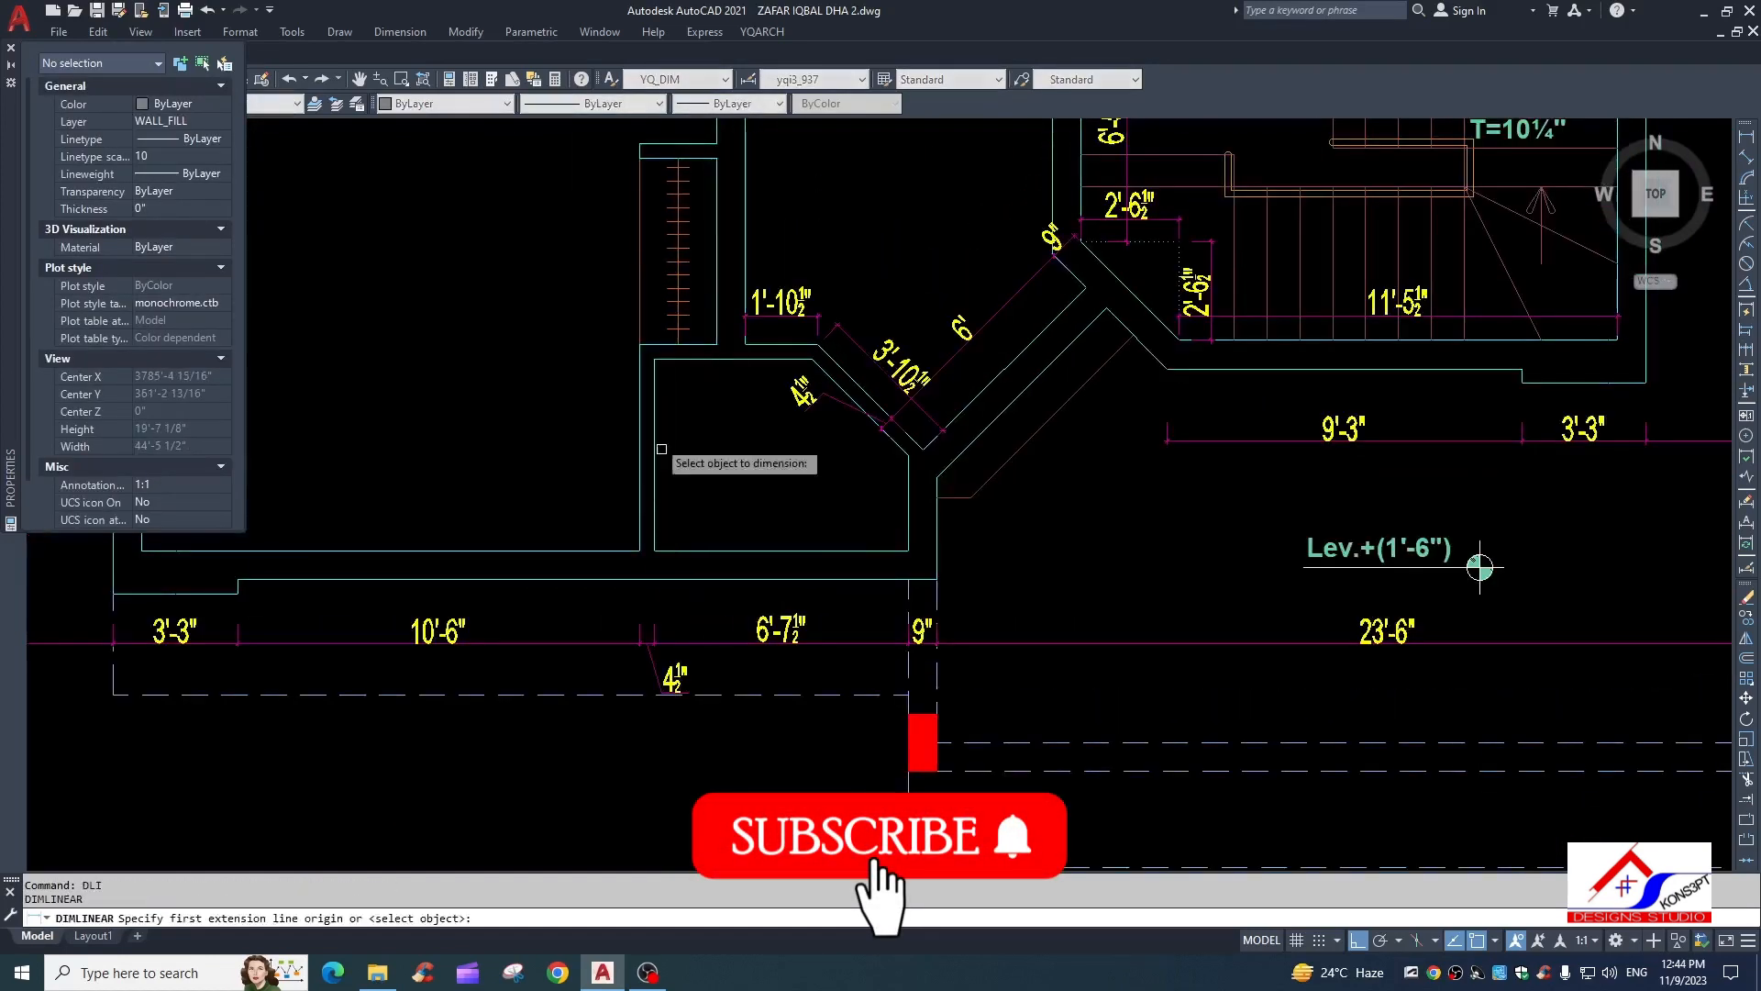
key("space")
left_click(654, 459)
left_click(608, 458)
Match the new vertical dimension's properties to the front dimension chain
type("ma")
key("space")
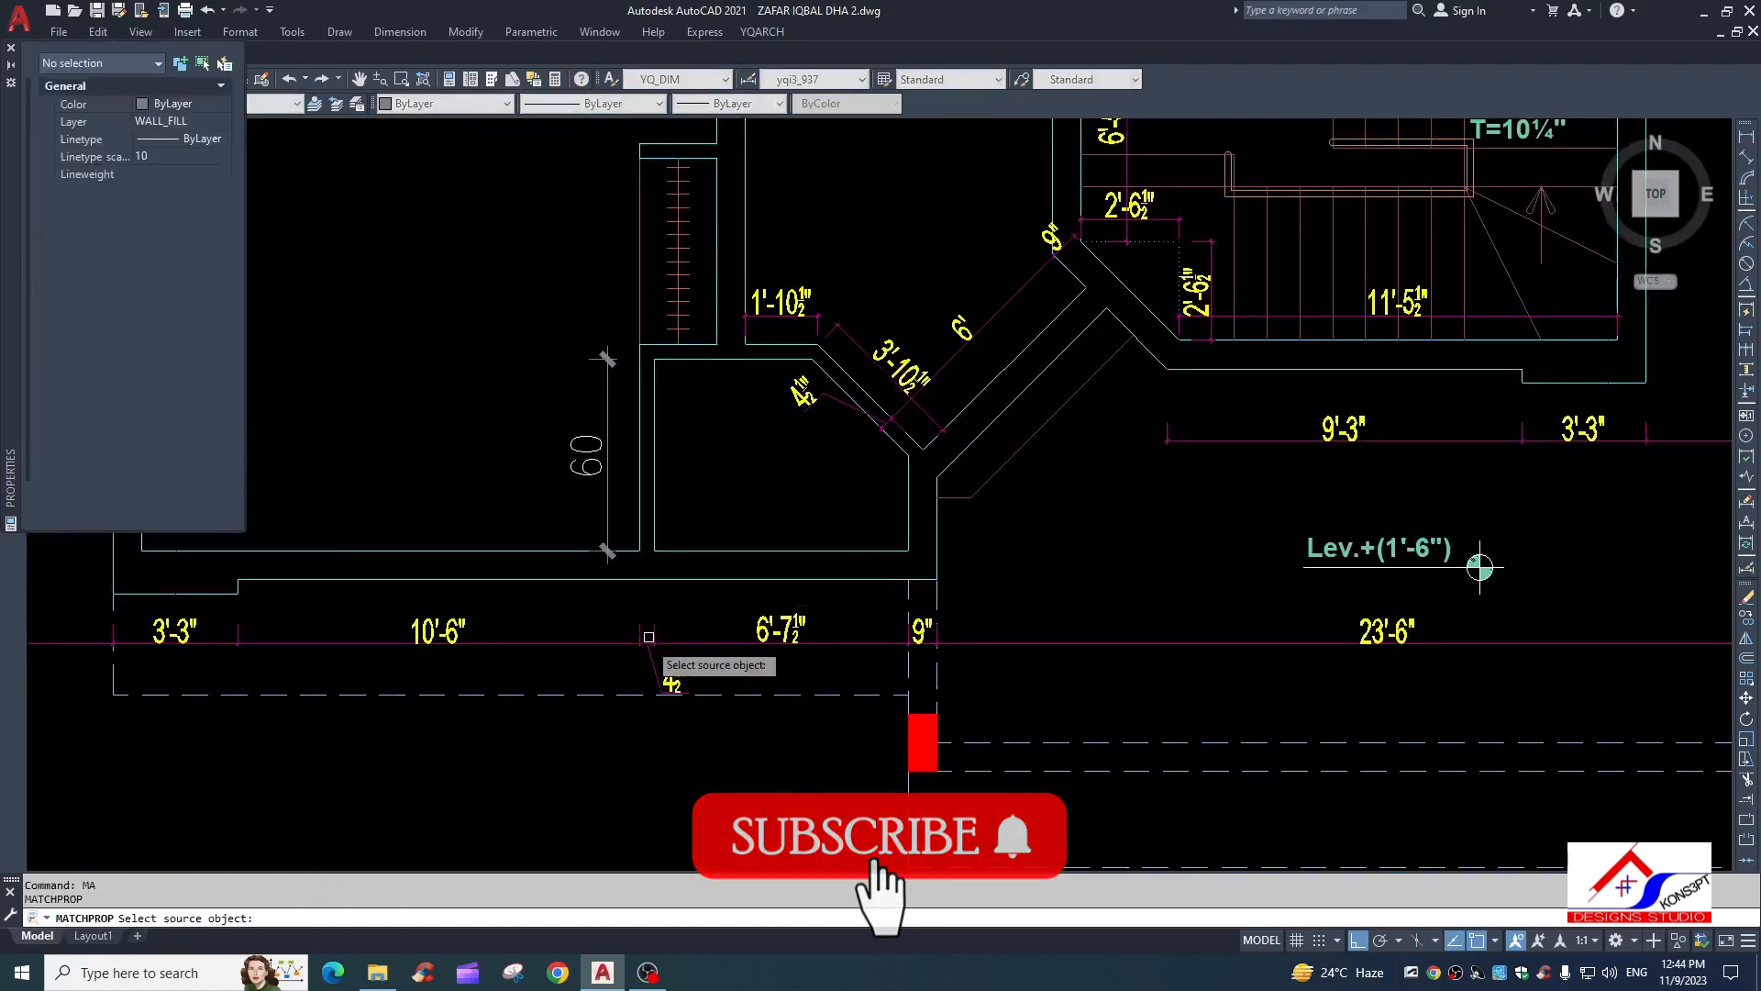
left_click(641, 637)
left_click(633, 631)
left_click(601, 501)
key("Escape")
Match the front wall lines' properties back to the small front room's lower inner wall line
key("space")
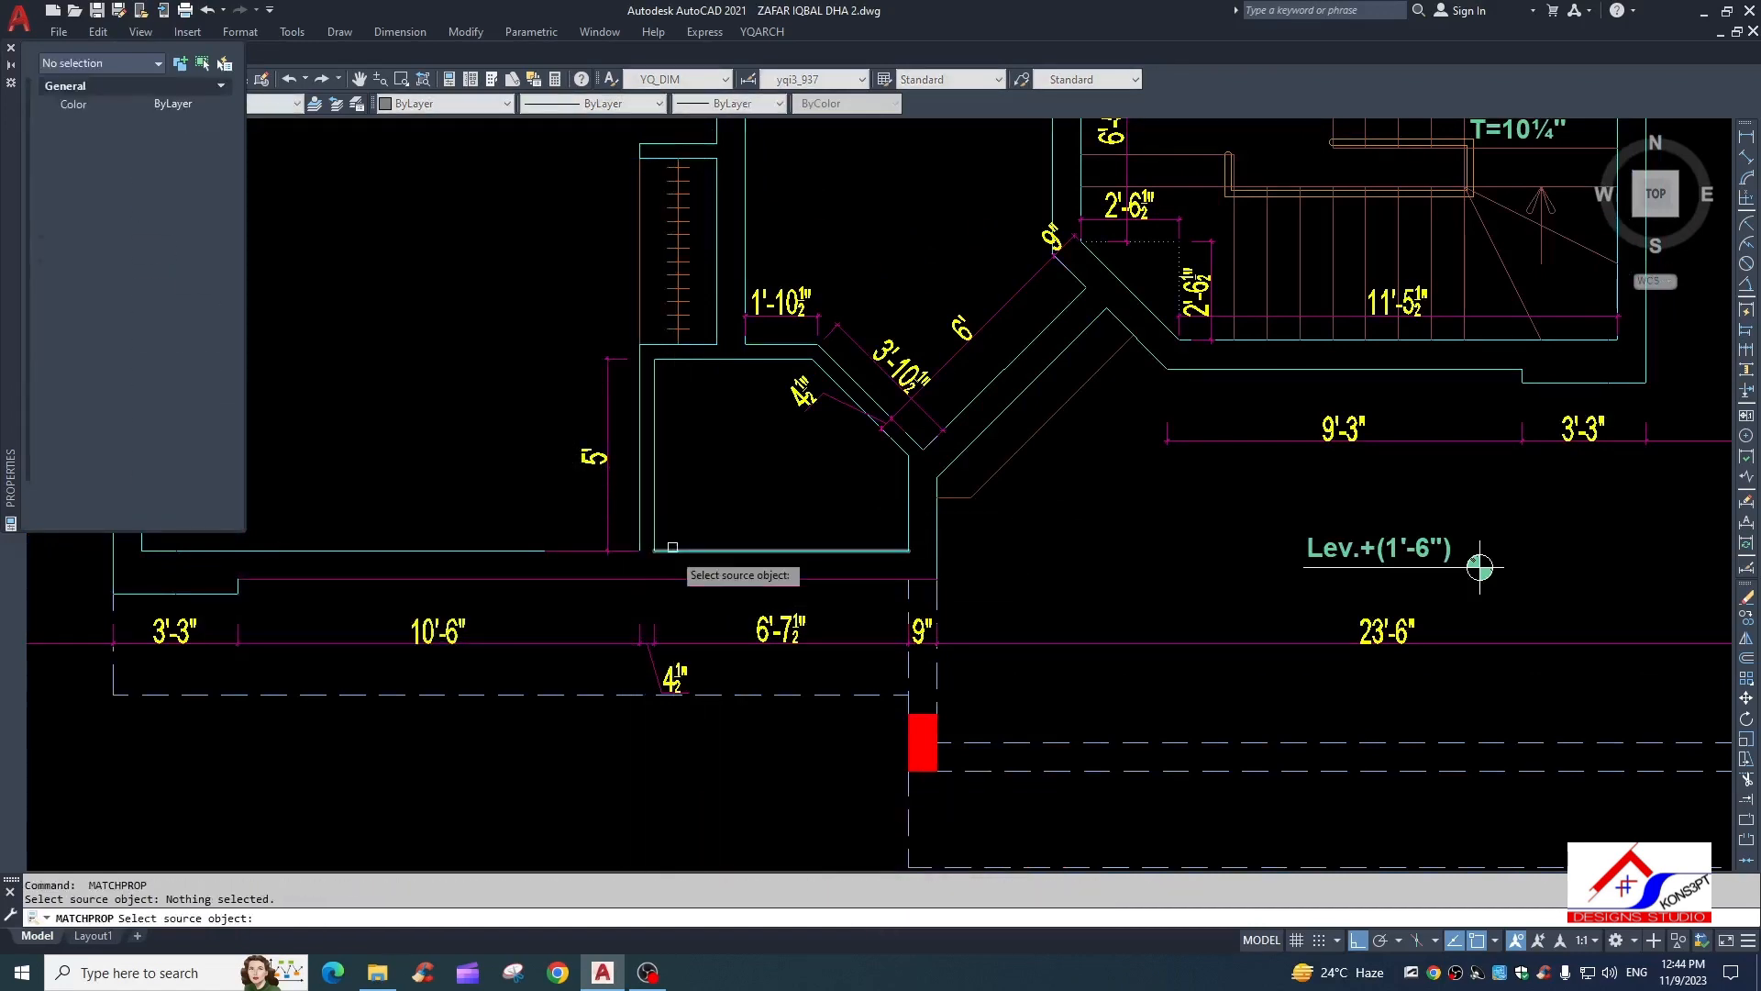
left_click(673, 542)
scroll(565, 555, "up", 2)
left_click(565, 537)
key("Escape")
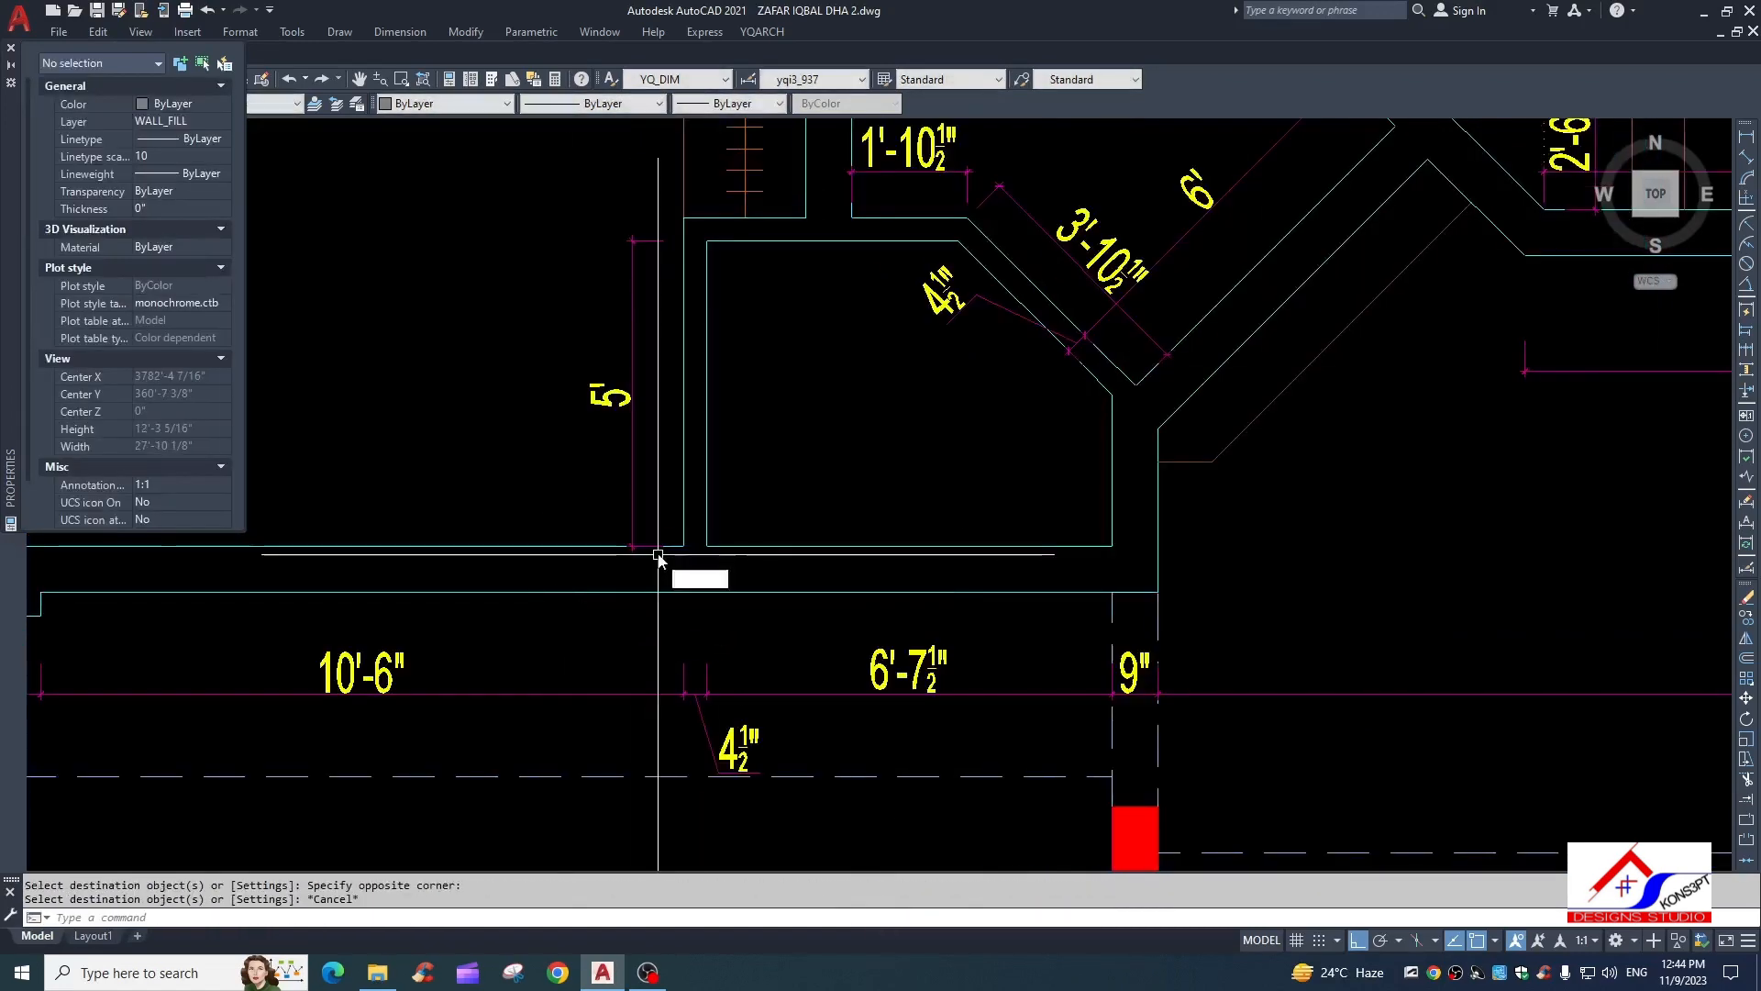
Continue the small room's vertical dimension upwards across its upper wall, the shelf recess and the recess wall to the big front room's upper wall
type("dco")
key("space")
key("space")
left_click(631, 240)
left_click(684, 218)
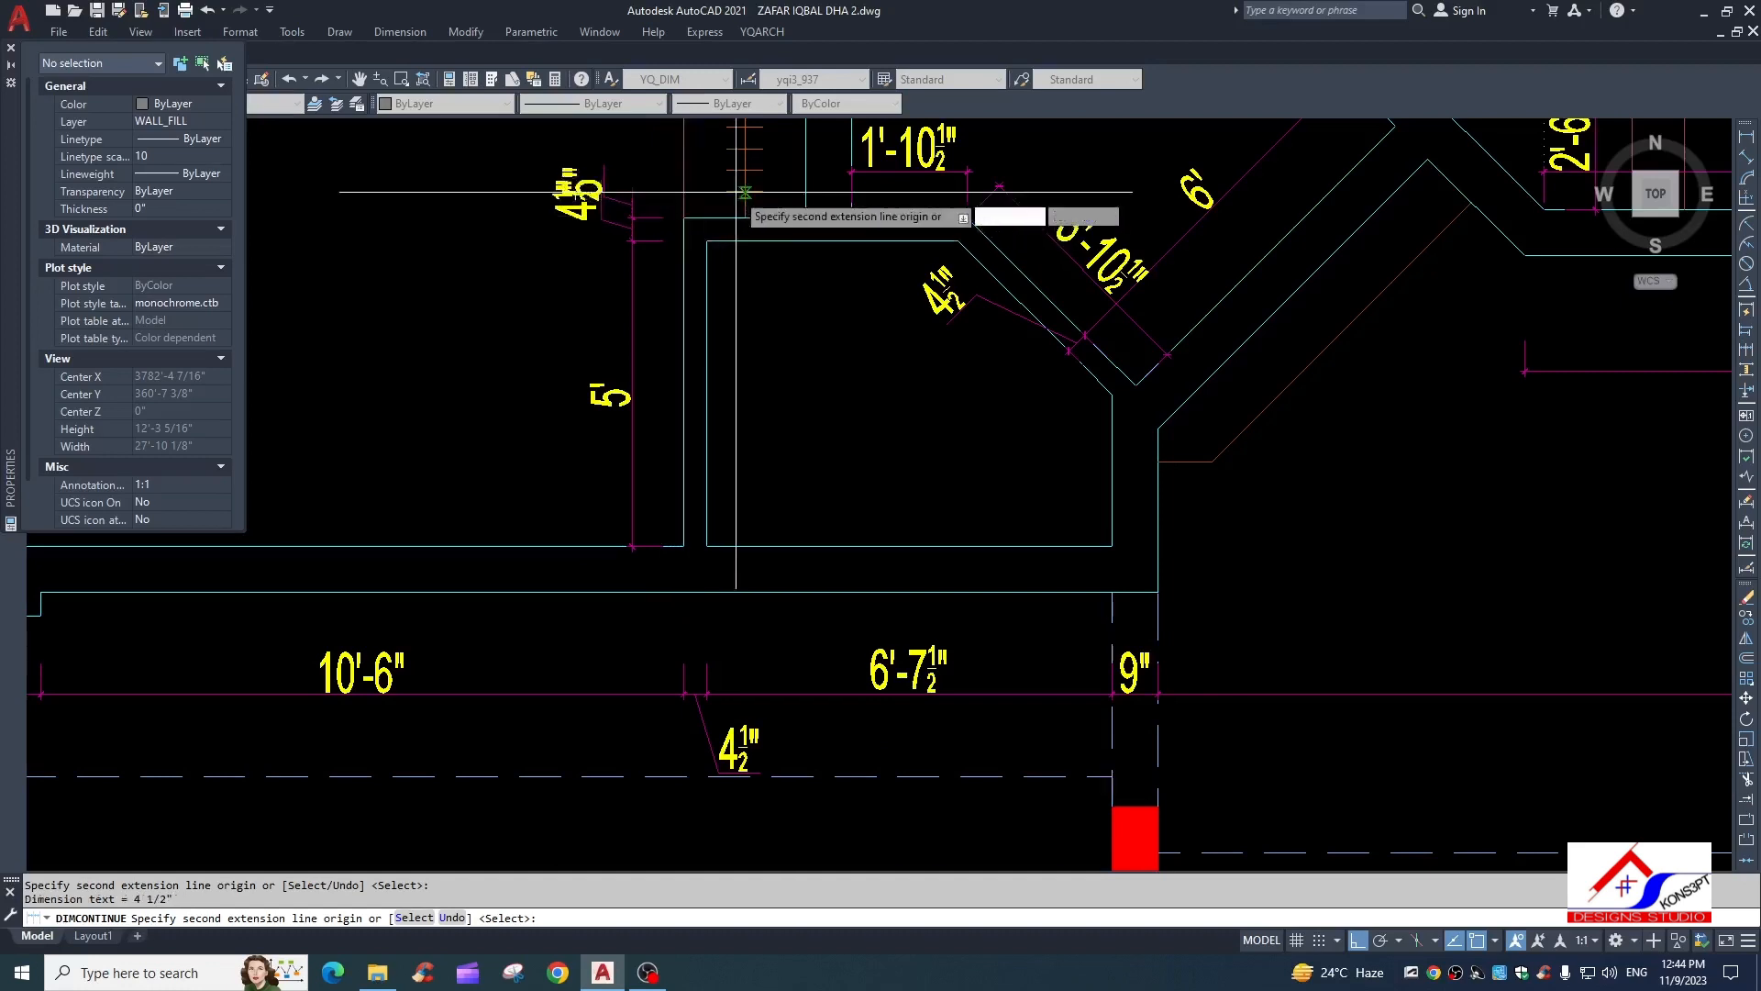
middle_click_drag(739, 191, 756, 476)
left_click(743, 204)
left_click(743, 180)
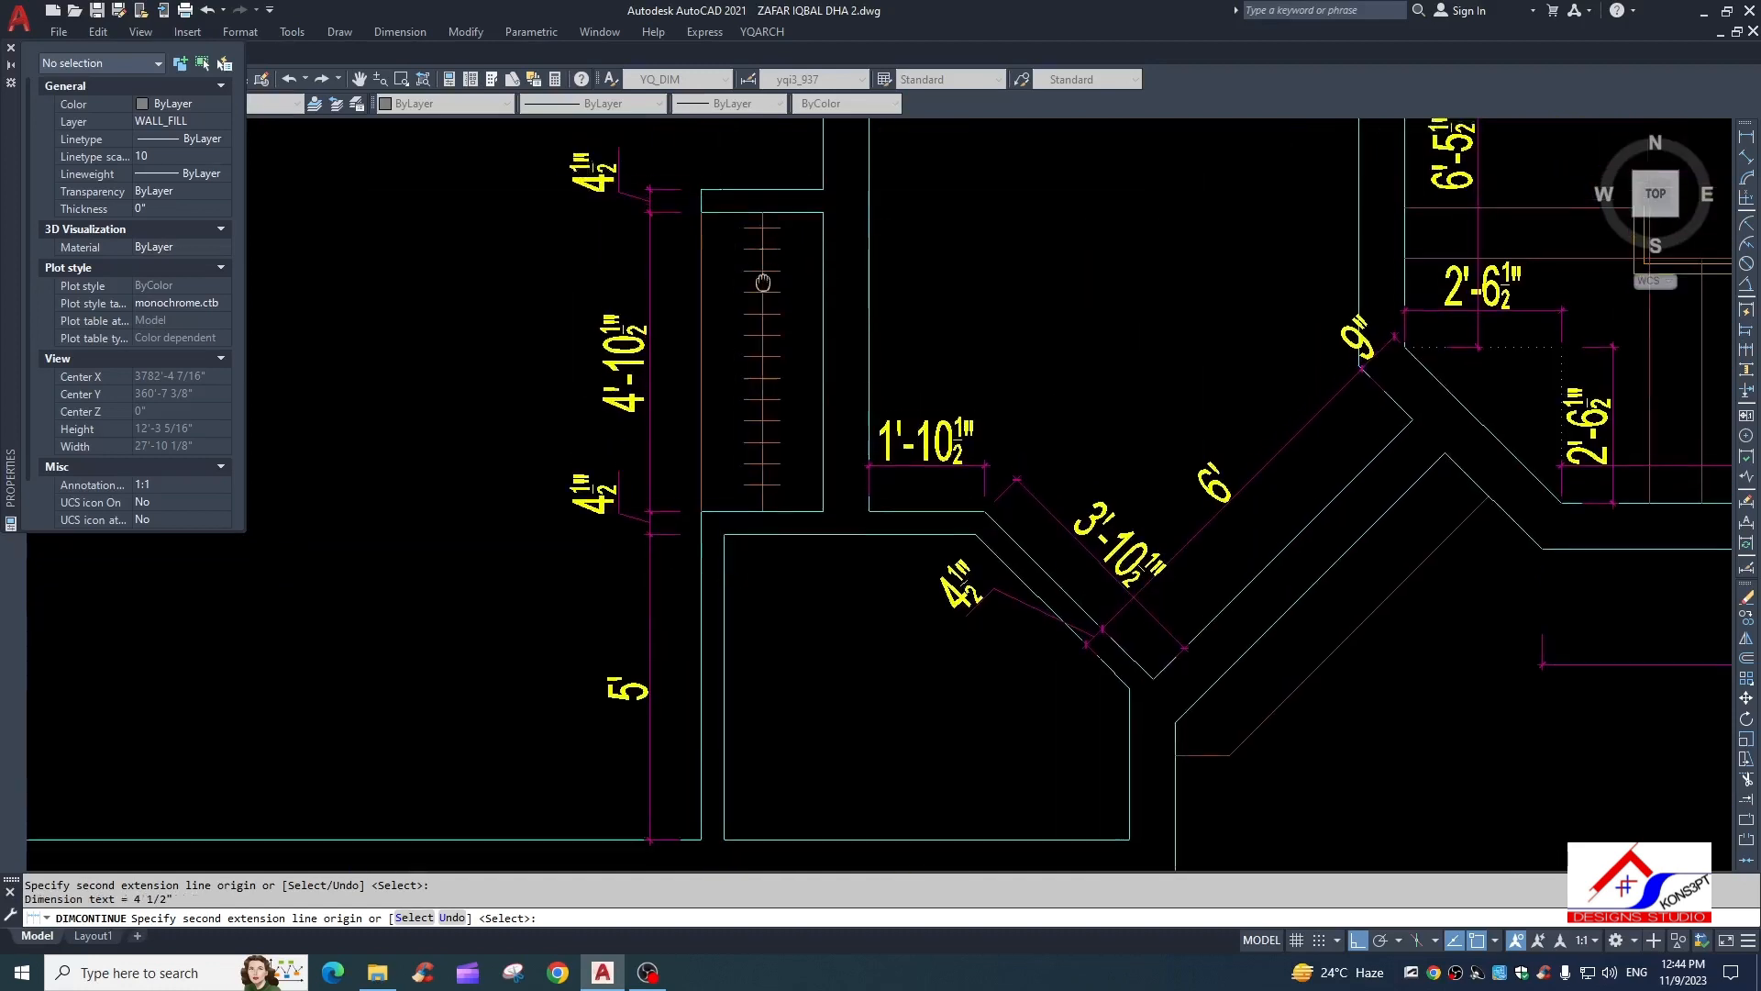
middle_click_drag(743, 183, 745, 458)
scroll(641, 589, "down", 4)
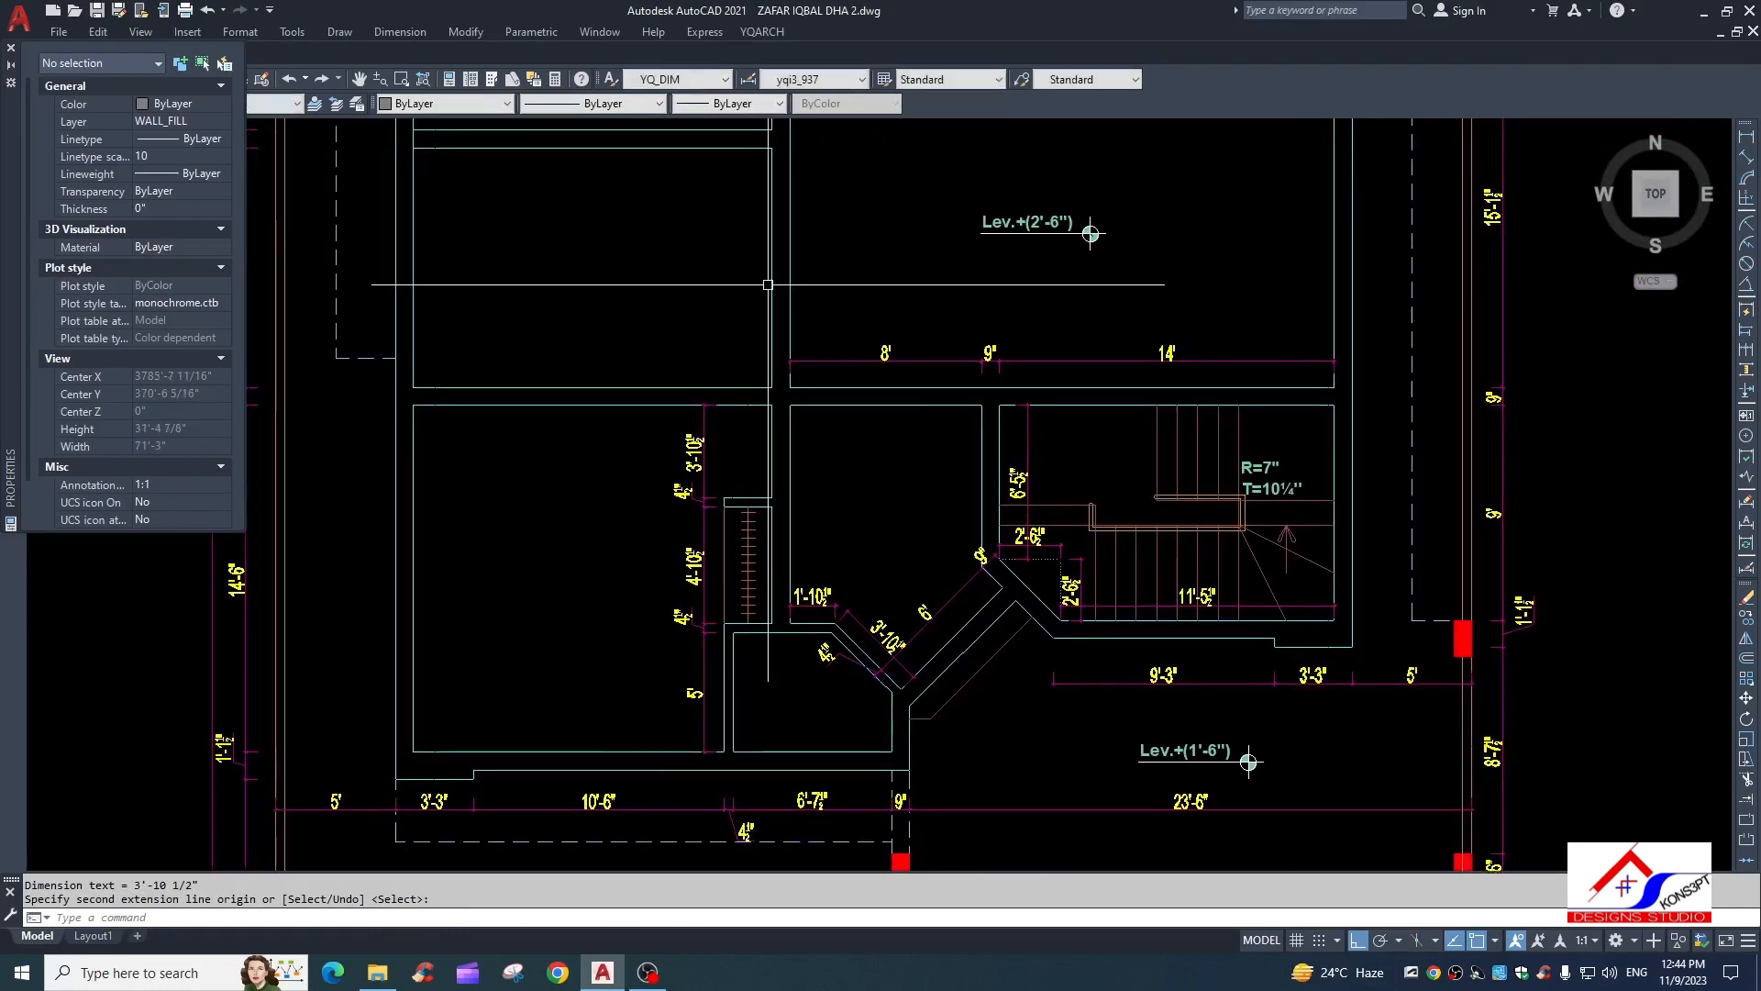
key("Escape")
Review the inner dimensions of the plan copy against the original ground-floor plan, checking for rooms still undimensioned
middle_click_drag(641, 589, 589, 564)
key("Escape")
scroll(610, 476, "up", 2)
middle_click_drag(771, 601, 700, 476)
scroll(700, 476, "down", 2)
scroll(664, 601, "up", 2)
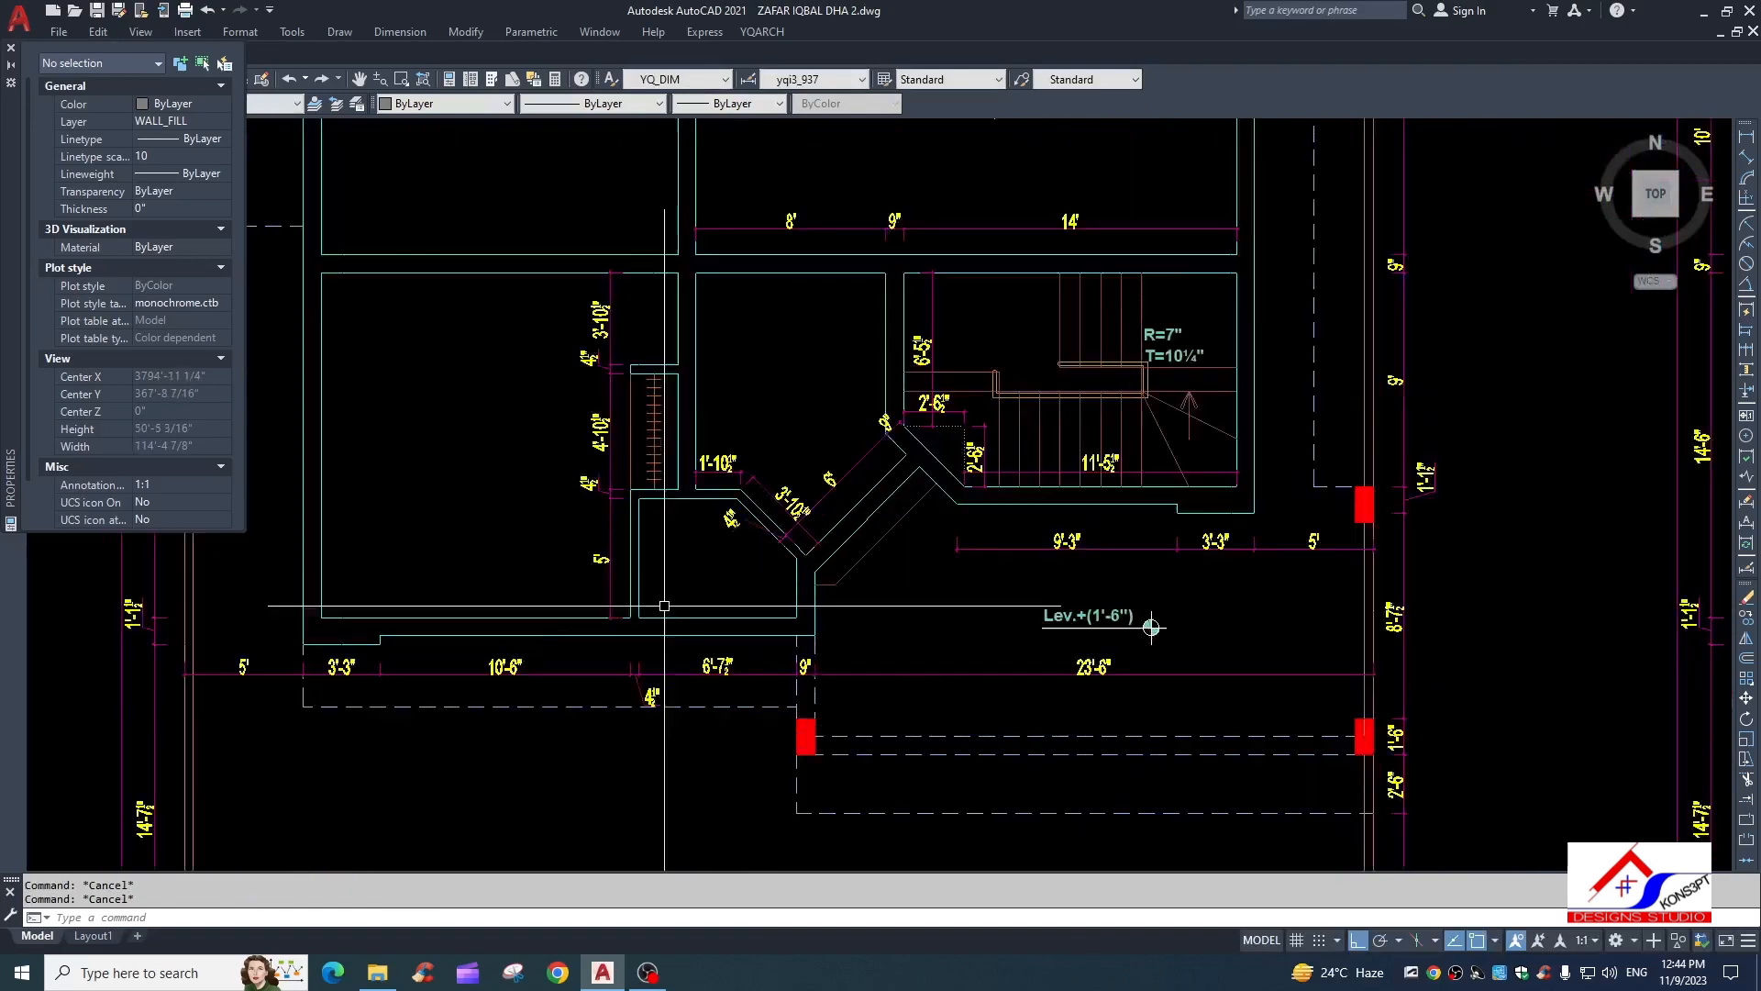
mouse_move(679, 585)
middle_mouse_down()
mouse_move(654, 545)
mouse_move(667, 585)
middle_mouse_up()
scroll(670, 589, "down", 2)
middle_click_drag(811, 482, 777, 564)
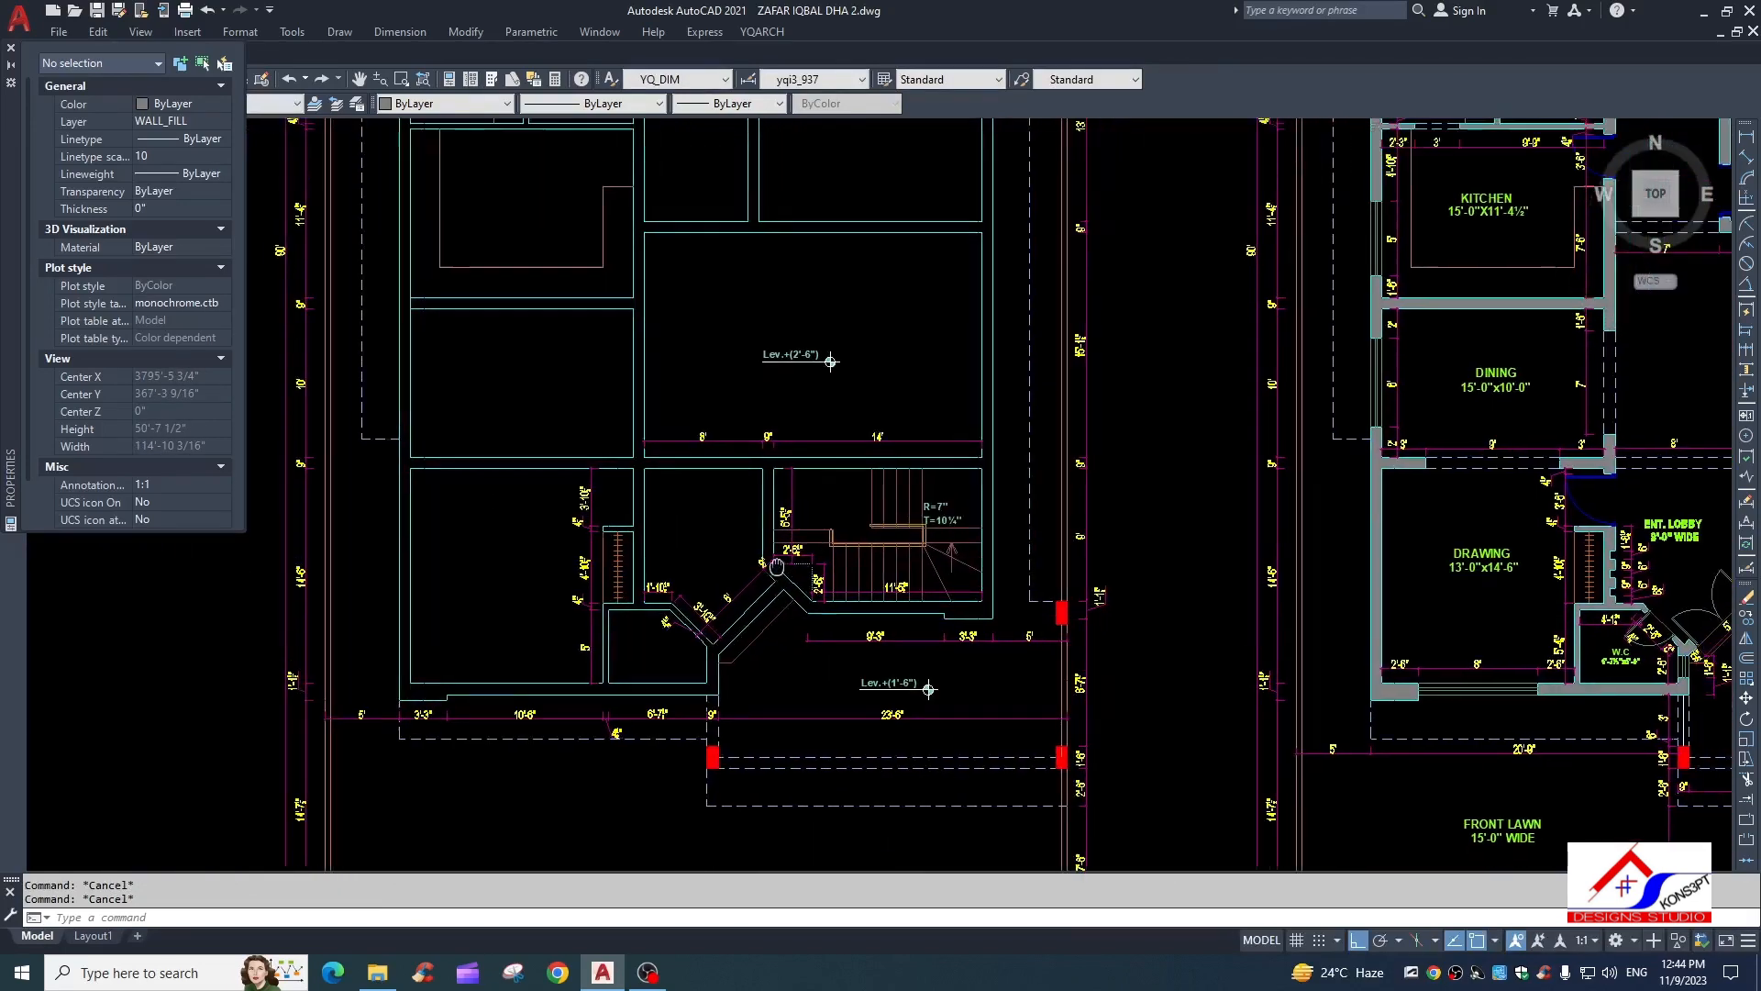
scroll(823, 514, "down", 2)
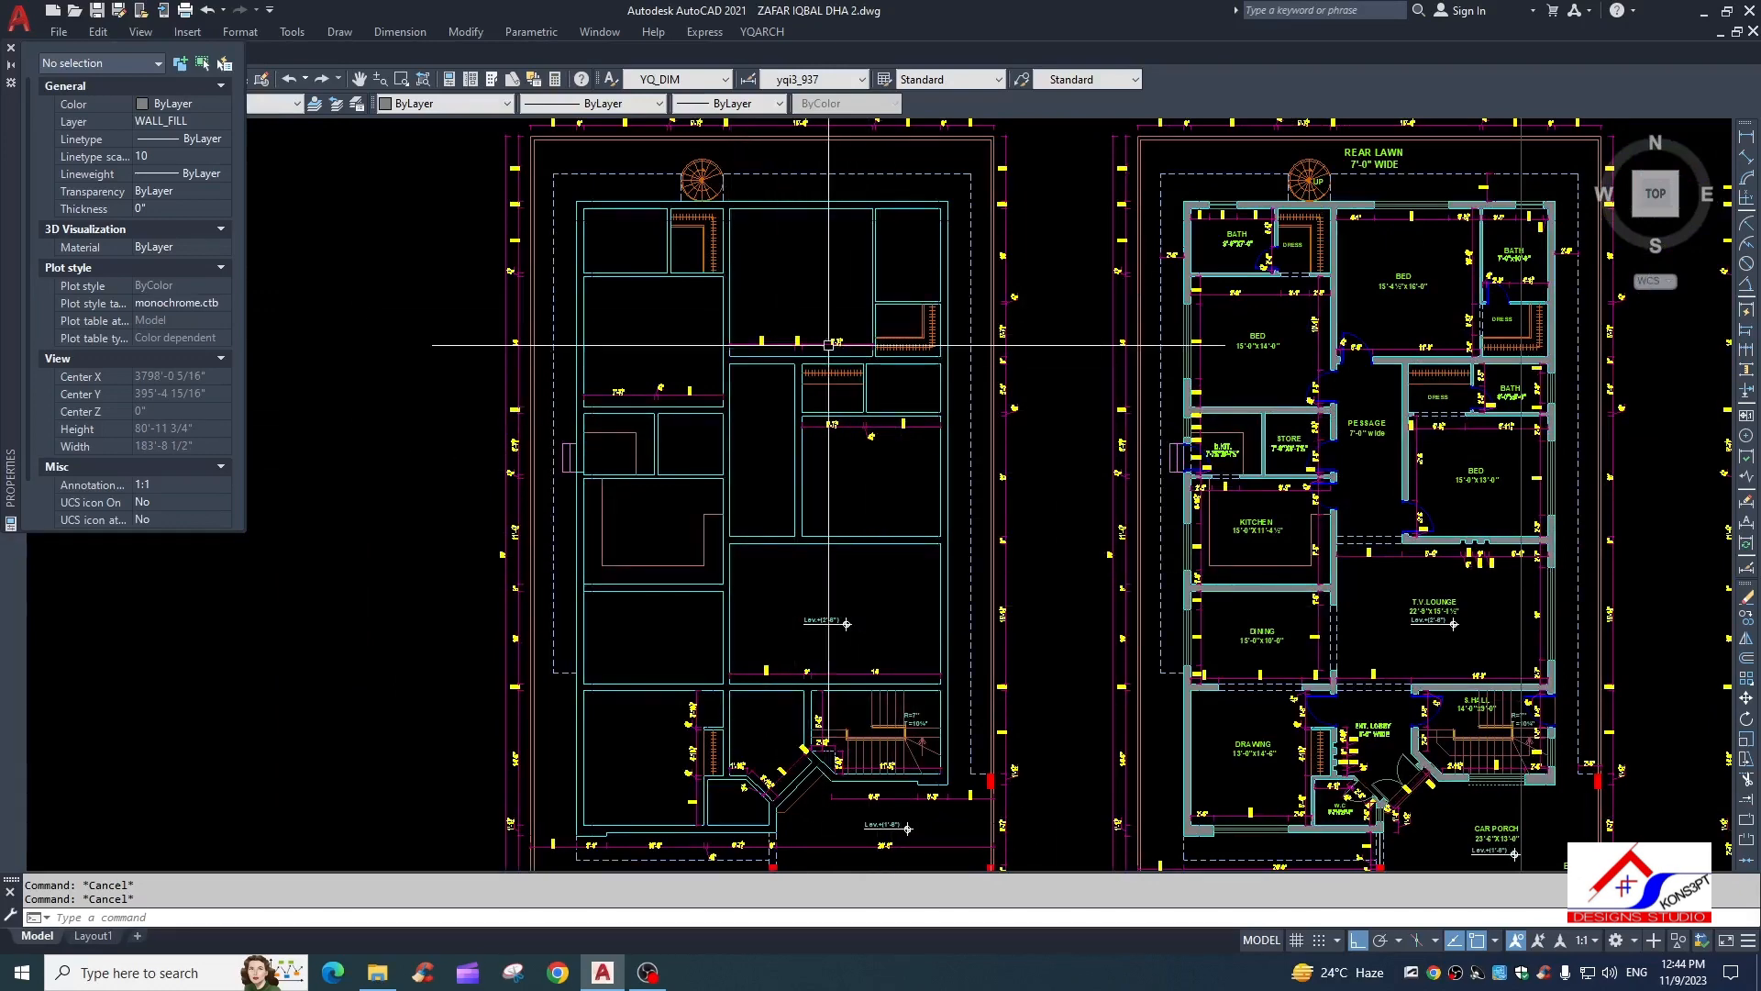
middle_click_drag(727, 575, 644, 465)
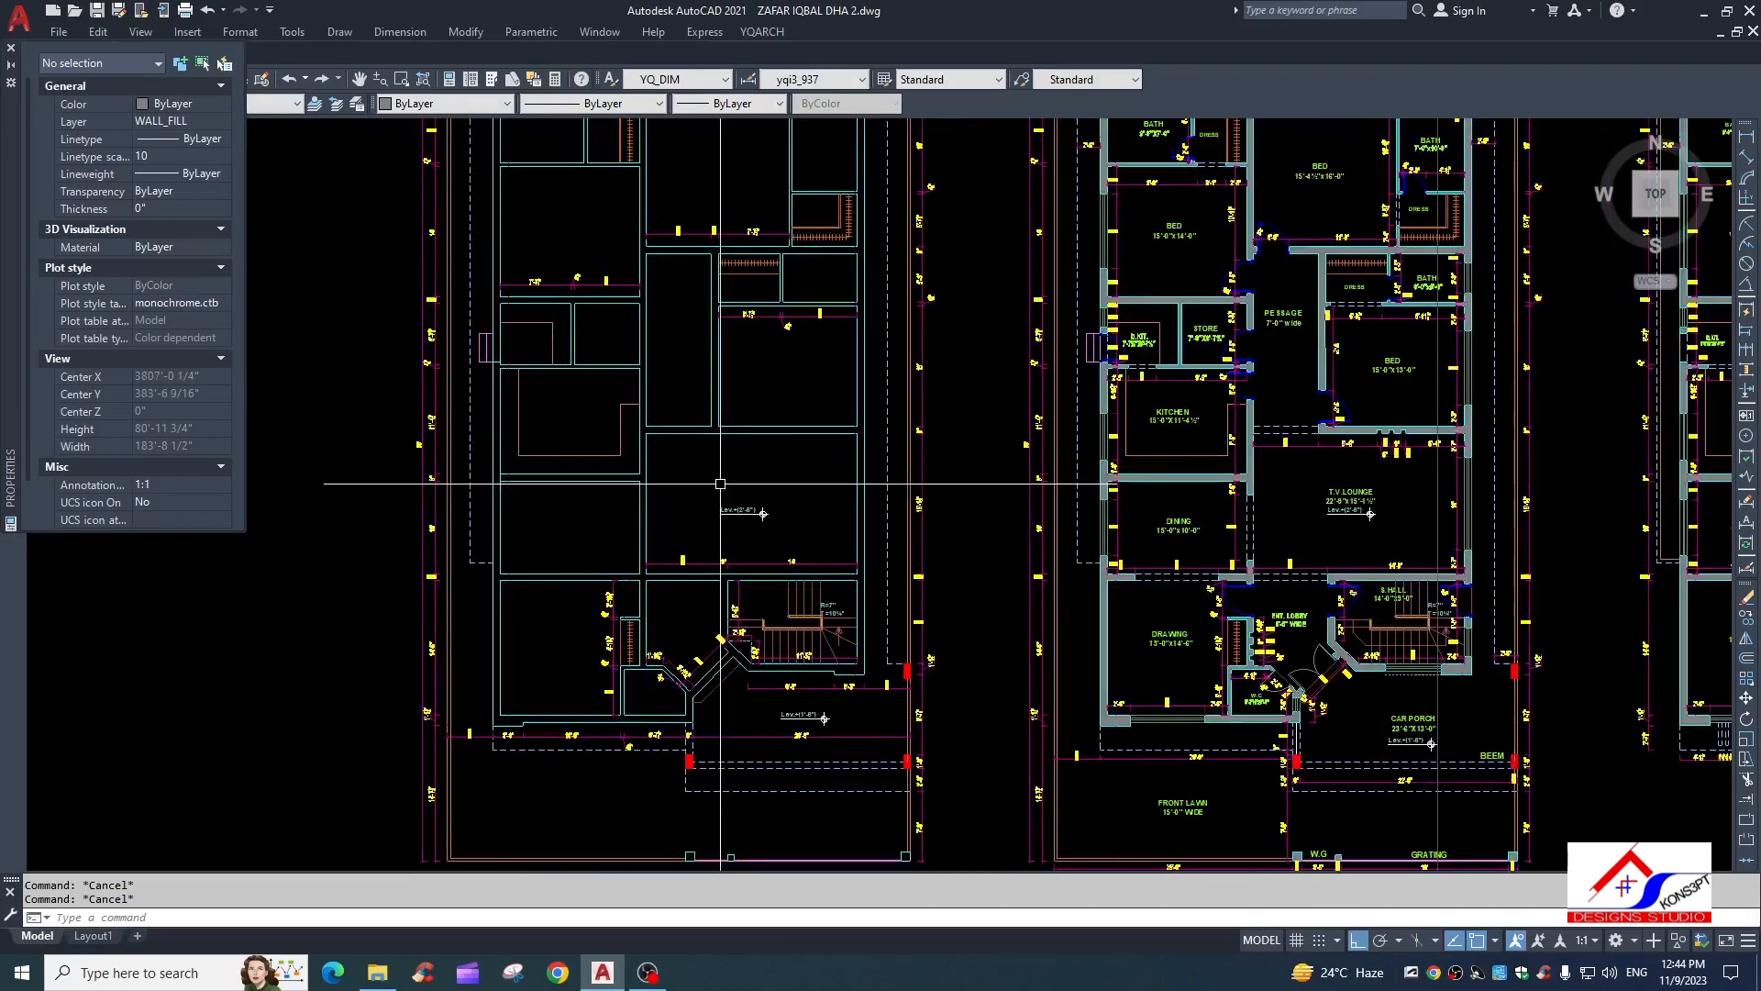
scroll(675, 587, "down", 2)
scroll(554, 522, "up", 8)
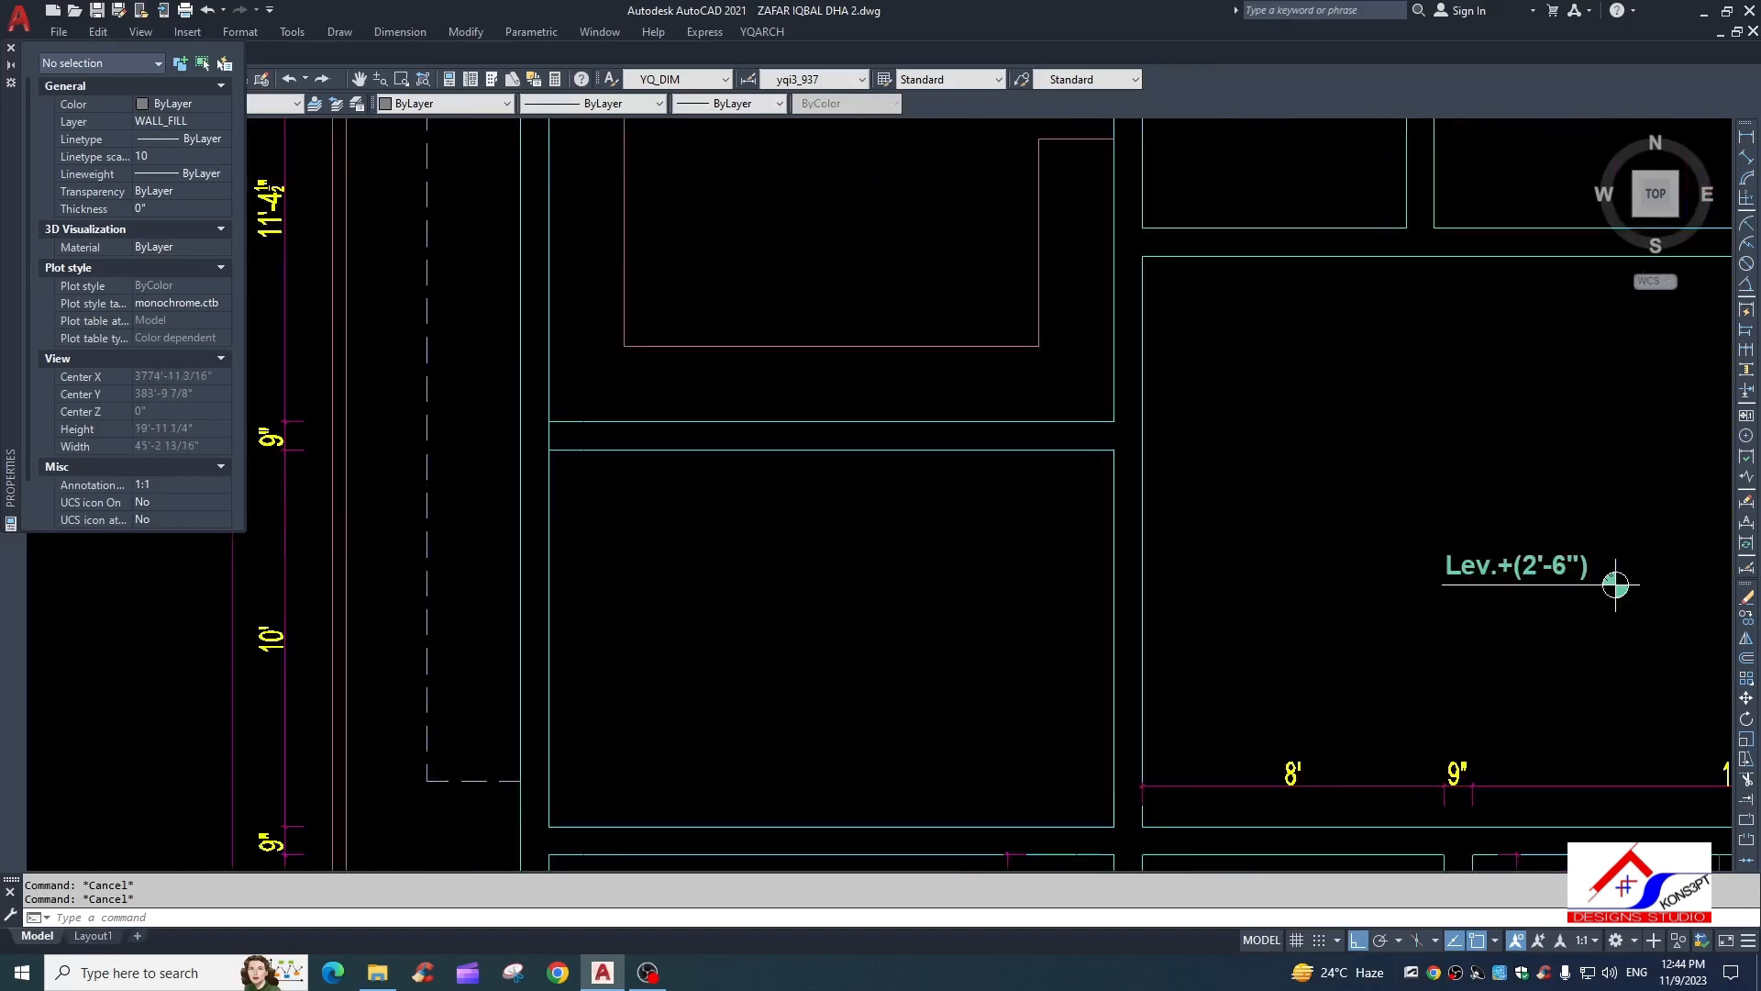
type("tr")
key("space")
key("space")
key("Escape")
key("Escape")
scroll(620, 478, "down", 8)
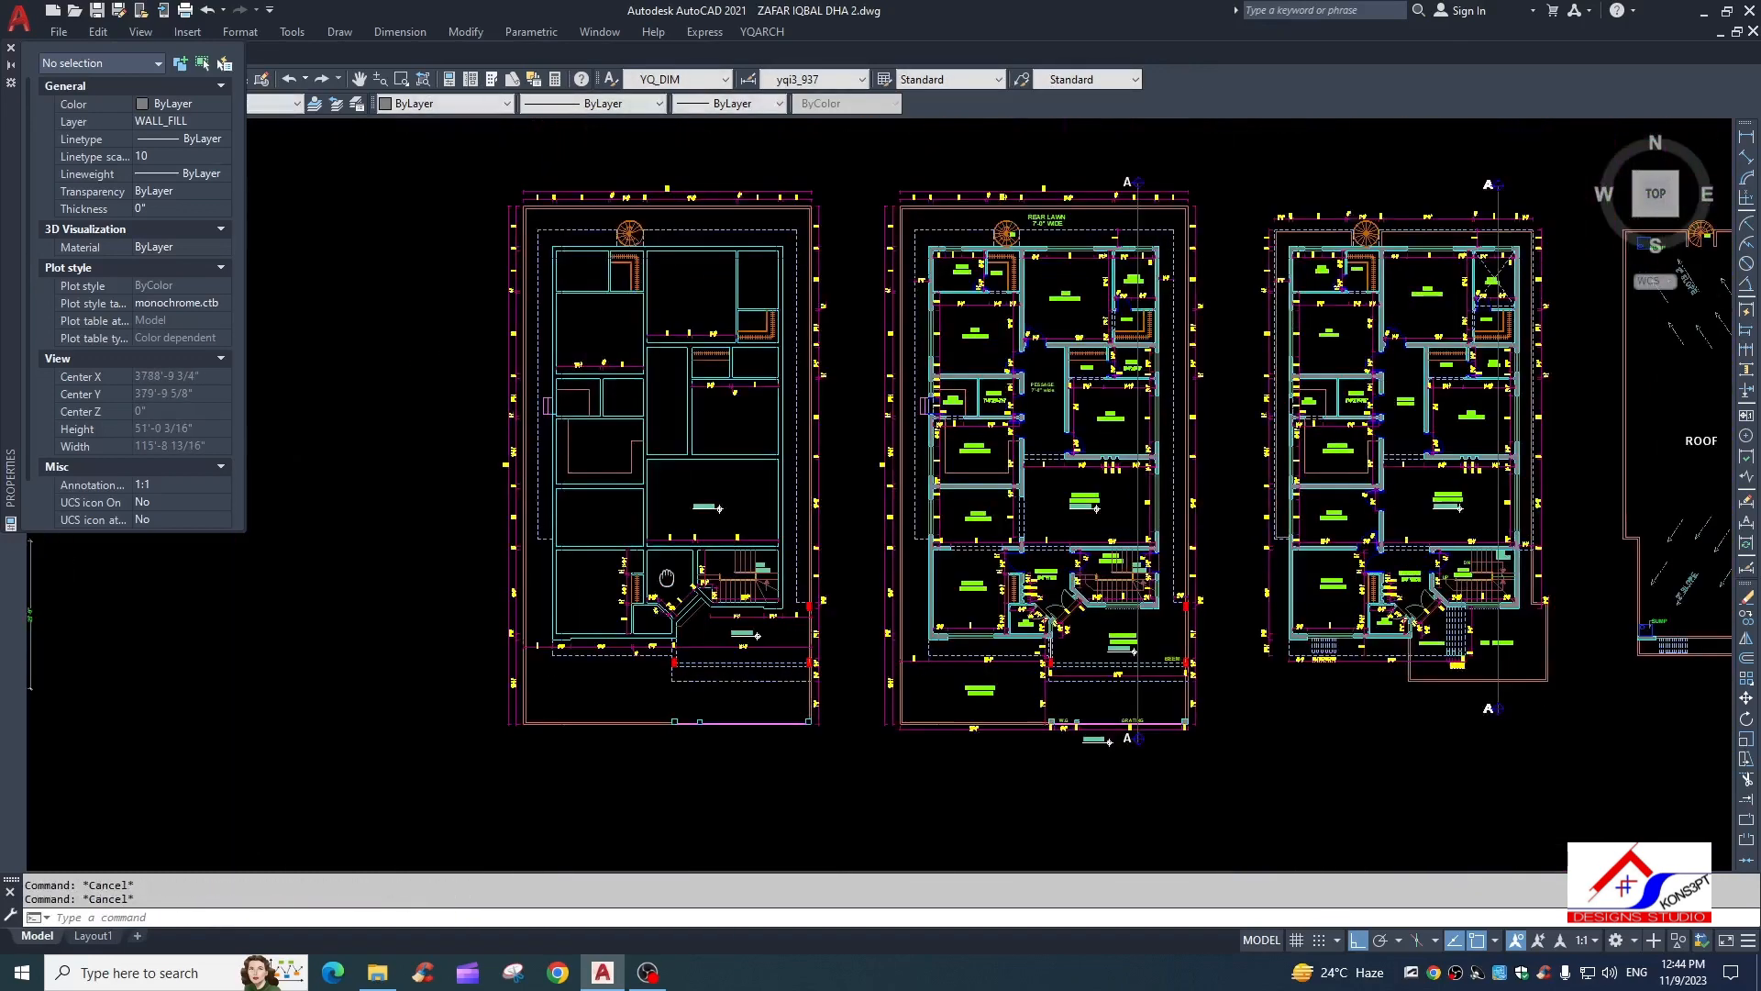
scroll(619, 478, "up", 2)
scroll(610, 582, "down", 3)
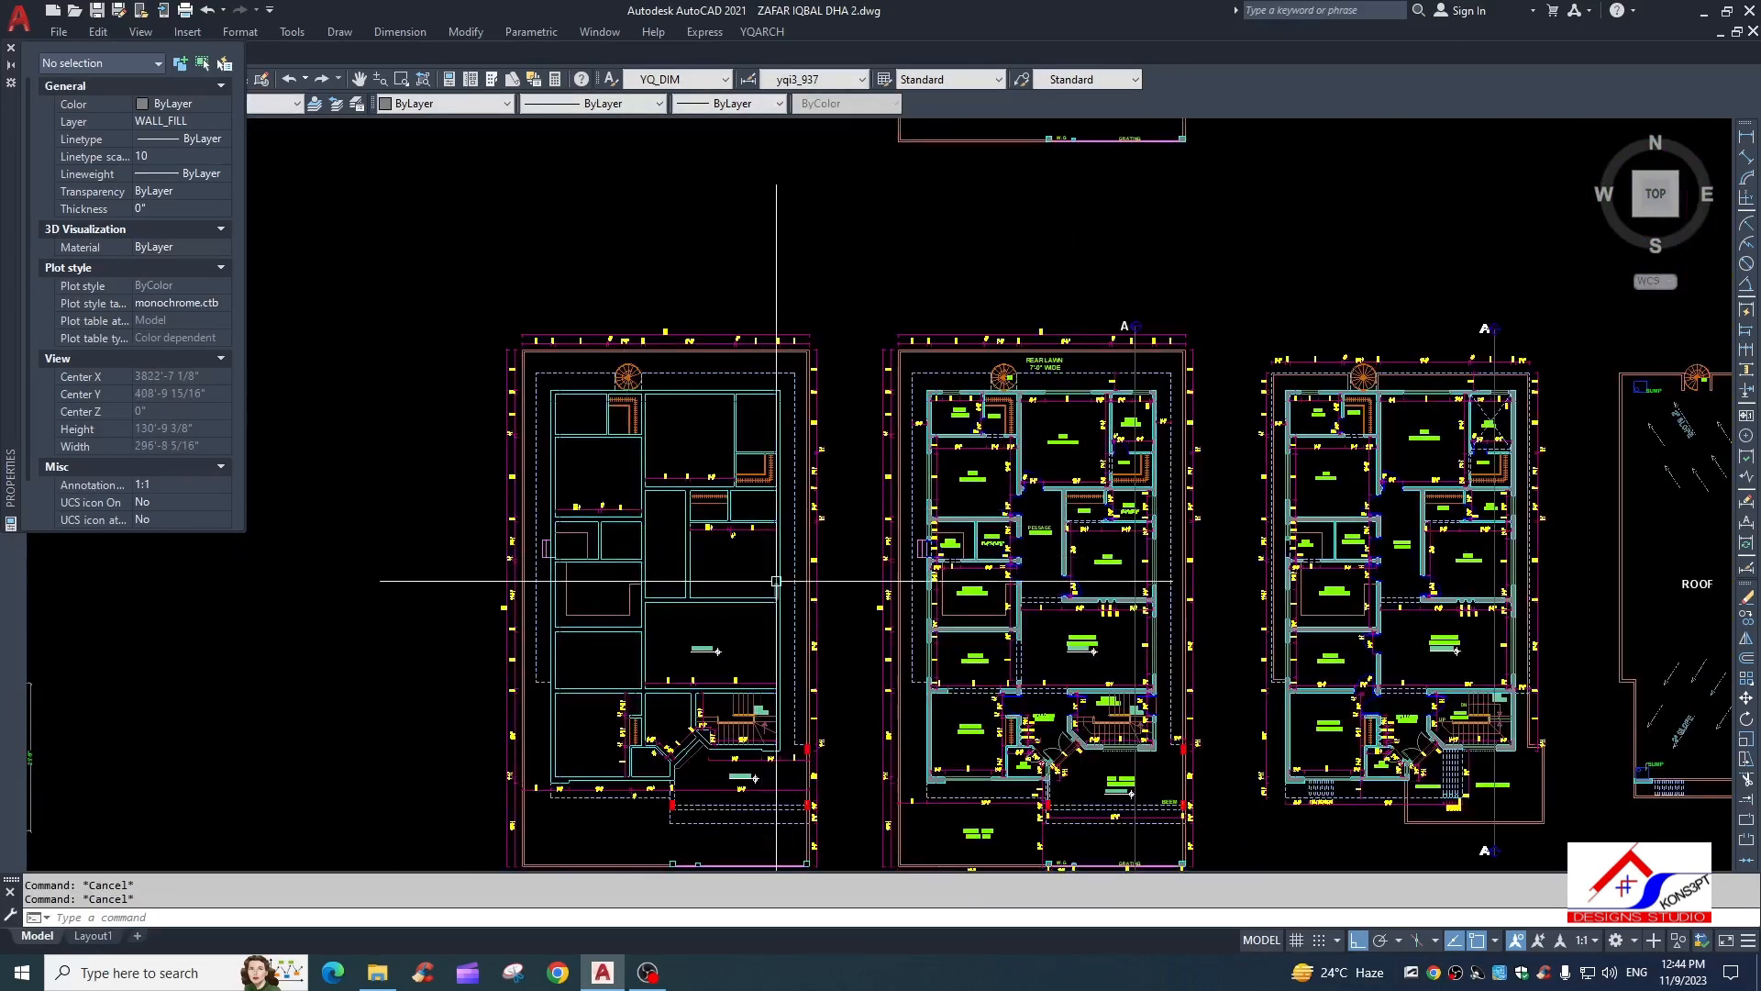
scroll(810, 503, "up", 1)
scroll(706, 592, "down", 2)
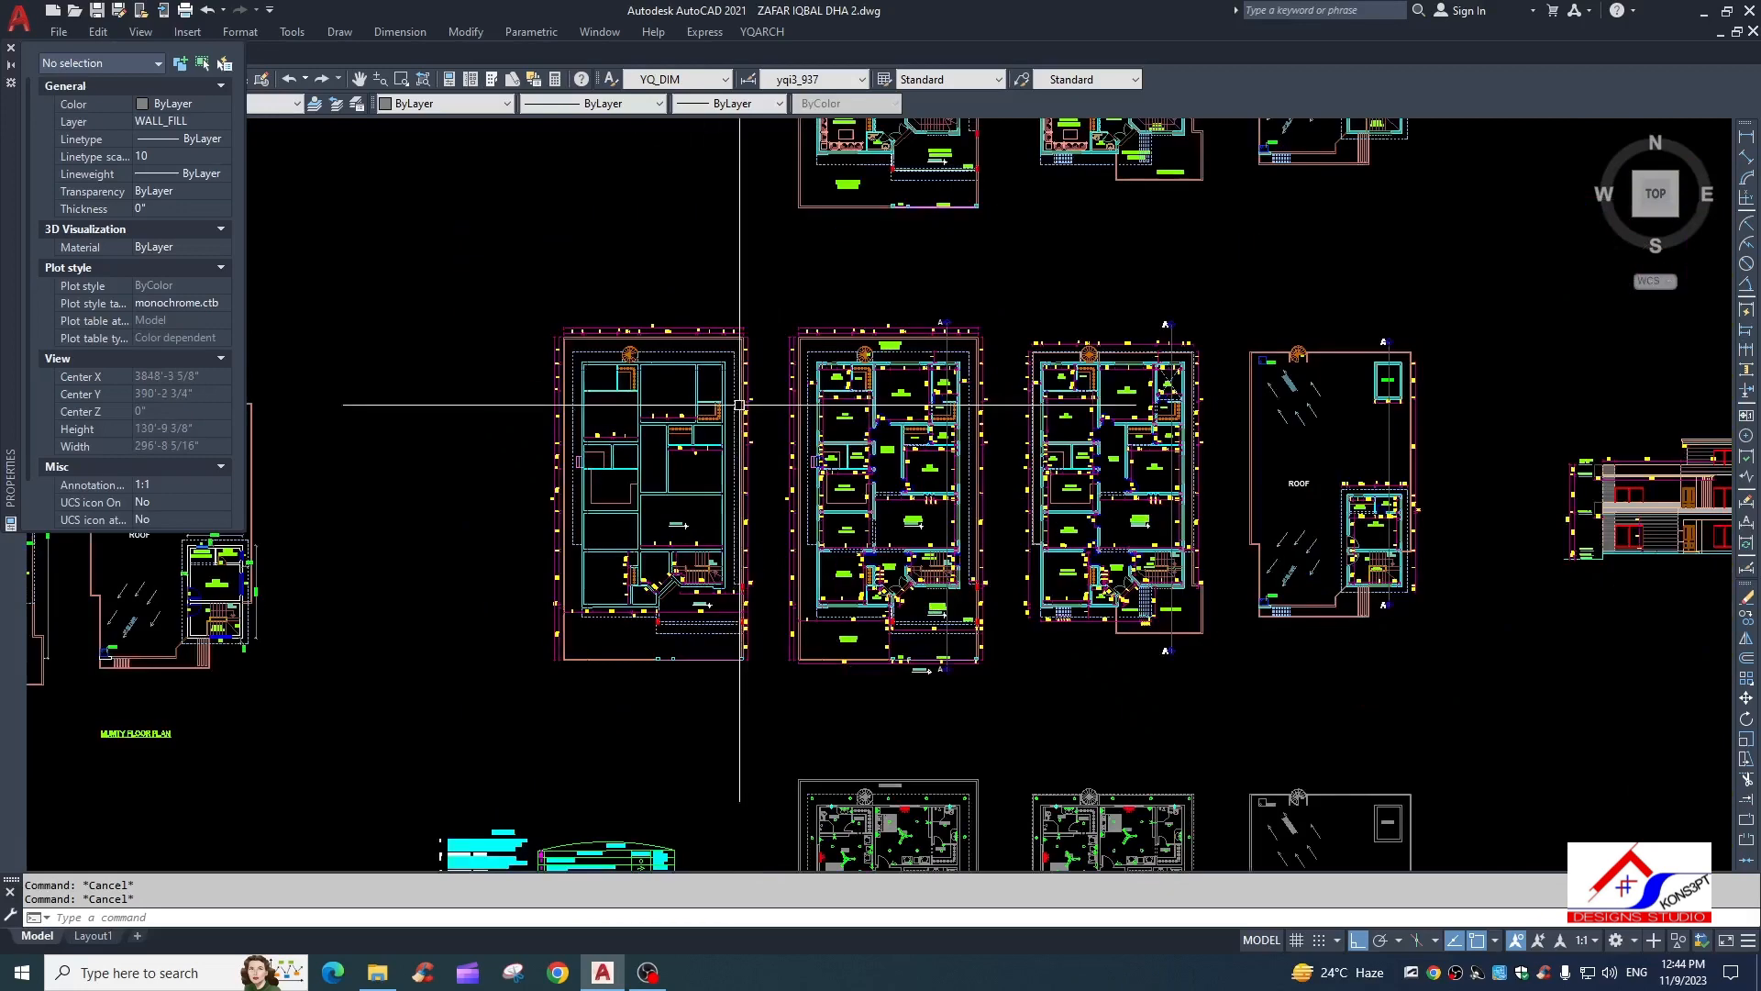